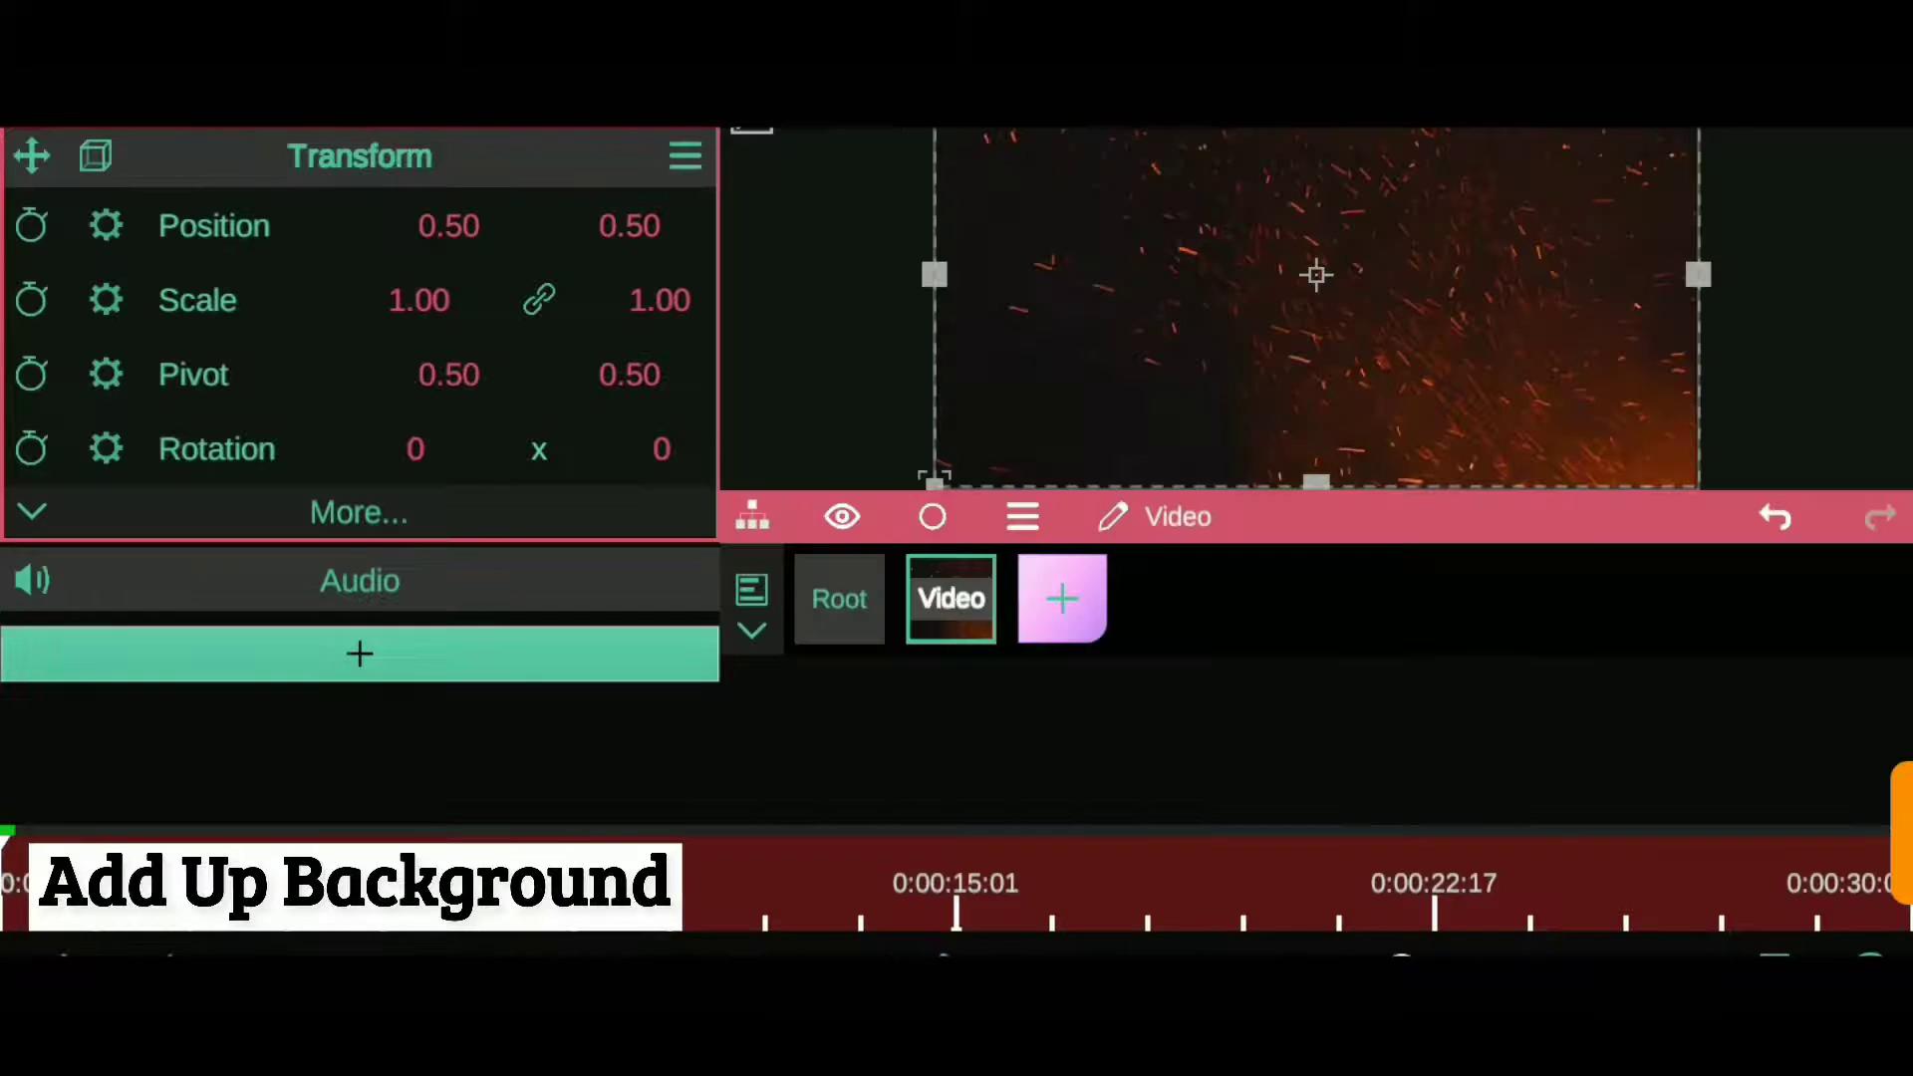
- Import the green-screen clip as a new Video1 layer and hide it
click(1062, 598)
click(876, 171)
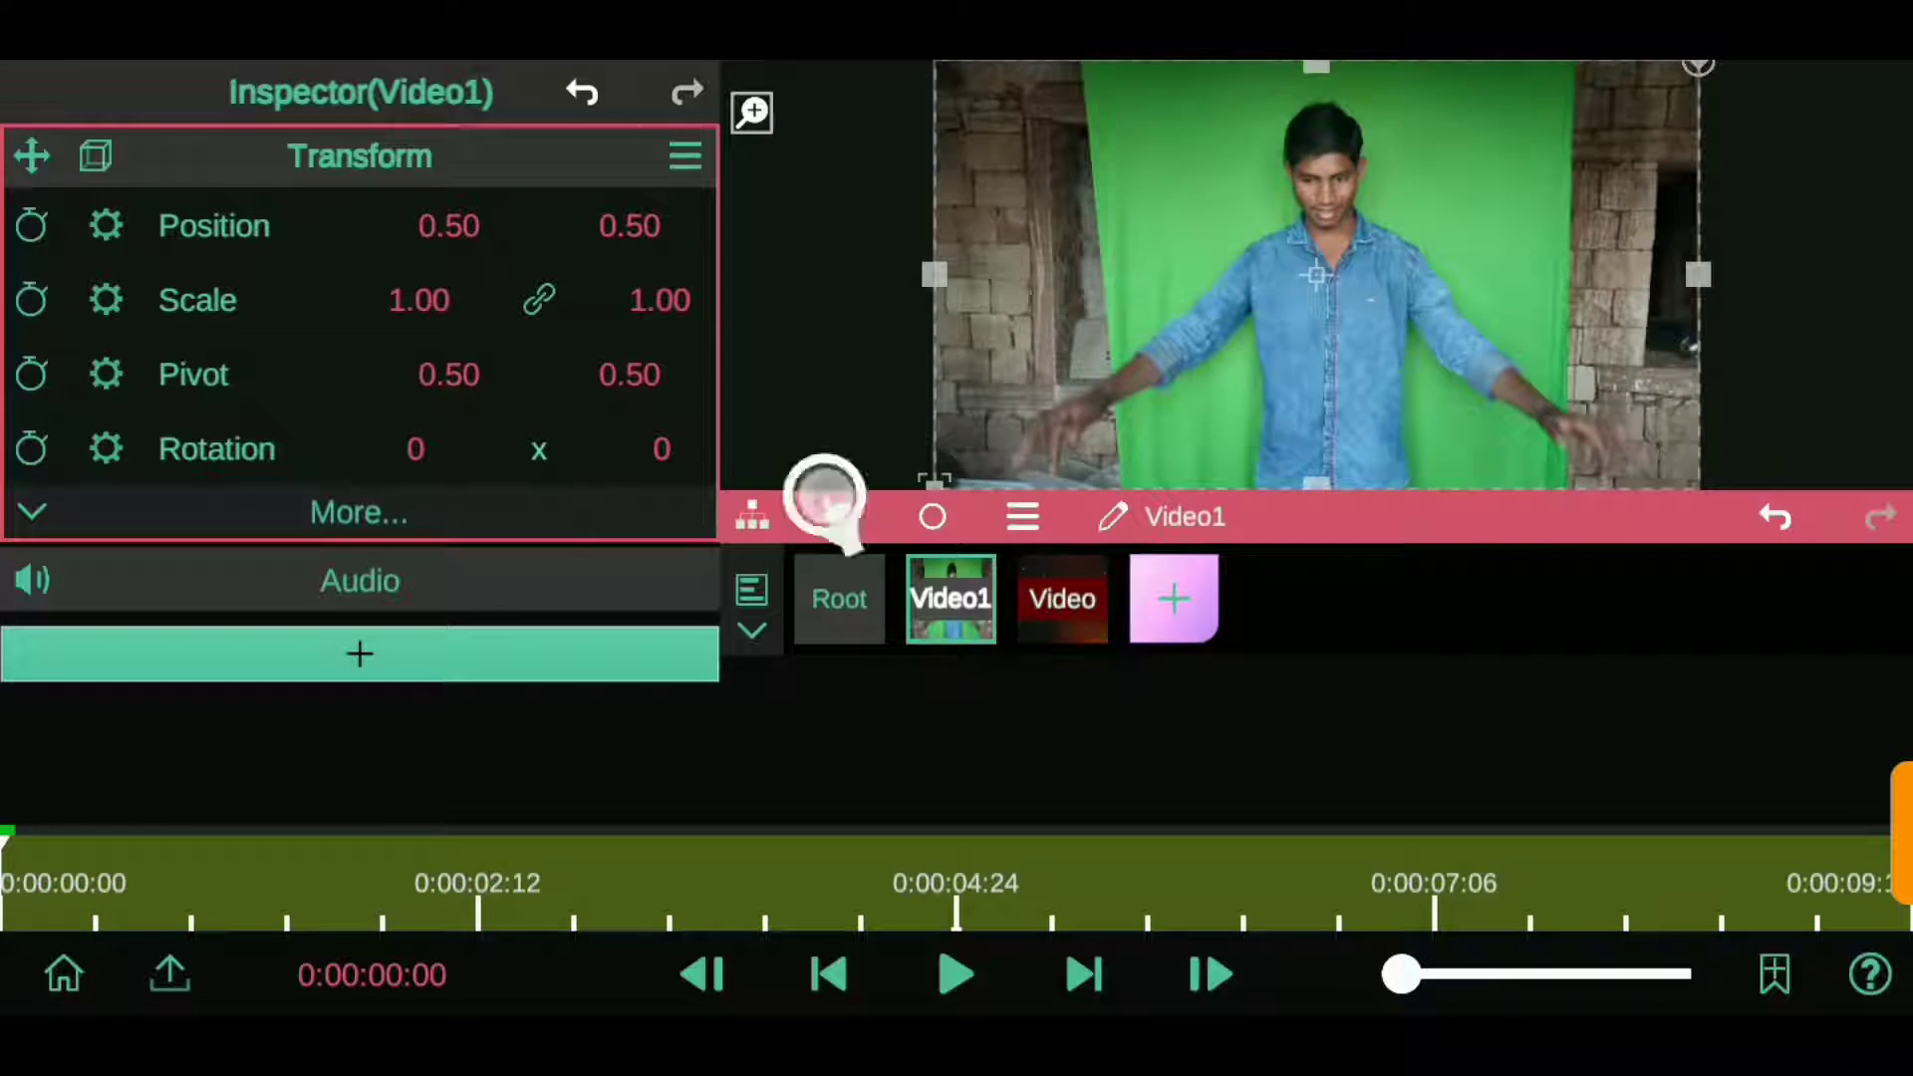
click(824, 495)
- Add a Green_Tint filter to the background Video layer
click(1062, 597)
click(360, 653)
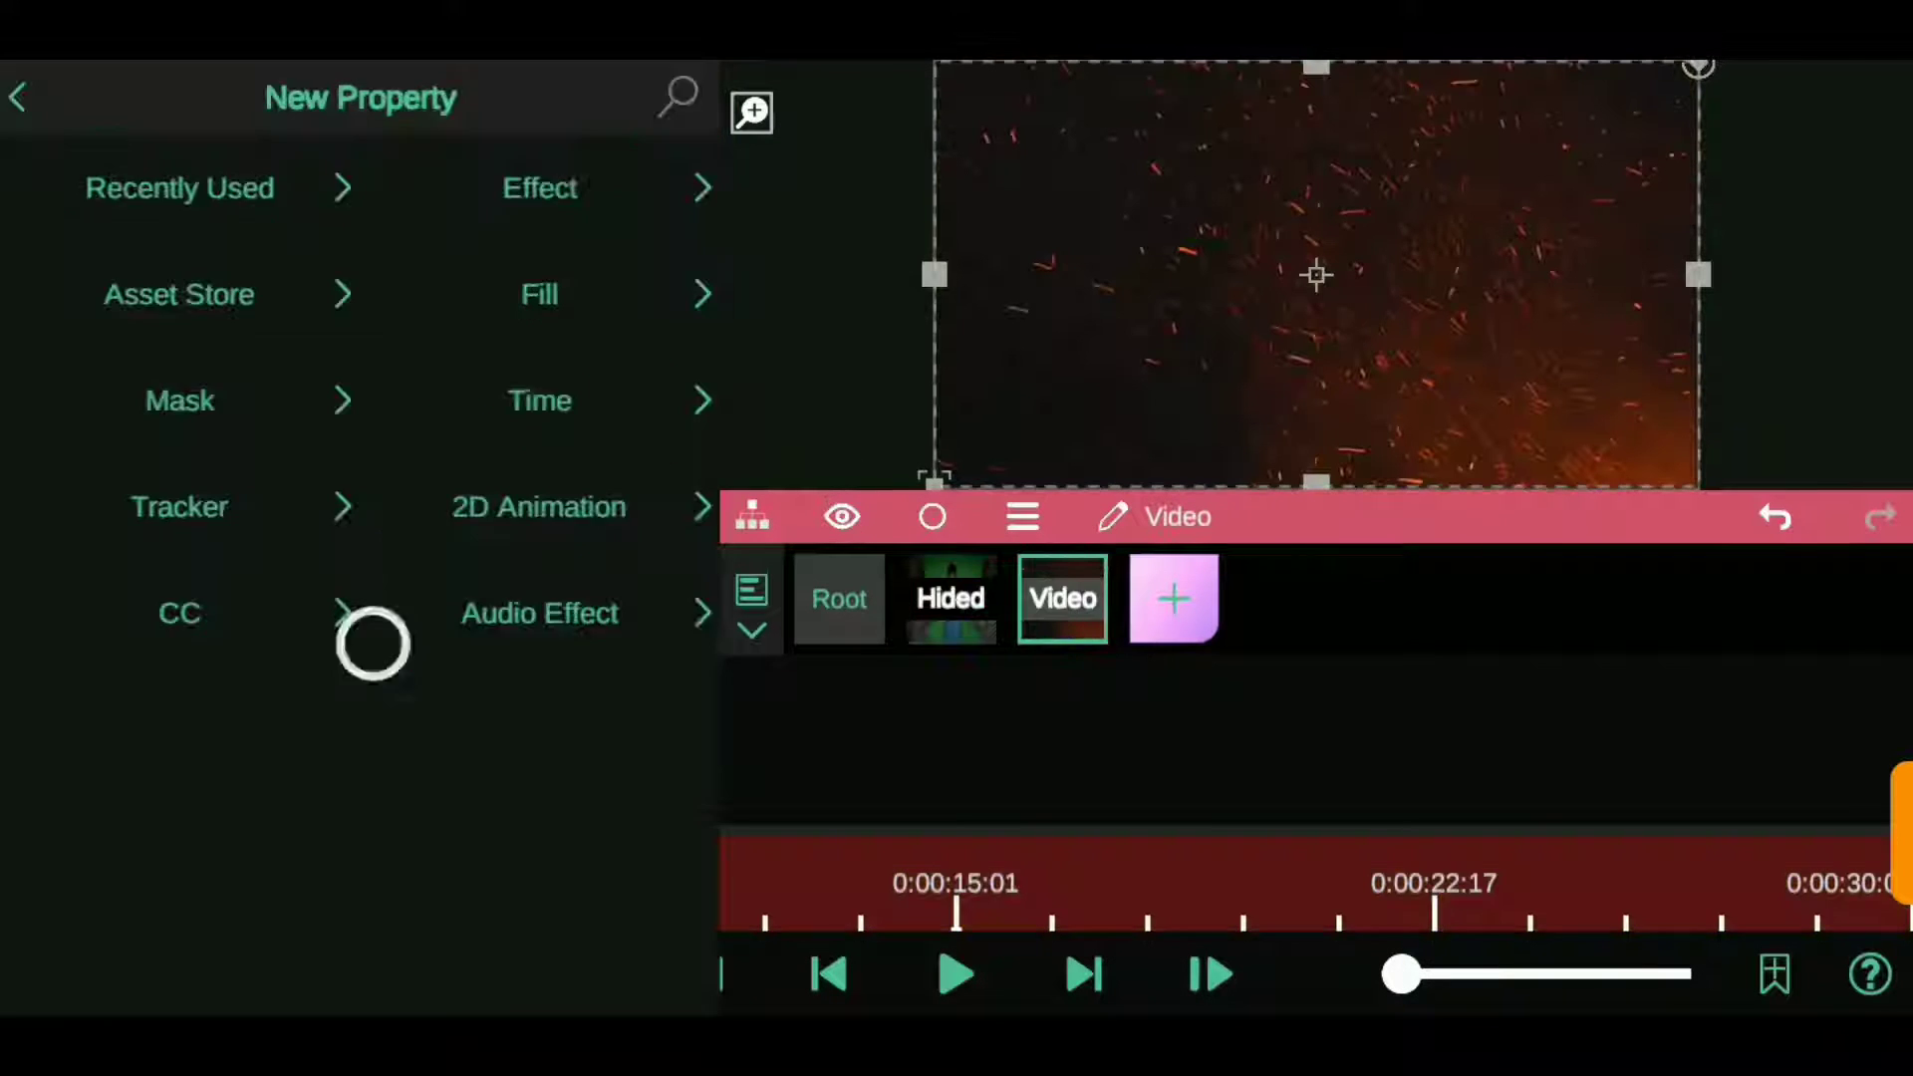
click(344, 611)
click(269, 735)
click(453, 363)
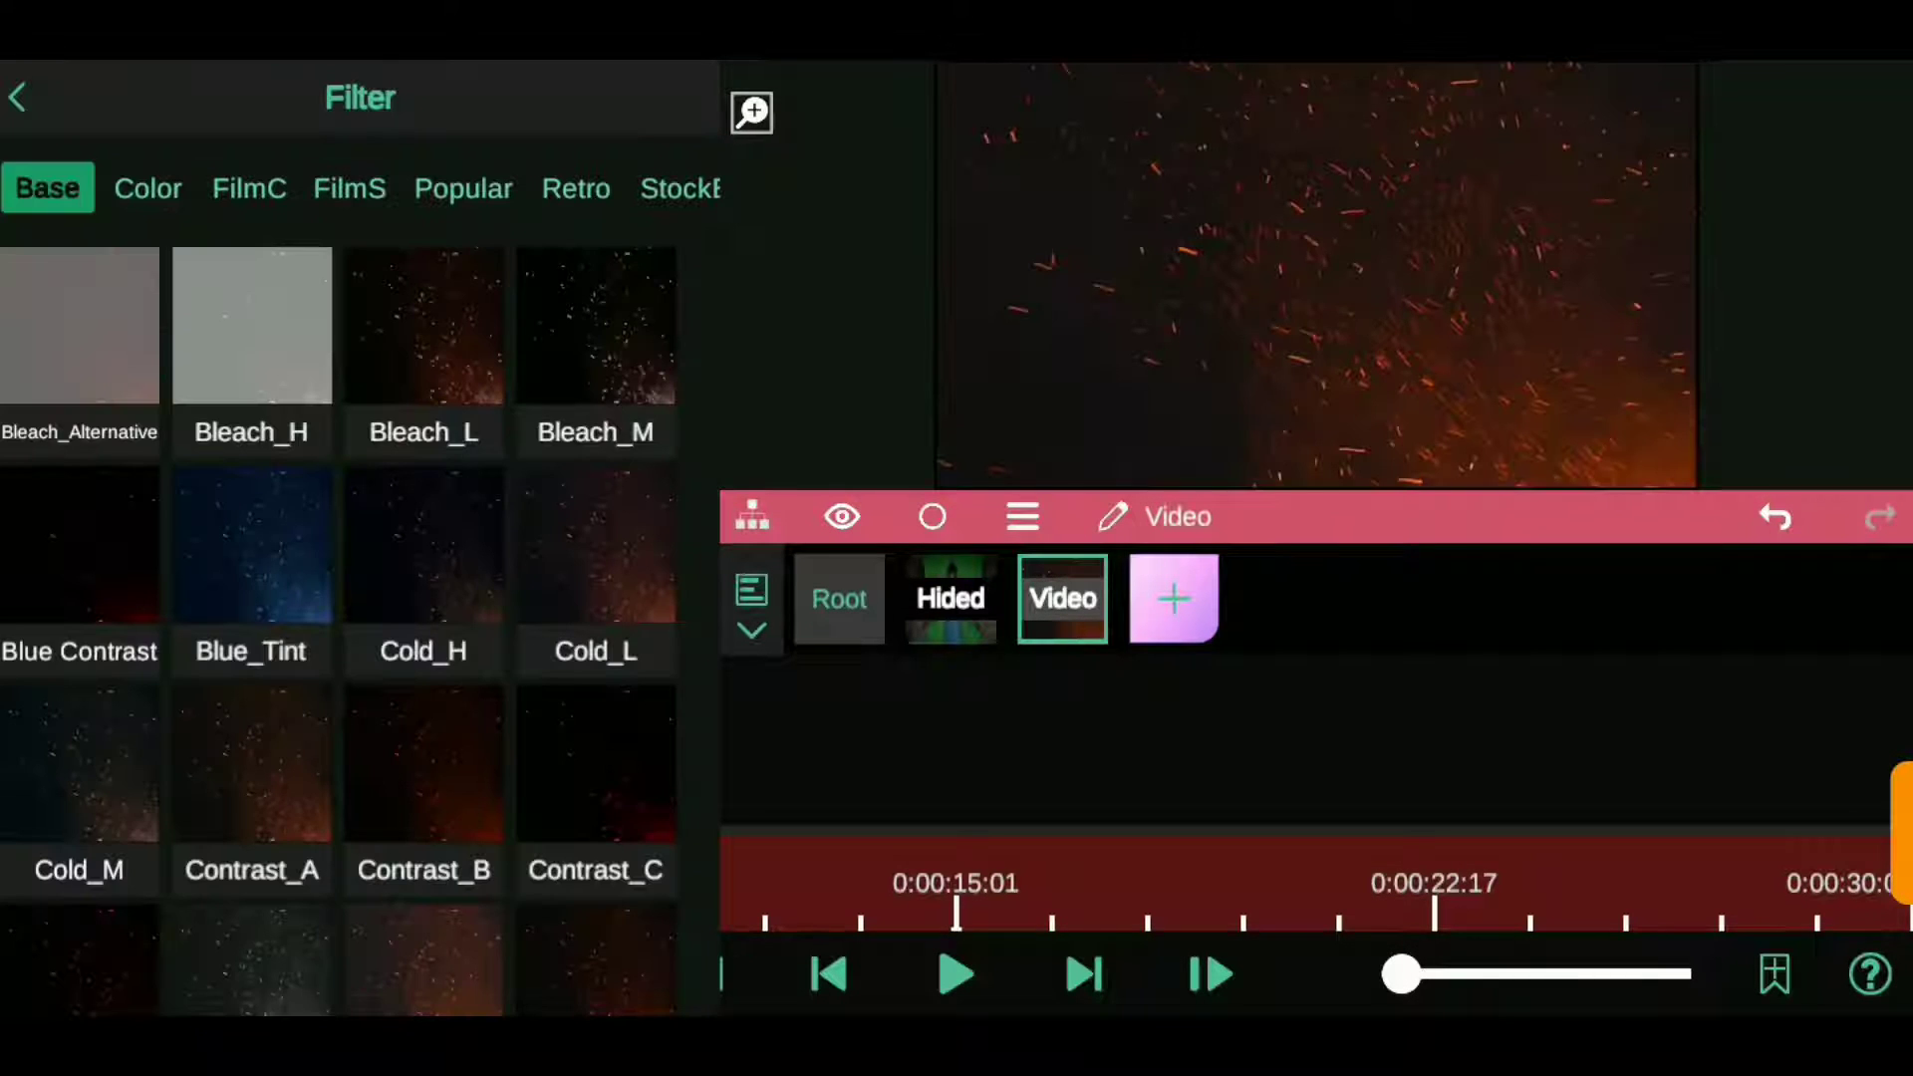
scroll(150, 597, down, 5)
scroll(150, 367, down, 2)
click(243, 470)
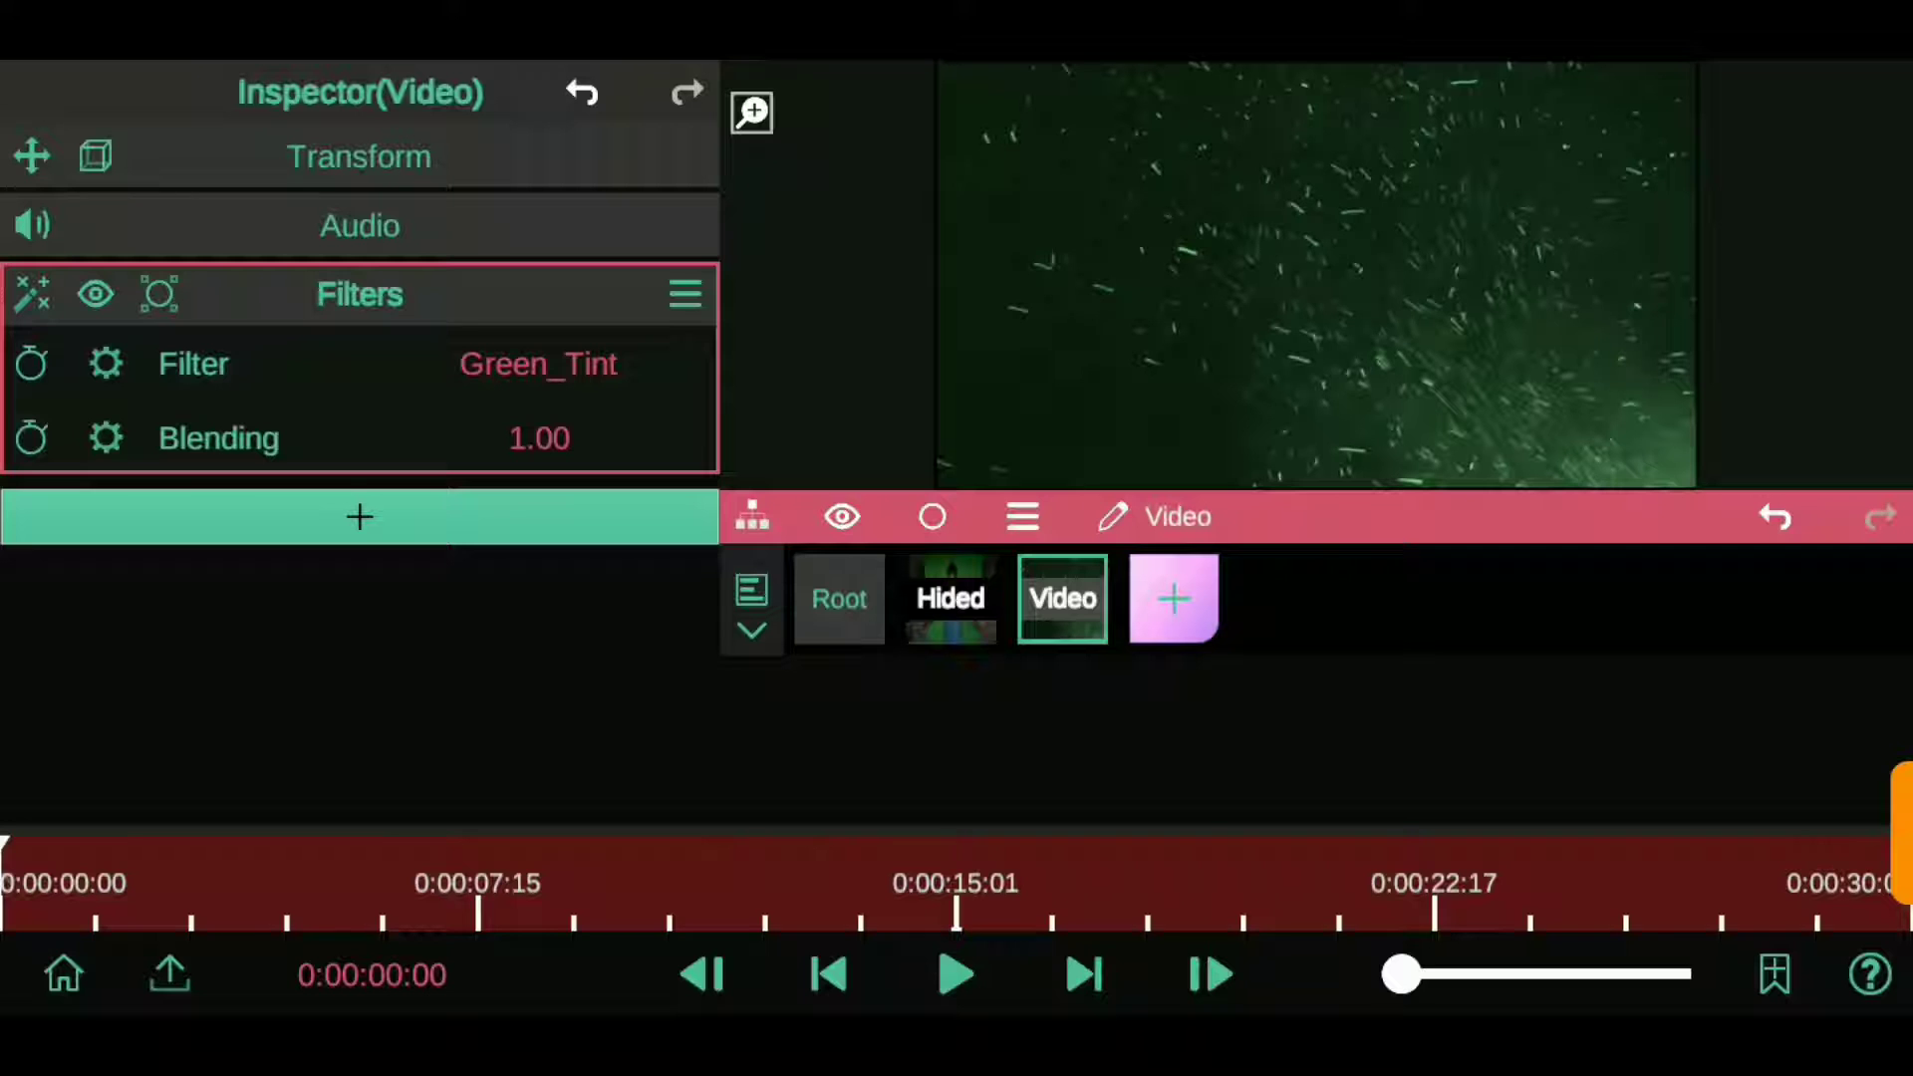
- At 0:00:06:05, unhide the Video1 green-screen layer and list its addable properties
click(840, 598)
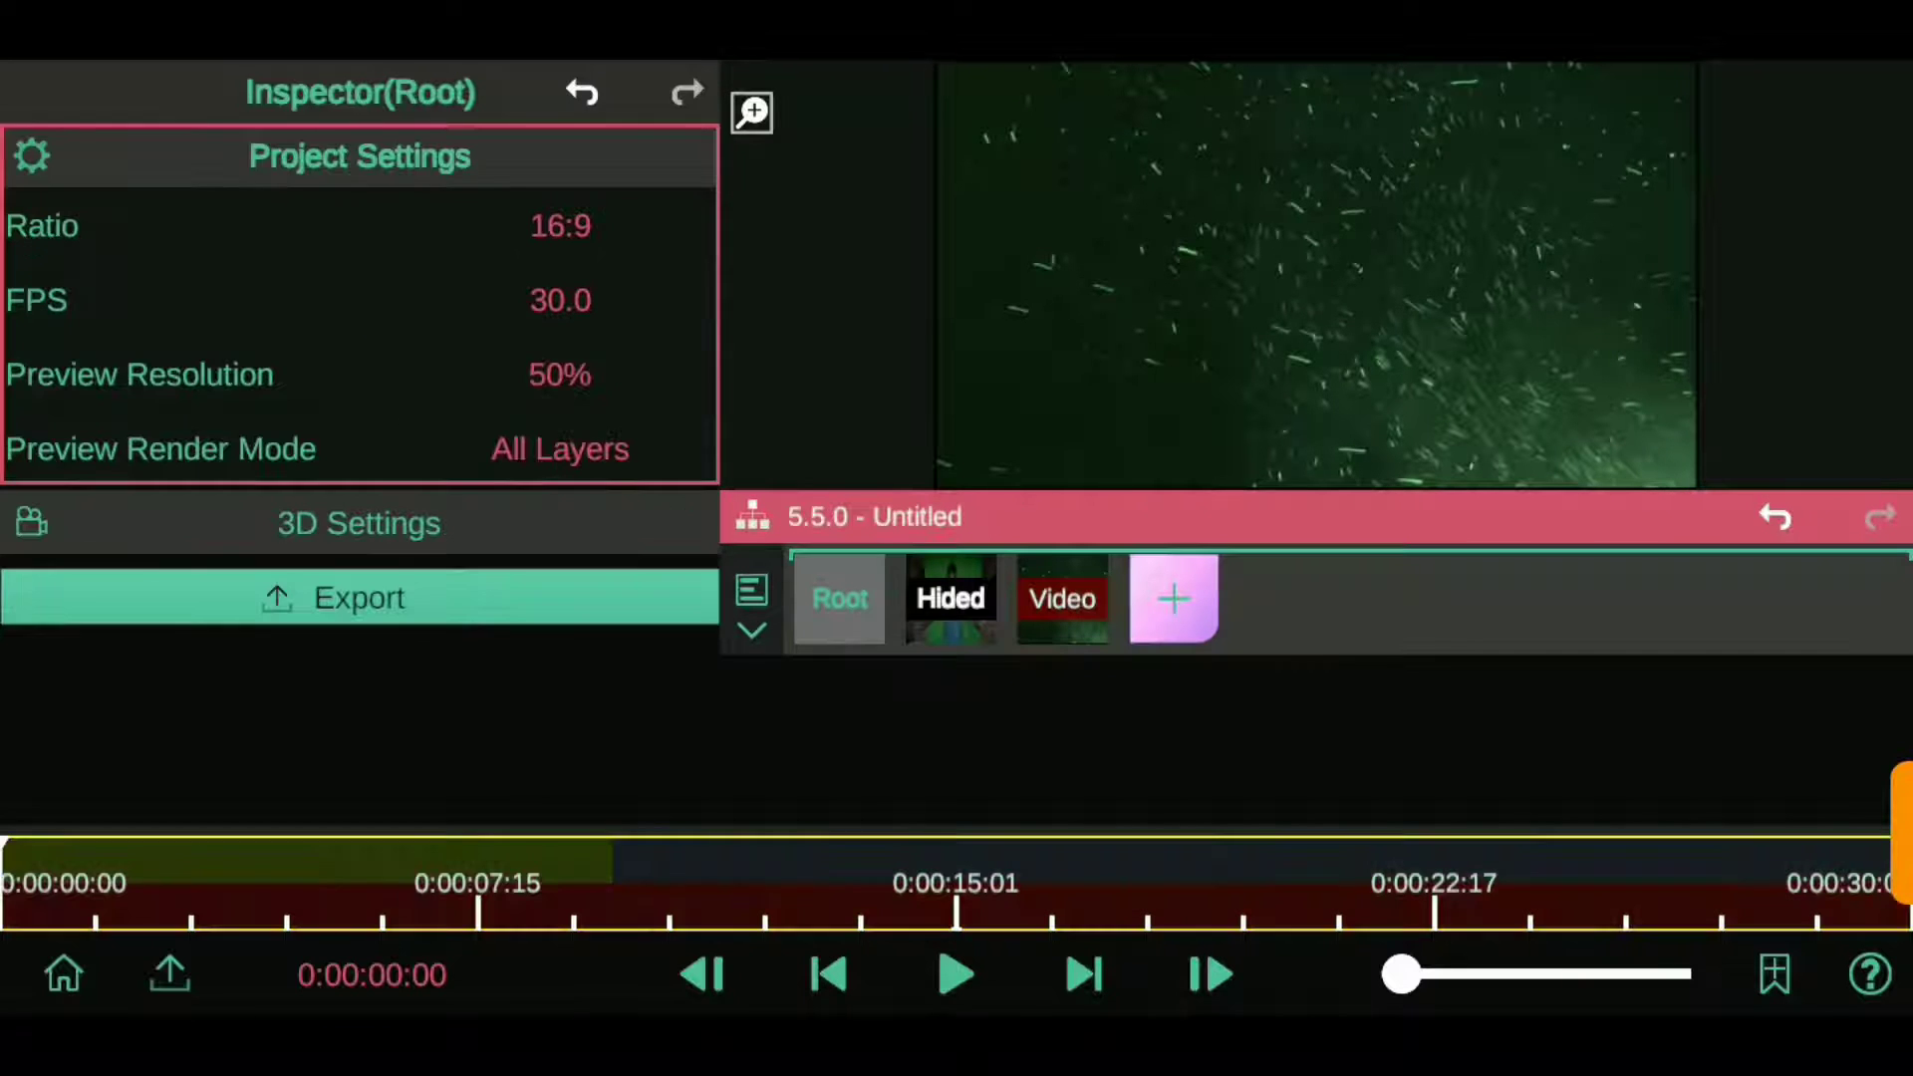
click(751, 630)
click(1129, 750)
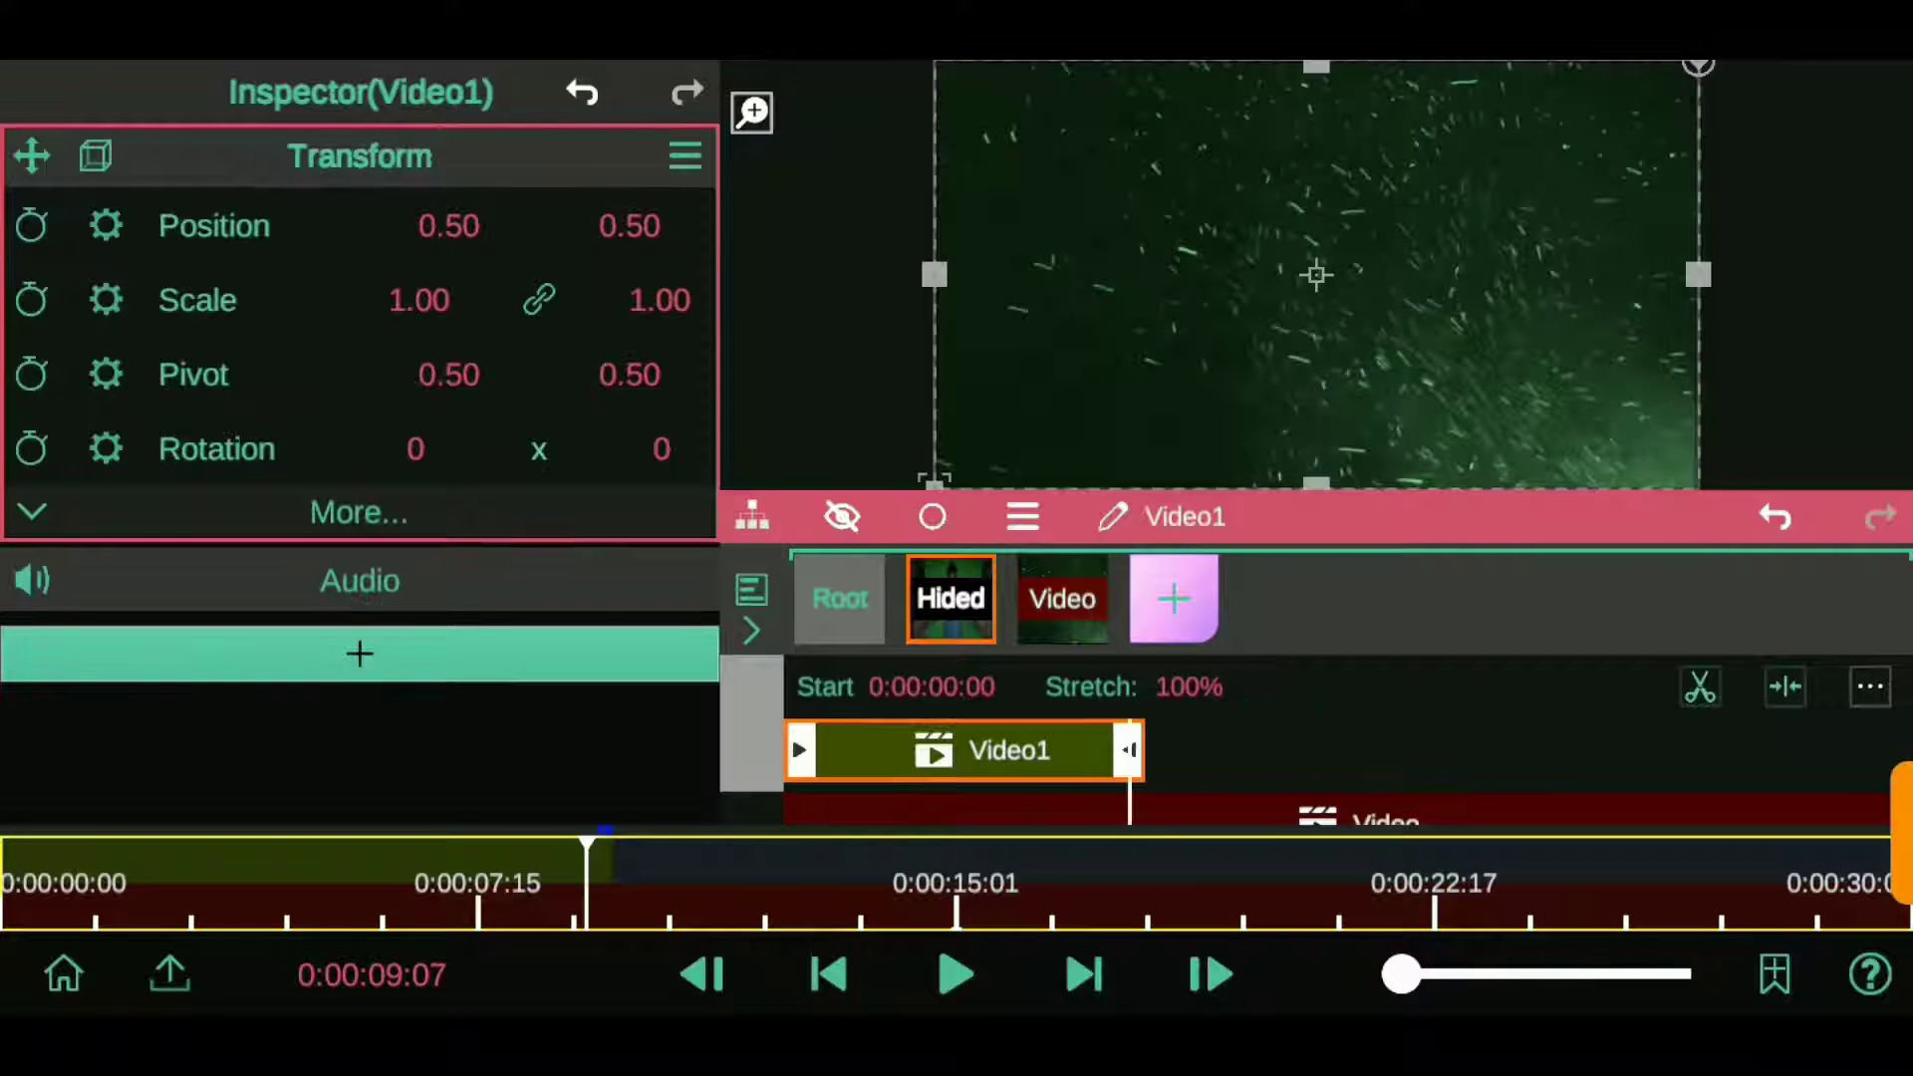
drag(1545, 824, 1546, 794)
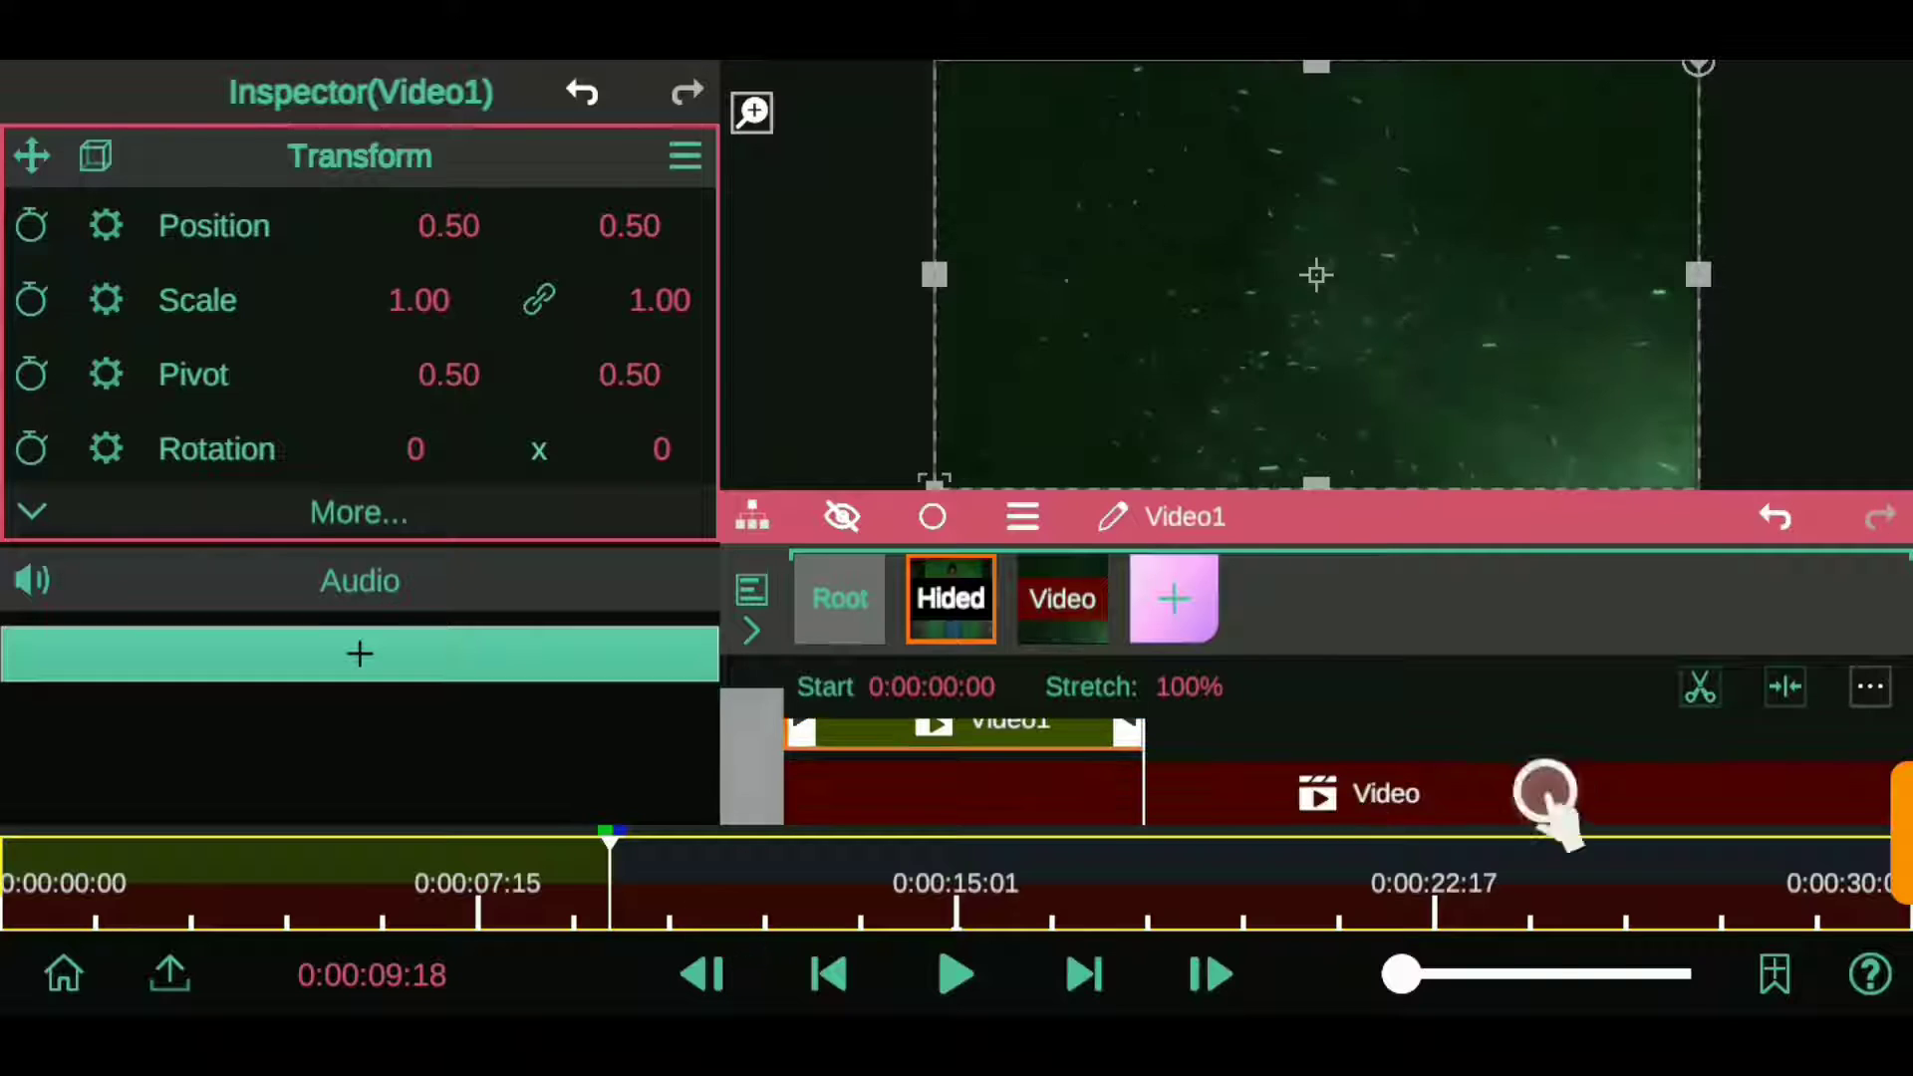
click(1545, 795)
mouse_move(1432, 498)
mouse_down()
mouse_move(1431, 256)
mouse_move(1445, 576)
mouse_up()
click(1231, 847)
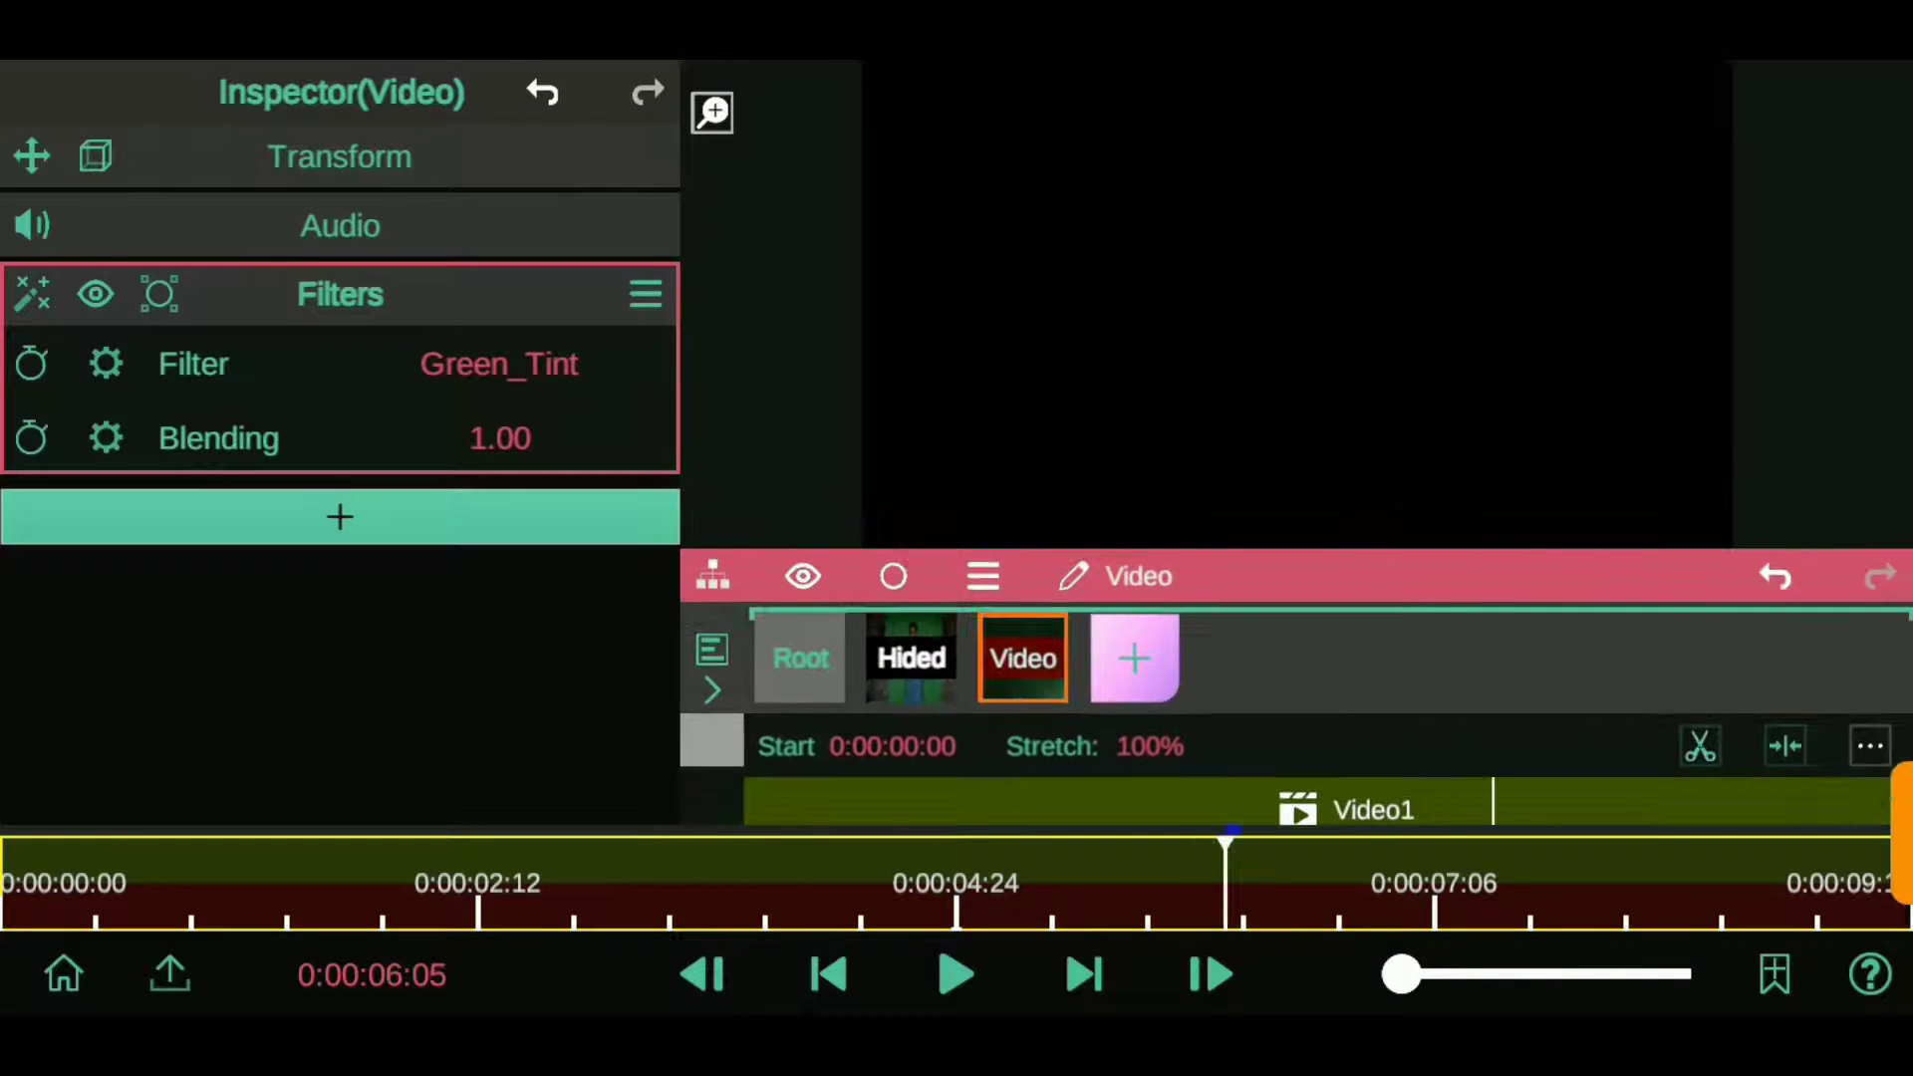
click(917, 653)
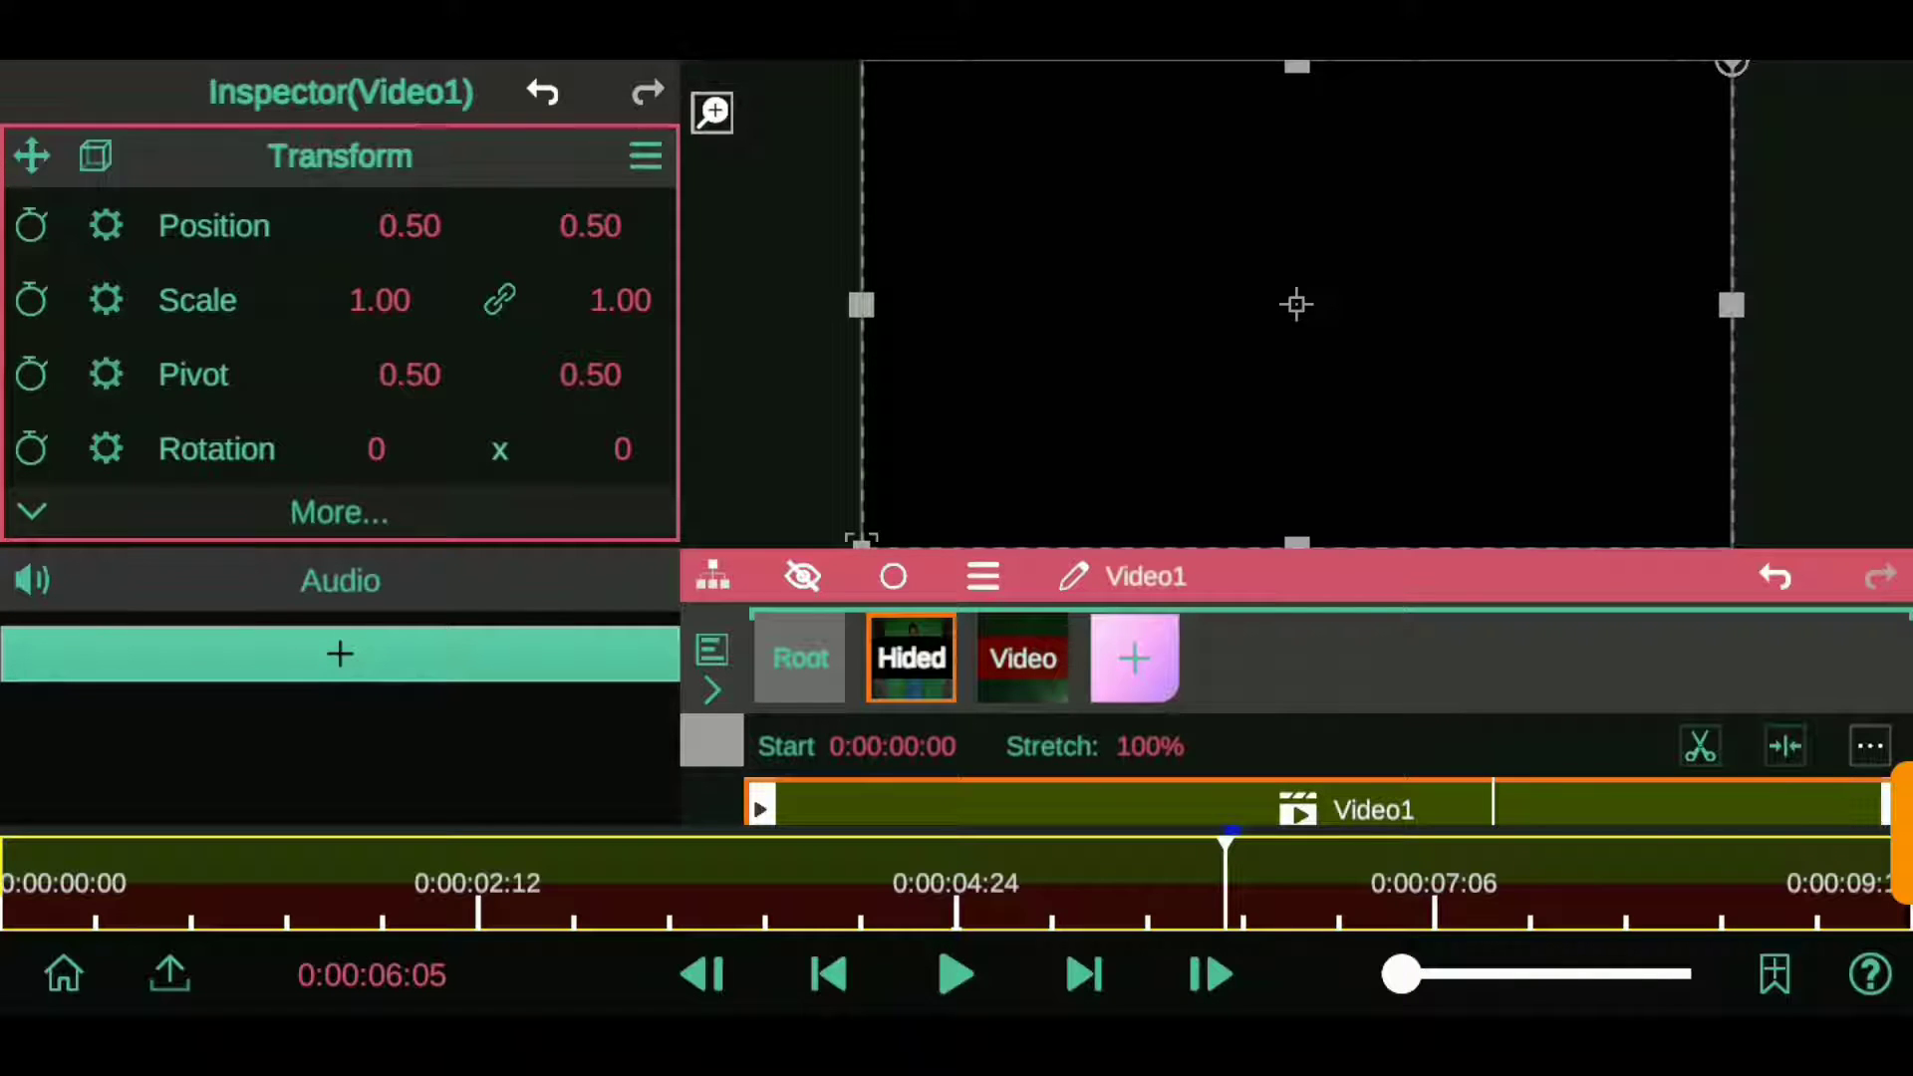
click(803, 576)
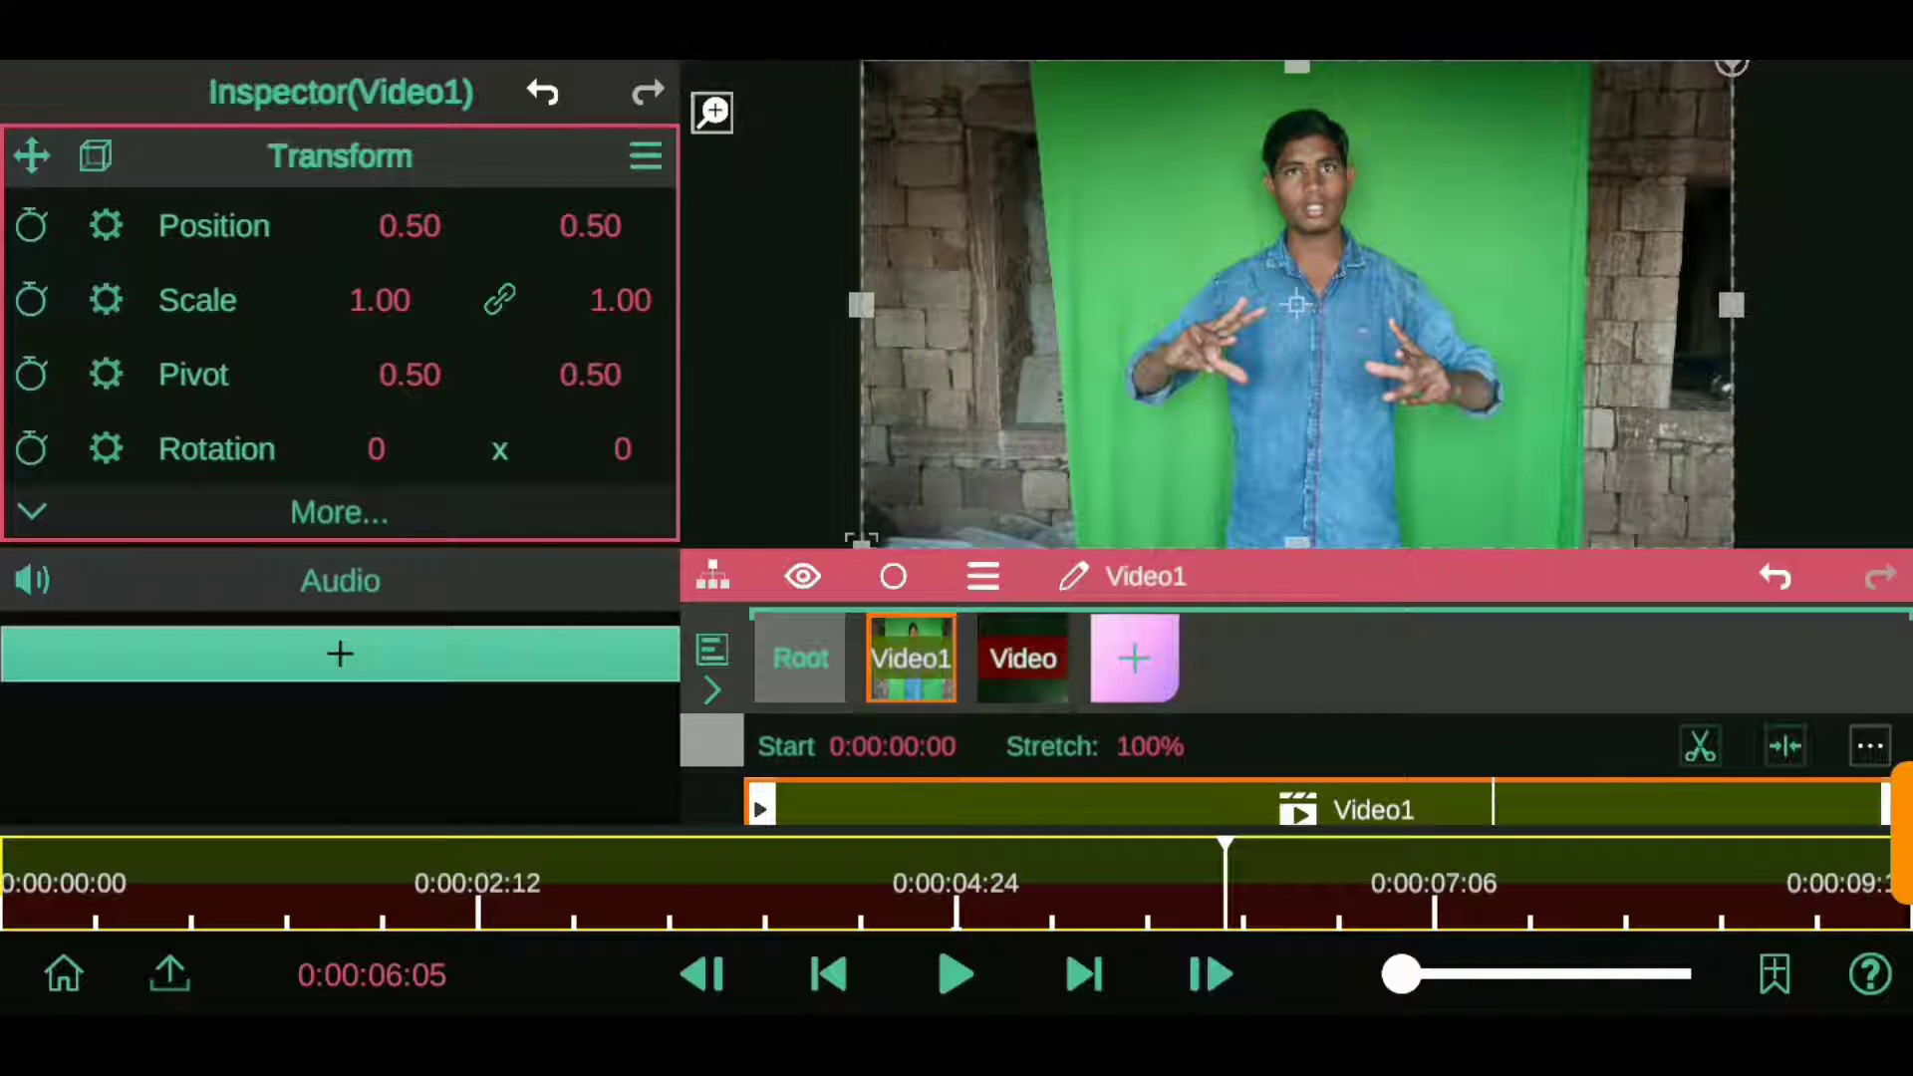
click(340, 653)
- Apply a Chroma Key to Video1 with Red Intensity 0.49, Blue Intensity 0.60 and Alpha Clip 0.88
click(118, 377)
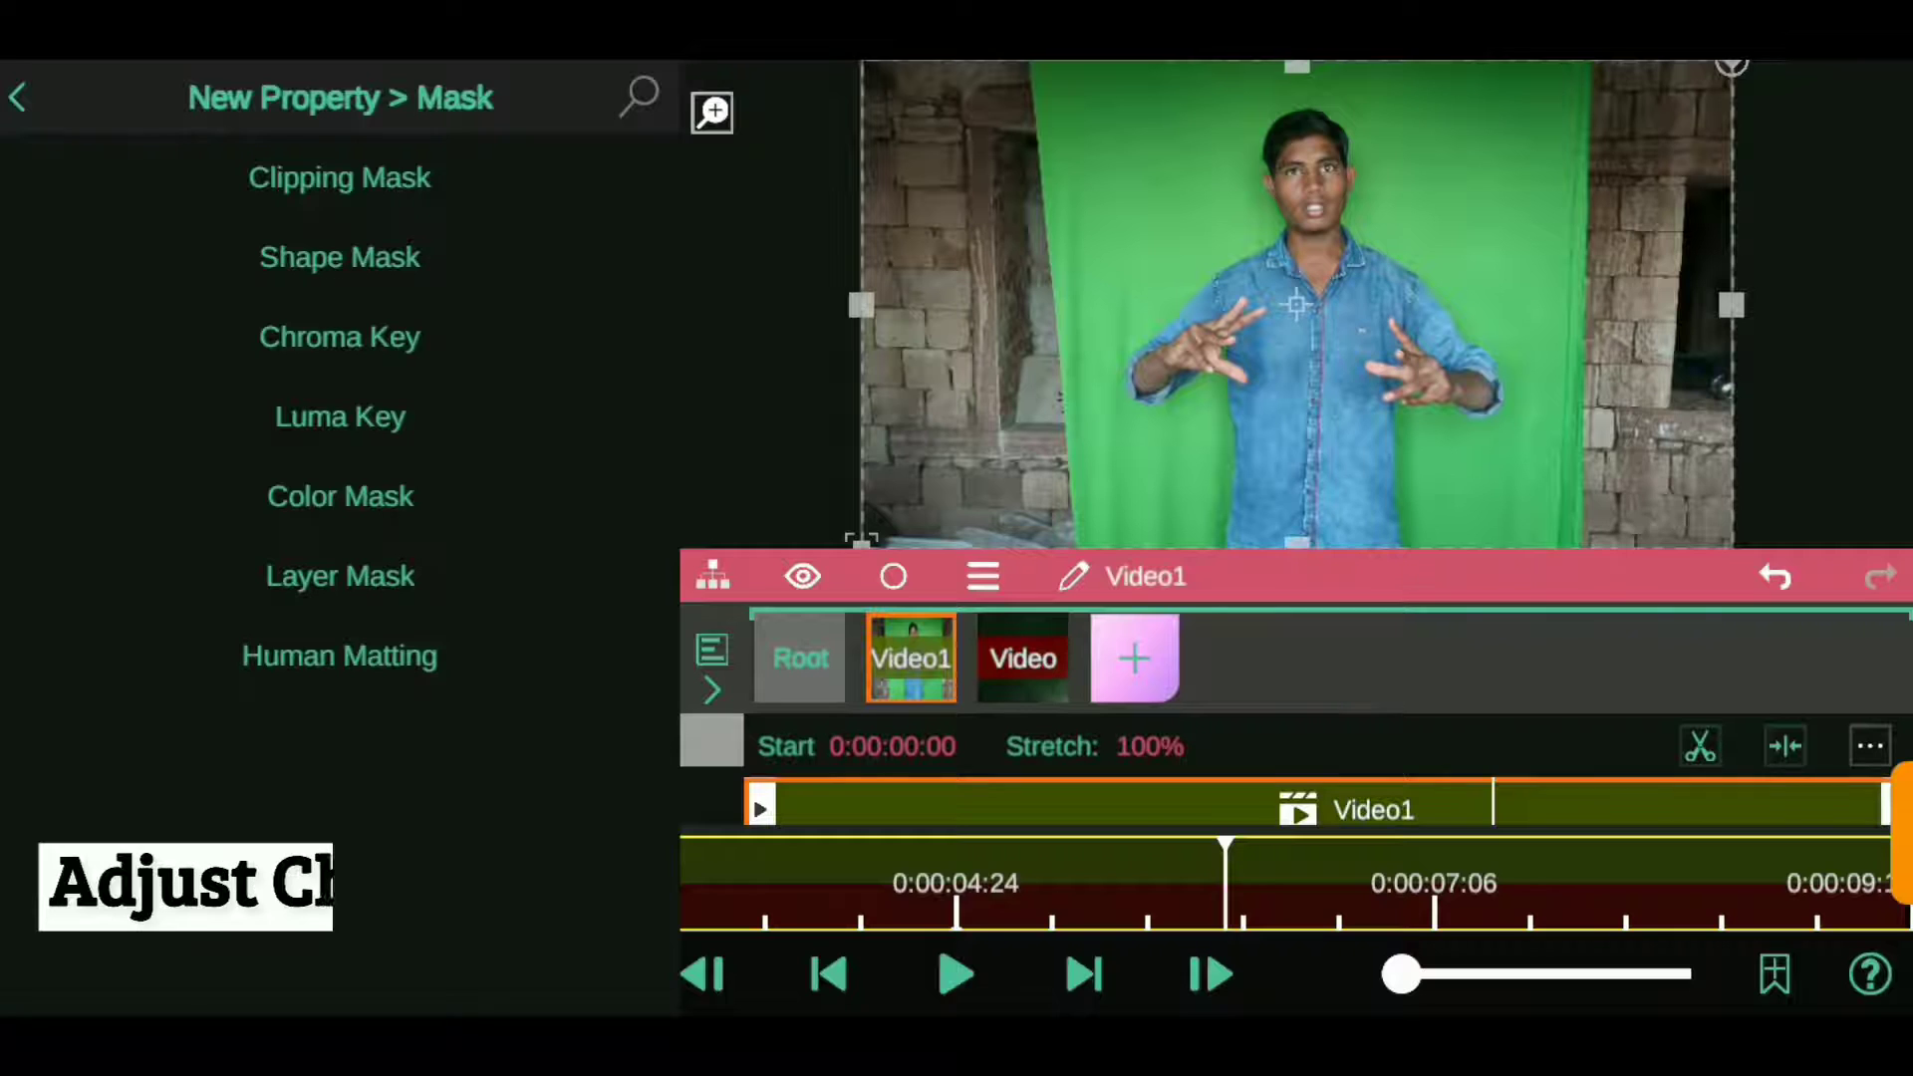
click(340, 337)
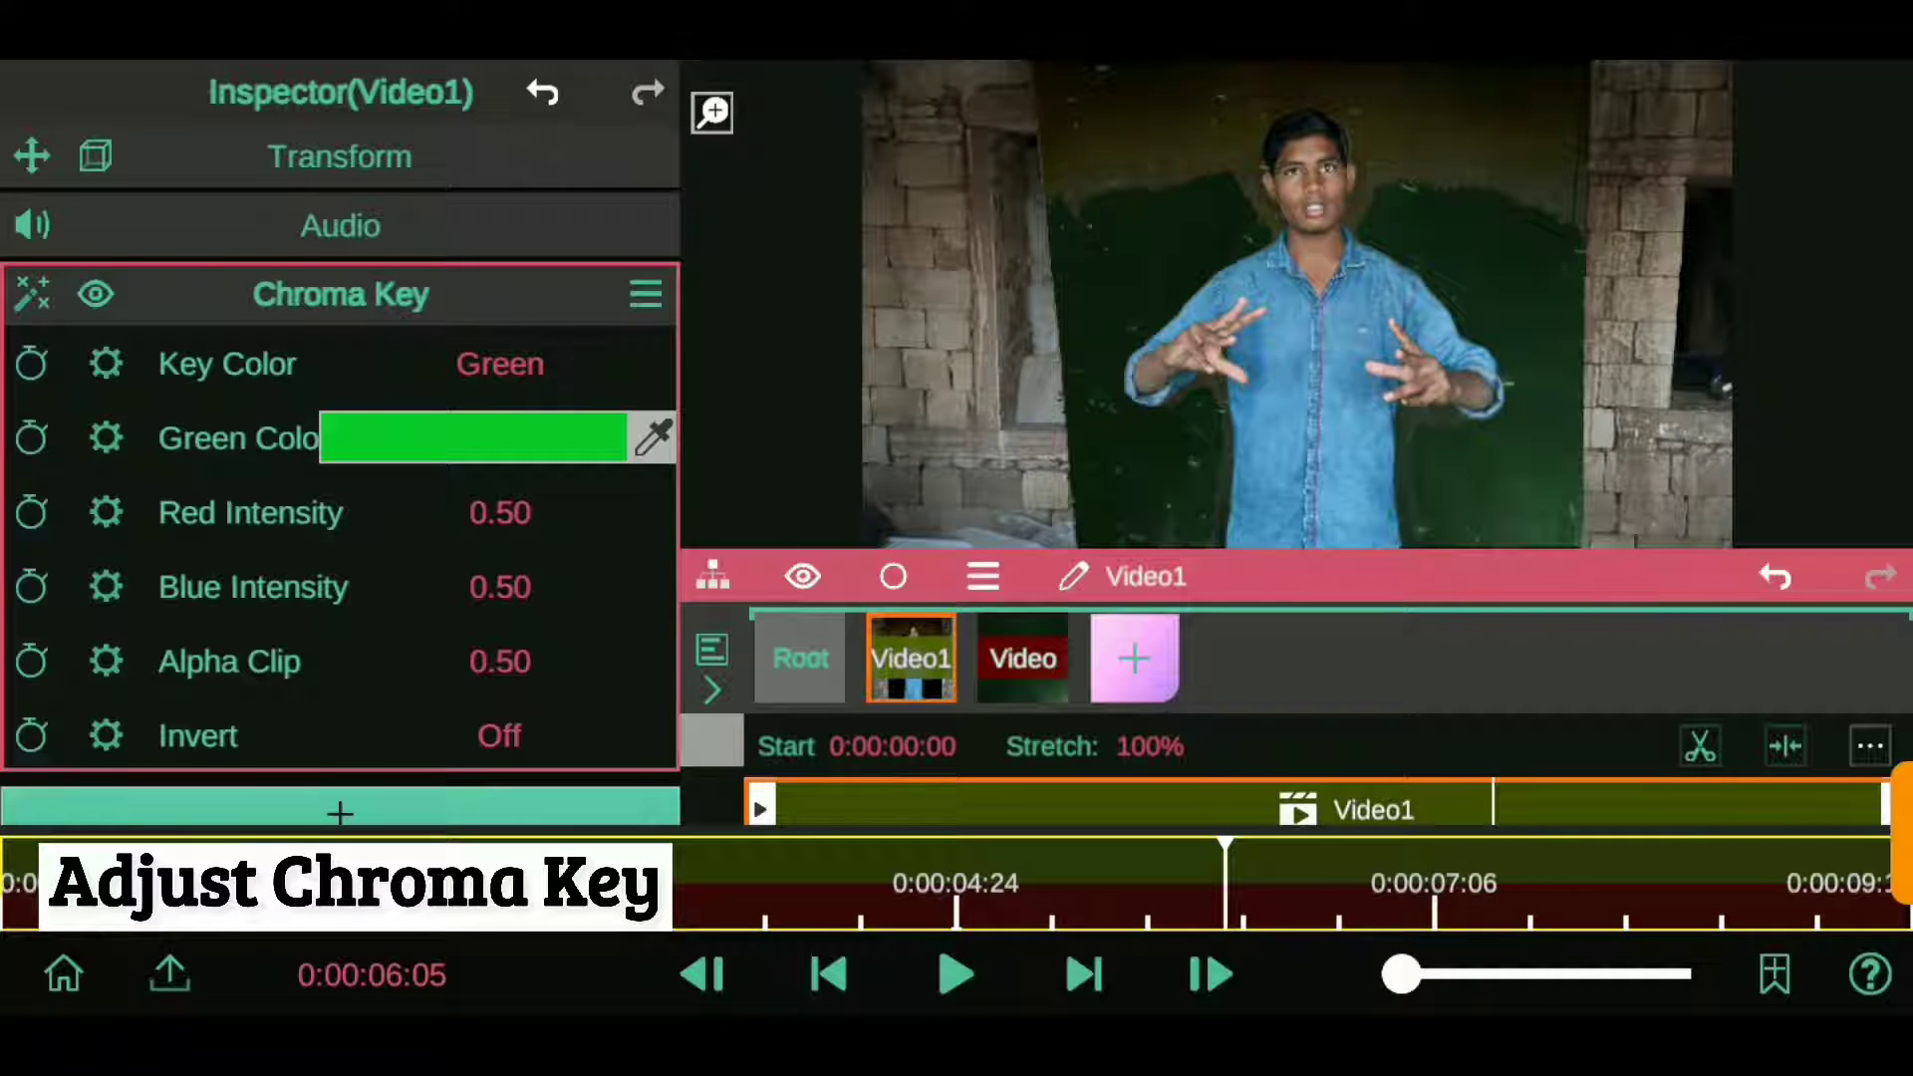
mouse_move(500, 512)
mouse_down()
mouse_move(591, 546)
mouse_move(619, 611)
mouse_move(578, 468)
mouse_up()
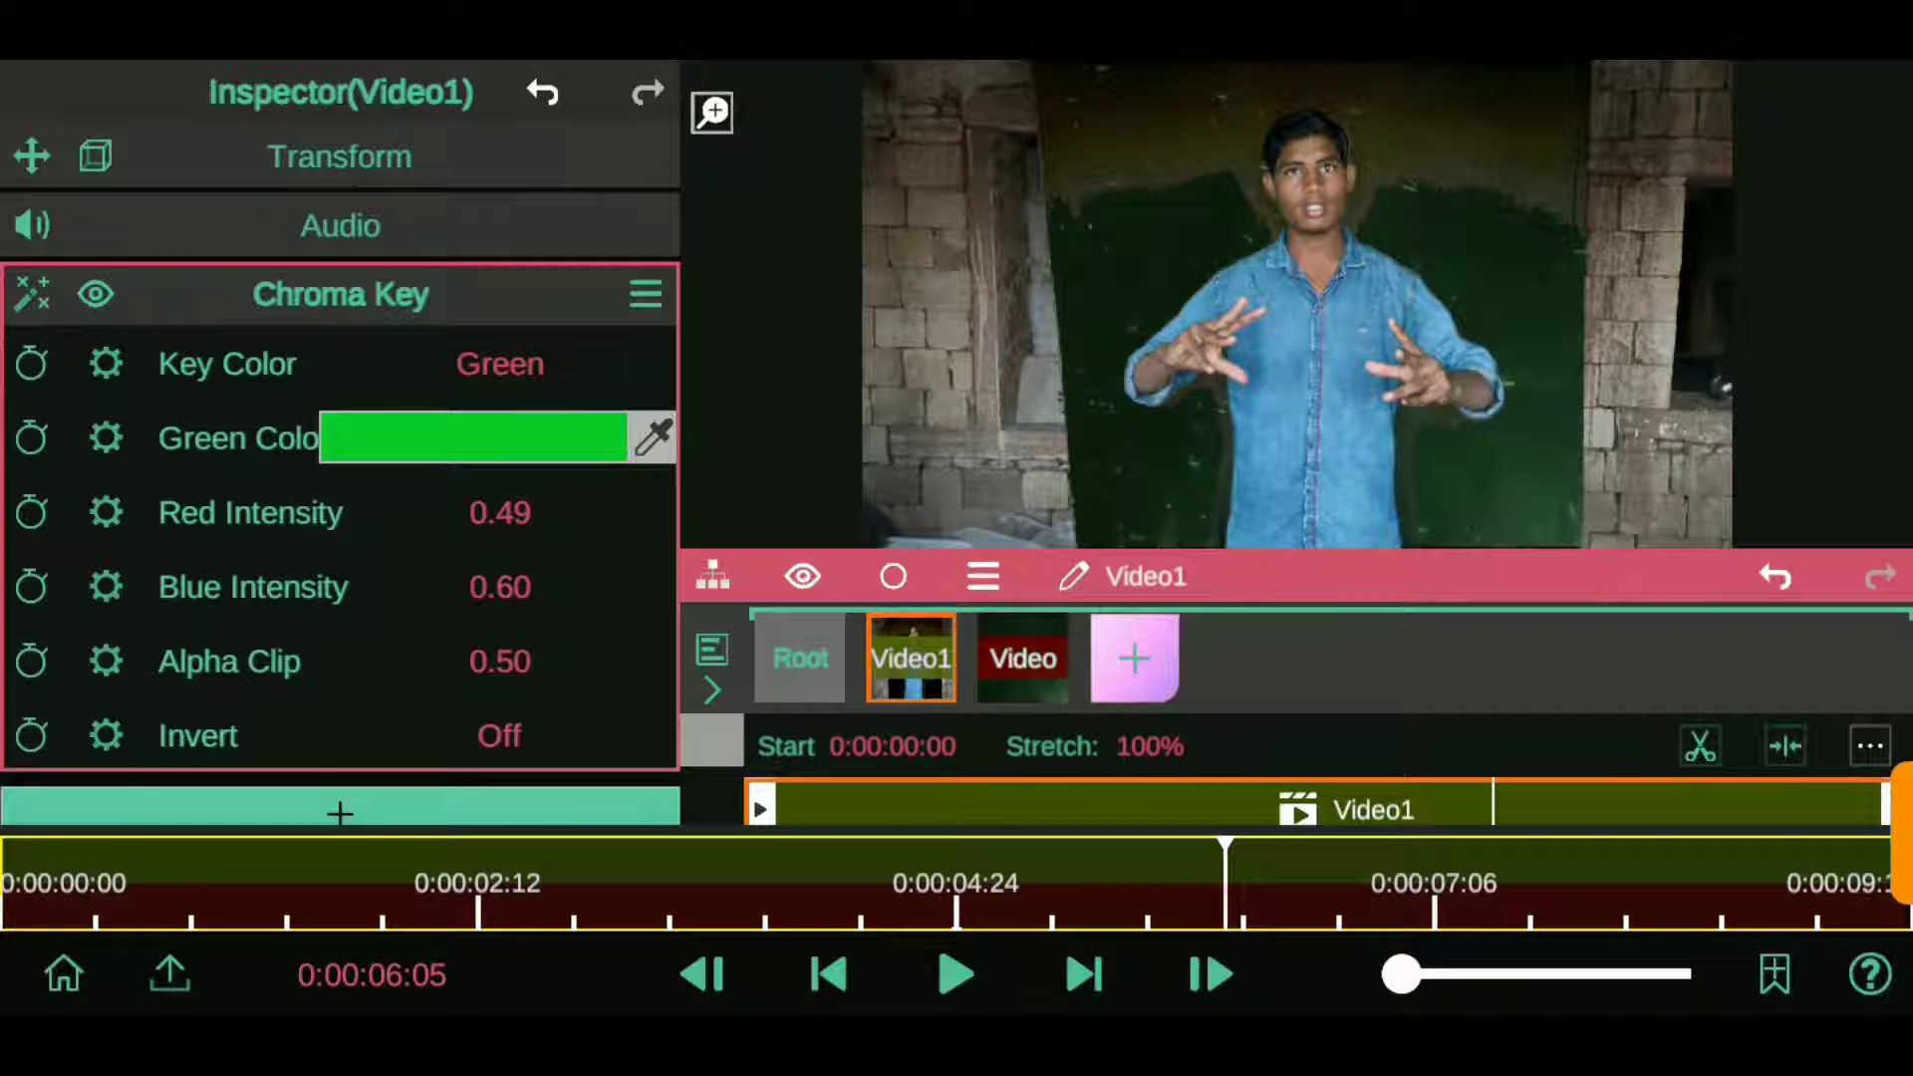
drag(523, 660, 581, 359)
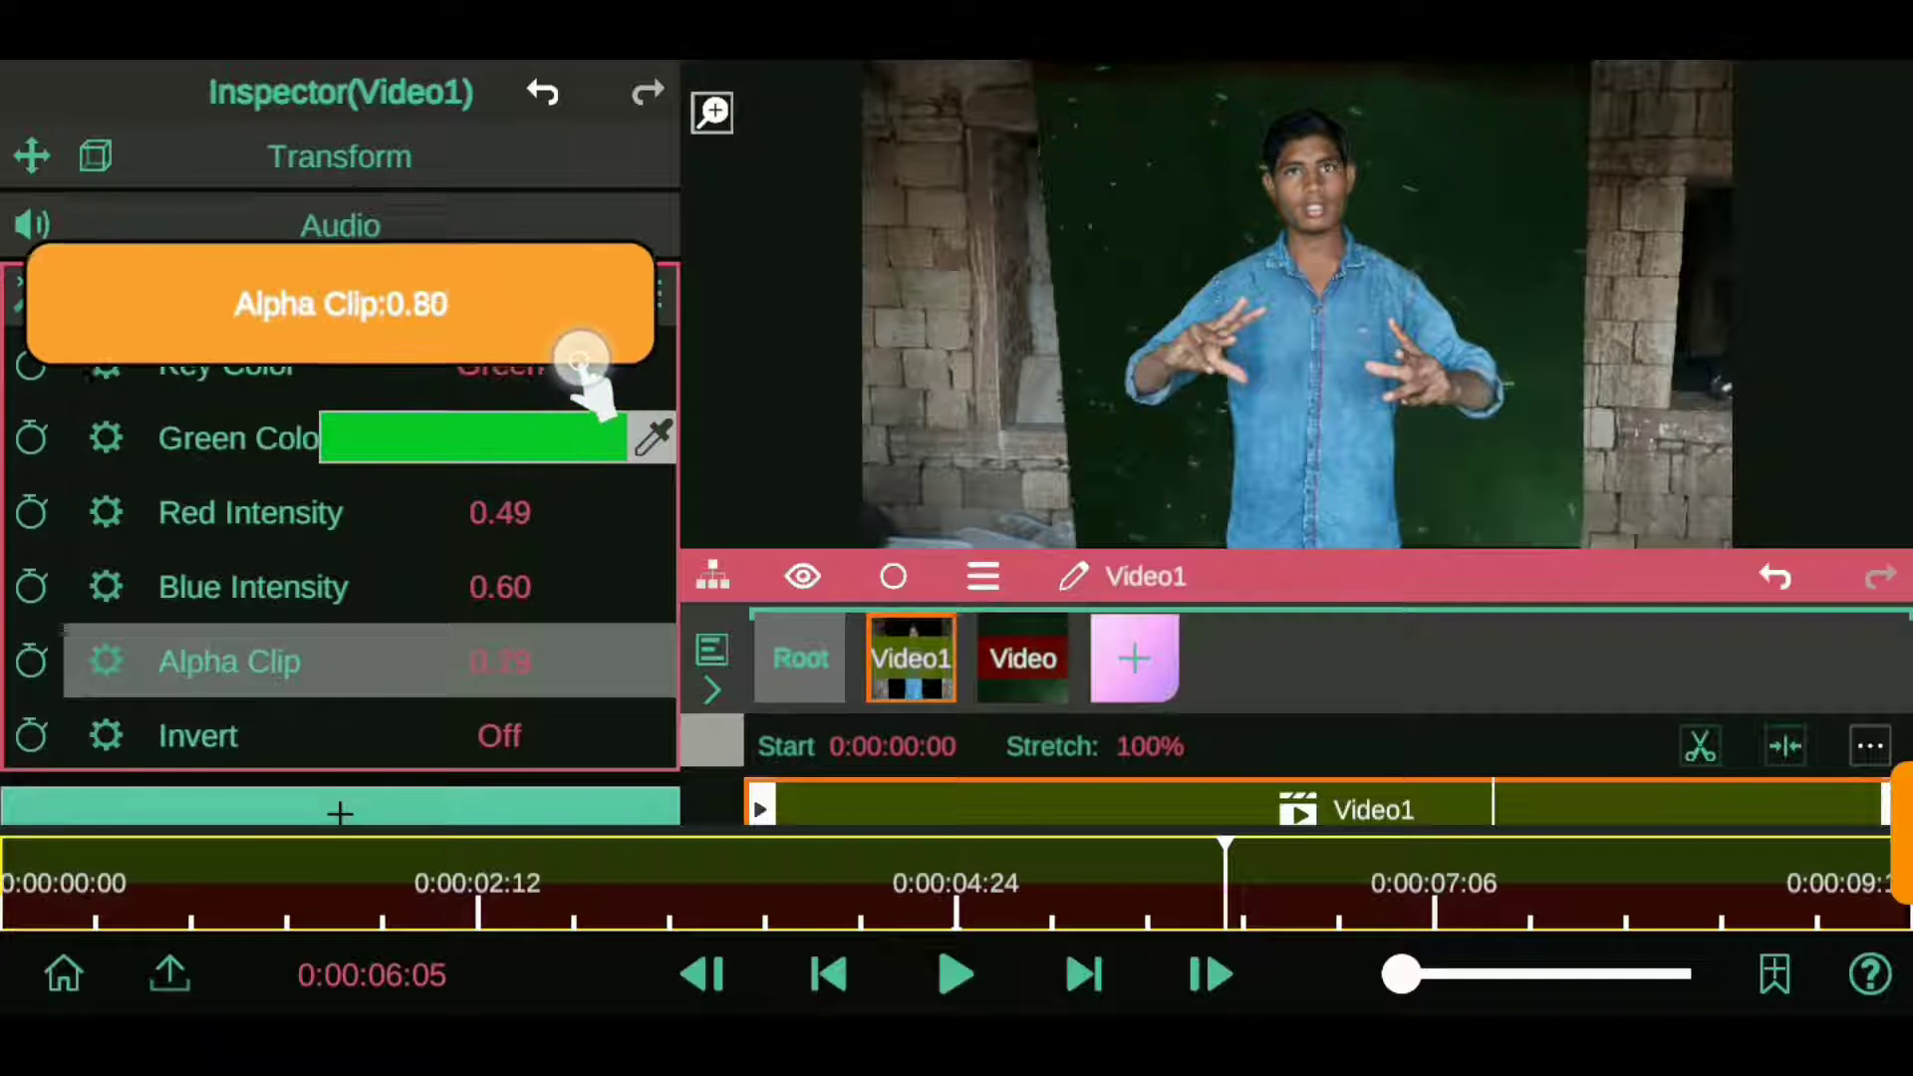
drag(581, 359, 581, 286)
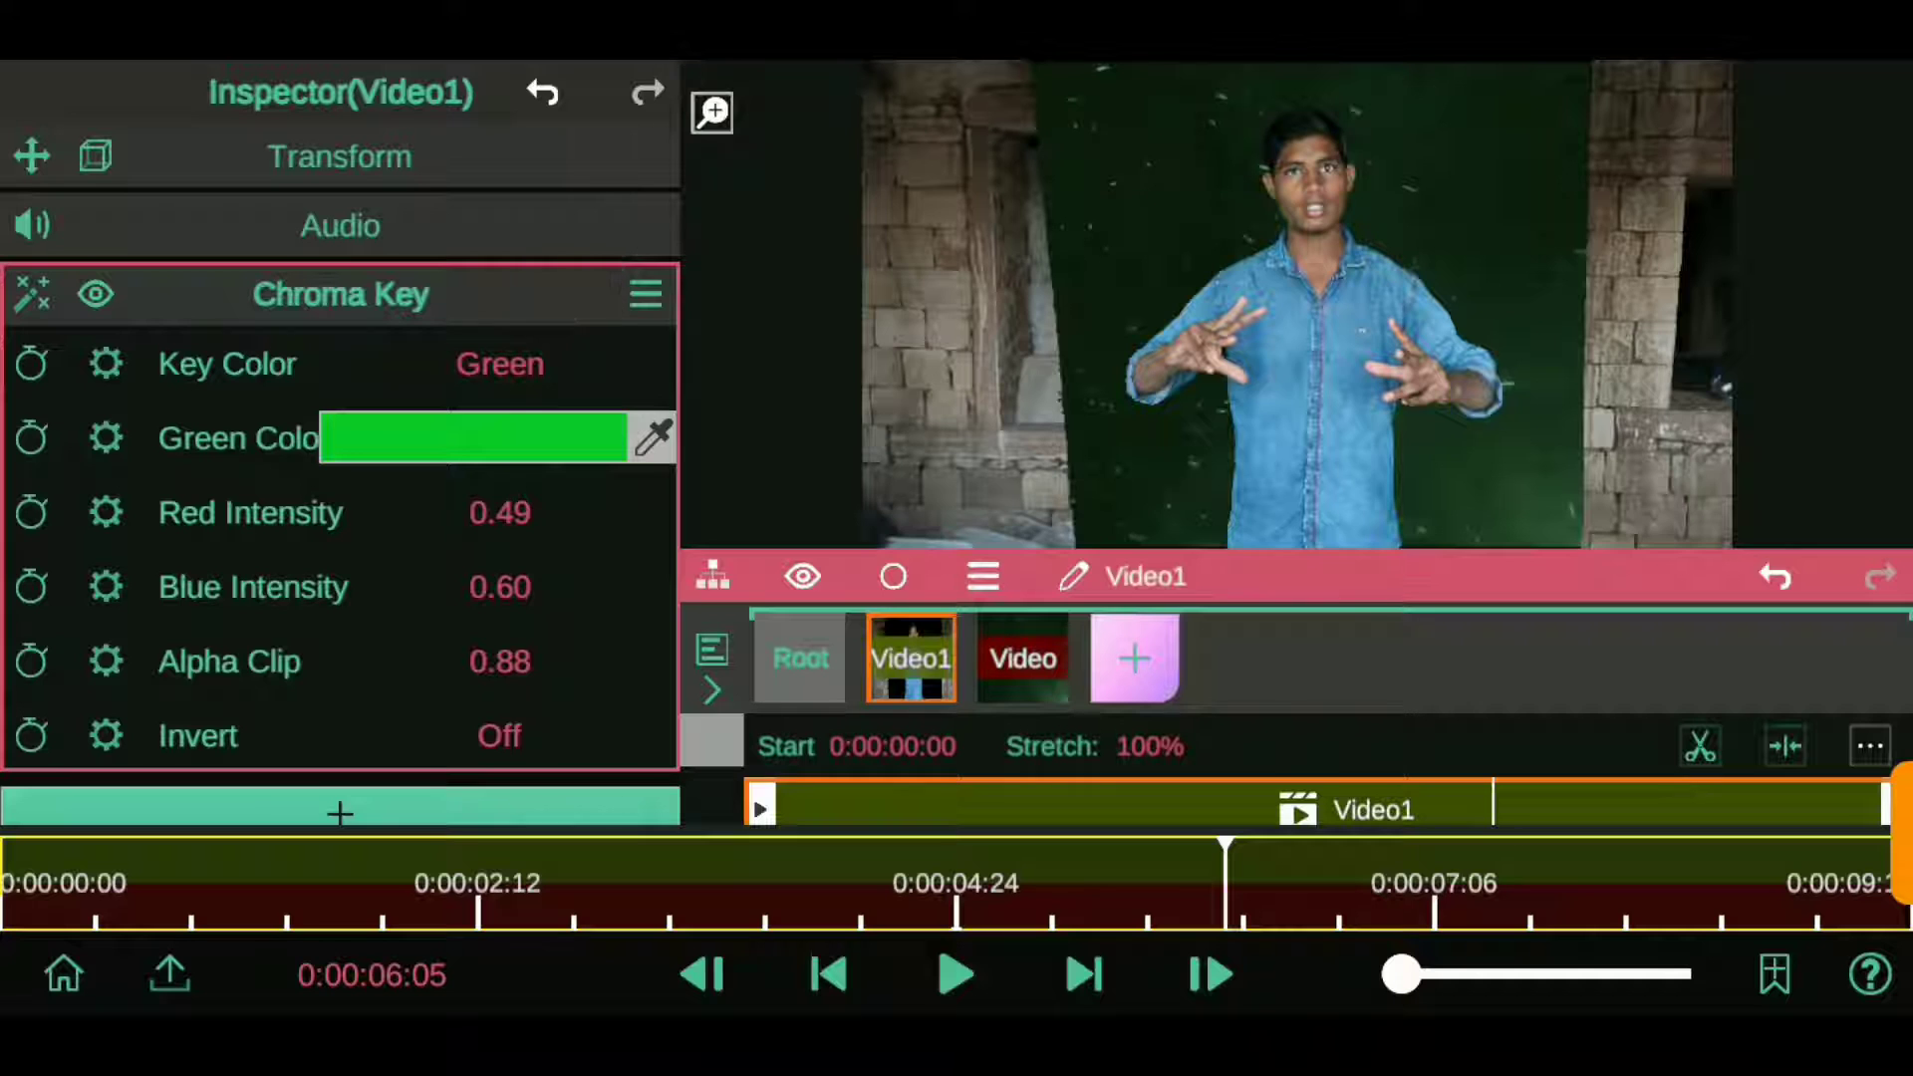
click(500, 736)
click(499, 735)
click(340, 294)
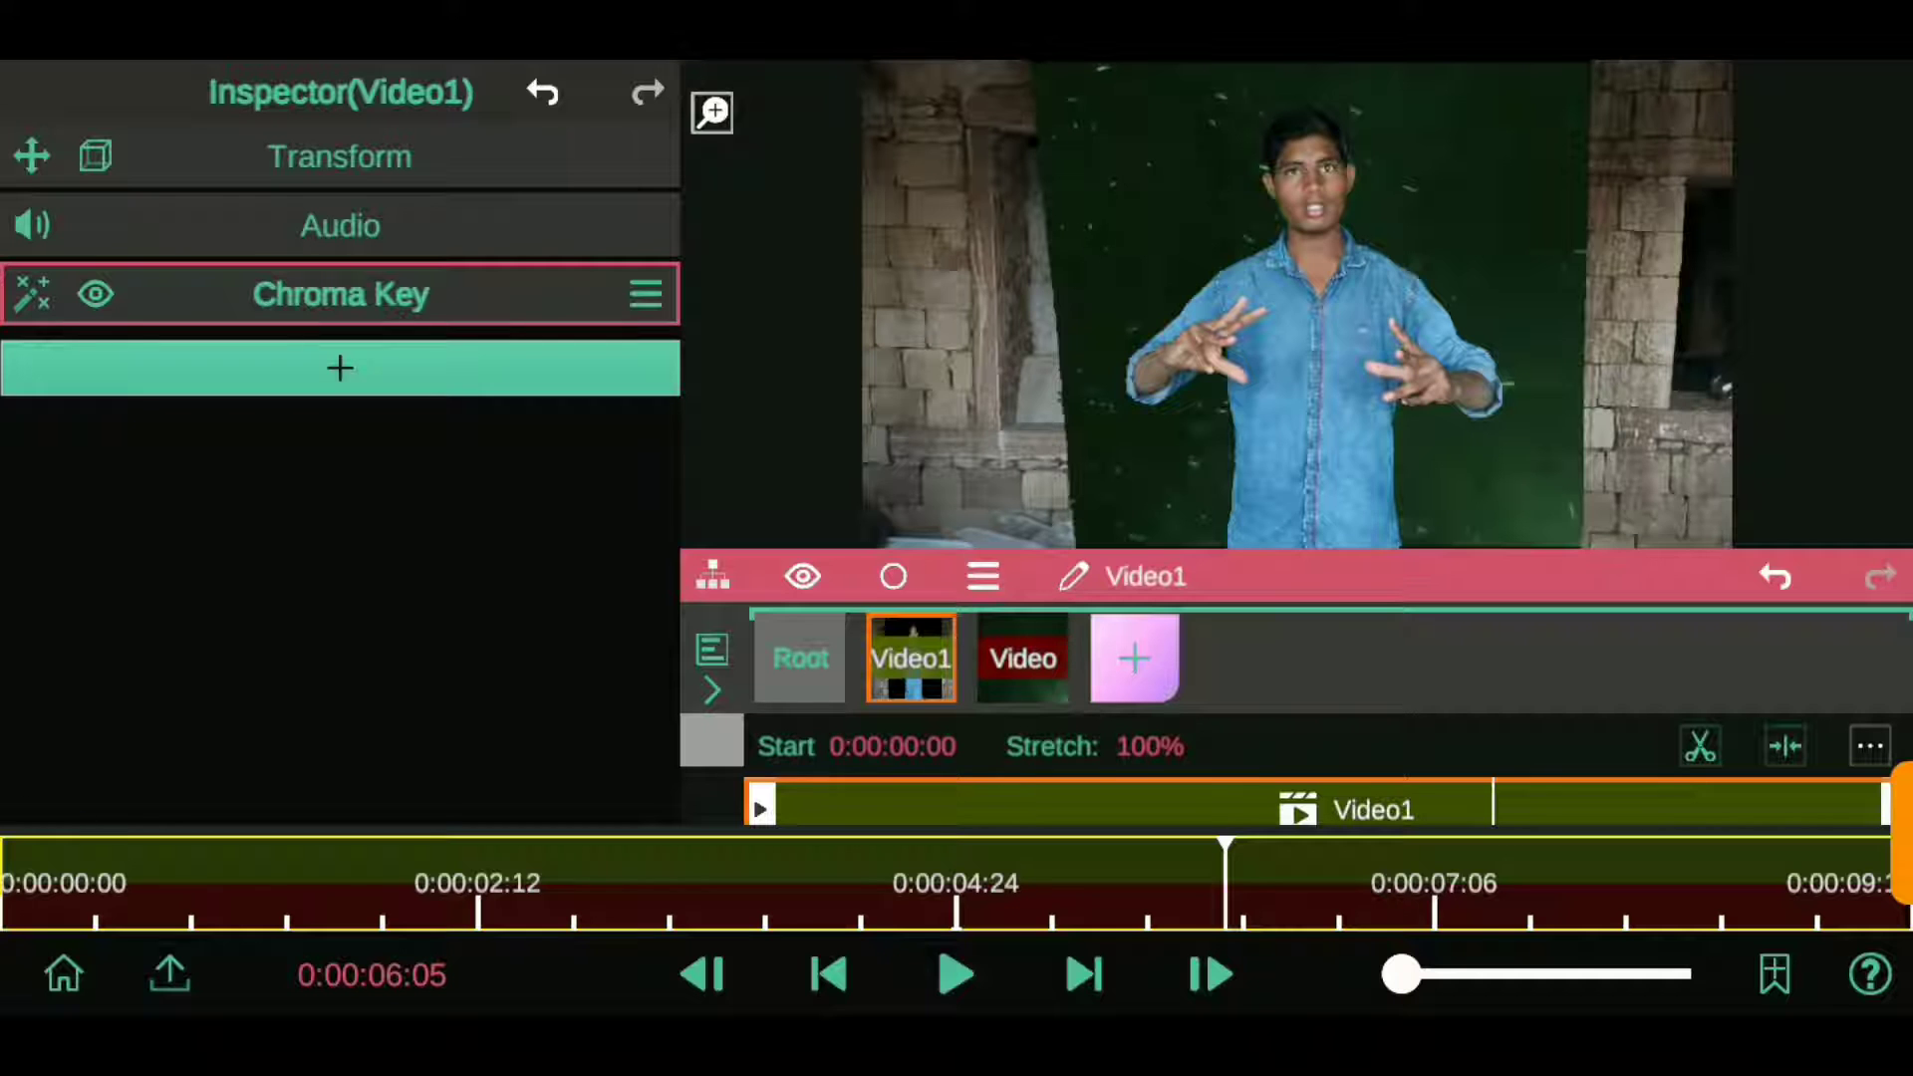
- Step through the opening frames to check the key, stopping at 0:00:00:16, then reselect Video1
click(41, 887)
drag(1225, 961, 1192, 974)
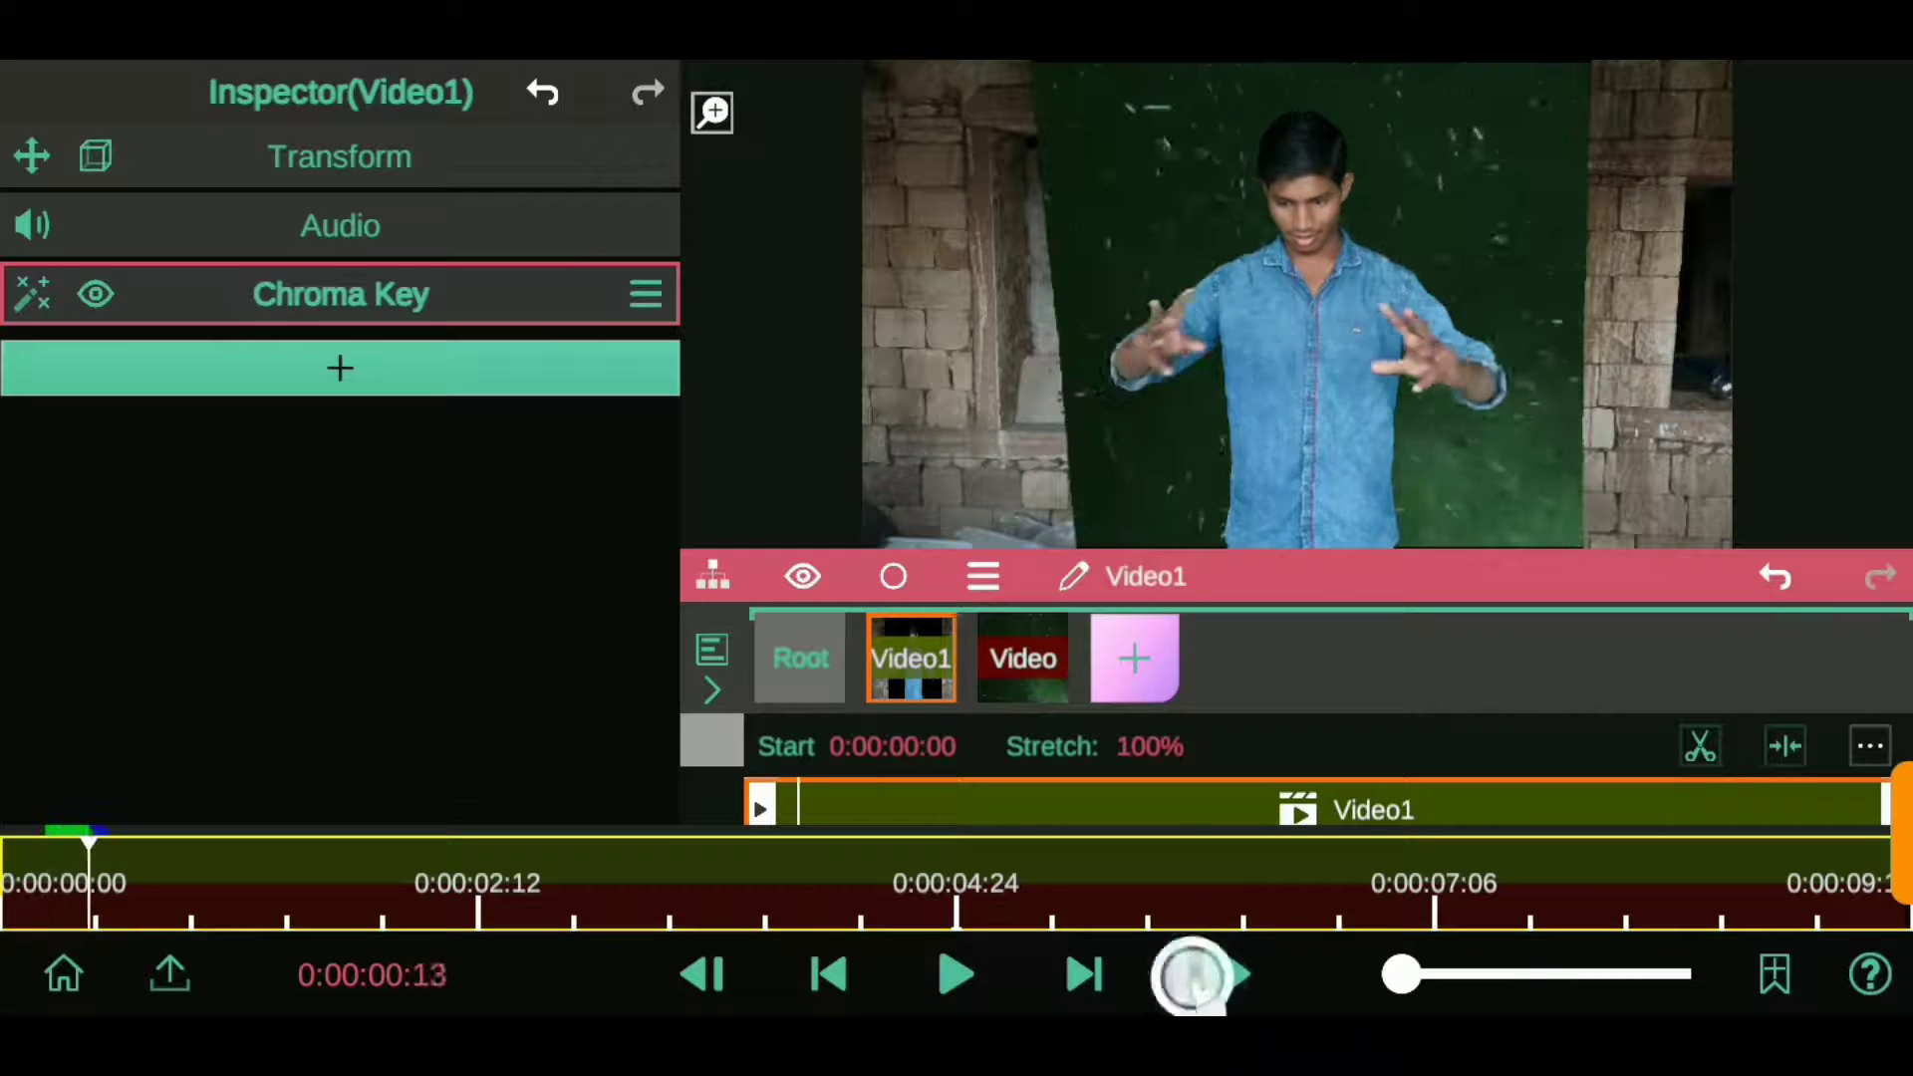
click(1186, 974)
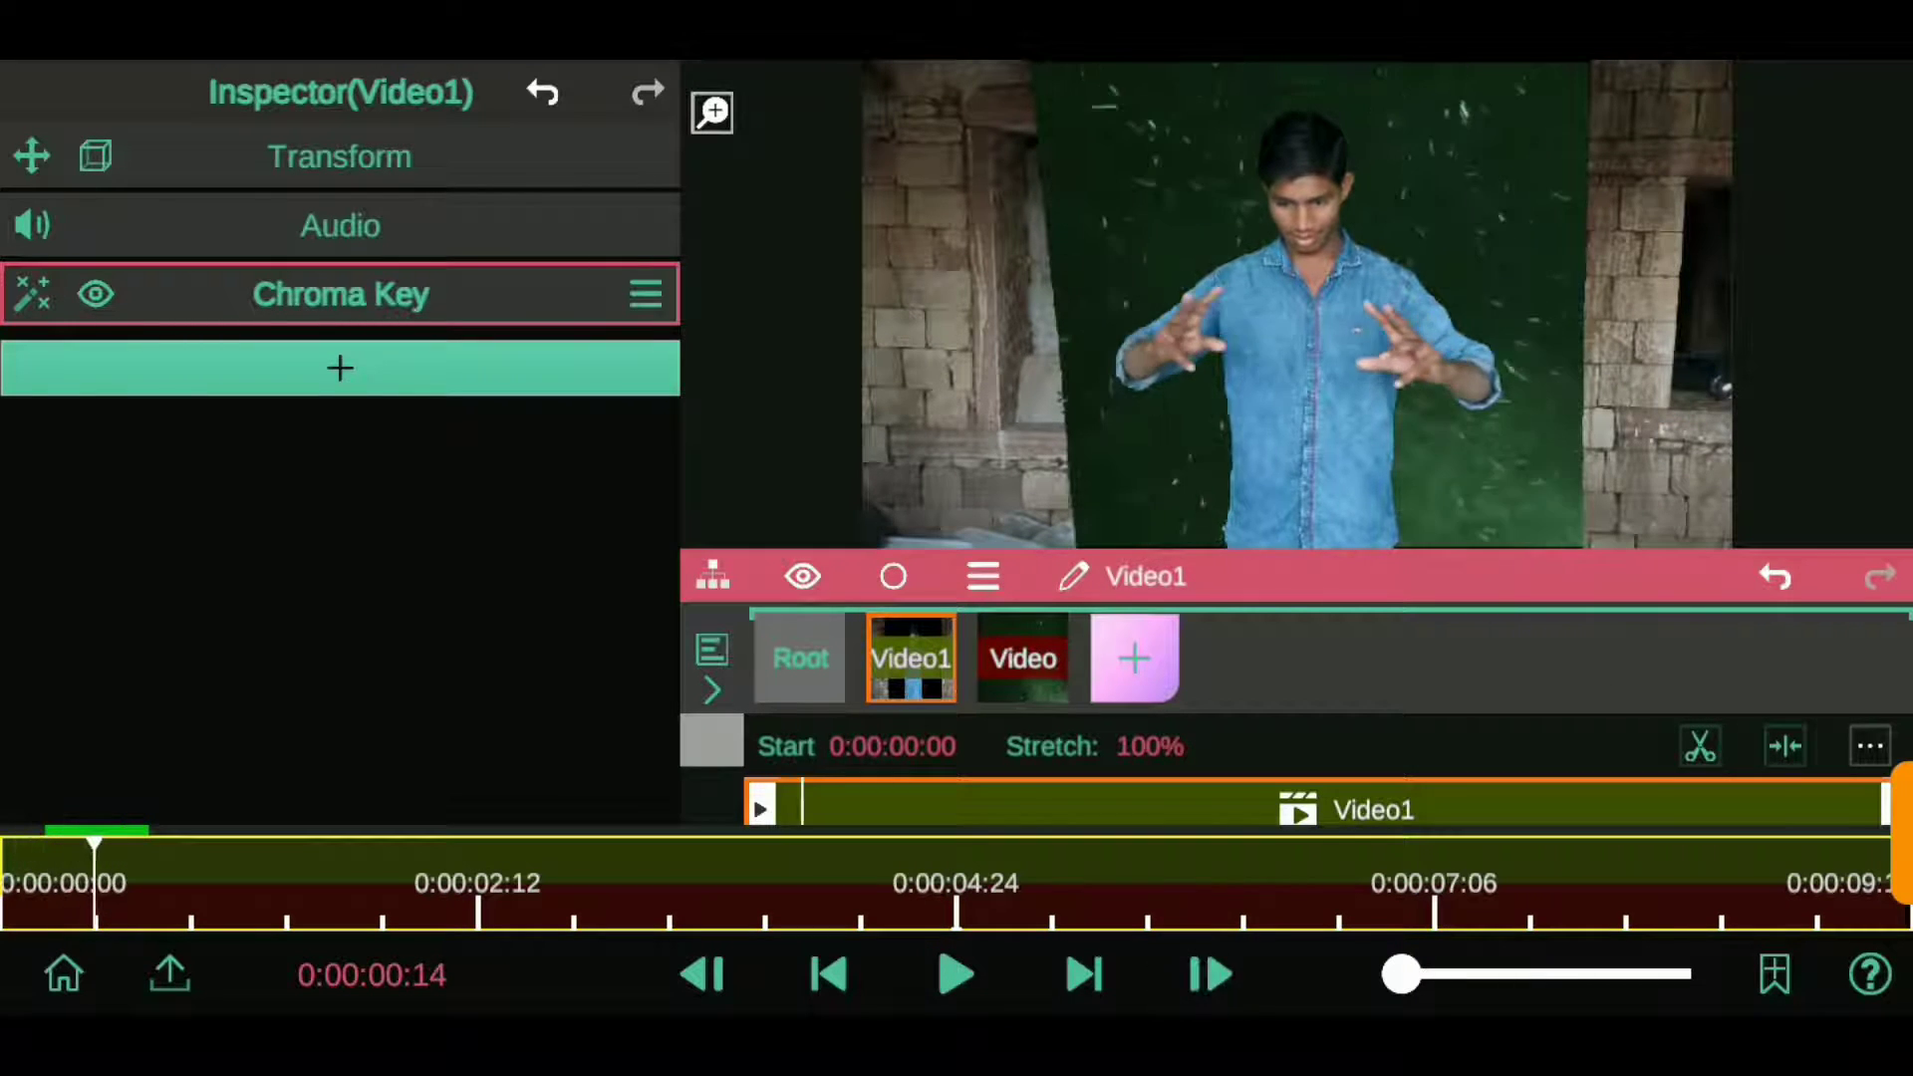
click(703, 974)
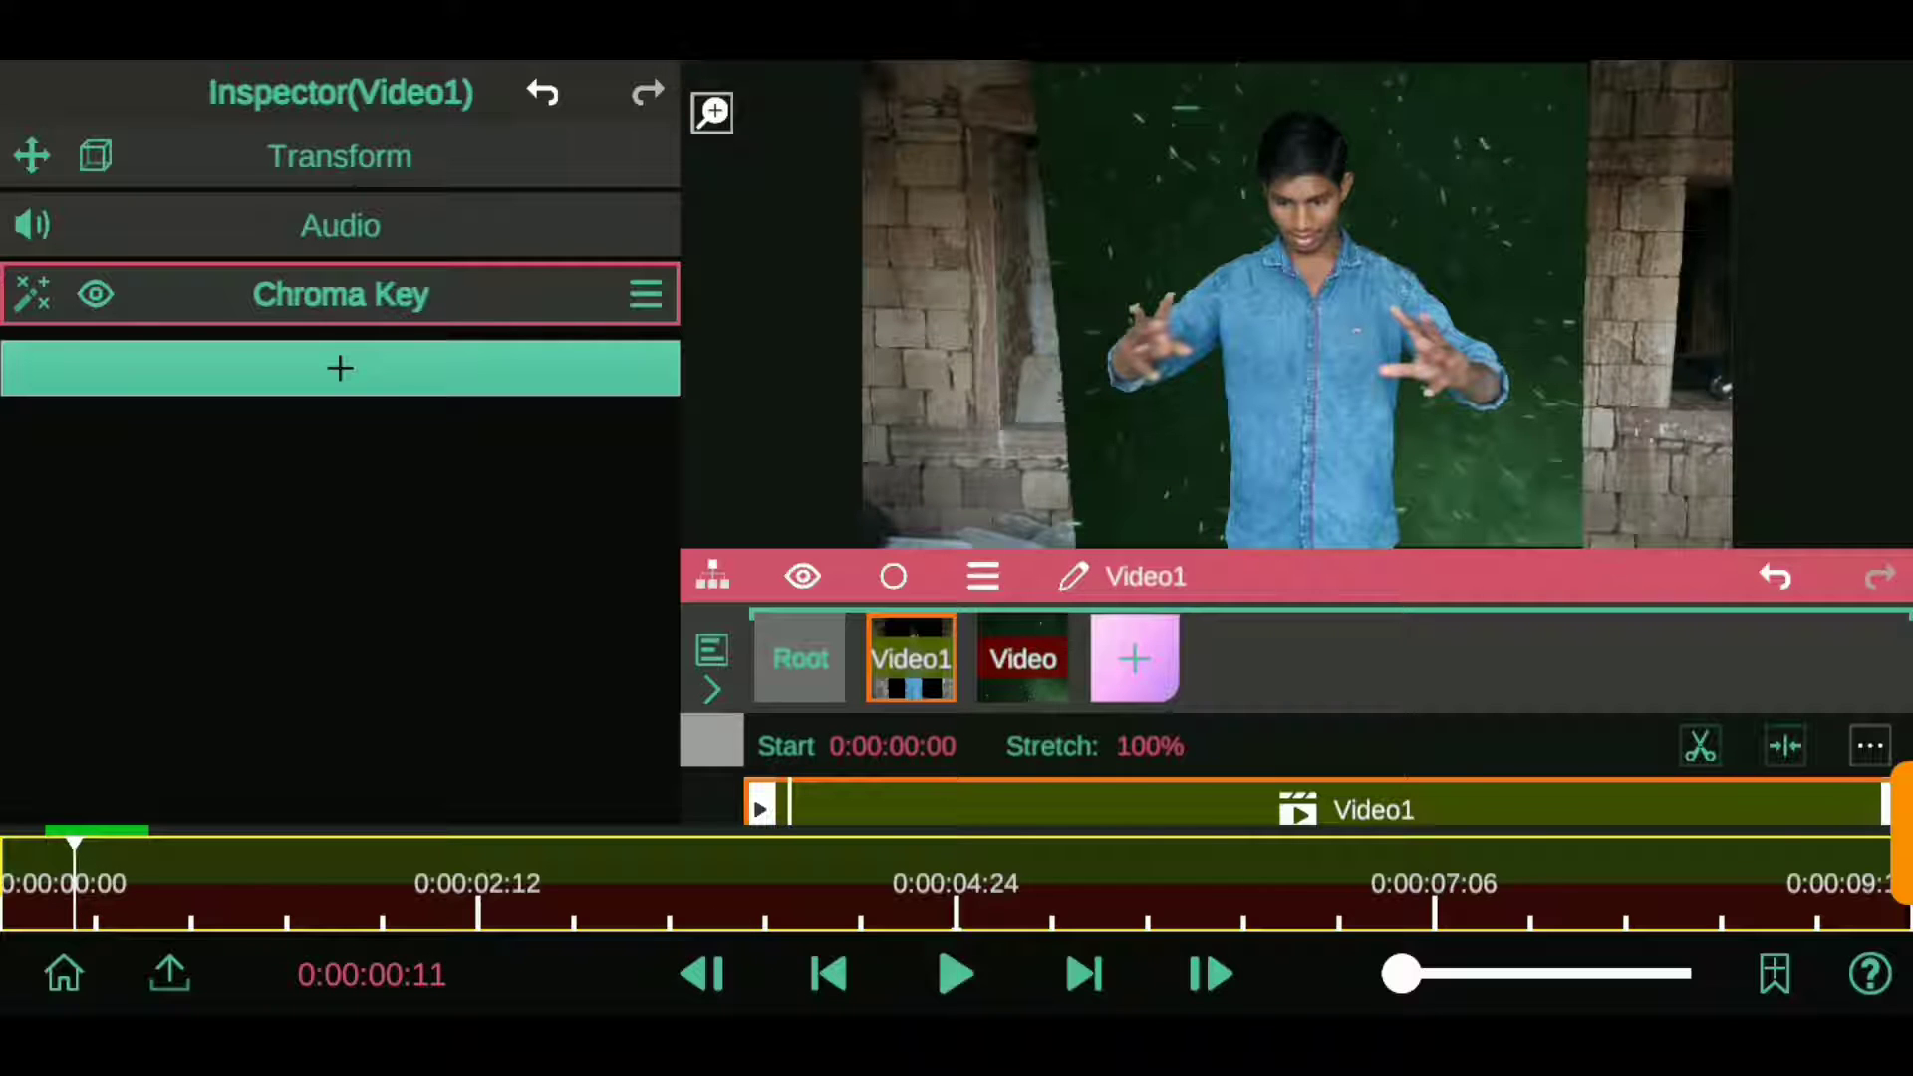
click(1209, 974)
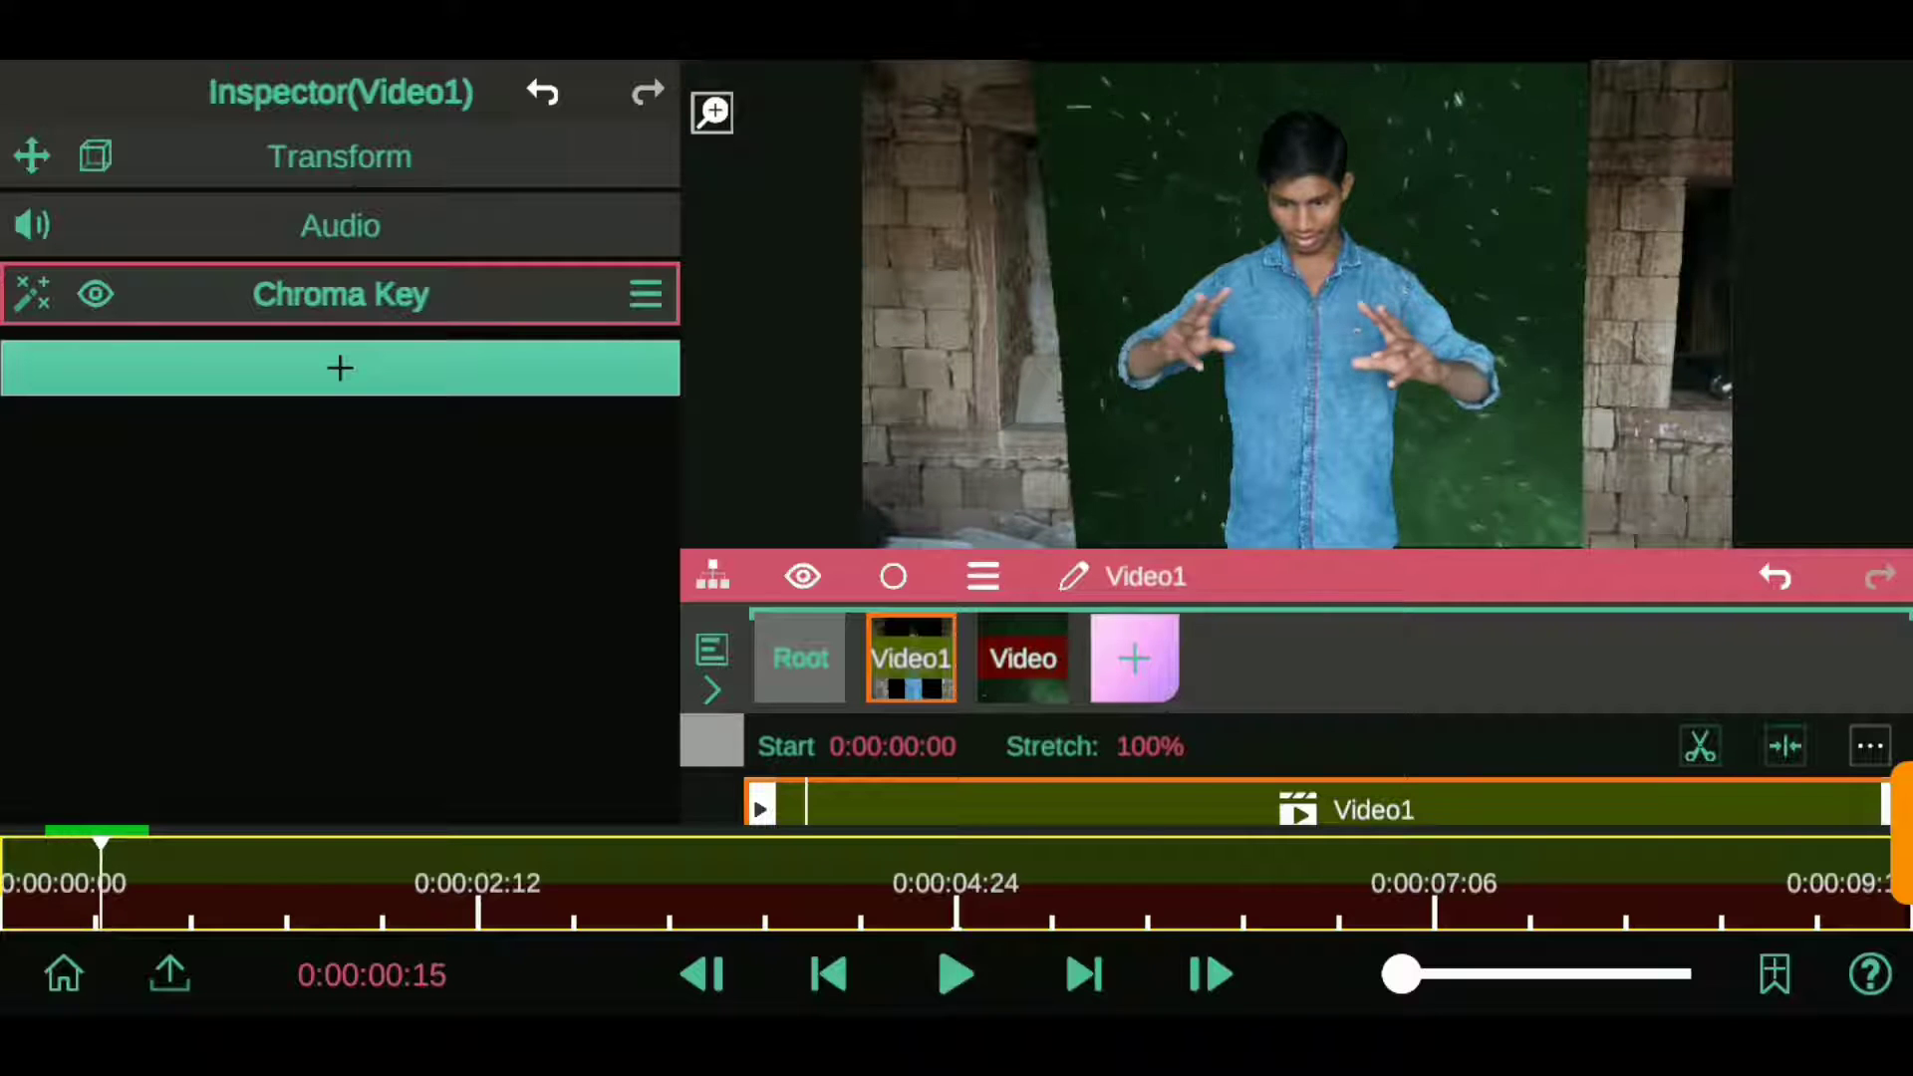
click(698, 973)
click(1186, 974)
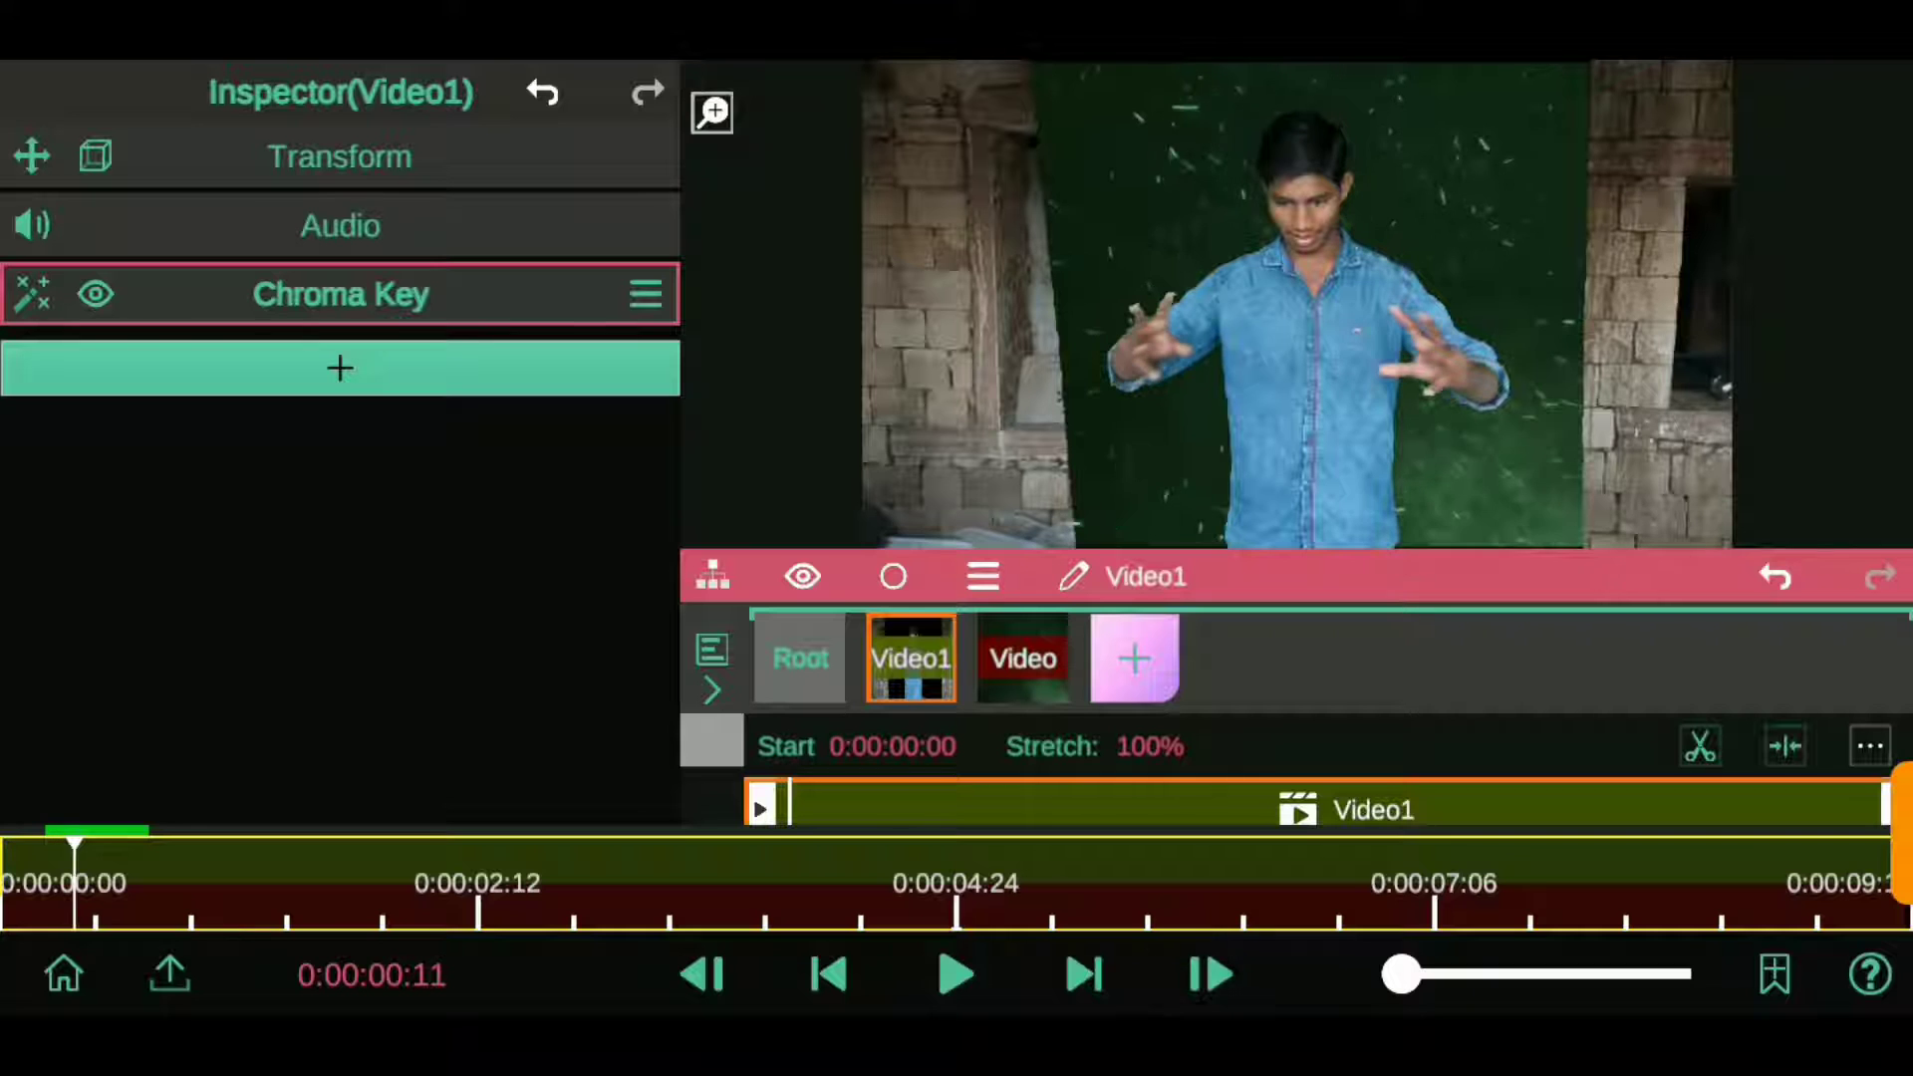
click(1187, 957)
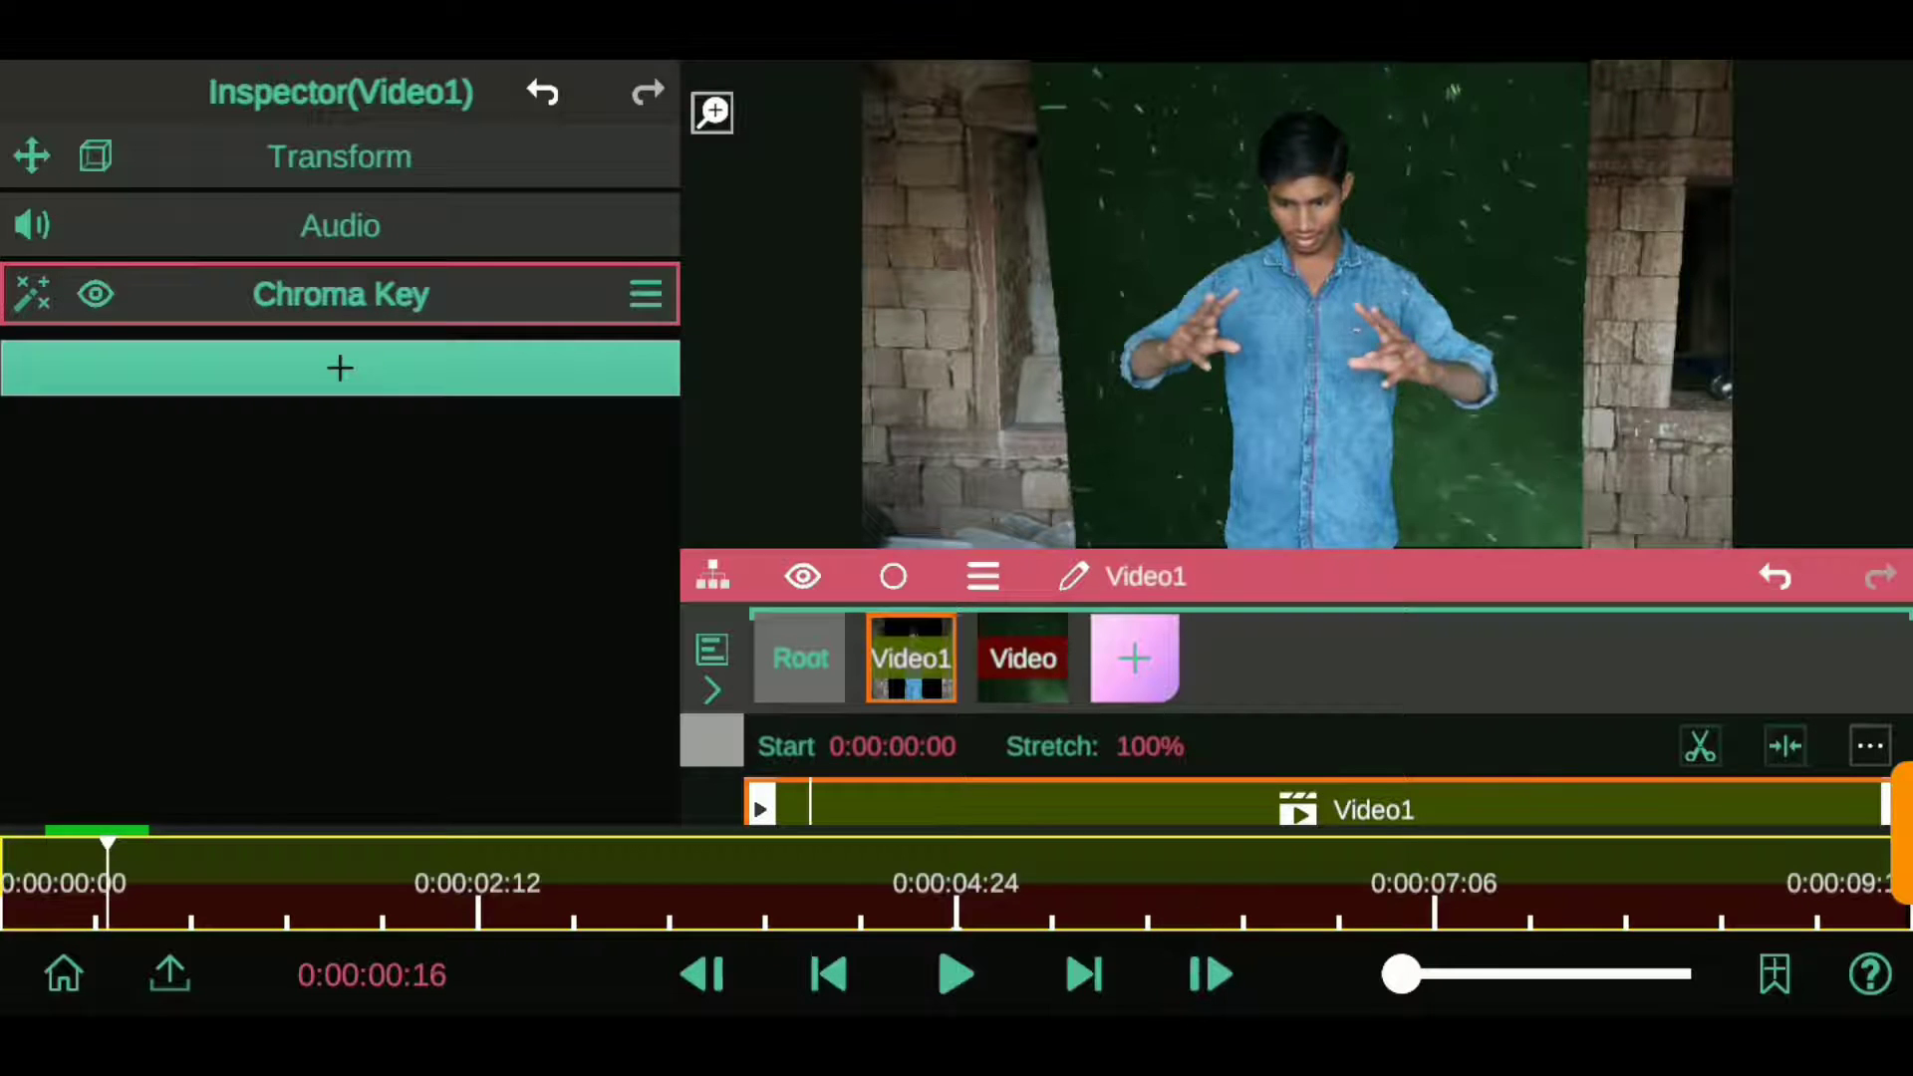
click(780, 797)
drag(1435, 576, 1435, 528)
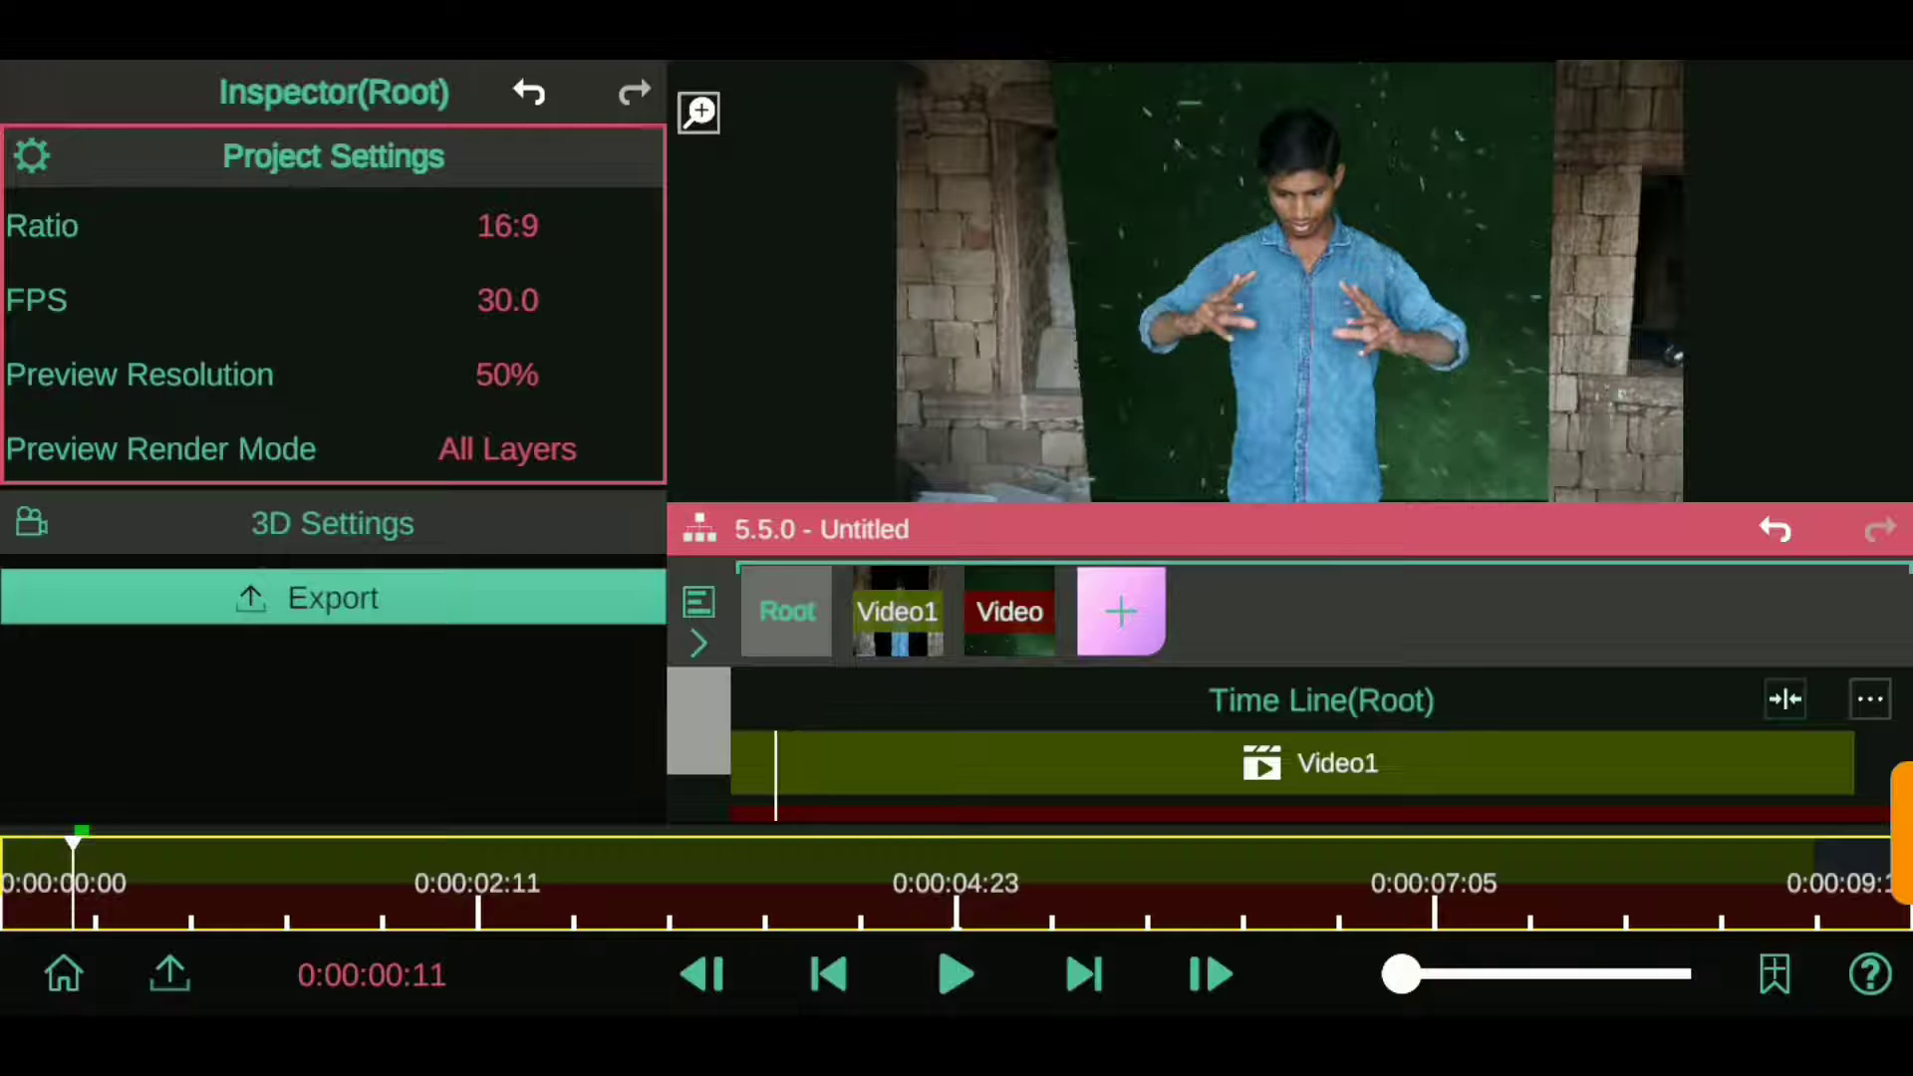
click(897, 610)
- Add a rectangular Shape Mask to Video1 and shift its centre slightly right
click(205, 291)
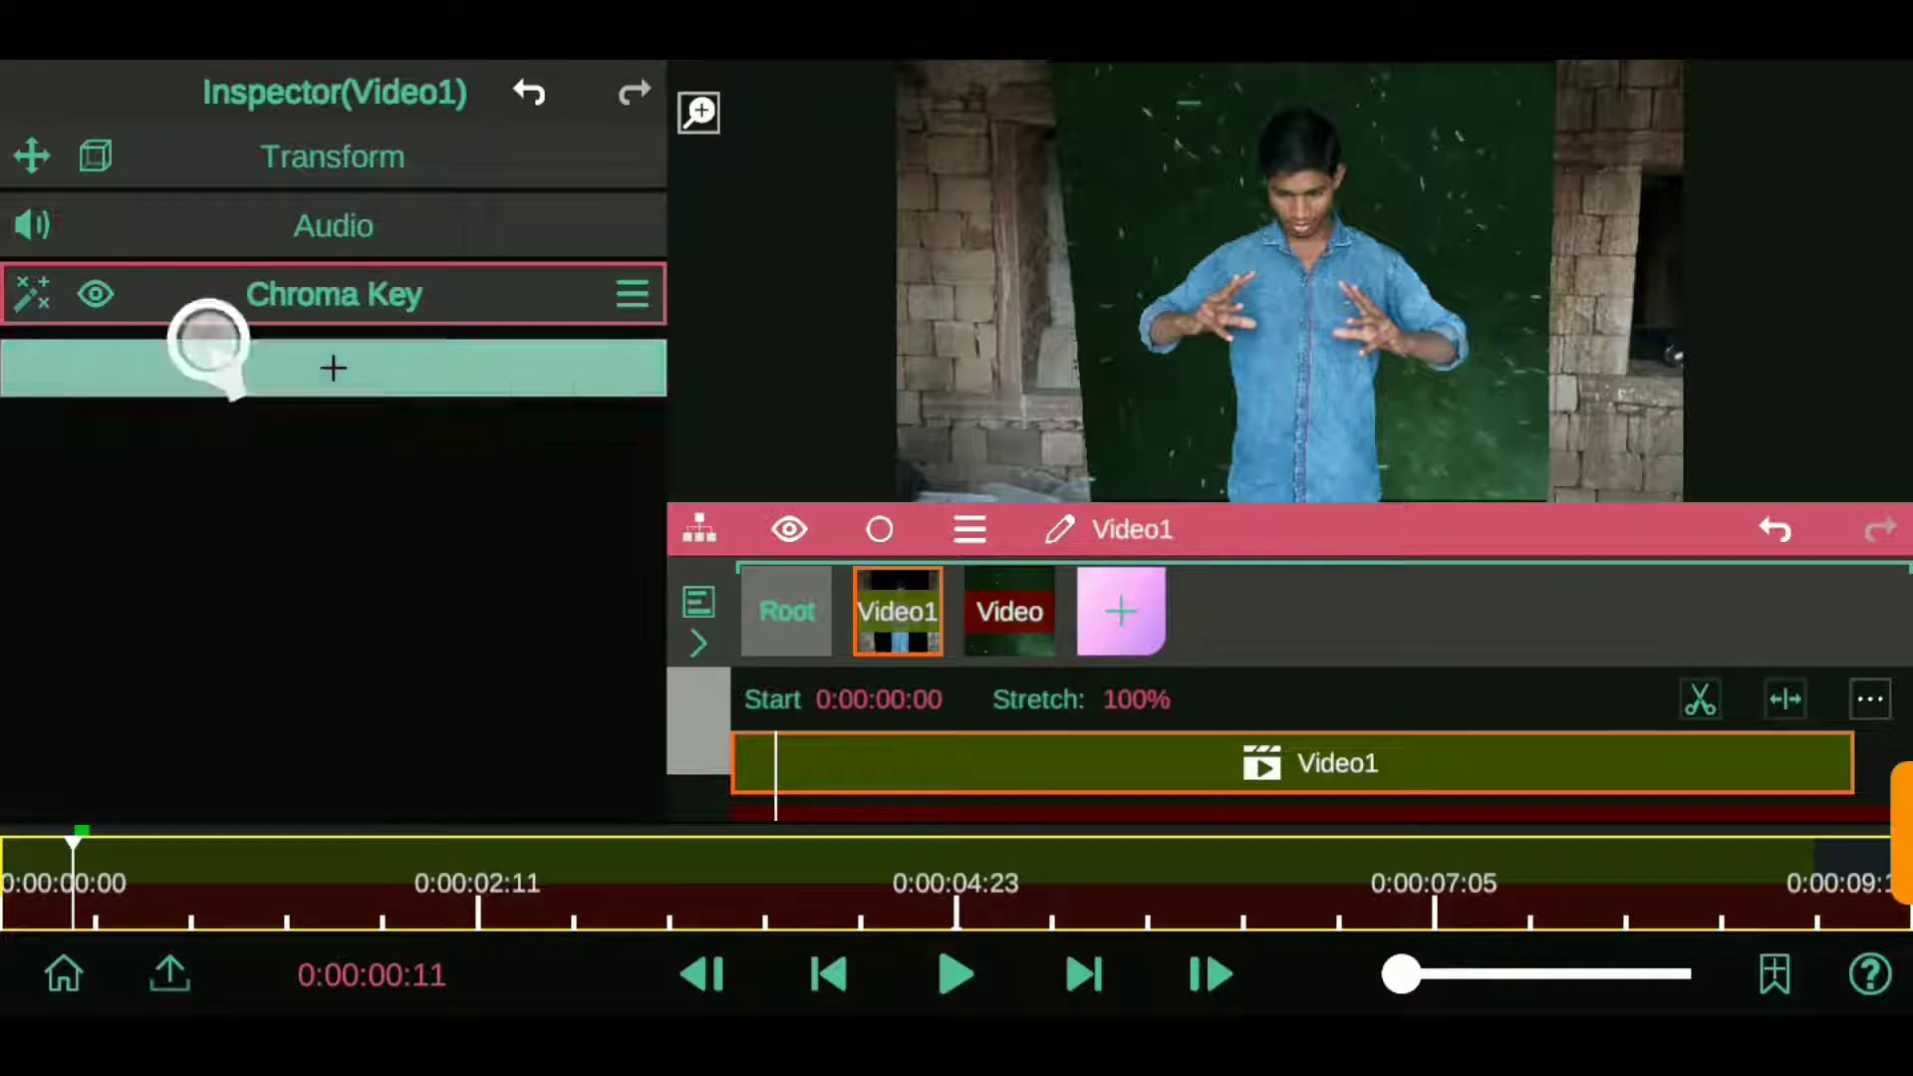
click(206, 358)
click(106, 371)
click(128, 251)
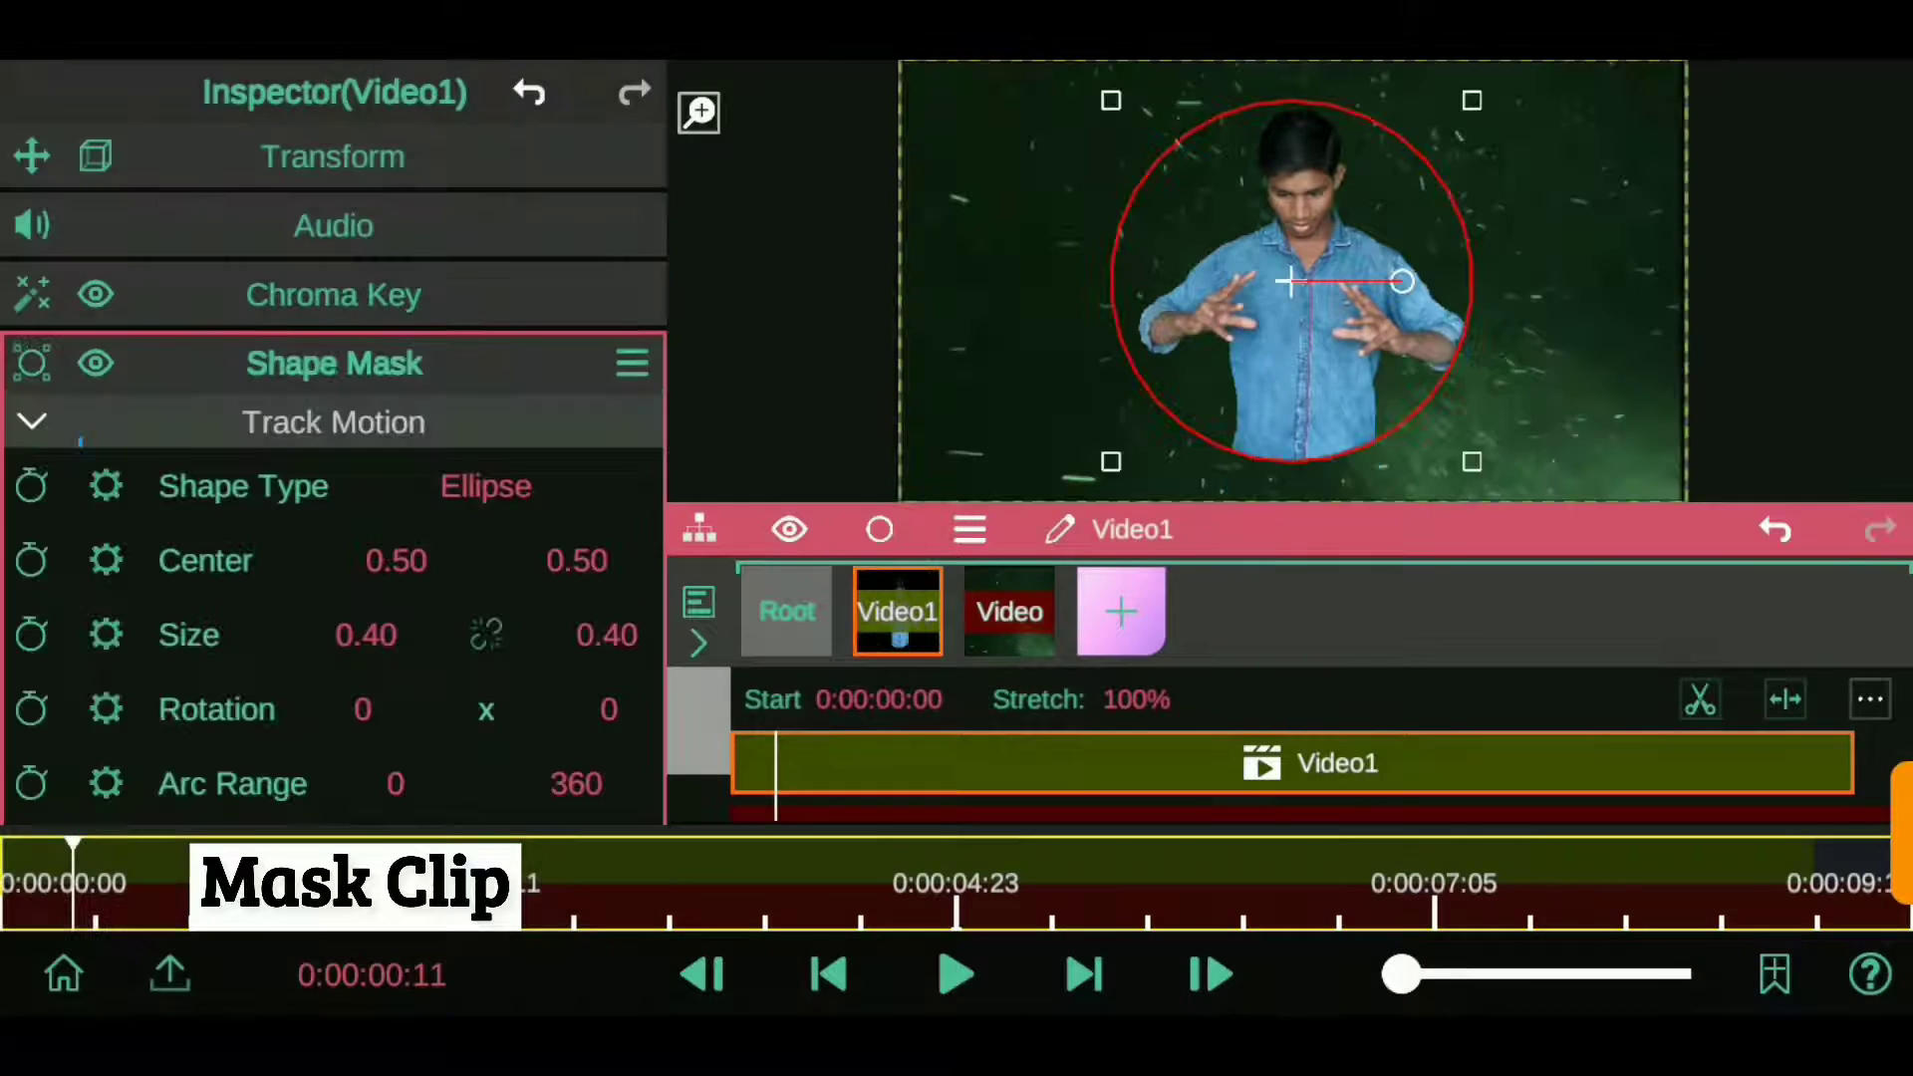
click(486, 486)
click(140, 249)
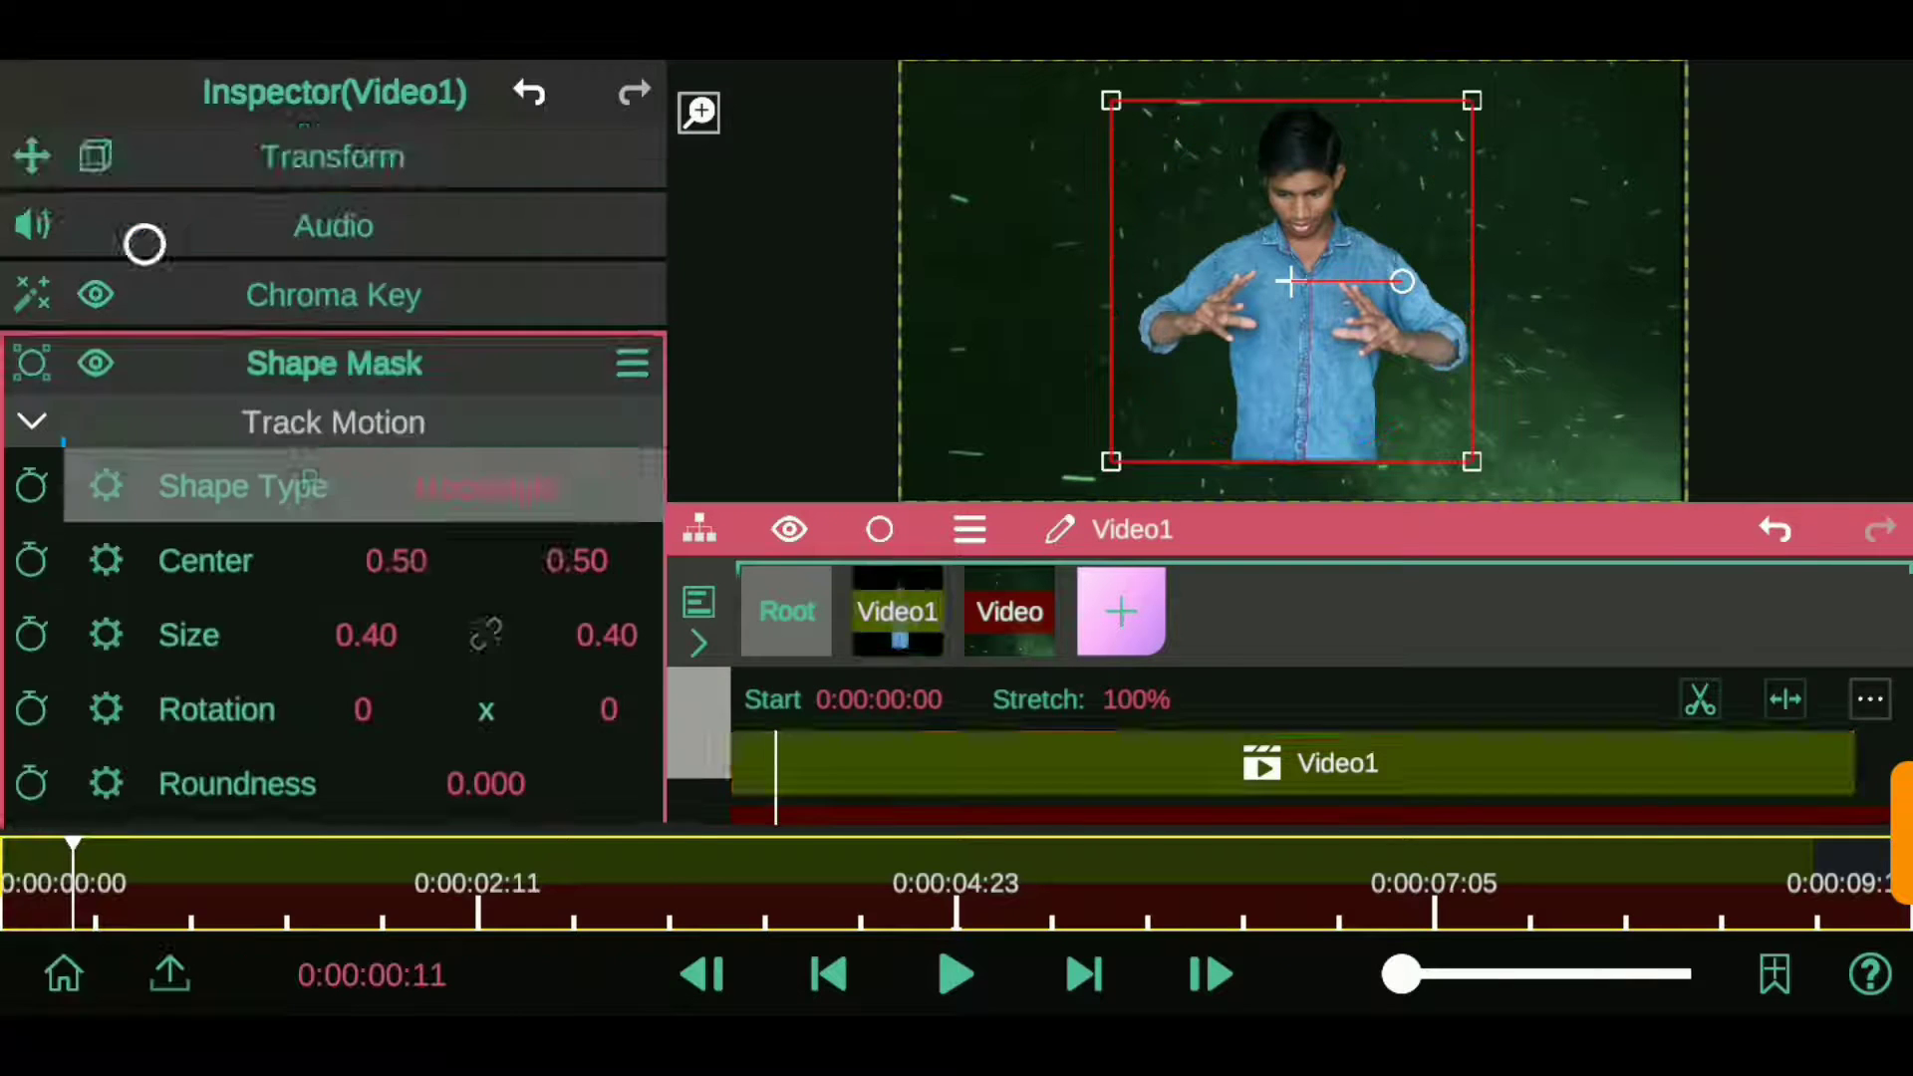
scroll(332, 558, down, 1)
drag(619, 534, 616, 428)
mouse_move(396, 463)
mouse_down()
mouse_move(478, 498)
mouse_move(468, 521)
mouse_up()
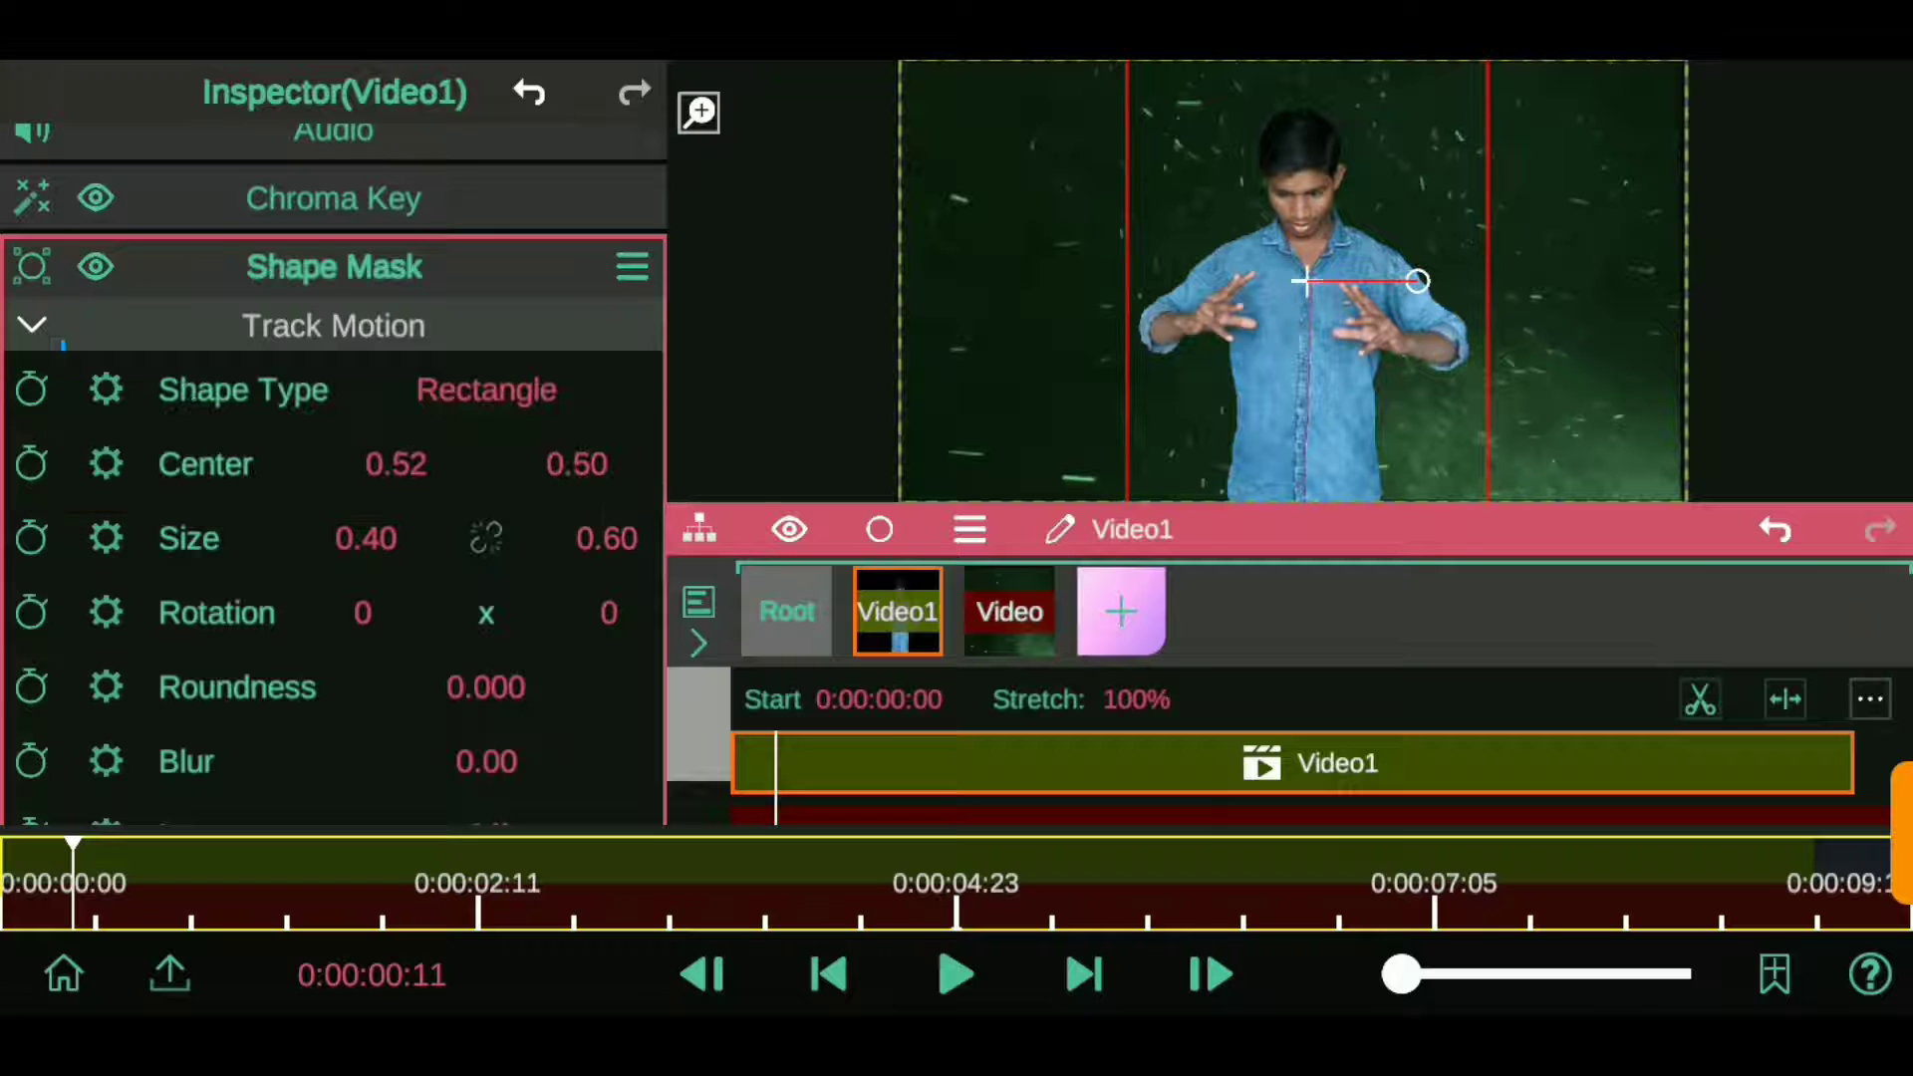
- Start a LUT on the background Video layer, showing its Custom presets
click(1851, 817)
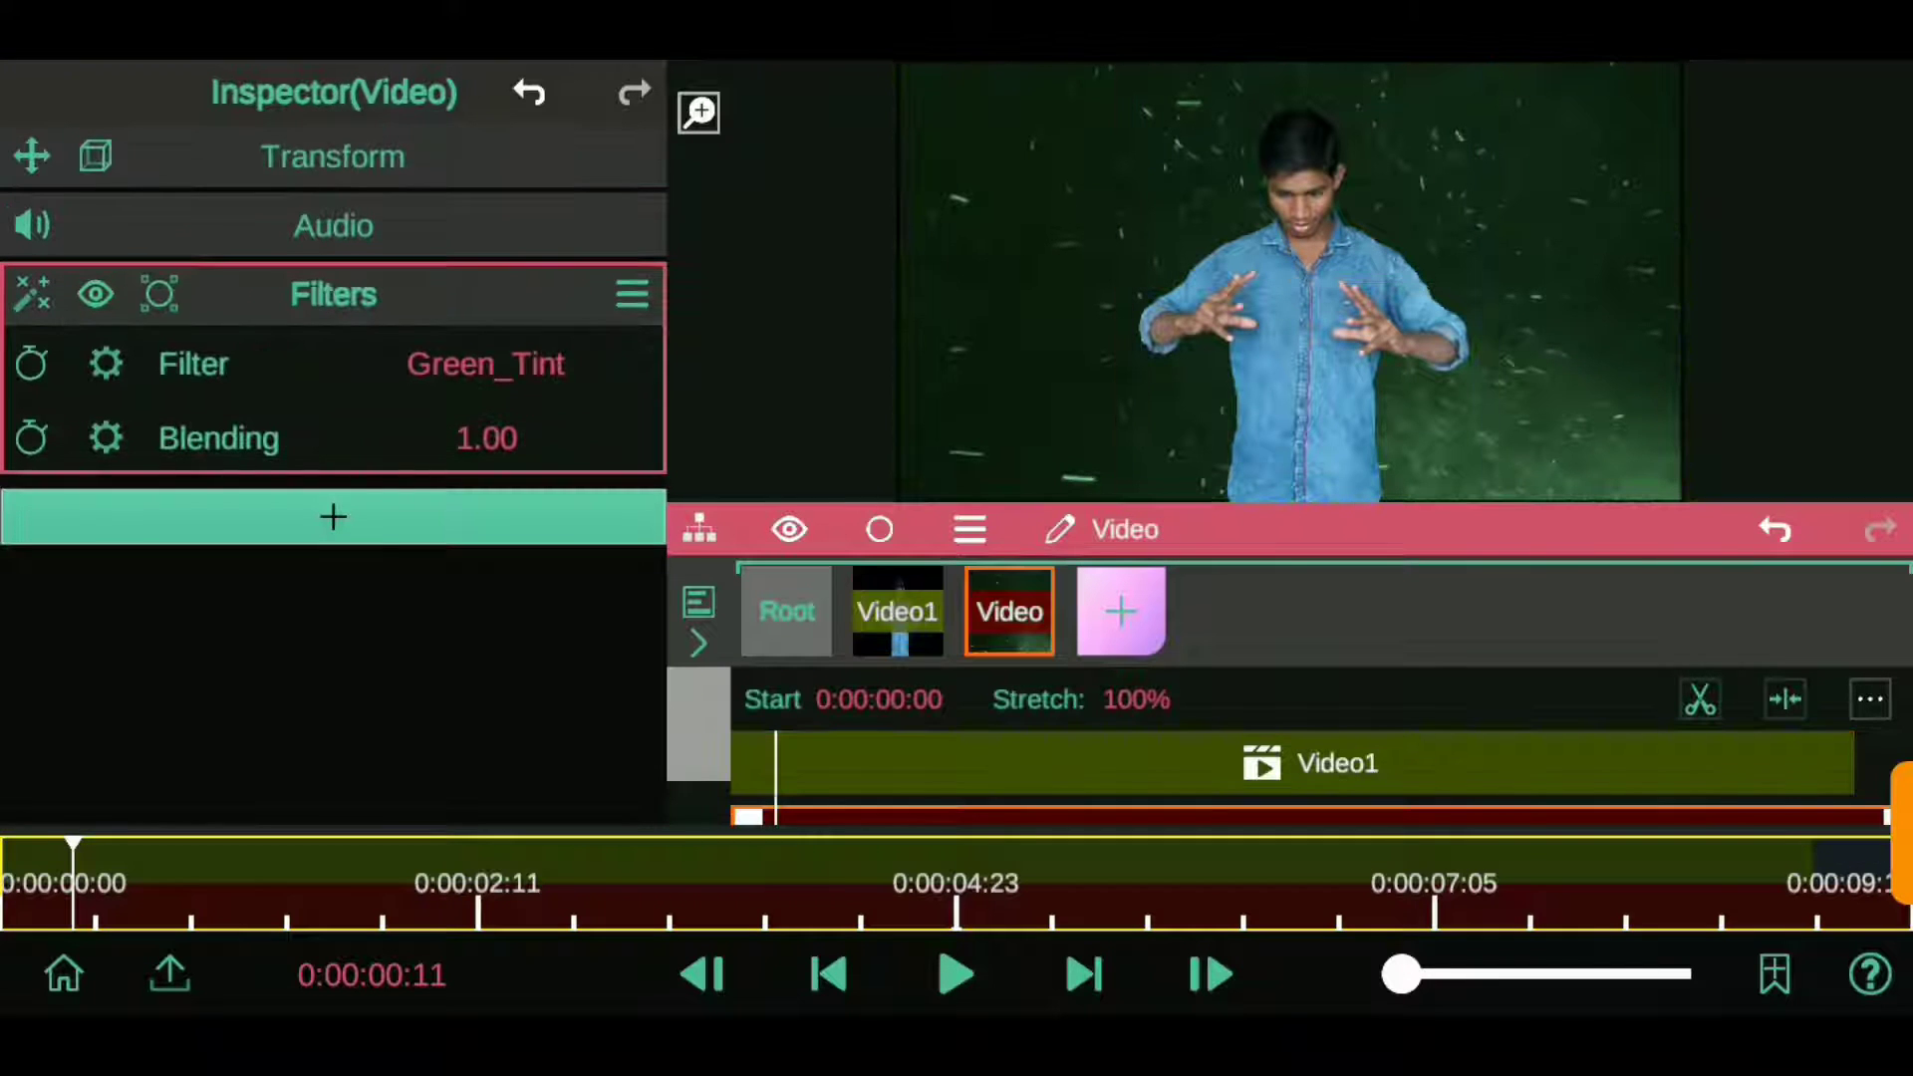
click(333, 516)
click(162, 611)
click(222, 648)
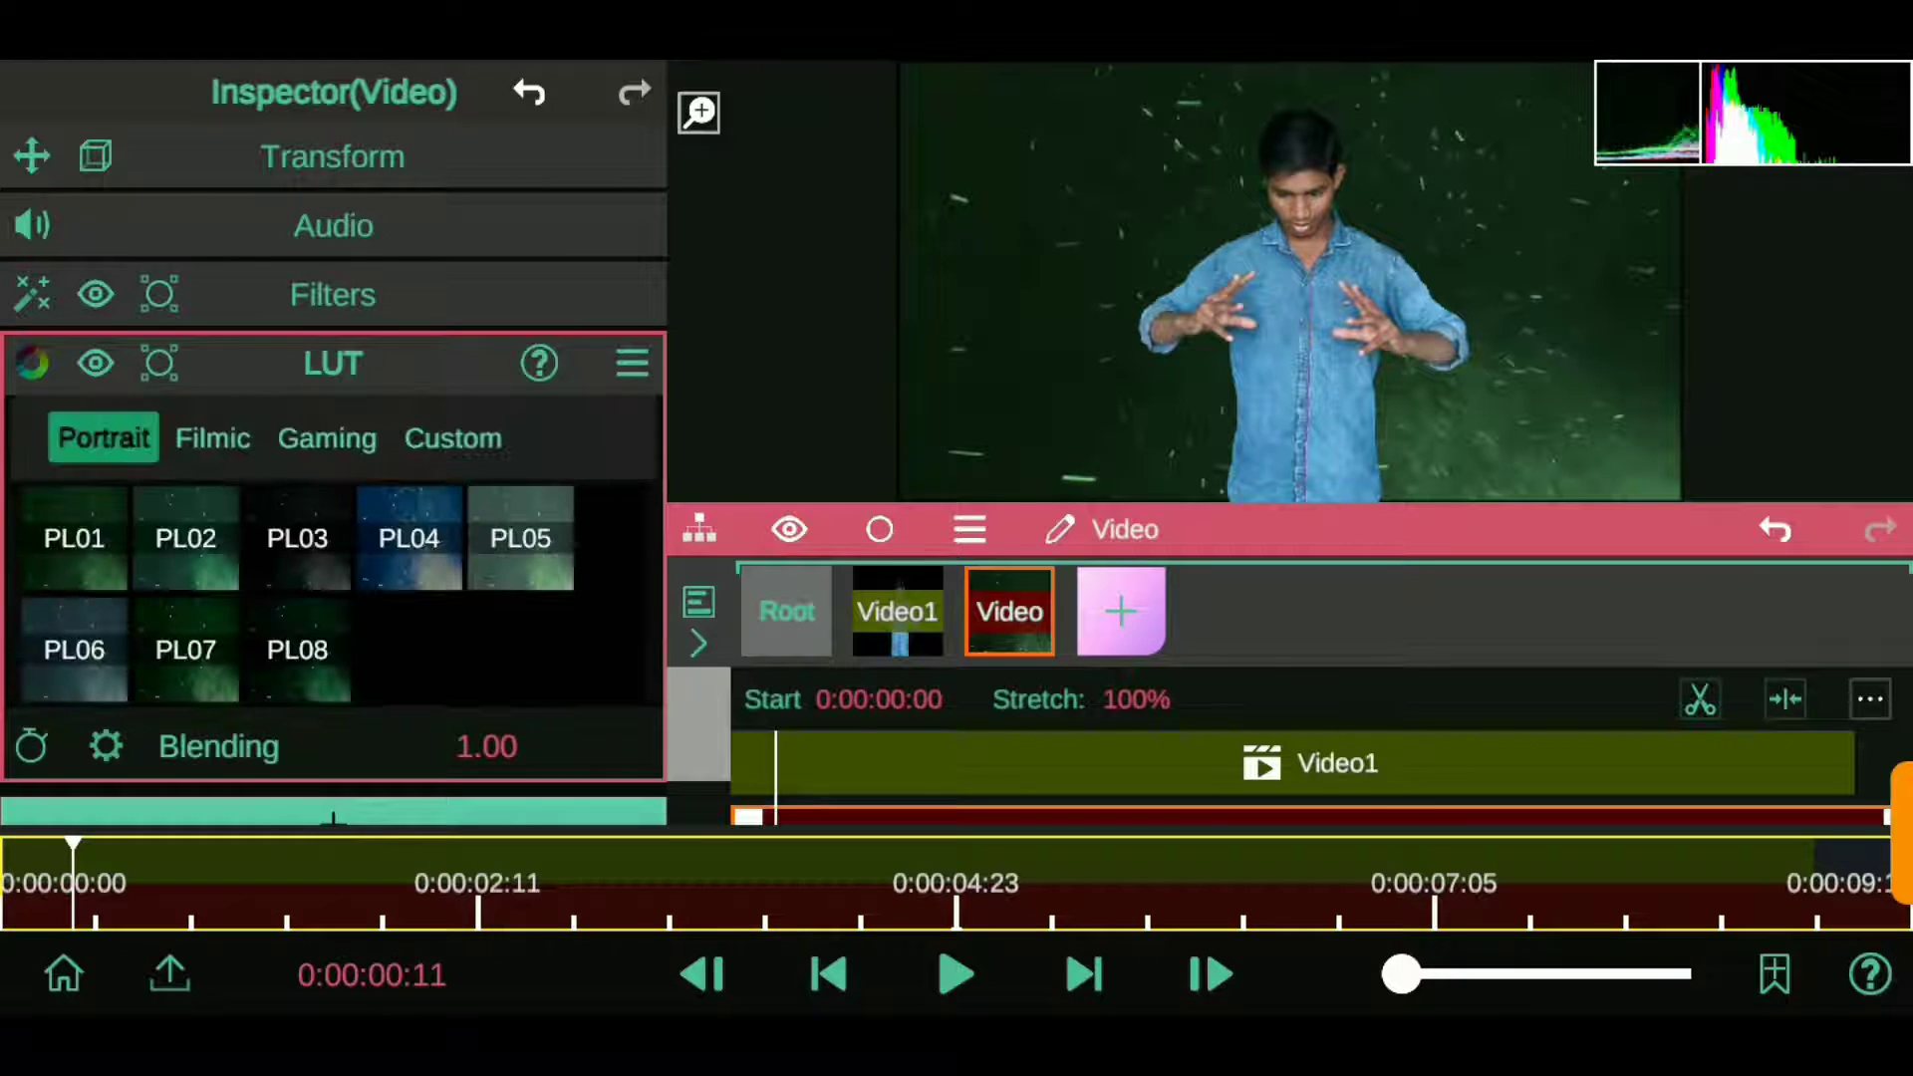
click(454, 439)
- Apply the Custom Ochre LUT to Video1 at 0.77 blending
click(919, 608)
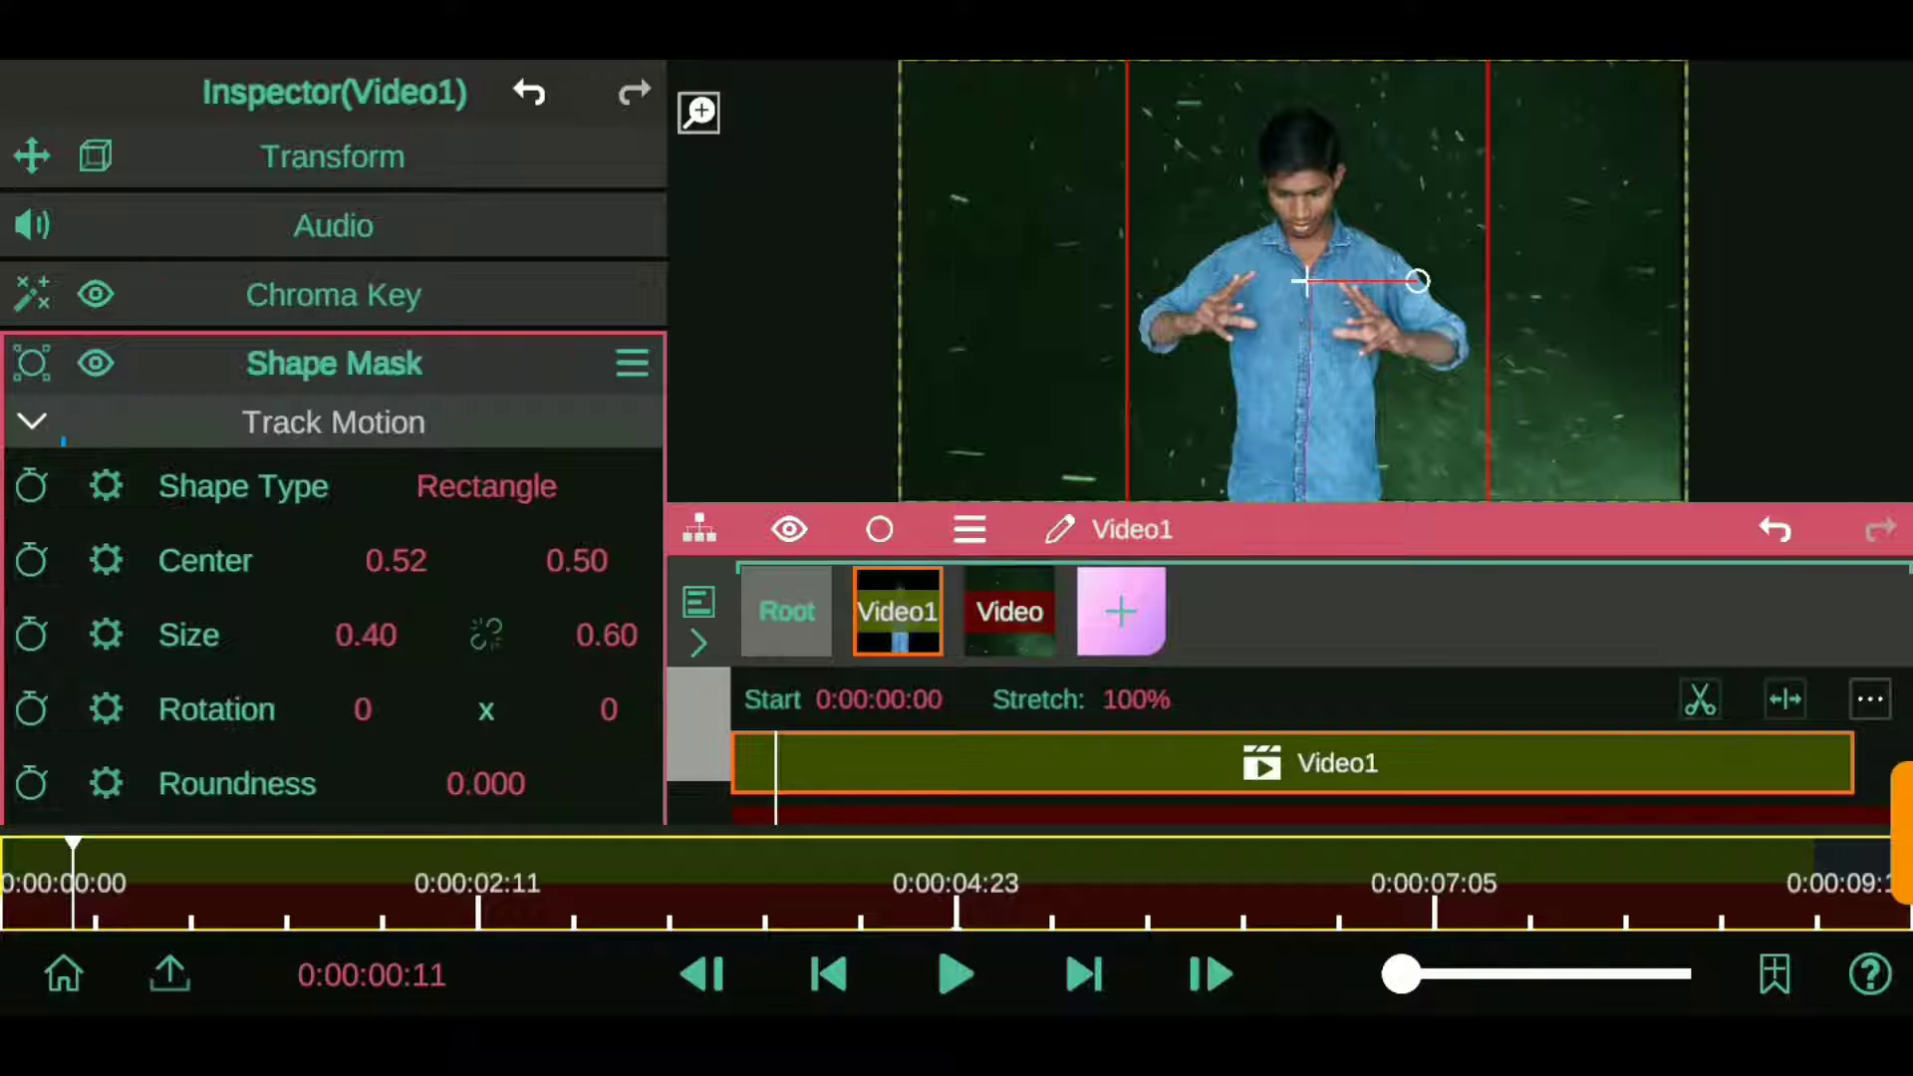
click(334, 362)
click(273, 439)
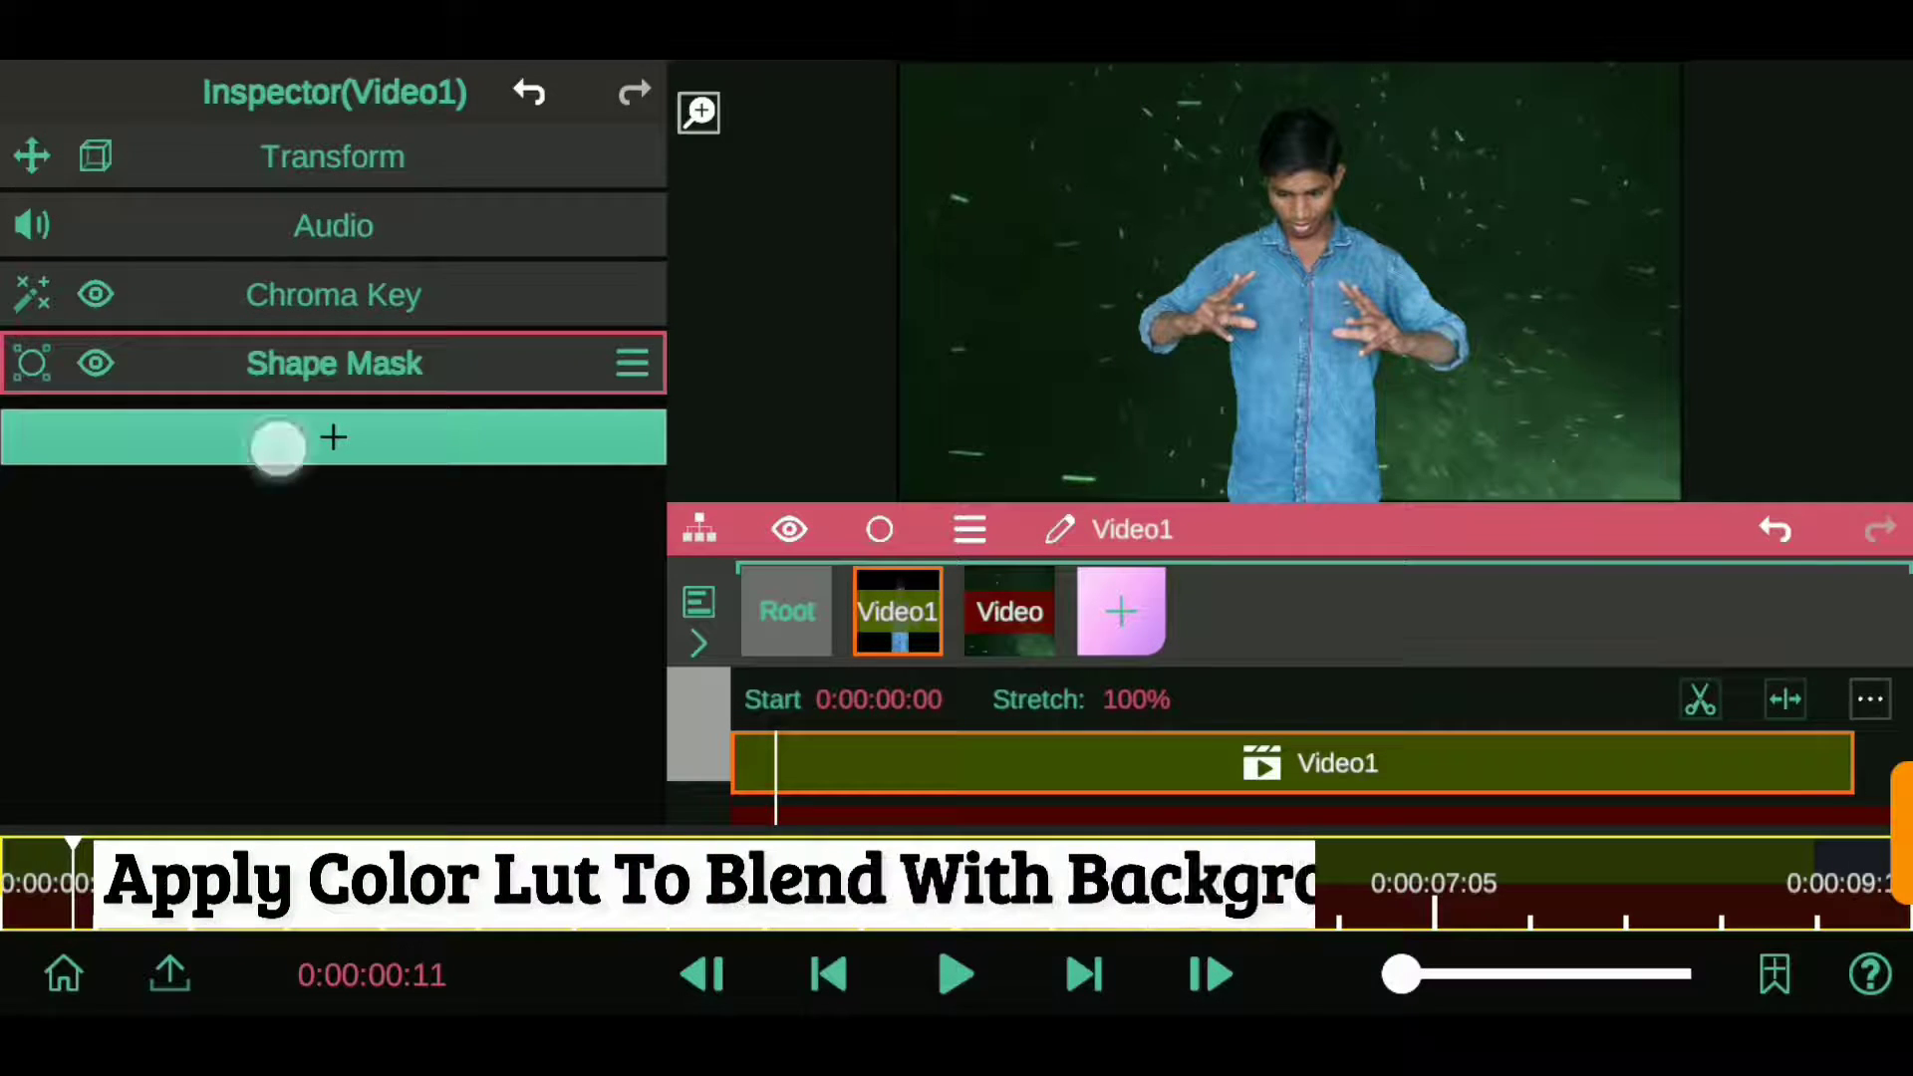
click(332, 655)
click(454, 509)
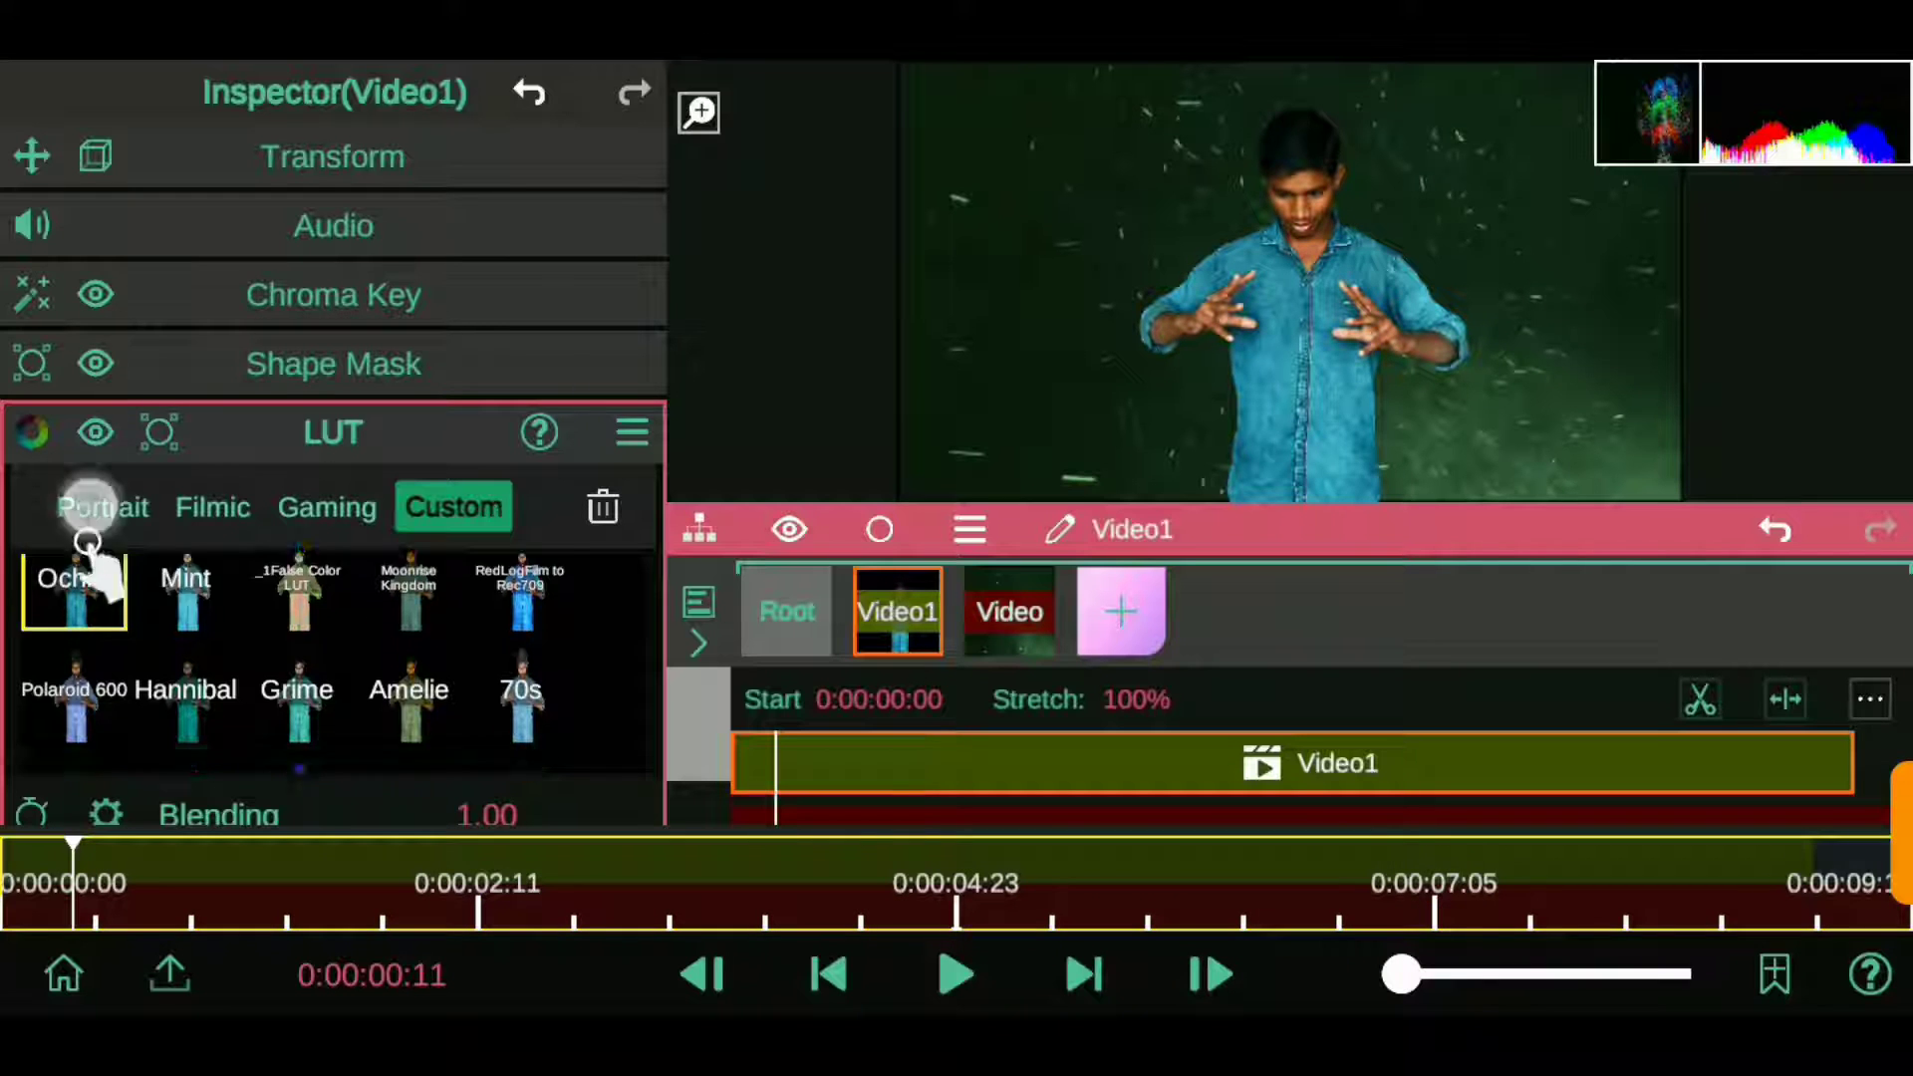
drag(86, 577, 239, 163)
mouse_move(638, 787)
mouse_down()
mouse_move(510, 862)
mouse_move(454, 863)
mouse_up()
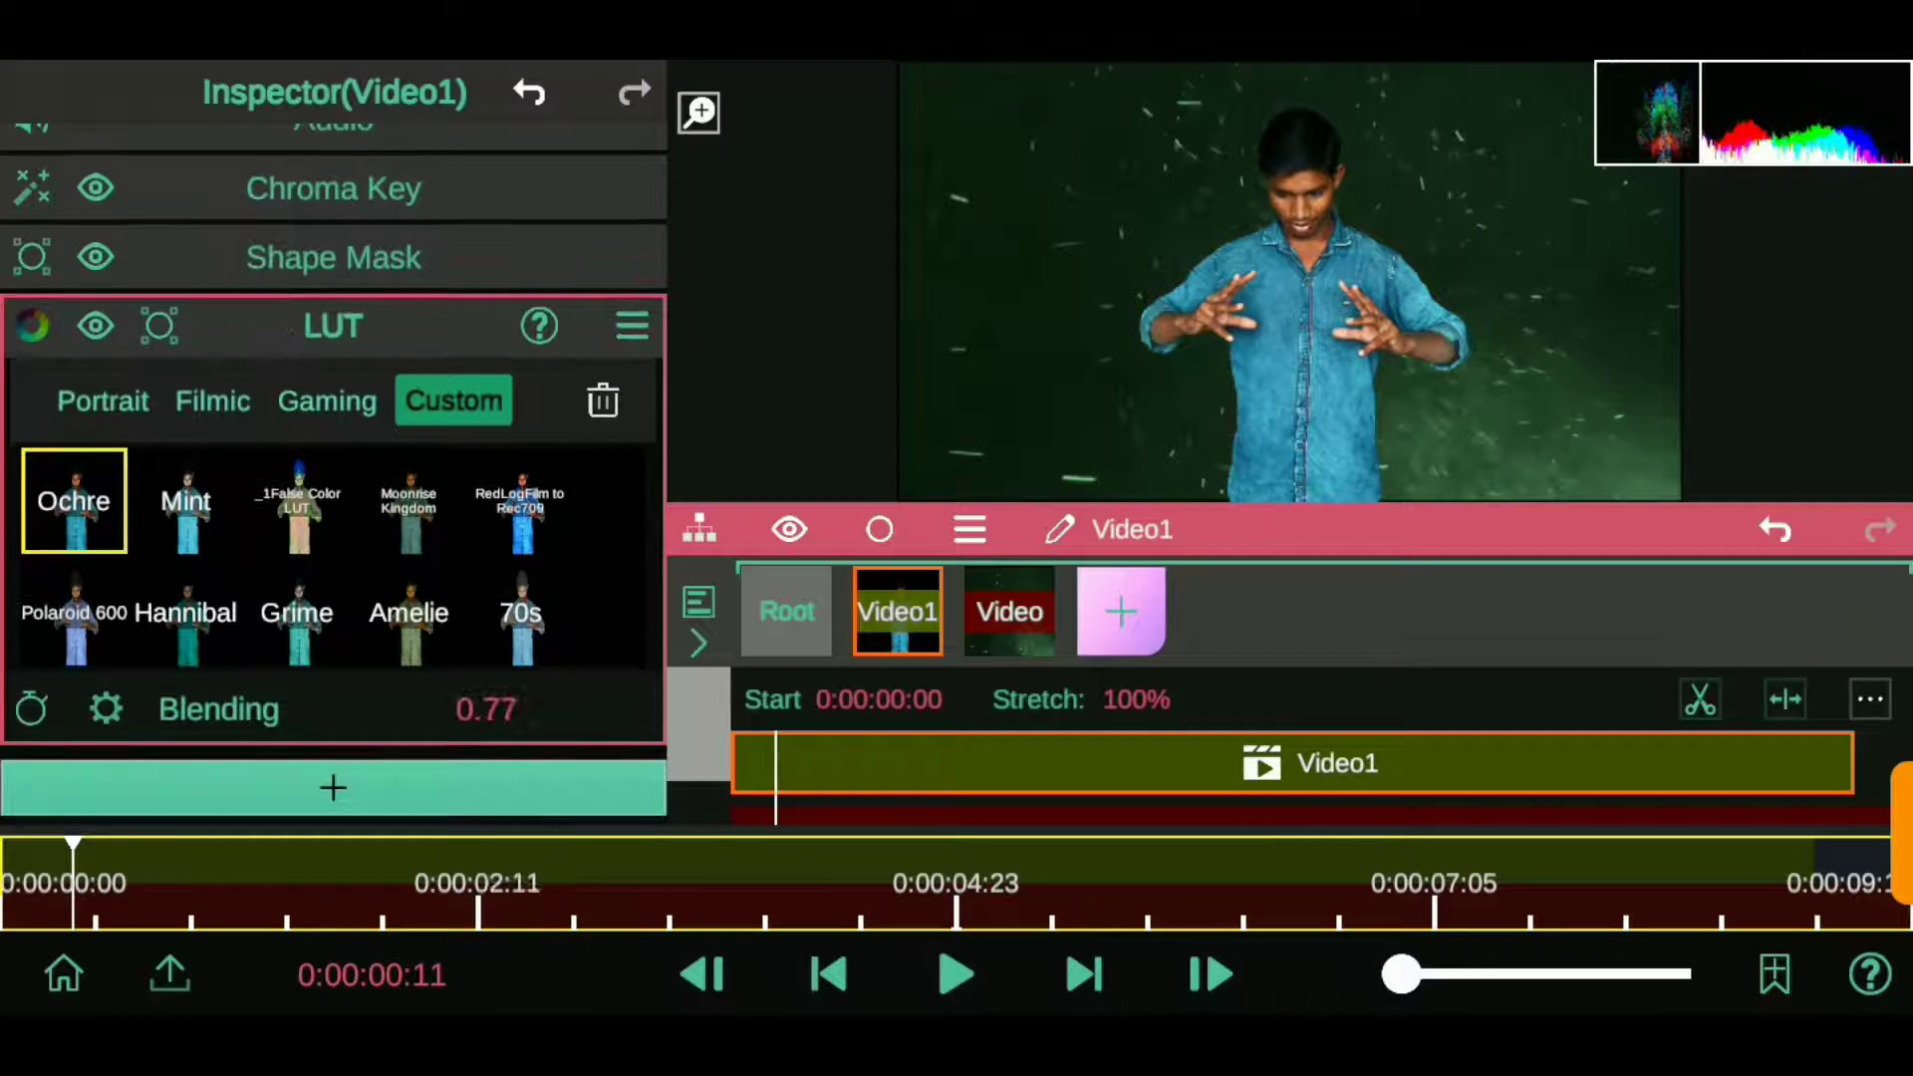
click(333, 326)
click(333, 504)
- Add the Asset Store Nature Fire effect to Video1 with Intensity 0.0 and Blending 0.34
click(86, 308)
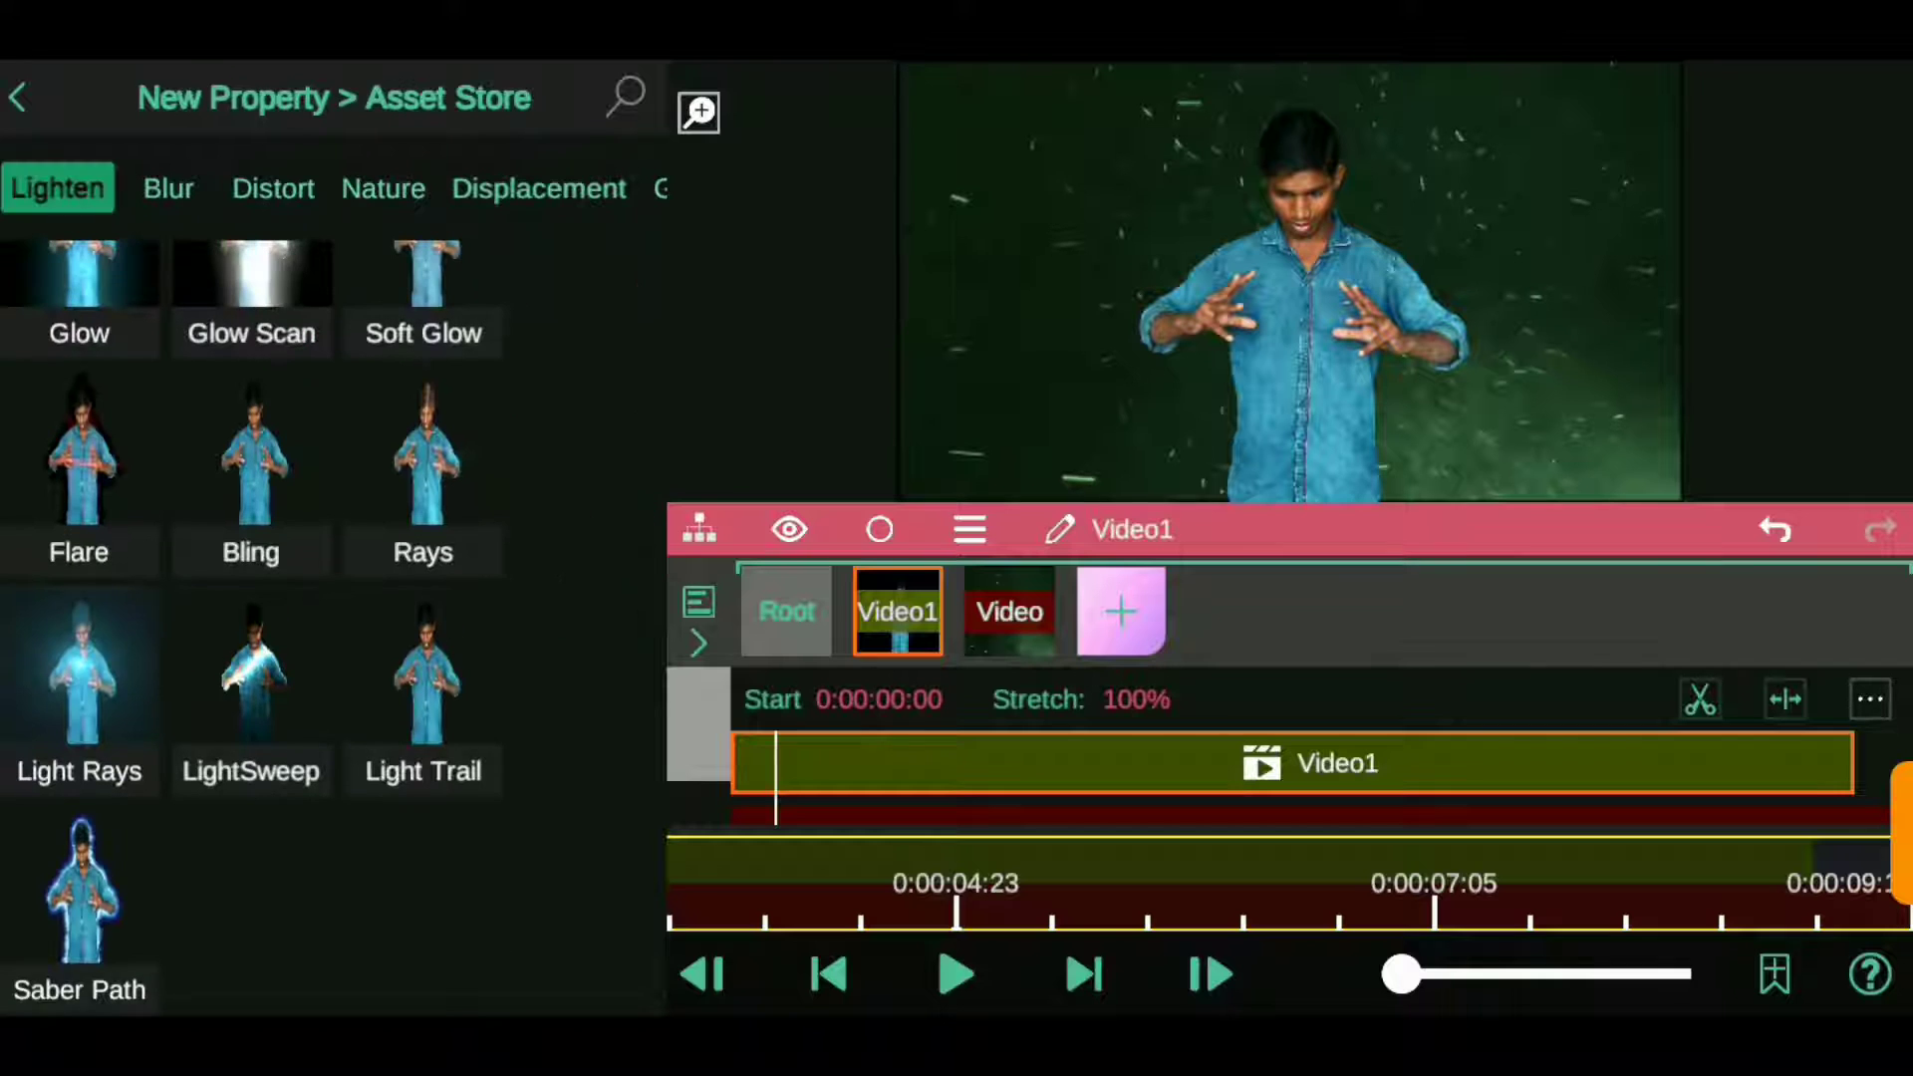
click(389, 188)
click(260, 910)
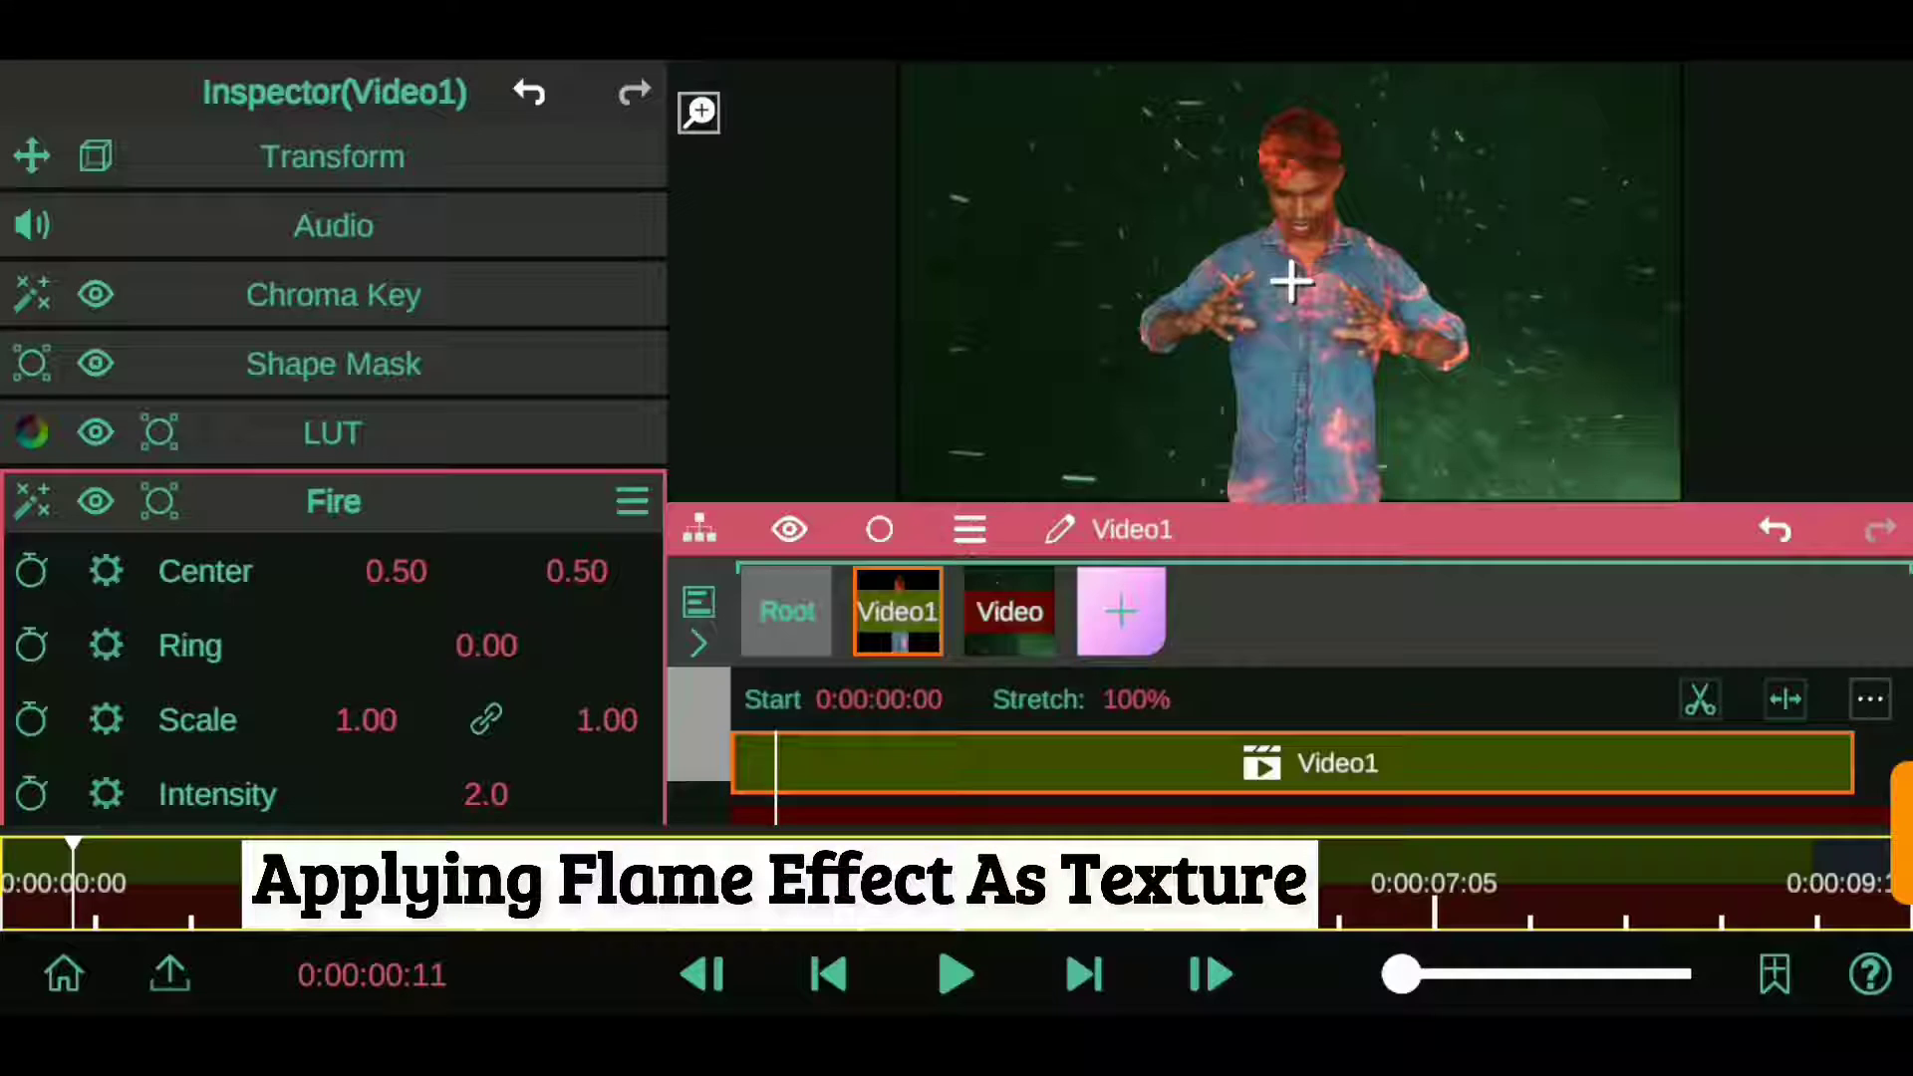
scroll(332, 598, down, 3)
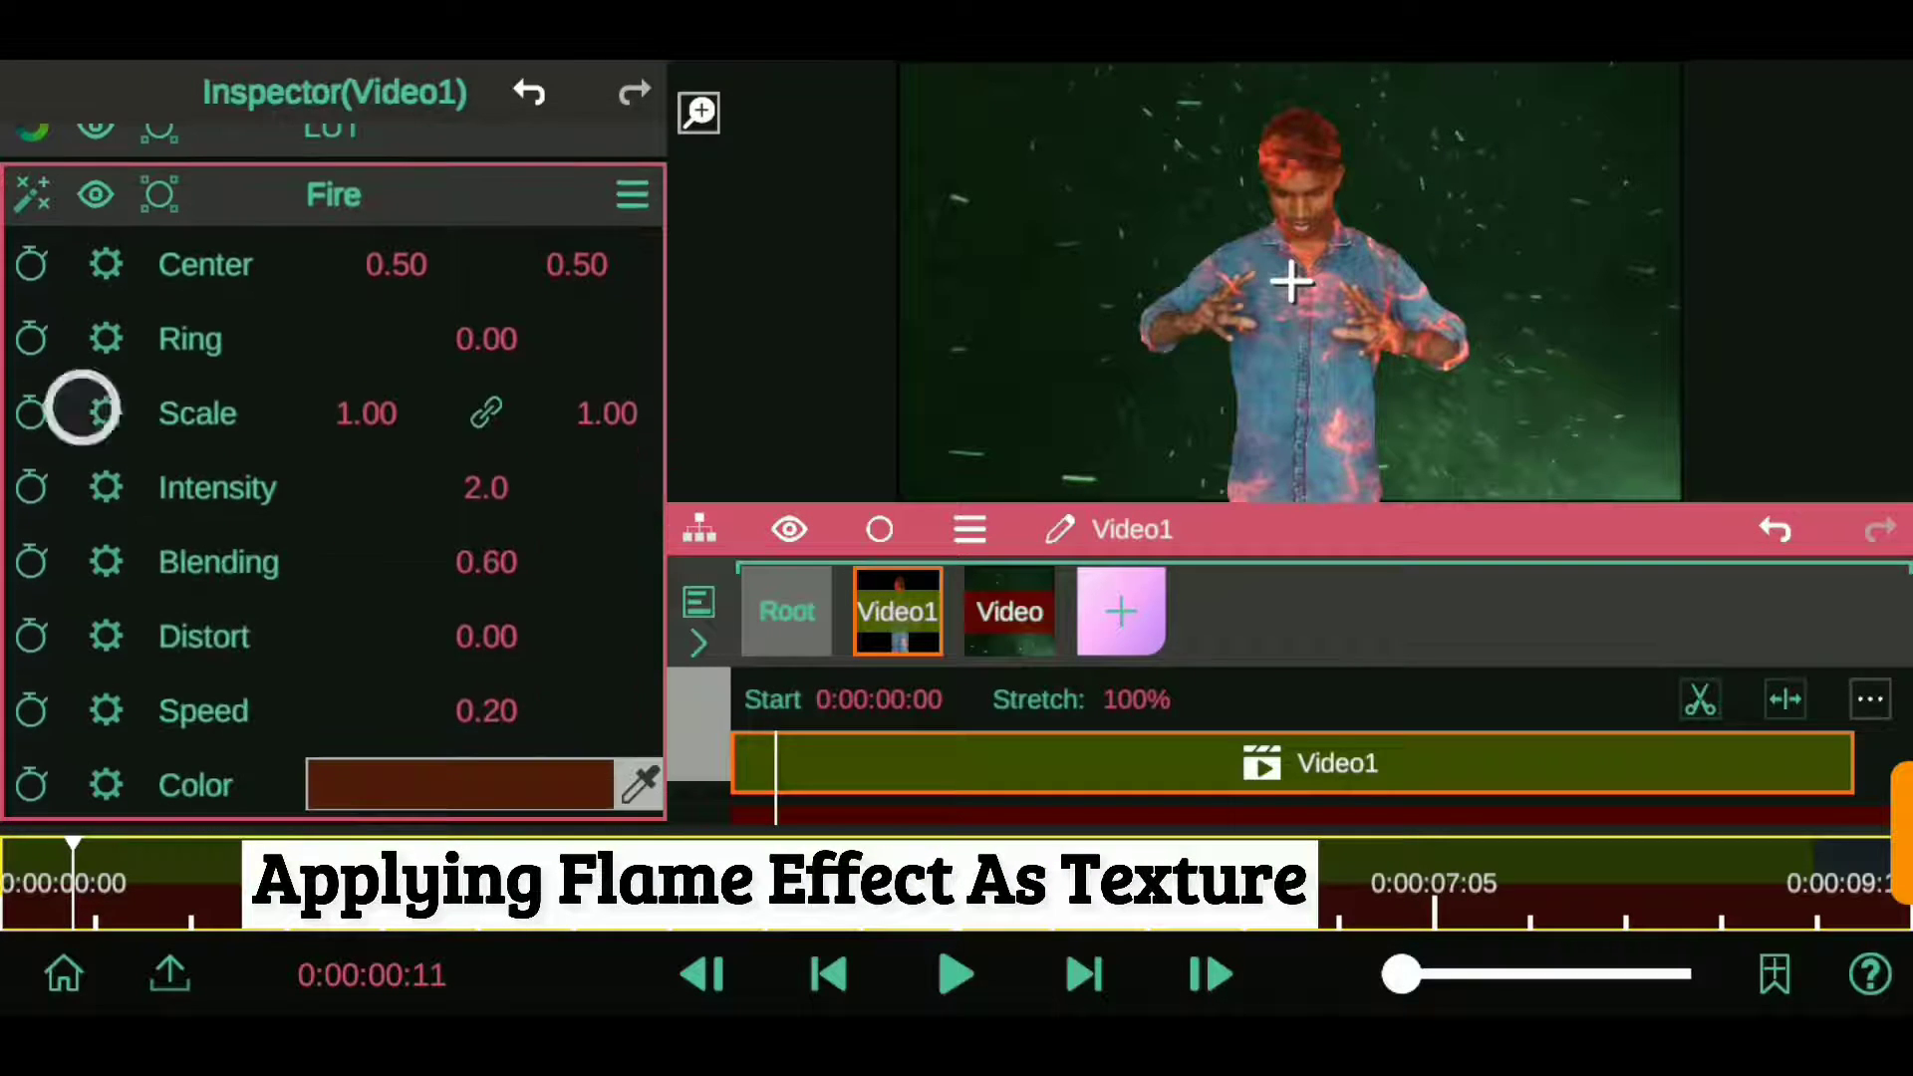
drag(487, 487, 448, 790)
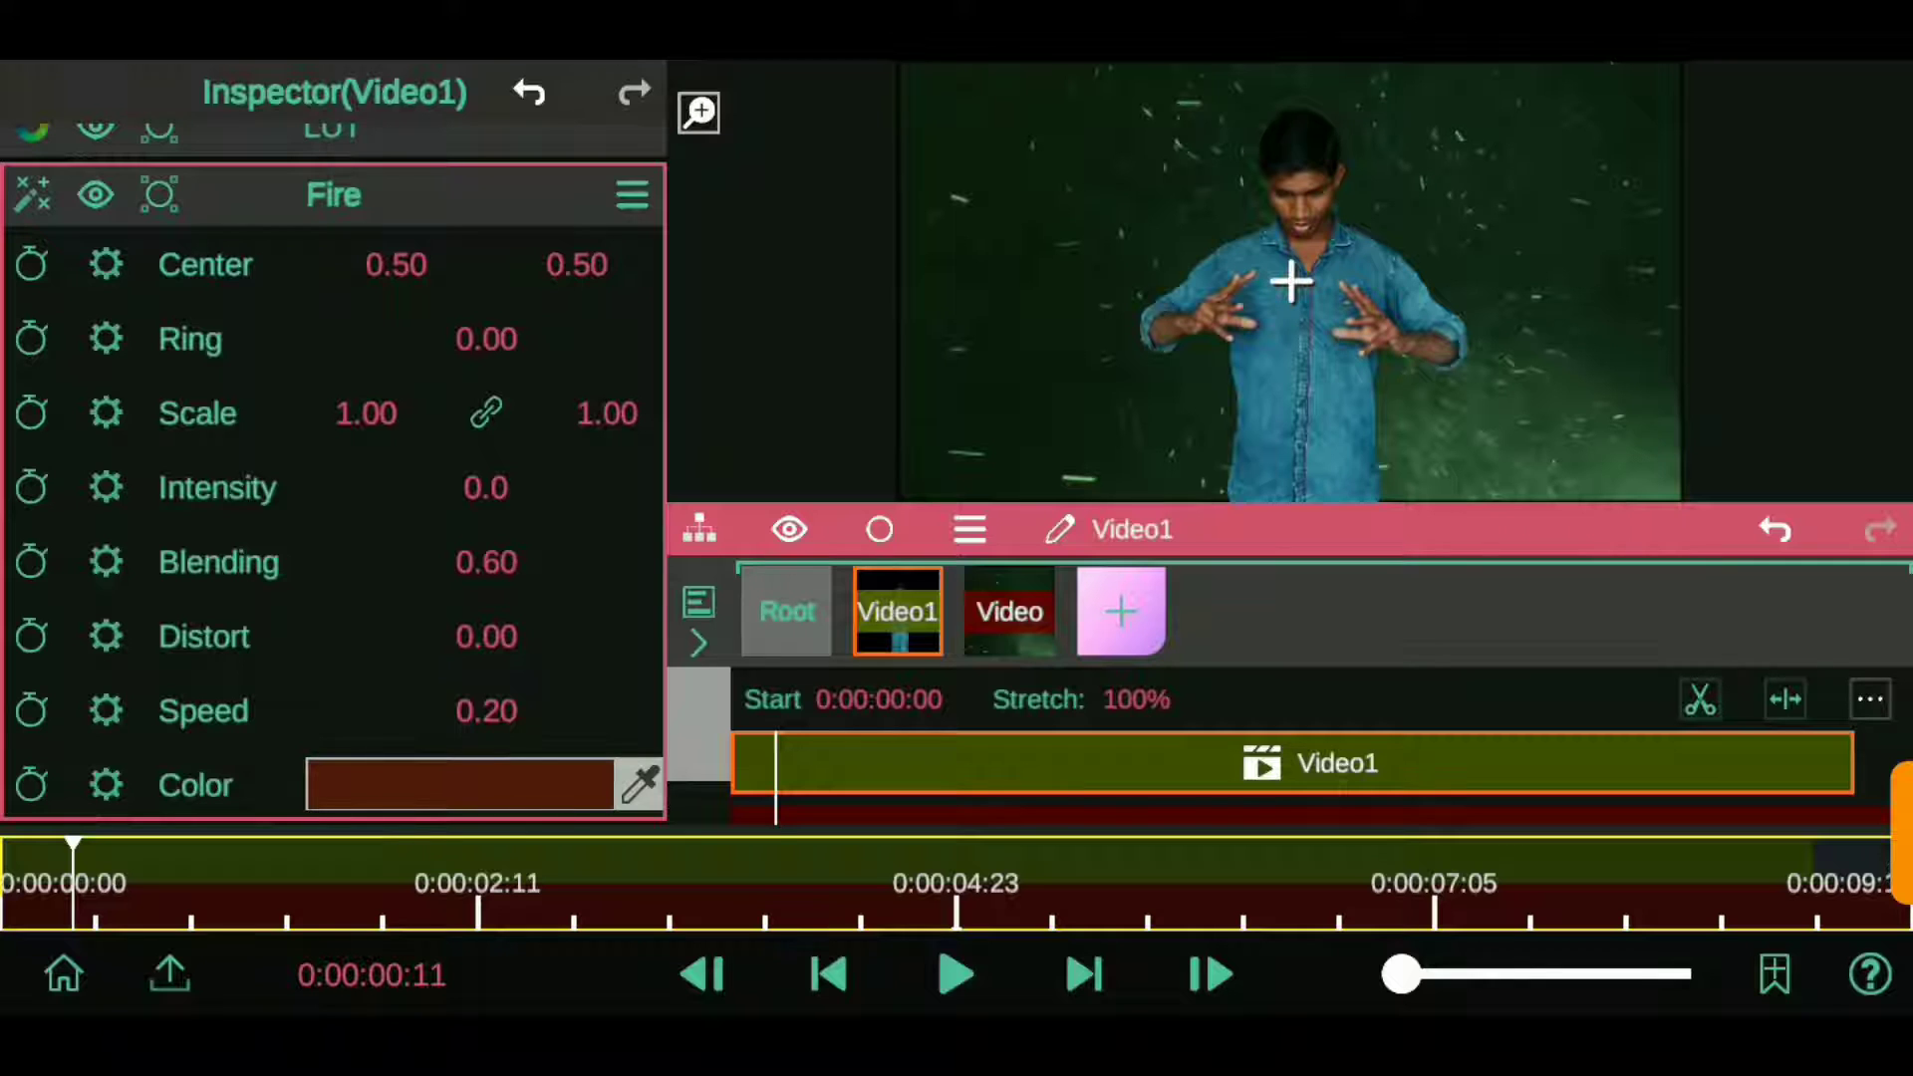
drag(486, 562, 574, 648)
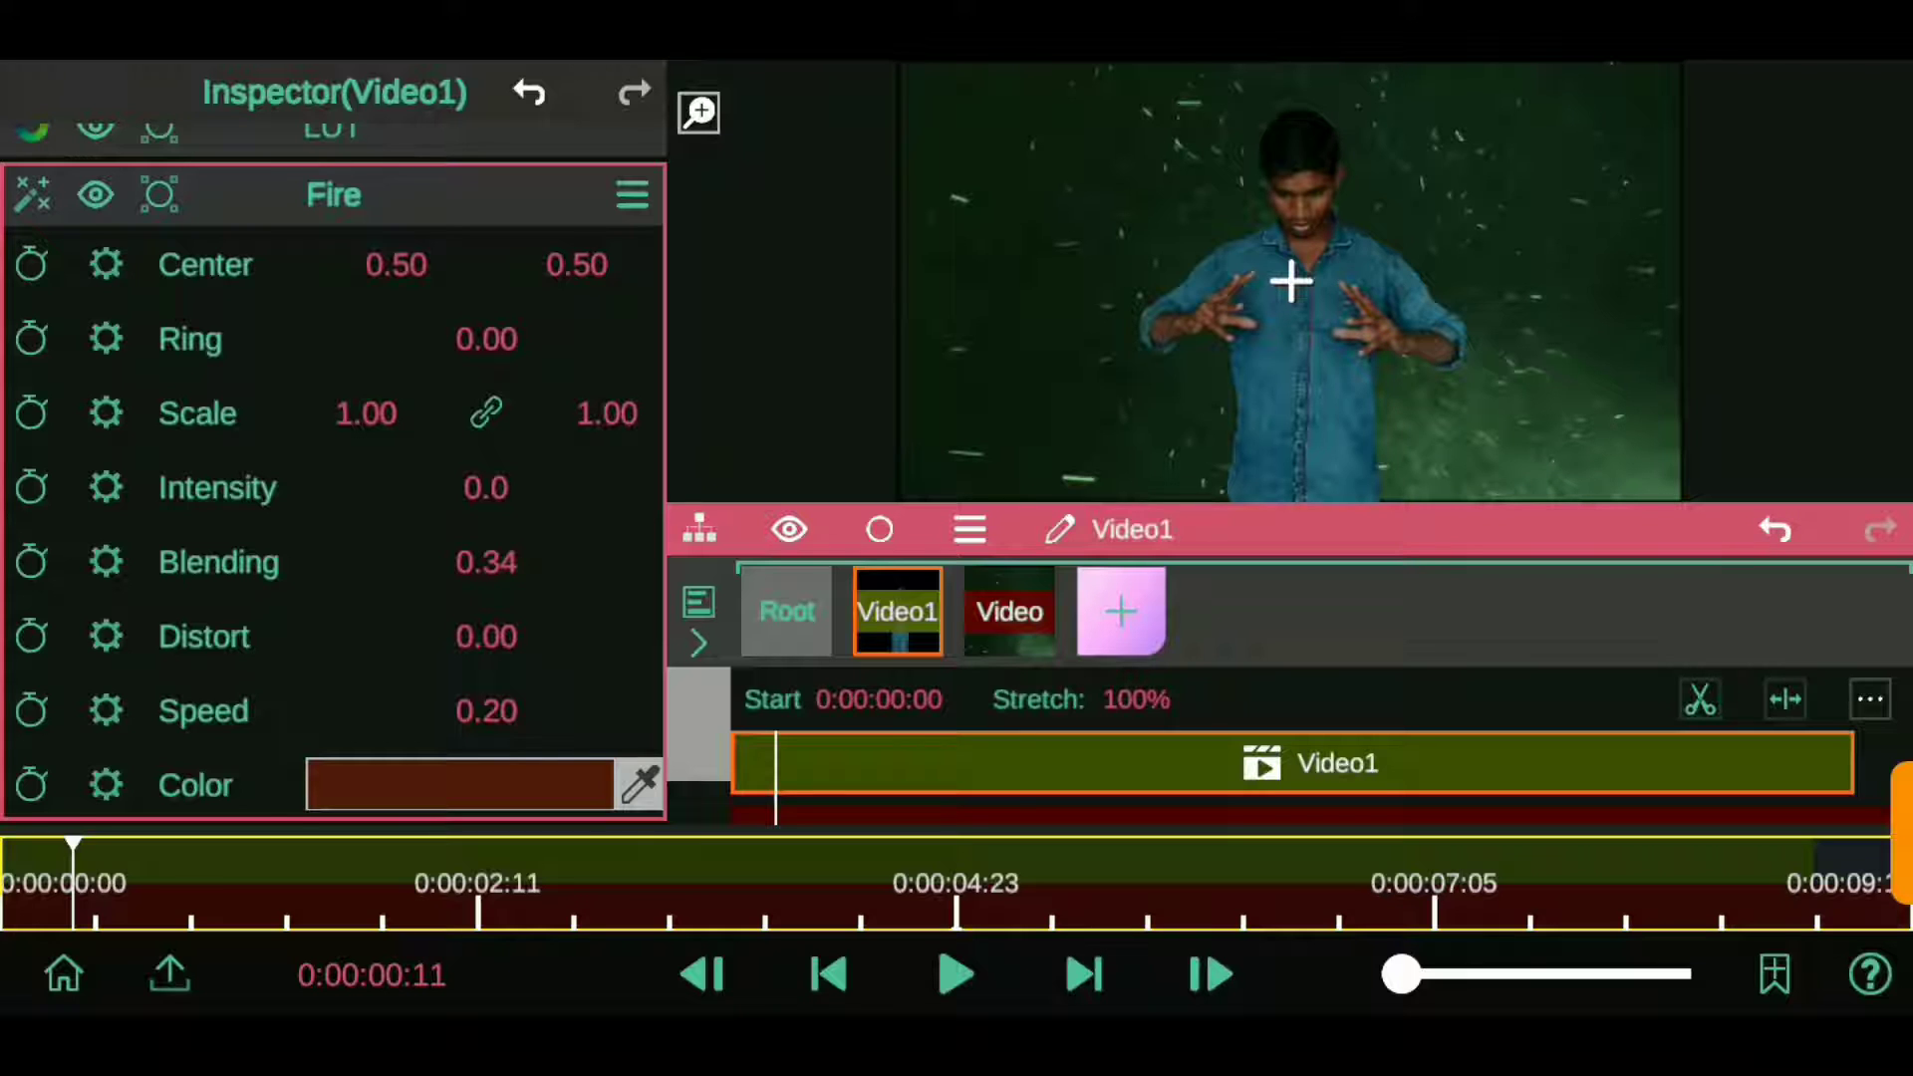
click(334, 194)
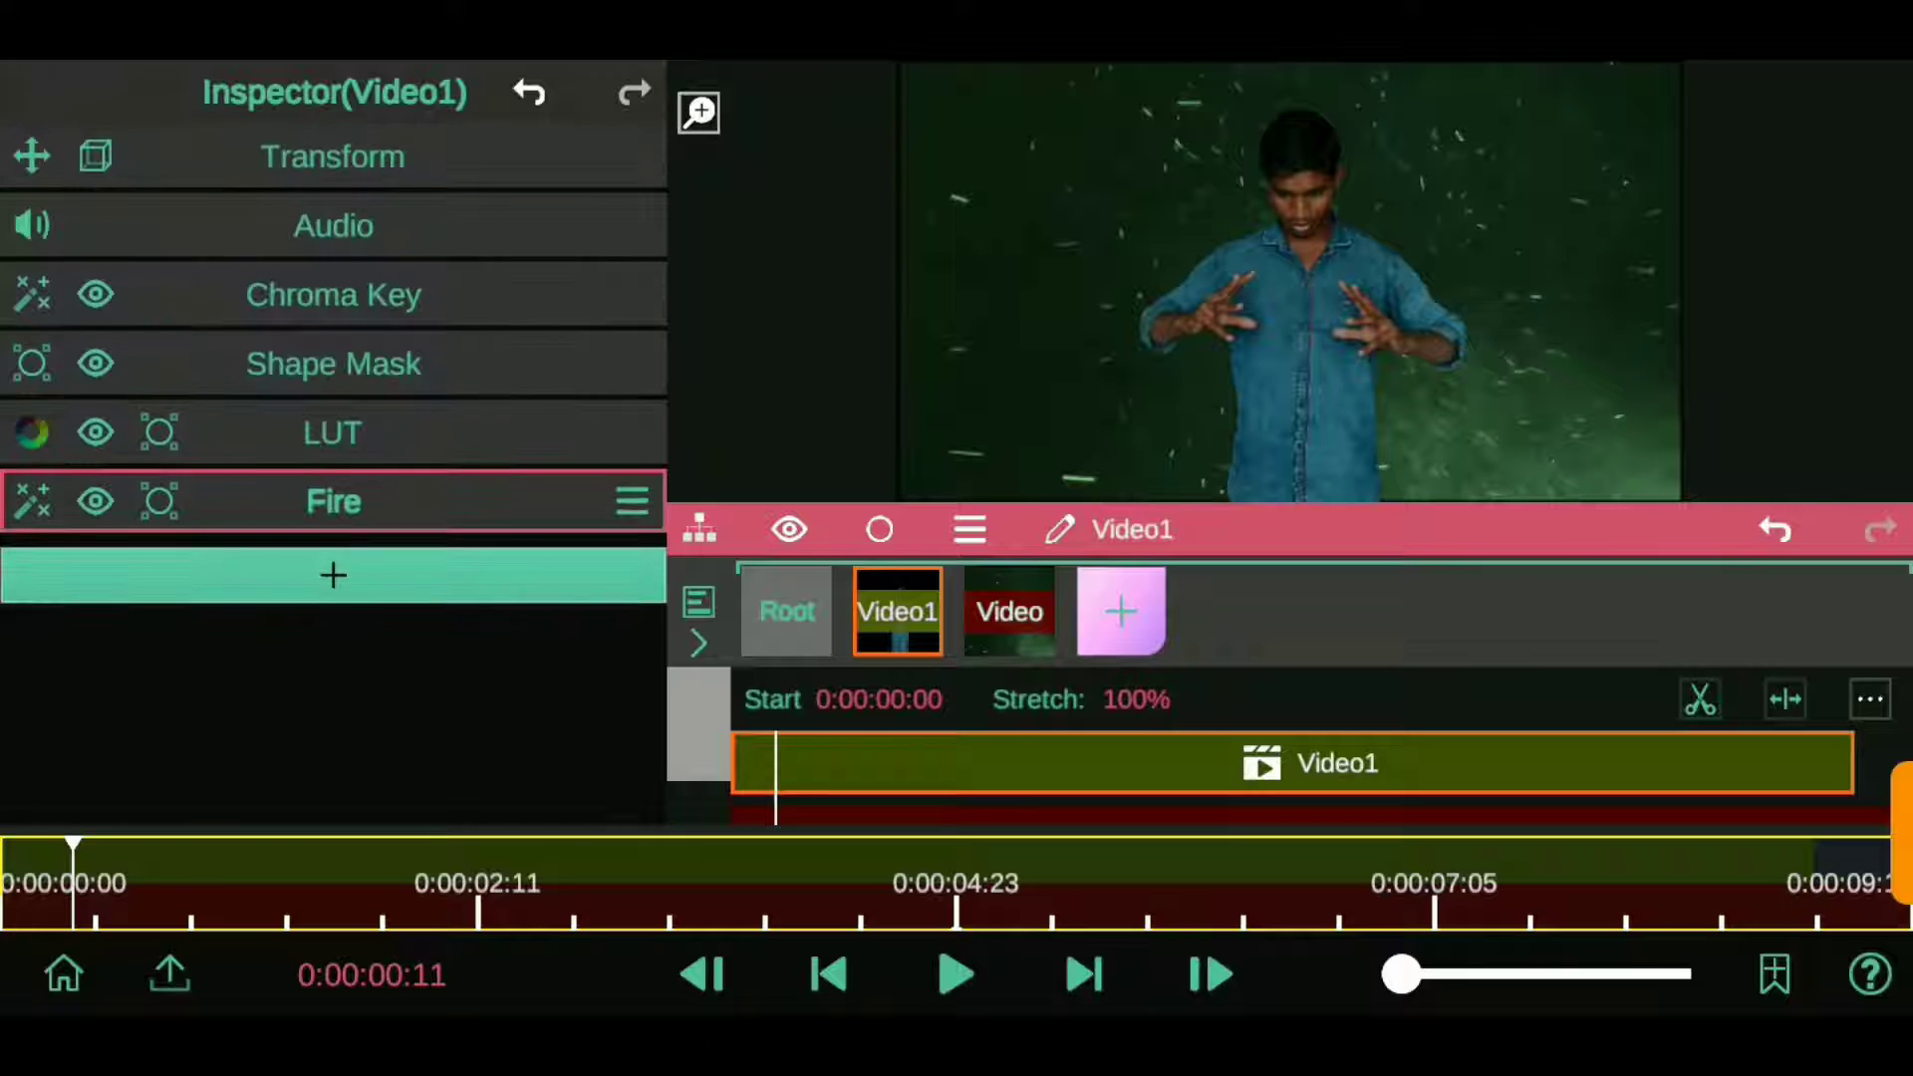
- Add Basic Correction to Video1: Saturation 0.06, Temperature -0.12, Highlights 0.07, Shadows 0.09
click(334, 575)
click(333, 256)
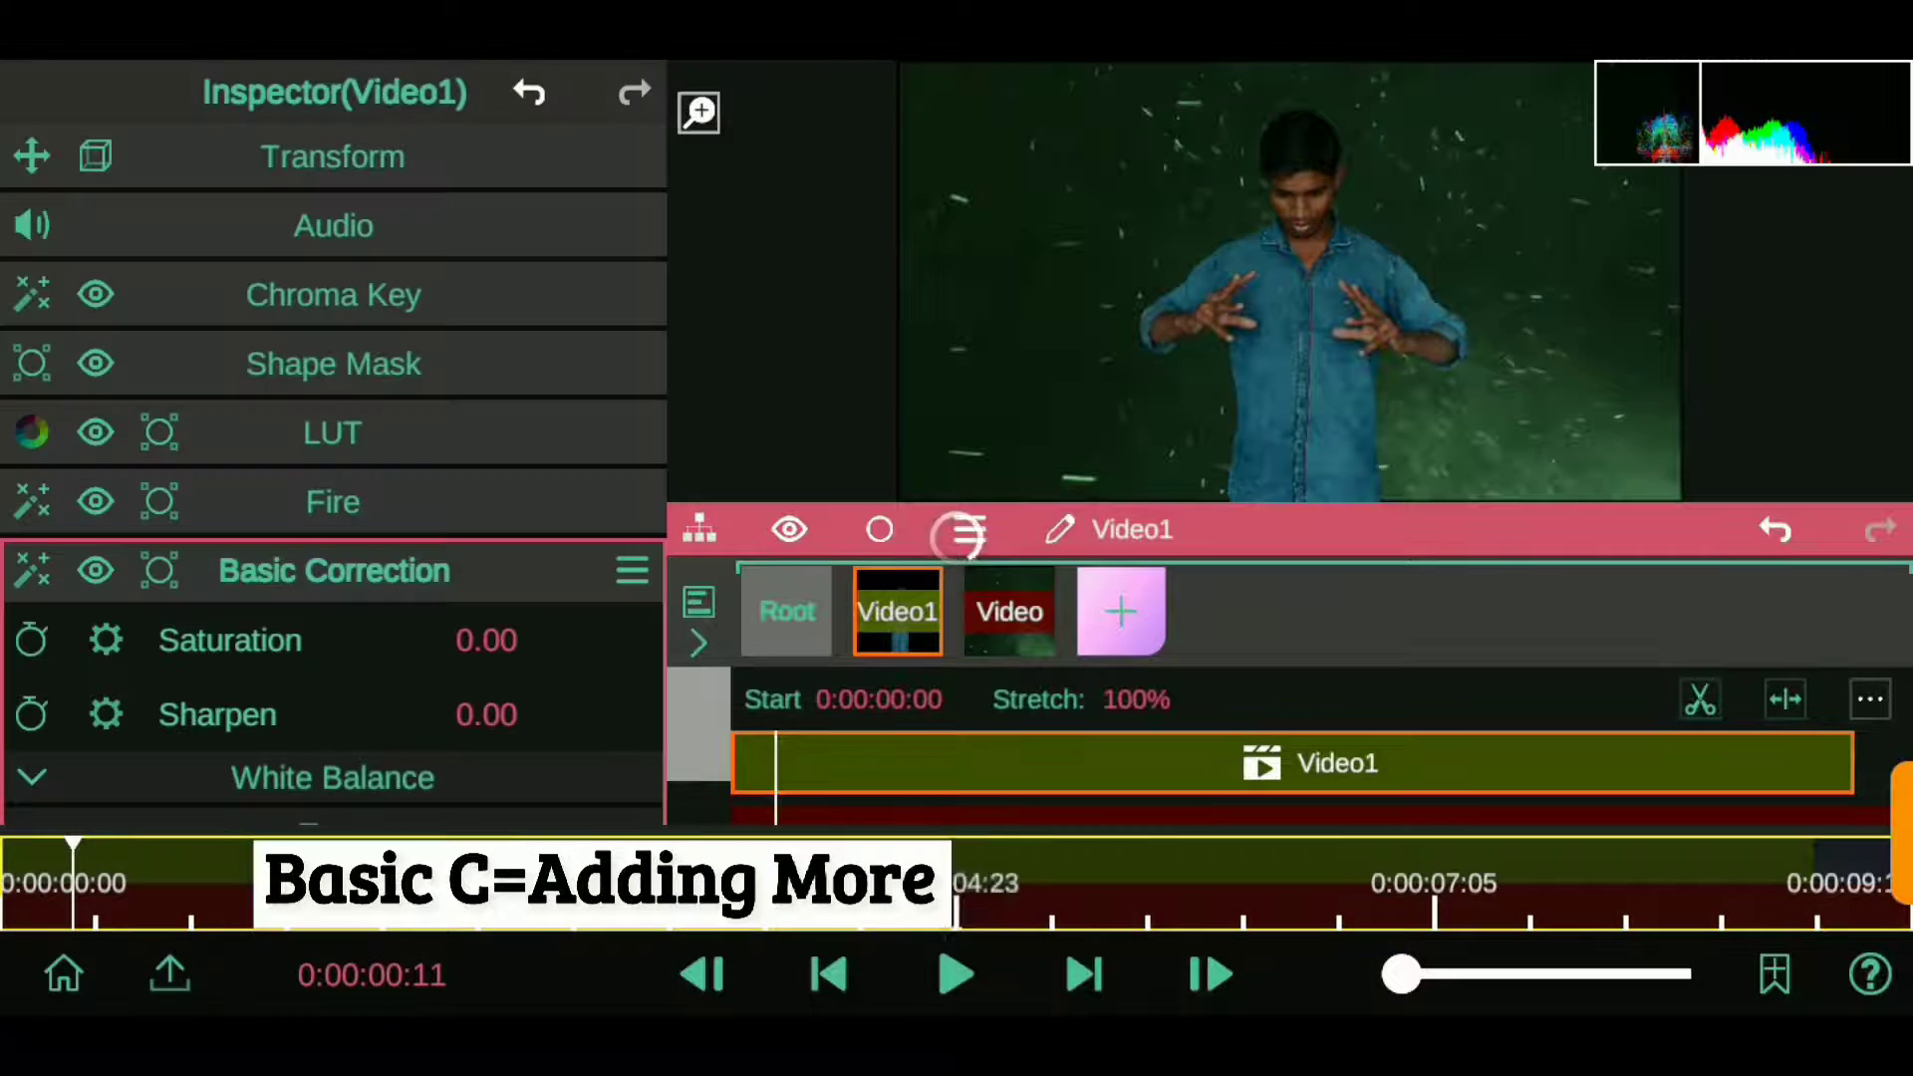
drag(505, 611, 518, 598)
scroll(334, 648, down, 2)
click(333, 658)
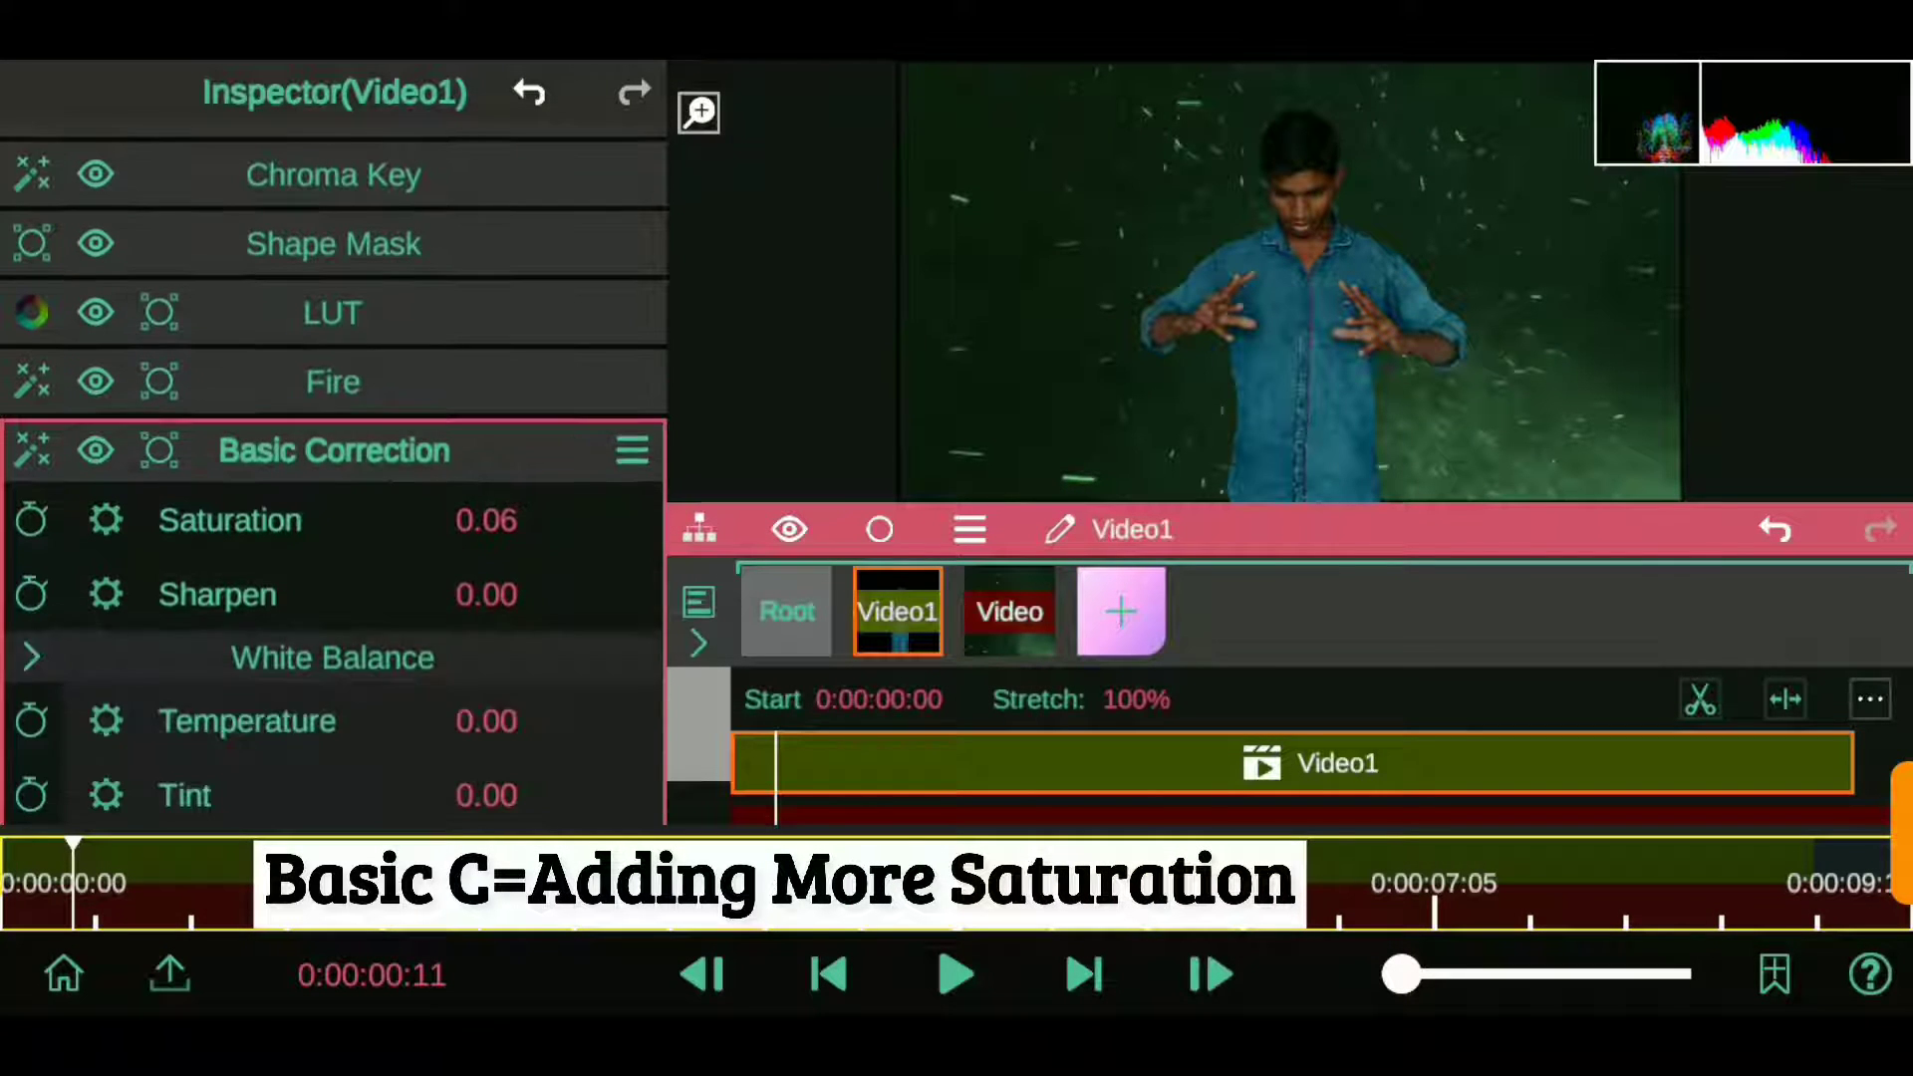
drag(496, 688, 519, 743)
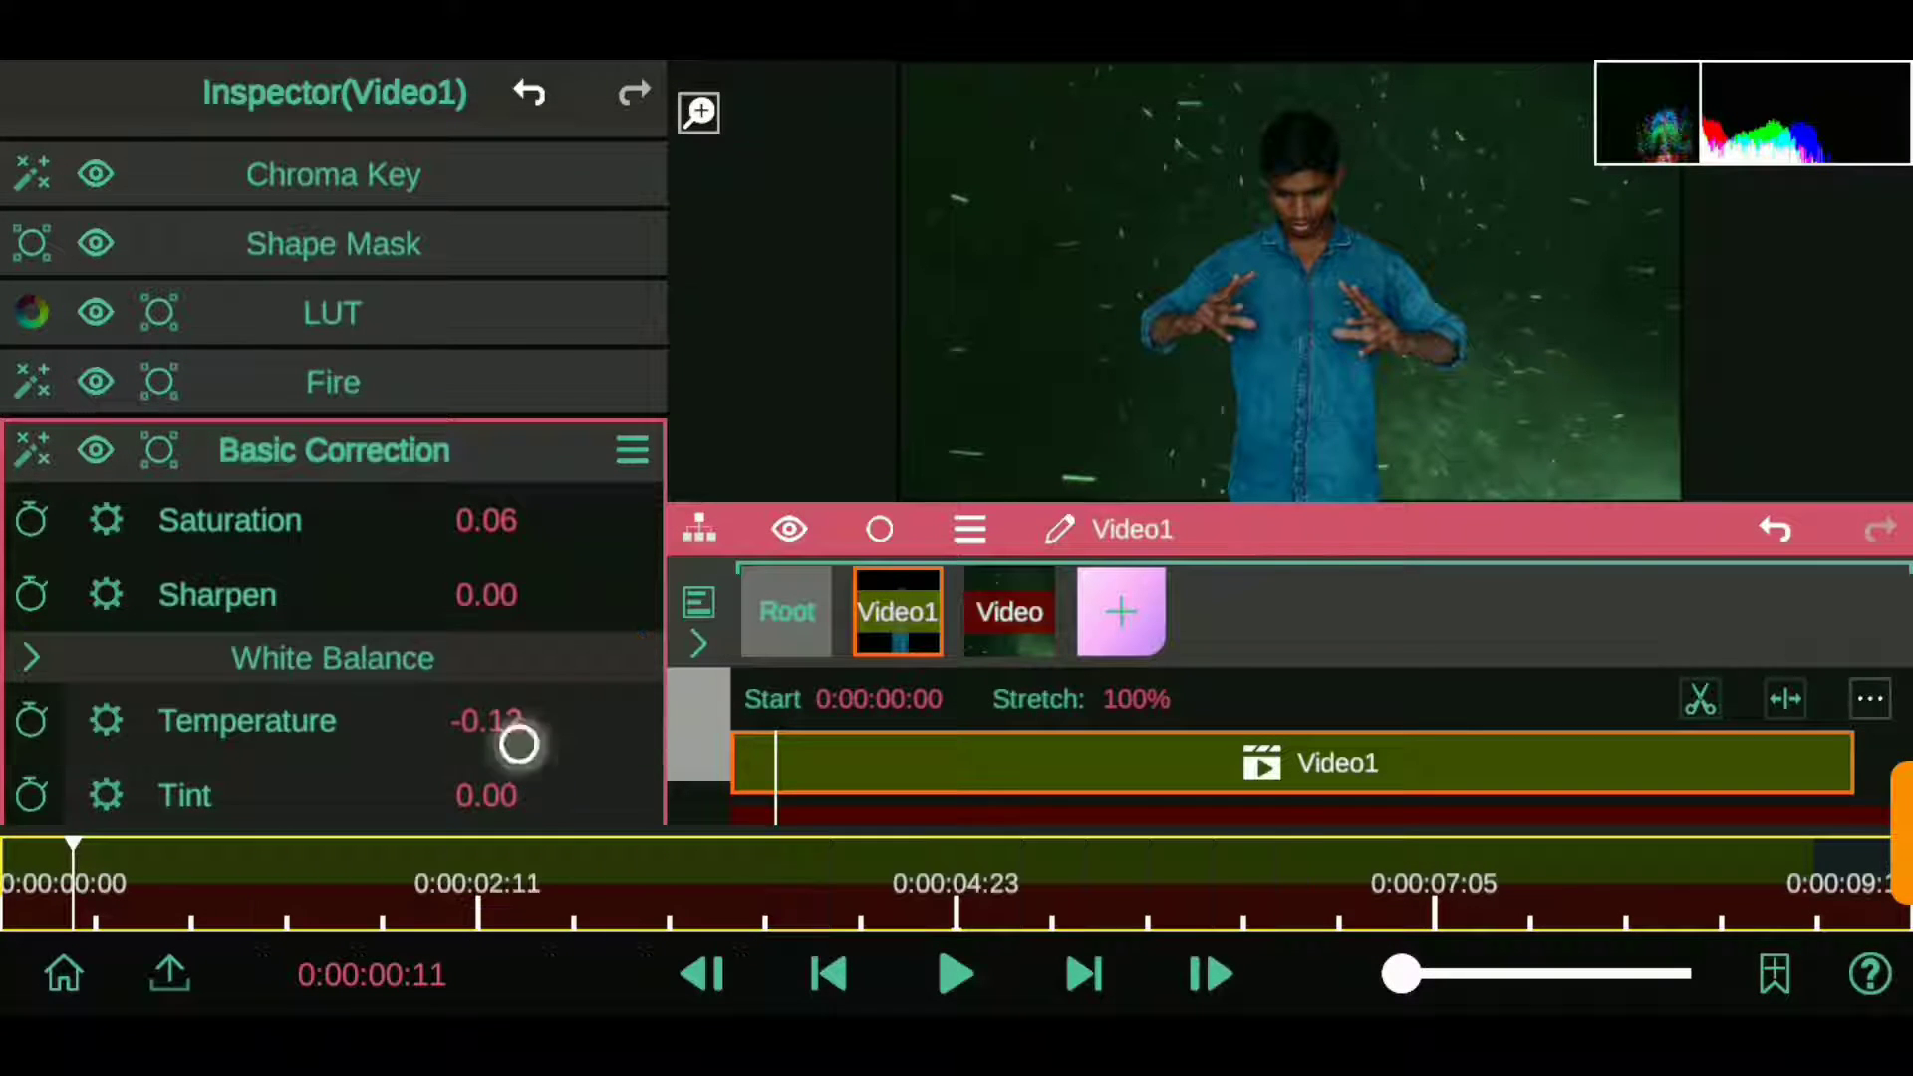
scroll(116, 499, down, 5)
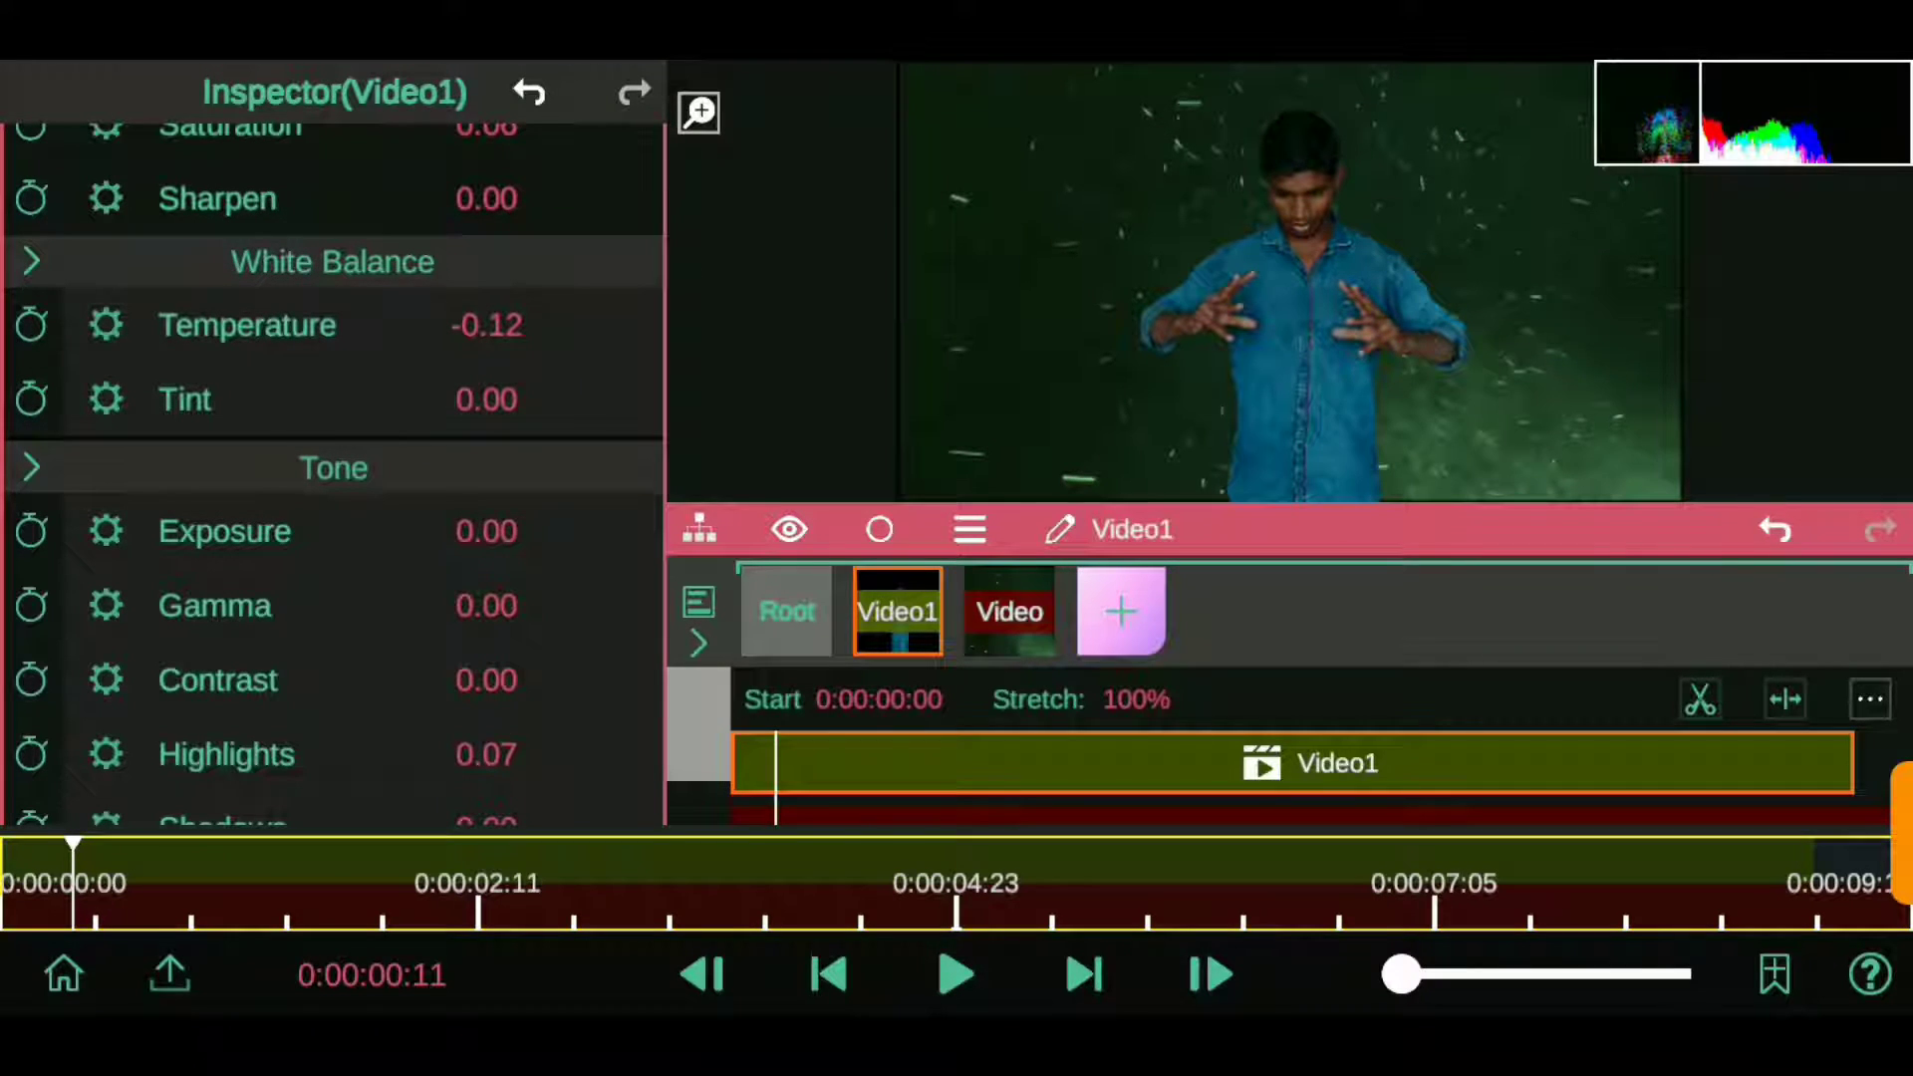
scroll(149, 576, down, 3)
drag(486, 610, 496, 555)
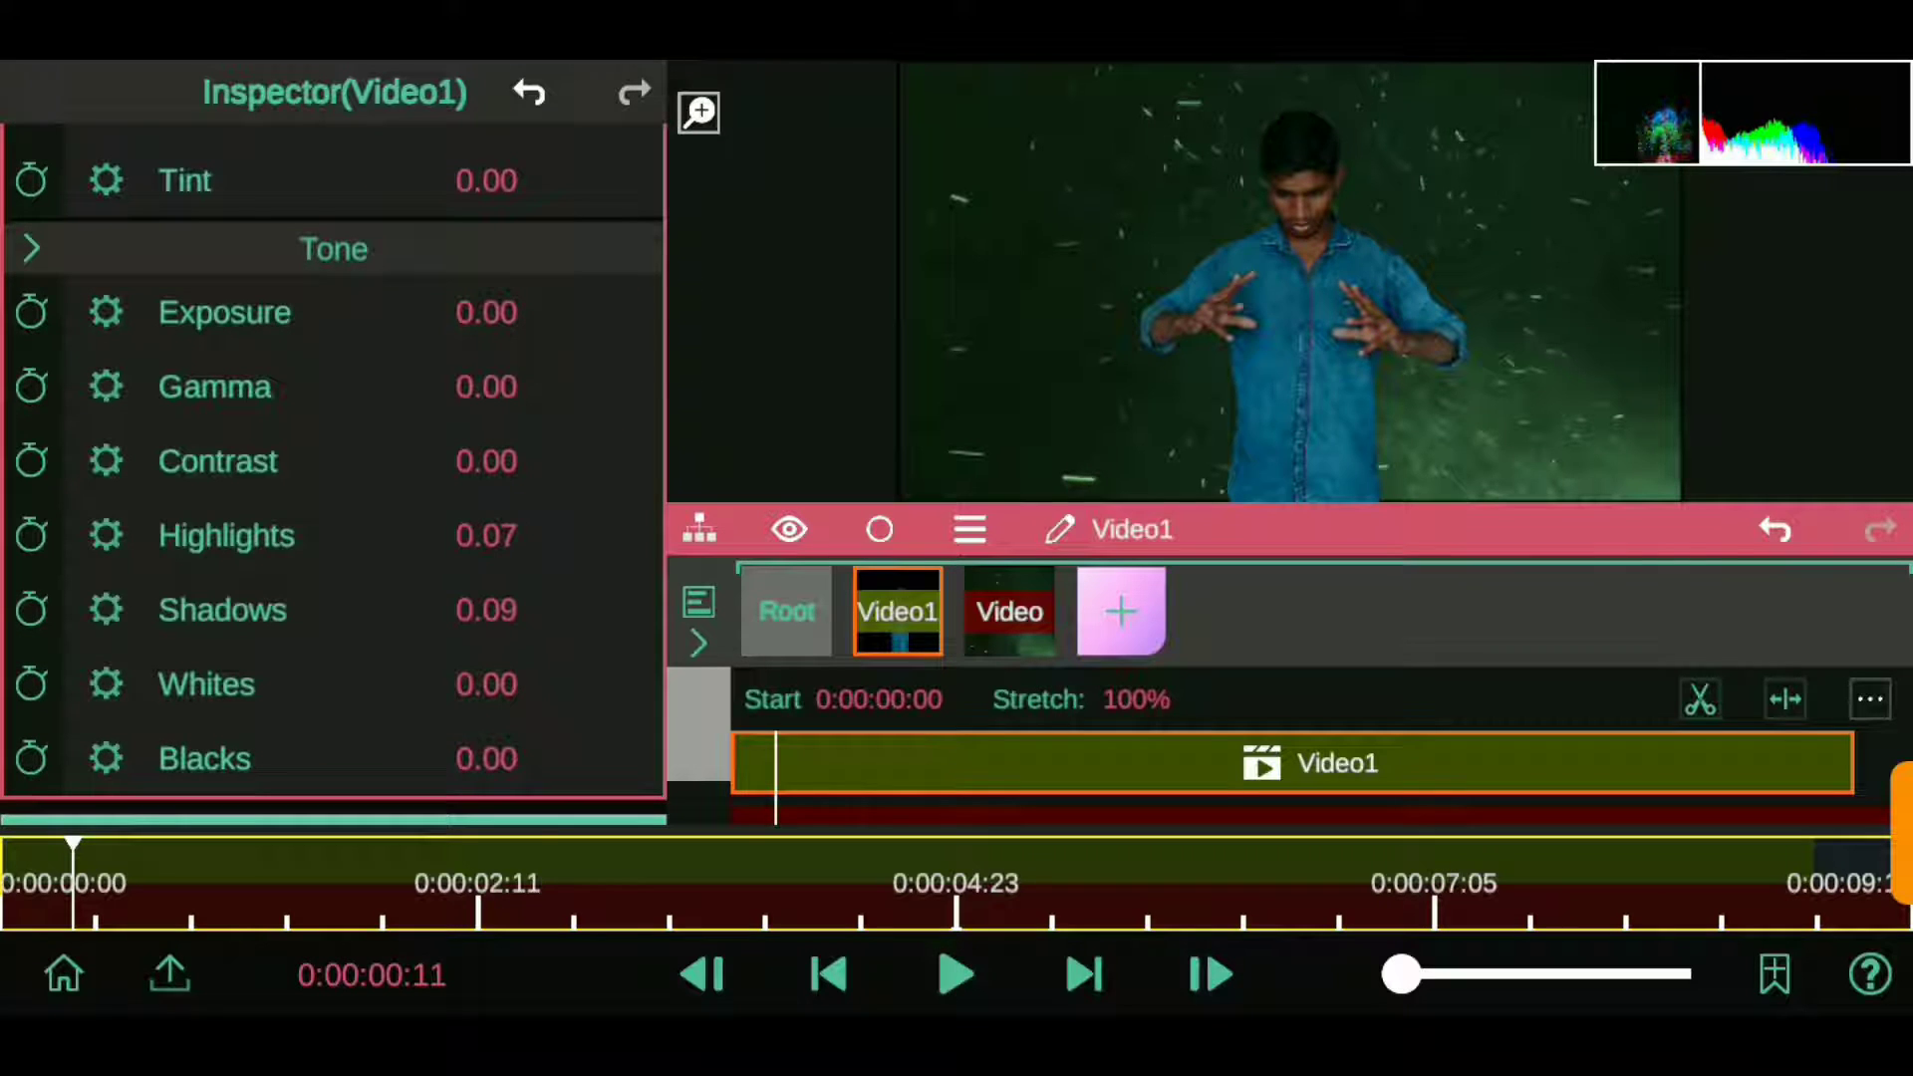
scroll(214, 431, up, 4)
click(334, 188)
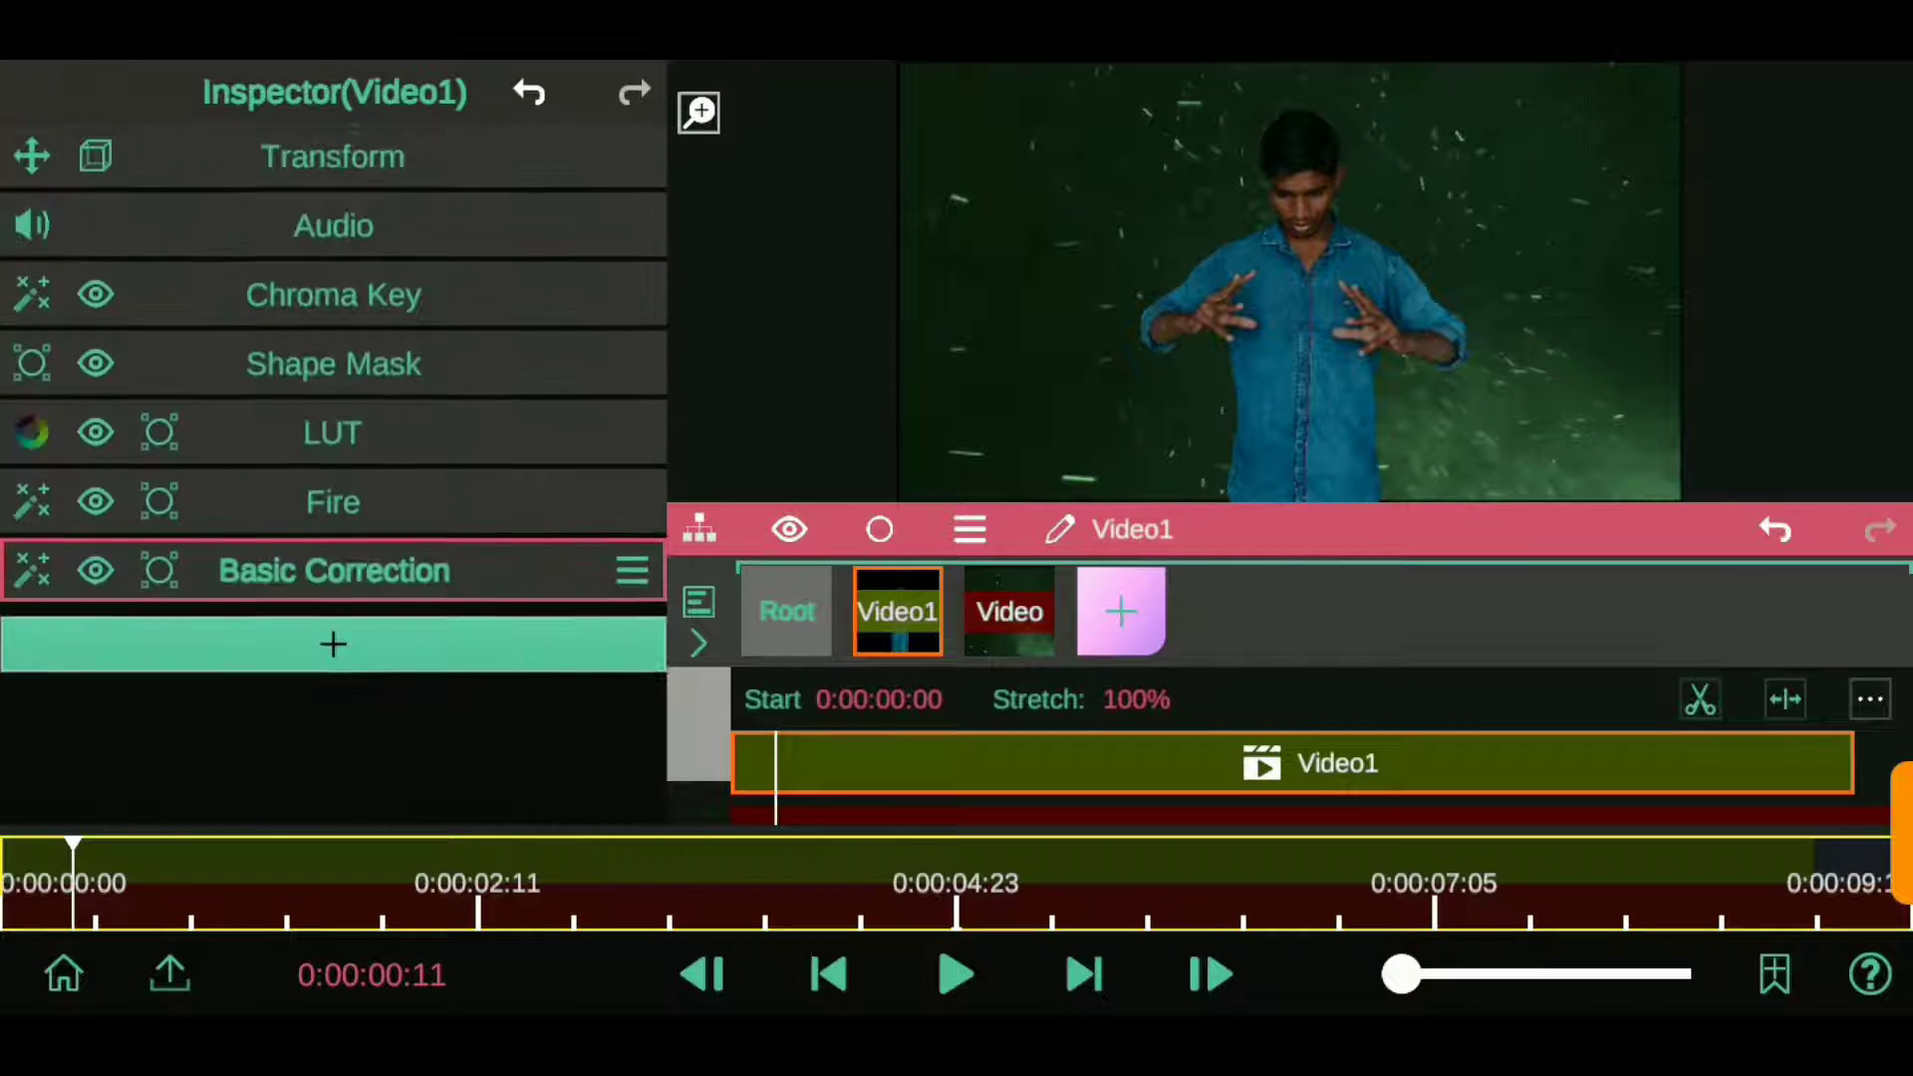
- Duplicate the background Video layer from its actions menu and move the copy before Video1
click(1027, 610)
click(457, 436)
click(333, 362)
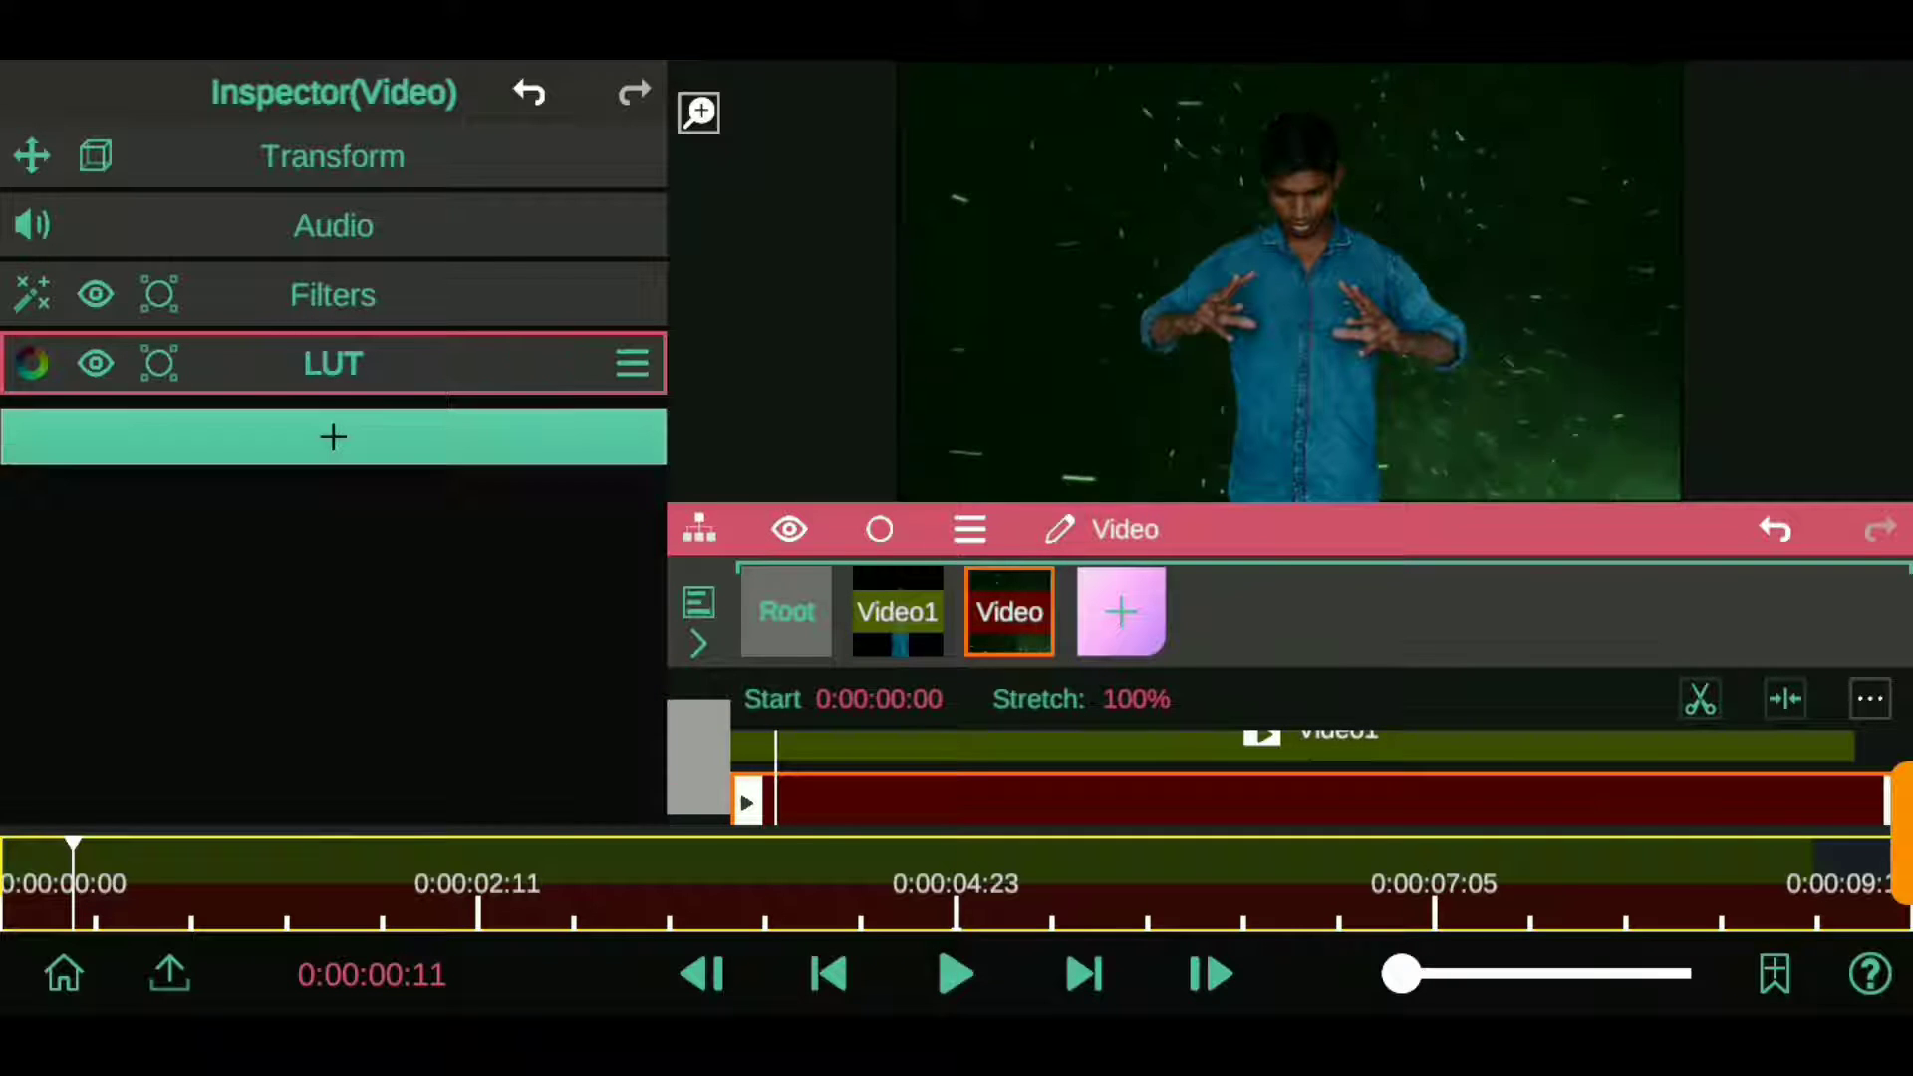
click(970, 529)
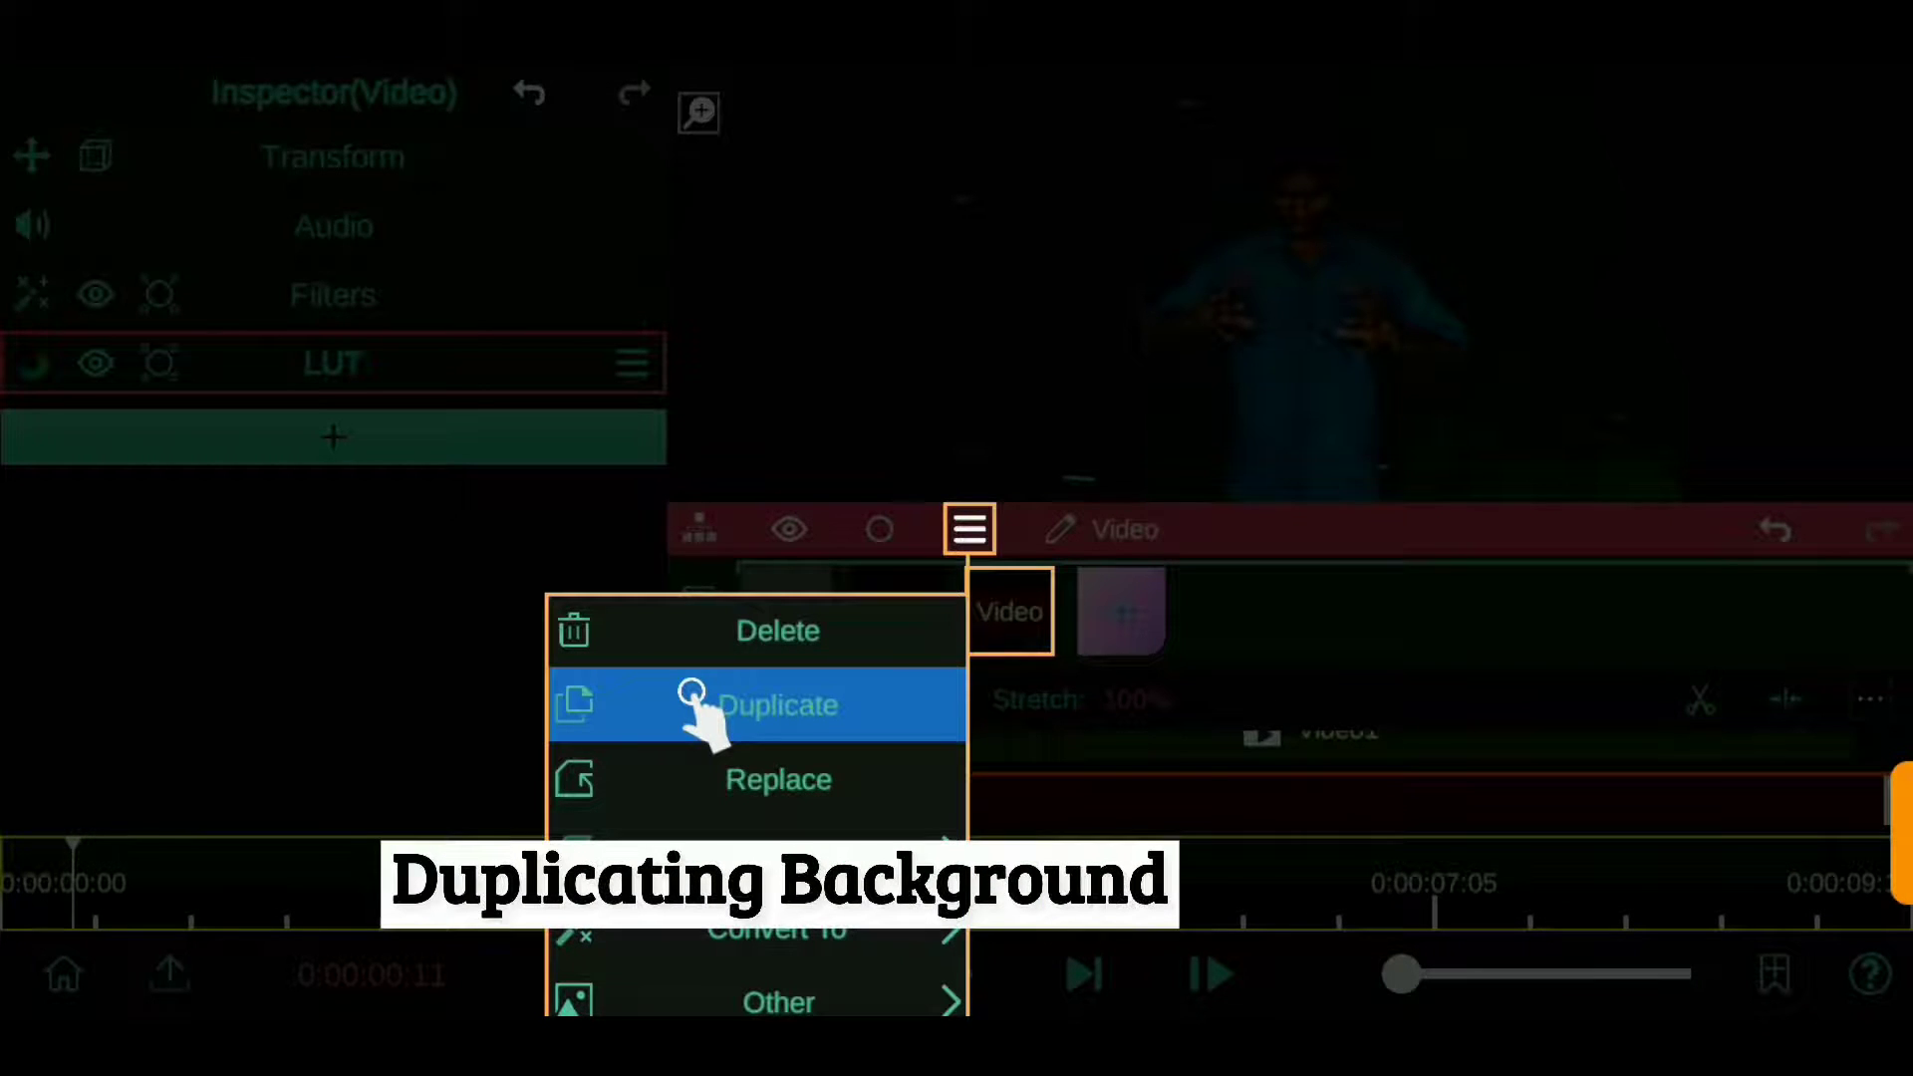
click(692, 692)
click(1123, 610)
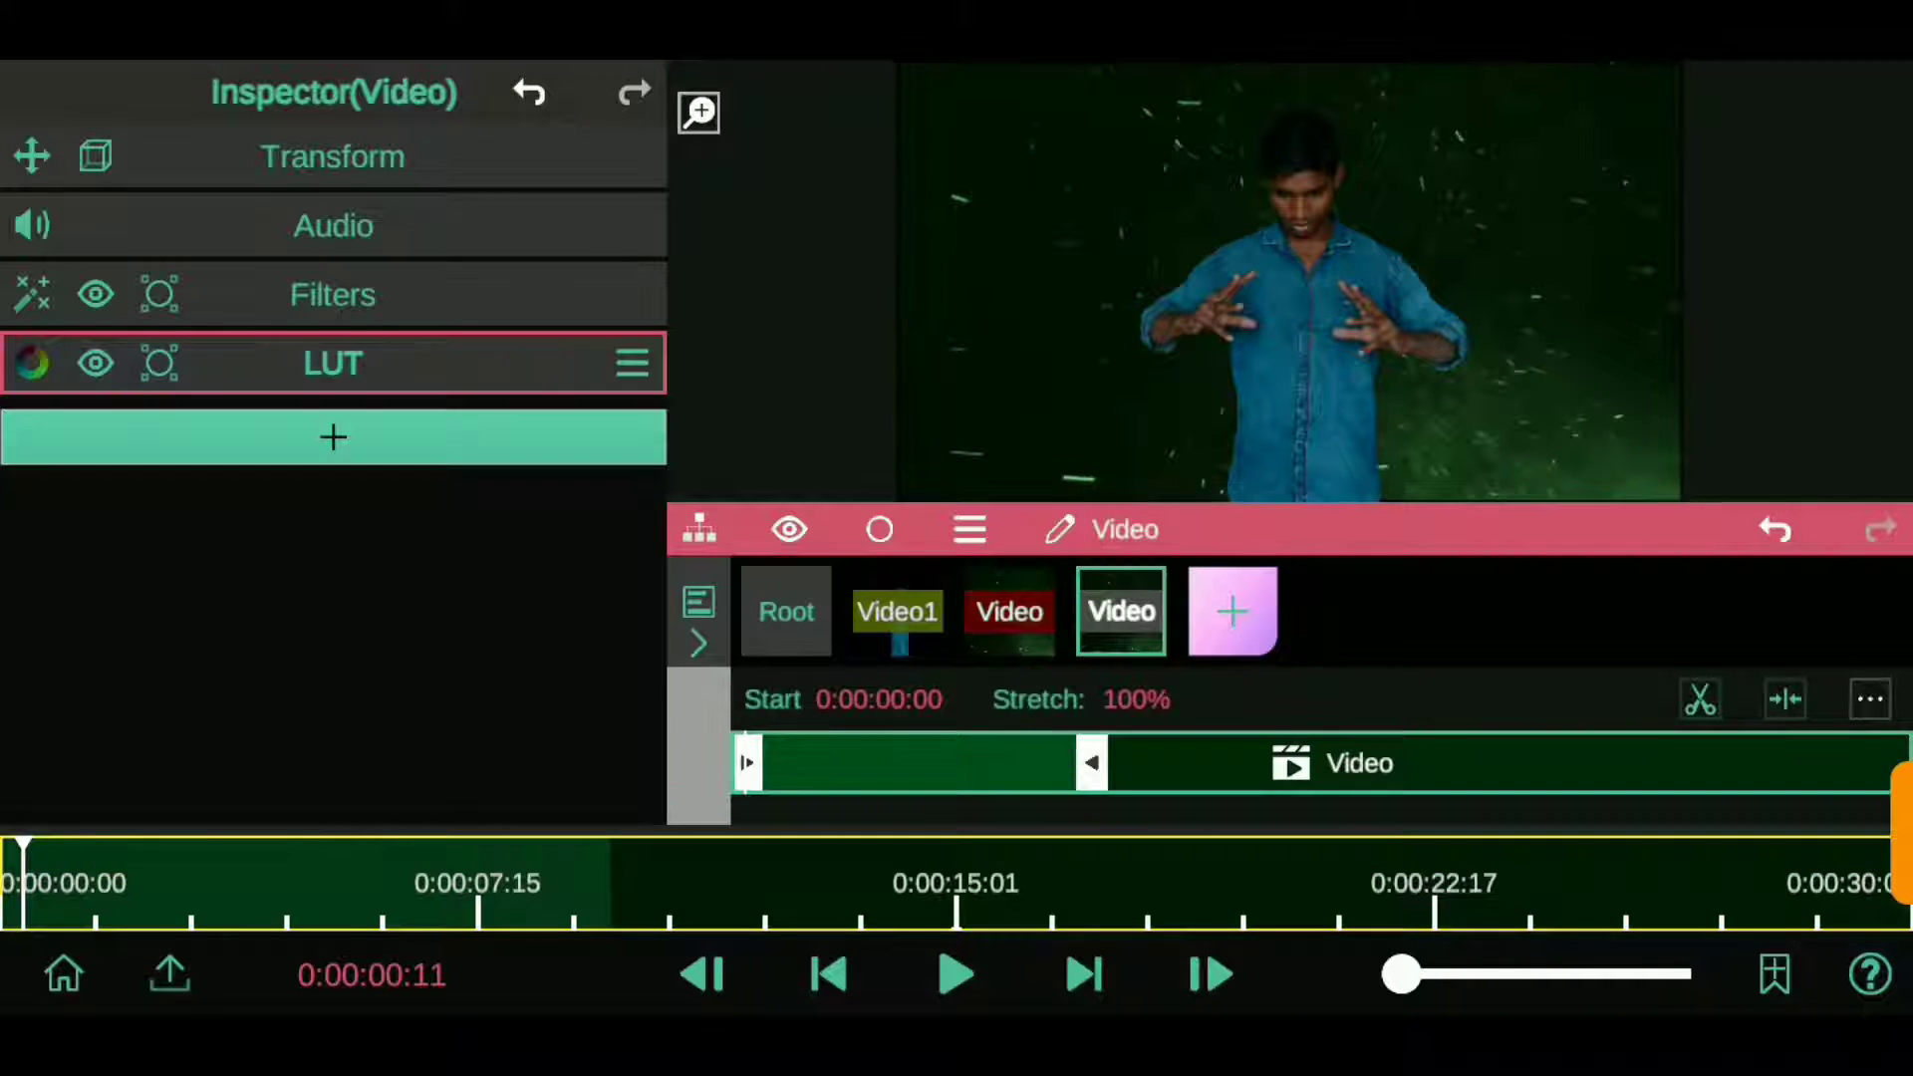
drag(1121, 611, 821, 727)
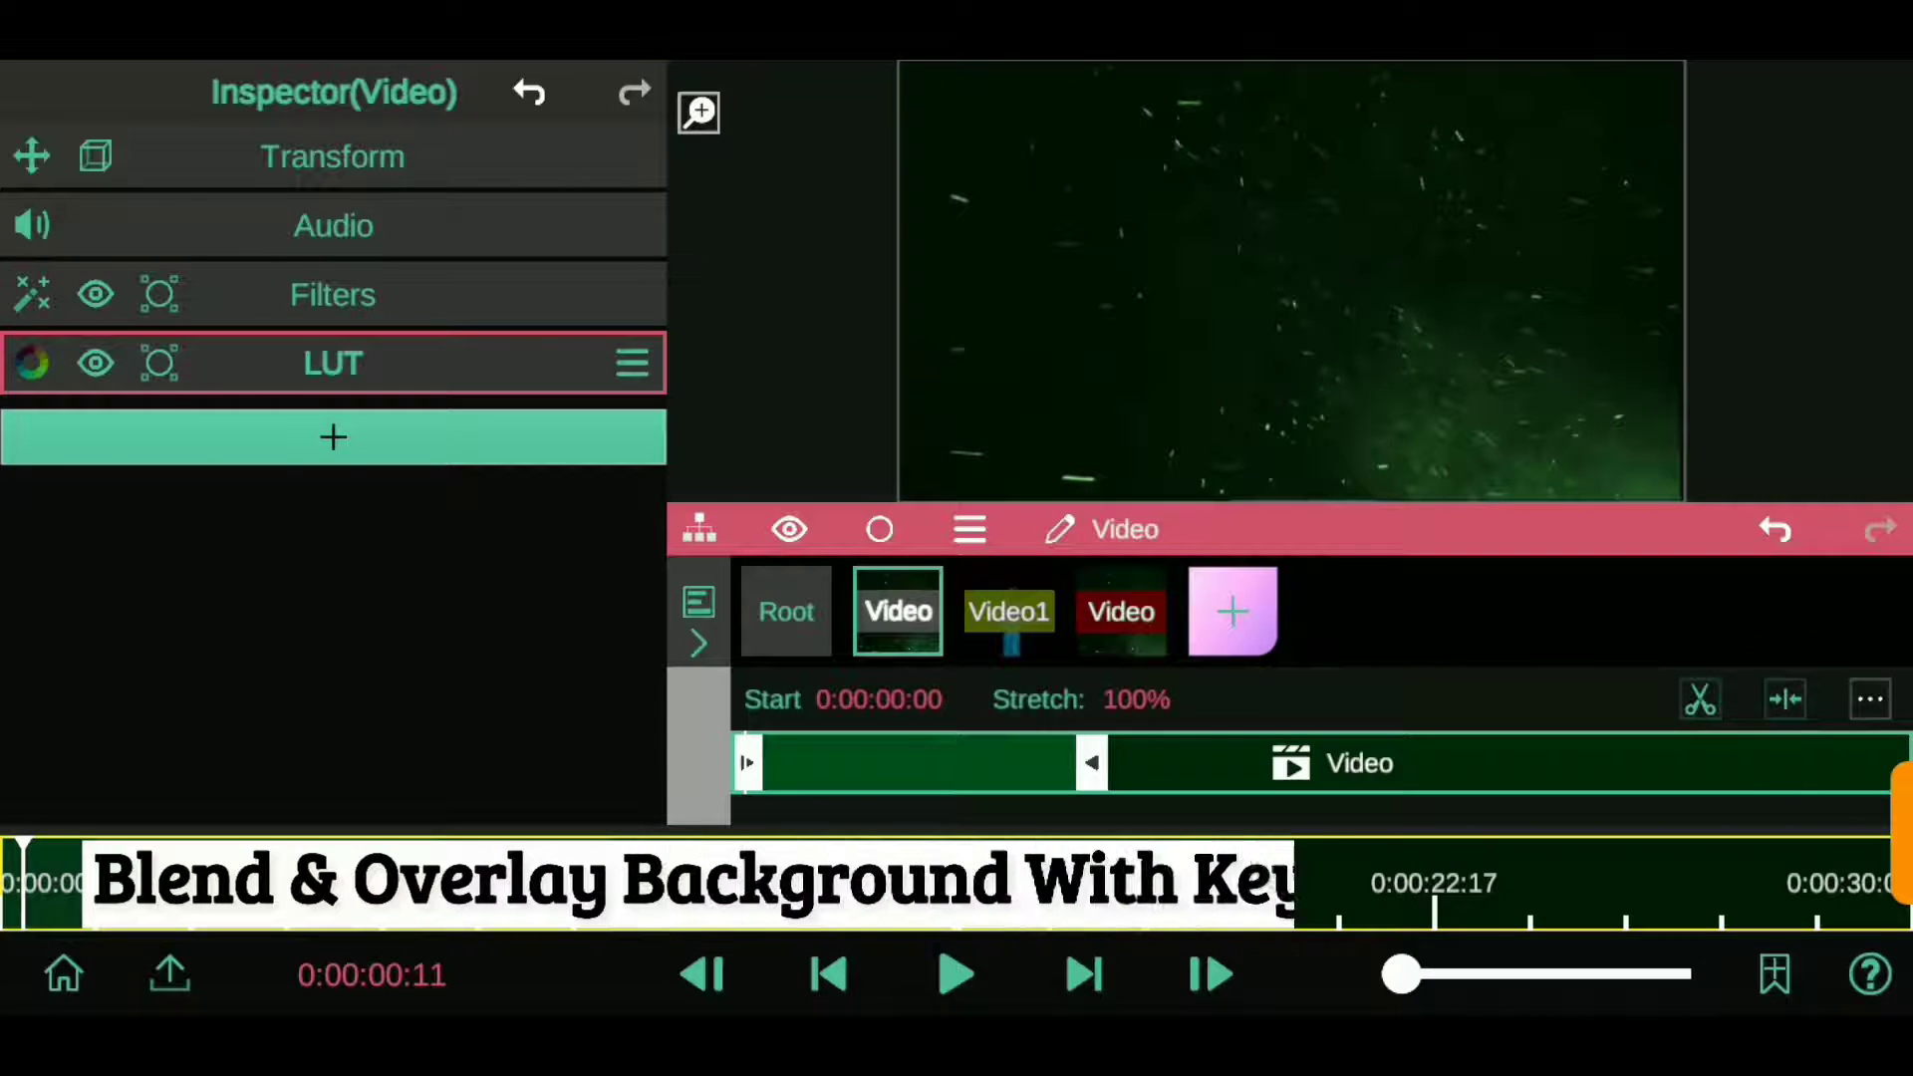
- Add a Linear Shape Mask to the duplicate background layer
click(274, 329)
click(289, 353)
click(245, 155)
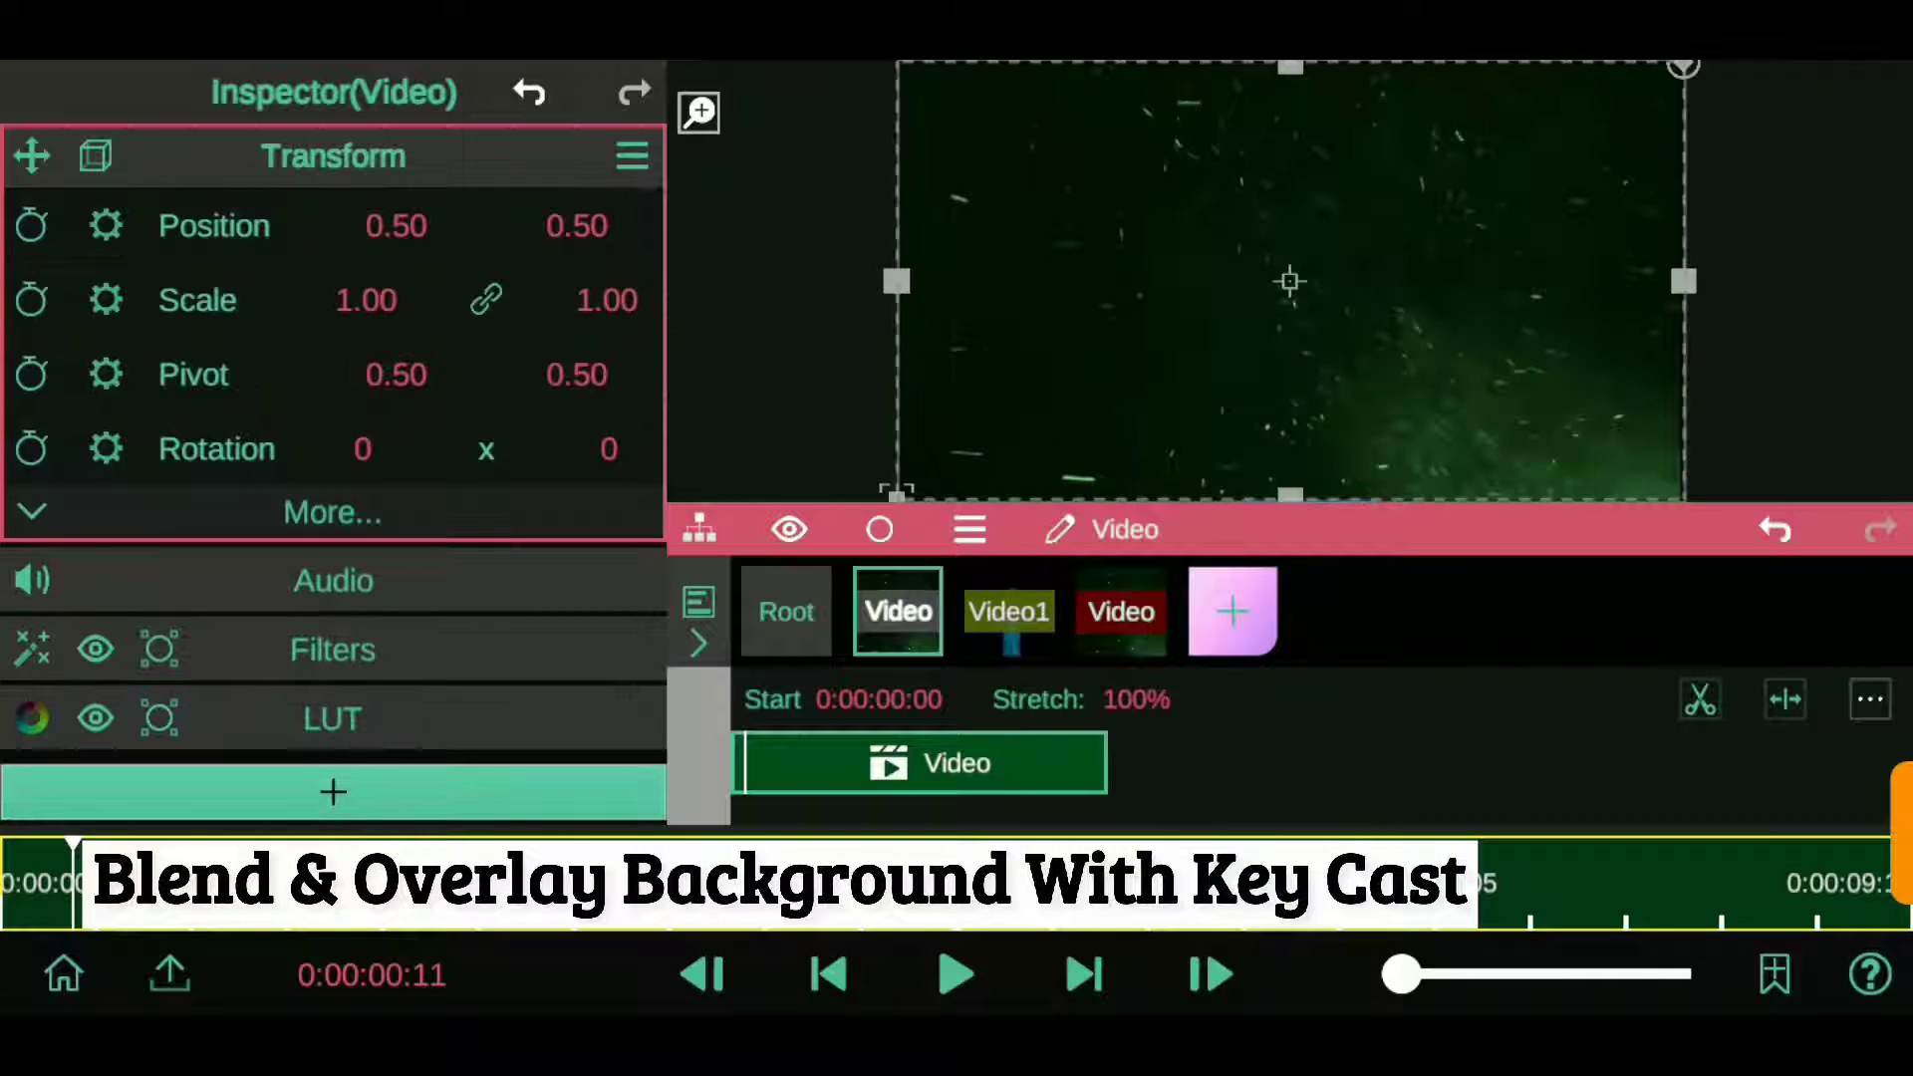
click(333, 792)
click(141, 385)
click(419, 257)
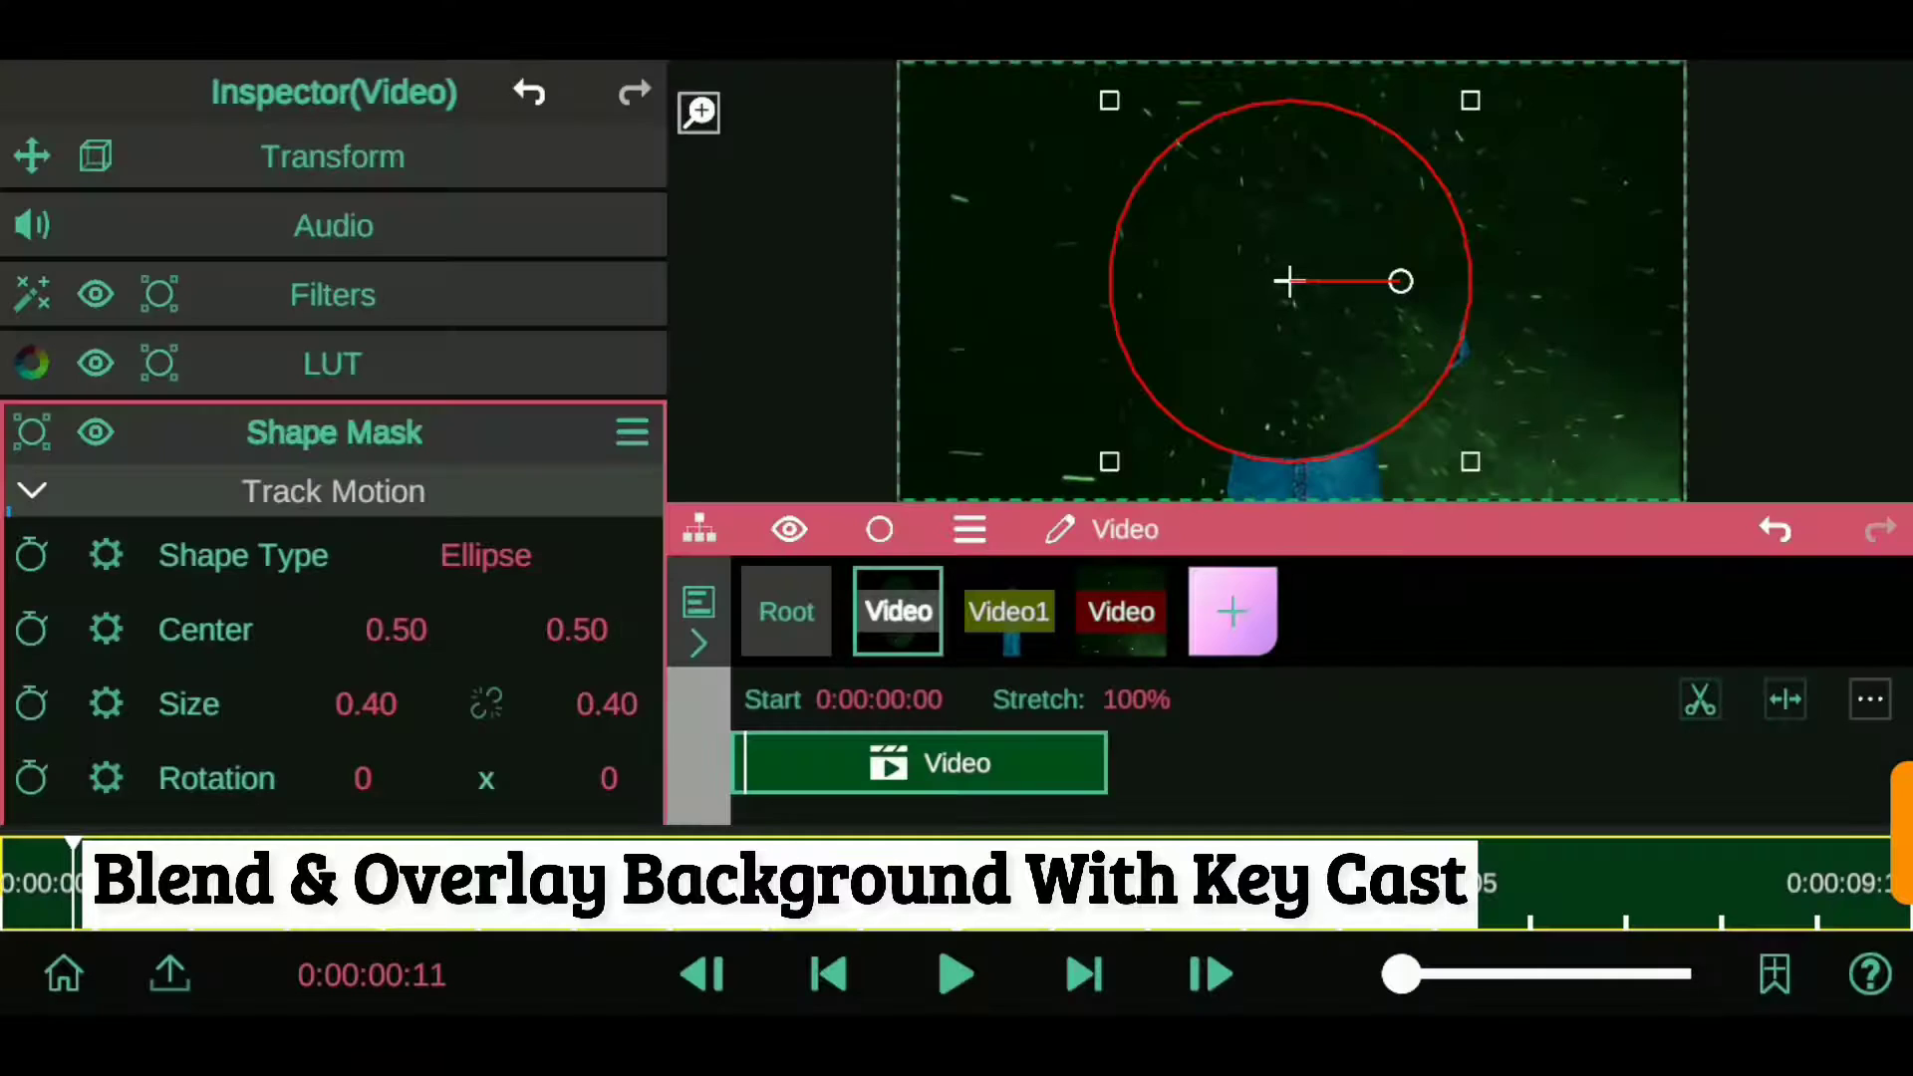
click(485, 555)
click(333, 417)
- Set the linear mask to Rotation 89, Blur 0.90 and Center X 0.37
drag(628, 586, 625, 323)
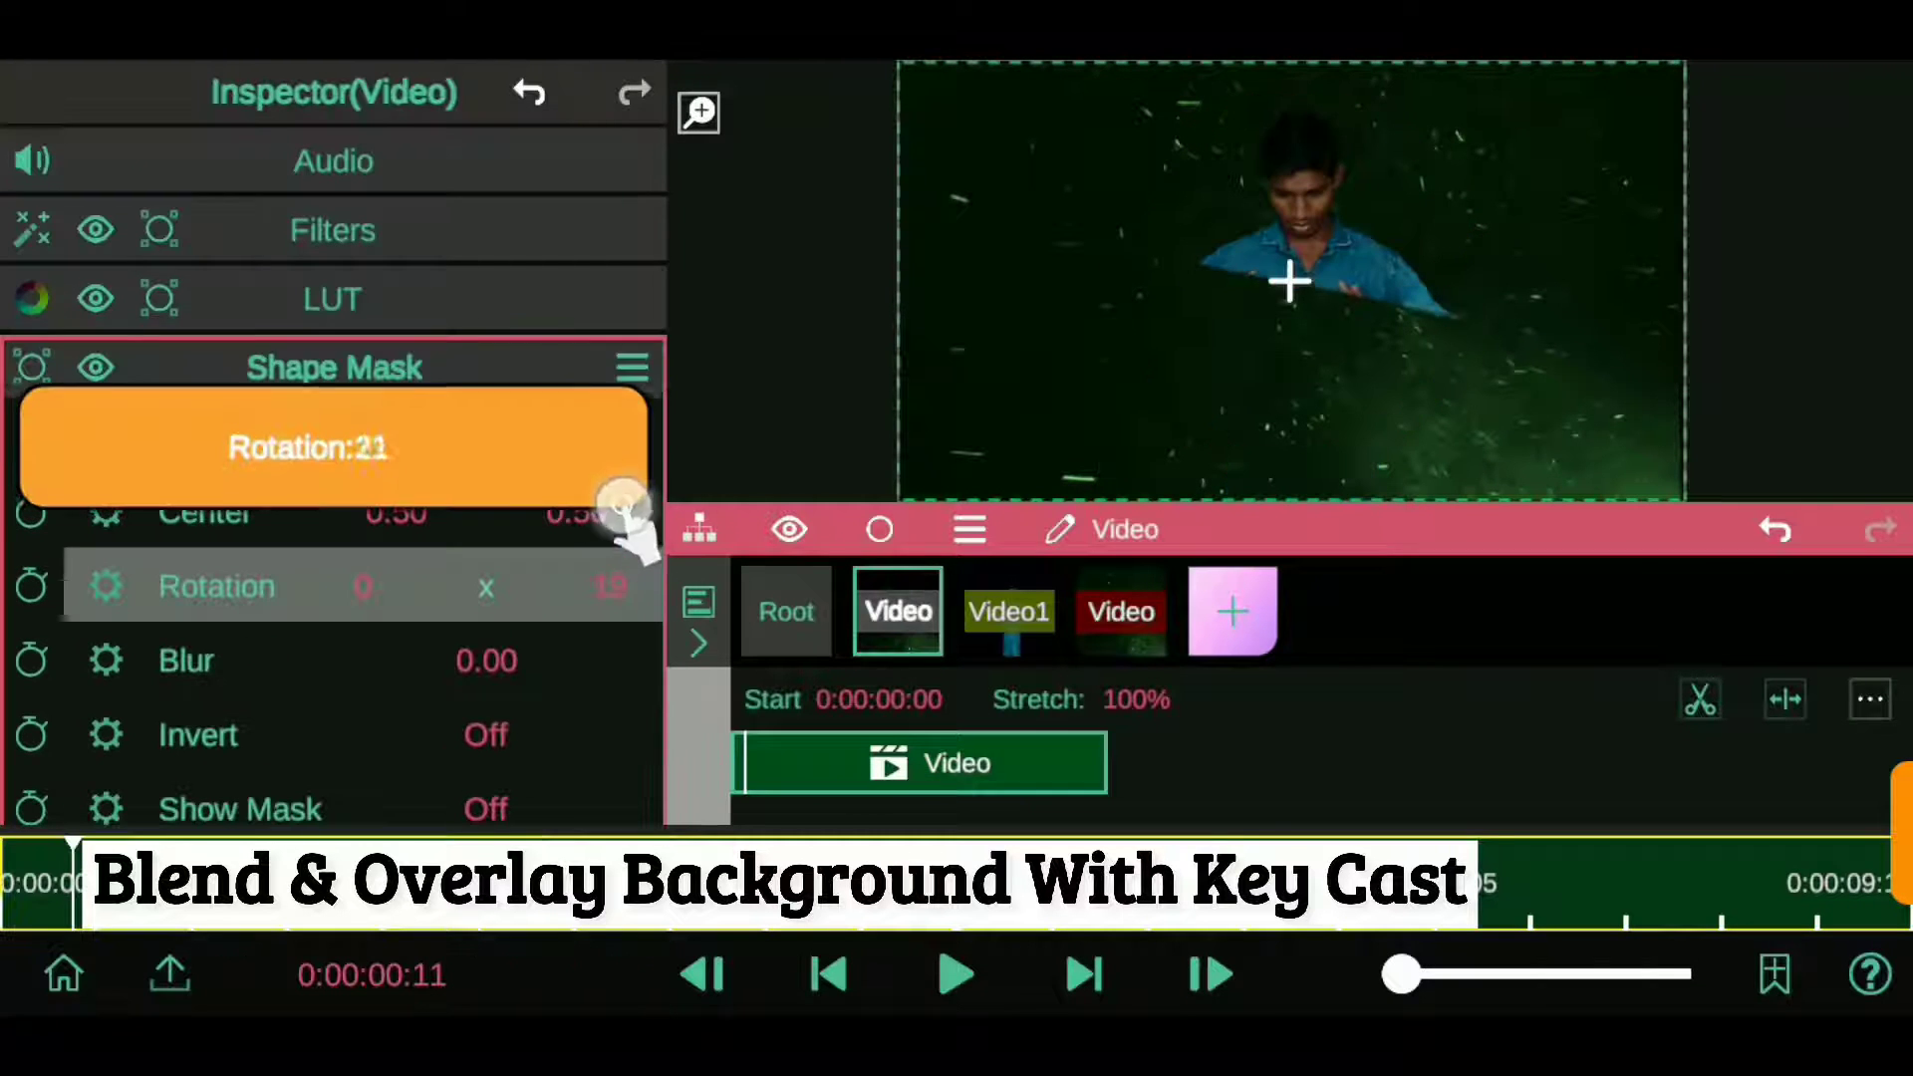
drag(389, 508, 299, 500)
scroll(333, 478, down, 2)
drag(485, 560, 453, 255)
click(333, 265)
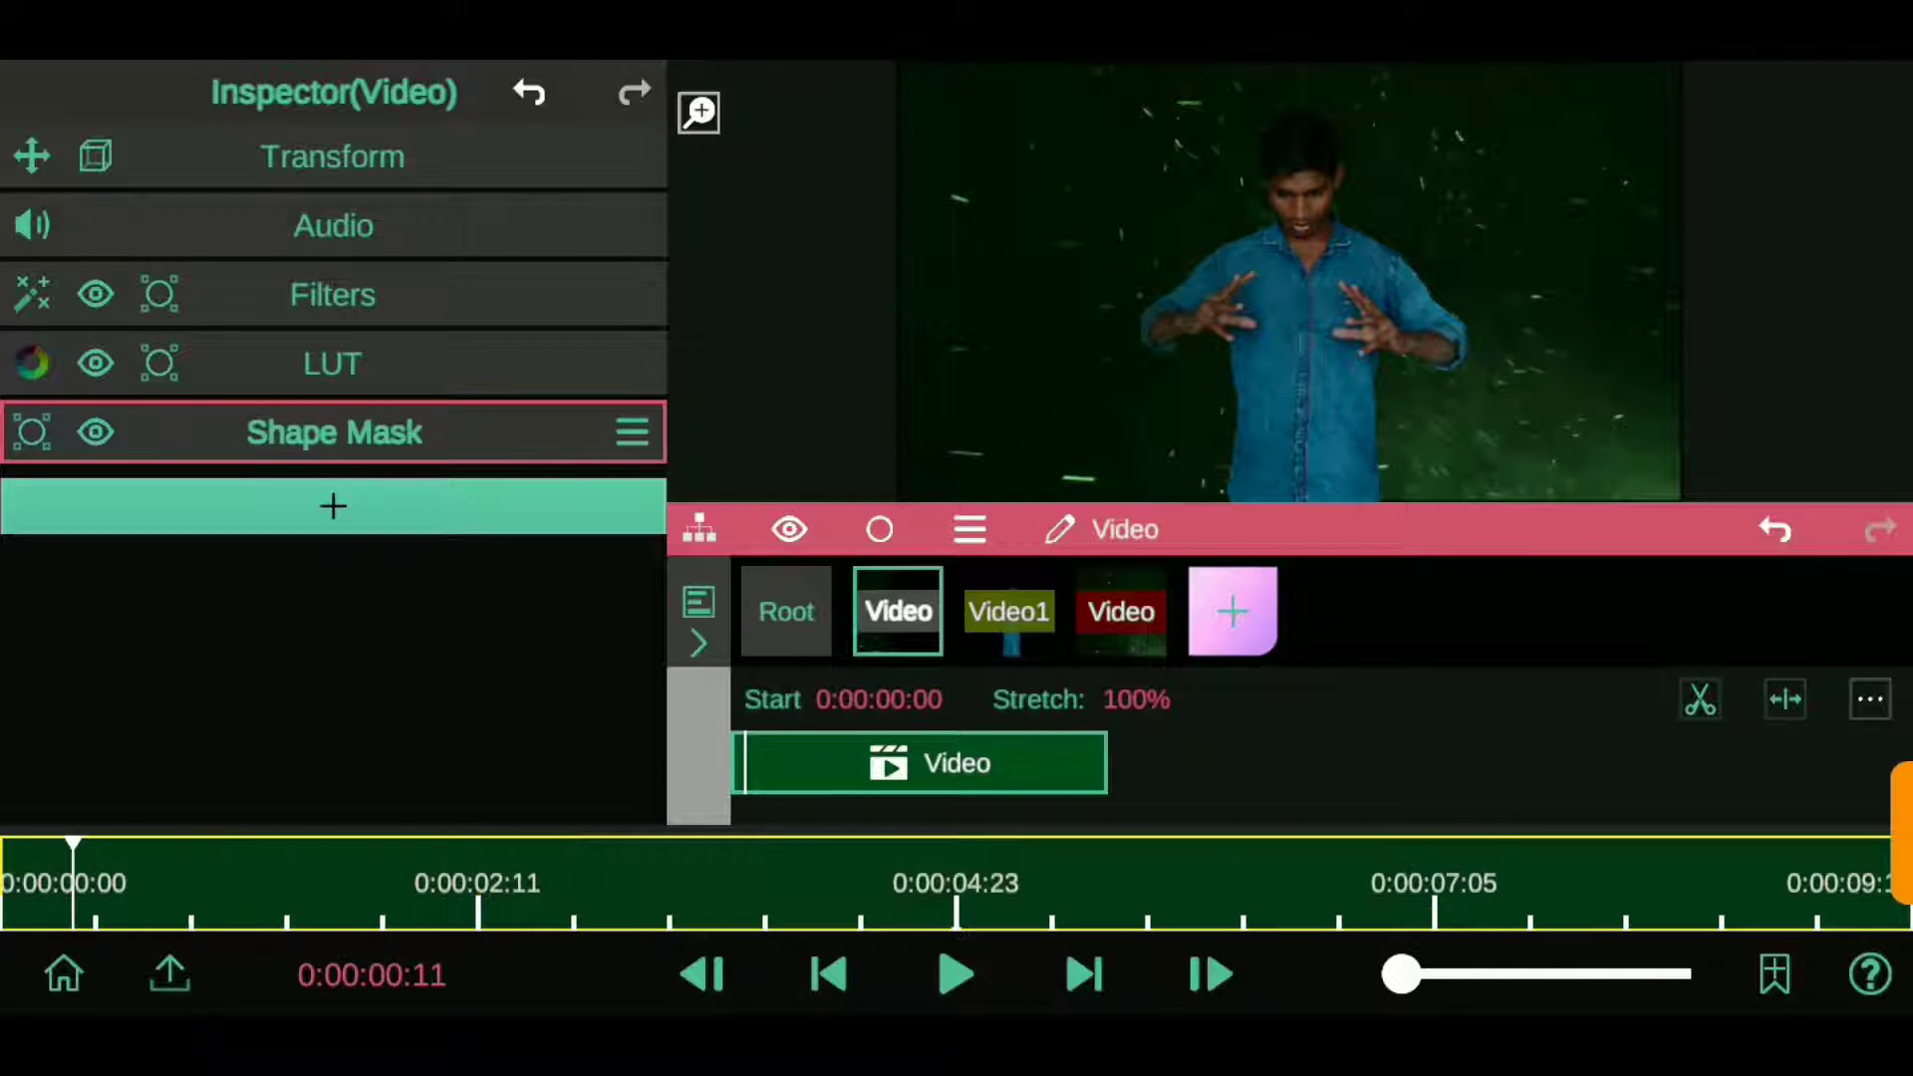
click(333, 431)
drag(393, 559, 384, 560)
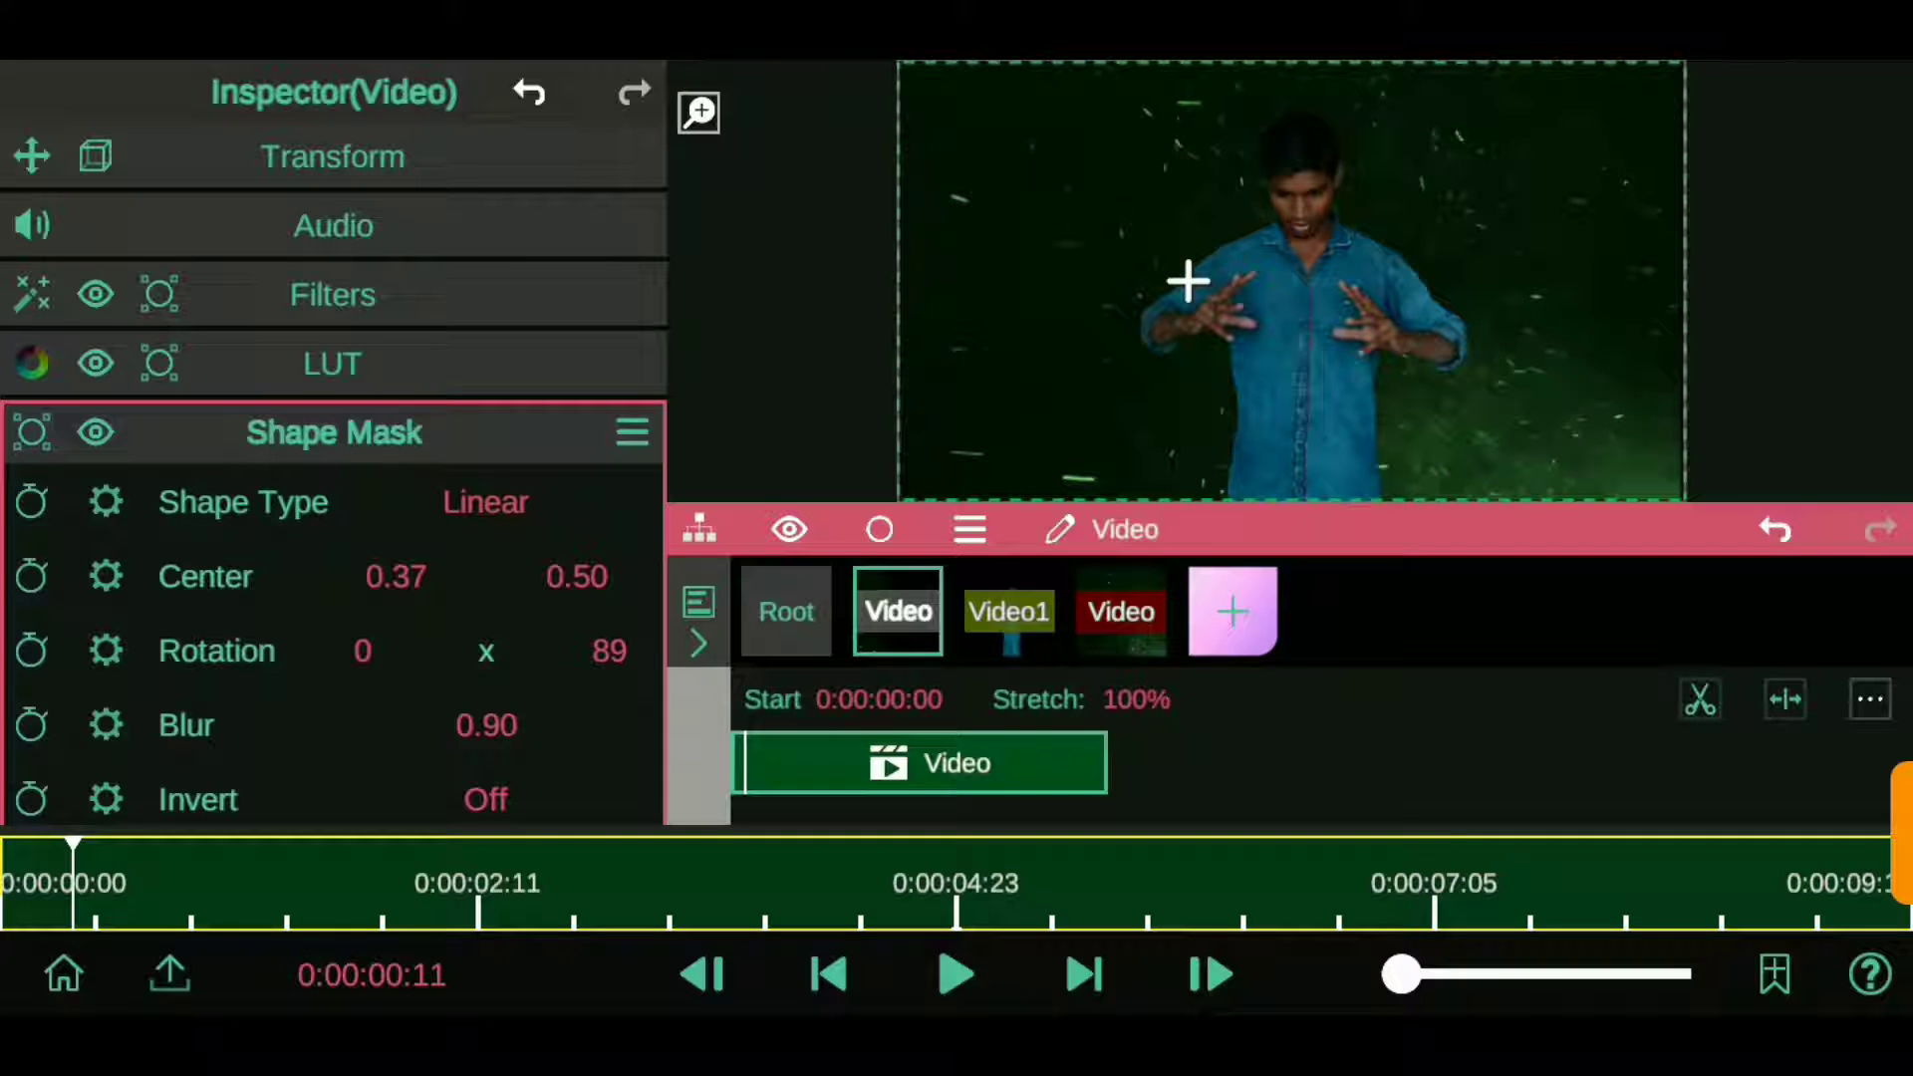
- Import the green glow clip from the Root settings as a new Video3 layer
click(786, 611)
drag(697, 769, 696, 725)
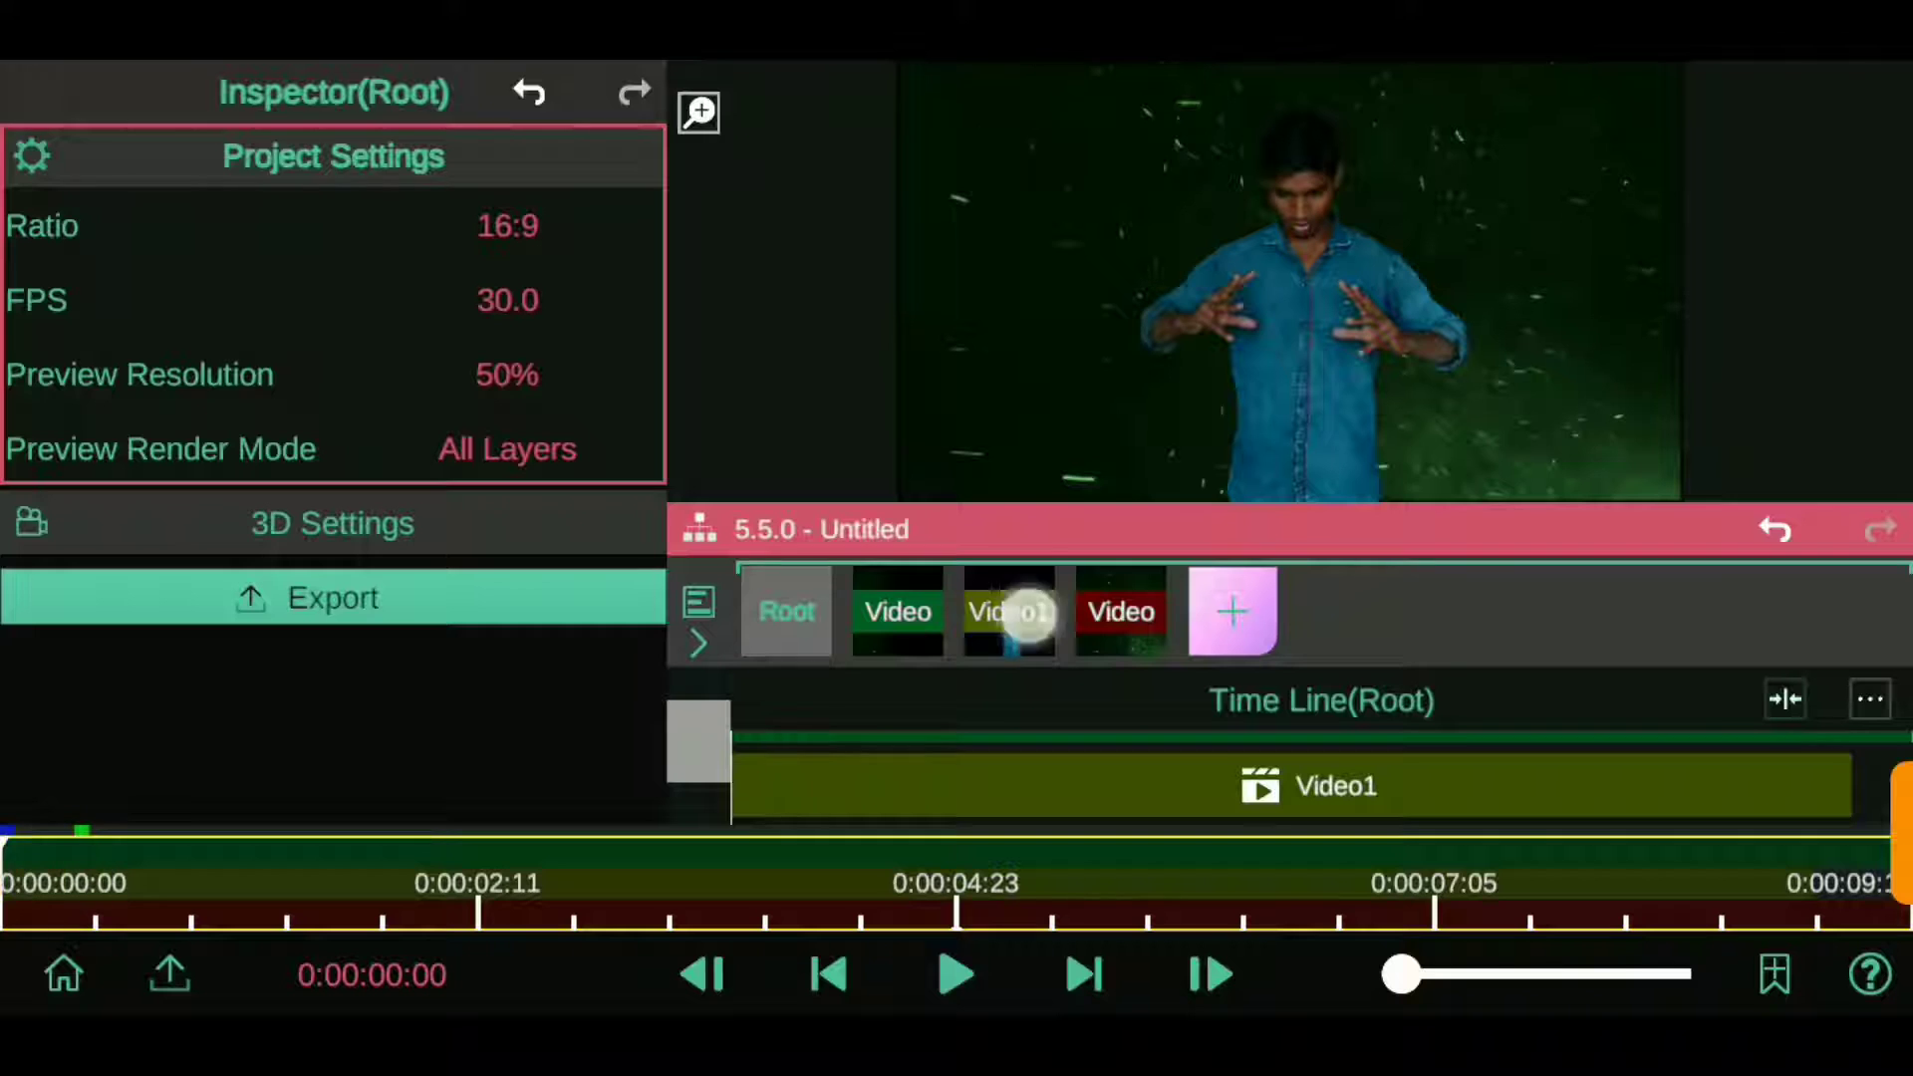
click(1028, 612)
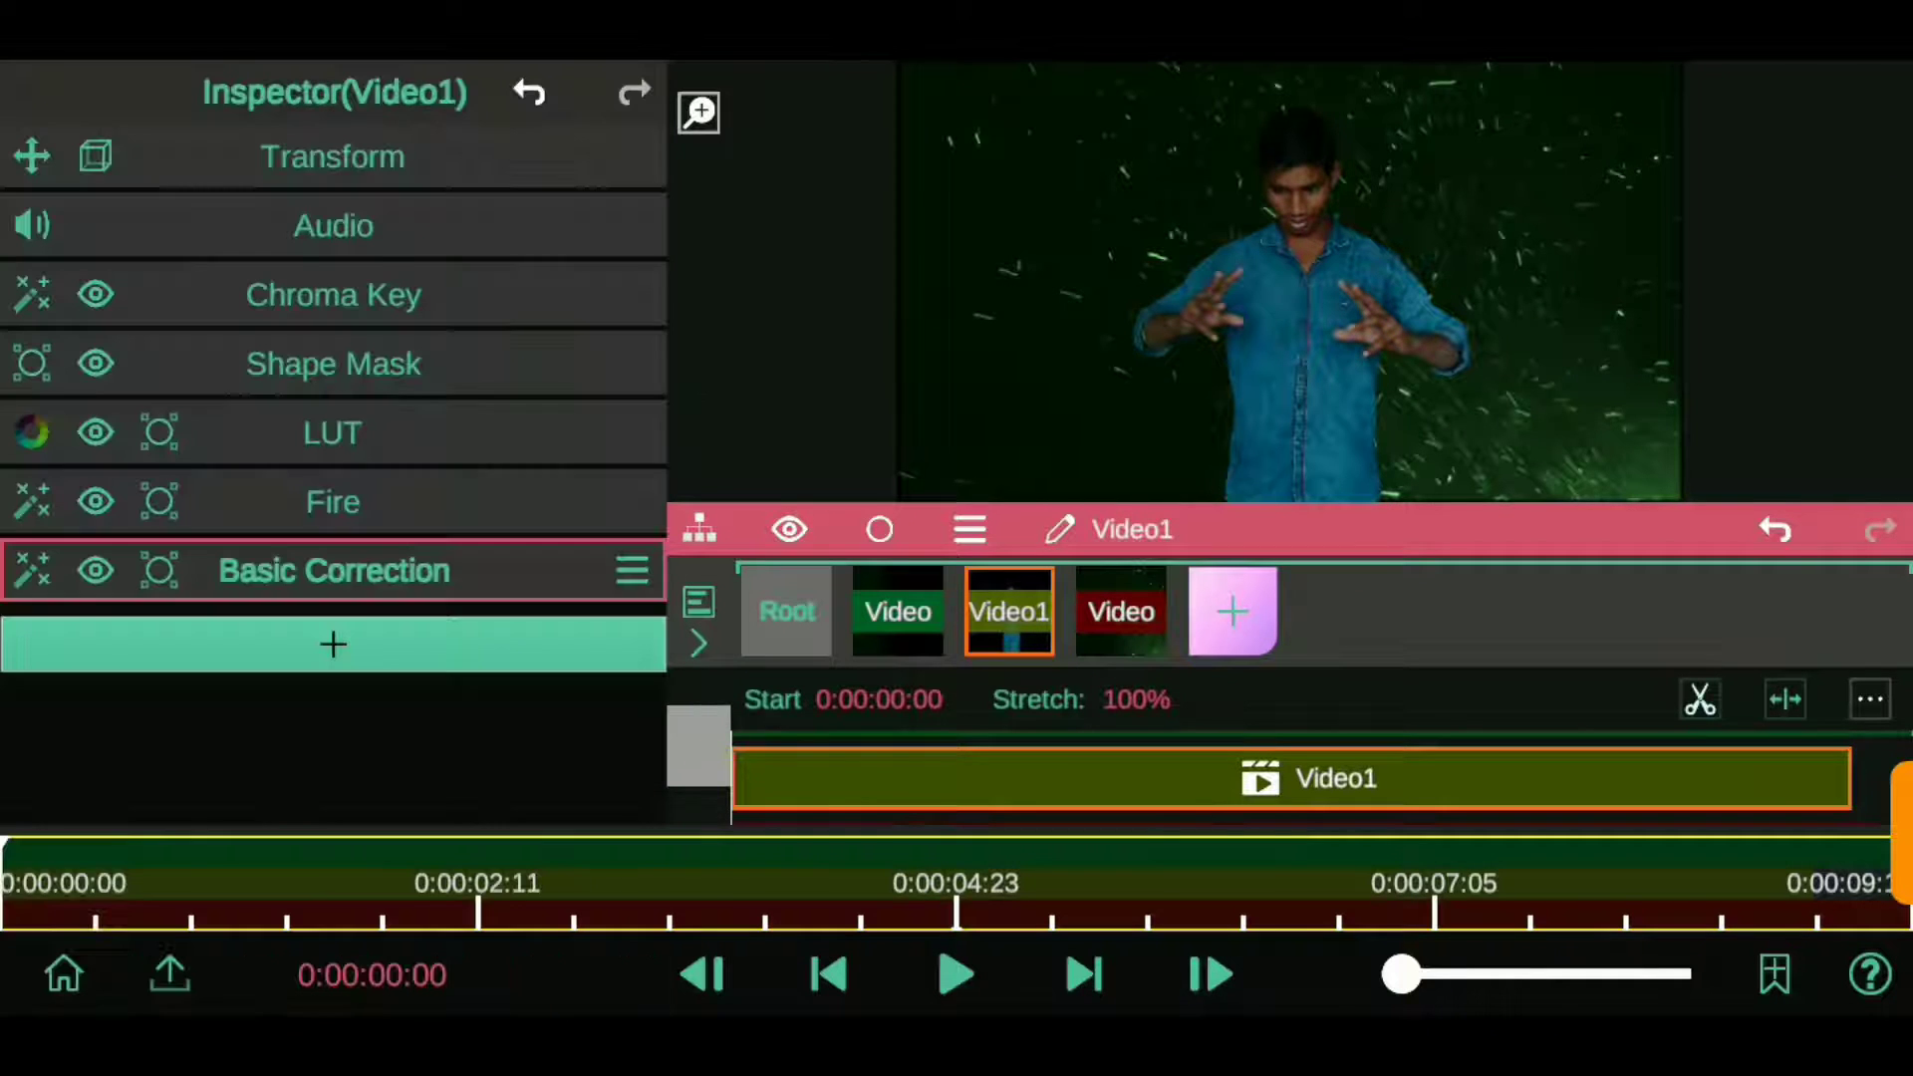
click(1235, 618)
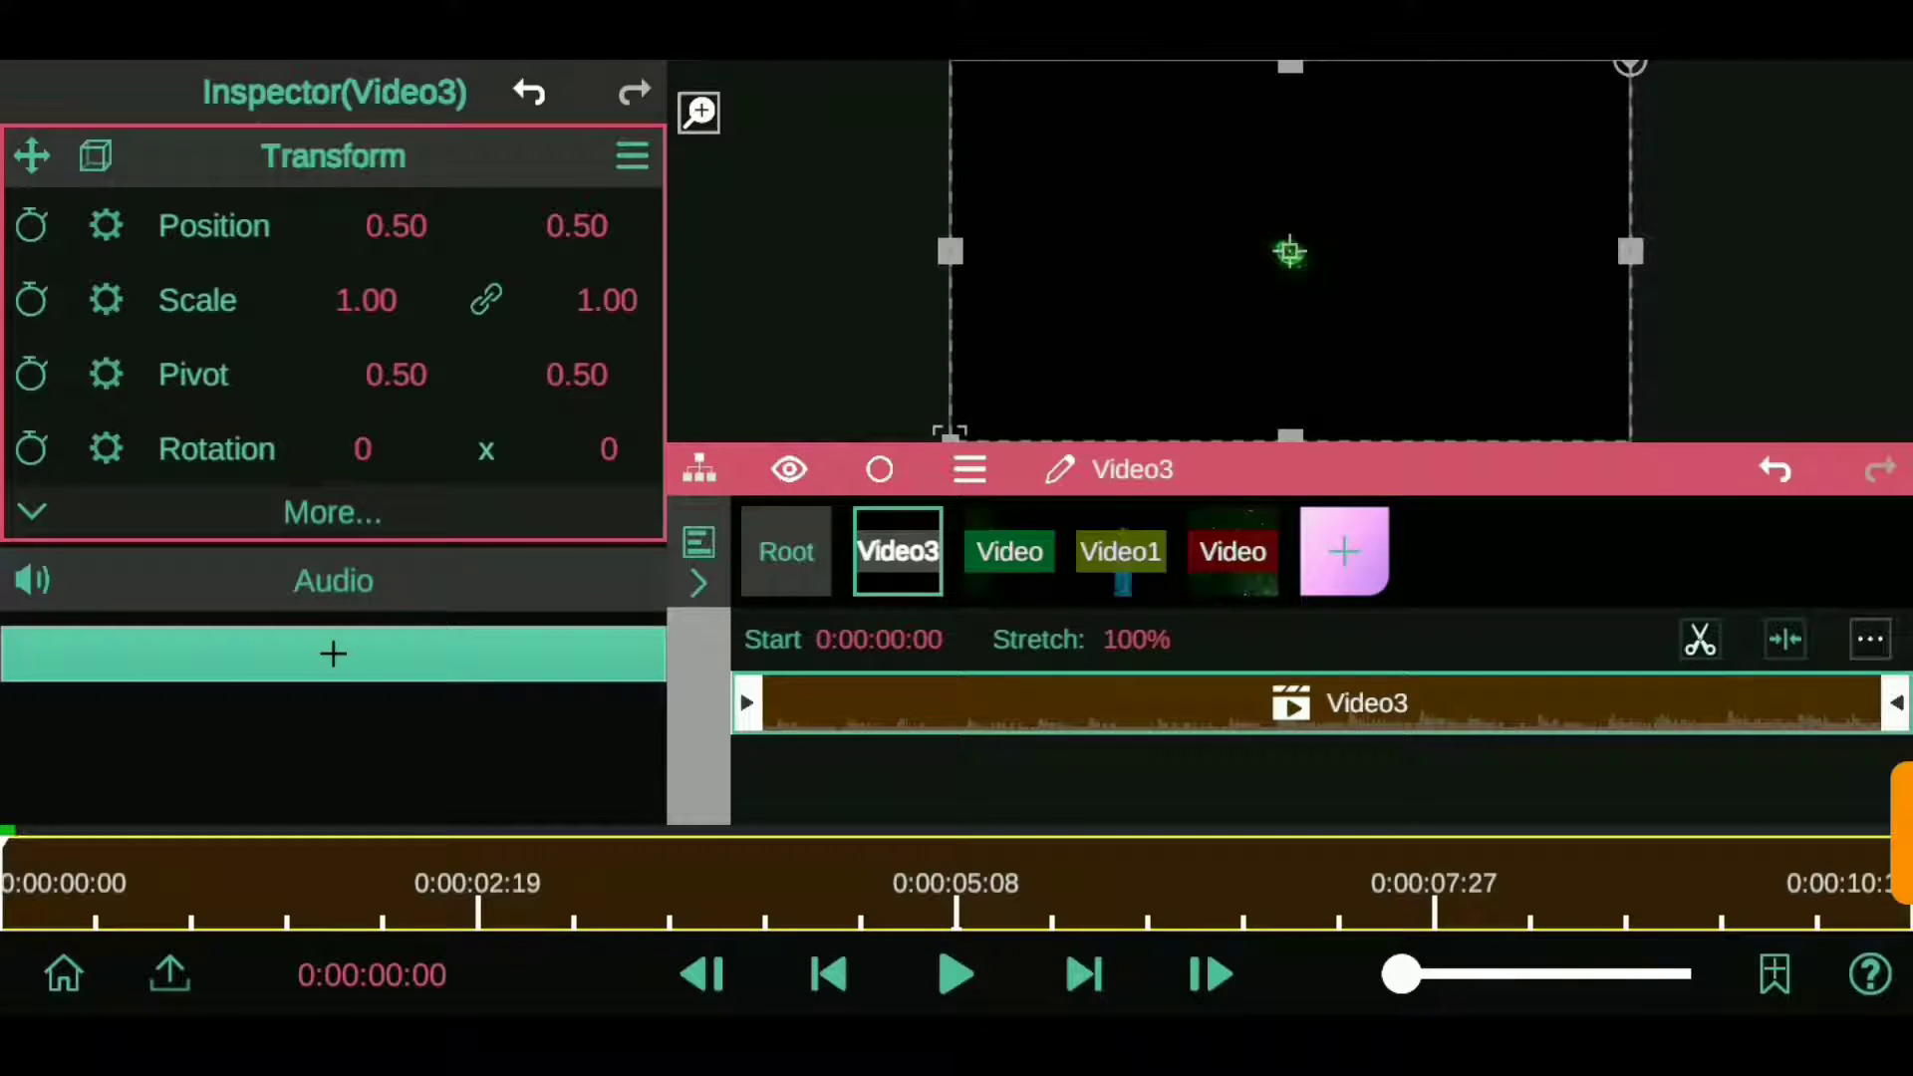
click(787, 551)
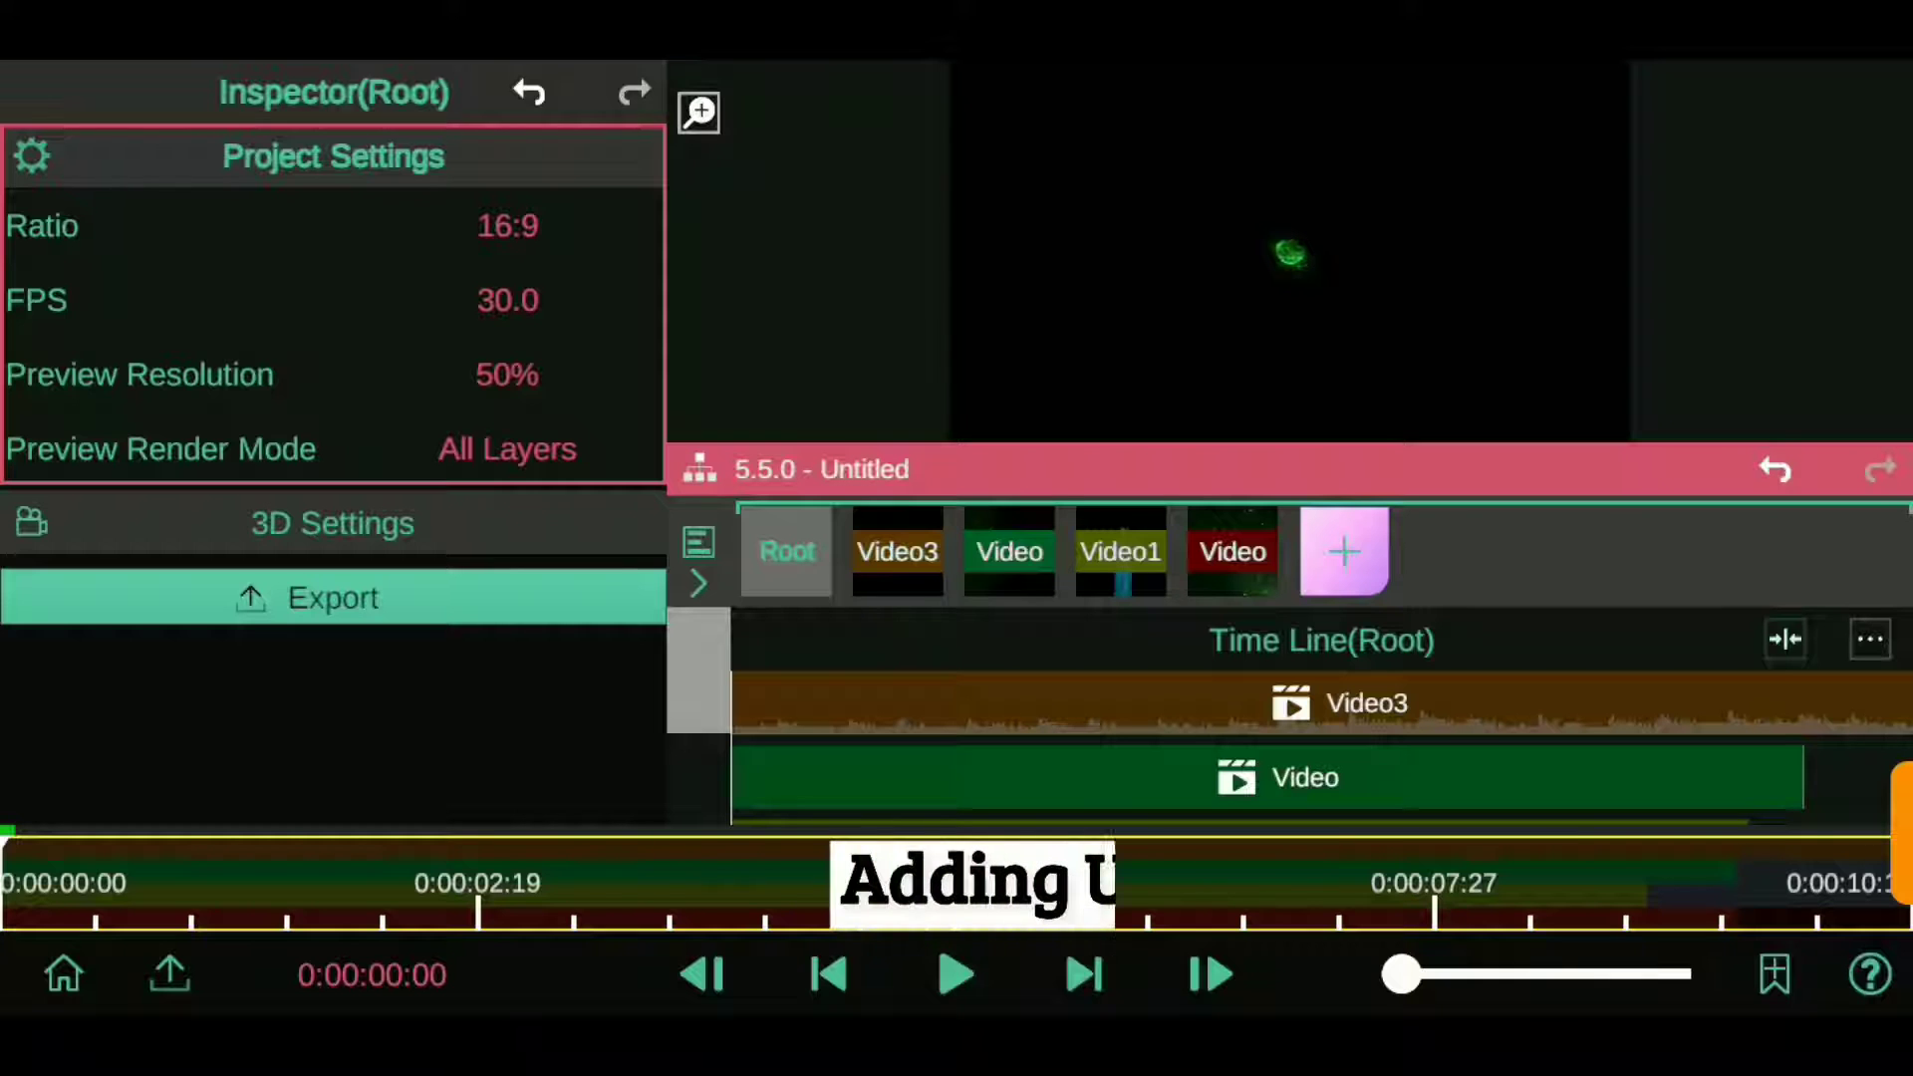
- Add Blending & Opacity to Video3 and set its blend mode to Screen
click(897, 551)
click(333, 650)
click(333, 175)
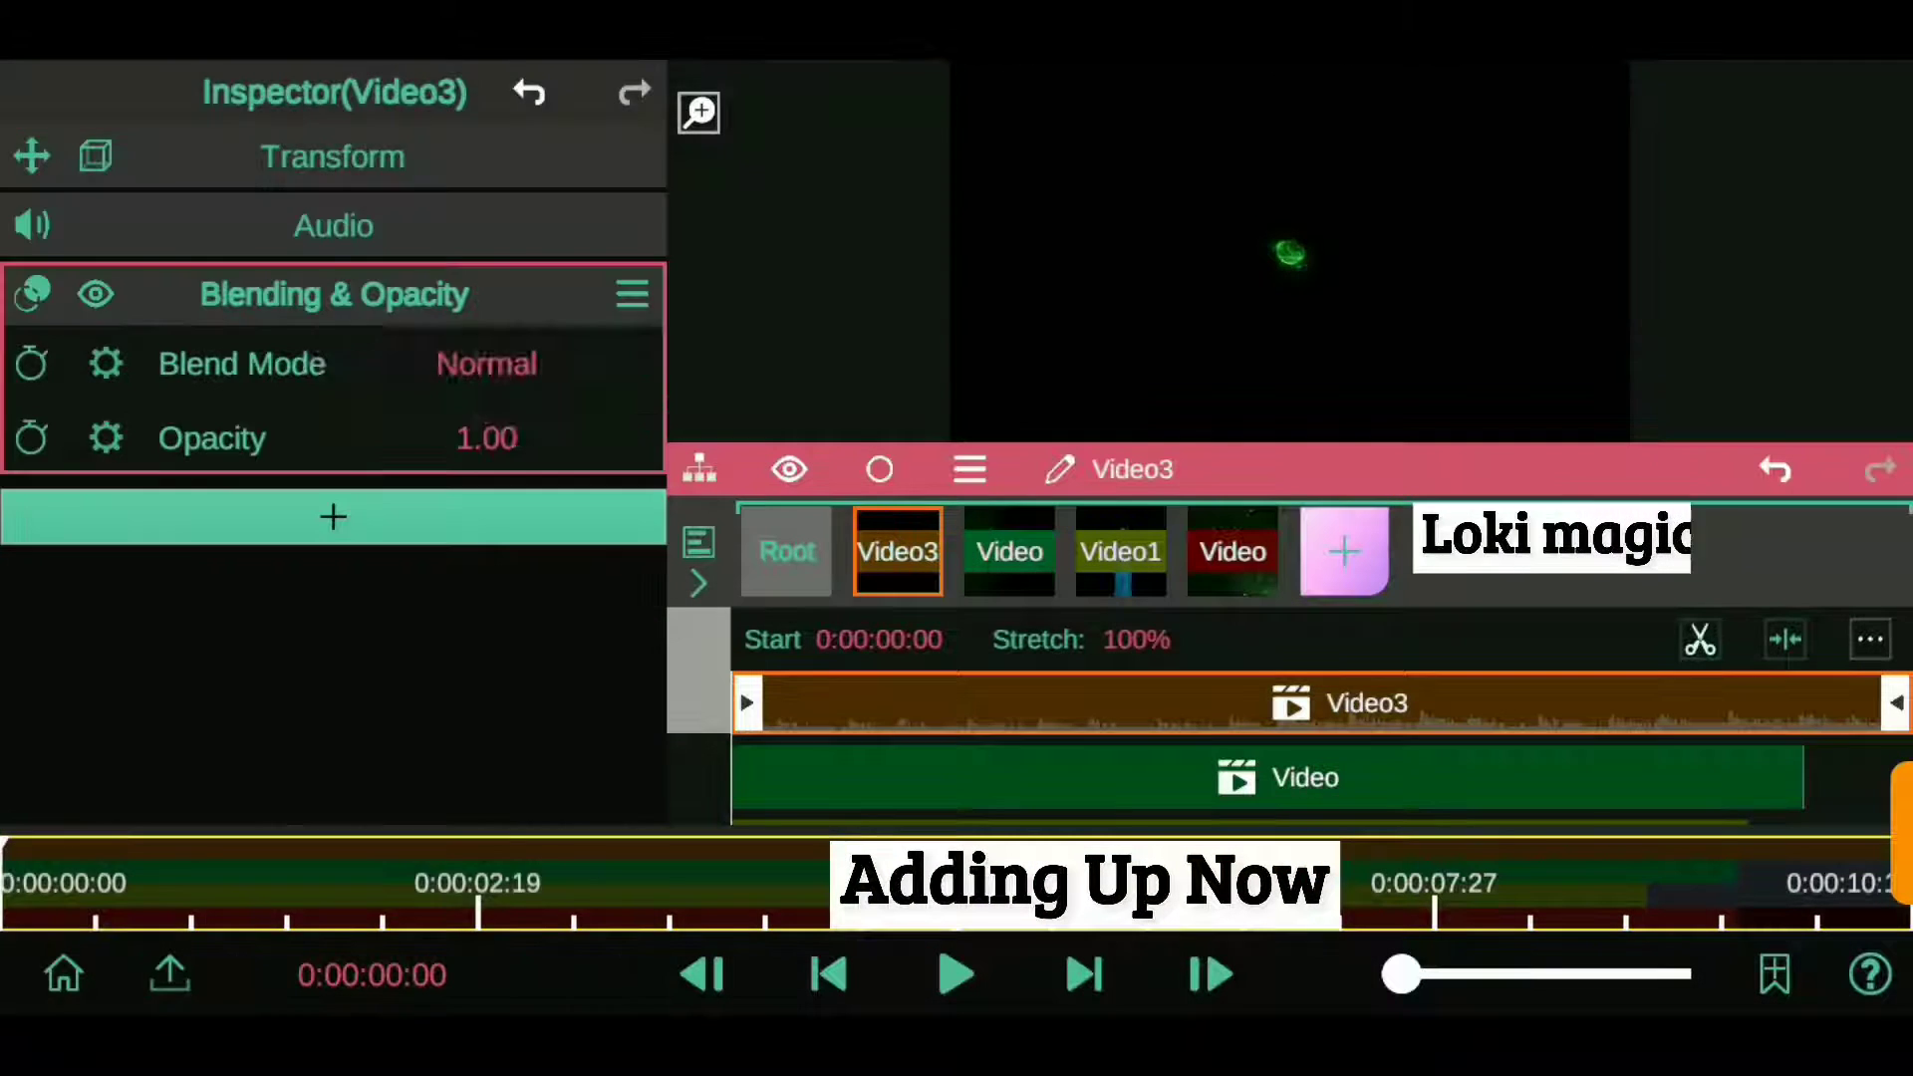
click(487, 363)
click(269, 811)
click(486, 363)
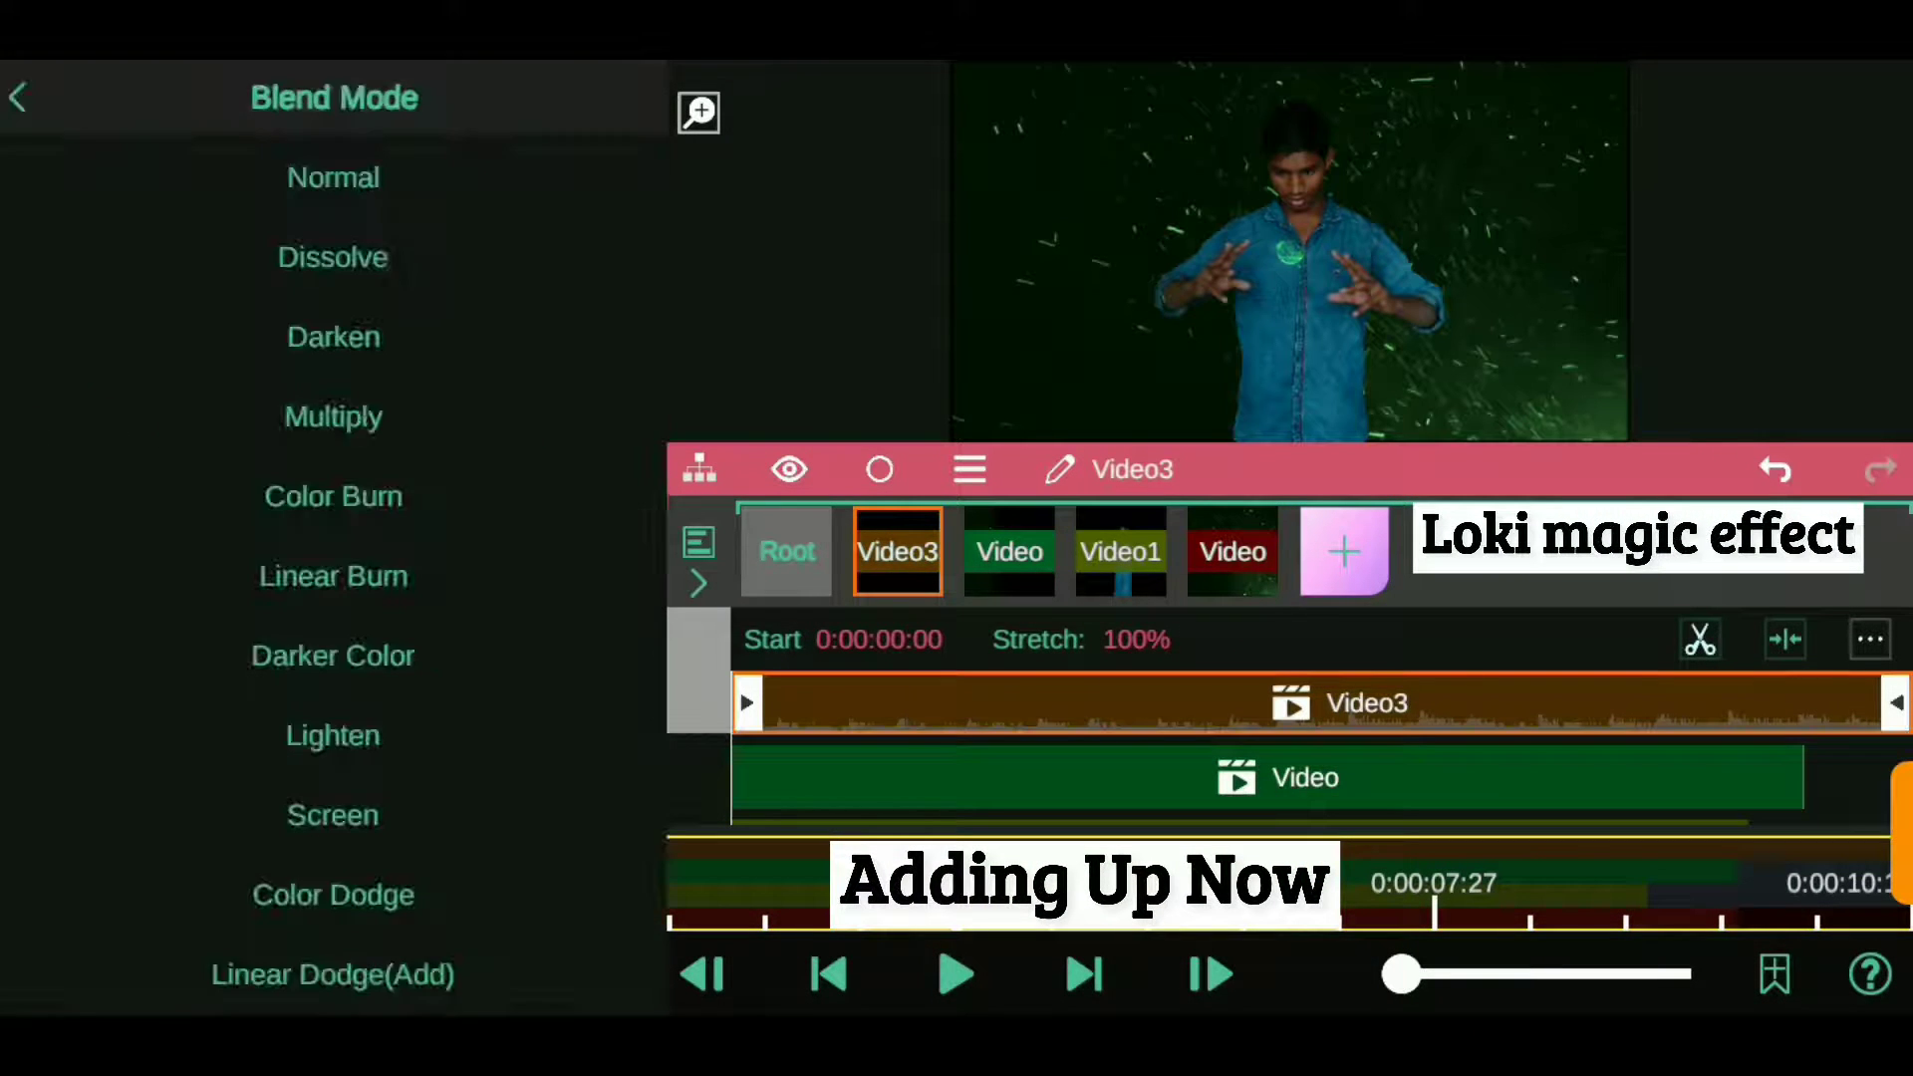
click(440, 363)
- Enlarge the energy ball to Scale 1.59 and preview it
click(291, 154)
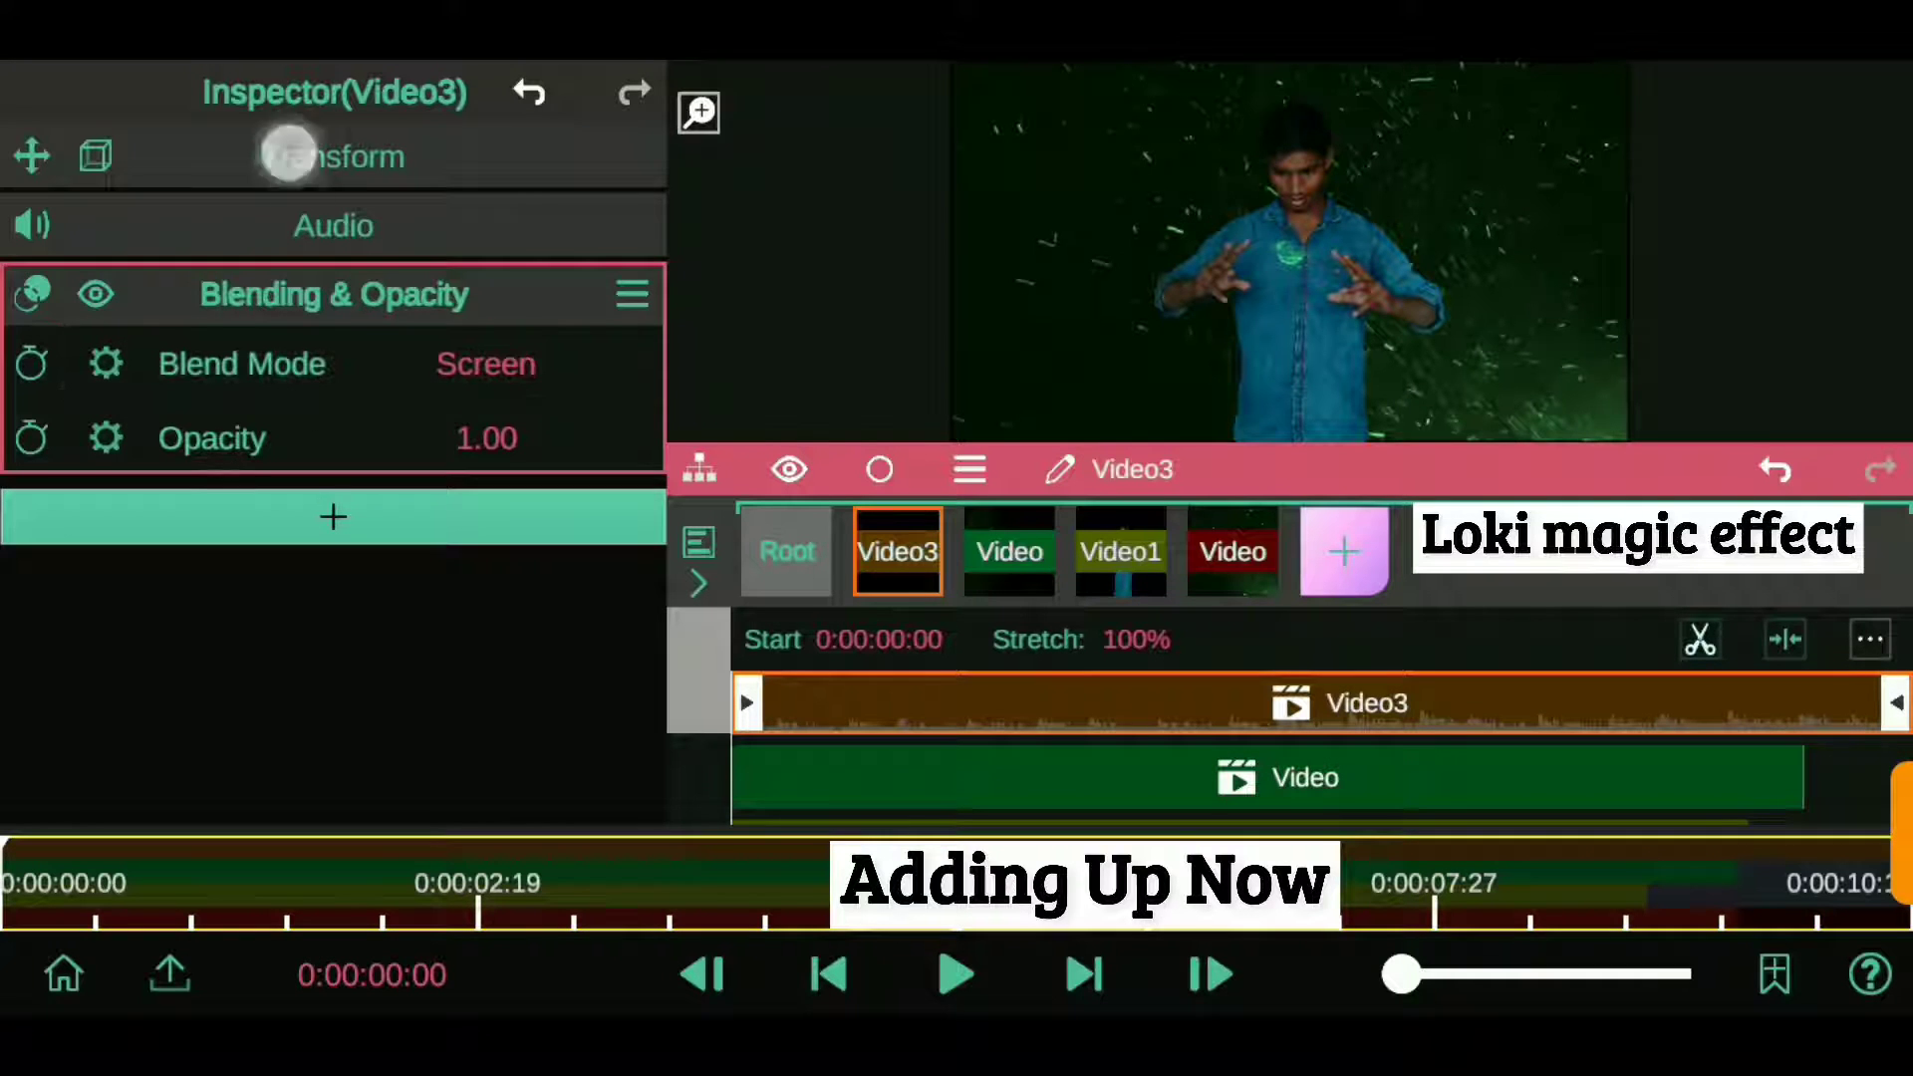
click(598, 314)
drag(365, 300, 359, 229)
click(1201, 975)
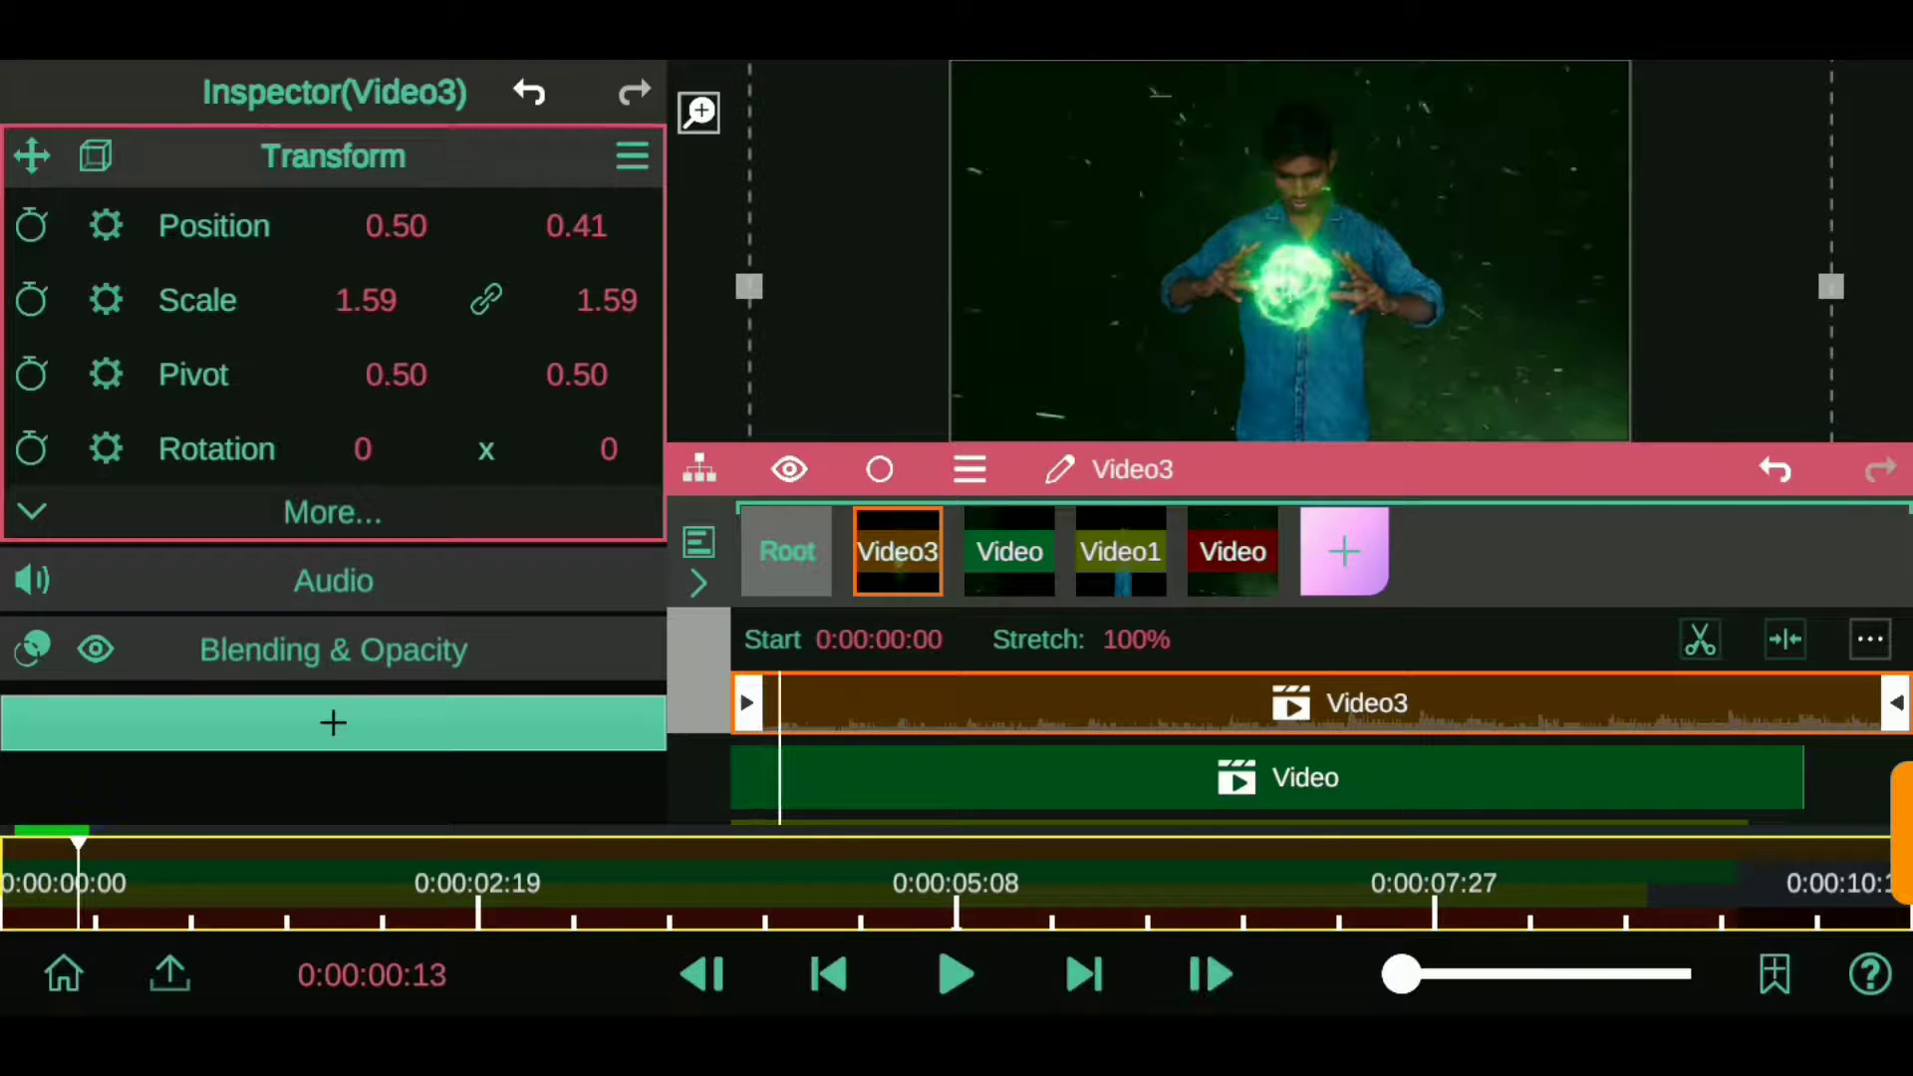
- Drop Video3's opacity to 0 and enable keyframing on it
click(334, 650)
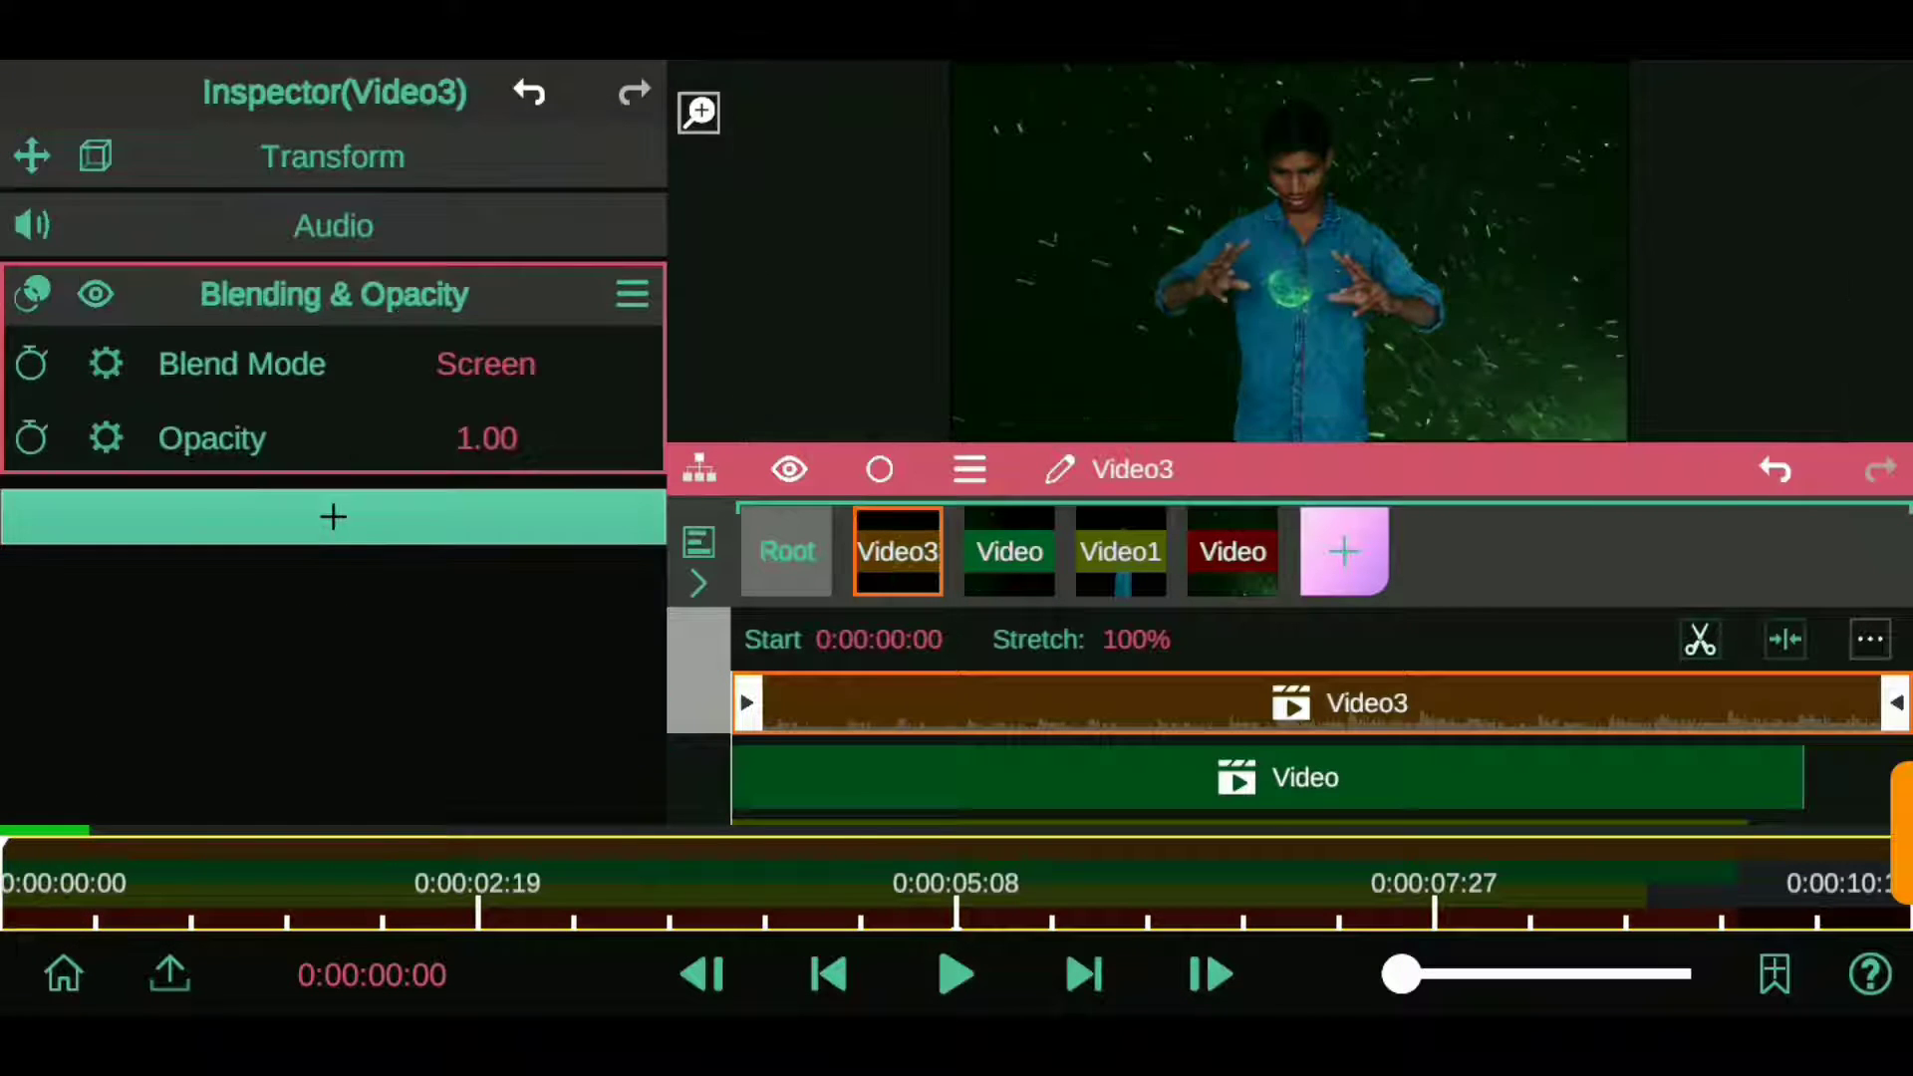
drag(486, 438, 469, 546)
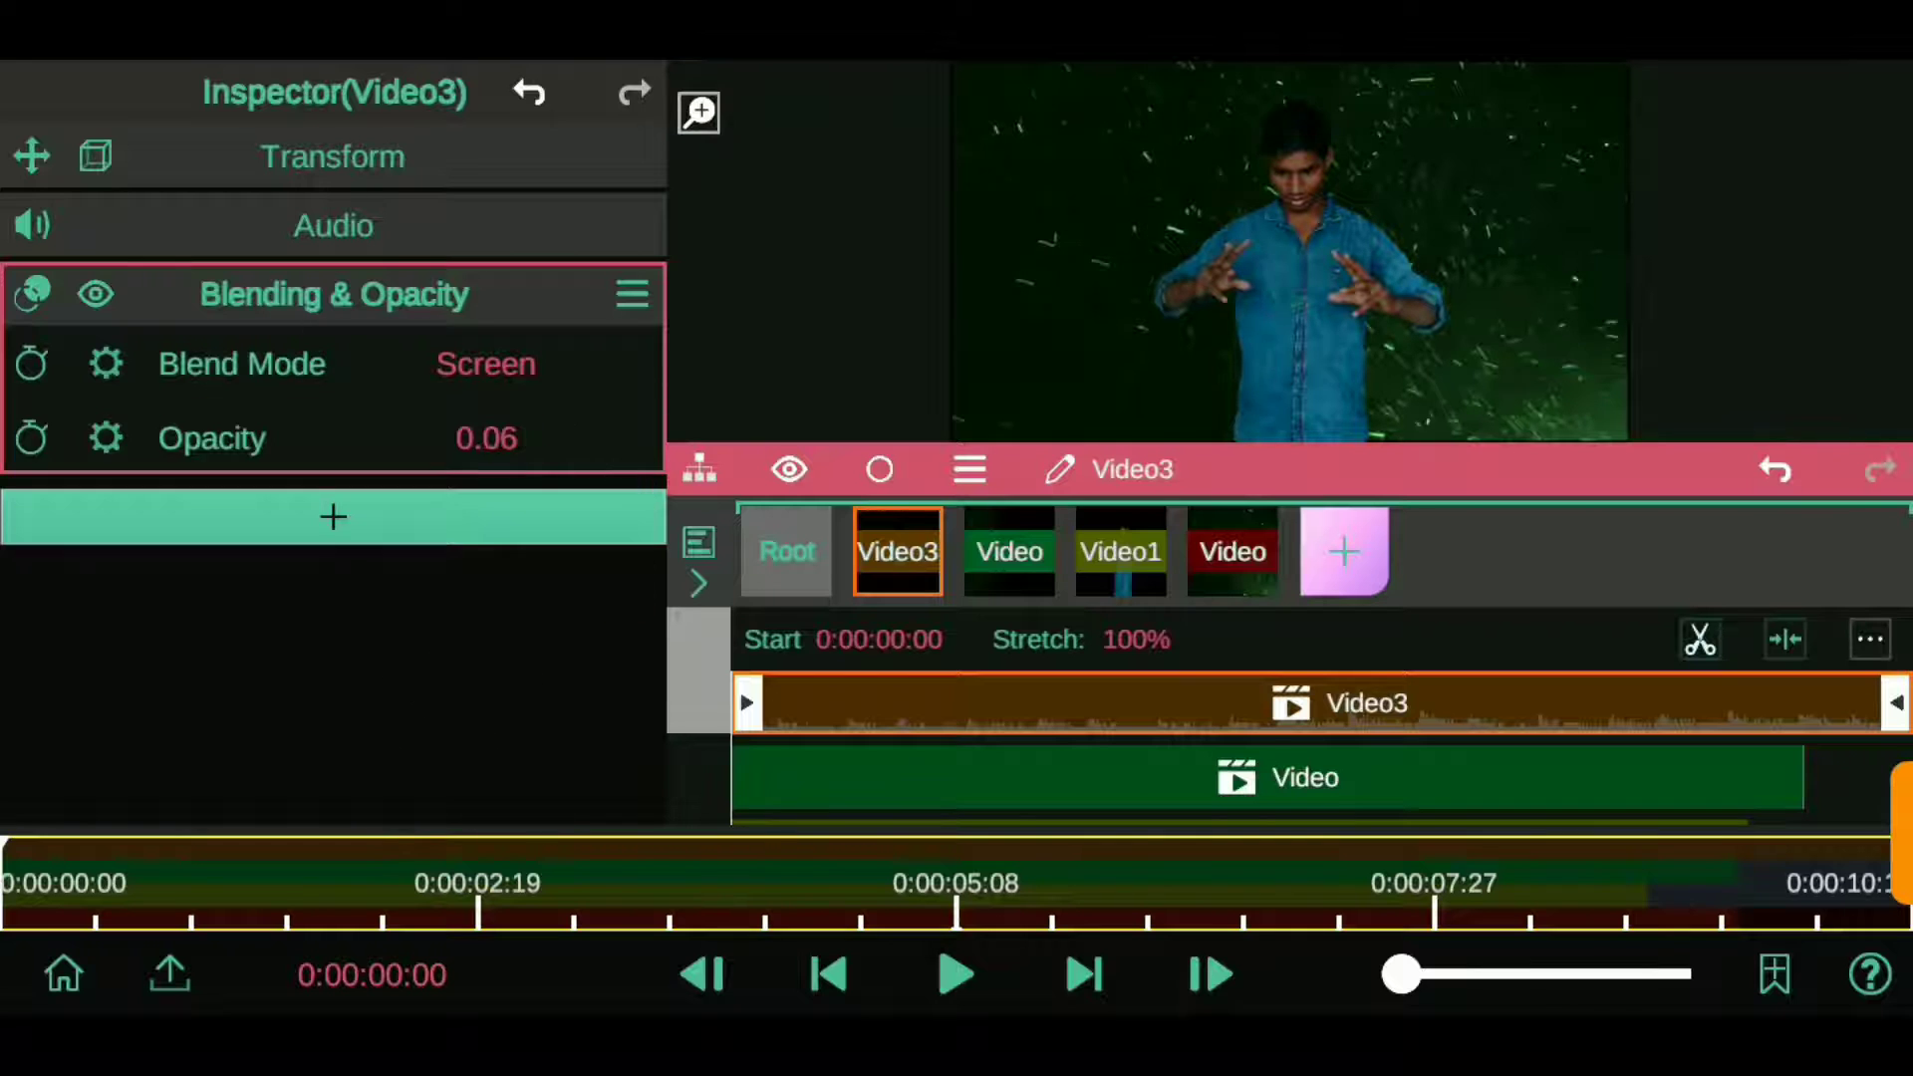
click(47, 406)
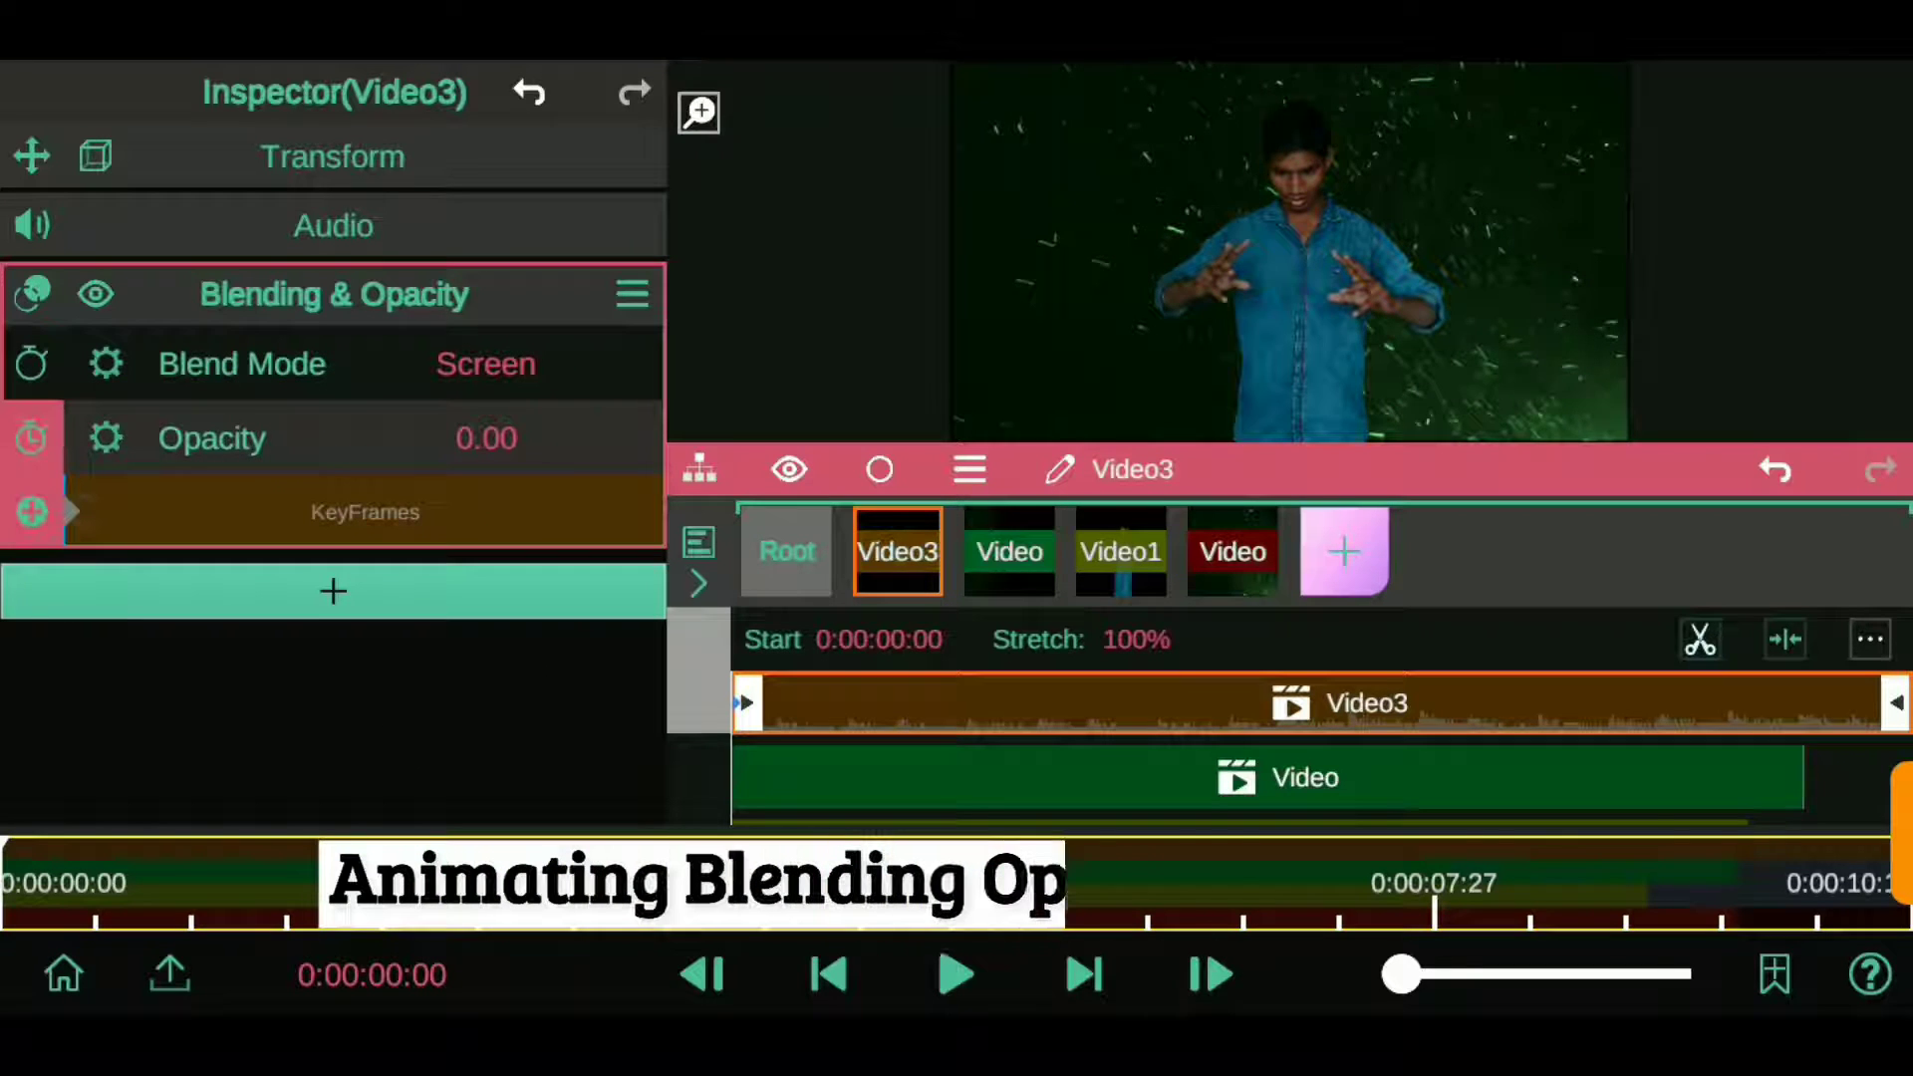
- At frame 9, raise Video3's opacity to 1.00, adding a second keyframe
click(1211, 974)
click(483, 428)
mouse_move(483, 428)
mouse_down()
mouse_move(475, 301)
mouse_move(372, 333)
mouse_up()
click(333, 156)
click(333, 649)
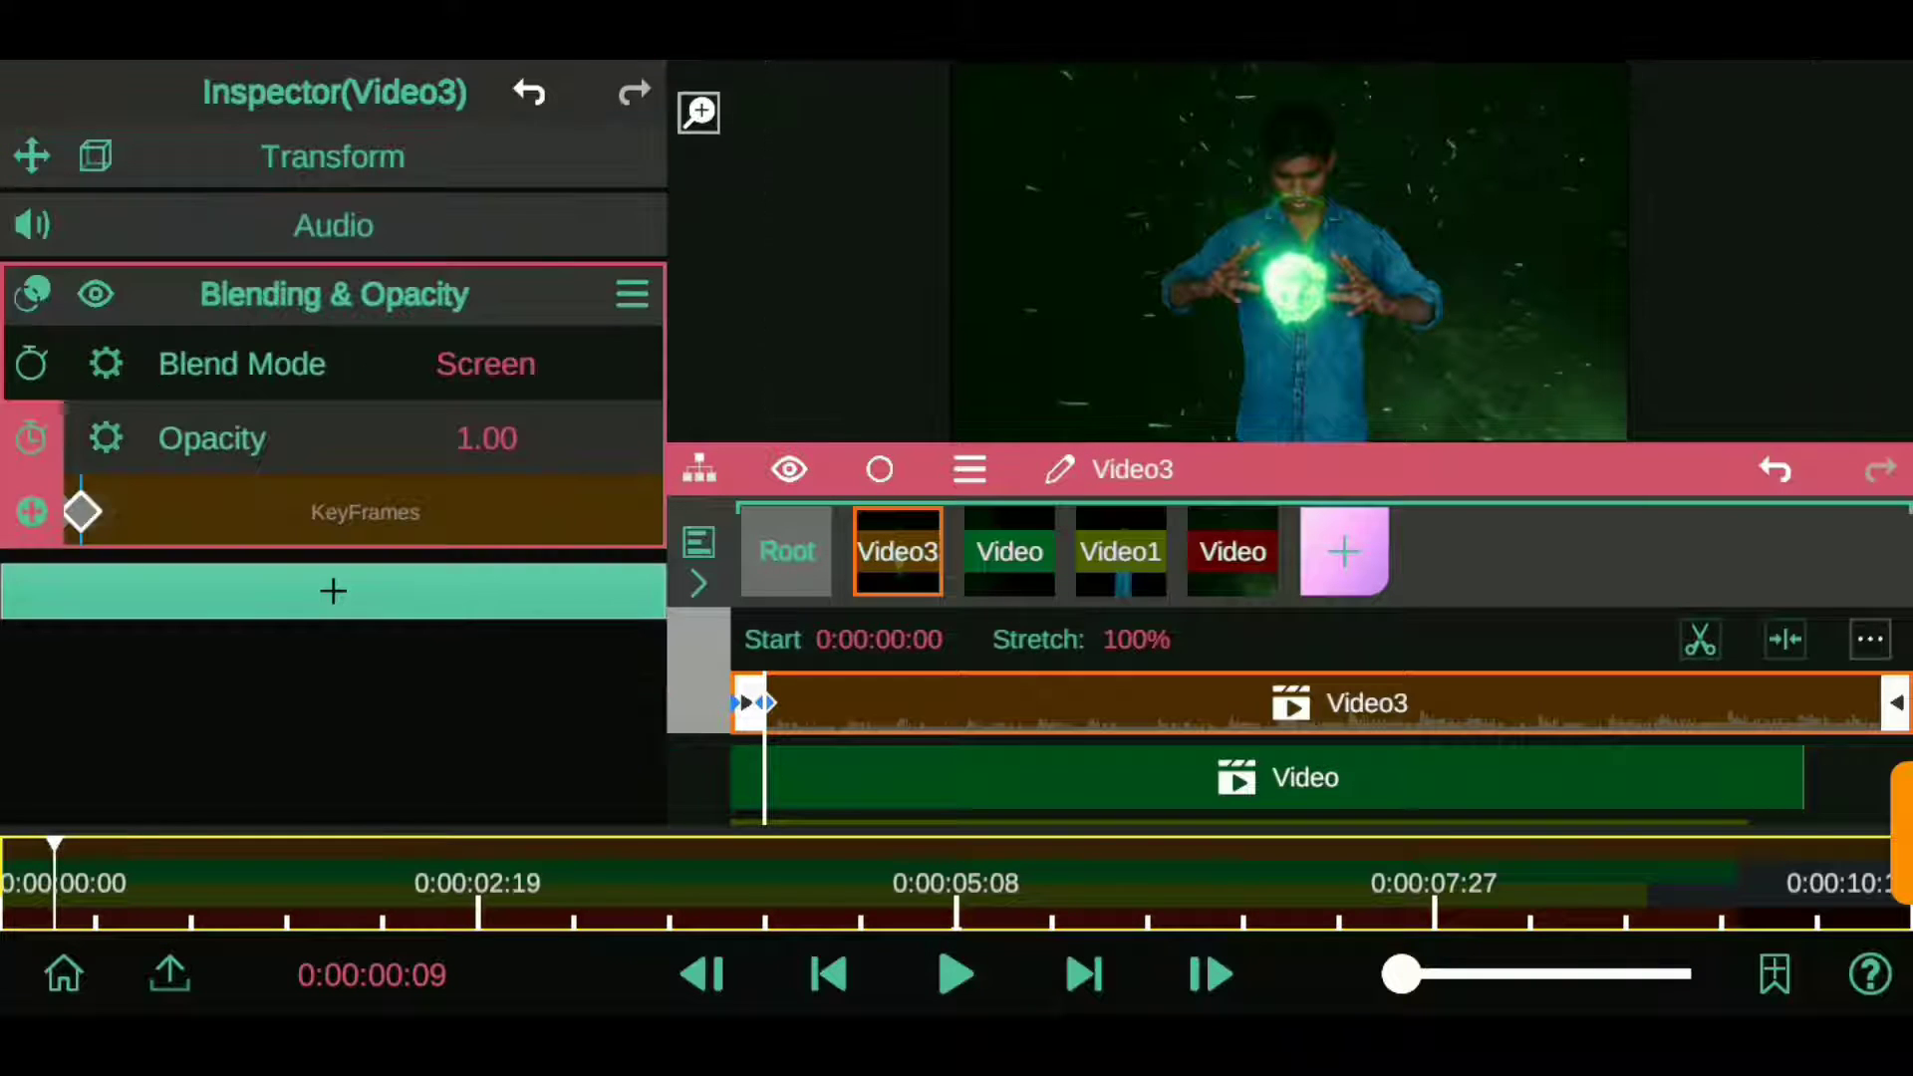
- Move the full-opacity keyframe nearer the clip start to quicken the fade-in, then play to frame 25
drag(1402, 974, 1555, 973)
click(218, 872)
drag(219, 872, 64, 857)
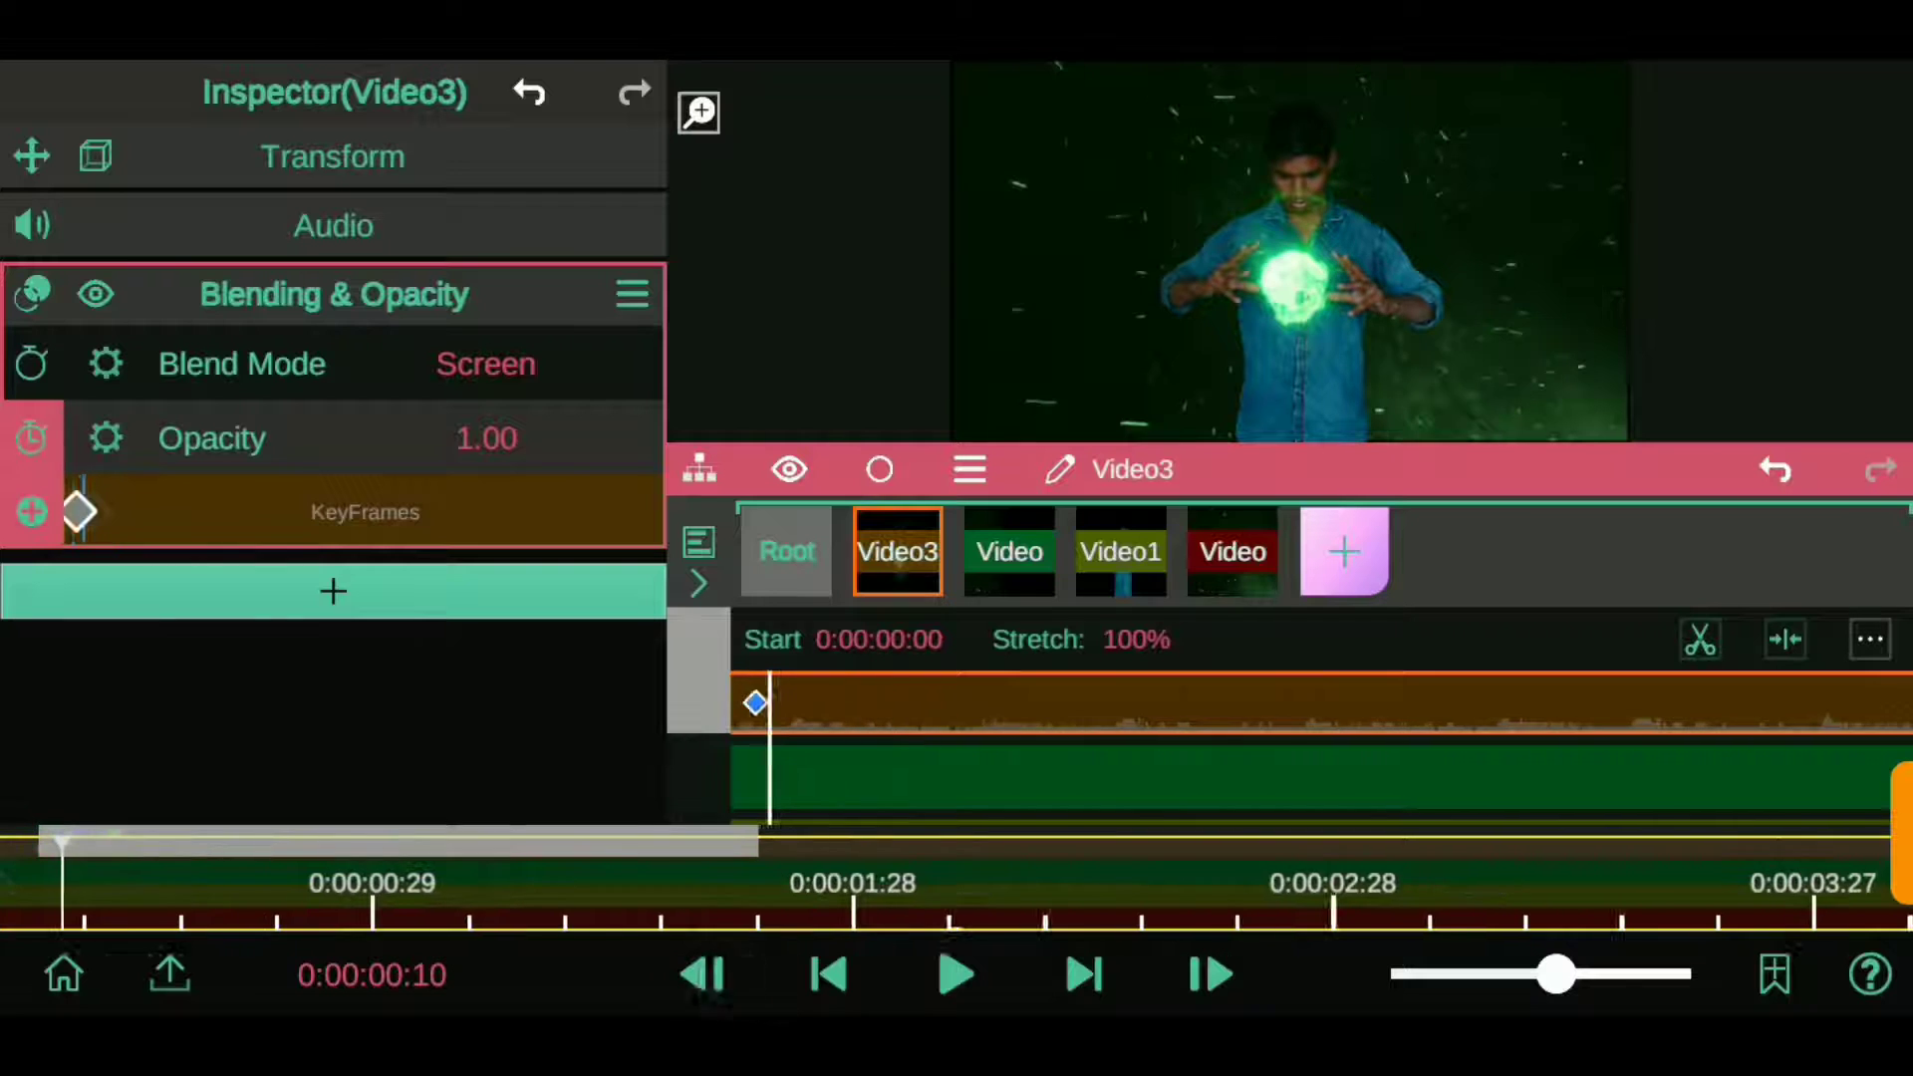
click(721, 975)
drag(1555, 973, 1580, 974)
drag(43, 857, 128, 858)
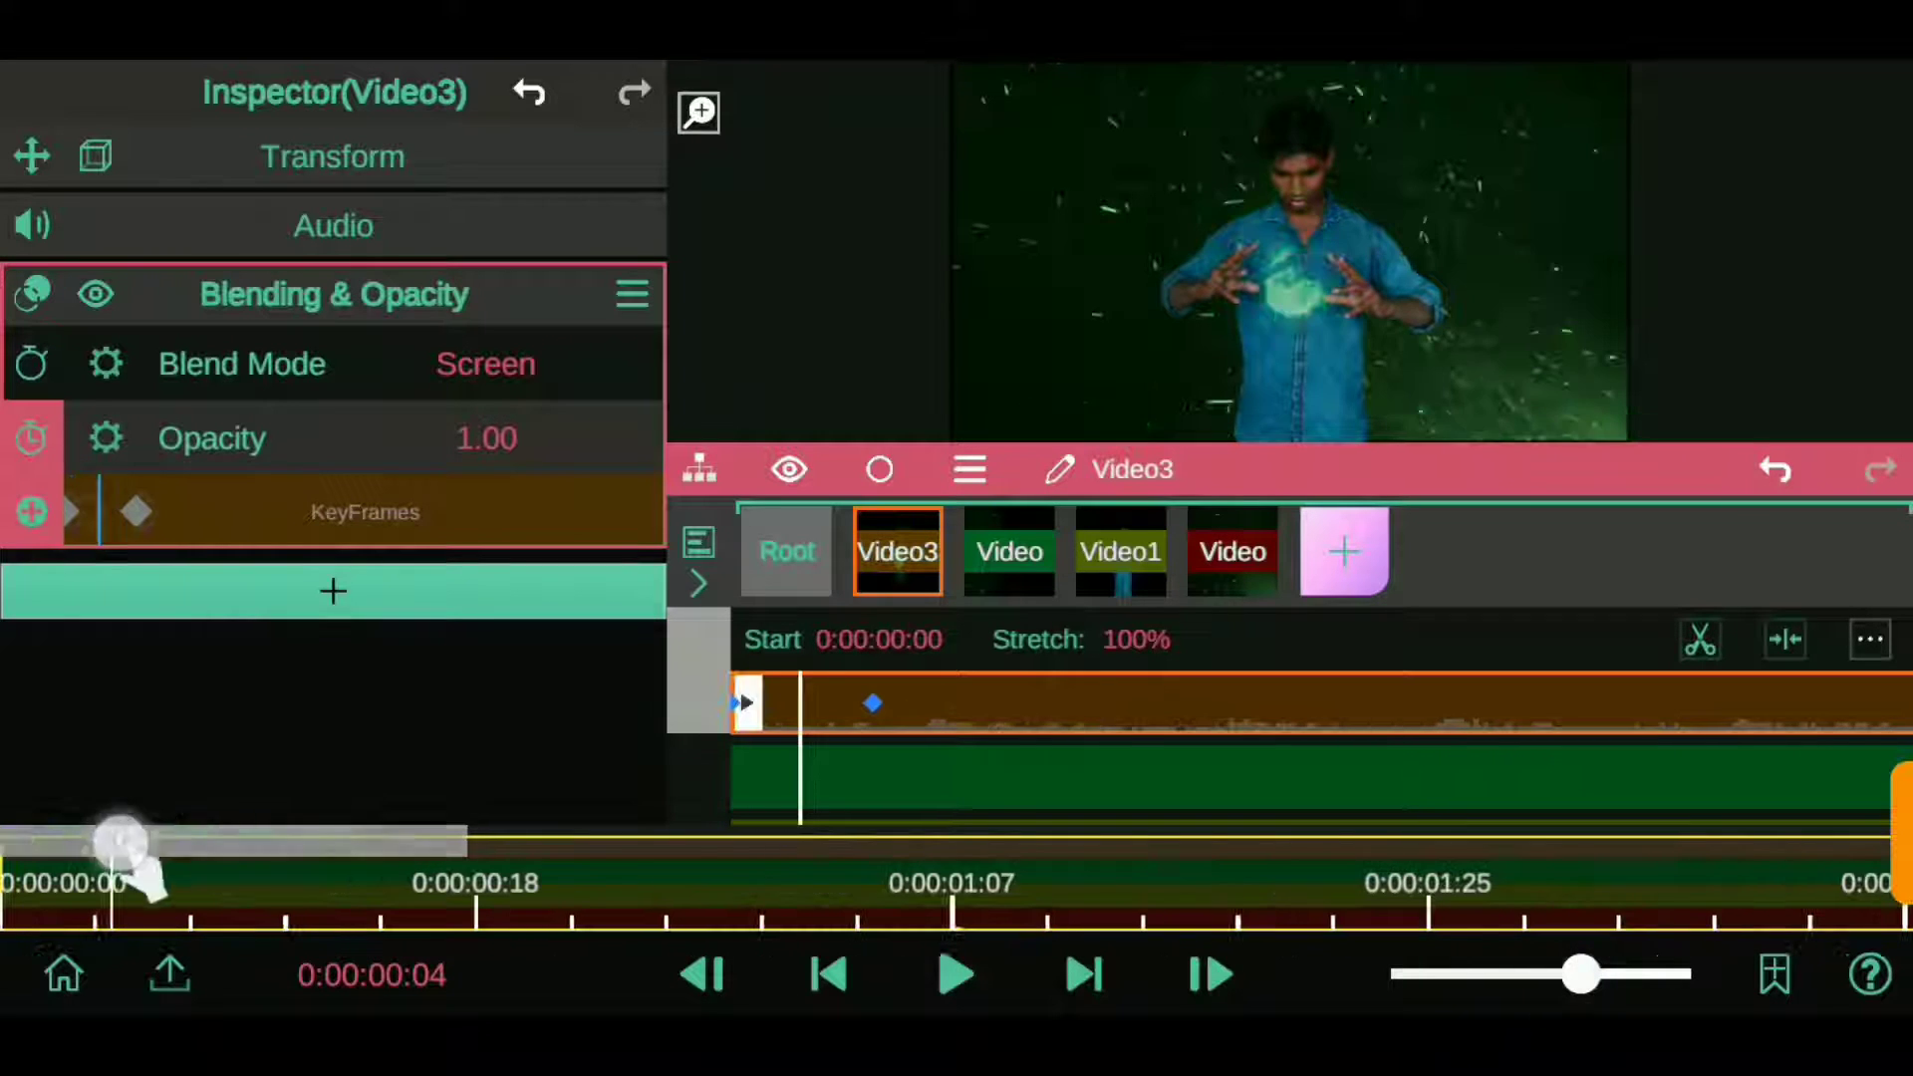
mouse_move(97, 513)
mouse_down()
mouse_move(150, 520)
mouse_move(100, 512)
mouse_up()
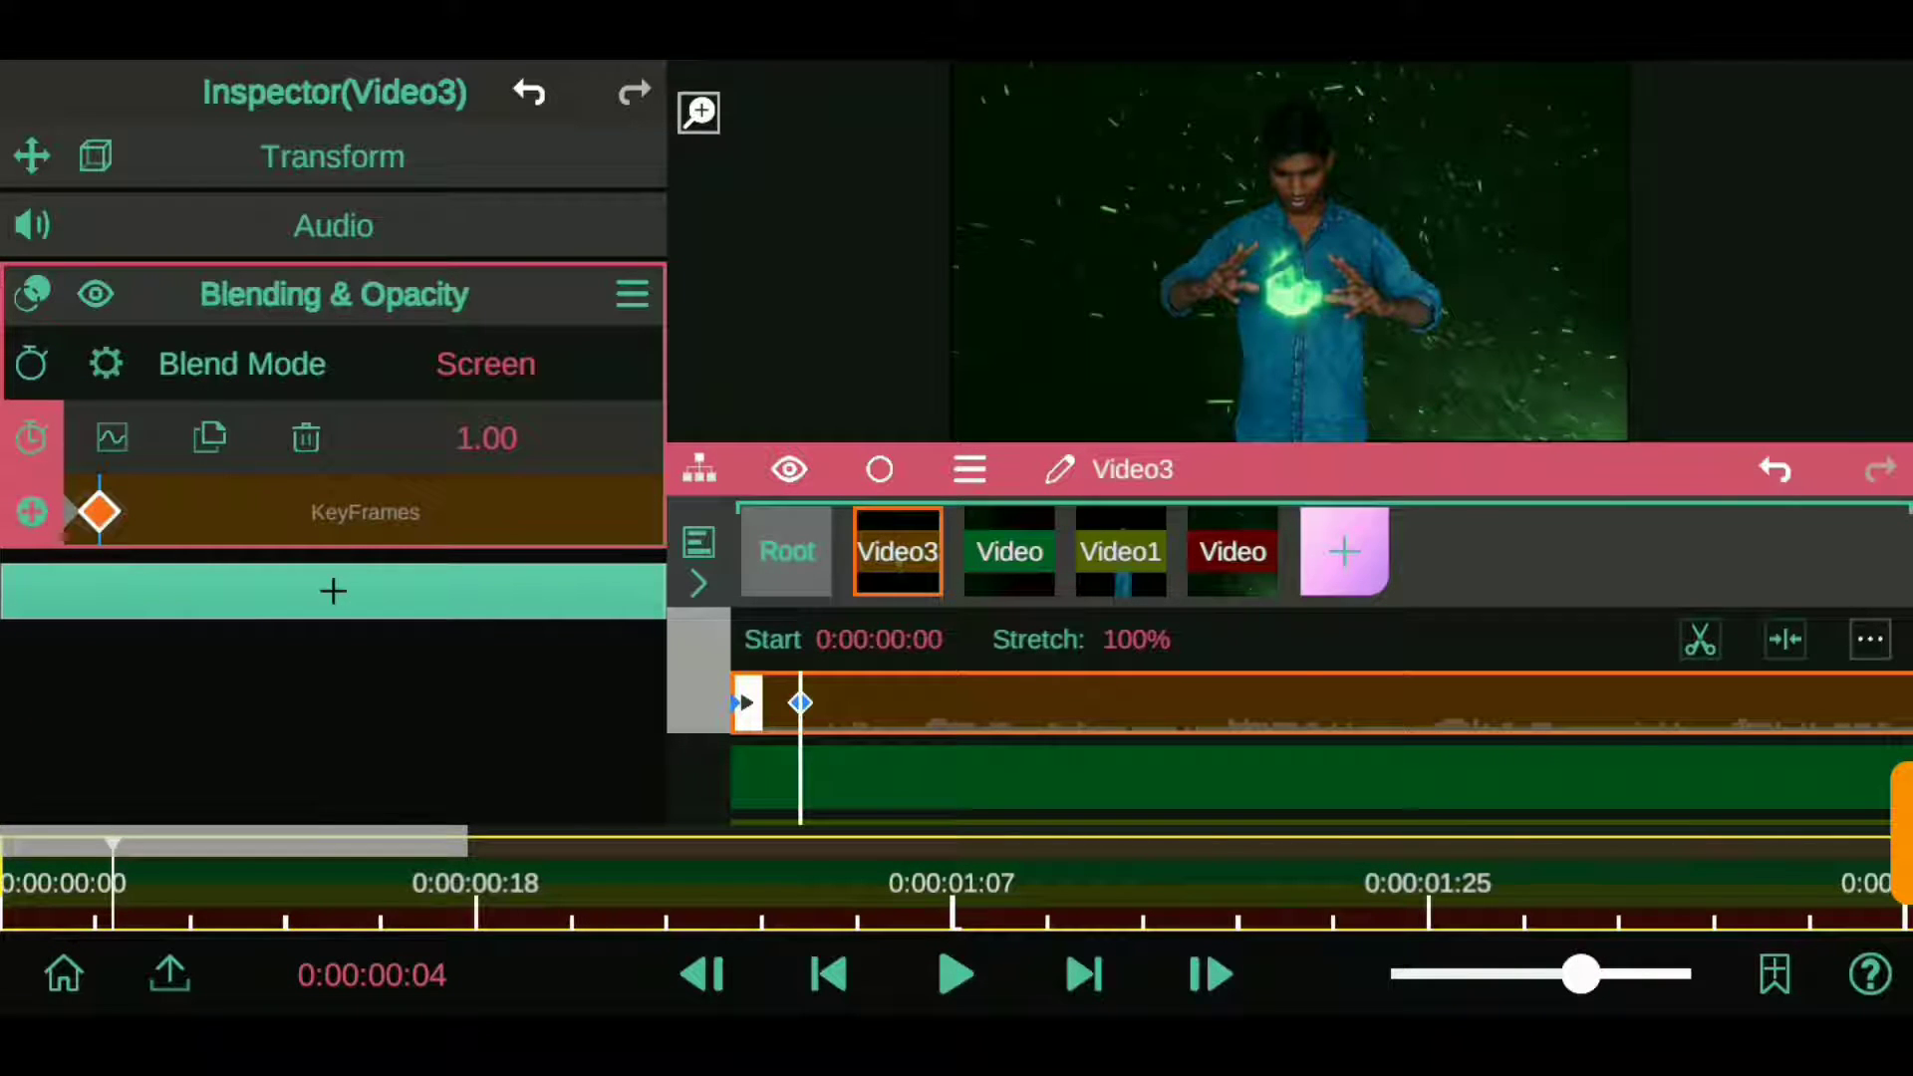
drag(1579, 974, 1482, 973)
click(333, 156)
click(1209, 974)
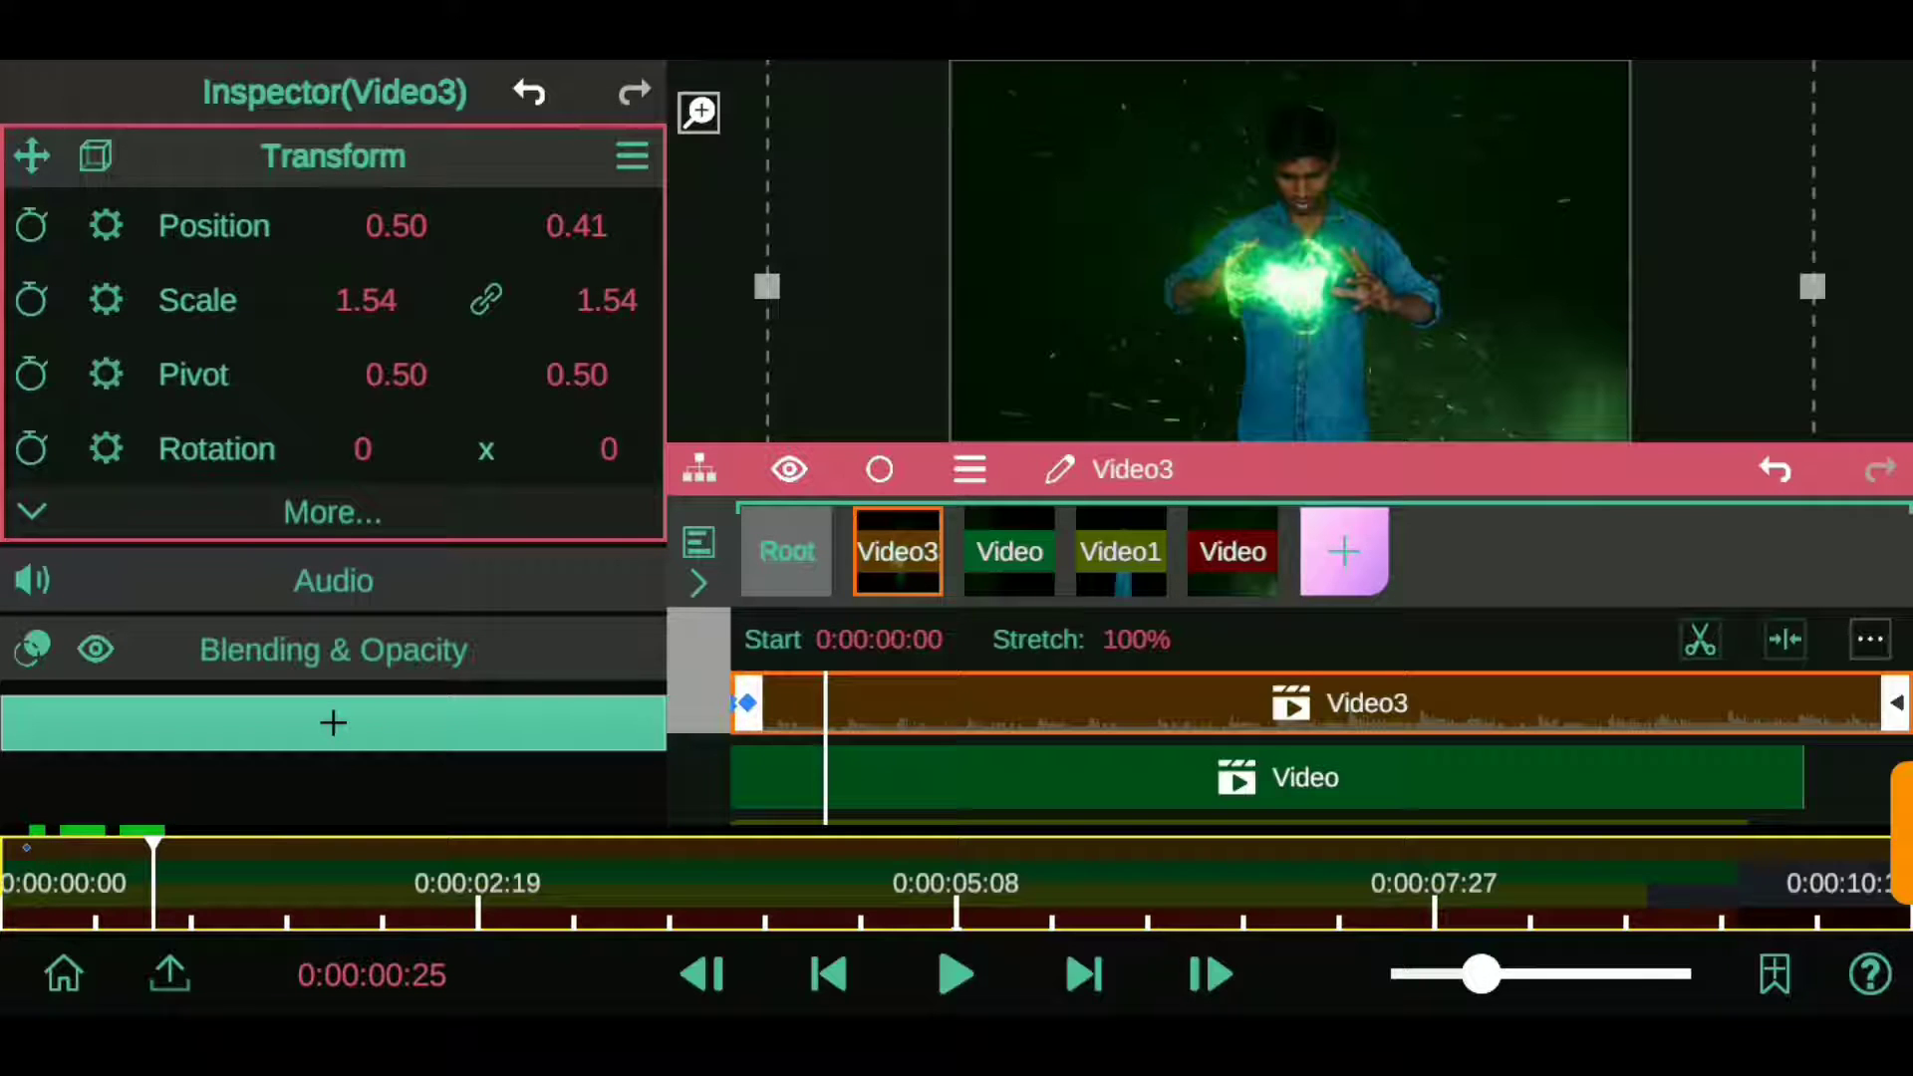
- Enable Position keyframing and set the energy ball's starting position near the clip start
drag(396, 225, 438, 249)
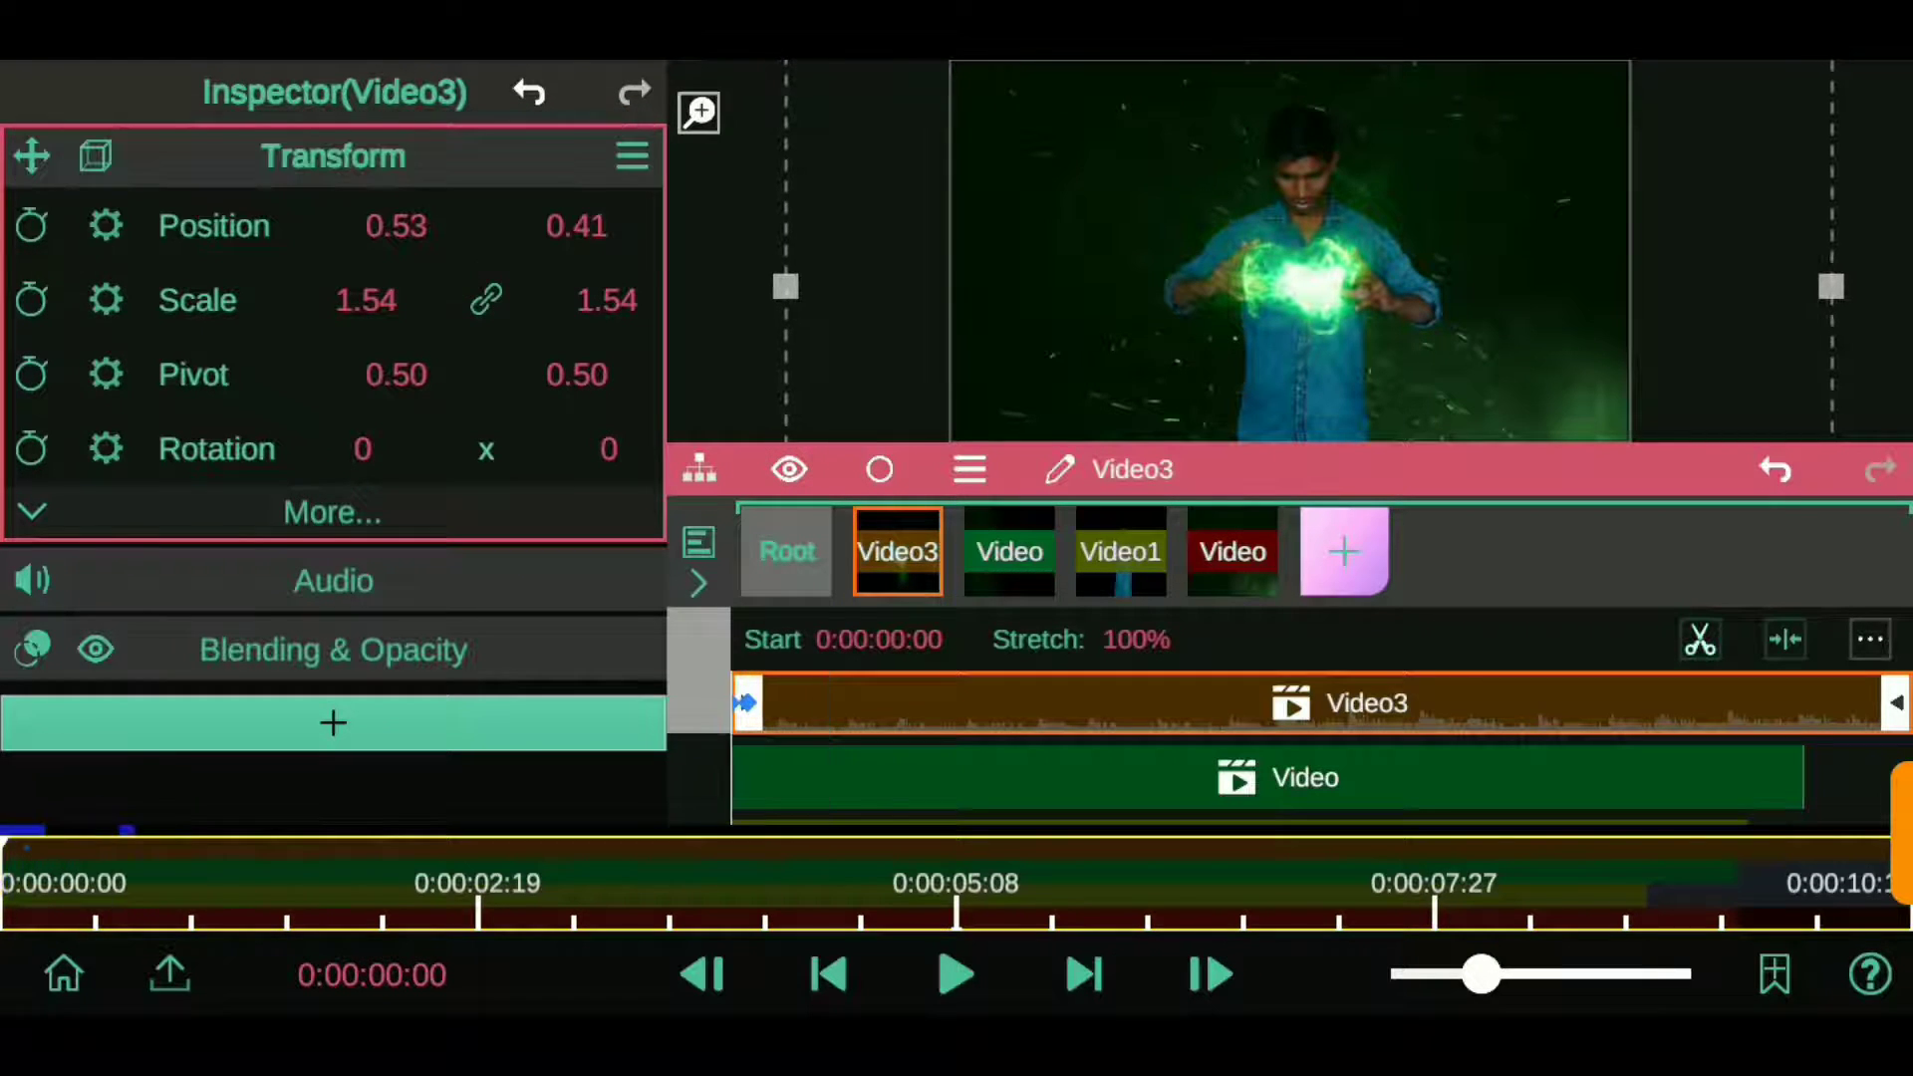
click(31, 226)
click(1188, 973)
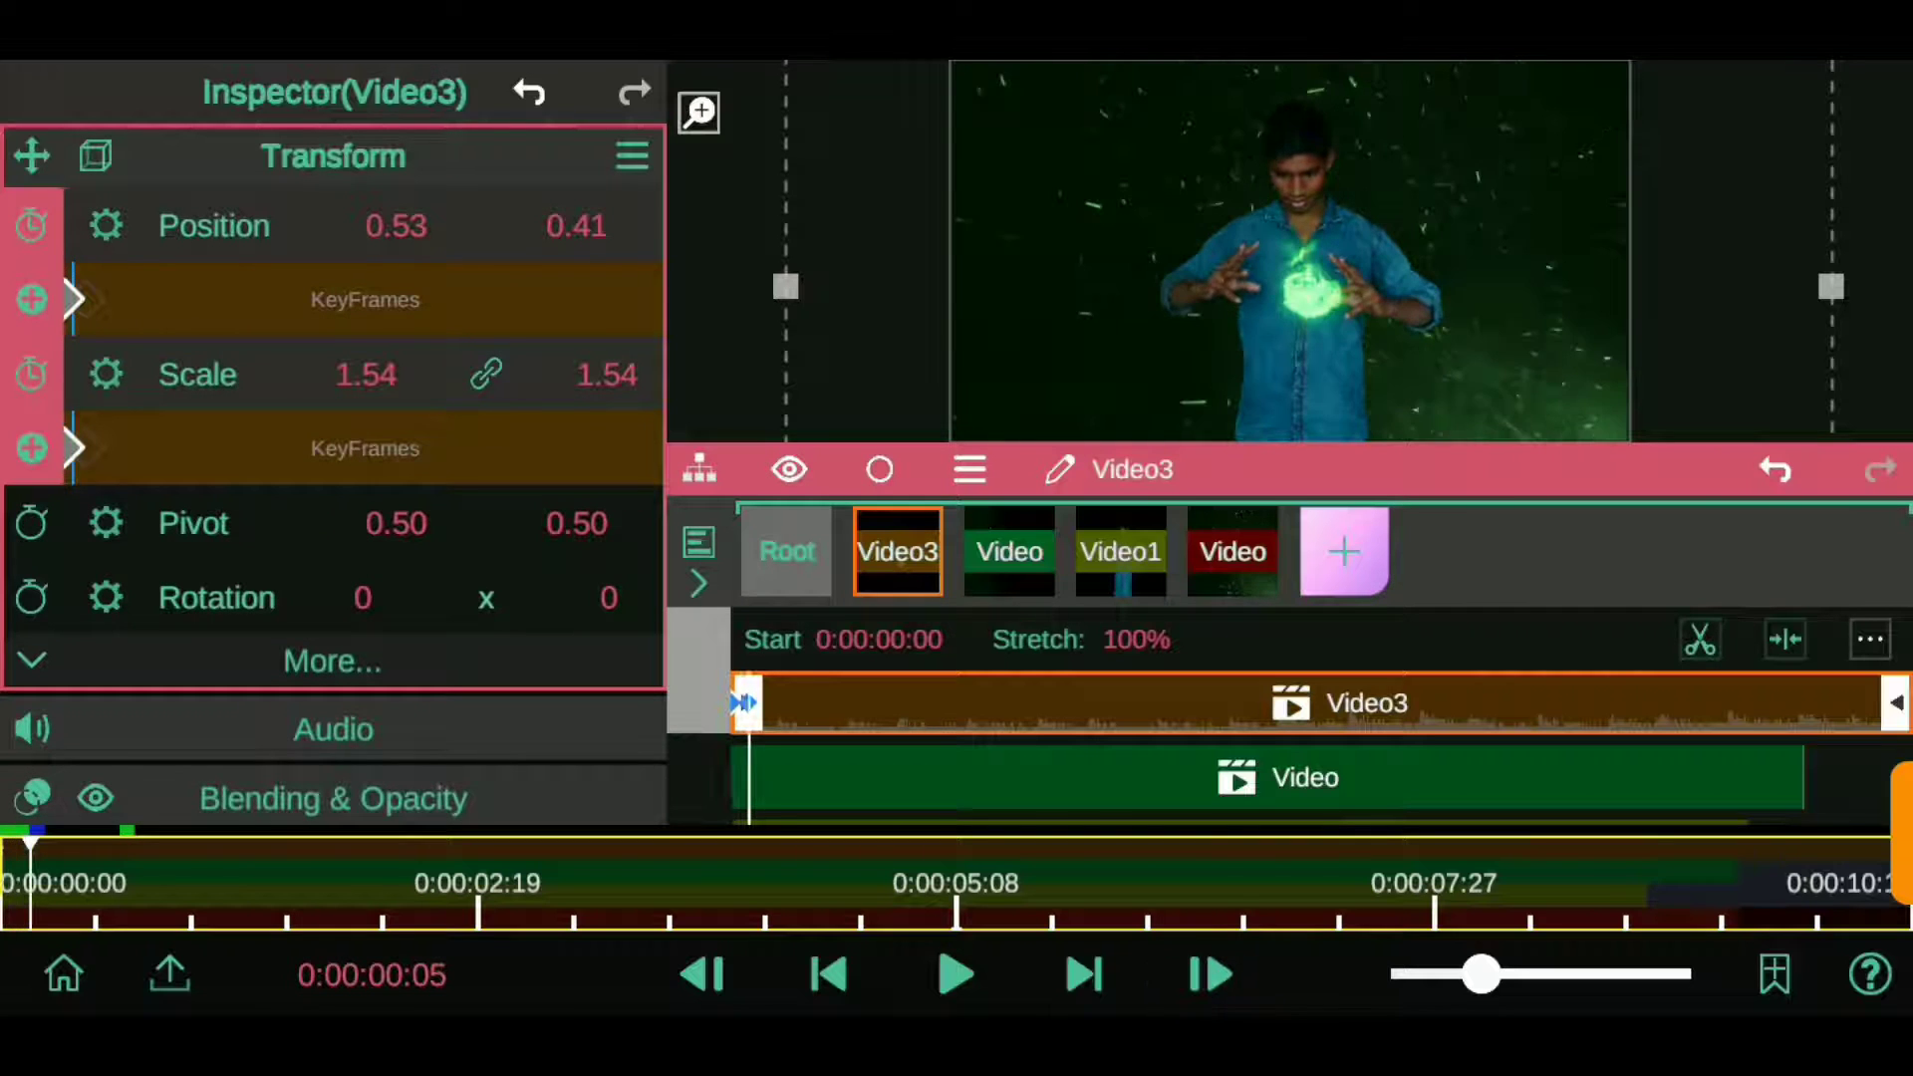
drag(396, 225, 386, 210)
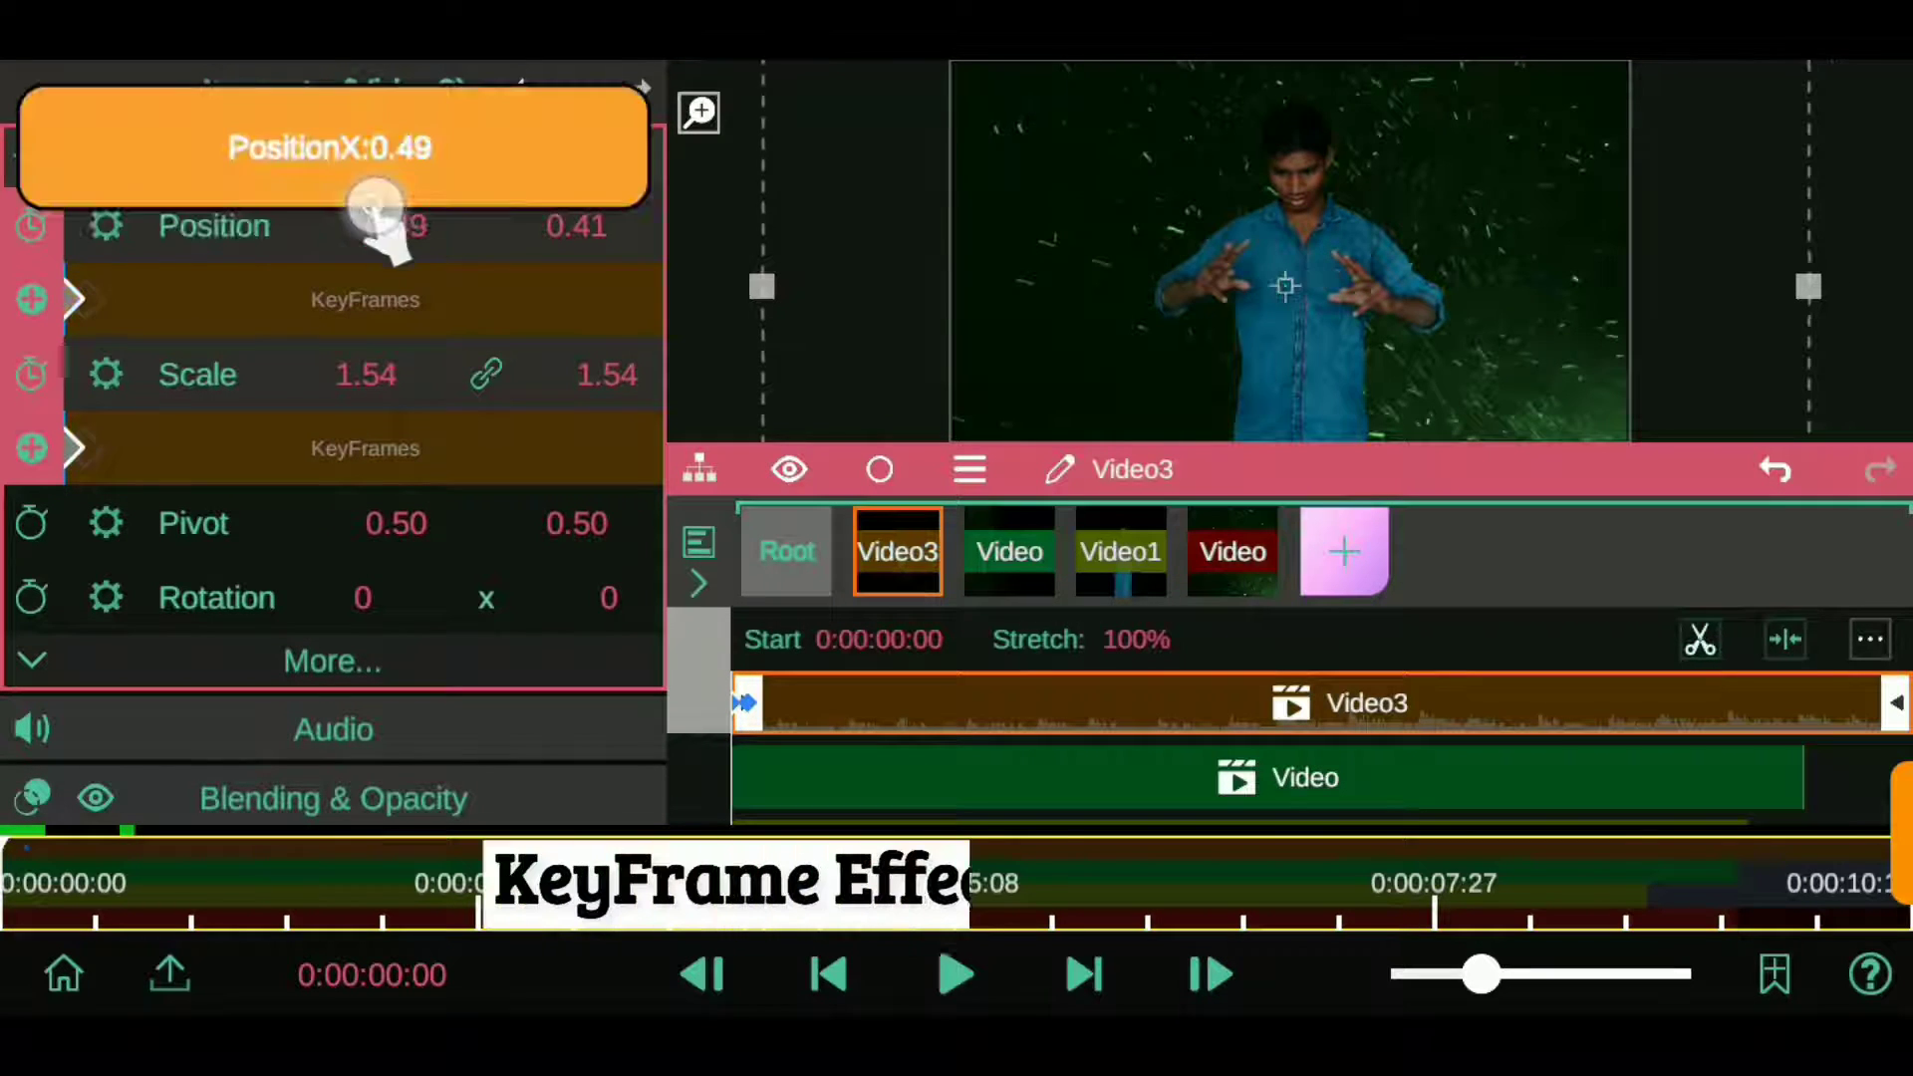
click(1203, 975)
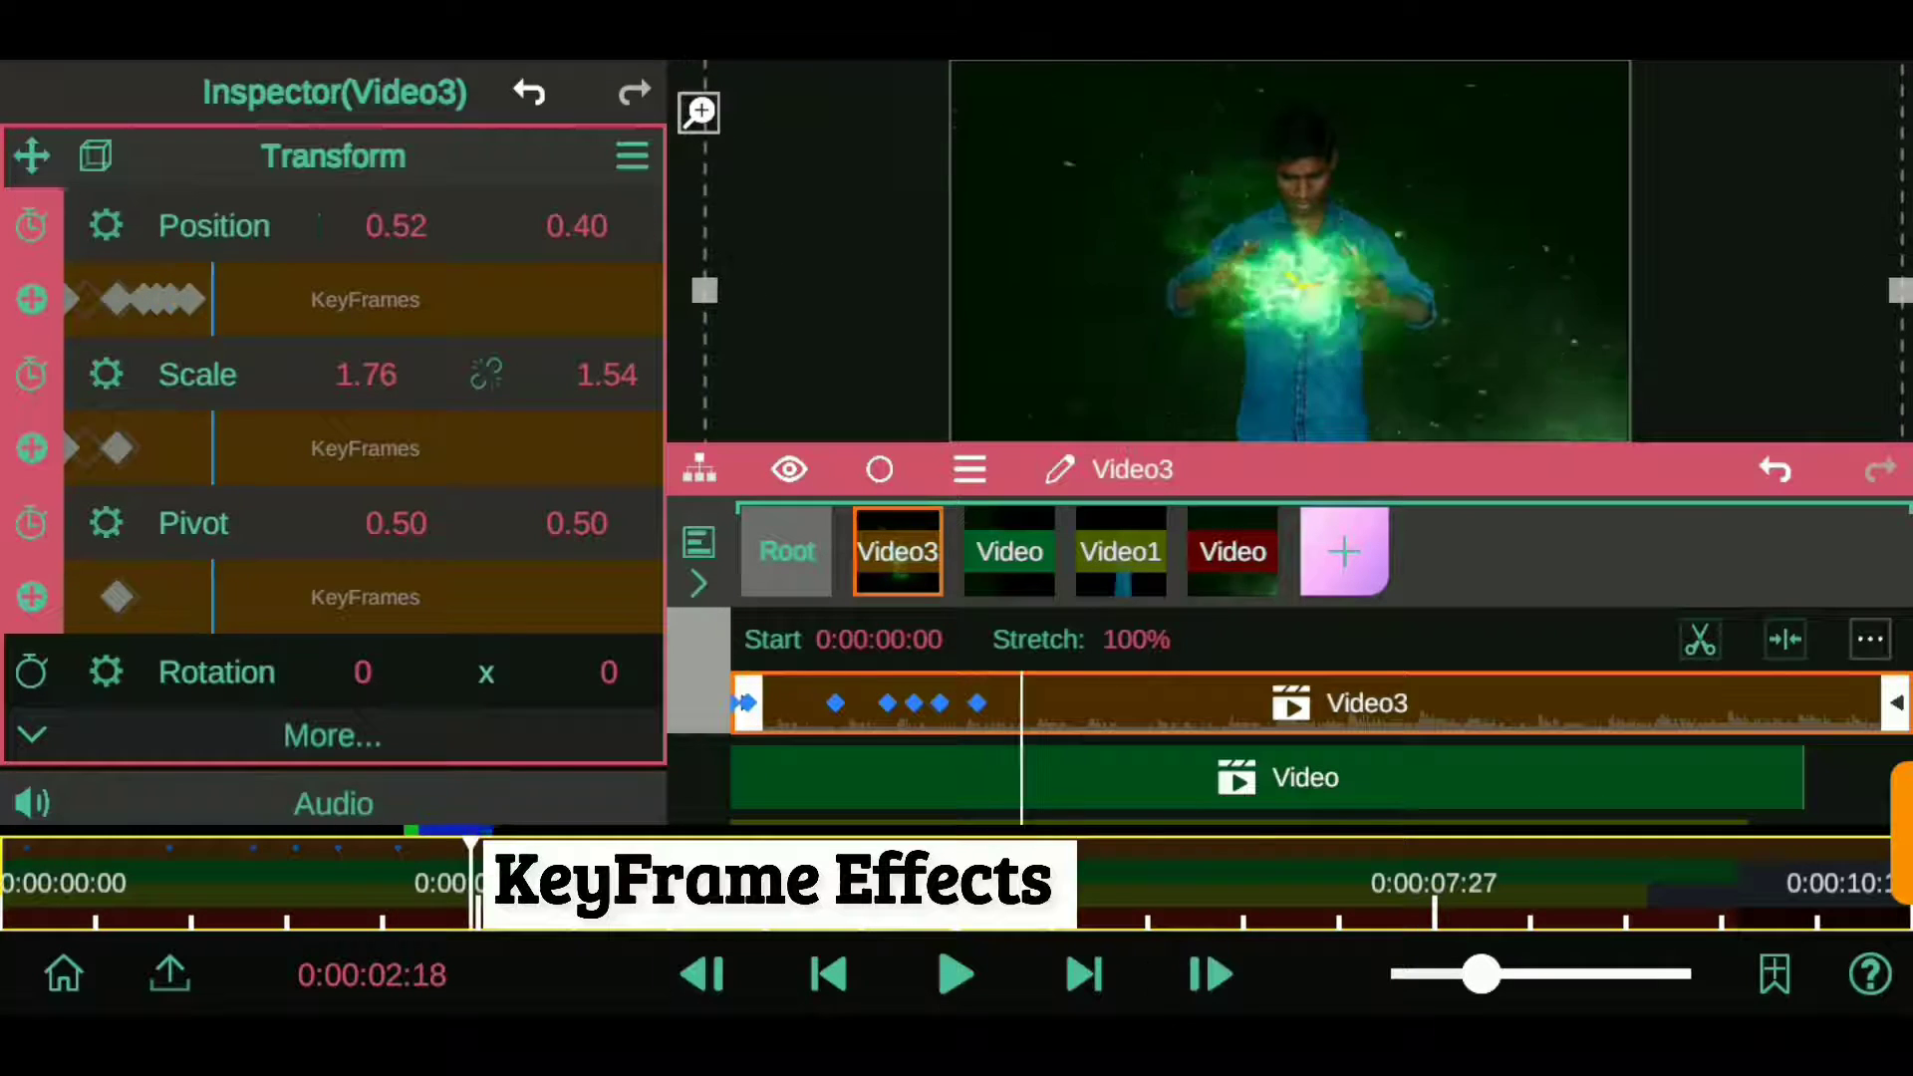
- Keyframe position and scale through 0:00:08:25, ending shrunk to 0.64 and tilted -10
drag(396, 523, 423, 528)
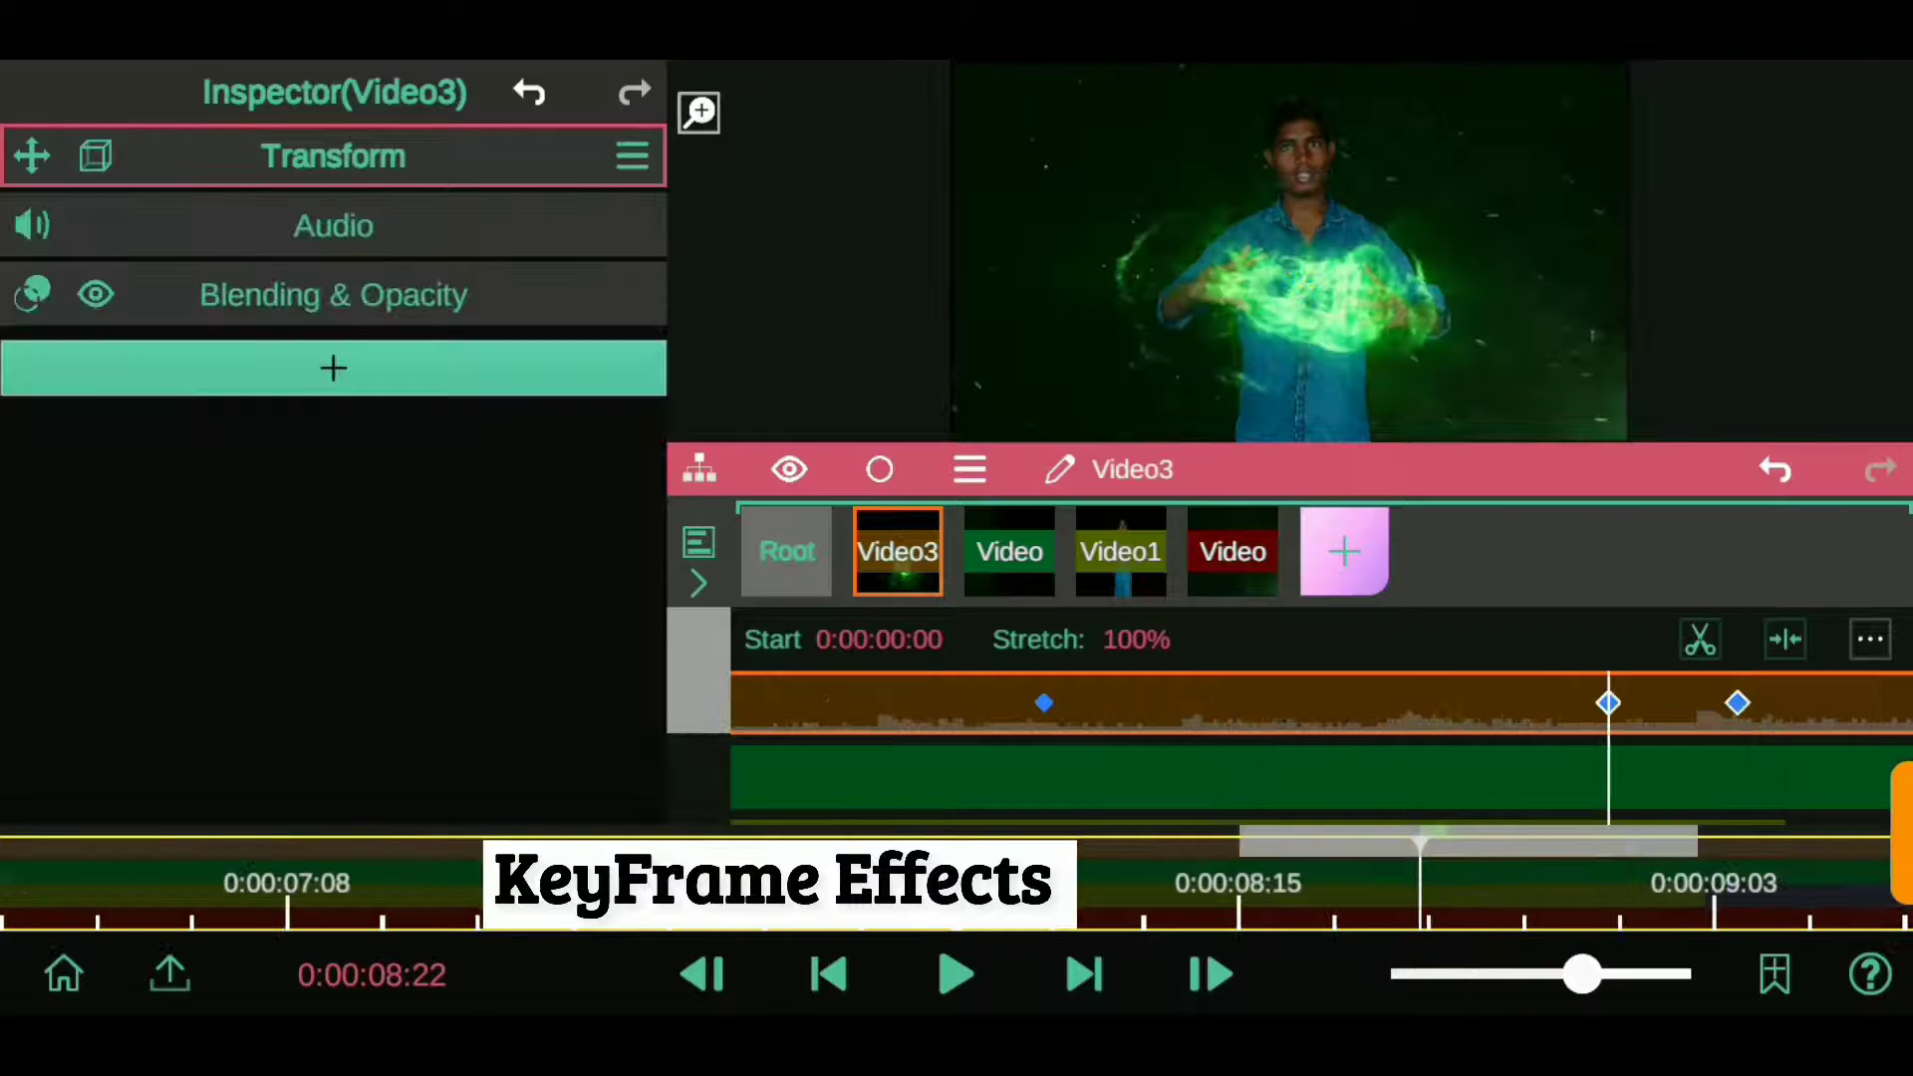
drag(1420, 884, 1658, 884)
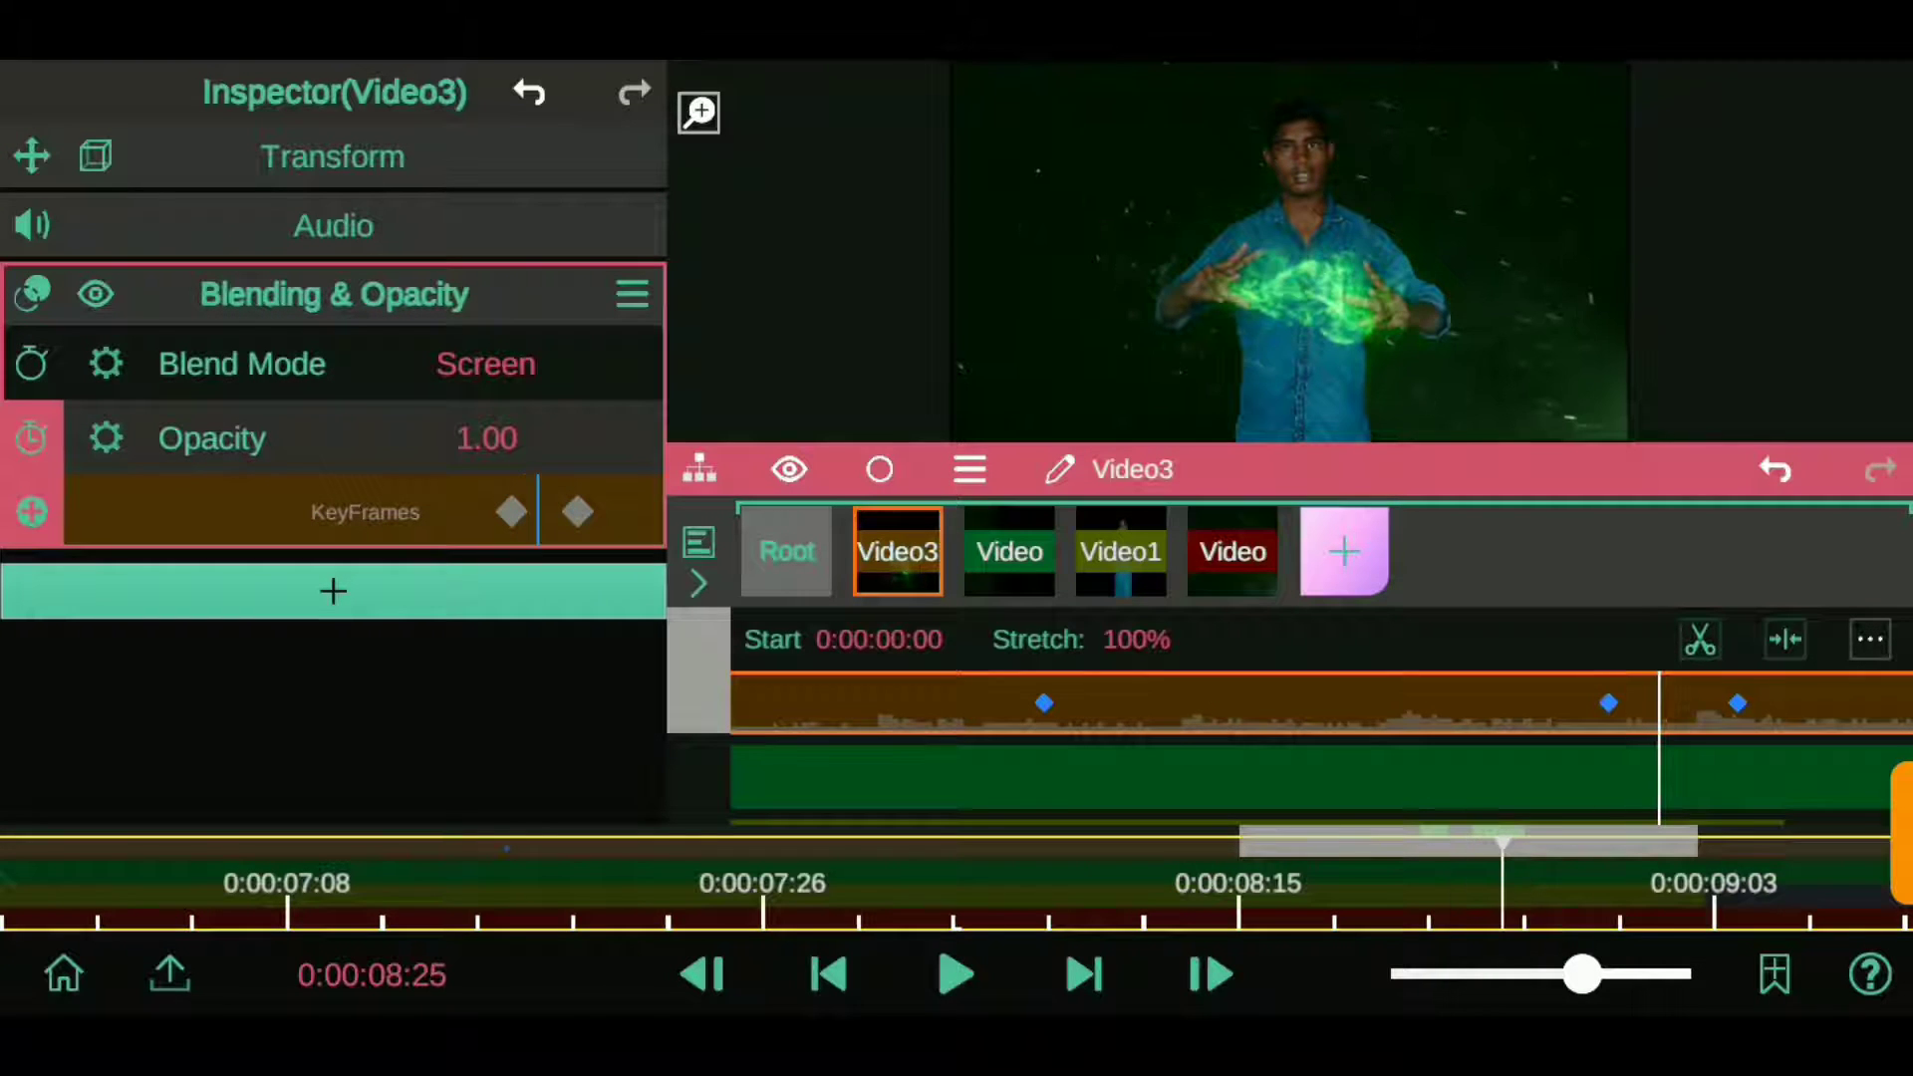
mouse_move(1583, 975)
mouse_down()
mouse_move(1630, 974)
mouse_move(1605, 975)
mouse_up()
click(553, 658)
click(529, 553)
drag(533, 558, 538, 558)
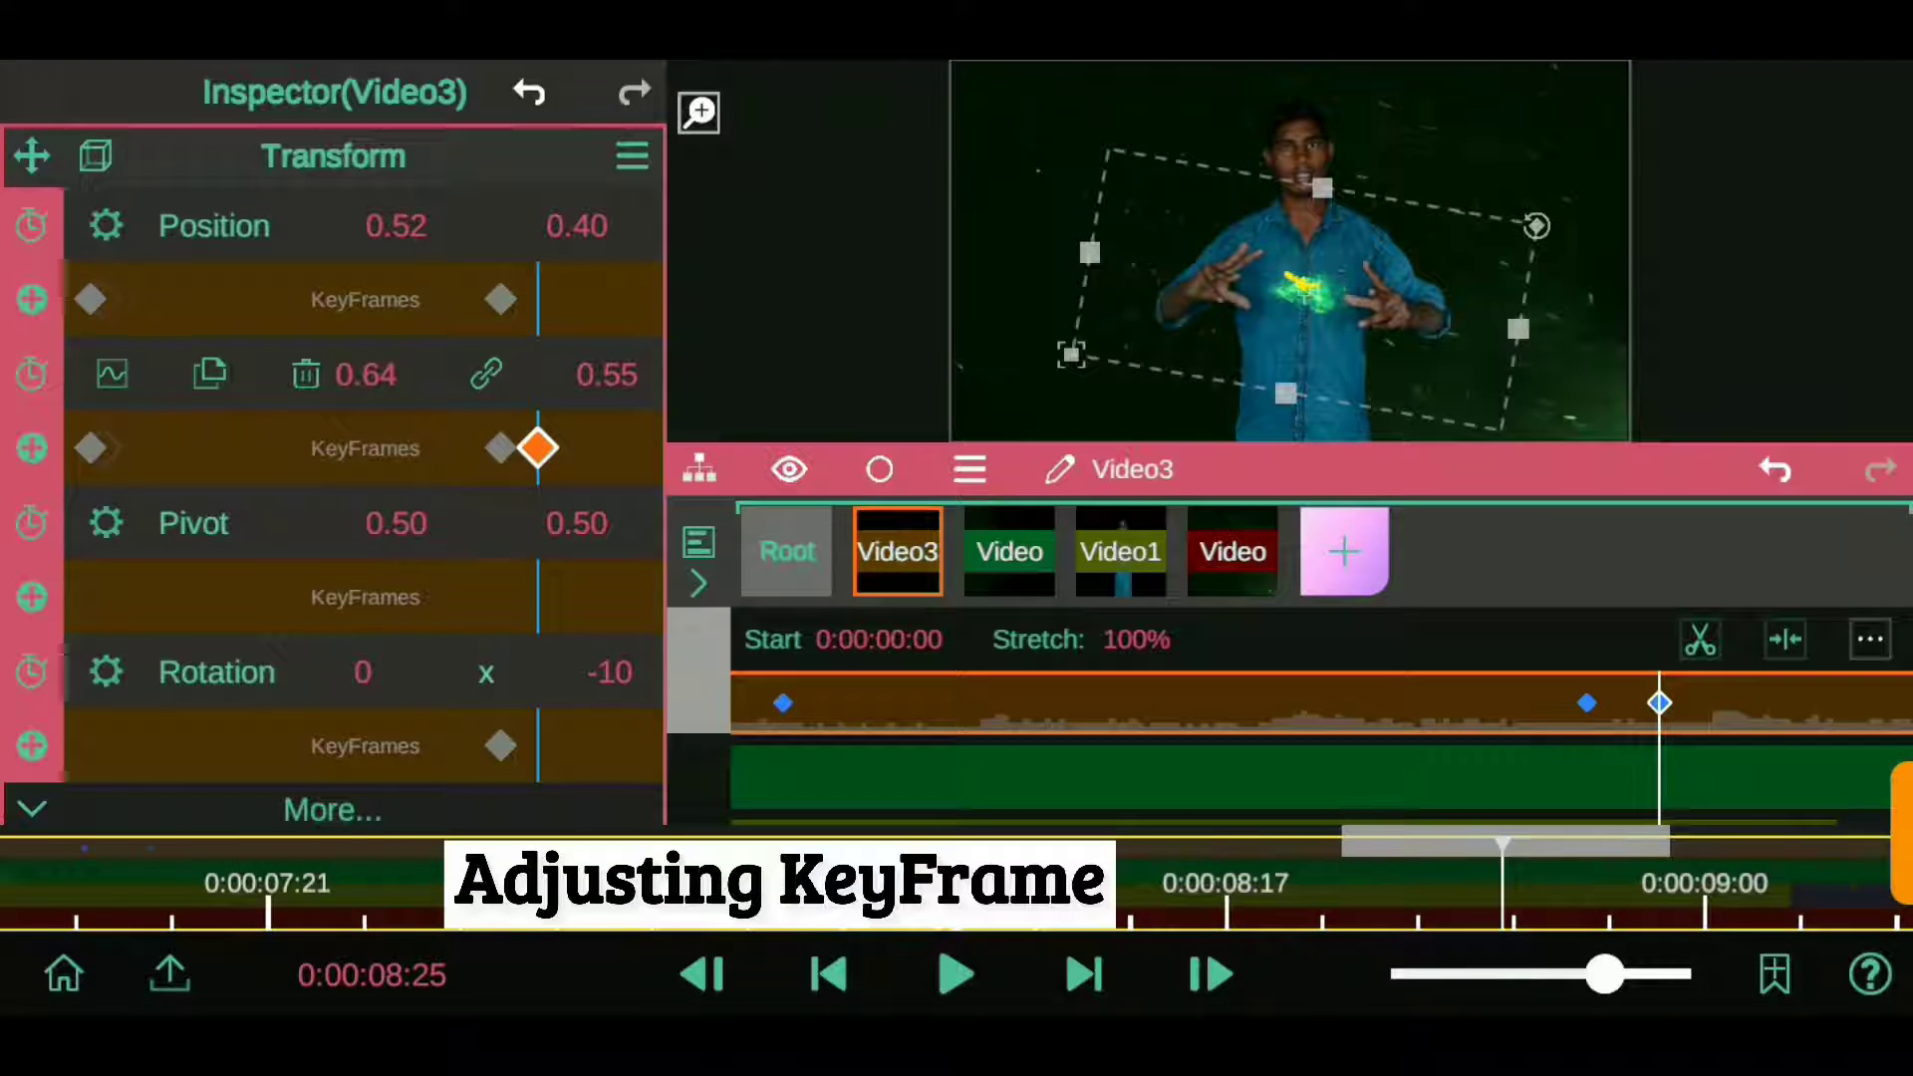
- Move the playhead to about 0:00:08:26 and open Video3's Blending & Opacity settings
click(1211, 975)
click(703, 975)
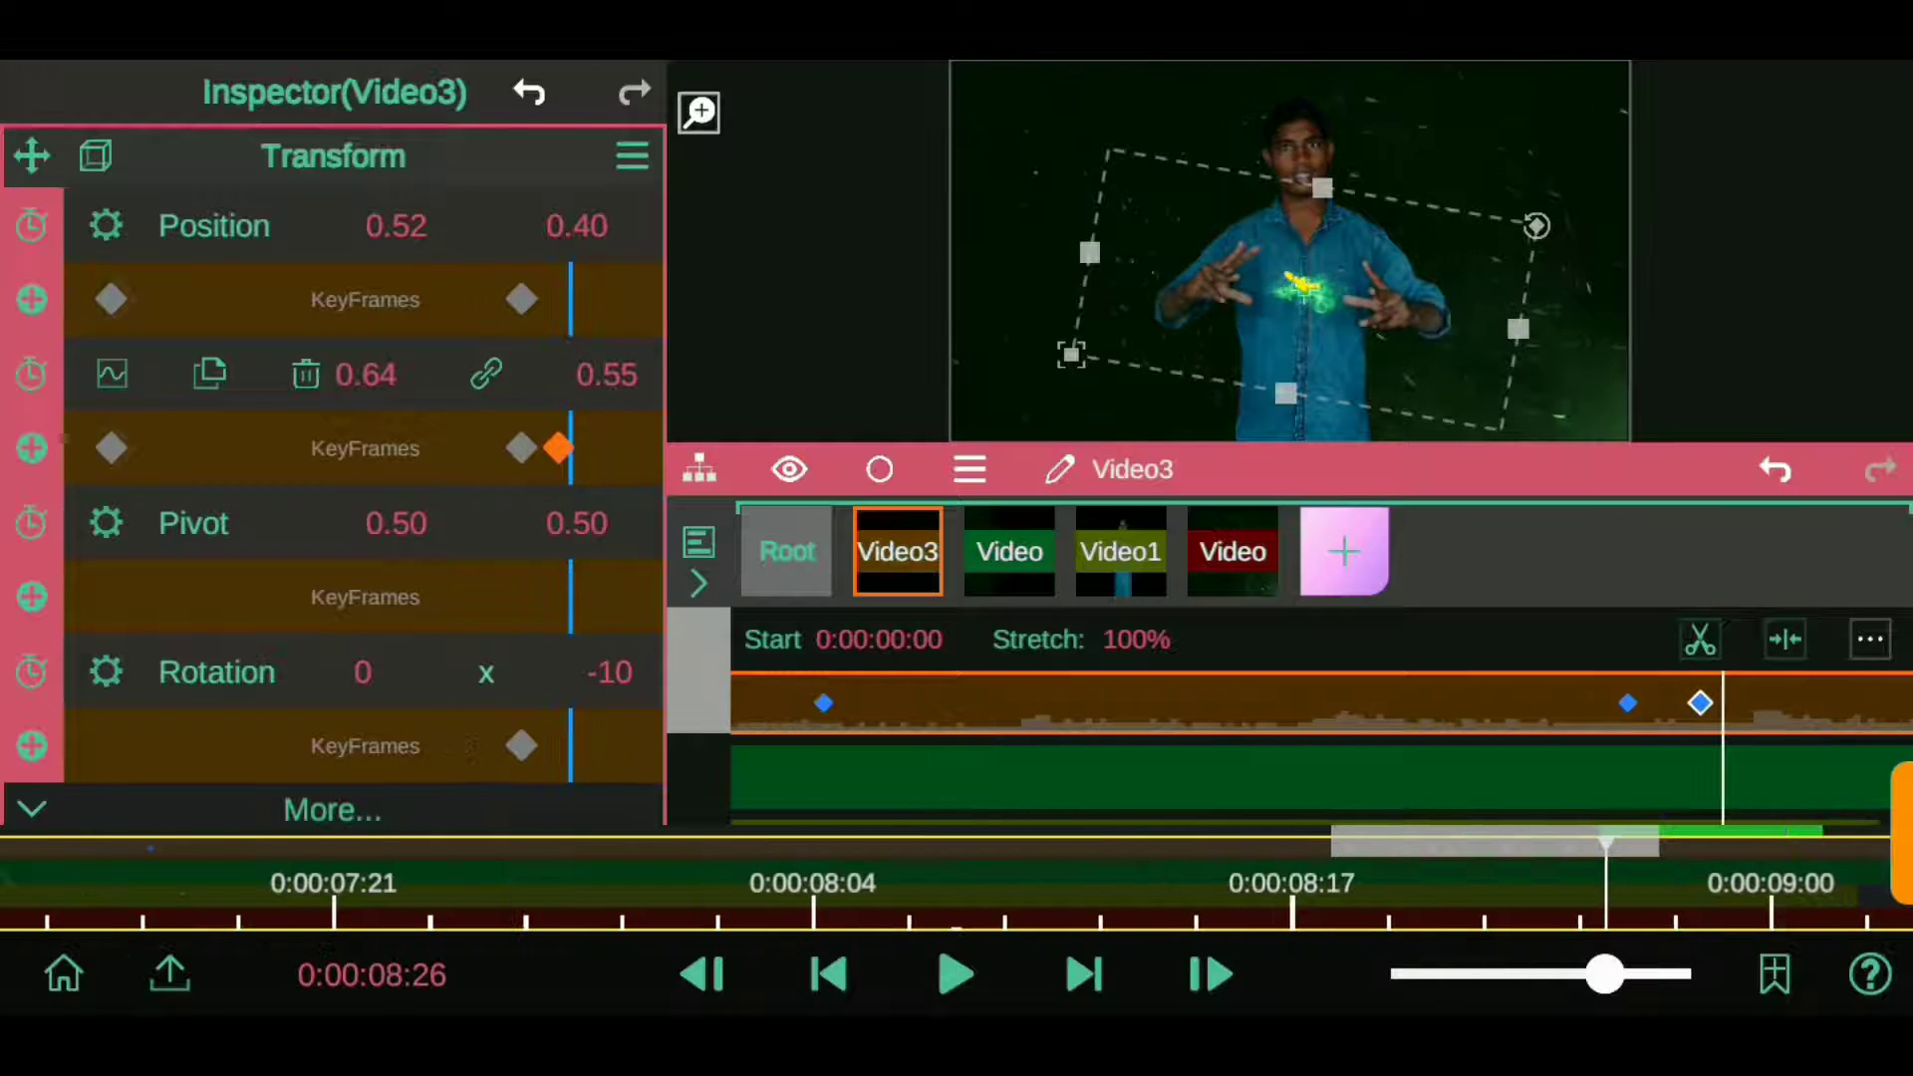
click(1211, 975)
drag(1605, 975, 1560, 975)
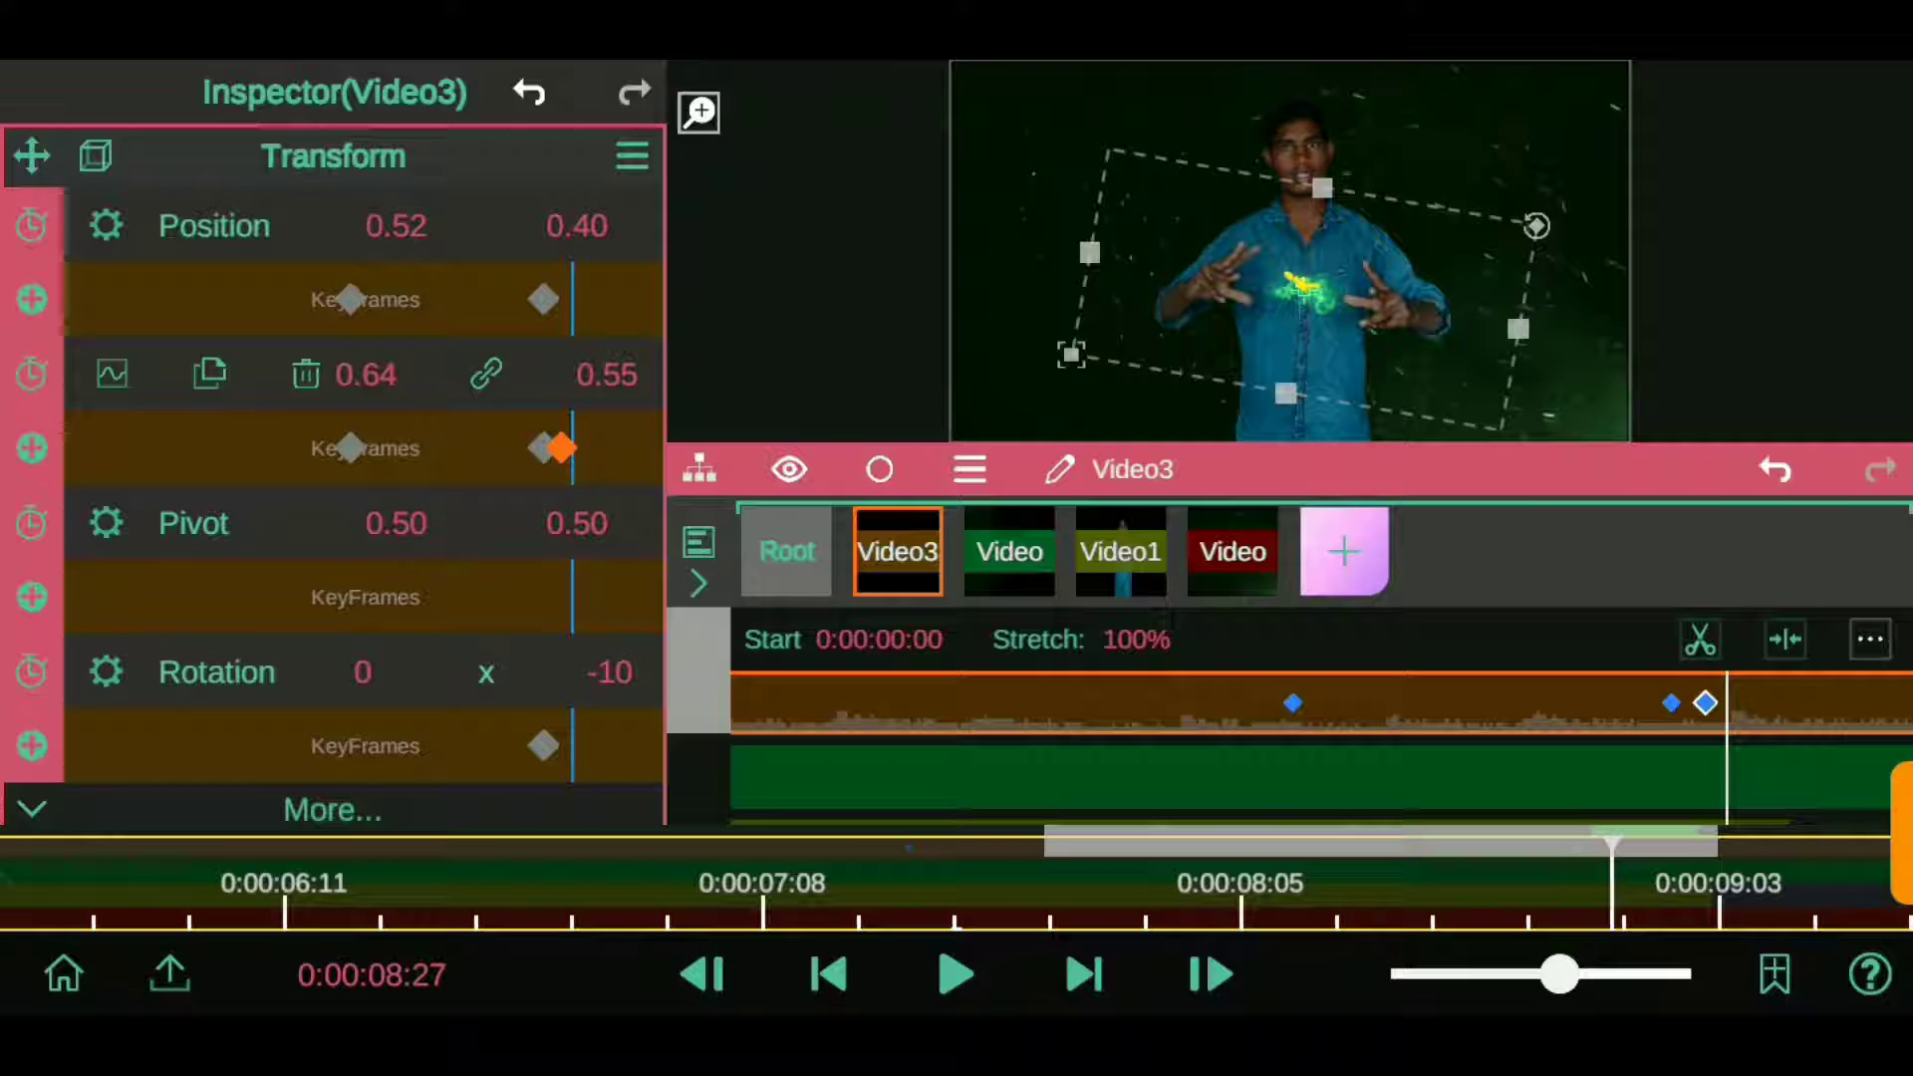
click(235, 286)
drag(1559, 975, 1635, 974)
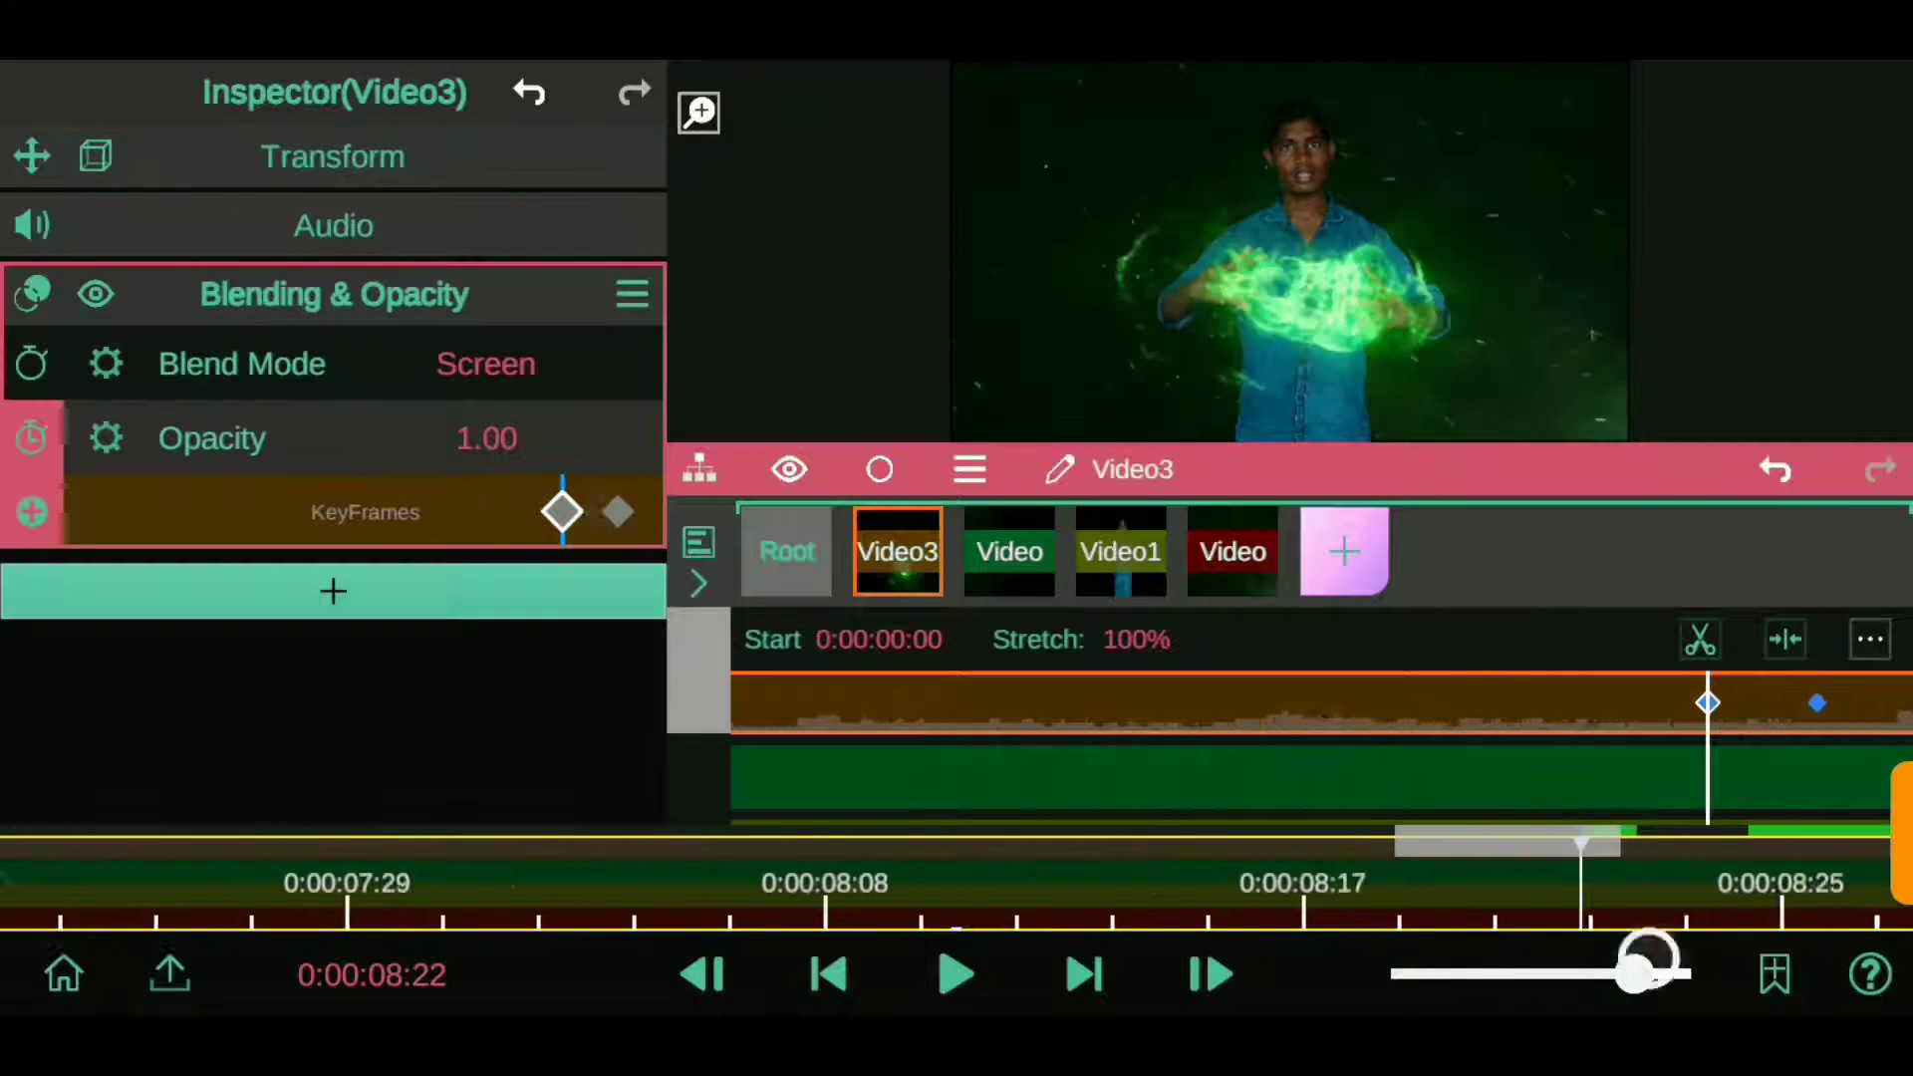
- Drag the energy ball's opacity down to 0.00 at the final keyframe
click(498, 404)
drag(498, 403, 525, 679)
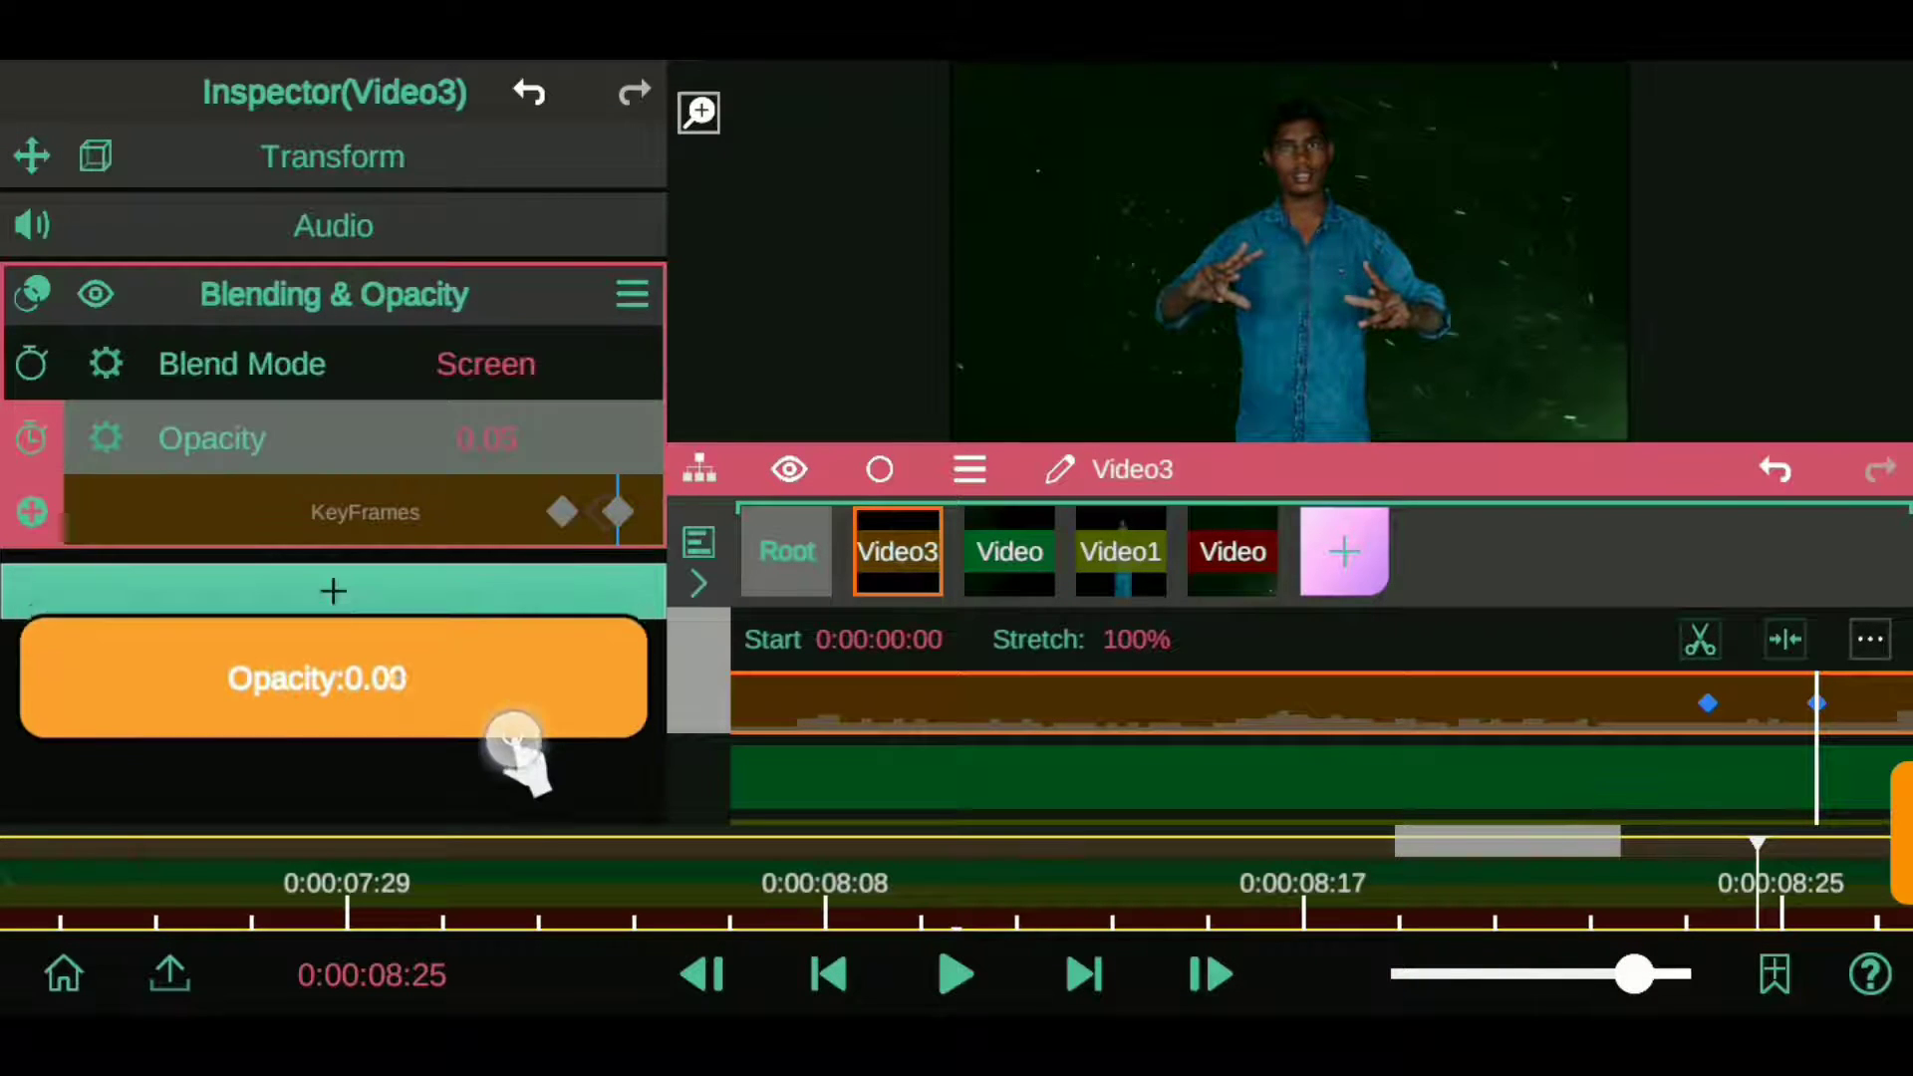
click(1799, 882)
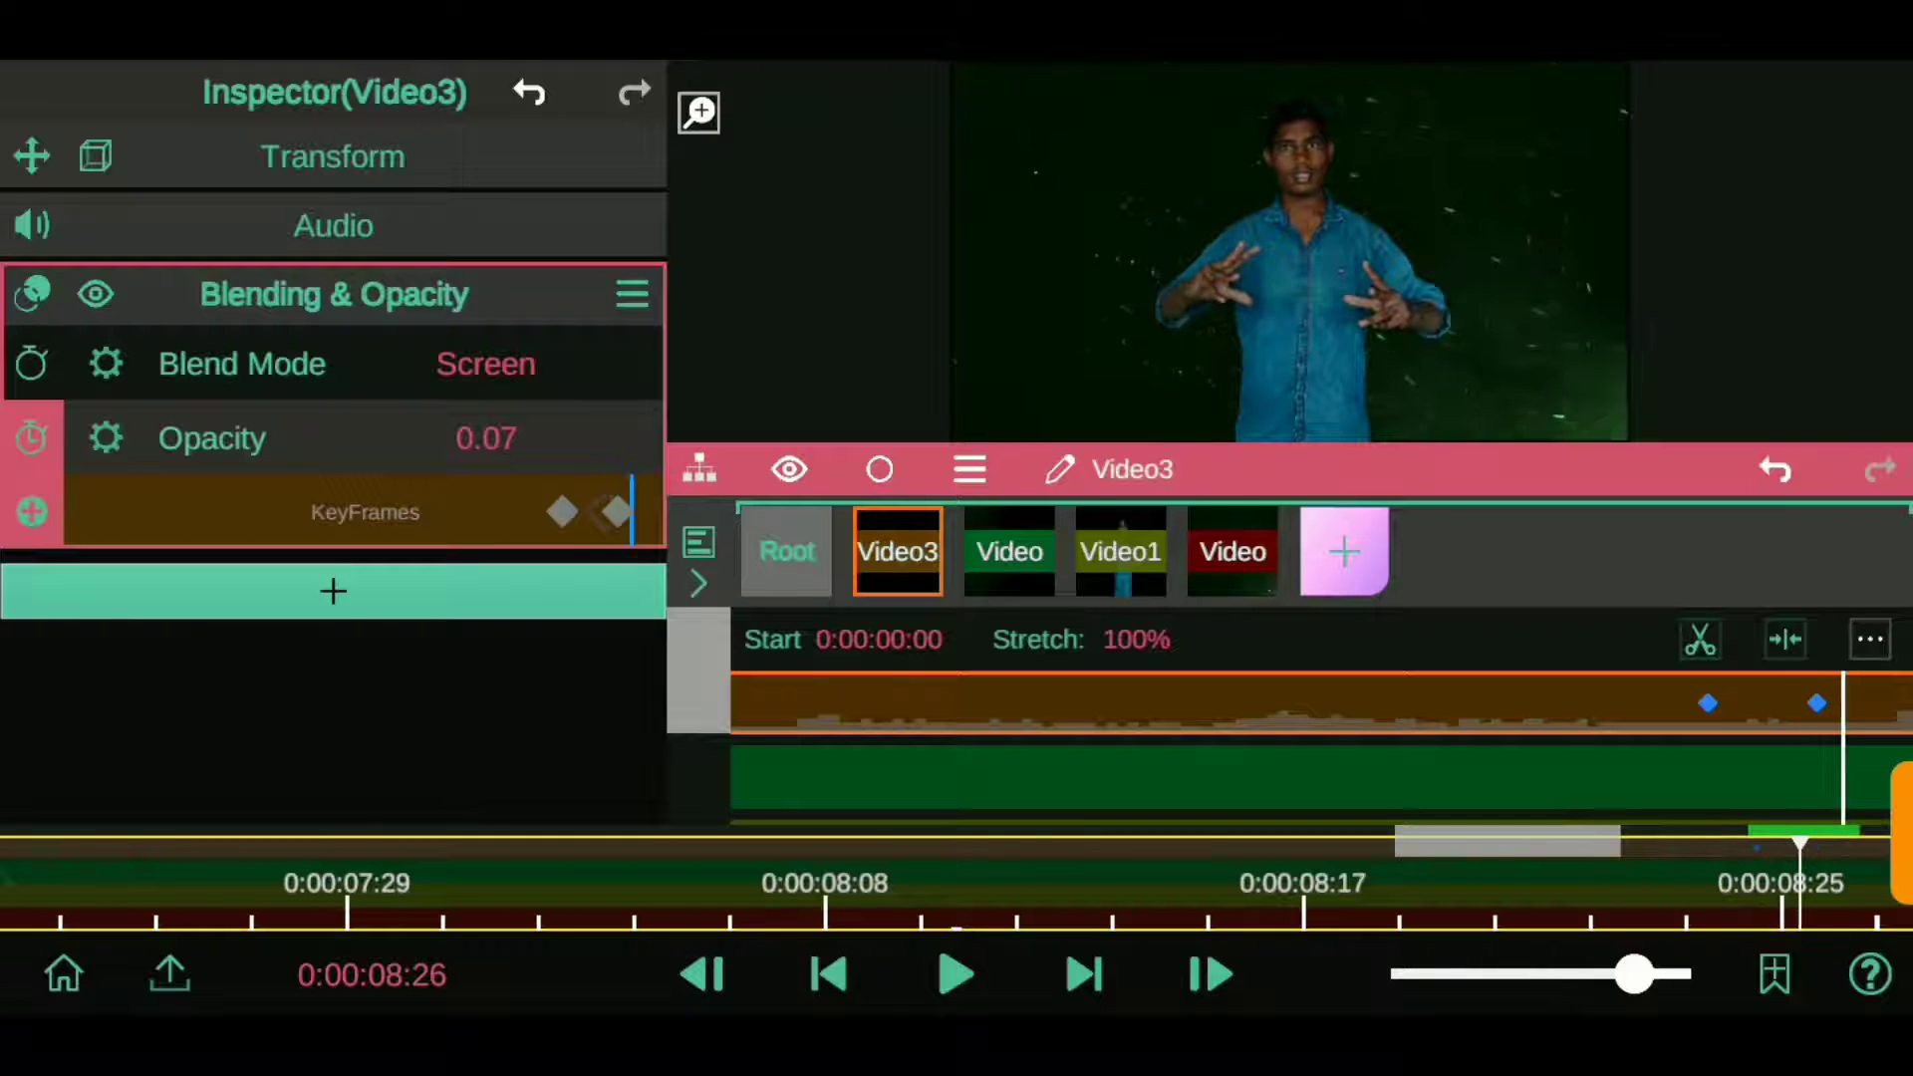
drag(619, 528, 641, 653)
click(333, 294)
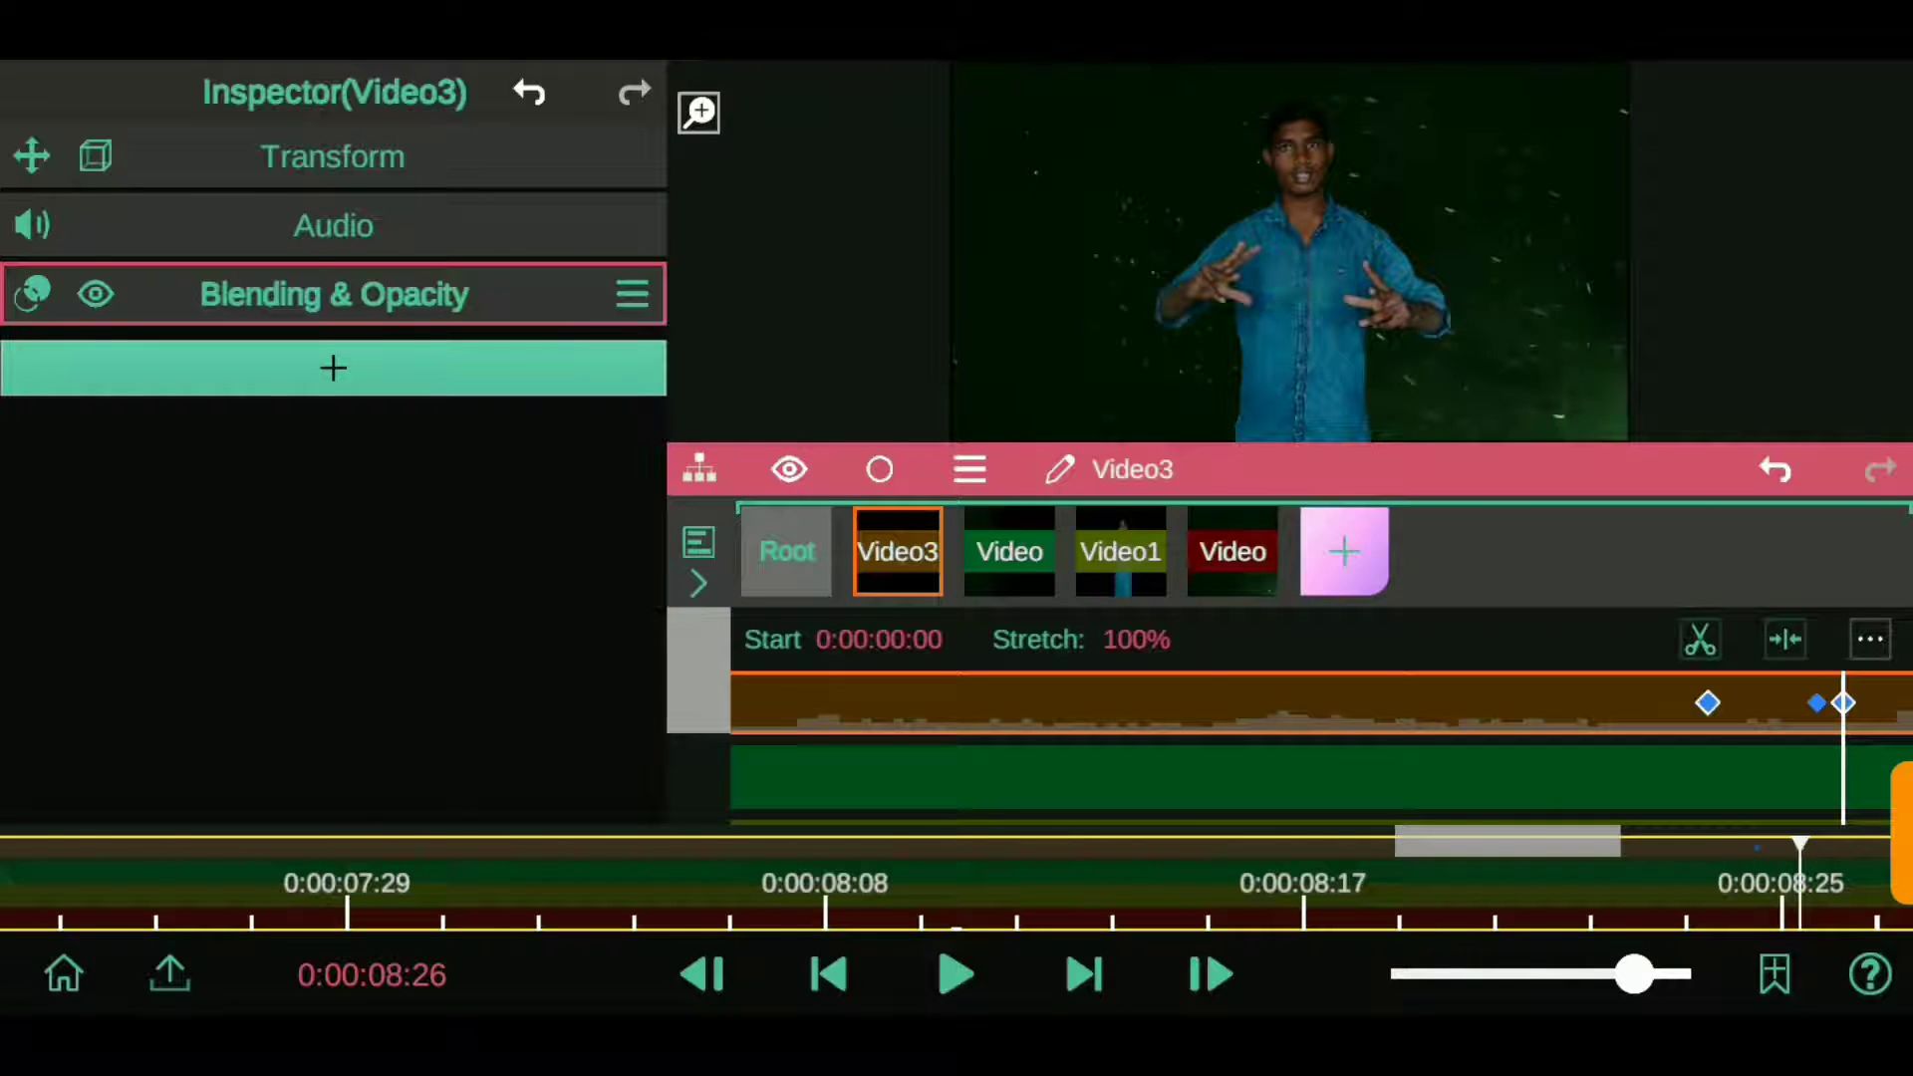
drag(1595, 882, 1349, 882)
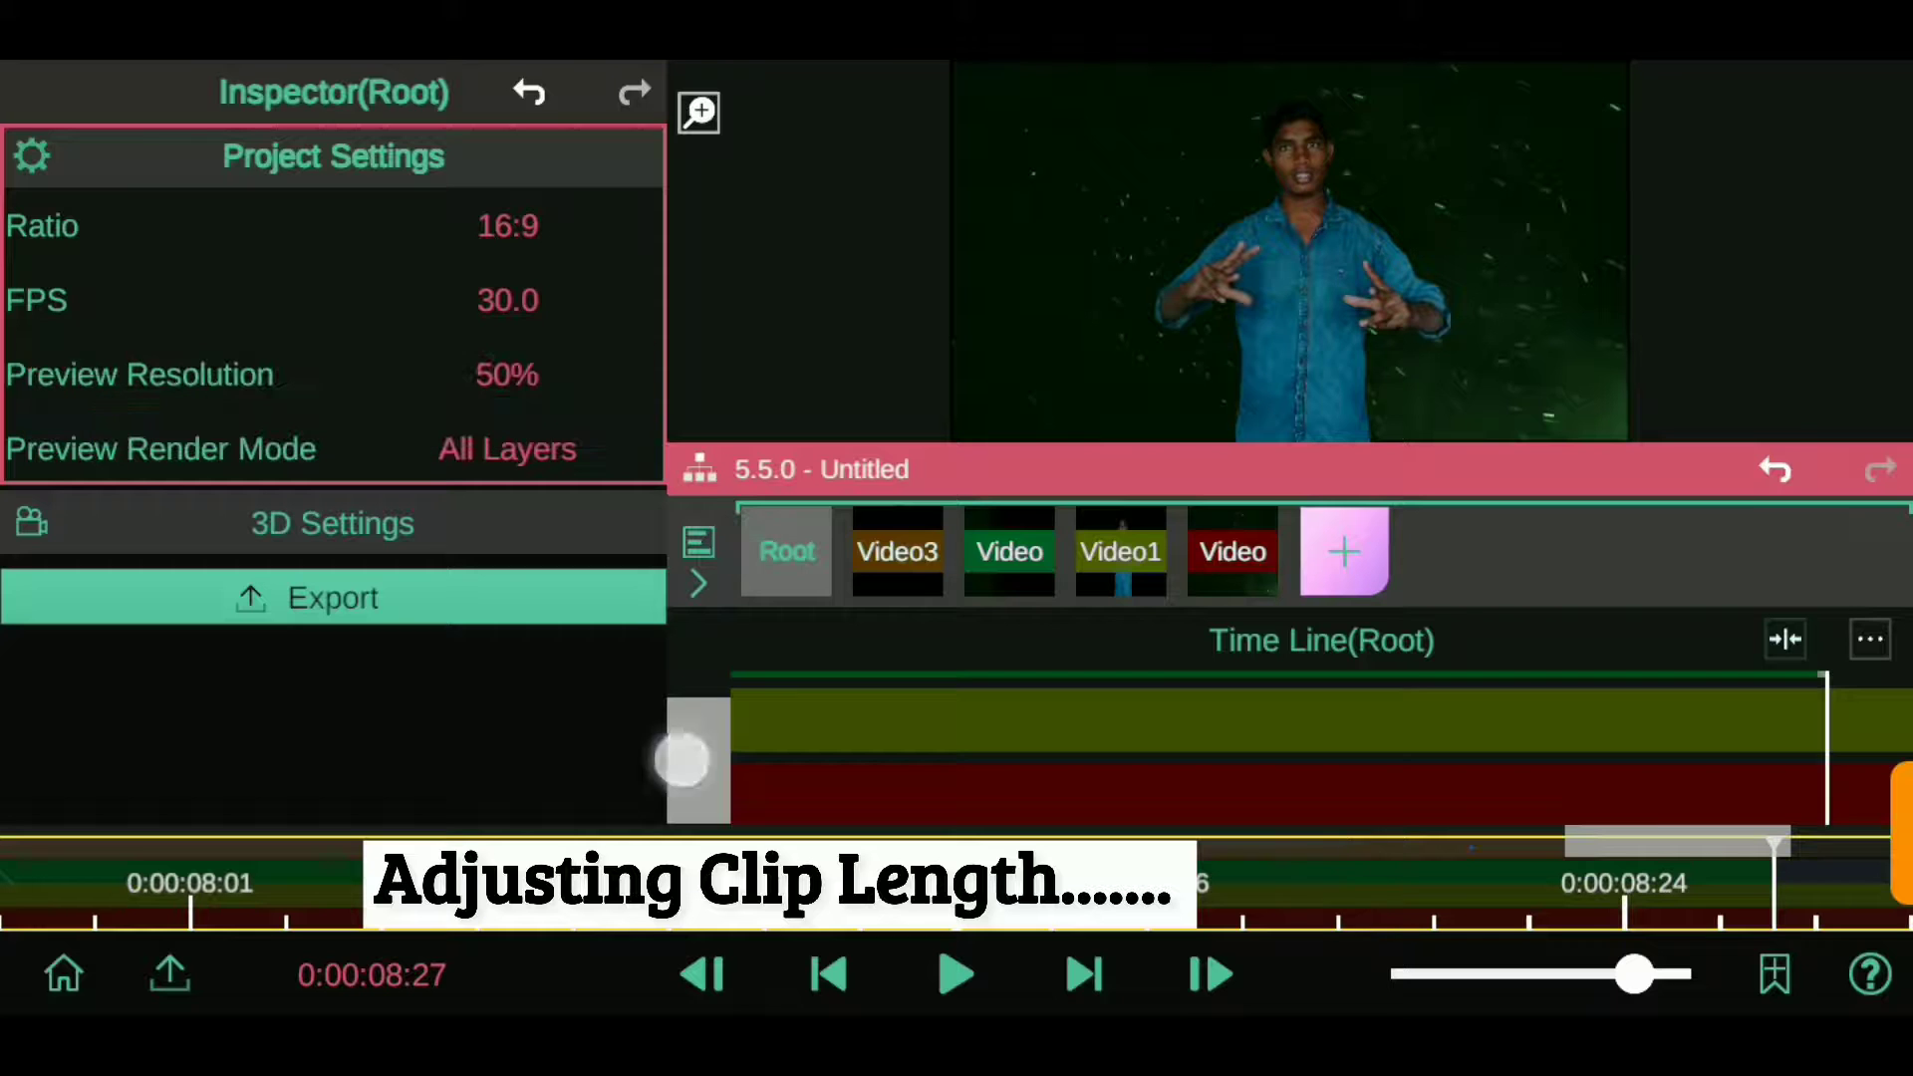
- Split Video1 at 0:00:08:27 and delete its trailing piece
drag(682, 761, 670, 718)
click(1097, 742)
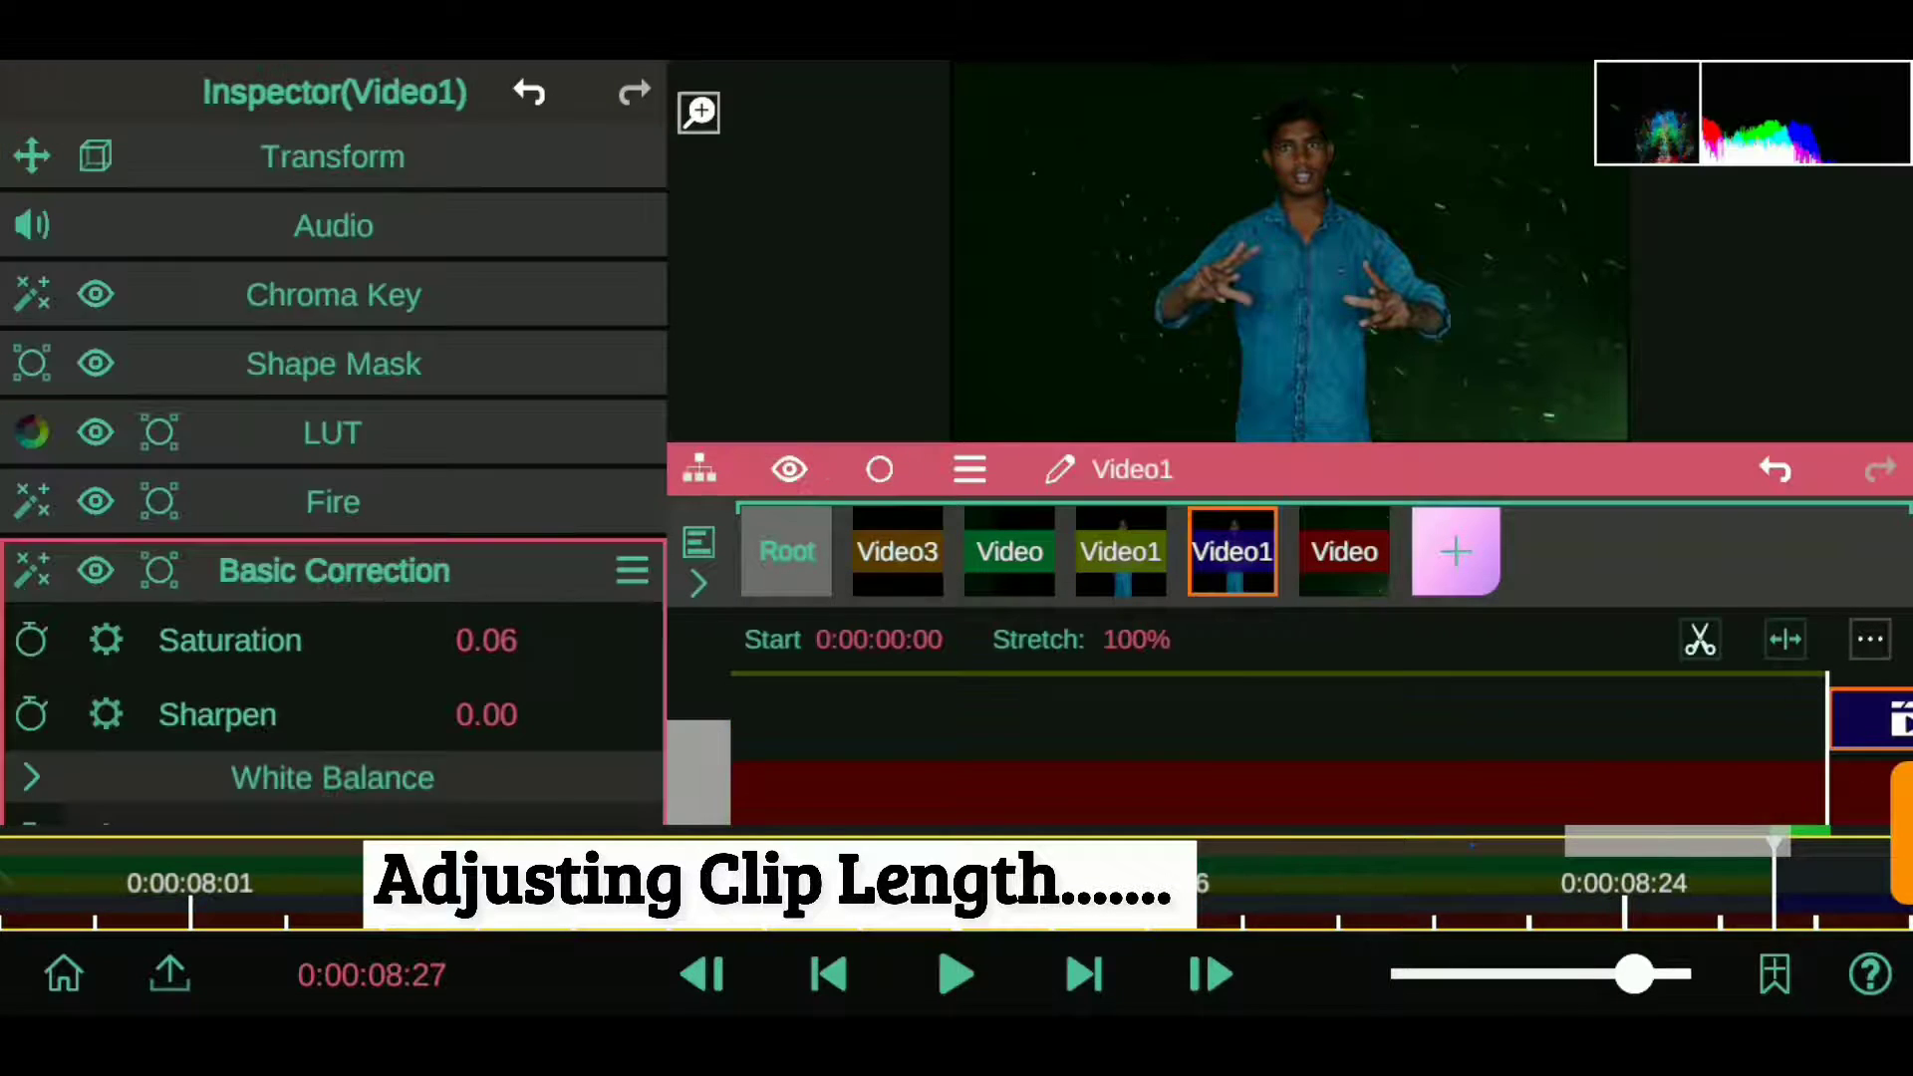
click(970, 470)
click(719, 546)
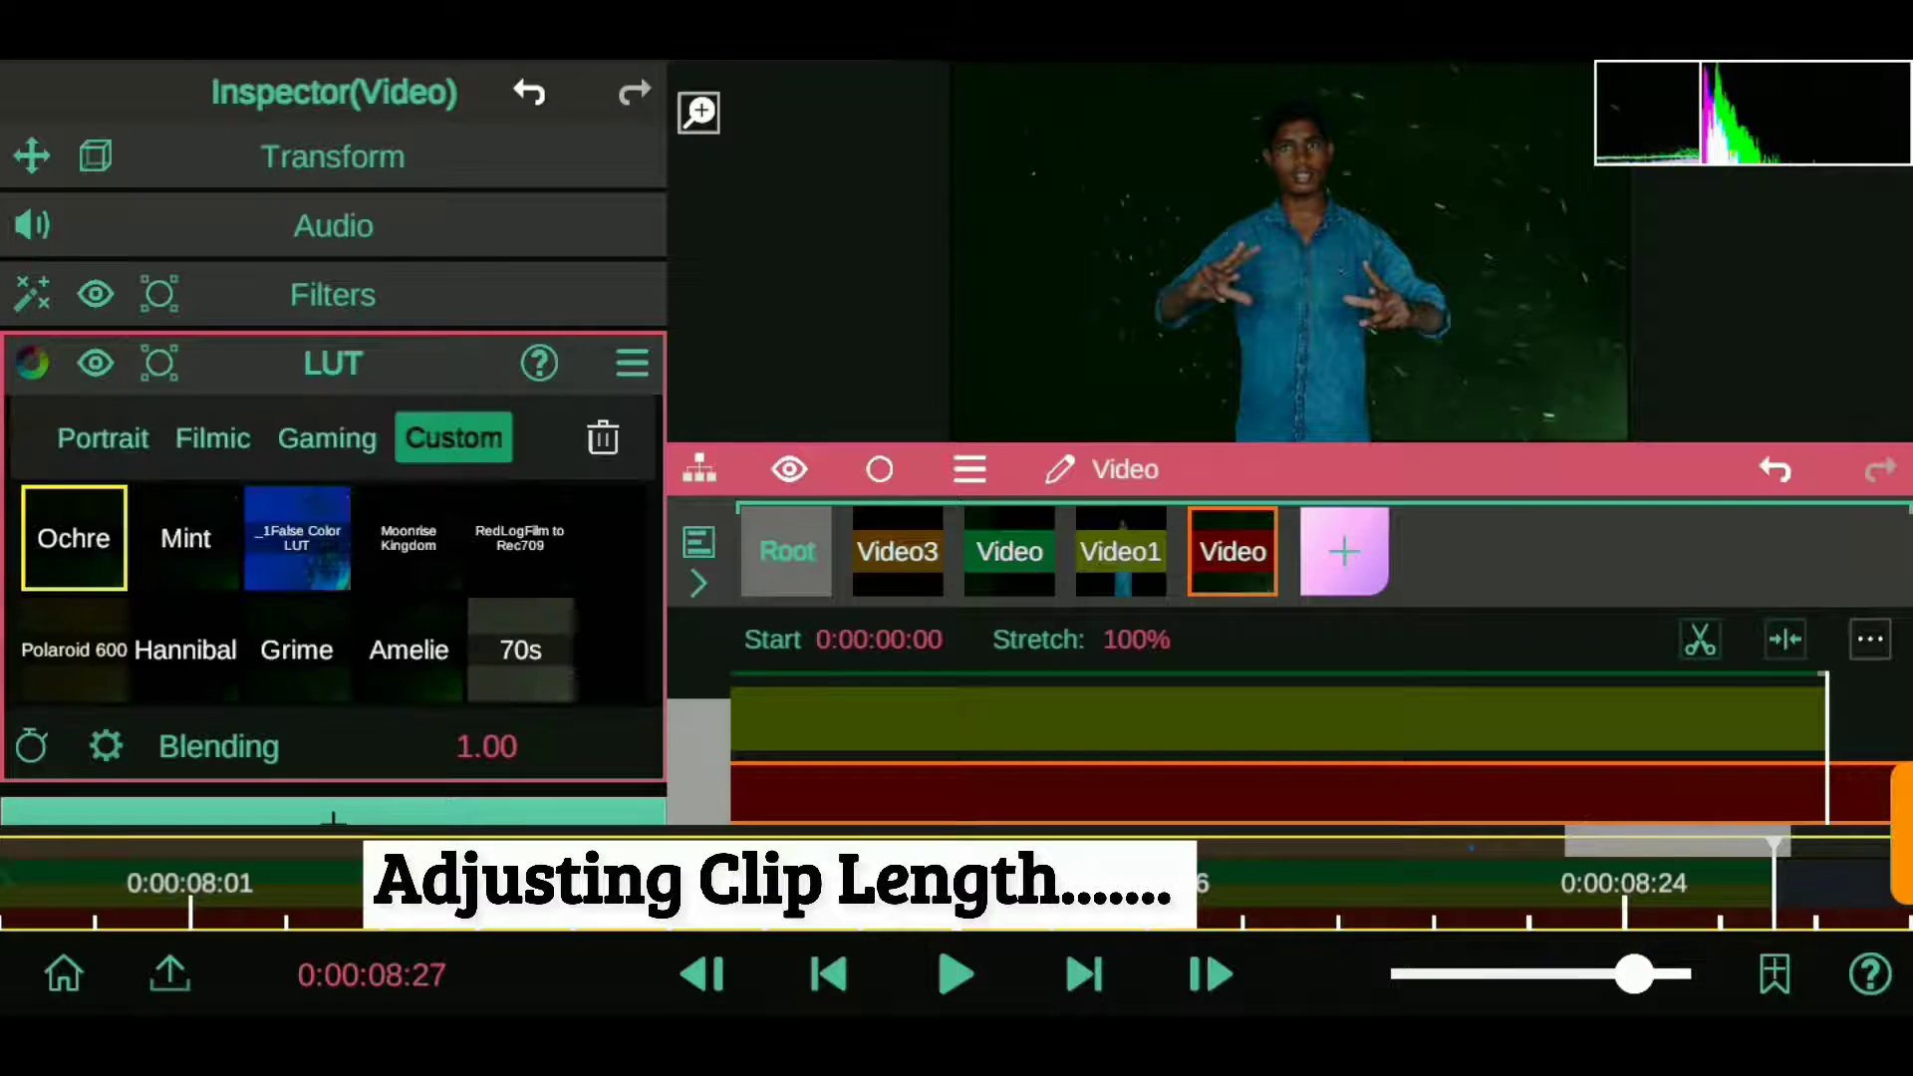
- Split the Video clip at the same point and delete its leftover piece
click(332, 157)
click(1713, 646)
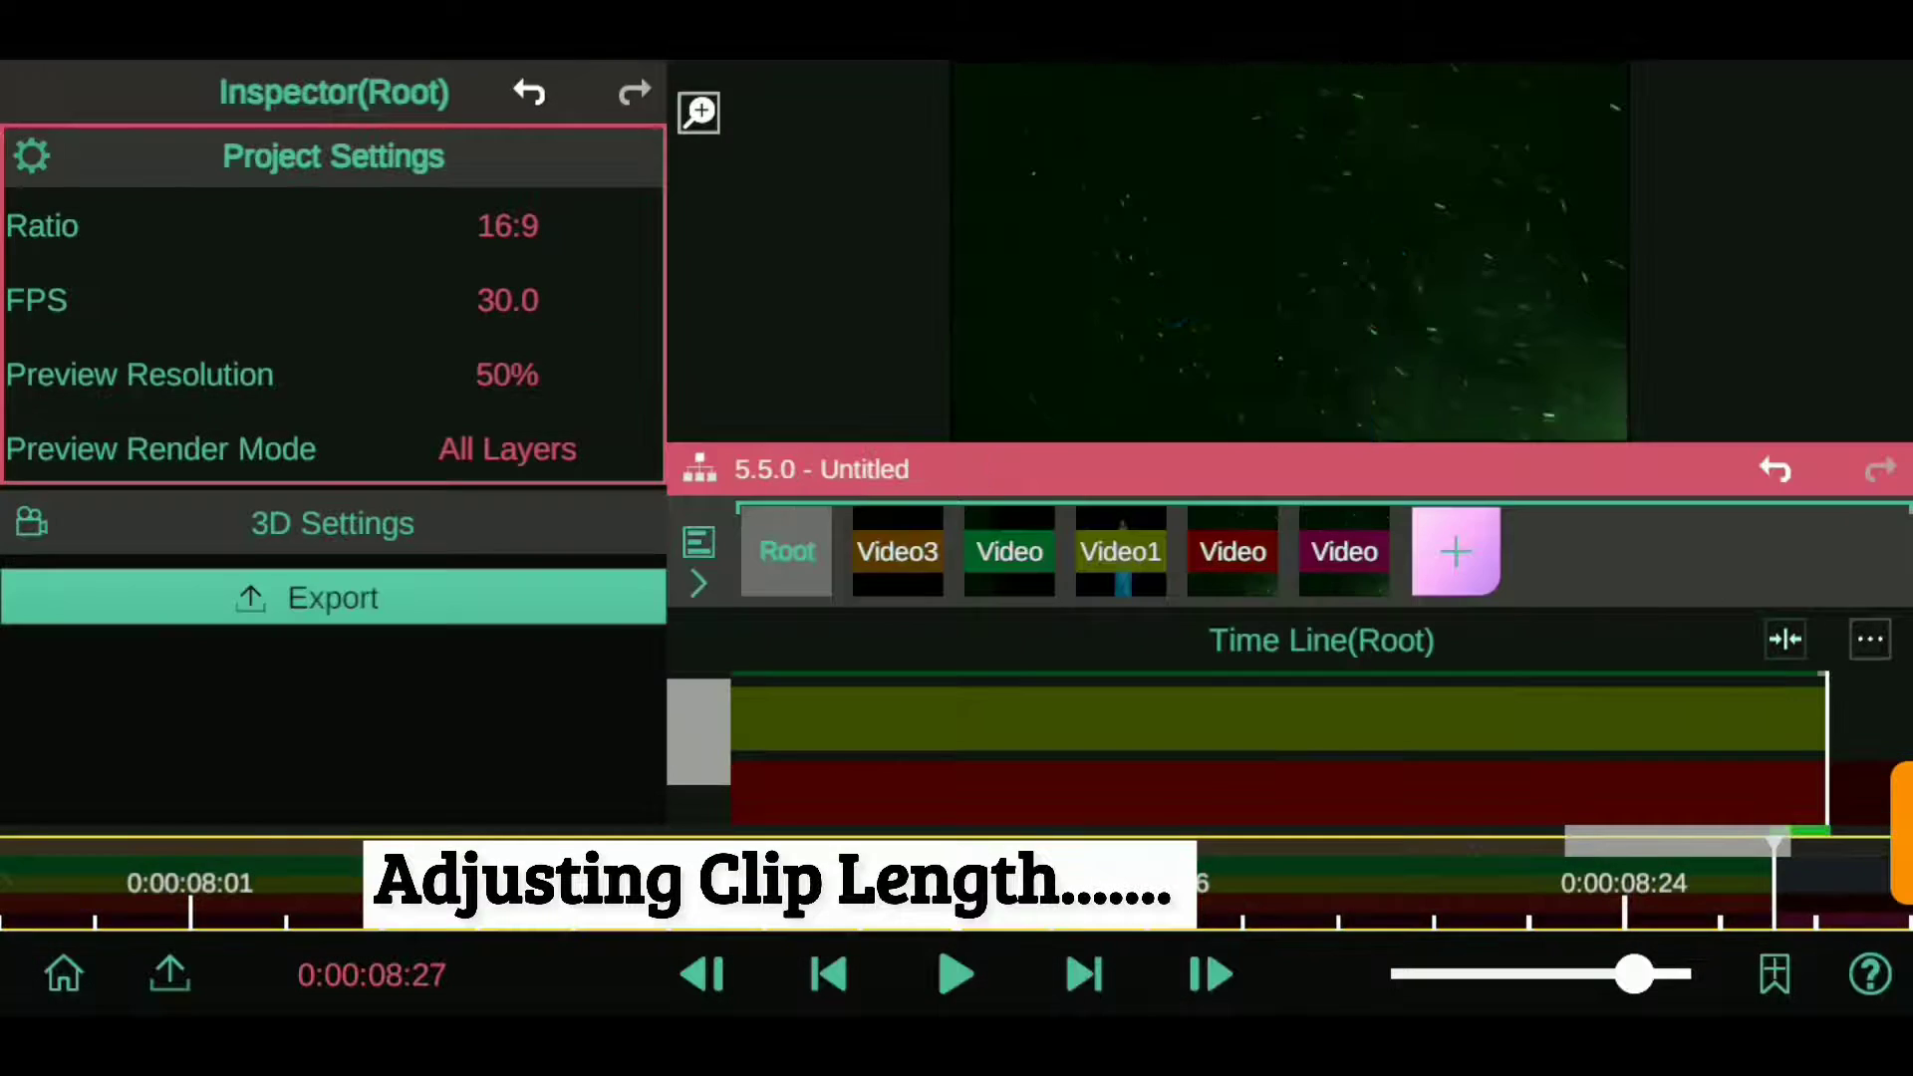
click(691, 761)
click(970, 470)
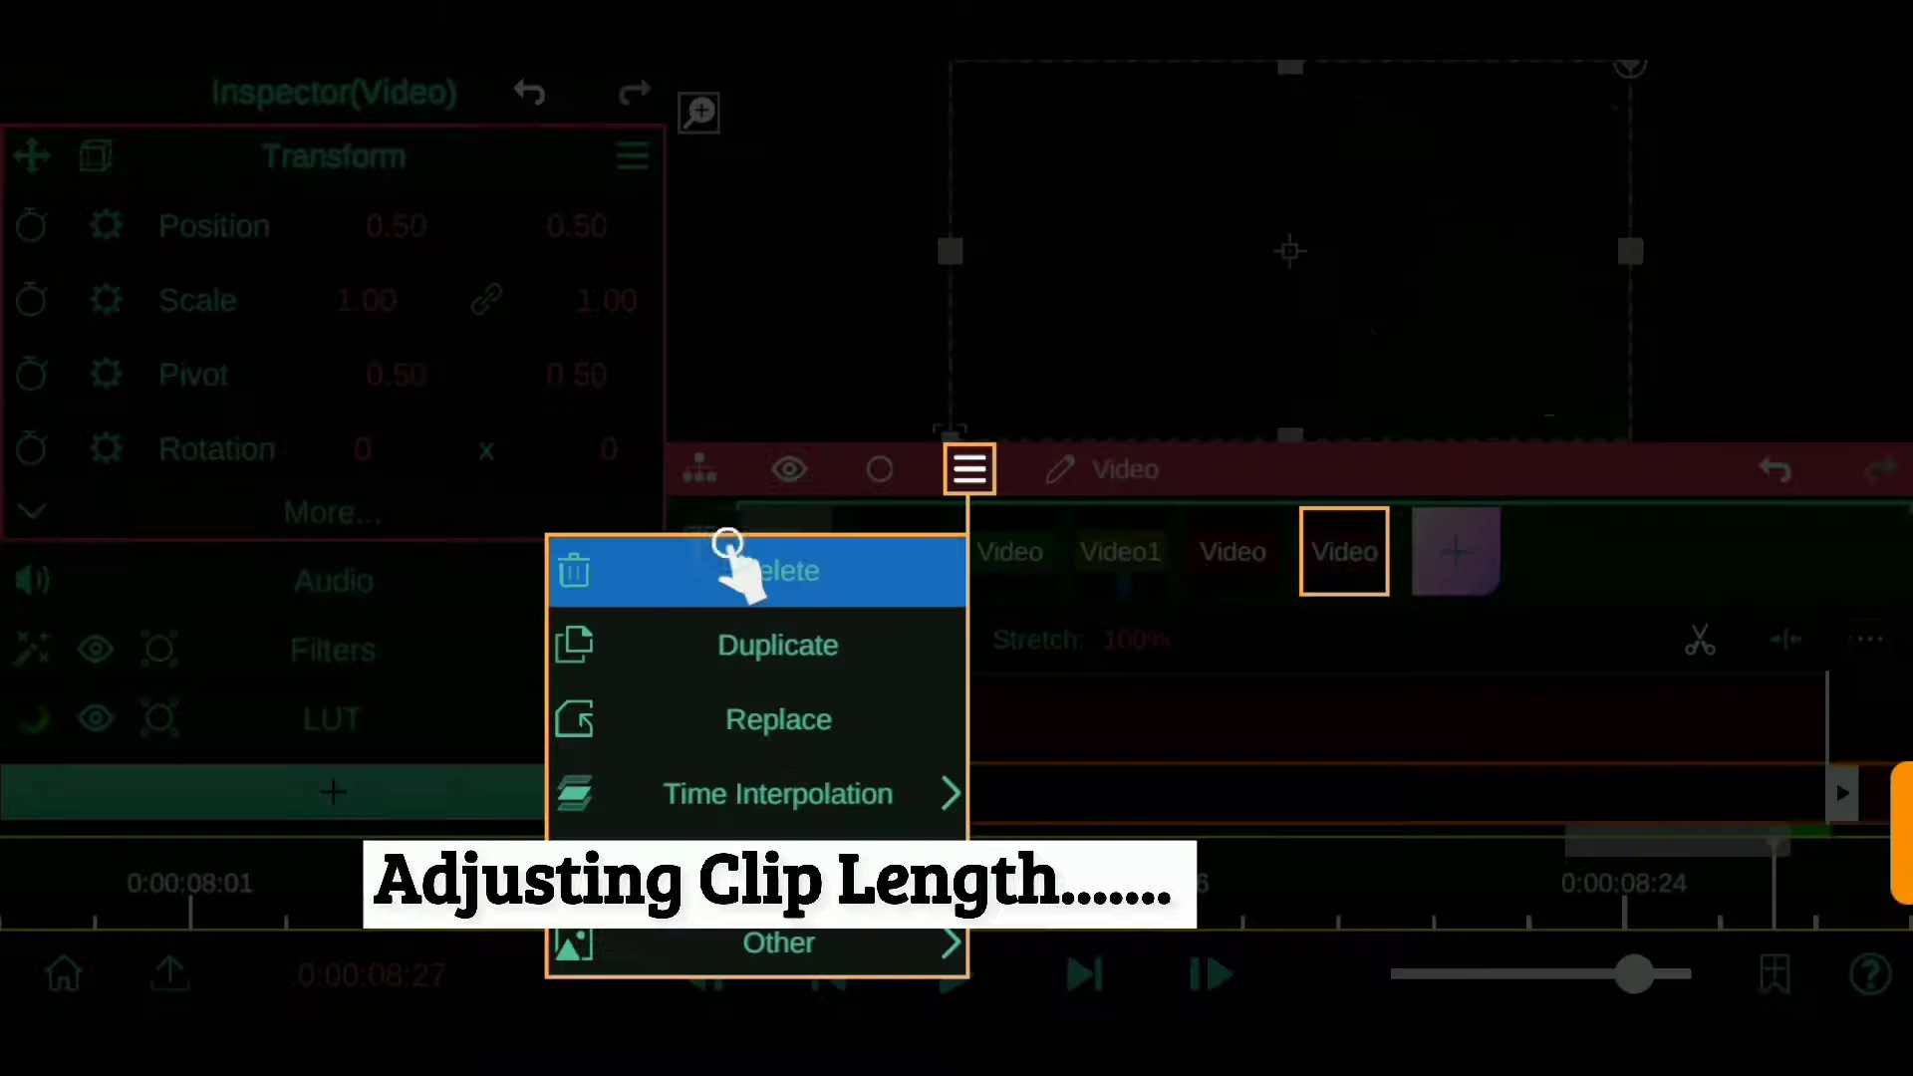
click(727, 563)
click(128, 857)
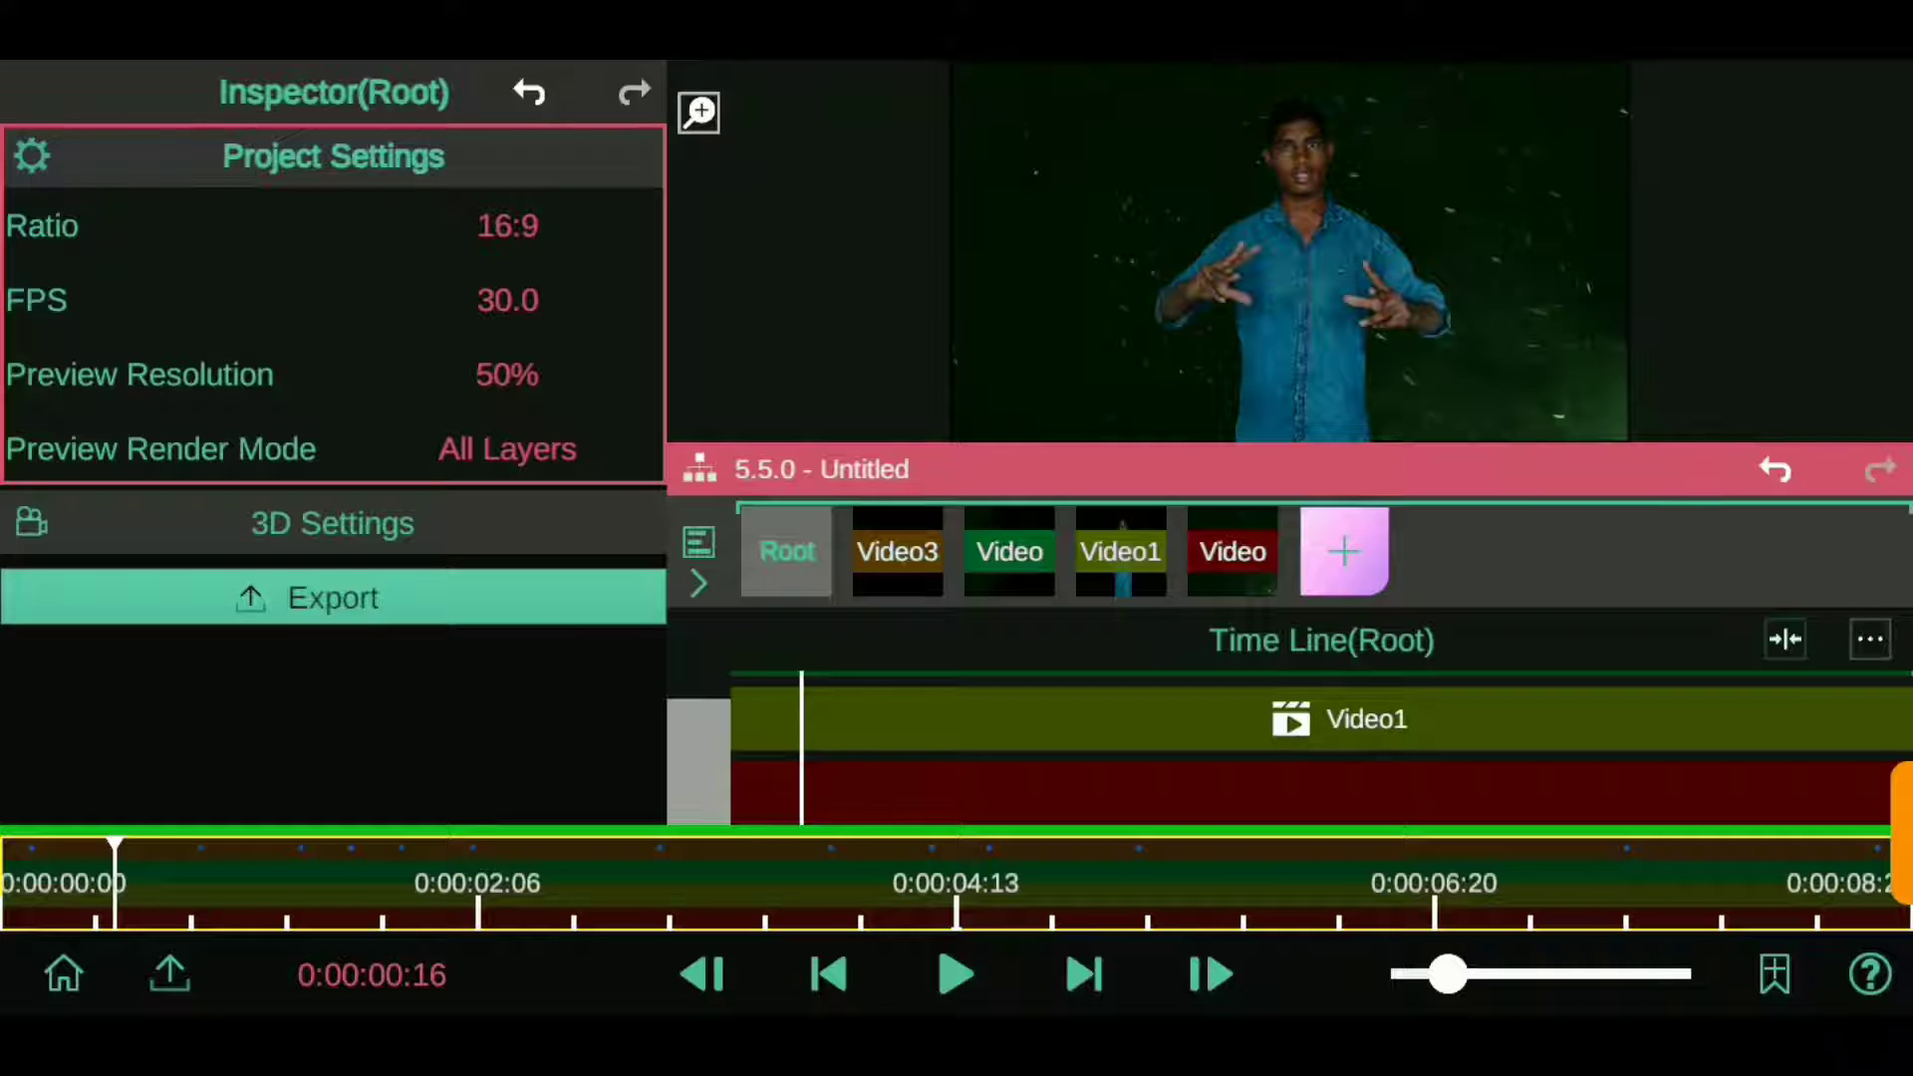
drag(57, 852, 22, 855)
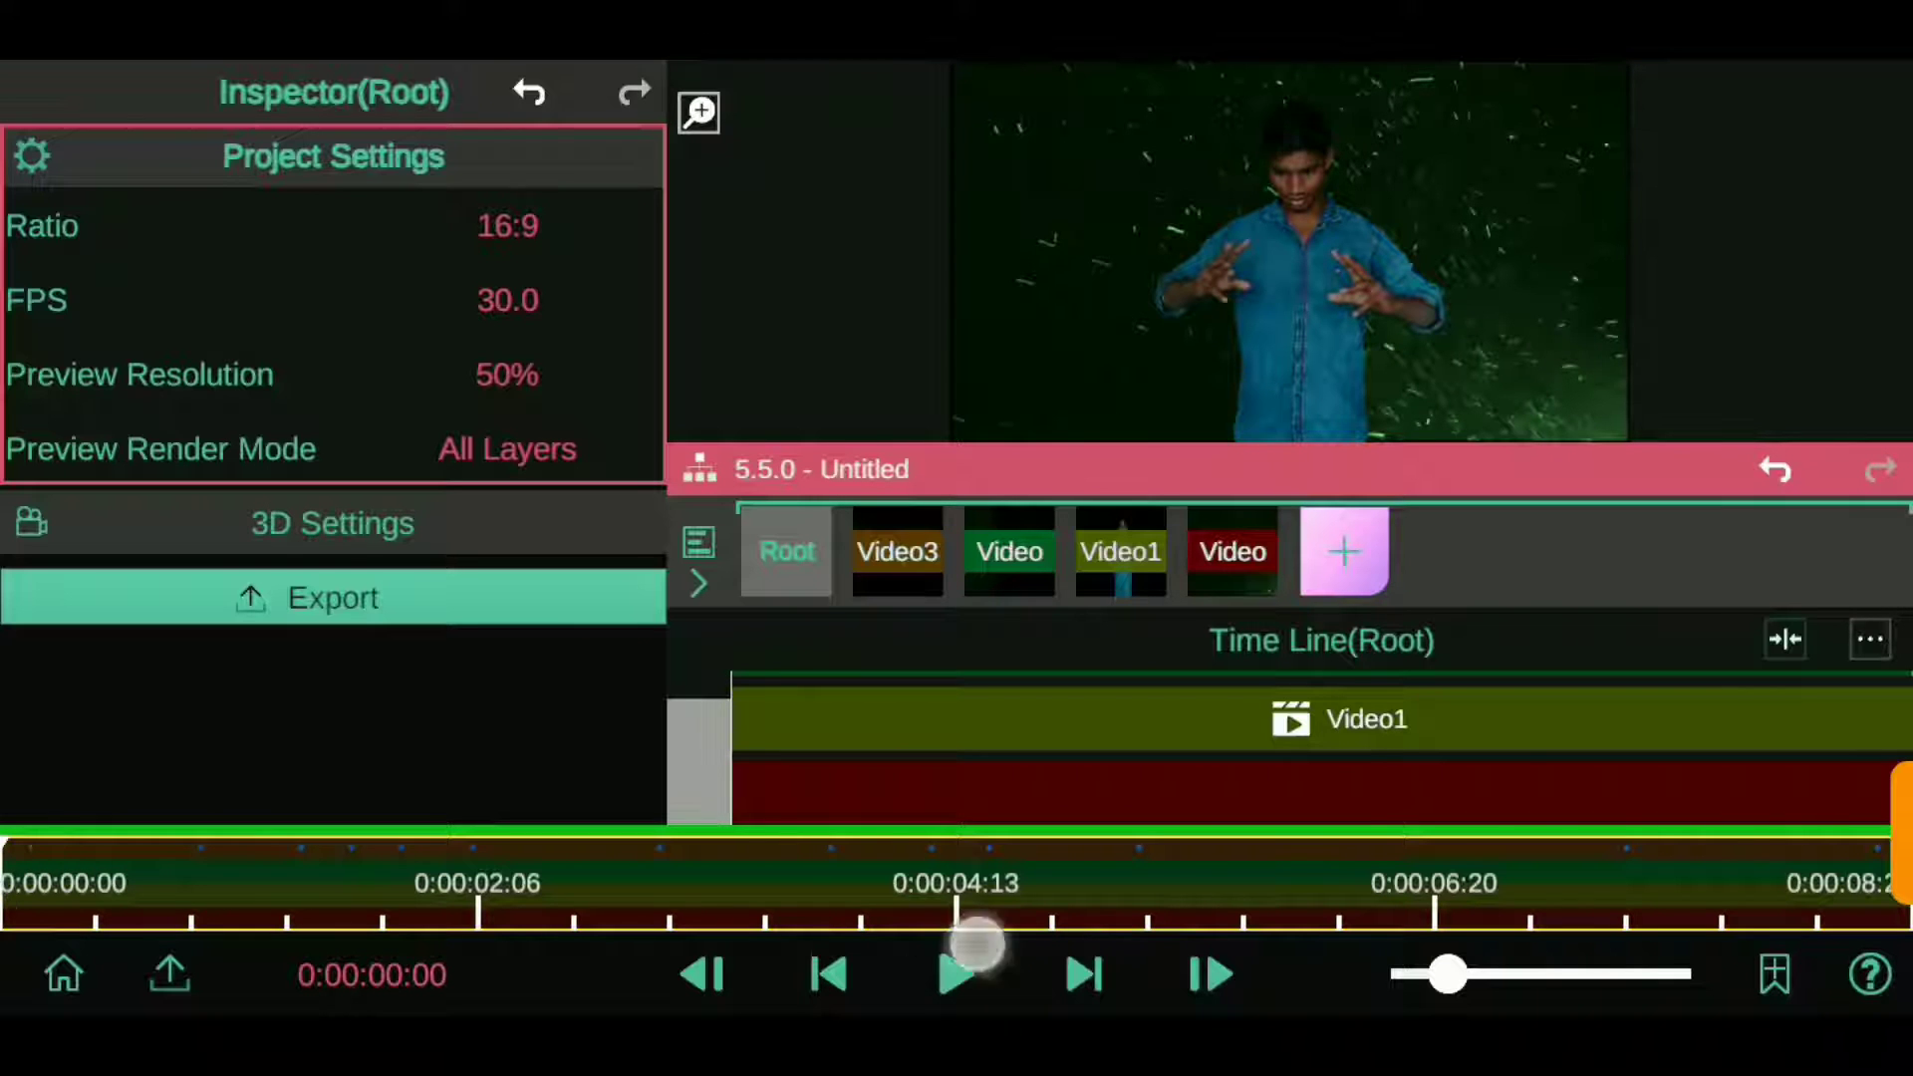
click(976, 944)
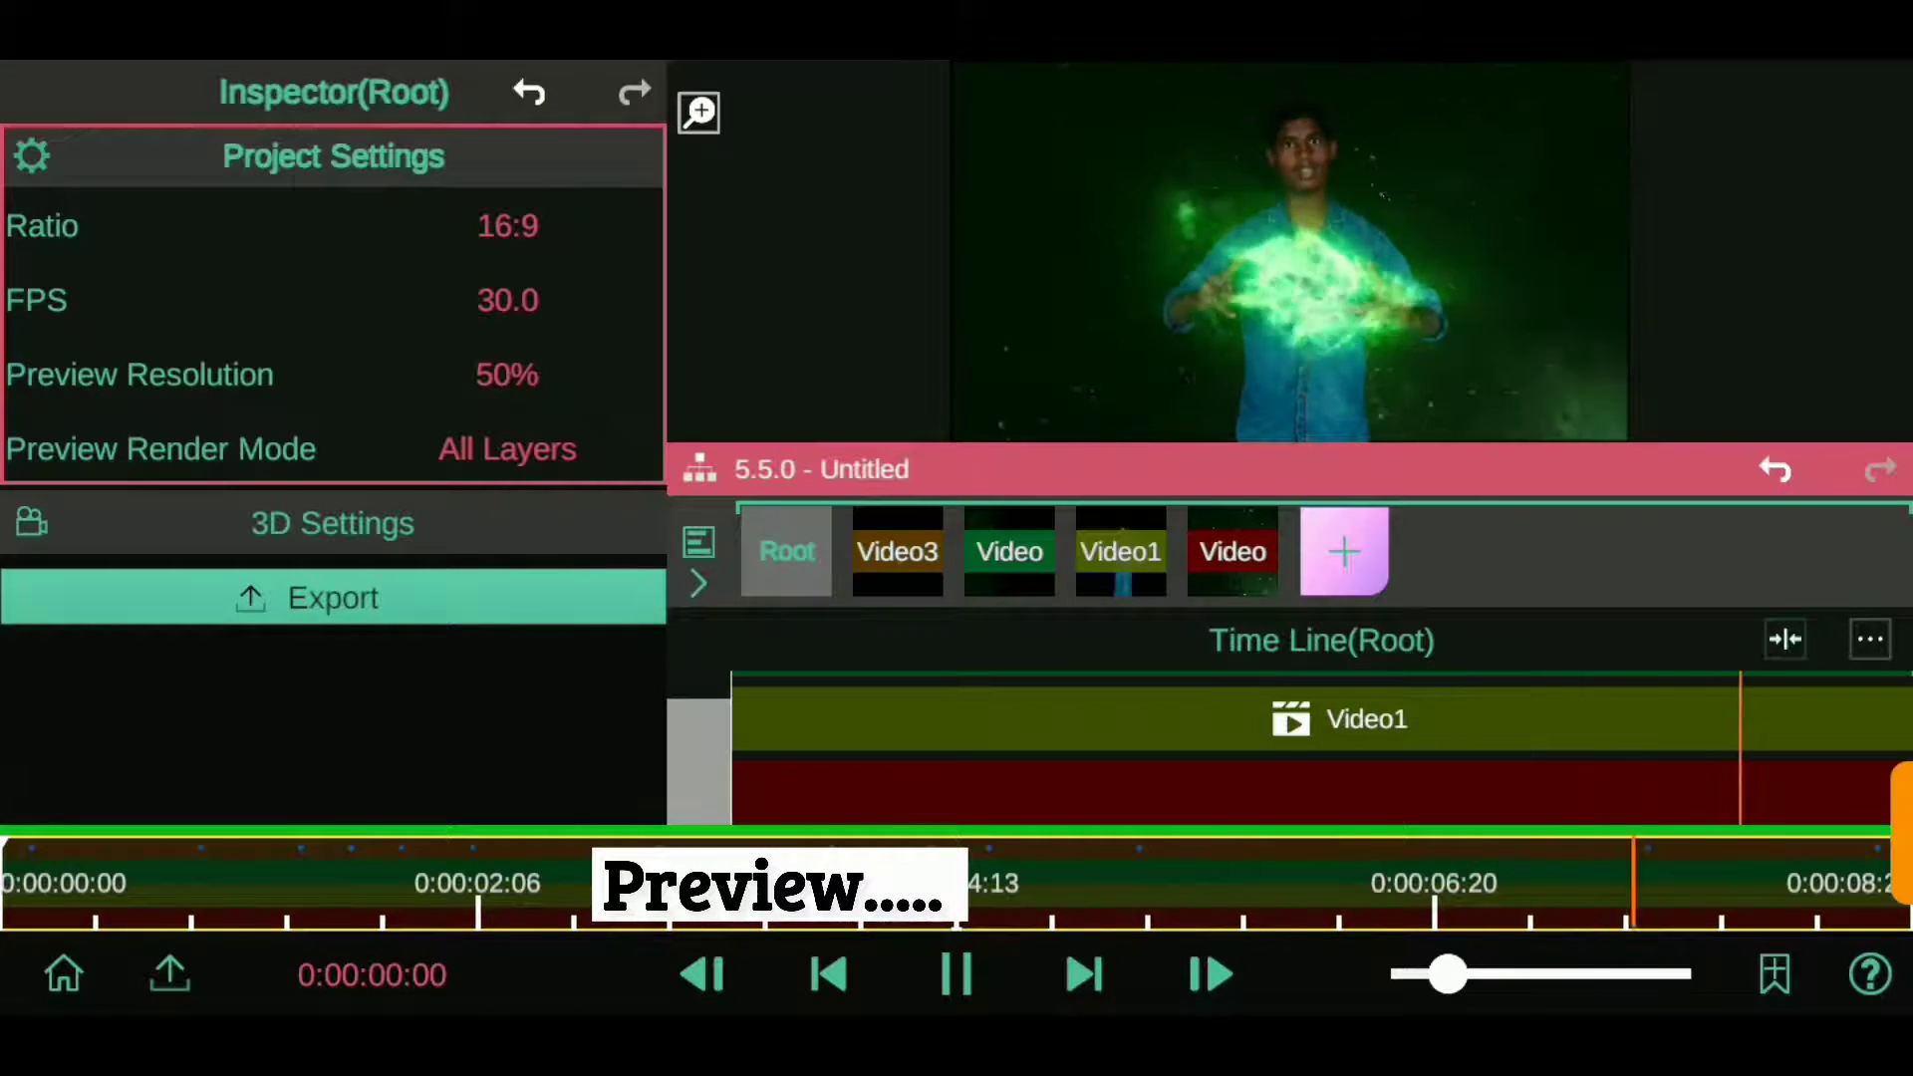
click(959, 976)
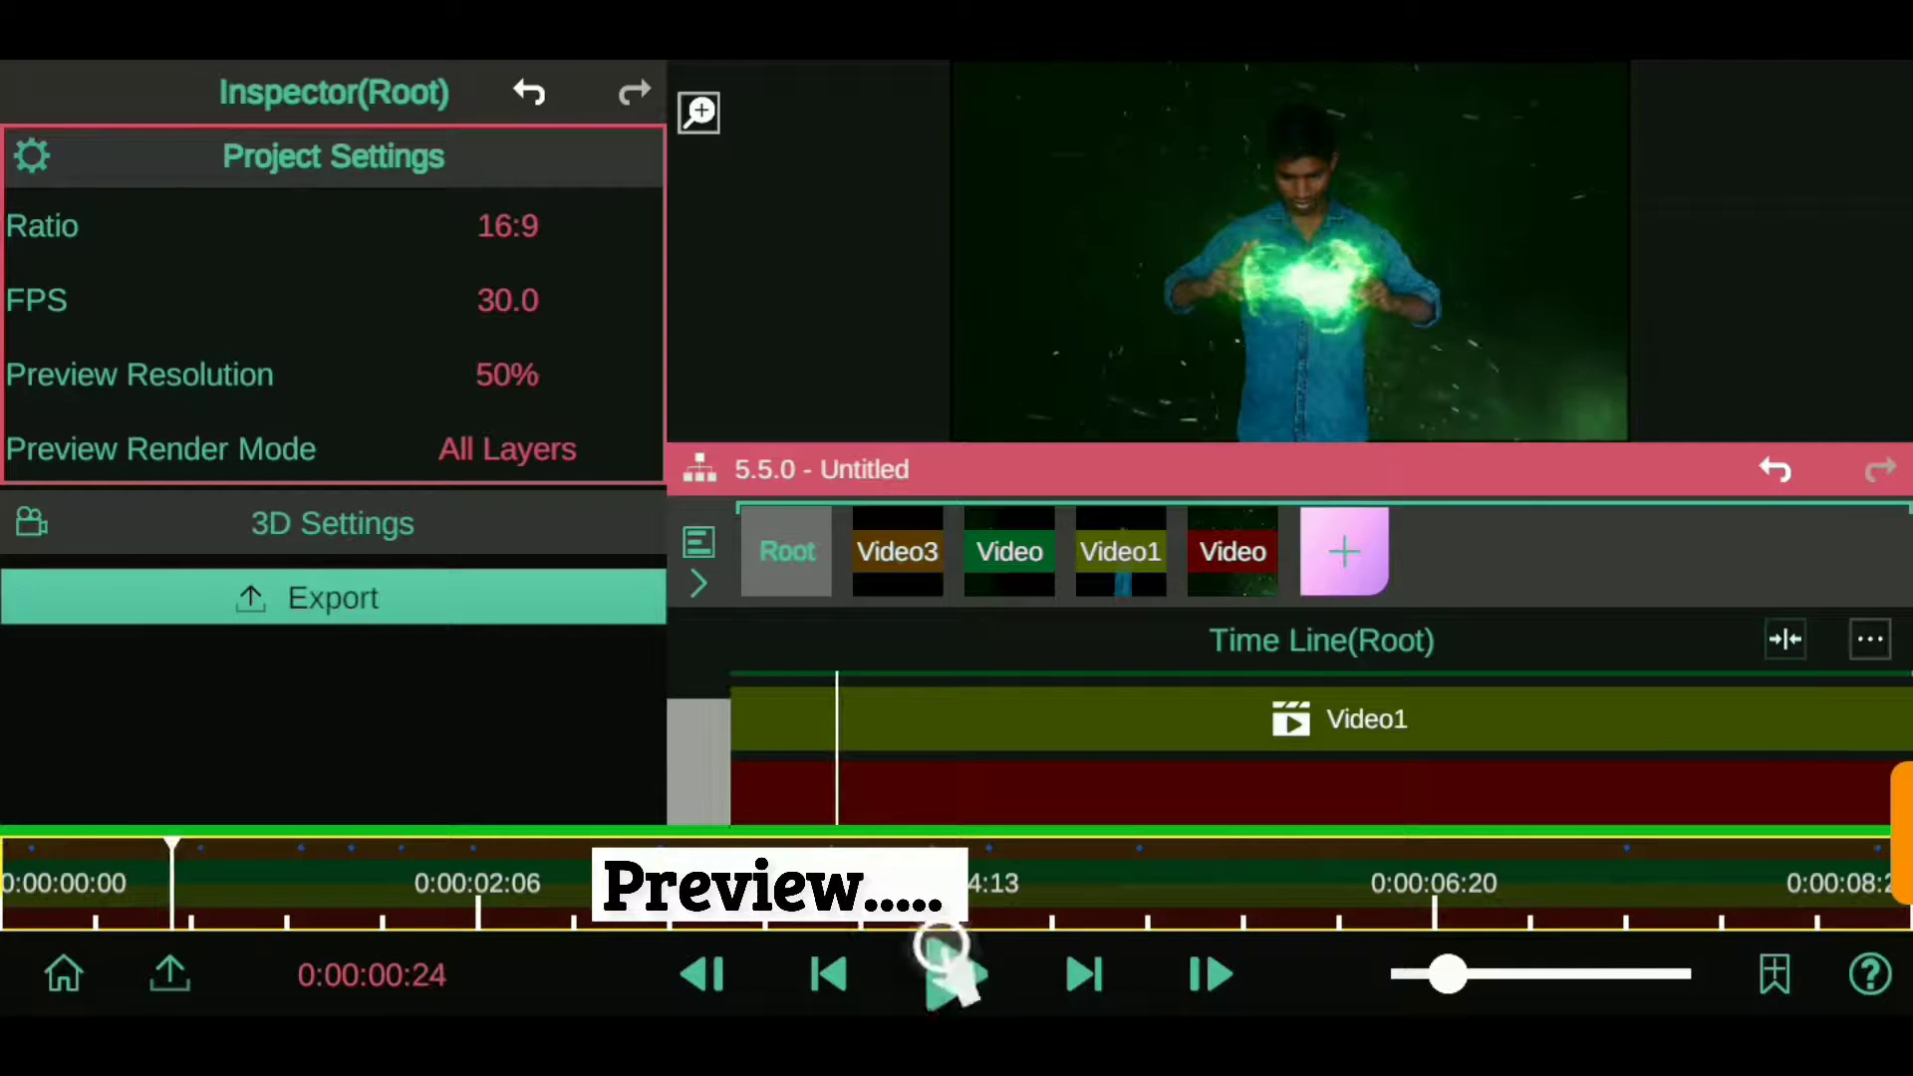
click(959, 942)
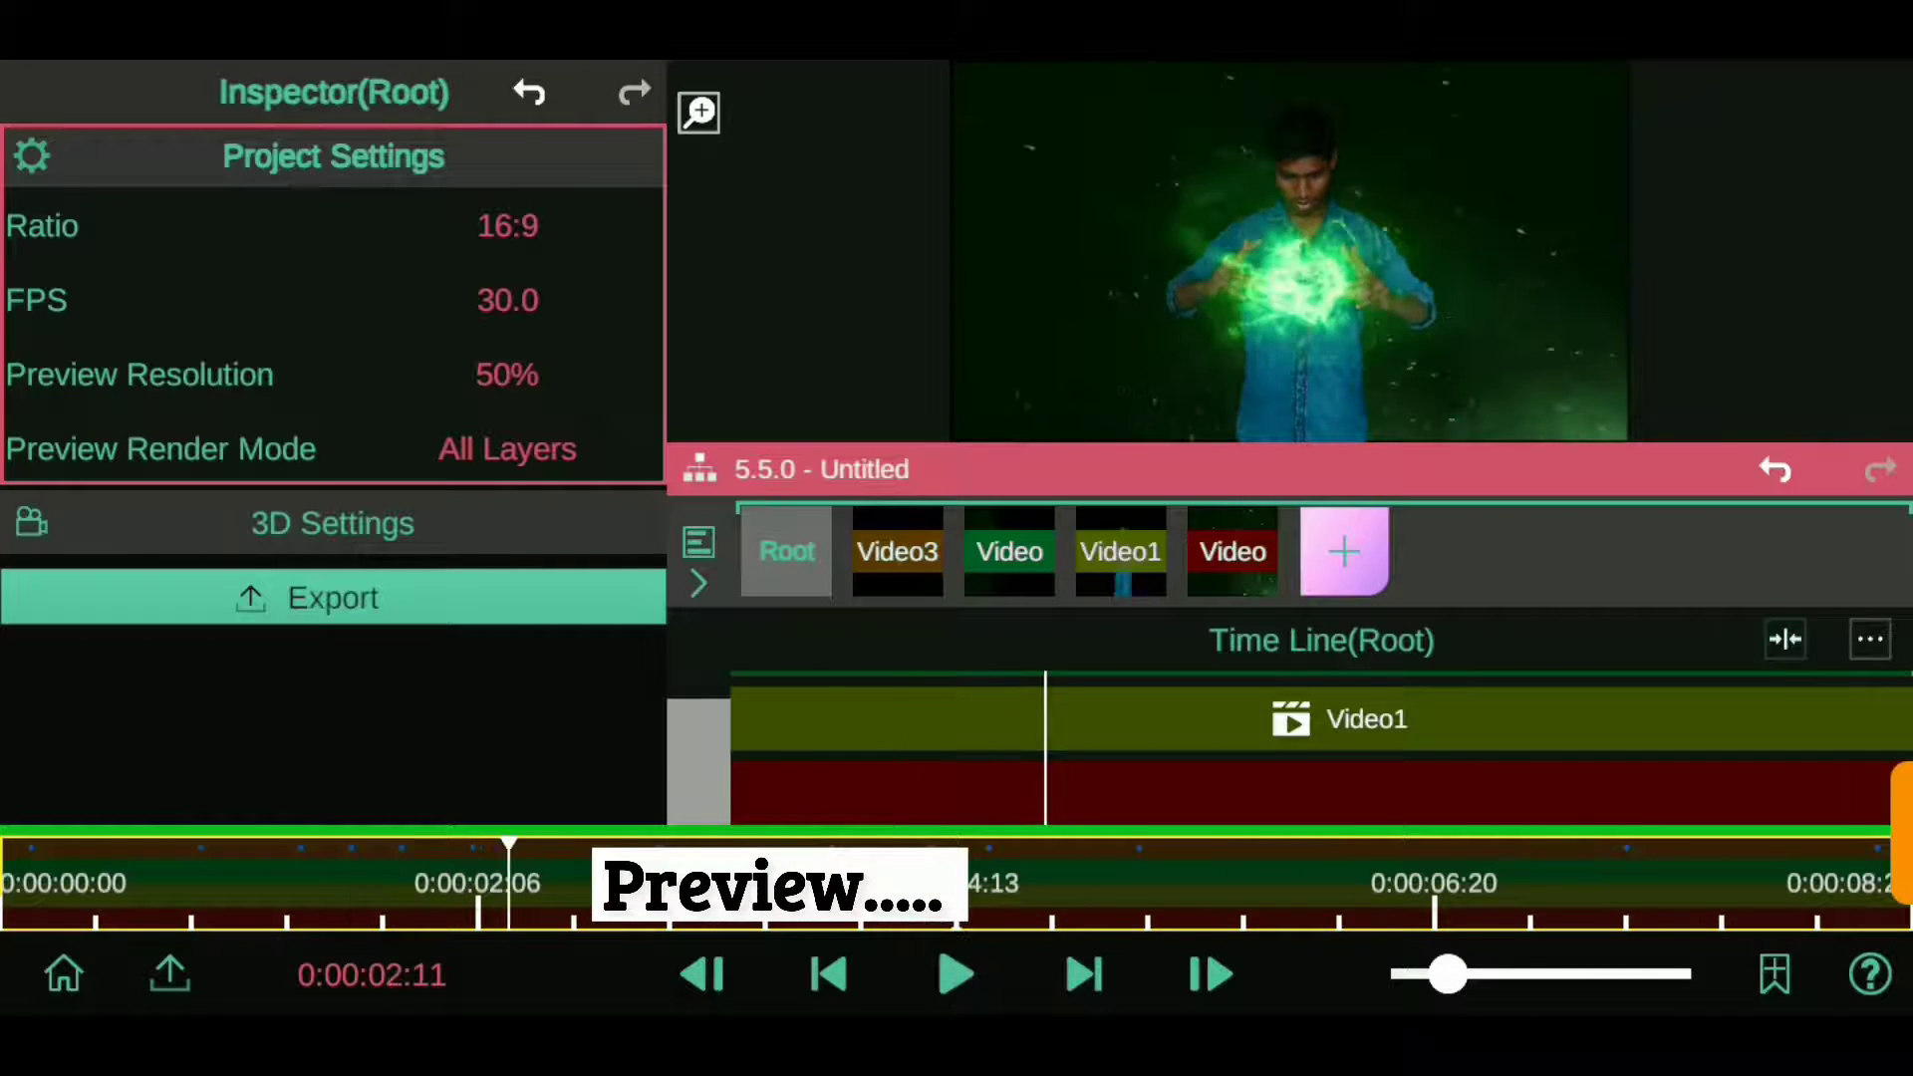
click(704, 974)
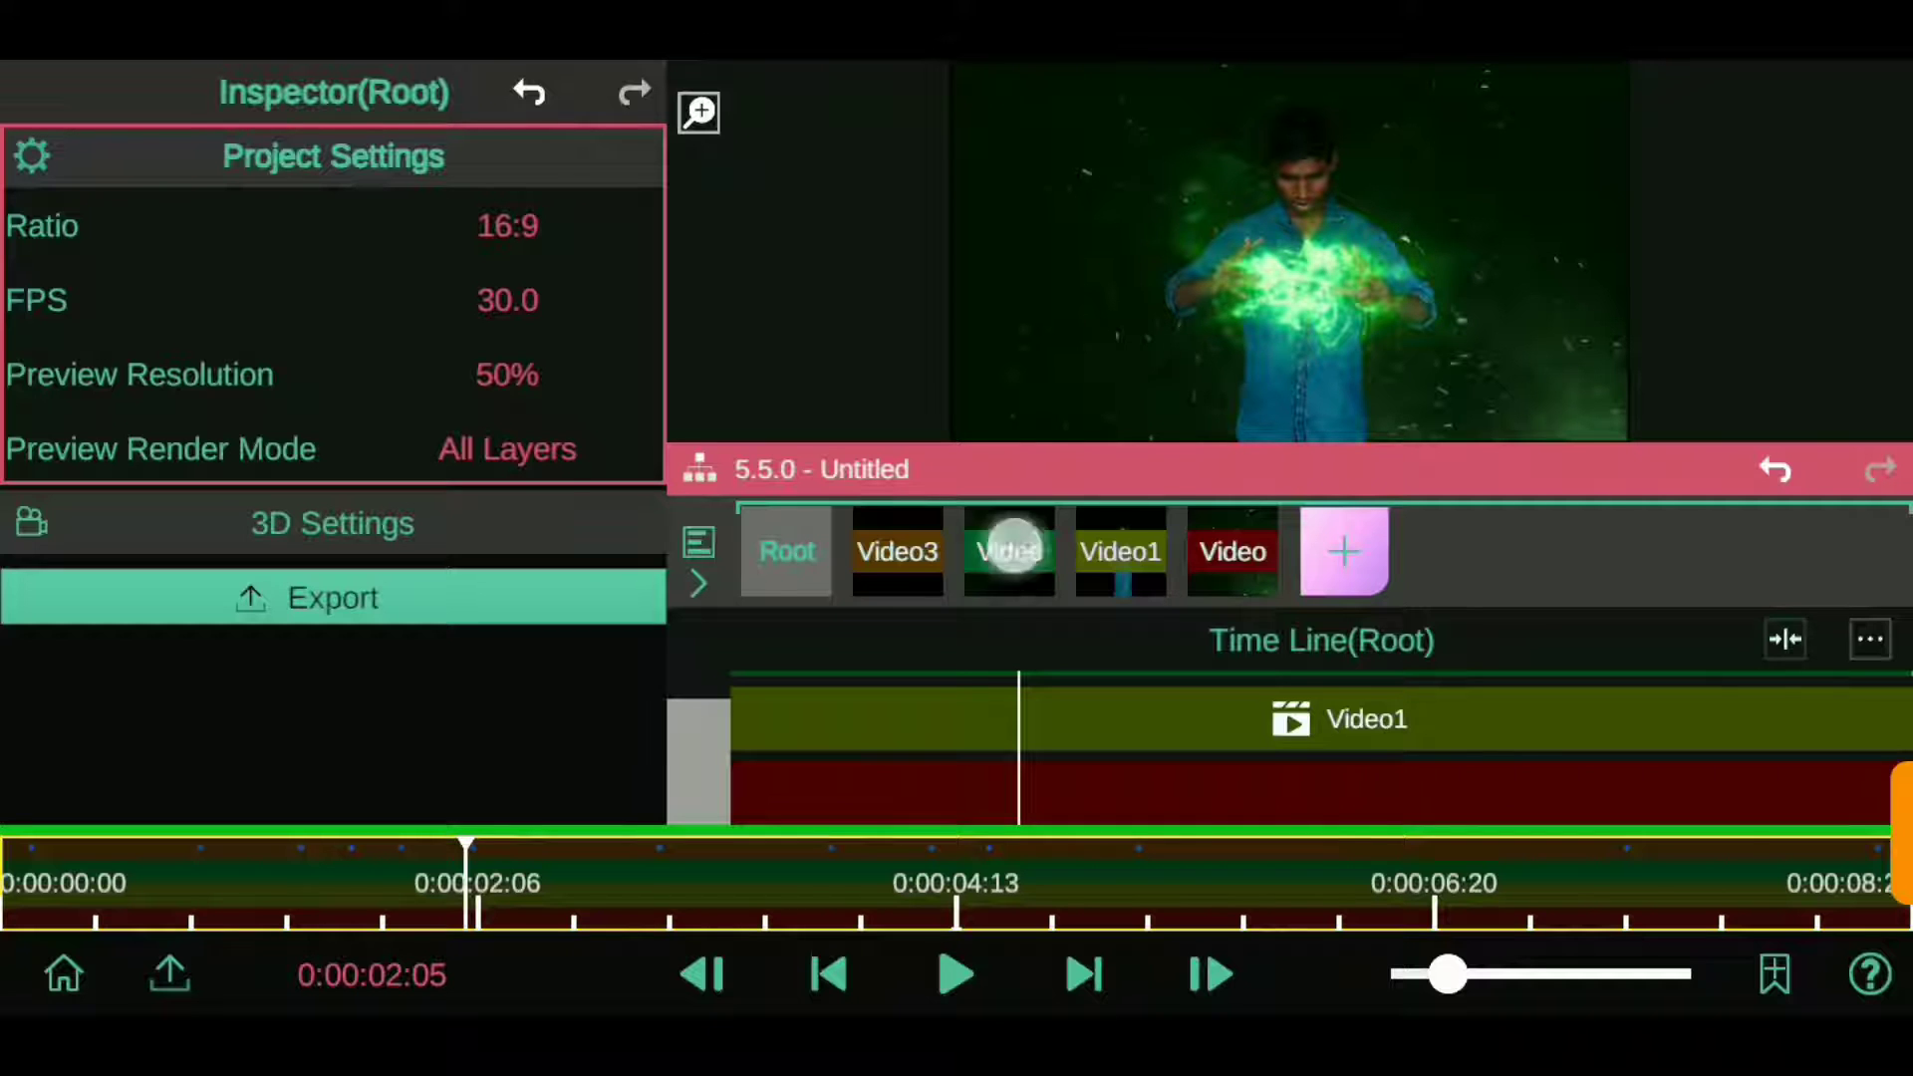
- Select Video3 and reset its Transform pivot, clearing the pivot keyframes
click(1014, 549)
click(884, 553)
click(240, 155)
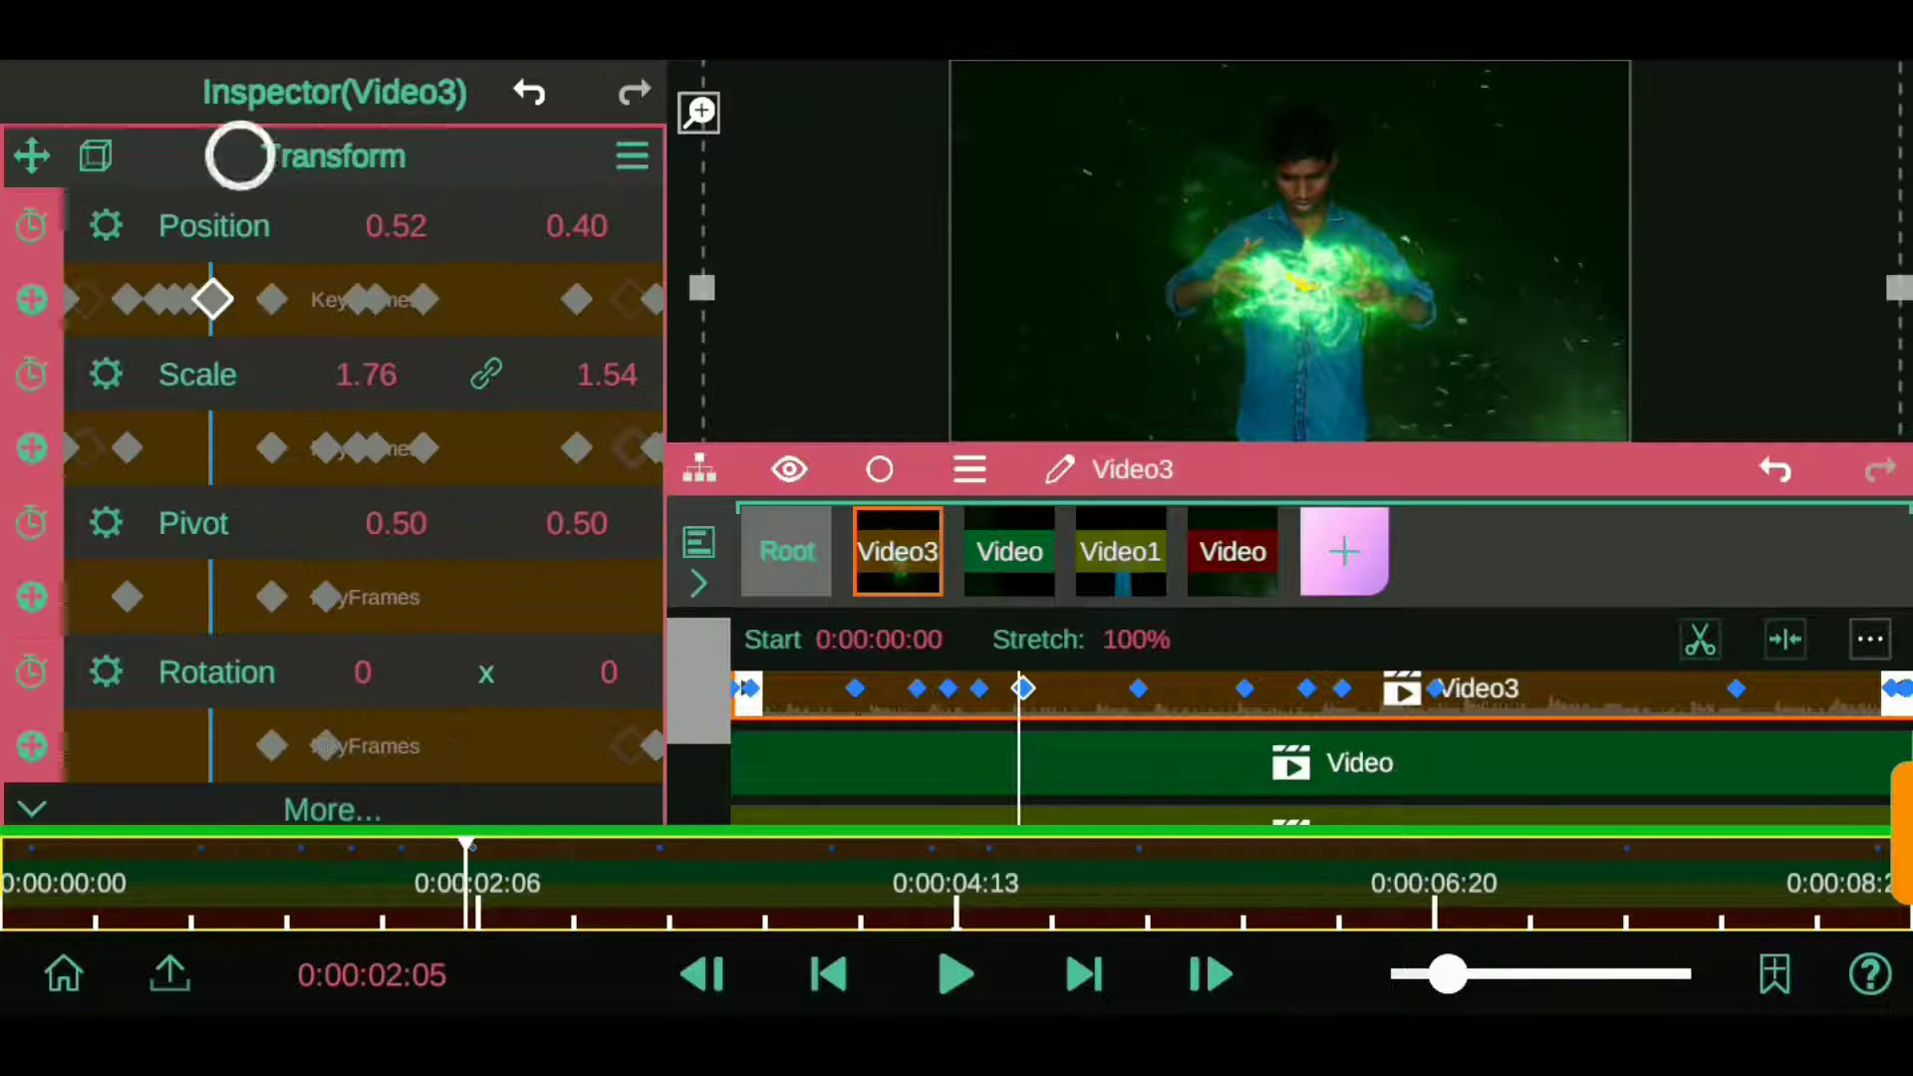
click(103, 520)
click(200, 692)
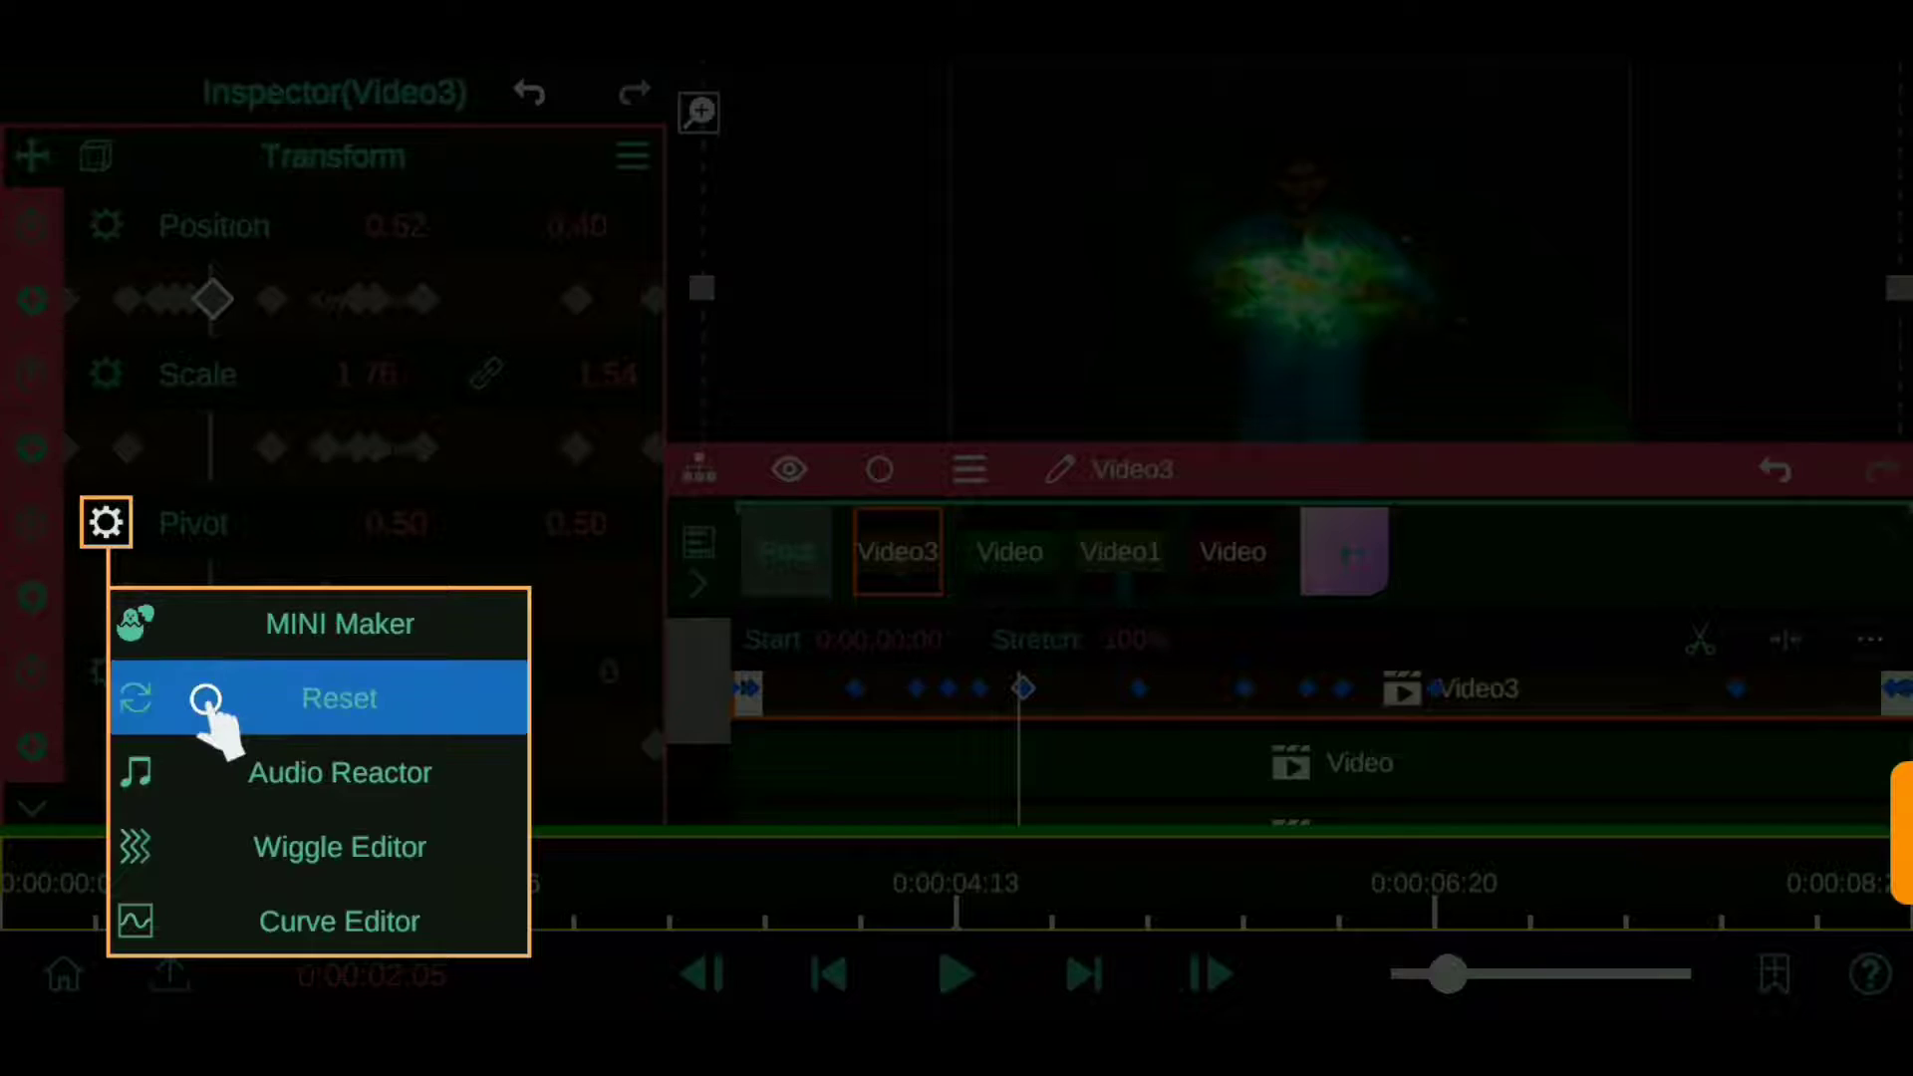
click(45, 515)
- Play back to check the result, then reselect Video3's properties
click(957, 976)
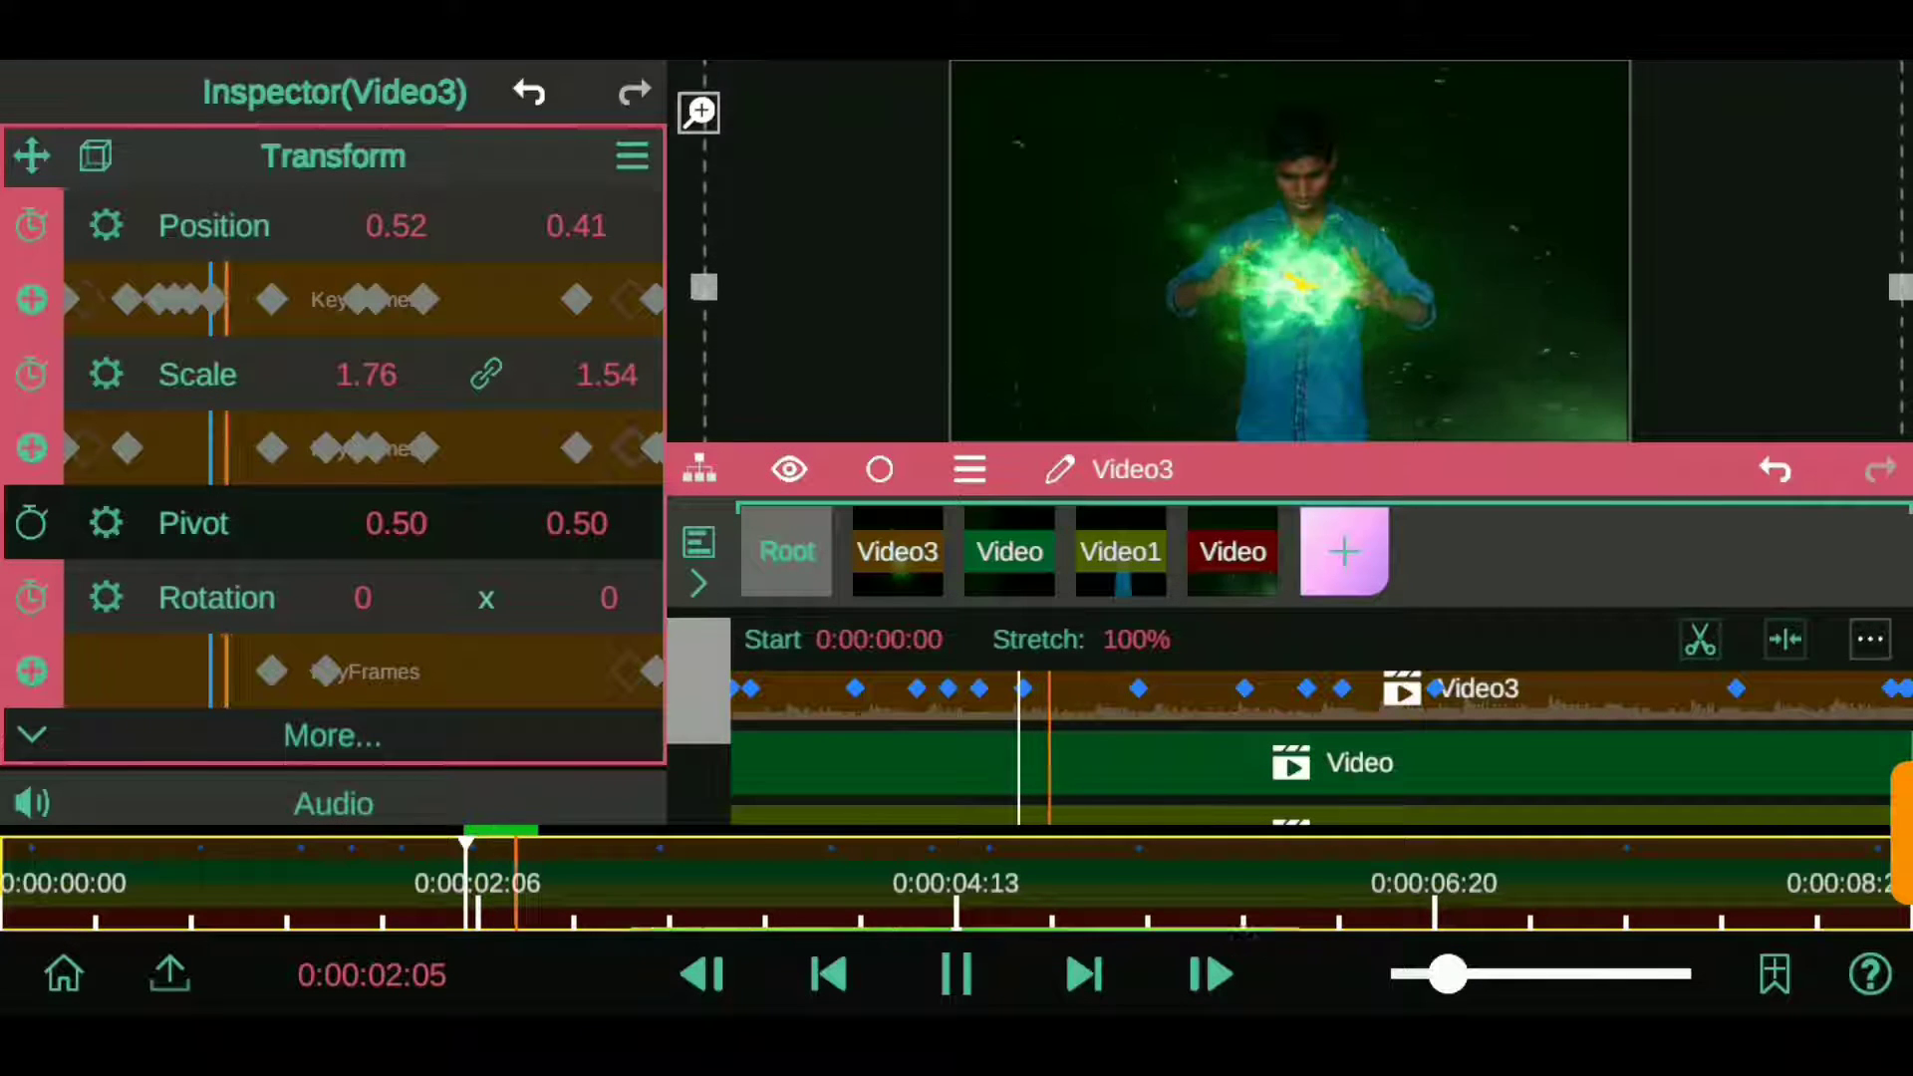
click(970, 996)
click(247, 141)
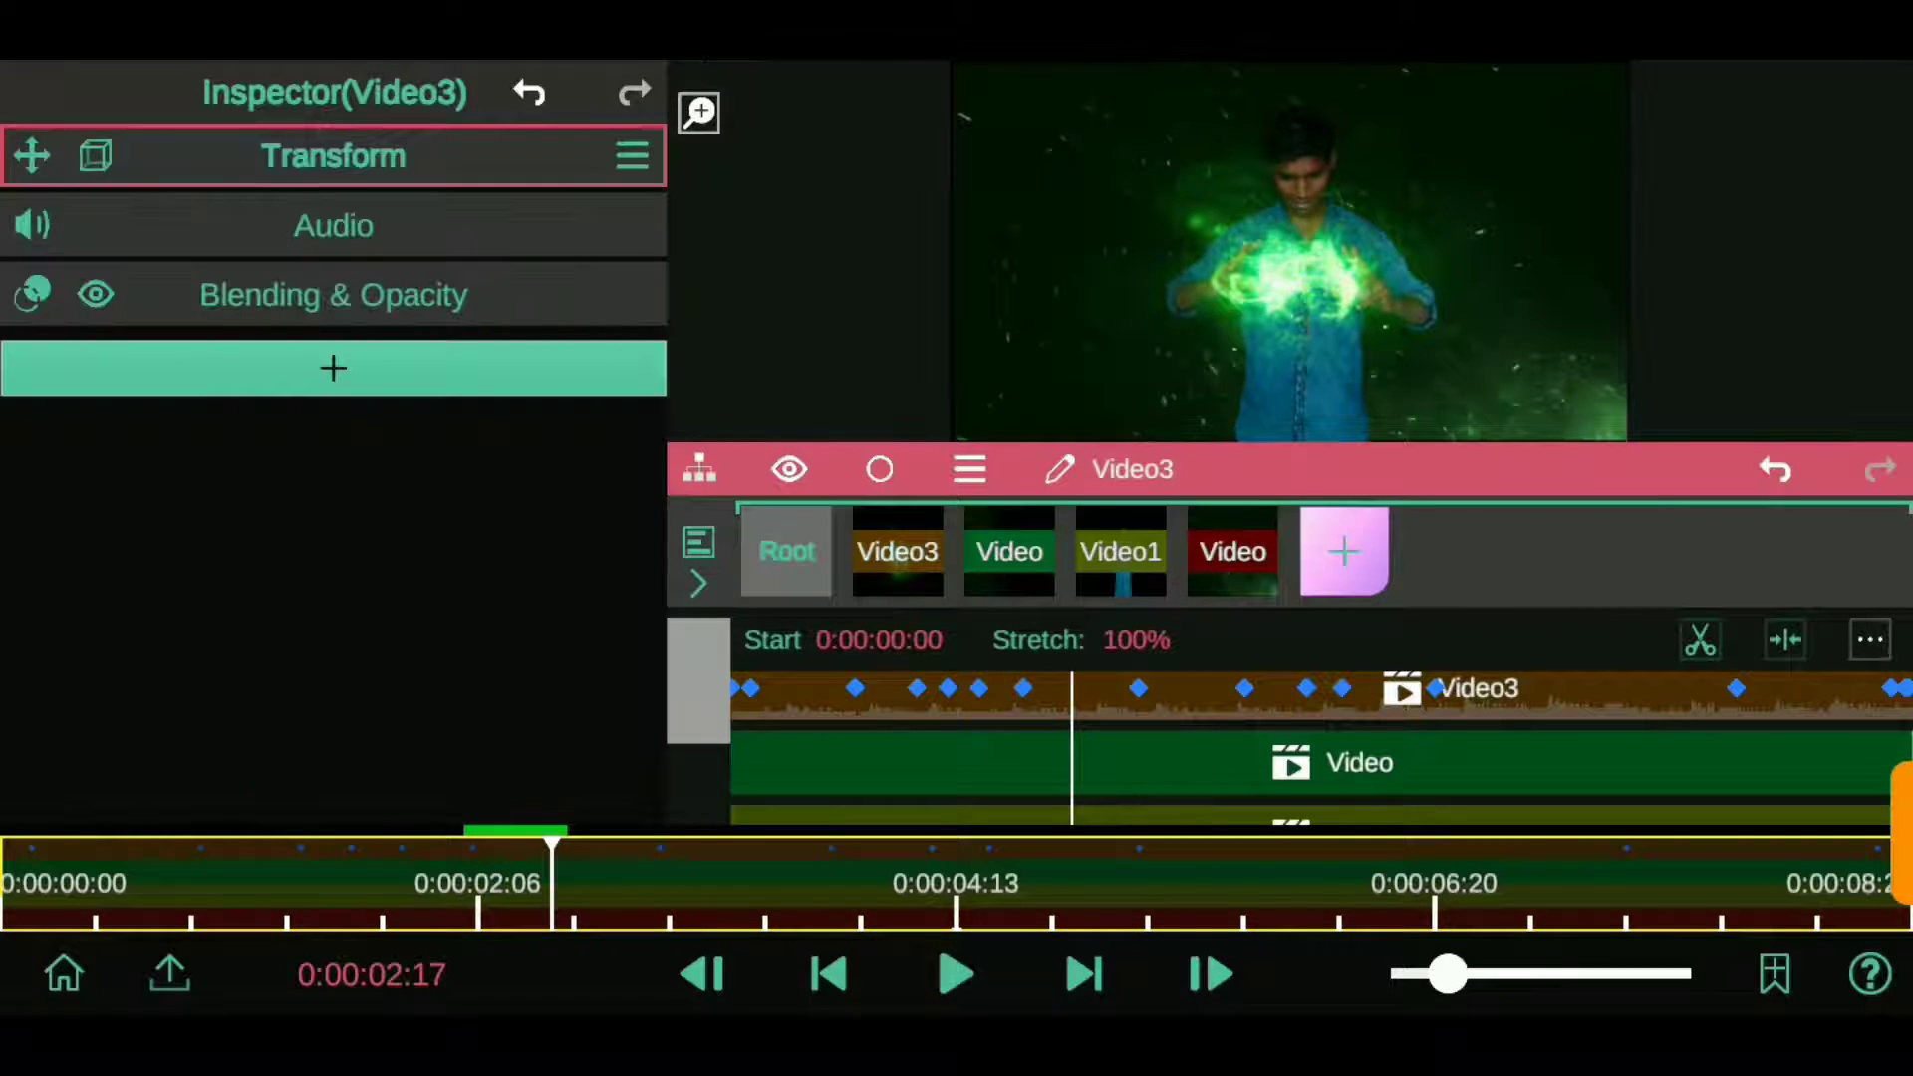
click(786, 552)
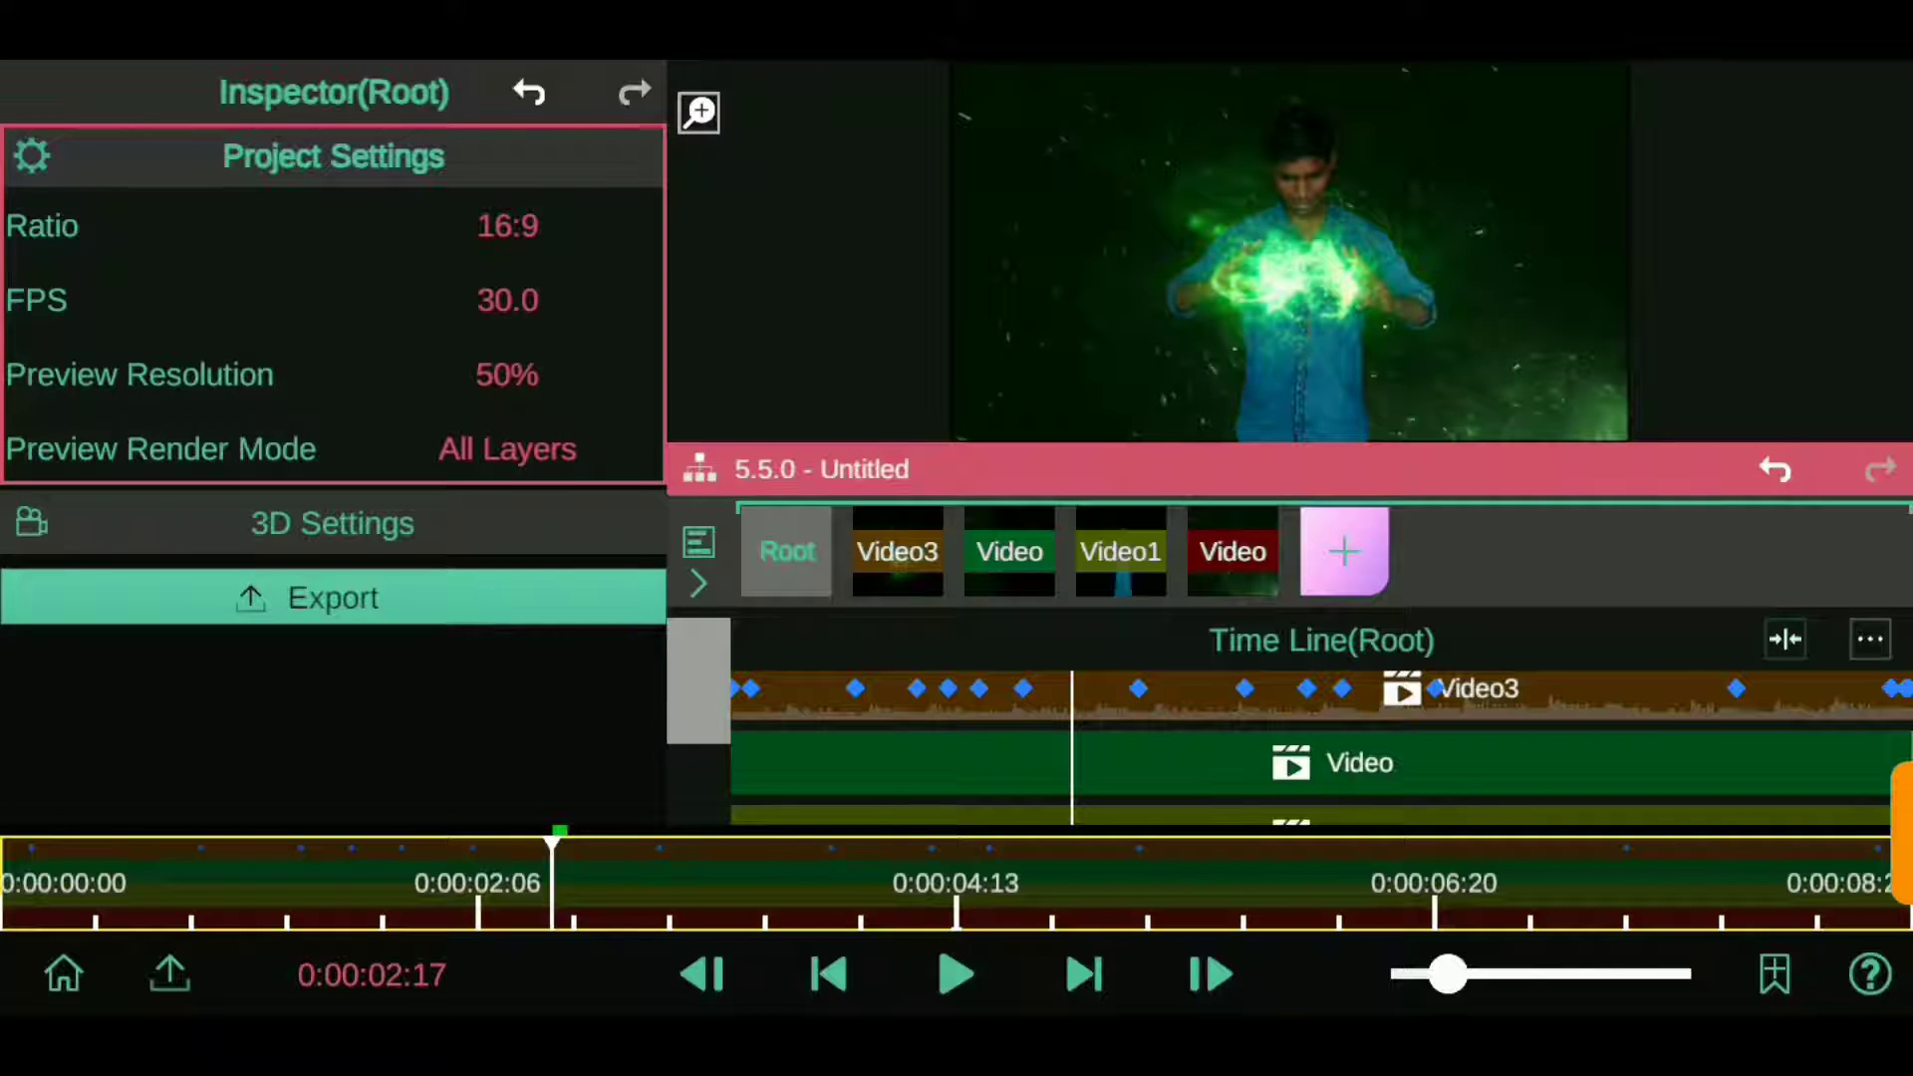
click(897, 548)
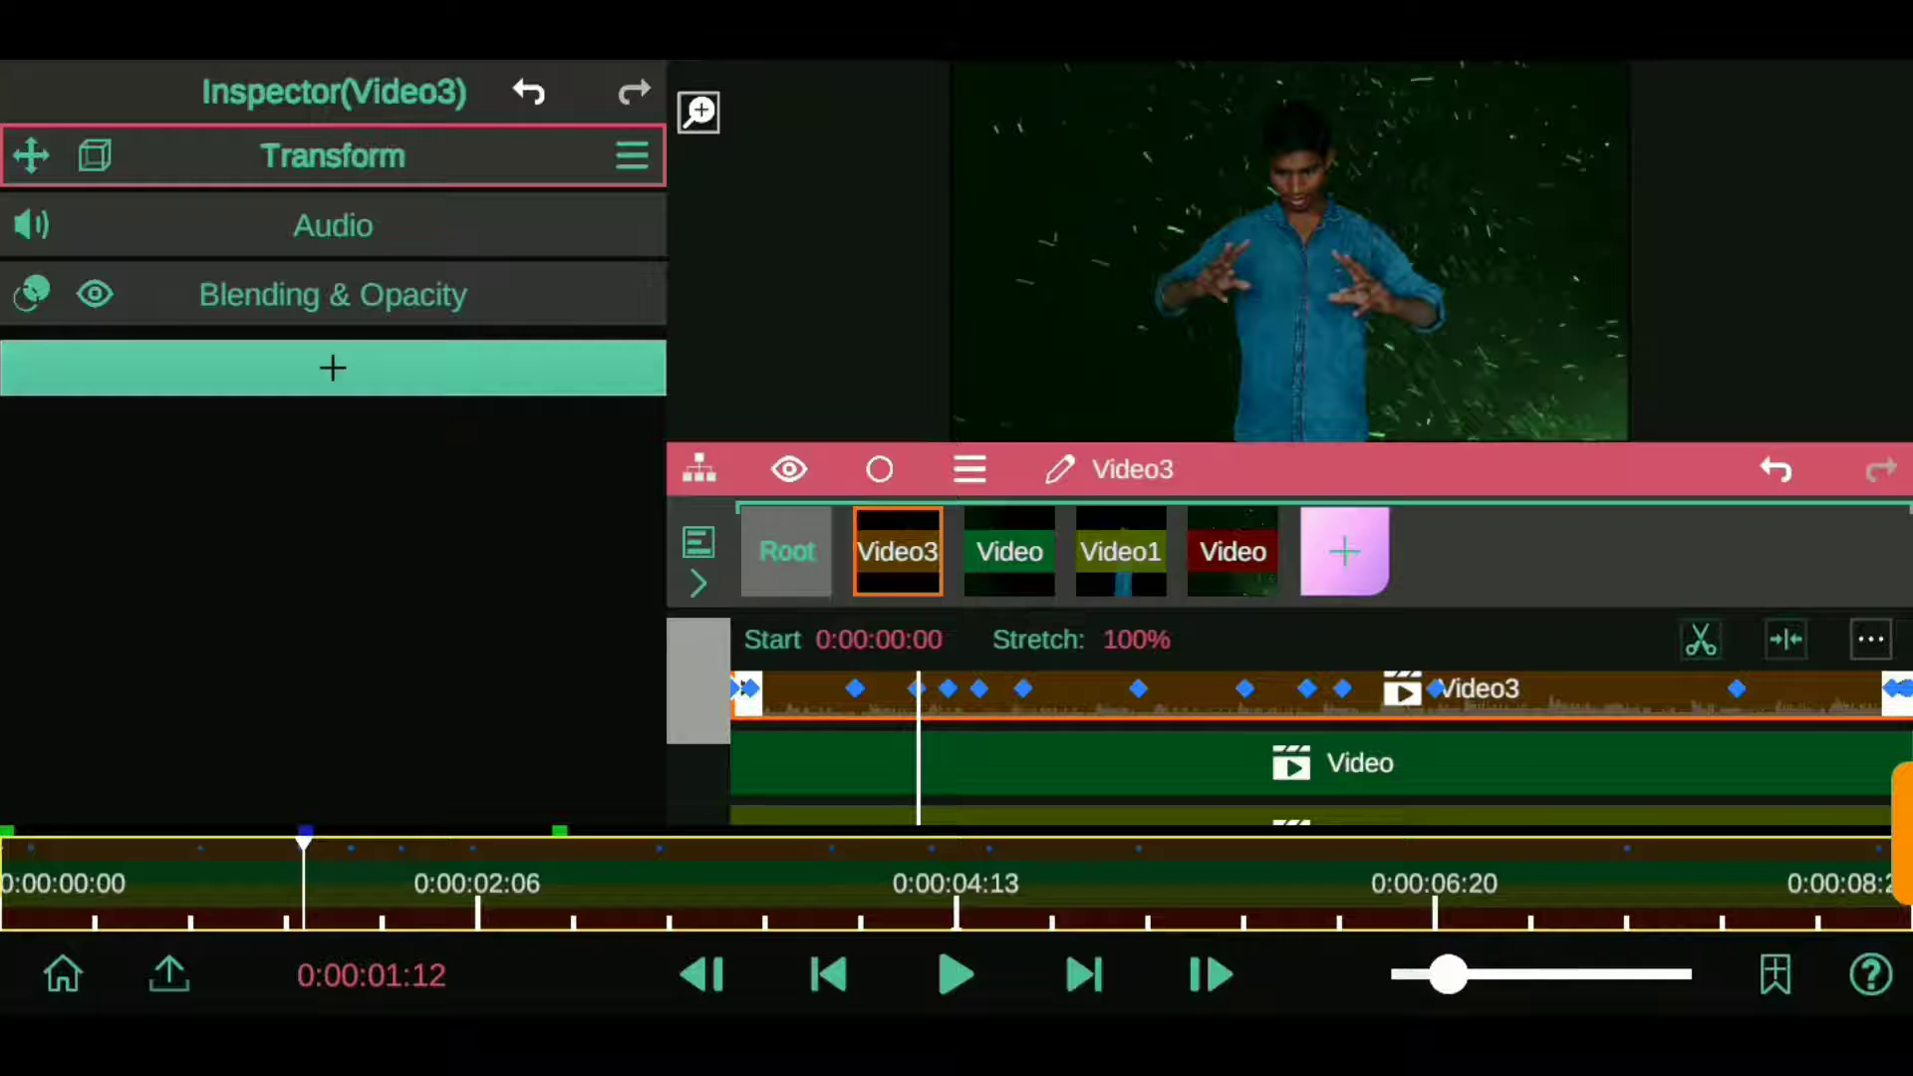
- Add a Glow Scan effect to Video3 with Multiply blend mode
click(170, 373)
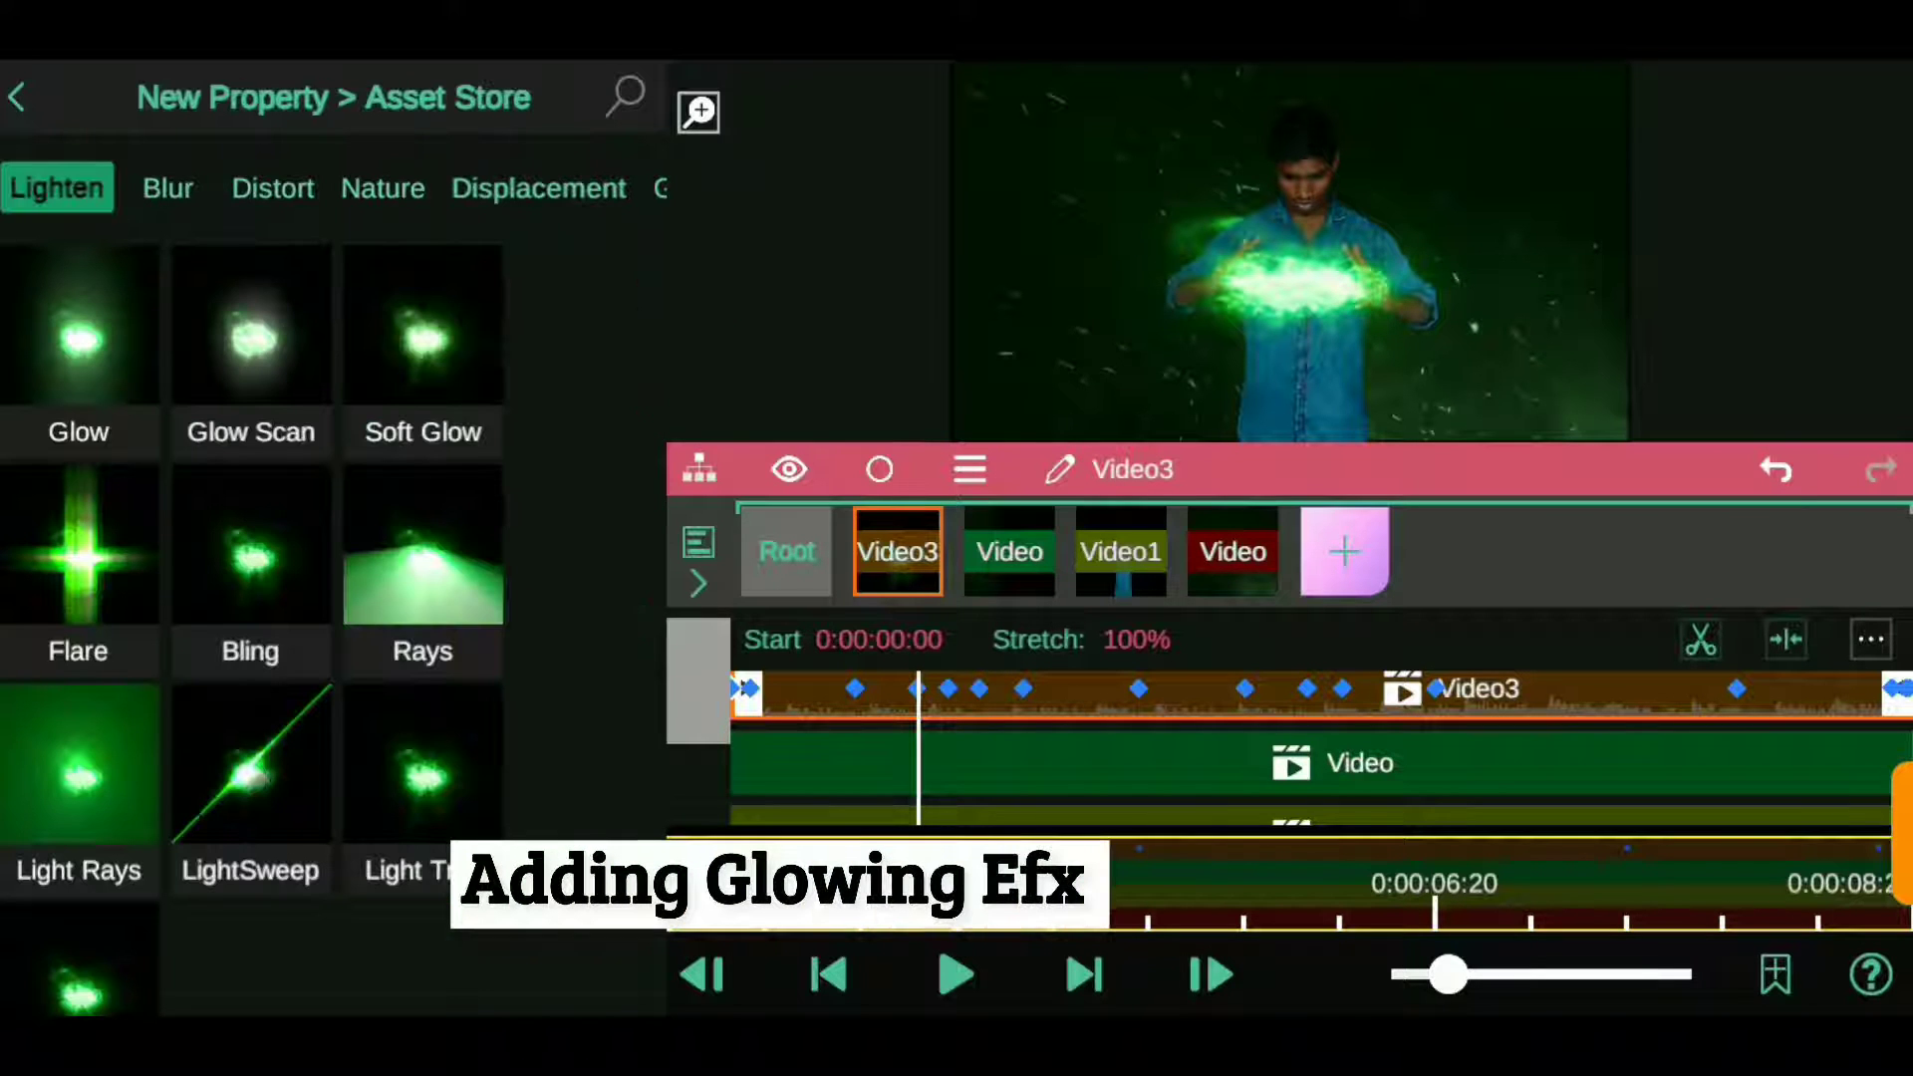
click(251, 339)
click(239, 804)
click(127, 259)
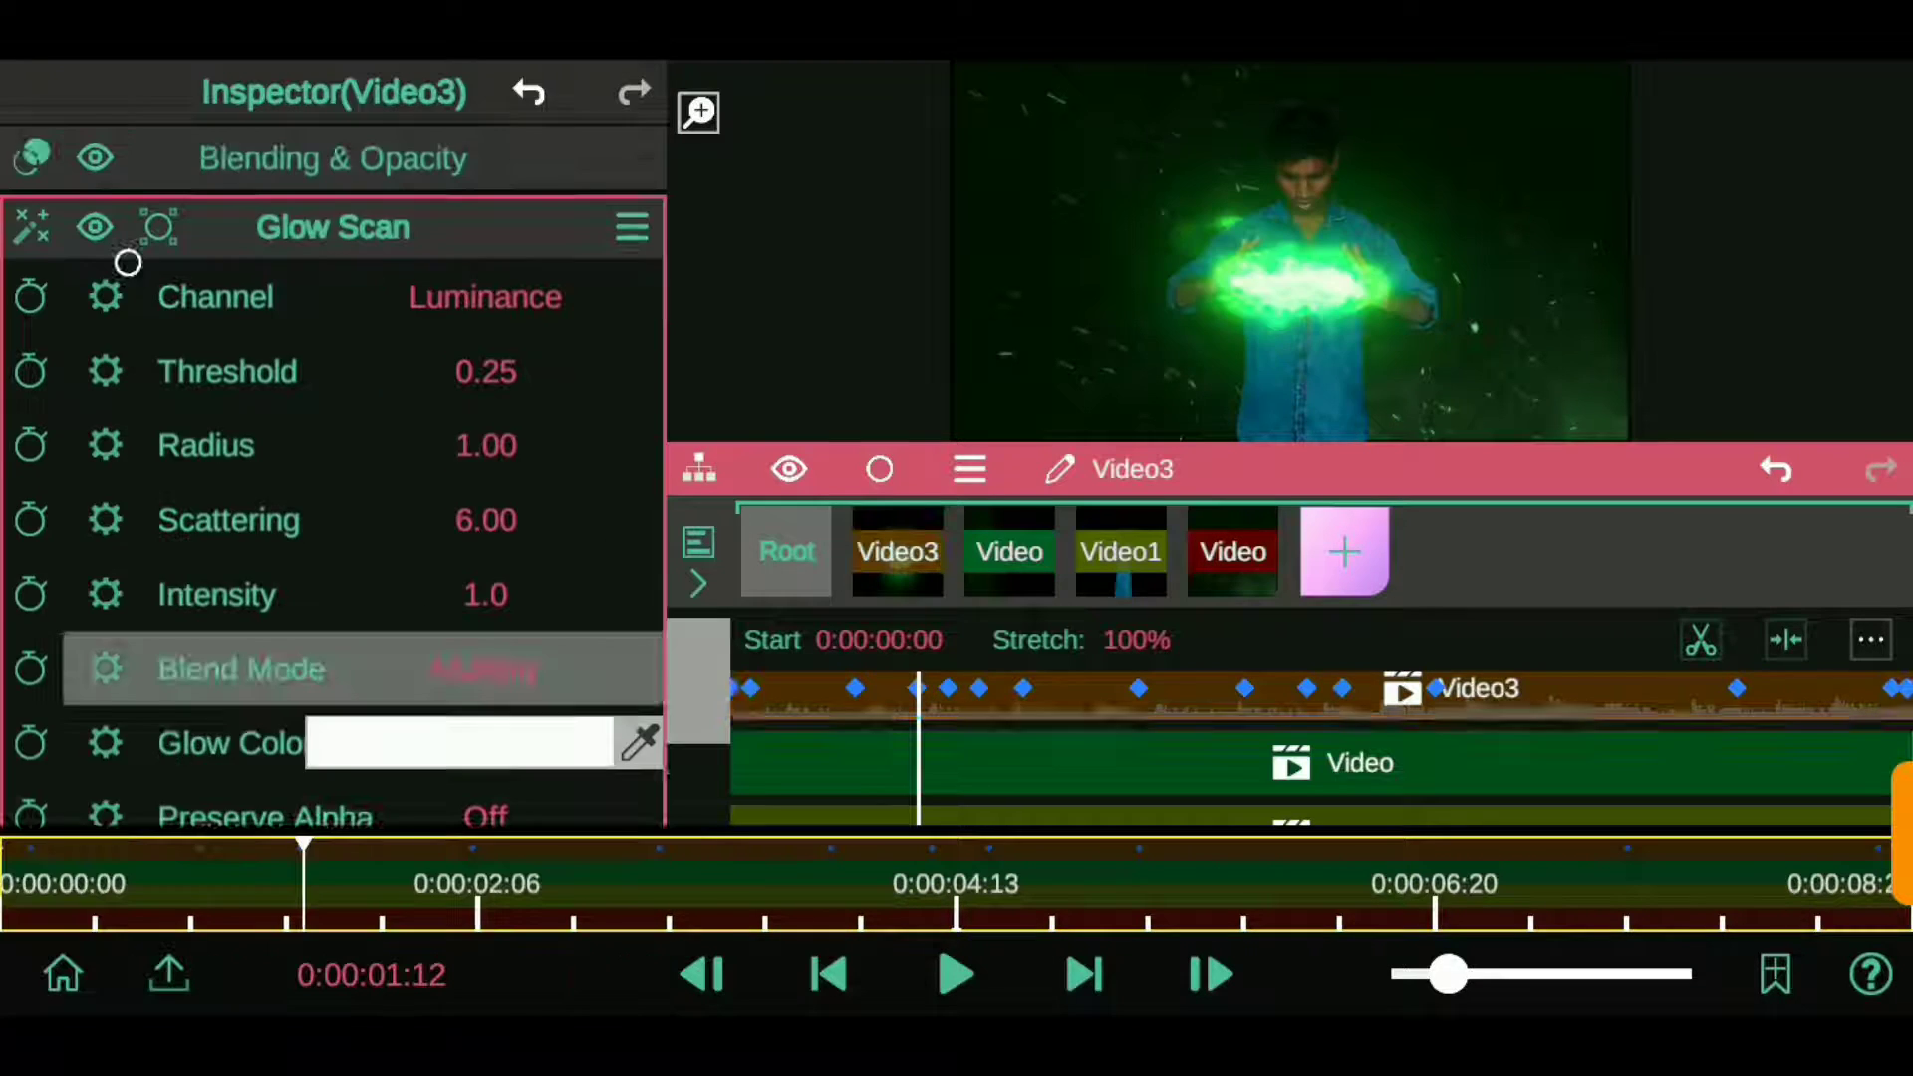
- Shift the glow colour toward cyan and set the glow channel to Saturation
click(459, 742)
drag(393, 737, 33, 764)
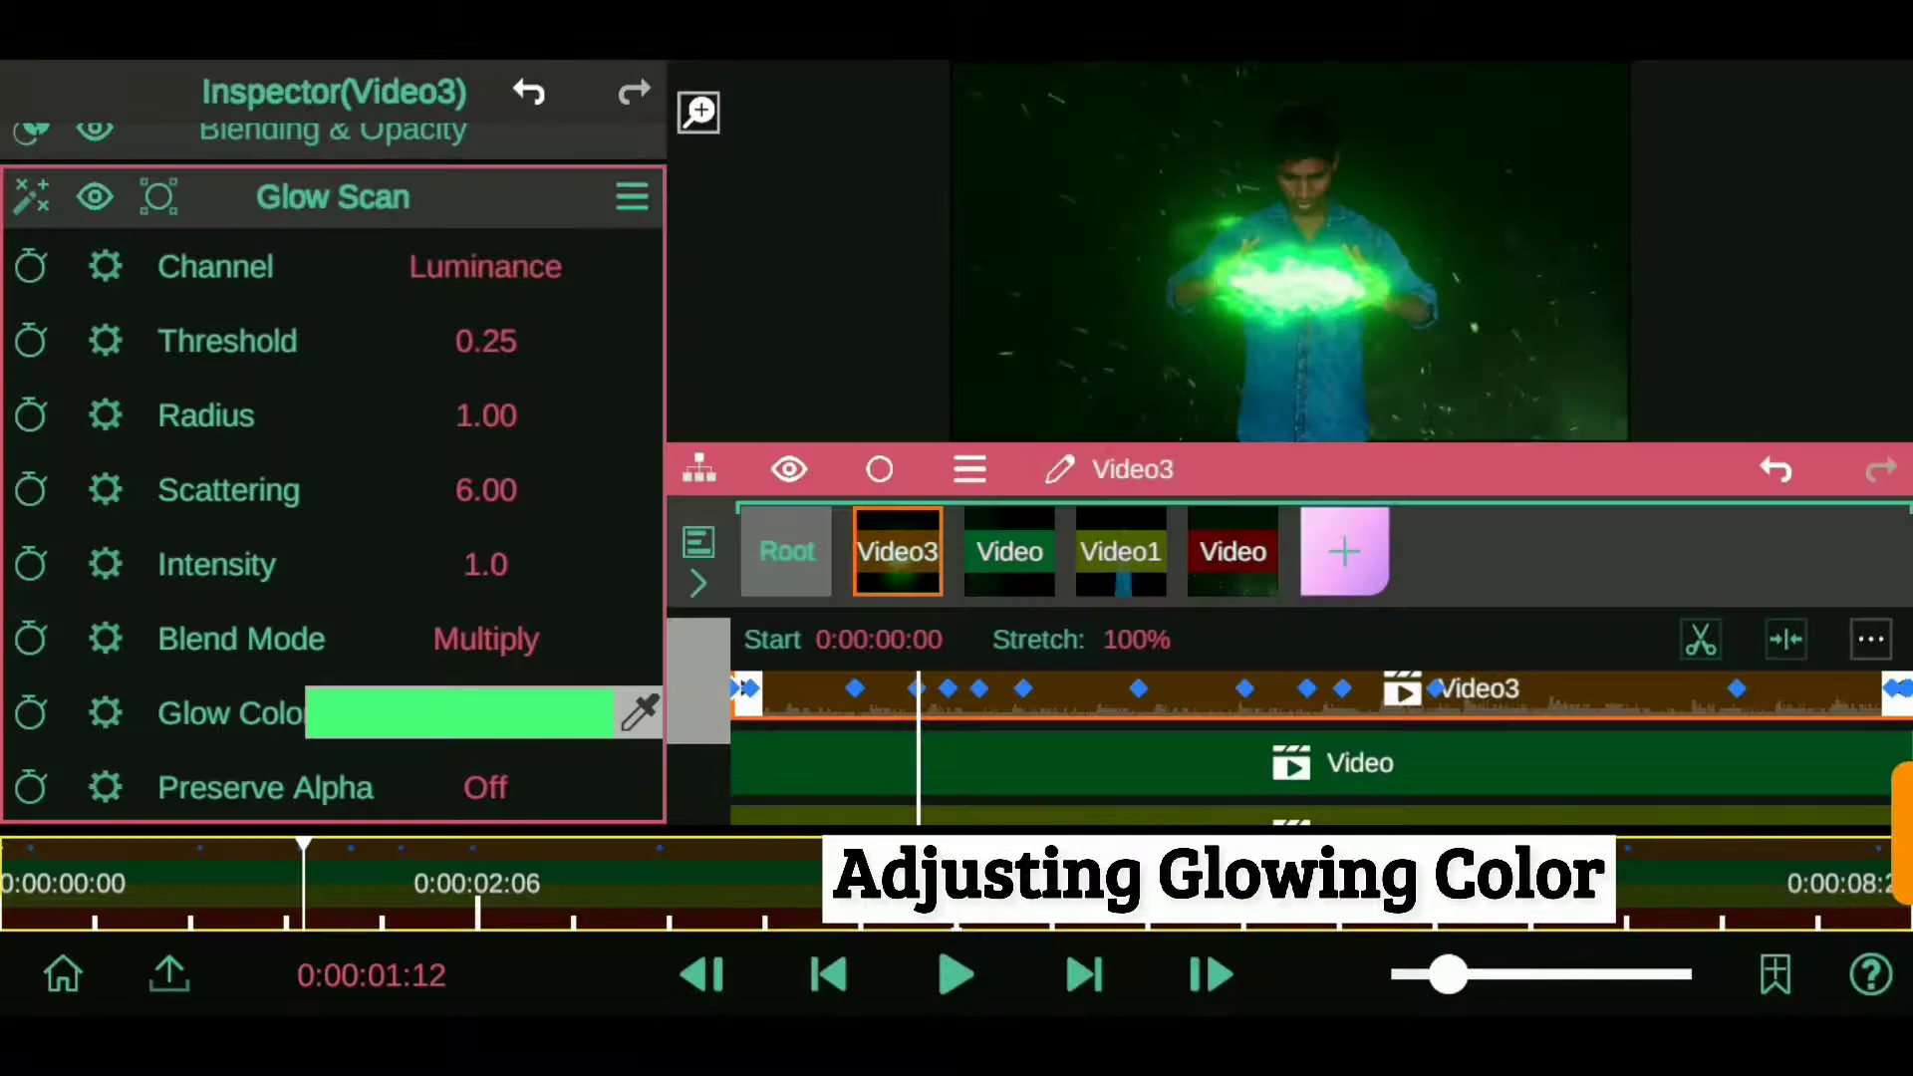
click(102, 709)
click(419, 259)
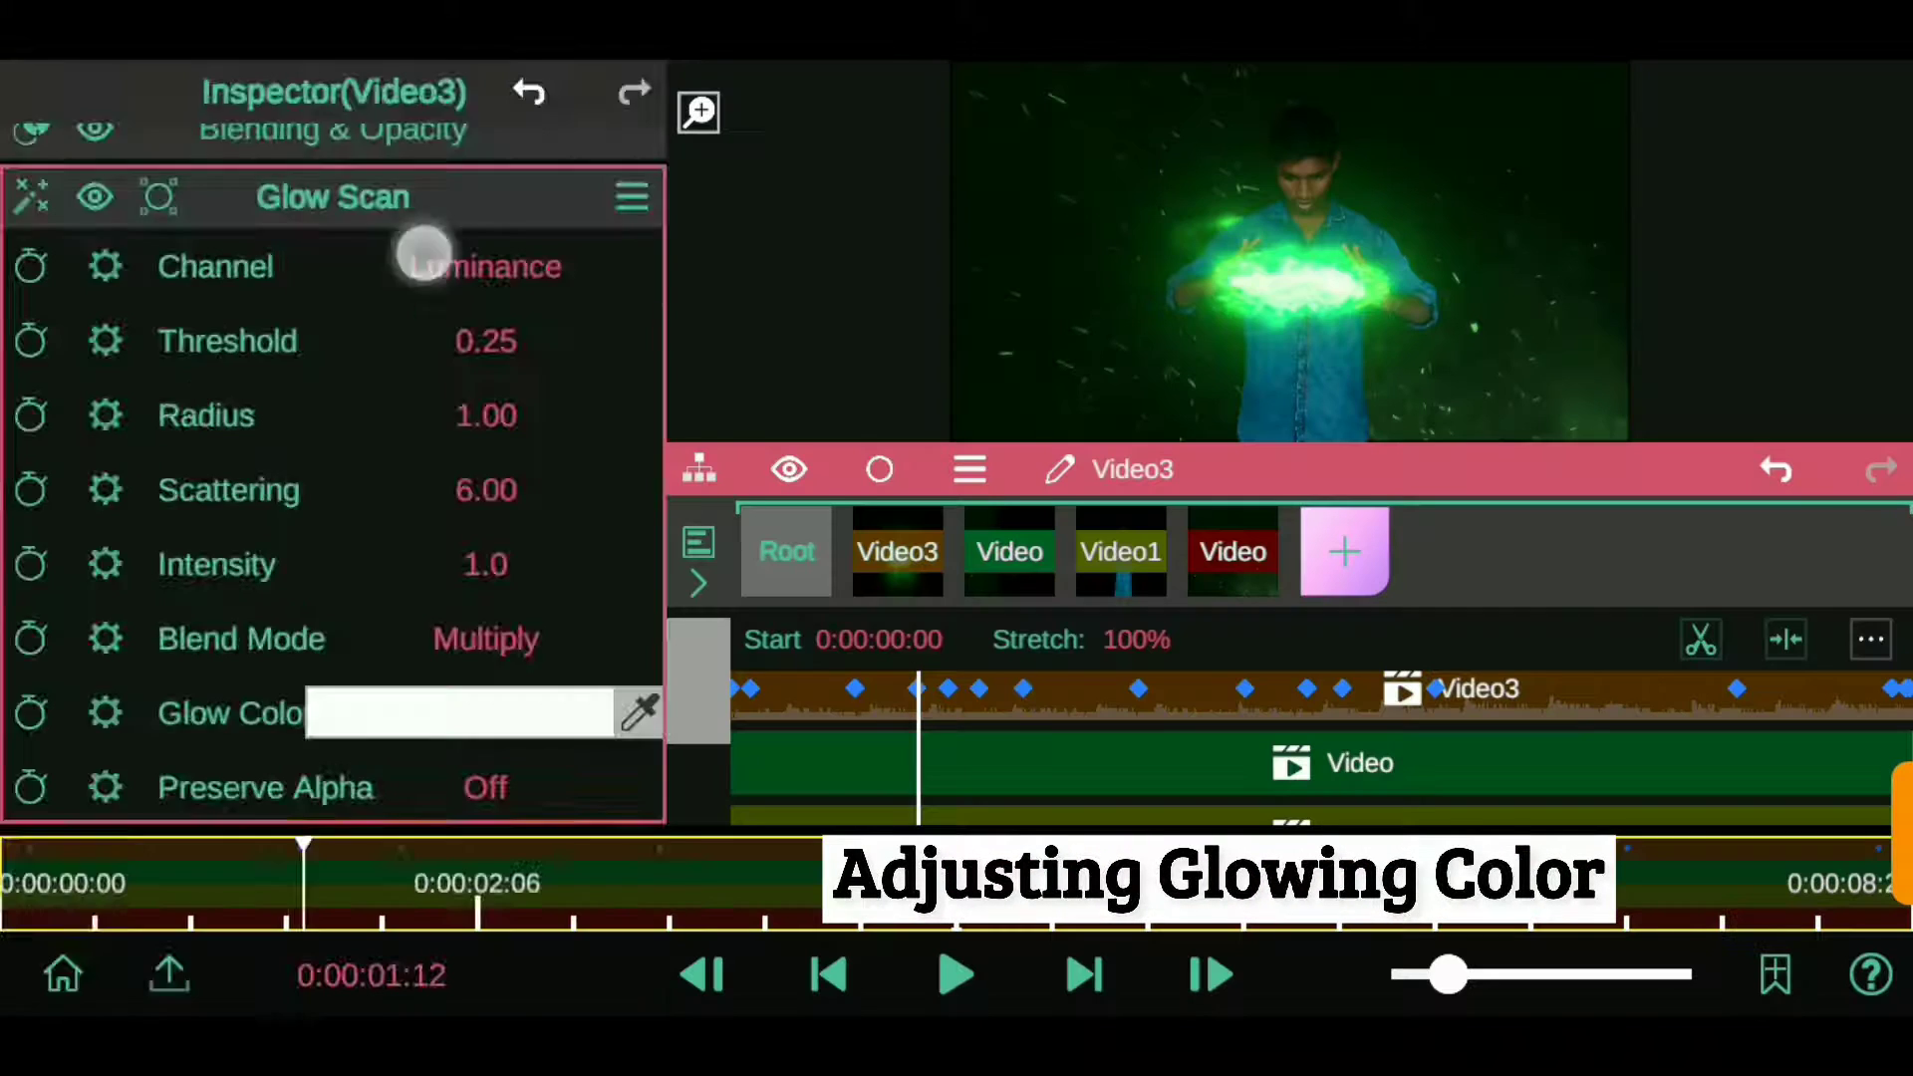
click(135, 267)
- Make the Glow Scan colour a vivid, slightly darkened green
click(239, 804)
drag(555, 726, 762, 726)
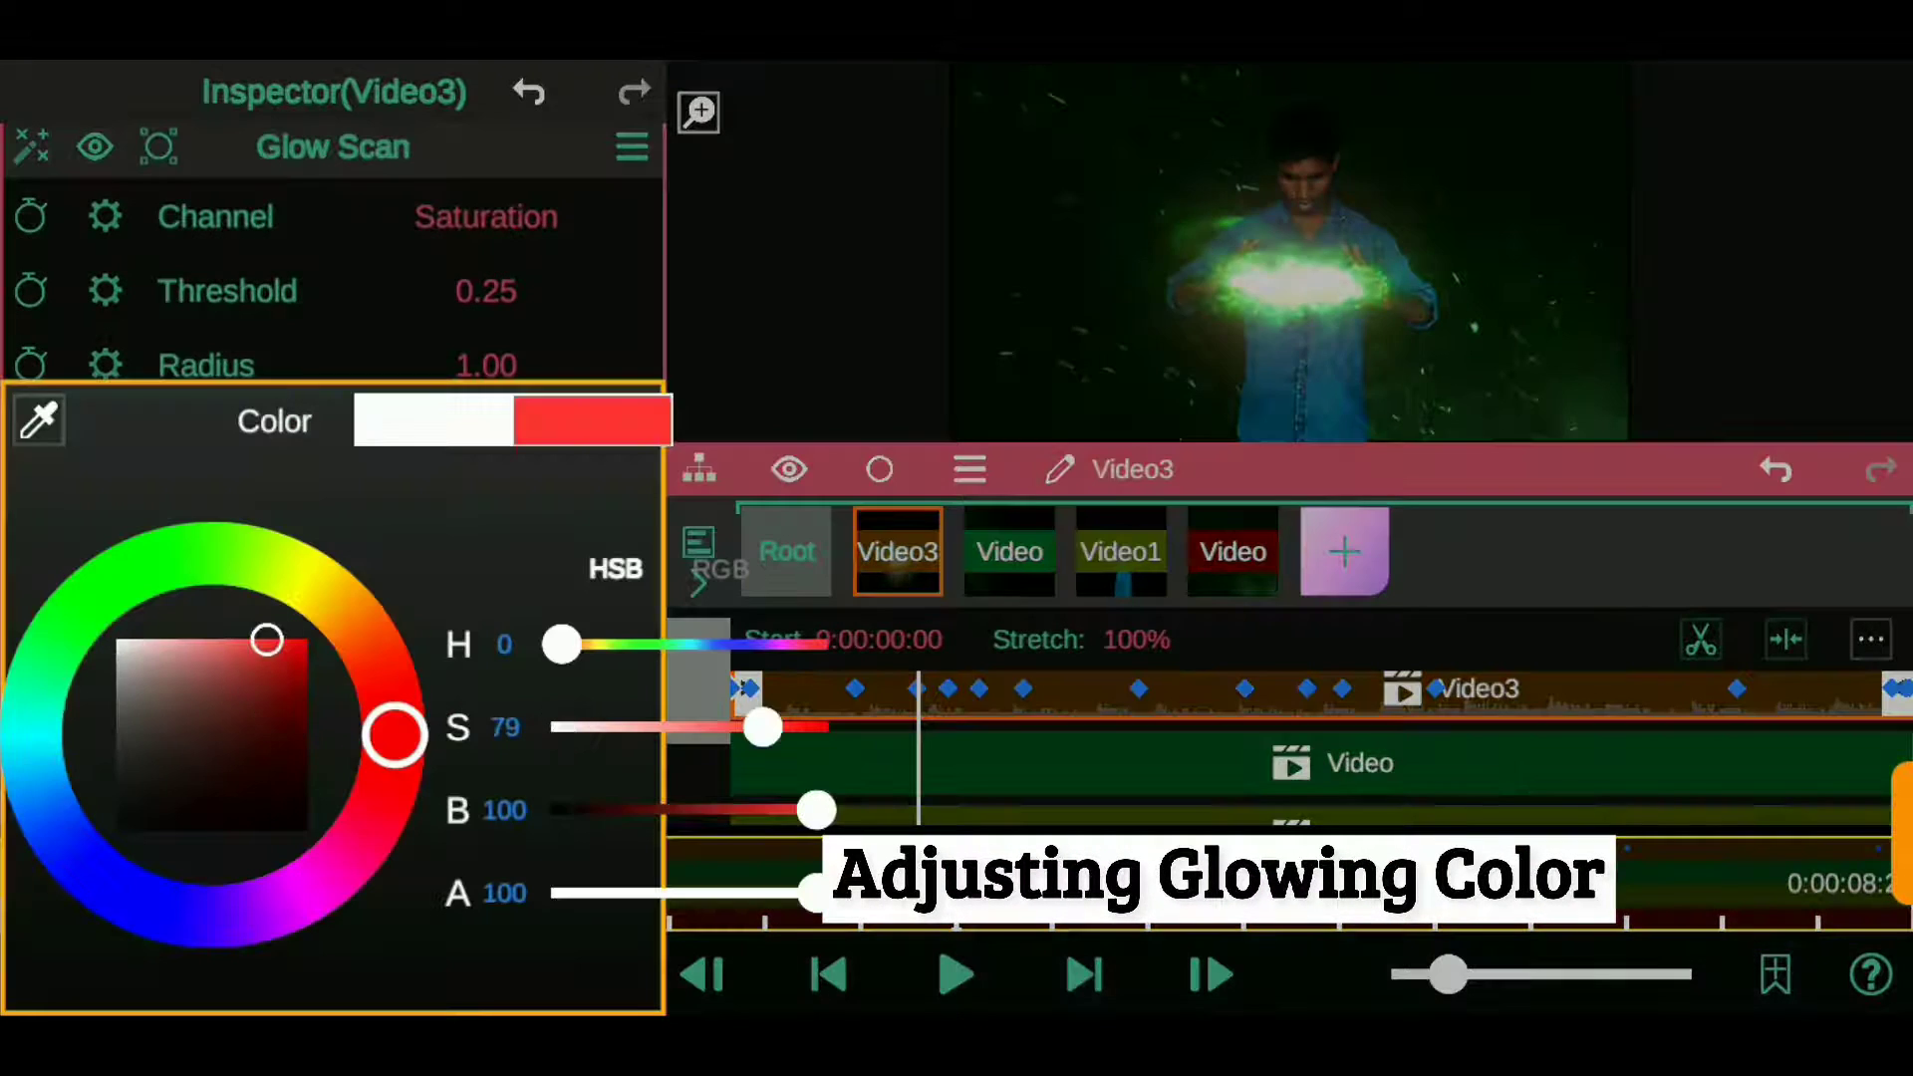
drag(555, 644, 680, 644)
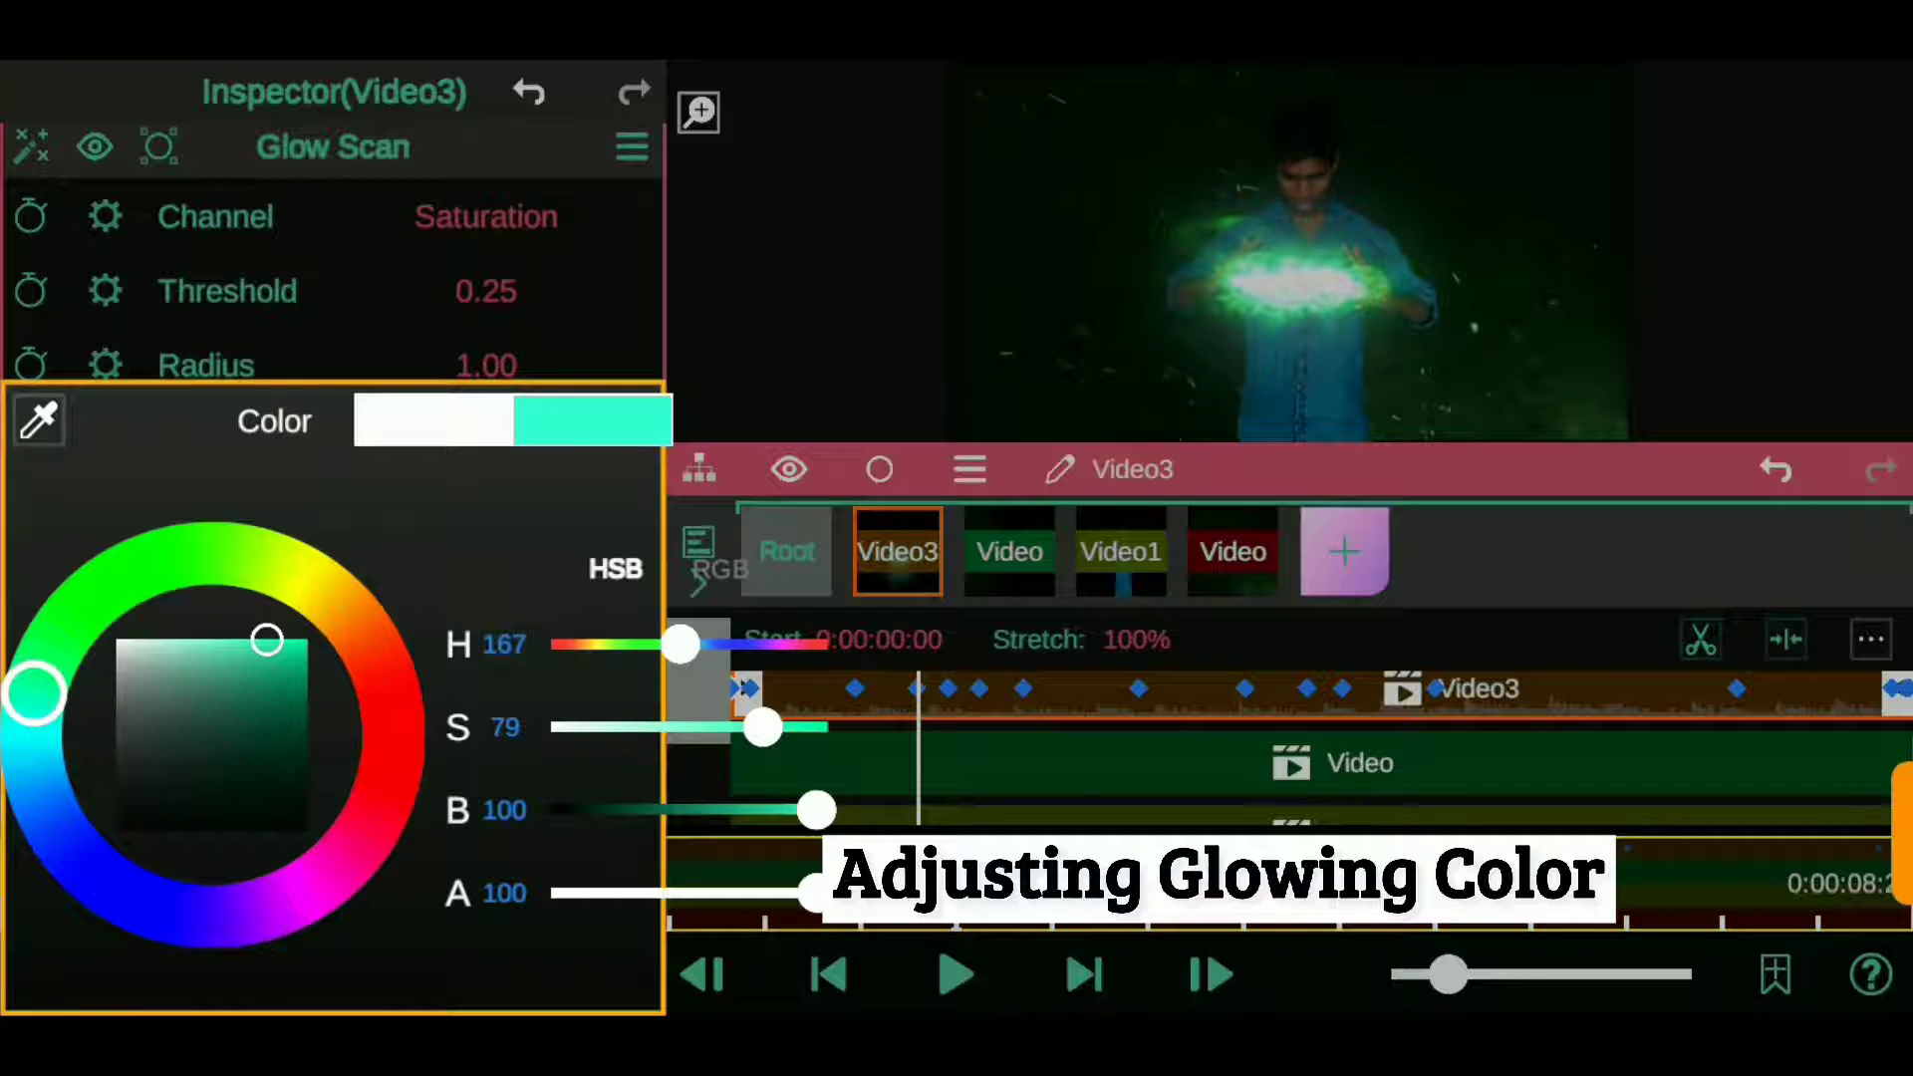
mouse_move(35, 692)
mouse_down()
mouse_move(57, 830)
mouse_move(116, 568)
mouse_up()
drag(266, 639, 305, 672)
mouse_move(115, 568)
mouse_down()
mouse_move(342, 606)
mouse_move(107, 583)
mouse_up()
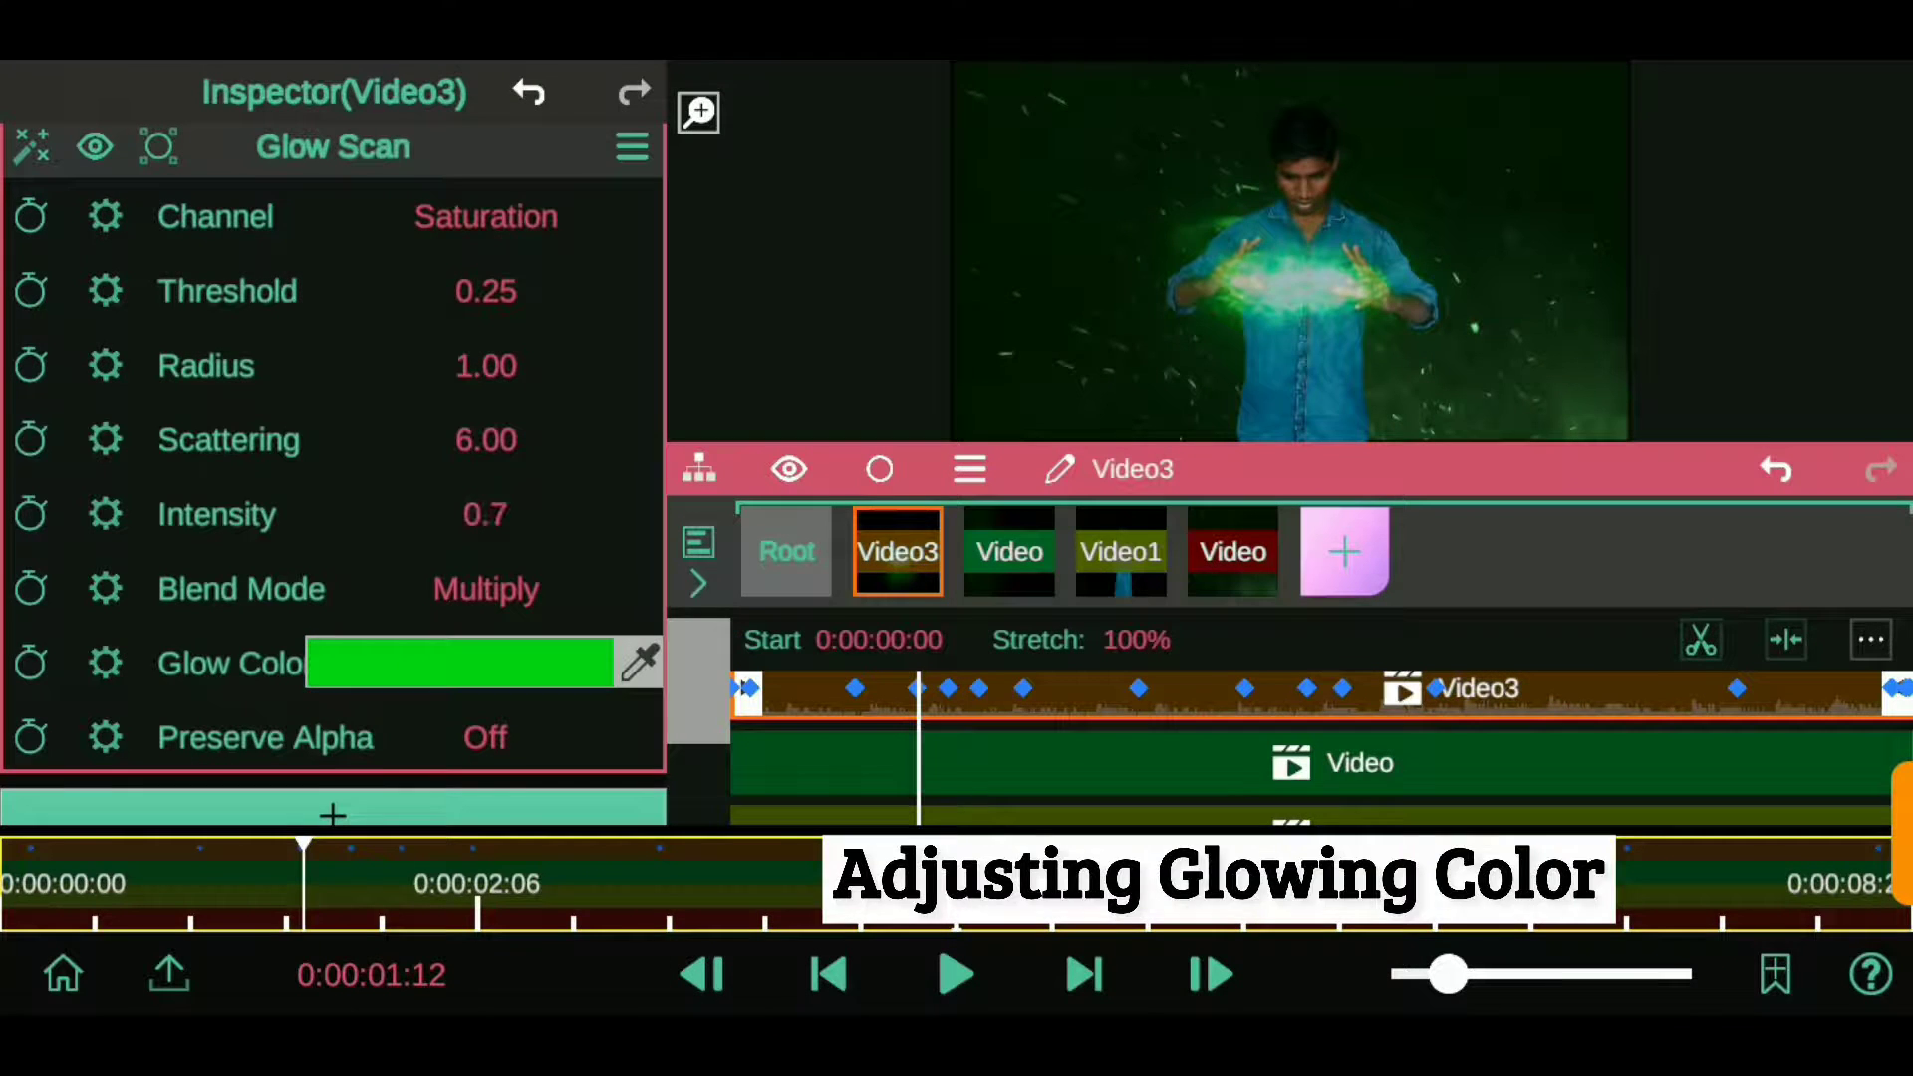
click(1776, 469)
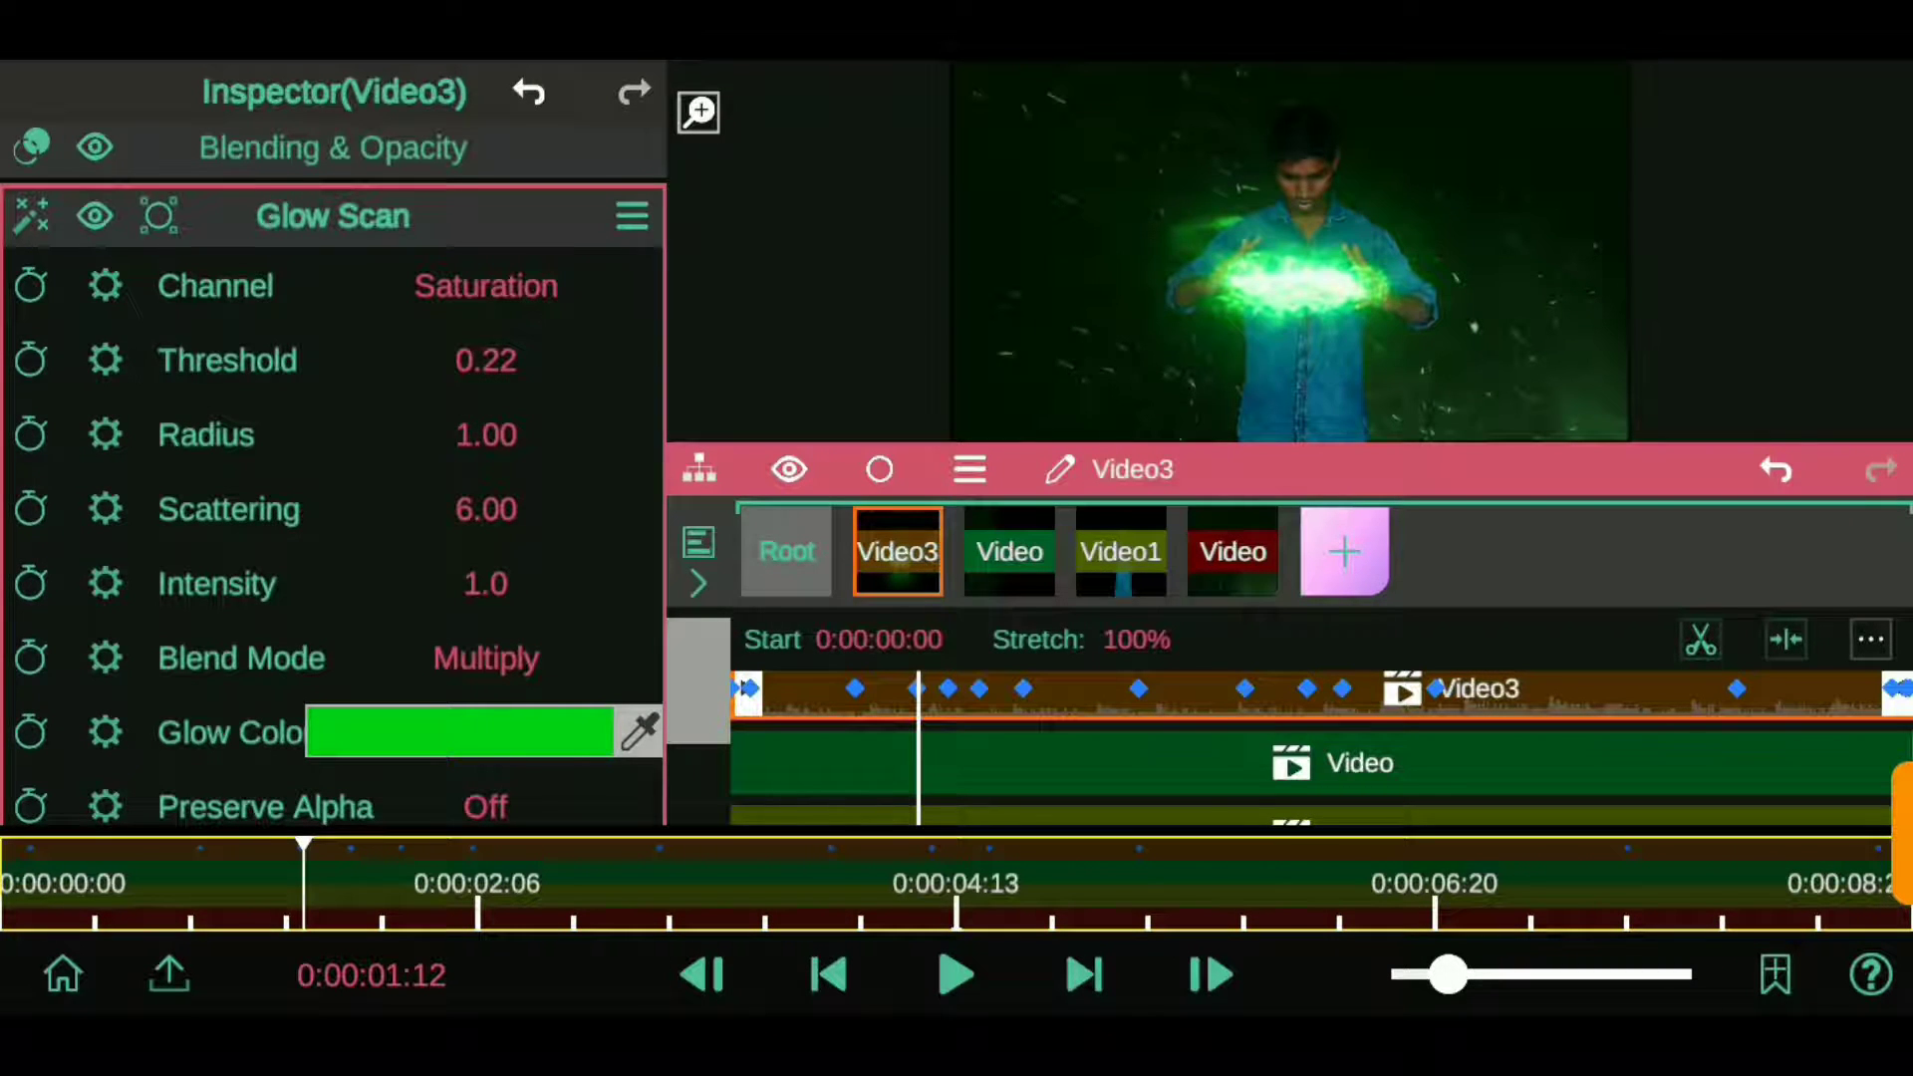
click(333, 217)
- Add an Ellipse Shape layer and drag it down the layer stack below Video3
click(1375, 556)
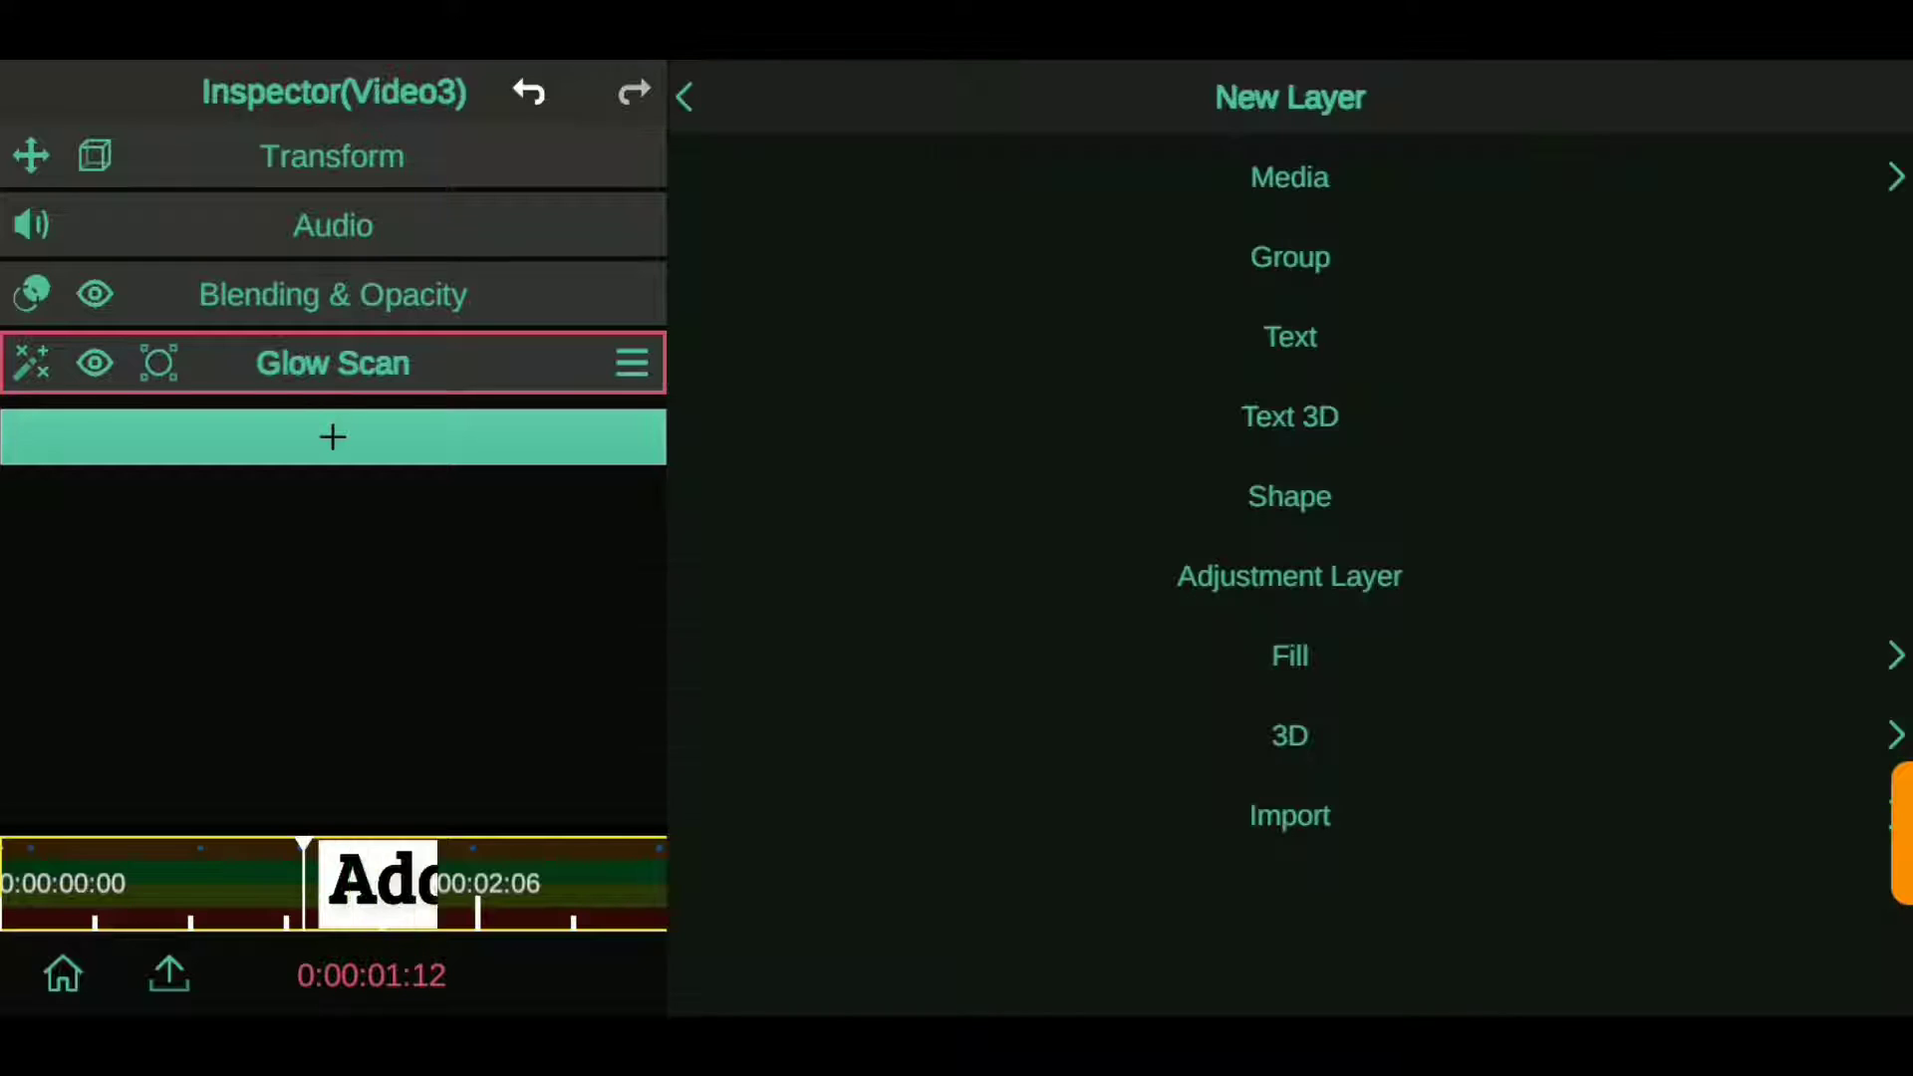
click(1290, 495)
drag(897, 551, 1010, 551)
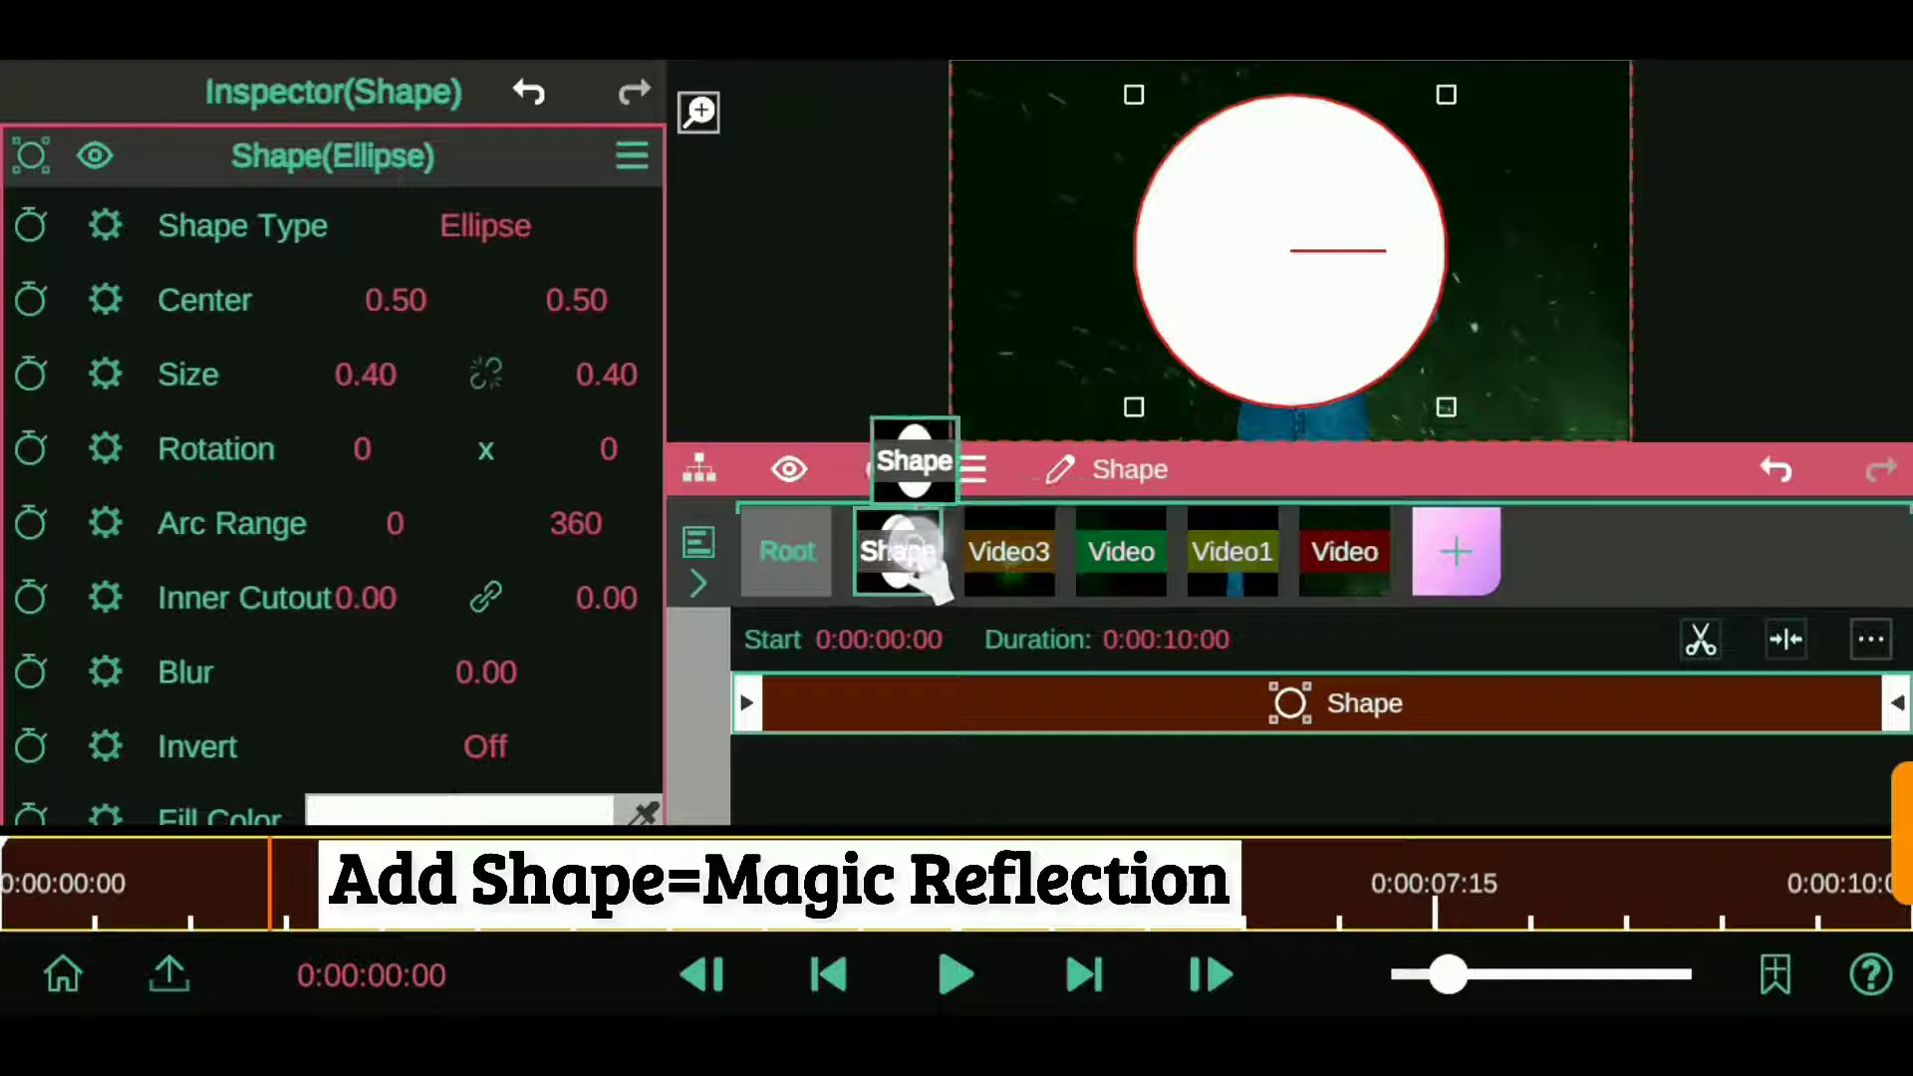
click(787, 548)
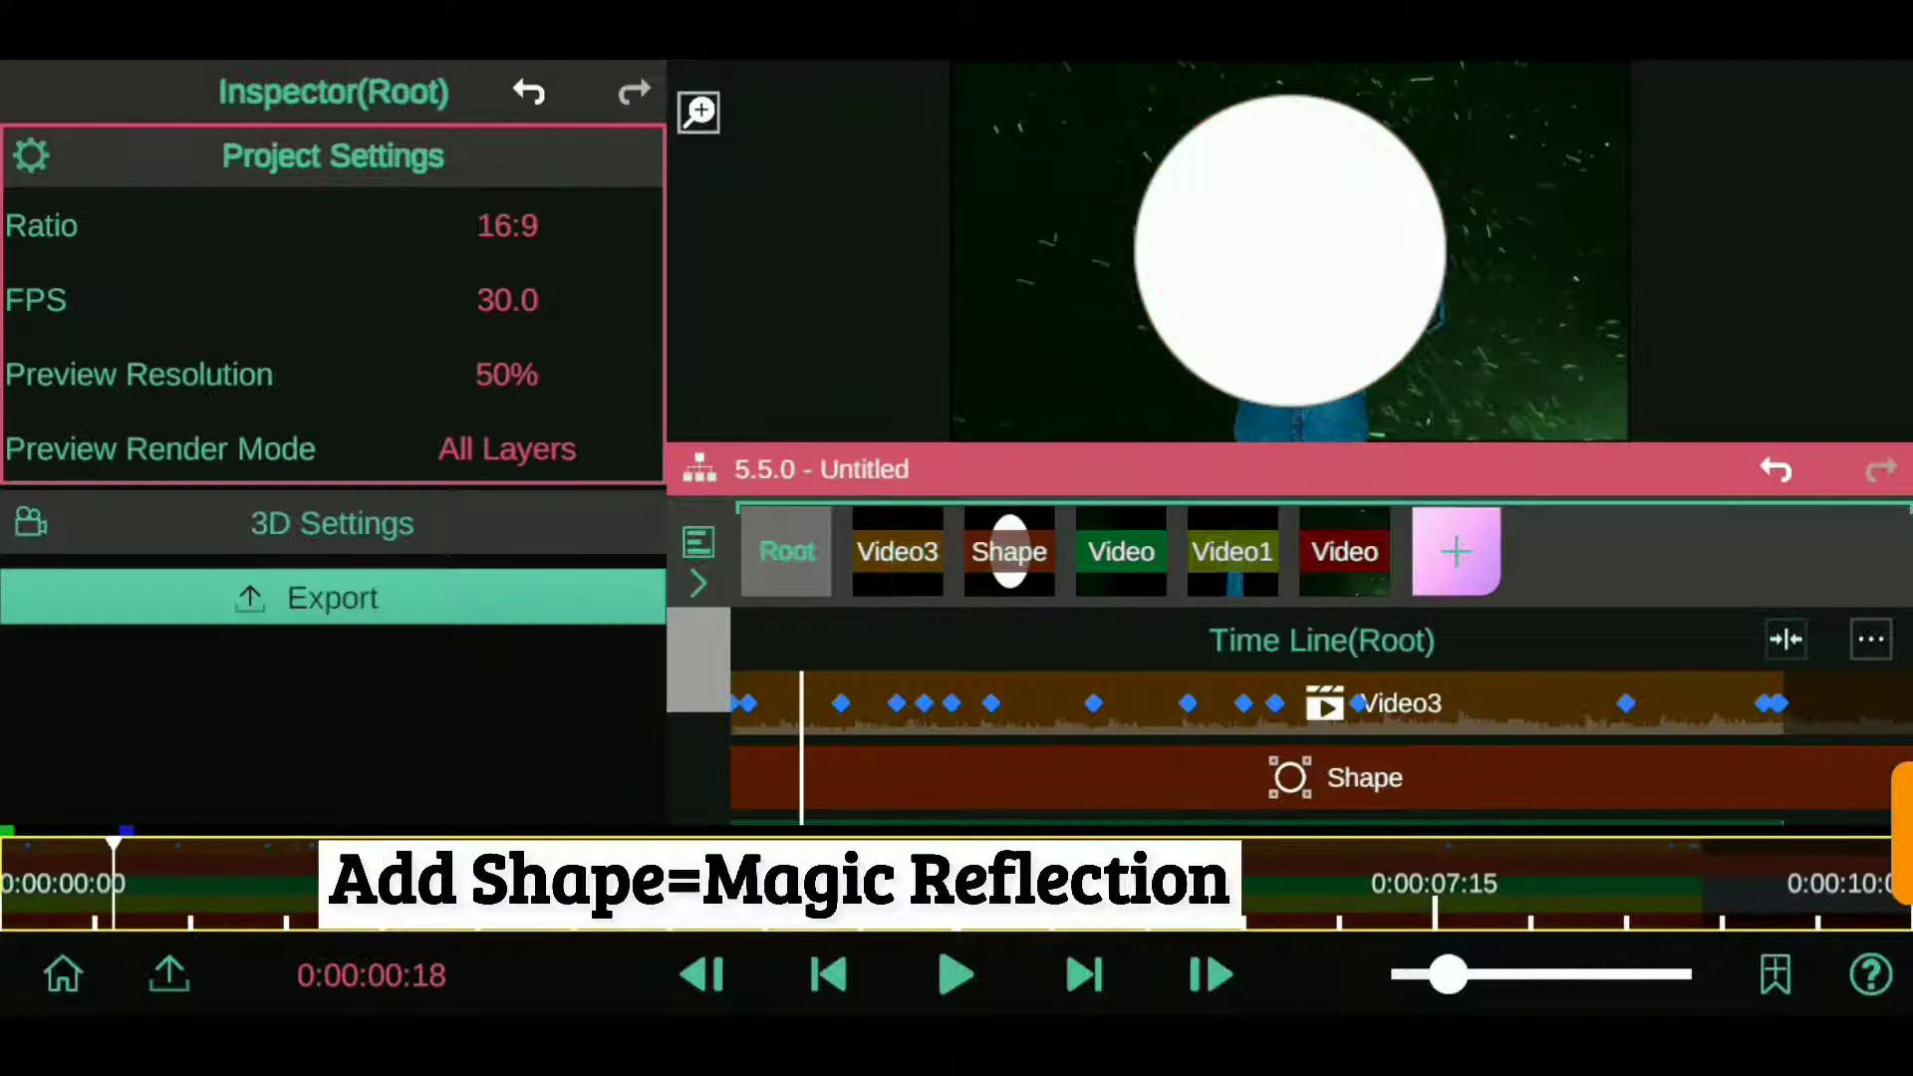
mouse_move(1010, 551)
mouse_down()
mouse_move(1000, 636)
mouse_move(795, 653)
mouse_up()
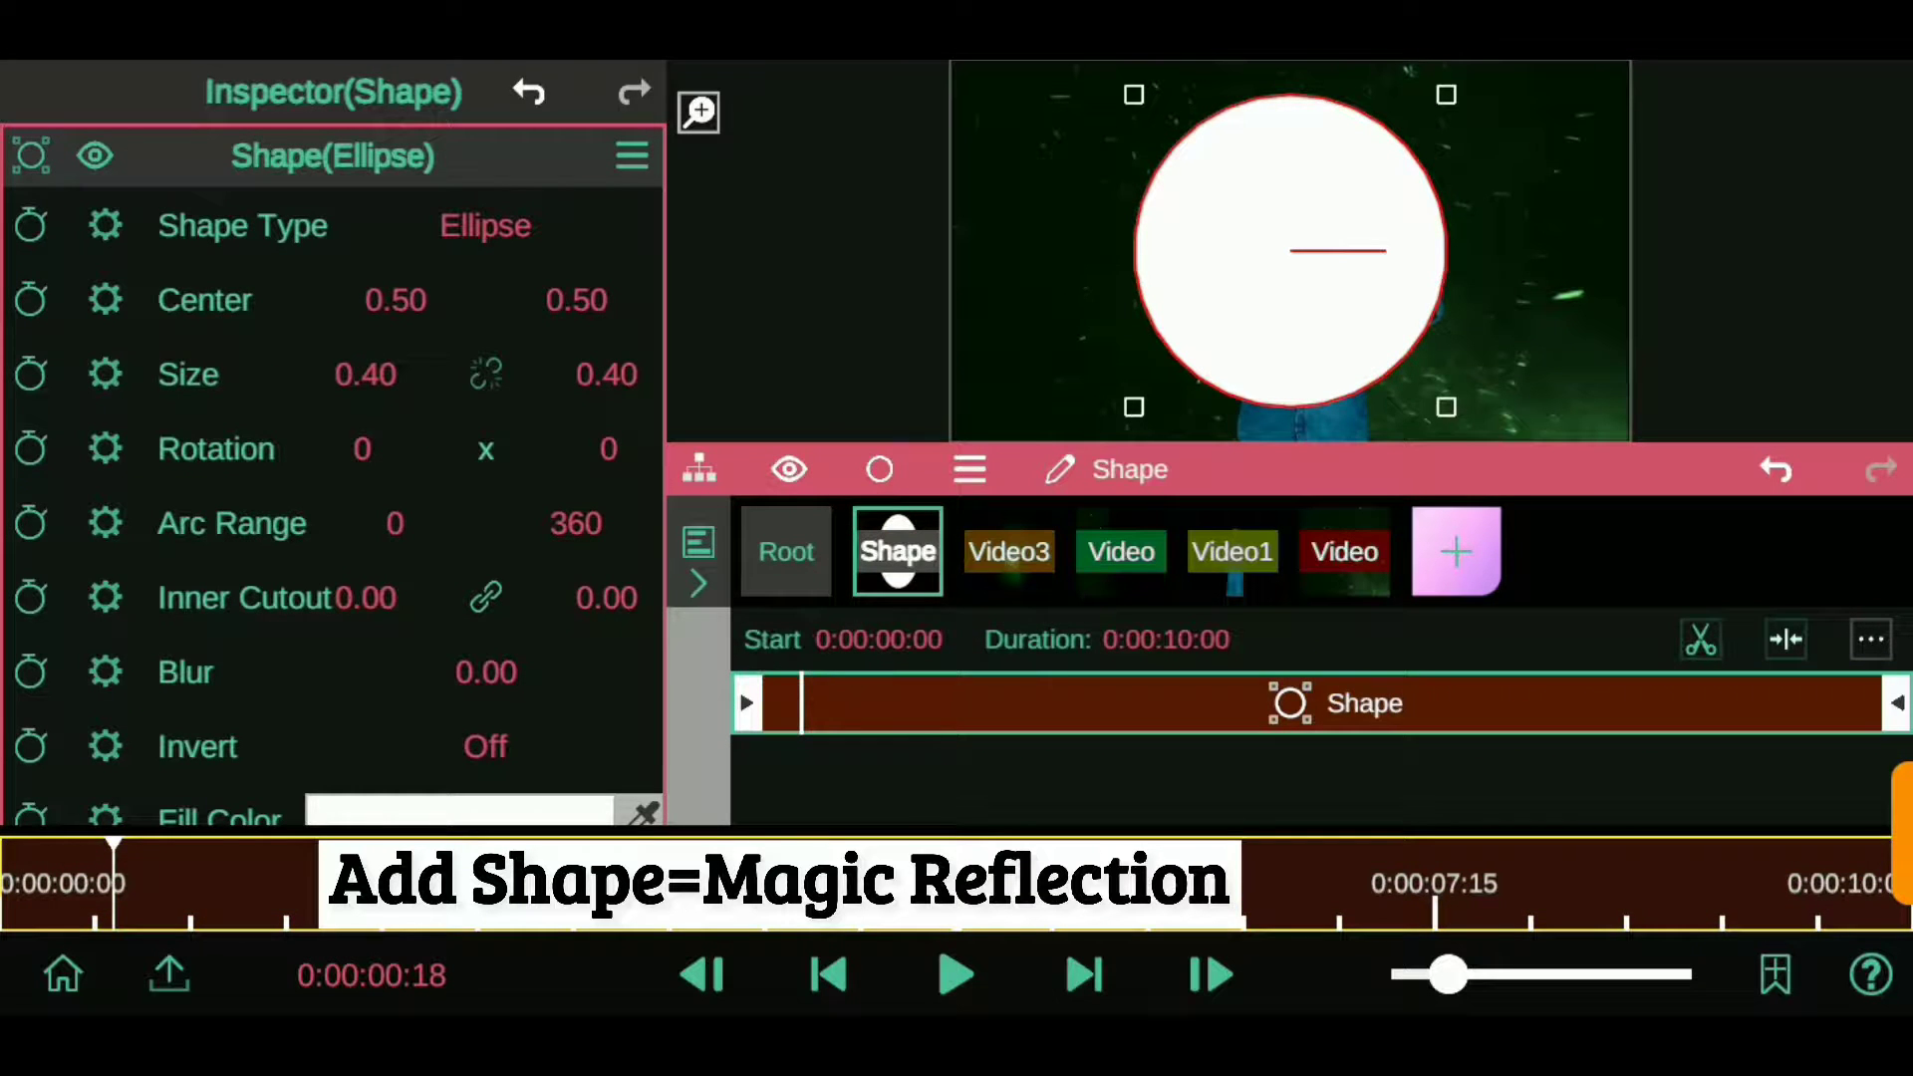
drag(897, 551, 1046, 704)
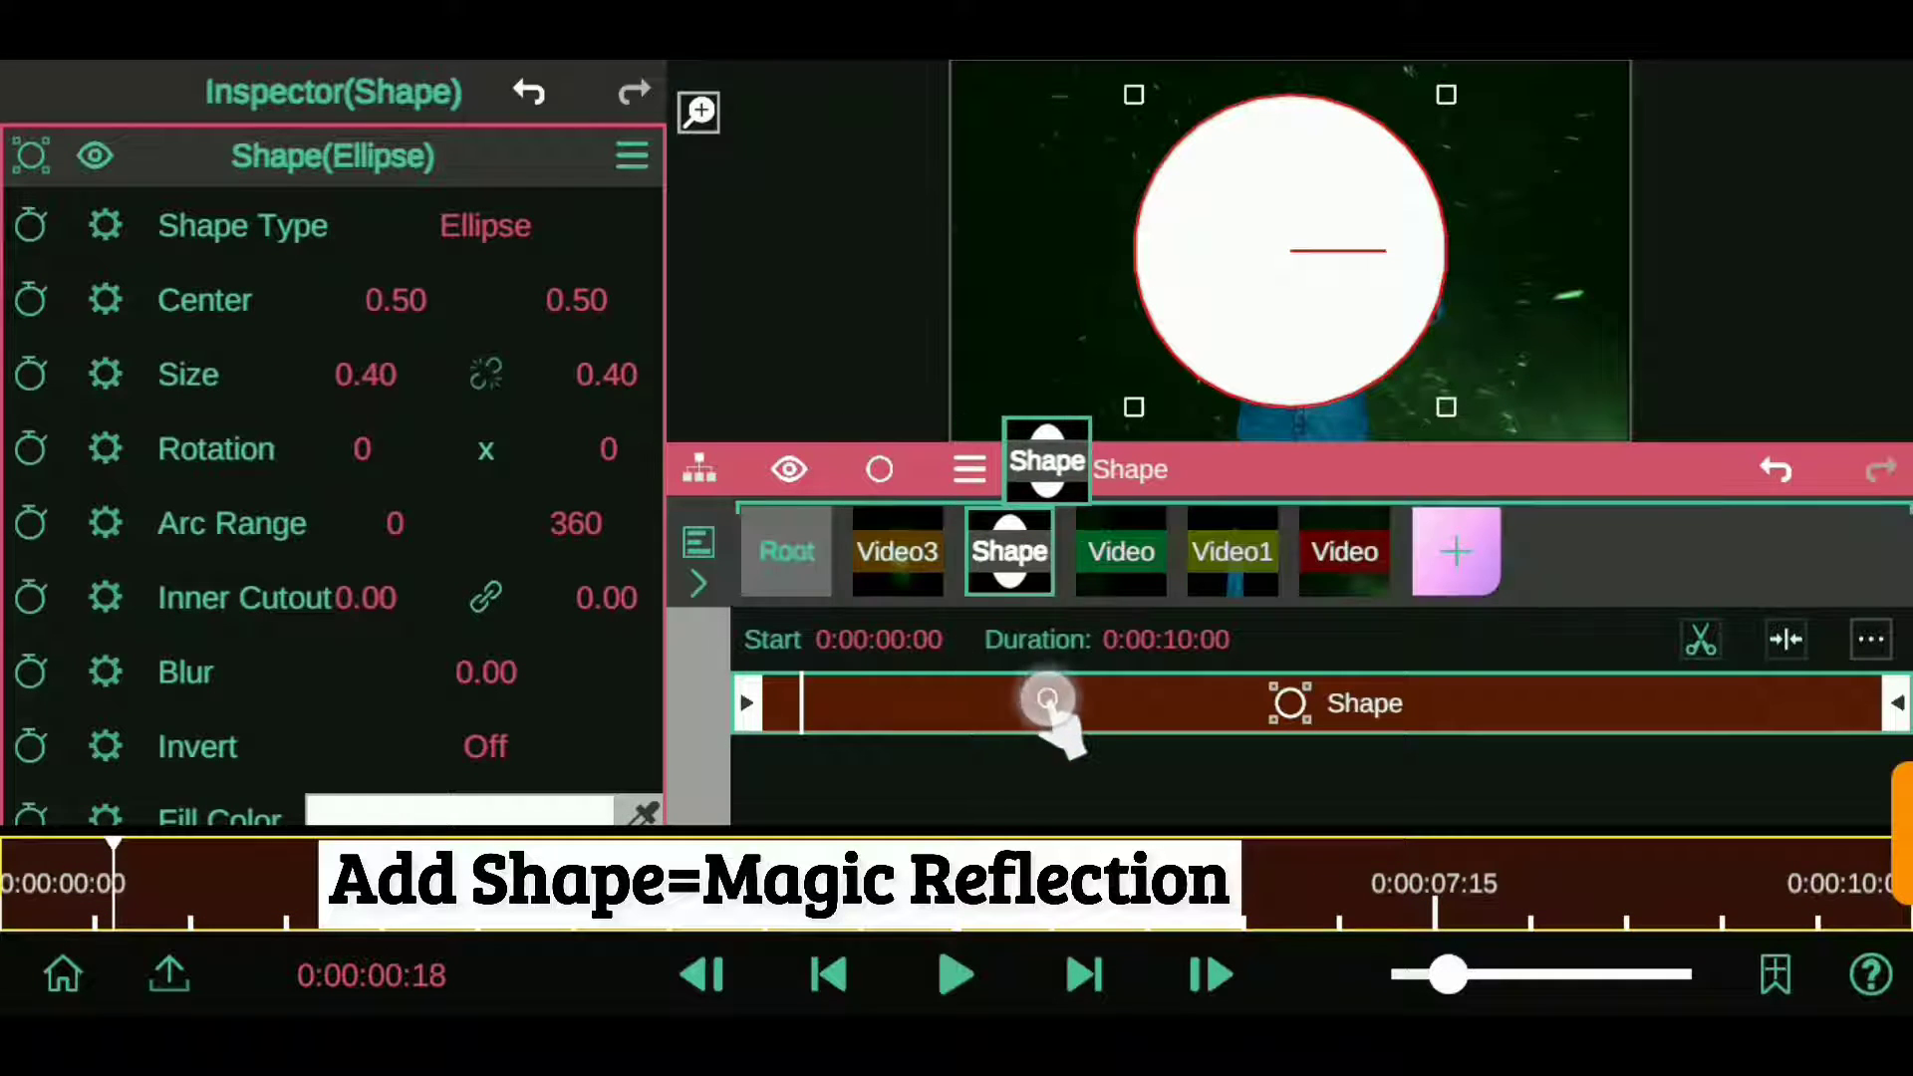
- Scale the circle to 0.43, stack it below Video, and nudge it onto the ball
click(267, 237)
drag(396, 294, 444, 351)
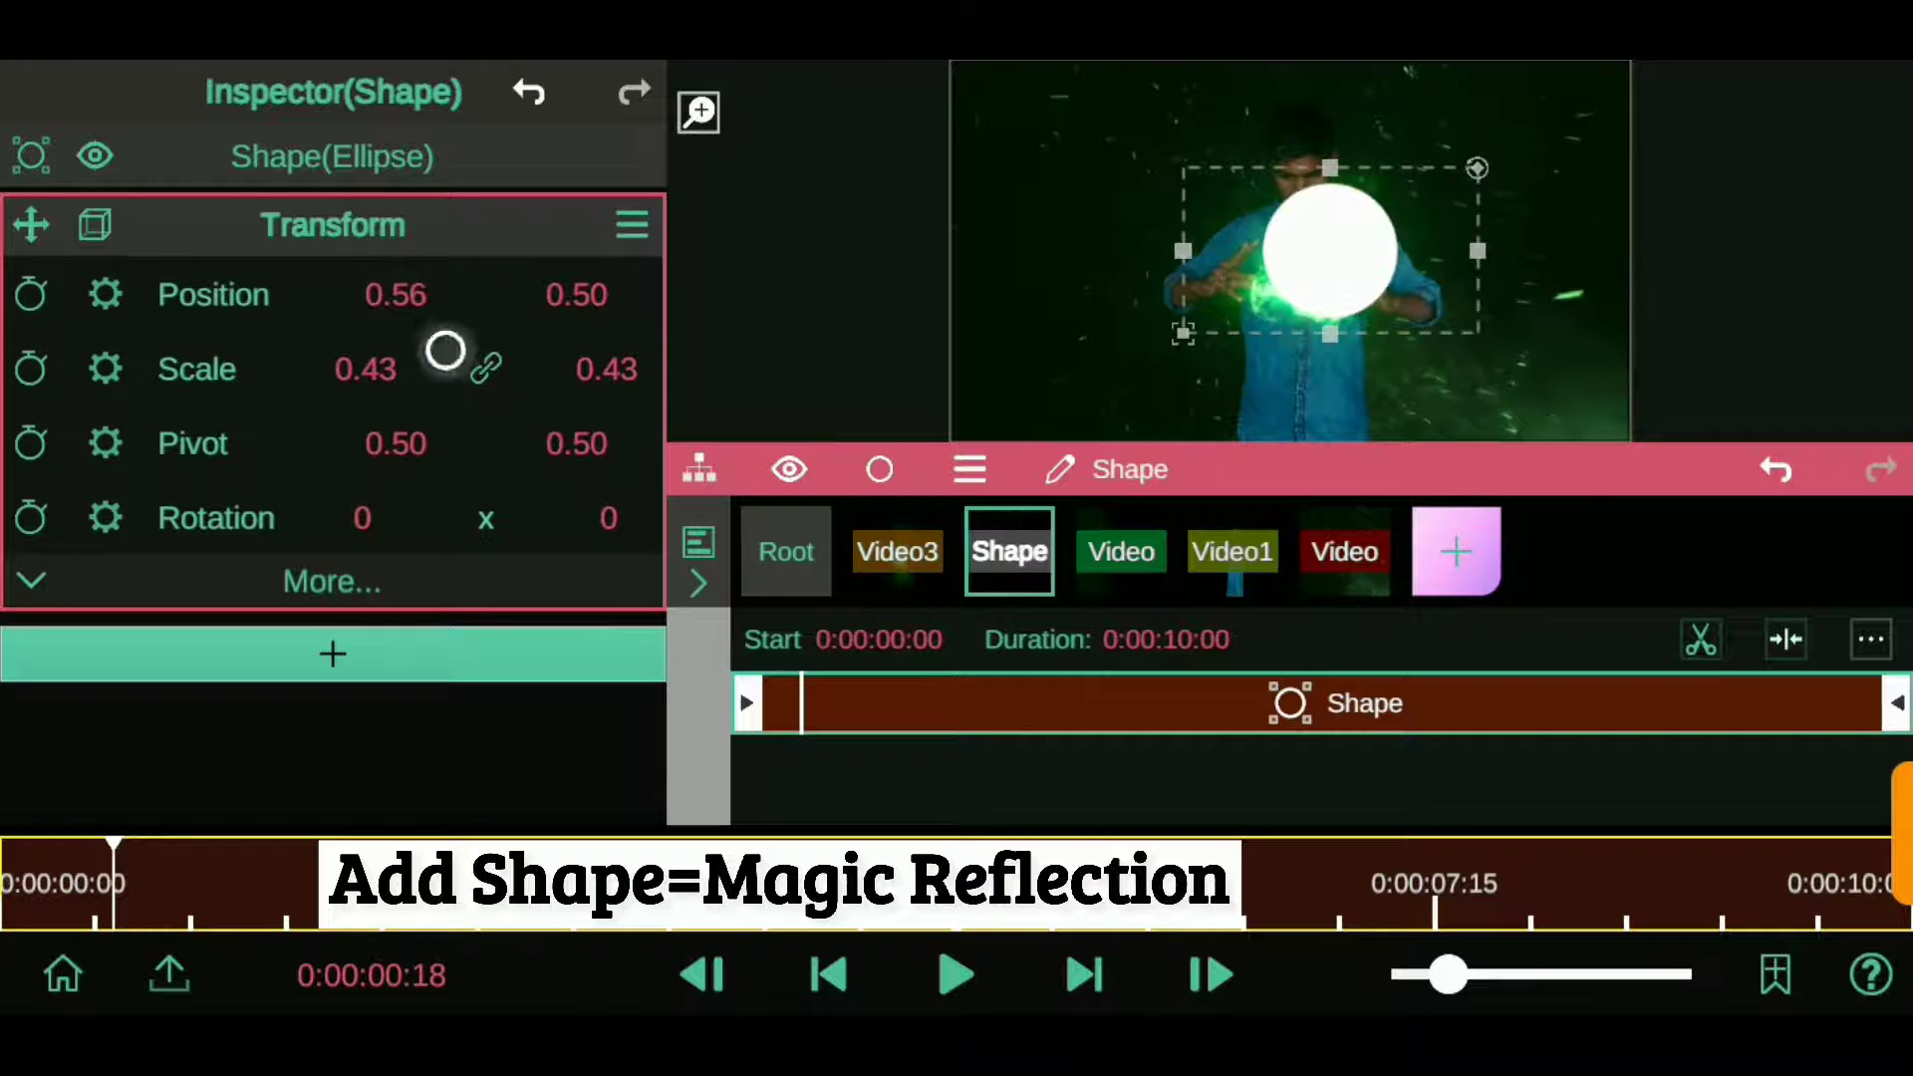
drag(1010, 551, 1175, 687)
mouse_move(1121, 551)
mouse_down()
mouse_move(1233, 551)
mouse_move(1122, 551)
mouse_up()
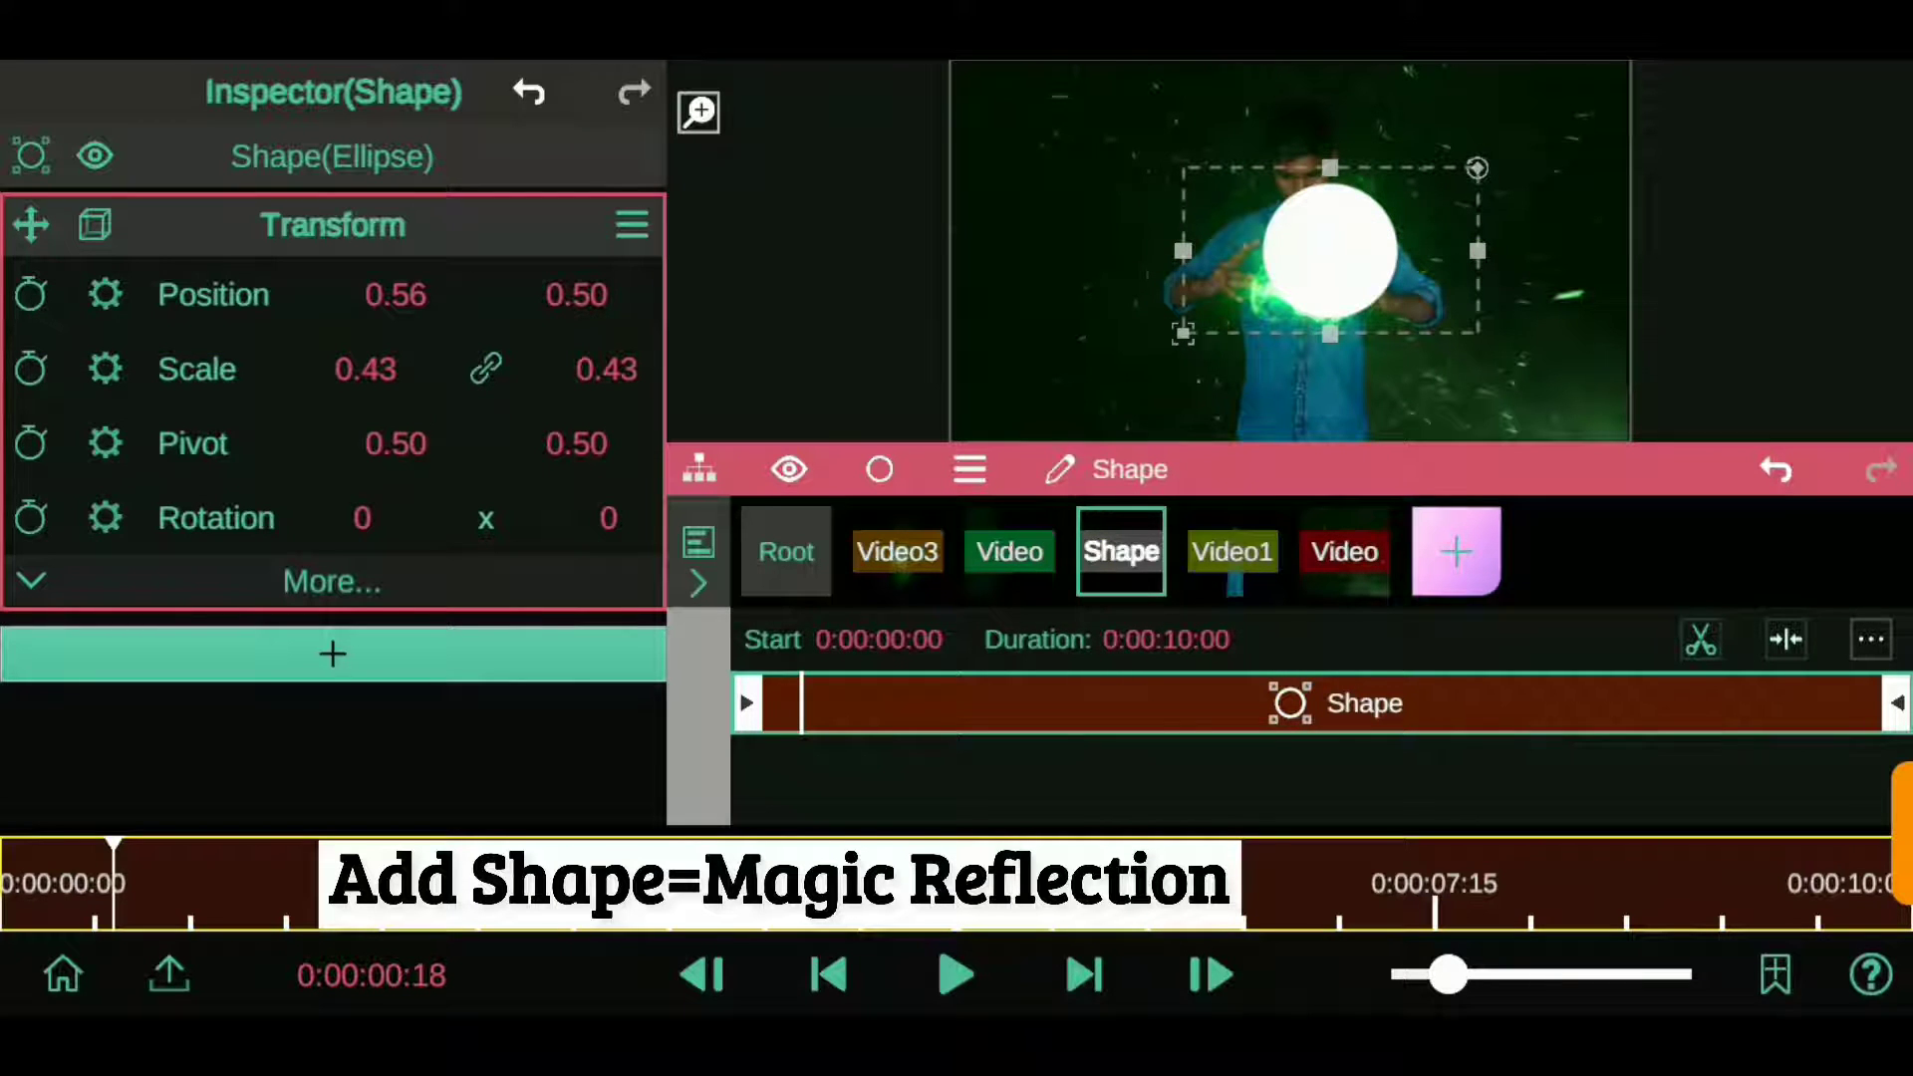
click(115, 214)
click(105, 219)
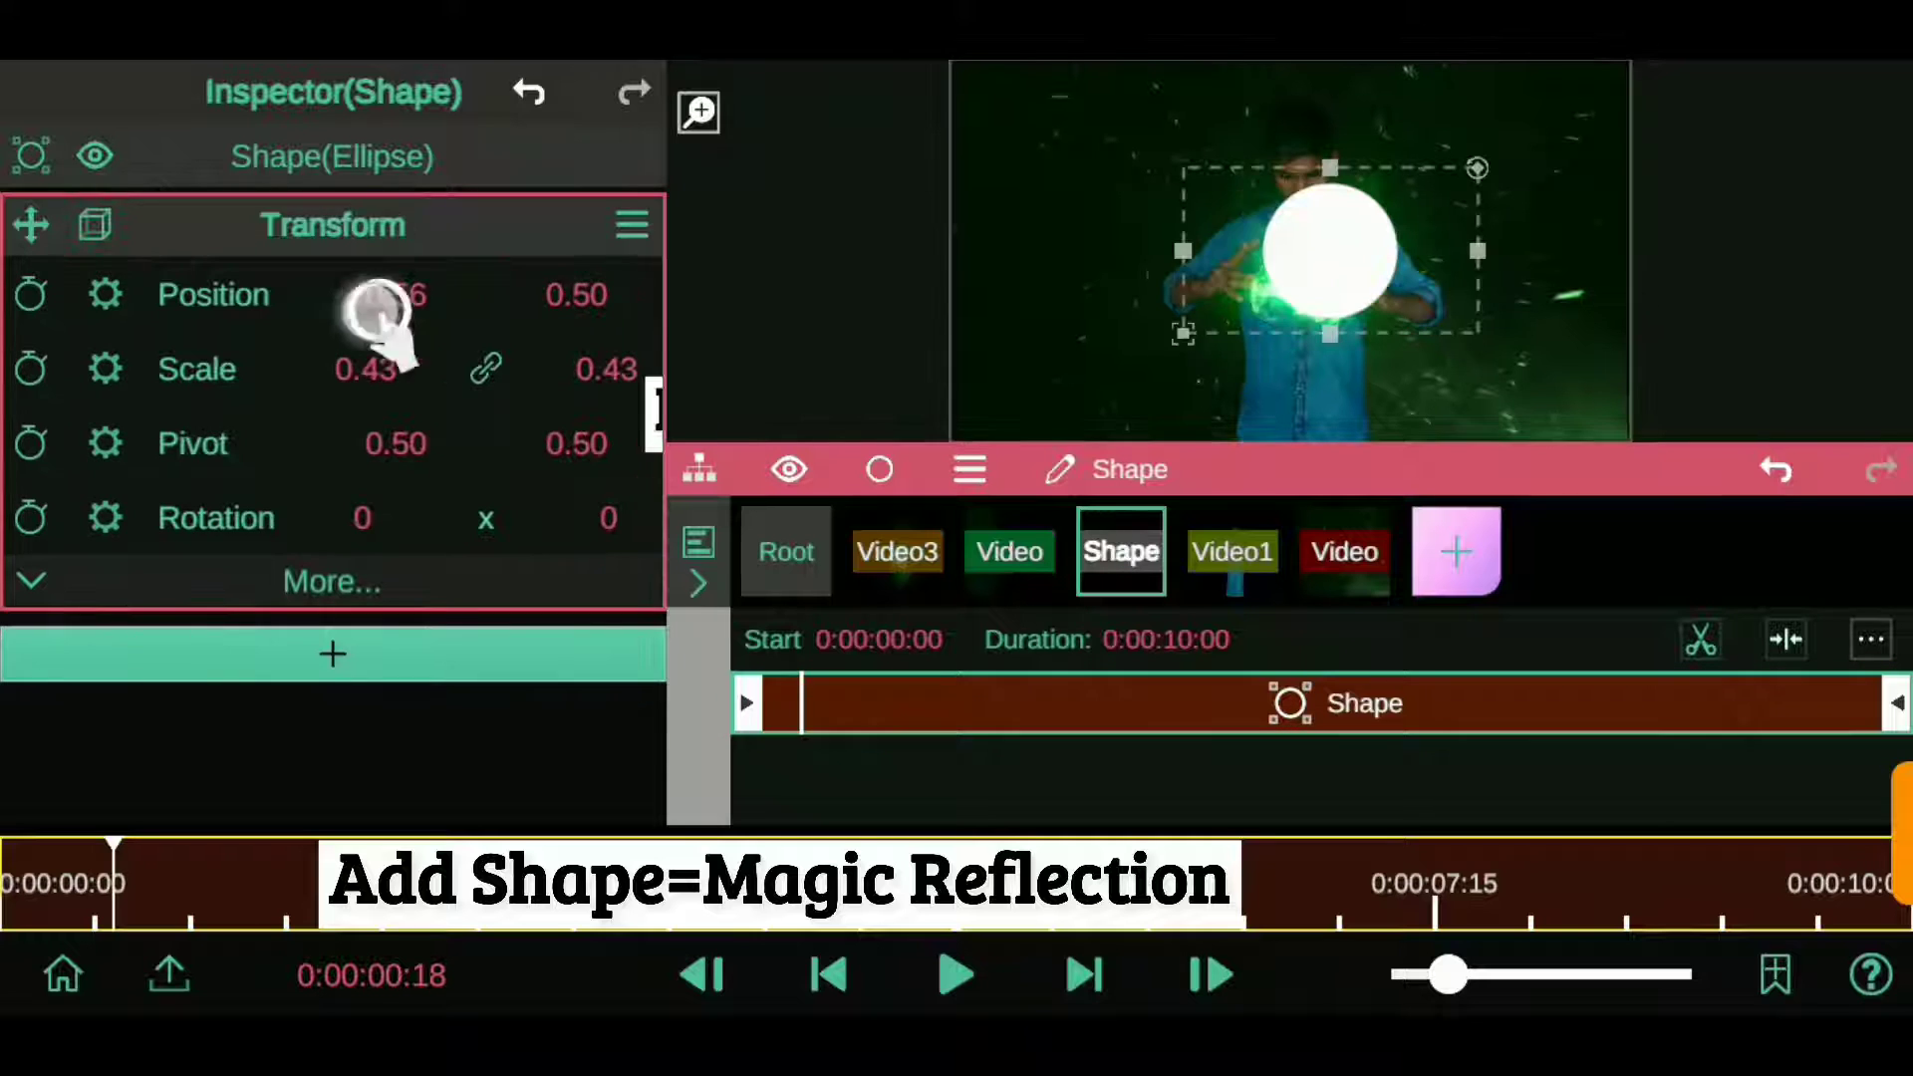
drag(375, 299, 348, 299)
- Add Blending & Opacity to the Shape layer with Multiply blend mode
click(332, 653)
click(499, 401)
click(485, 364)
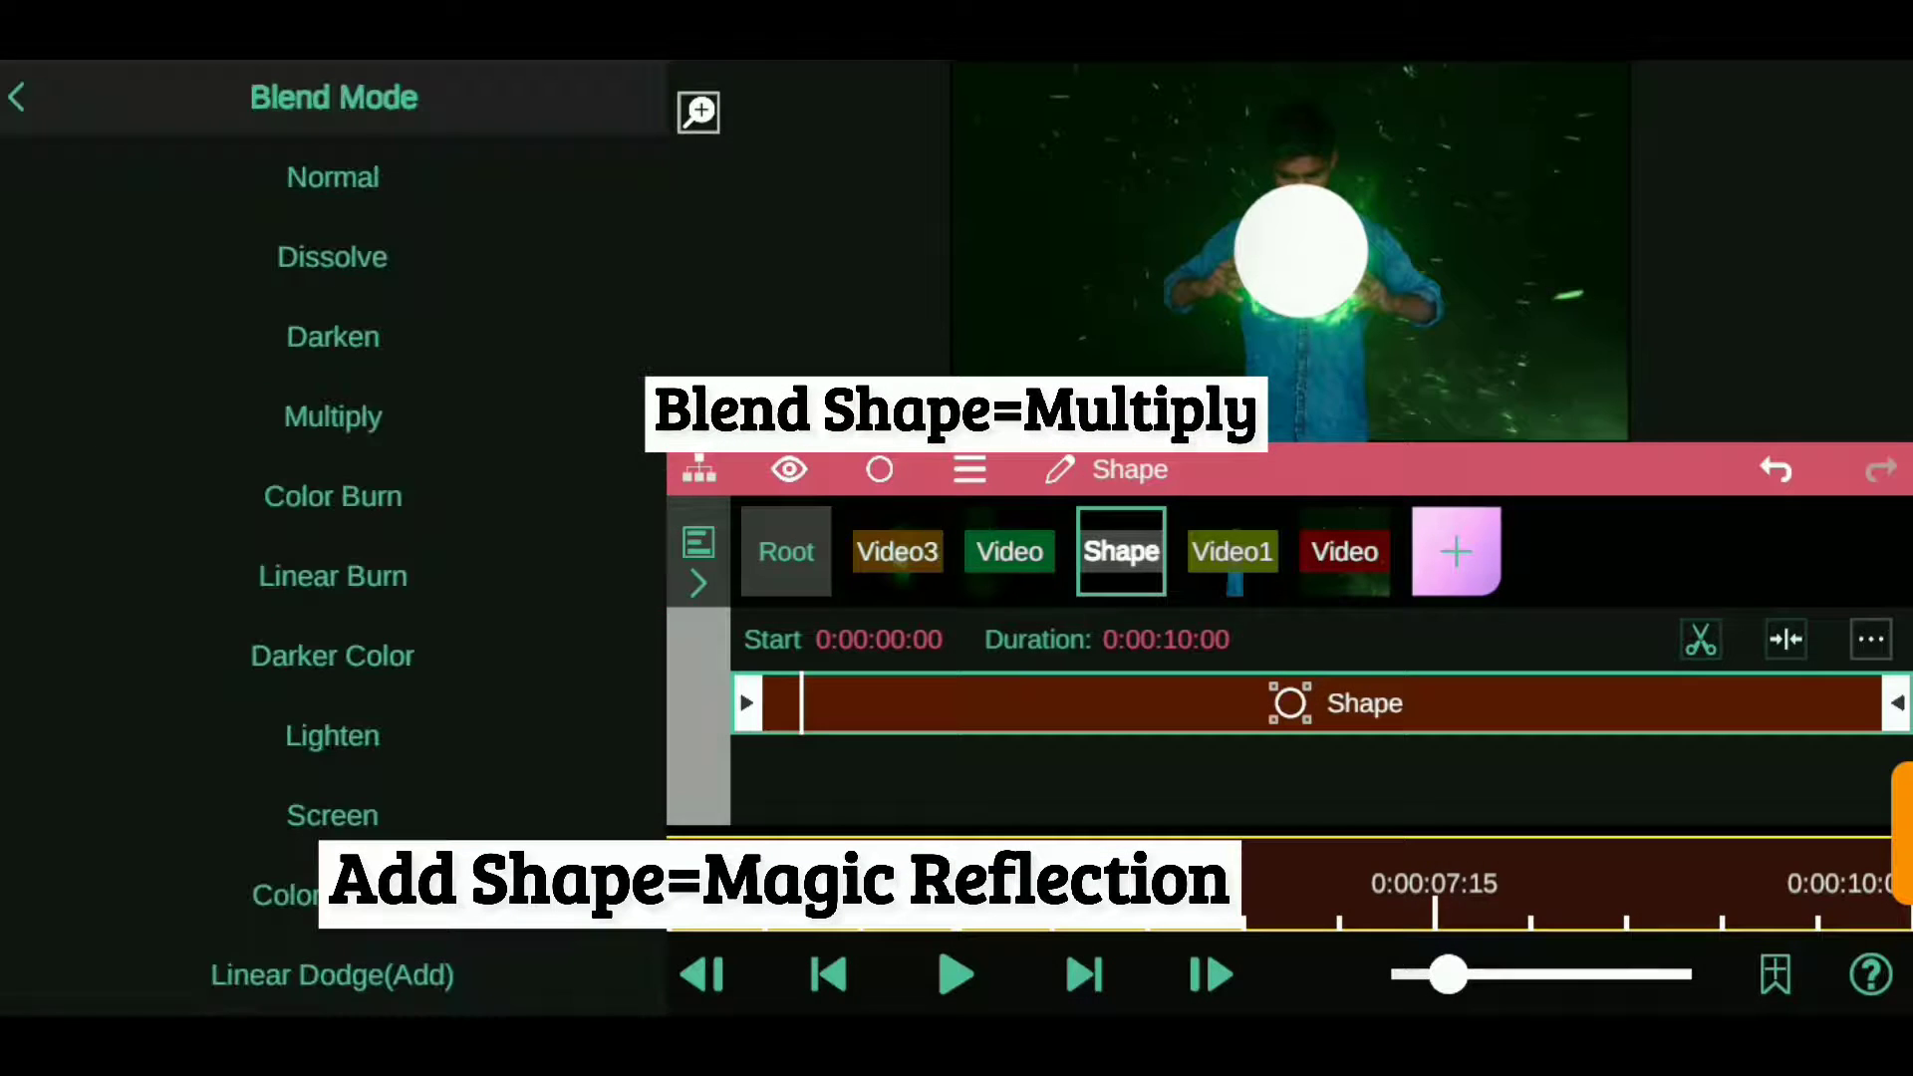
click(329, 415)
- Fill the circle with the energy ball's green sampled from the video
click(332, 157)
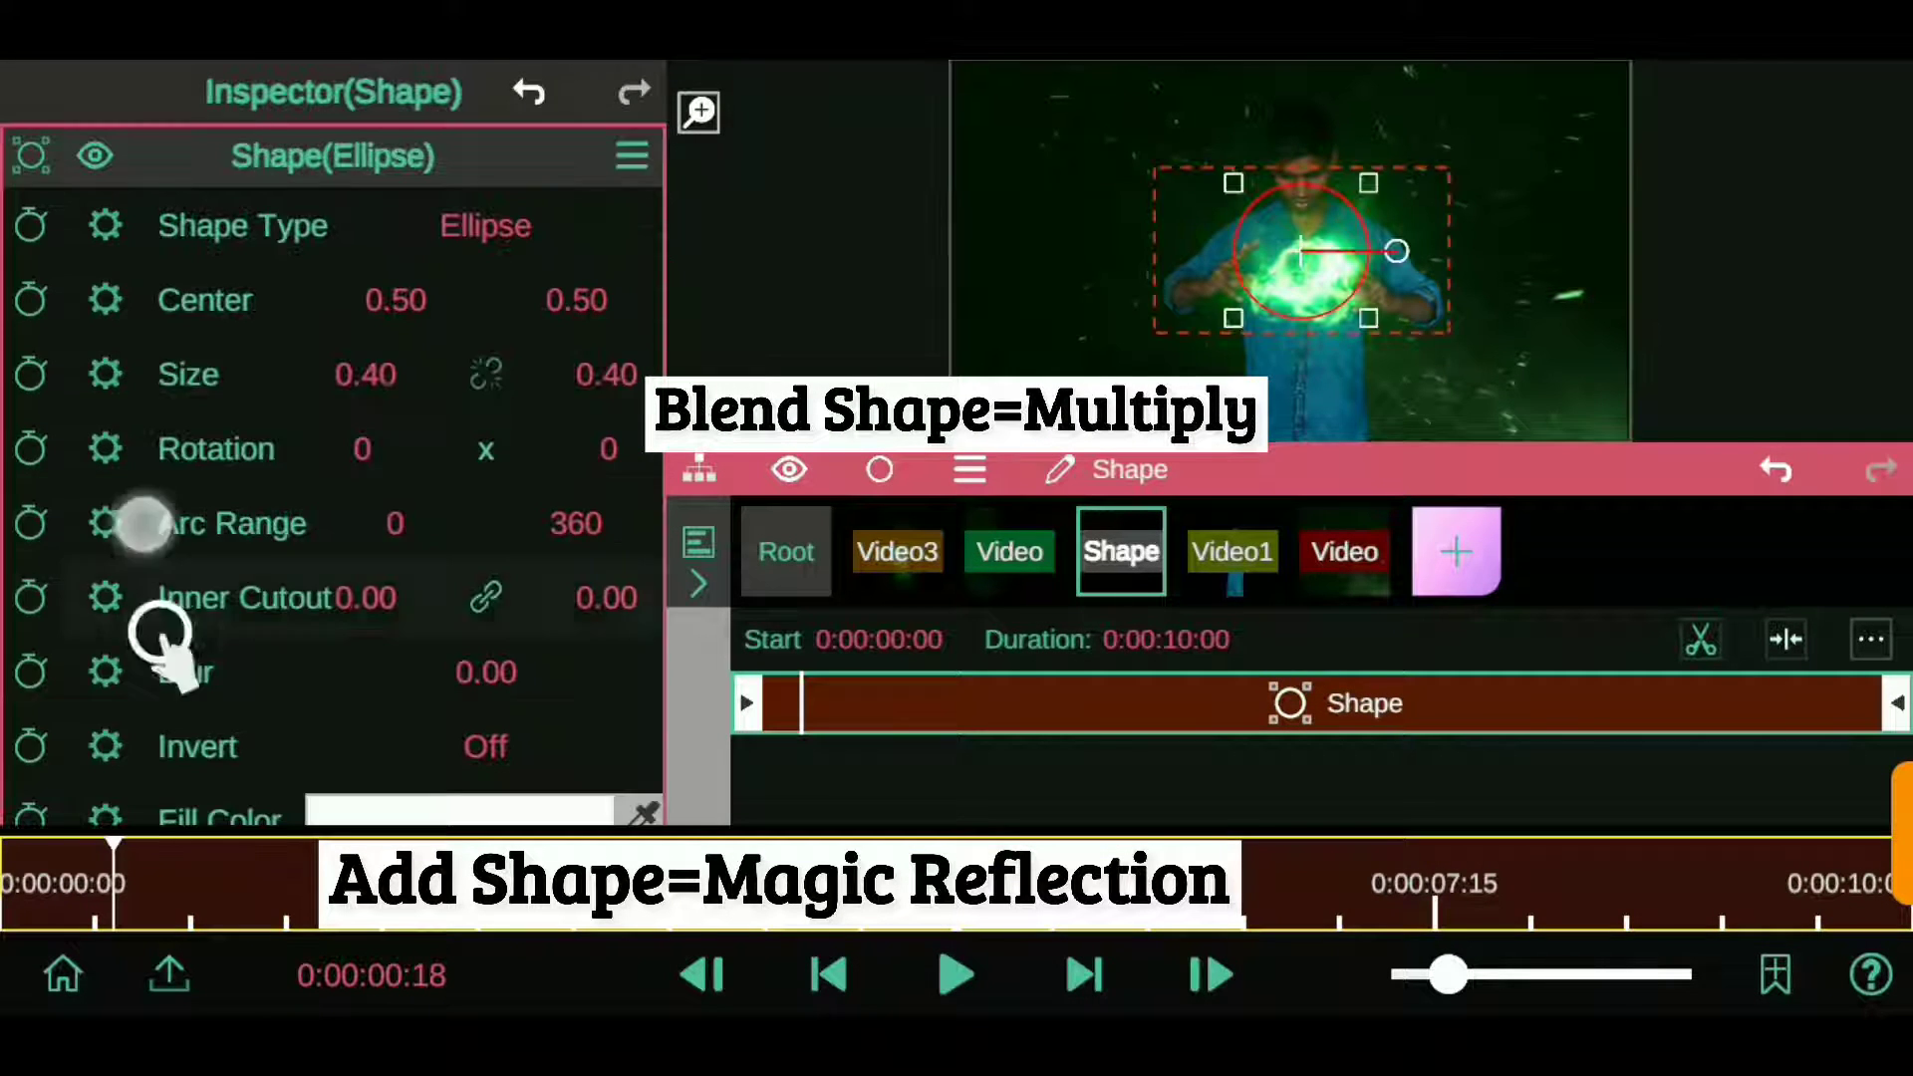
drag(160, 632, 149, 439)
click(638, 630)
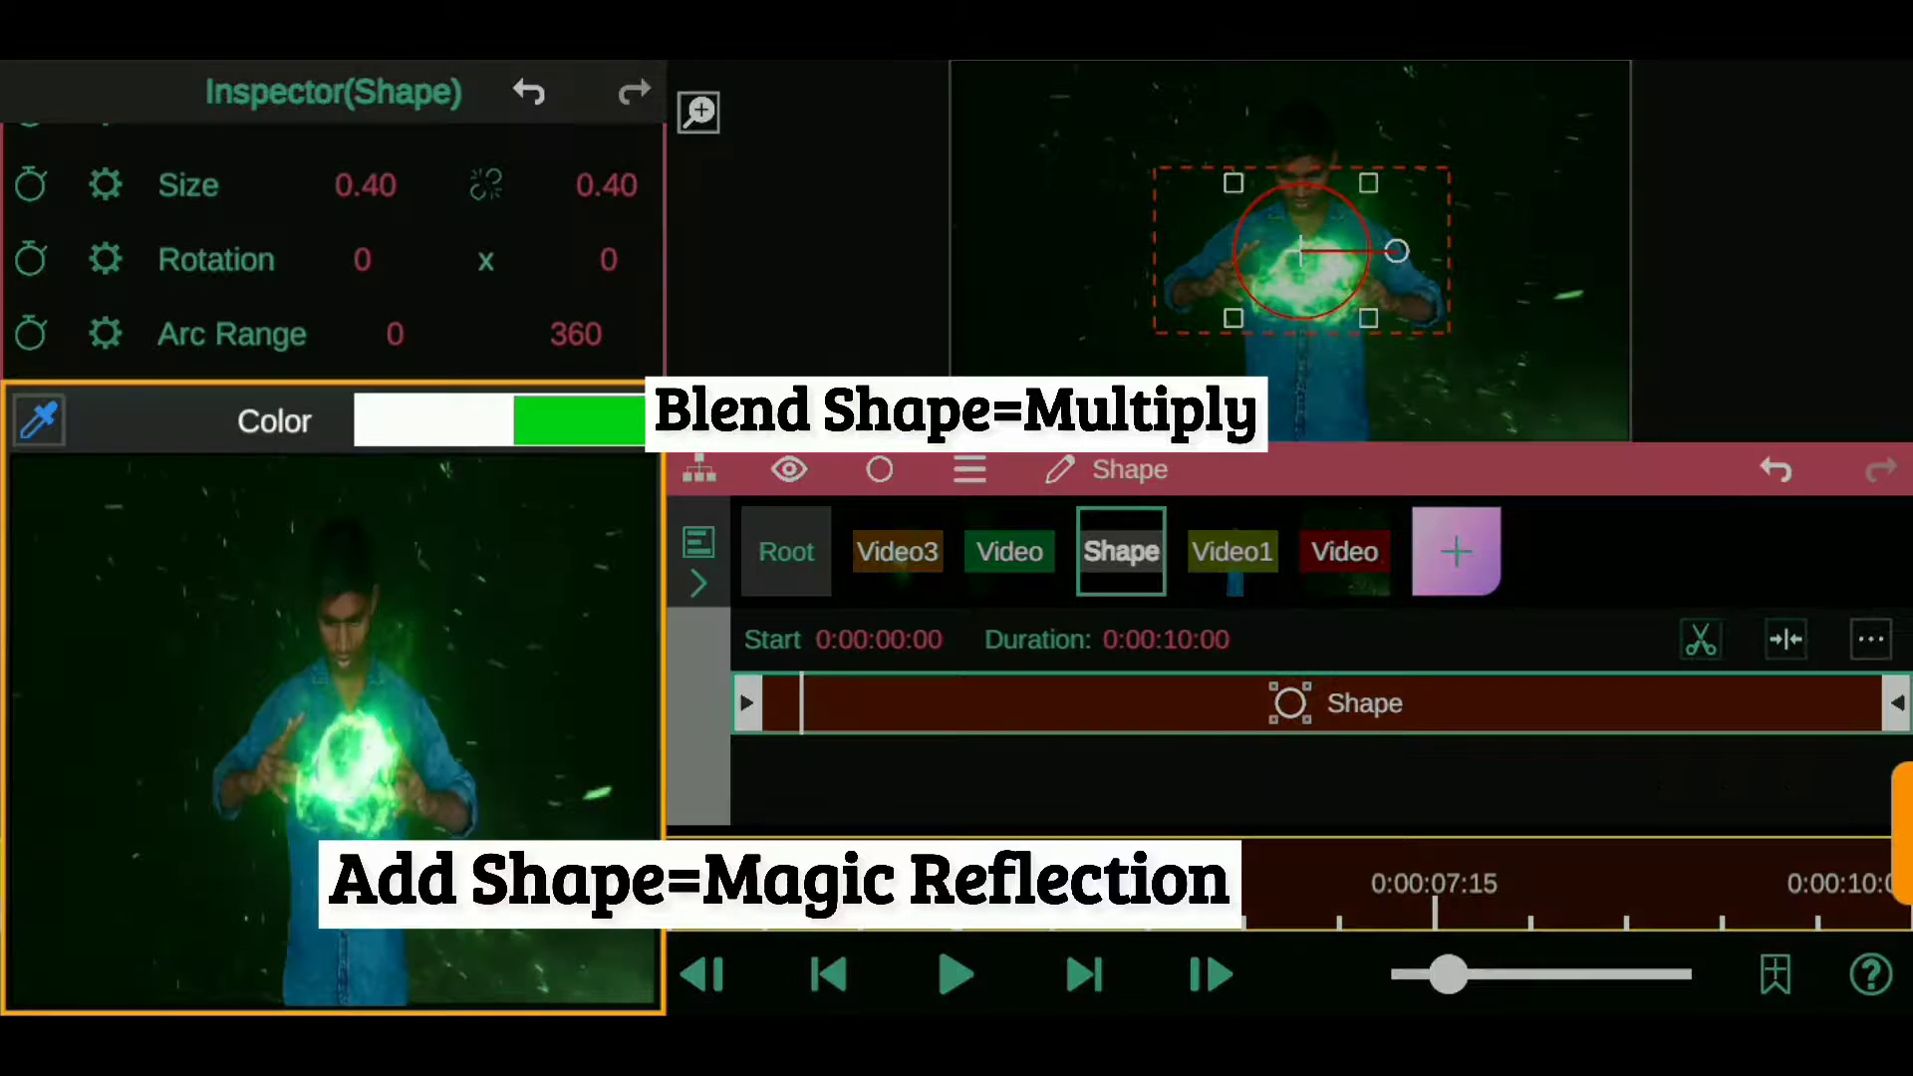
click(321, 788)
- Enlarge the circle to about 0.77 scale, with horizontal scale 0.96
click(230, 224)
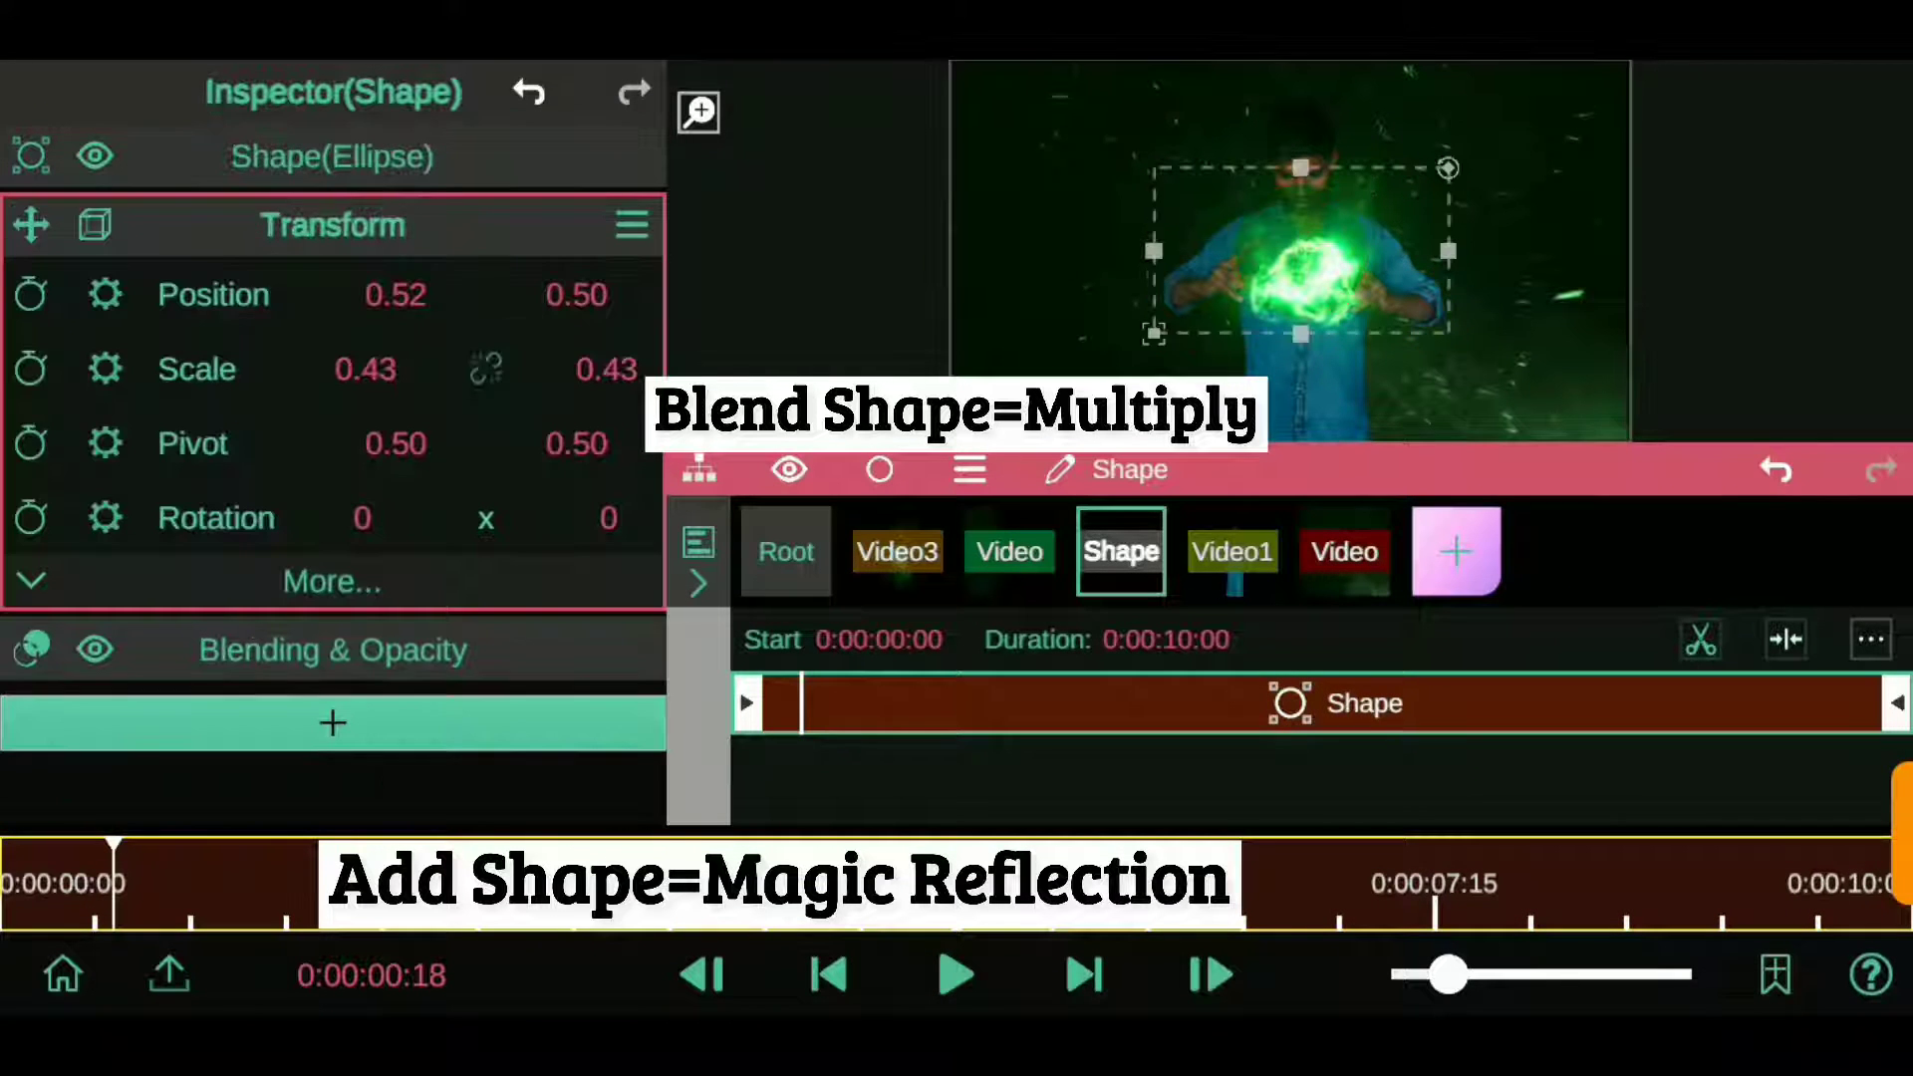
drag(588, 369, 633, 325)
mouse_move(385, 372)
mouse_down()
mouse_move(621, 351)
mouse_move(598, 426)
mouse_move(692, 120)
mouse_up()
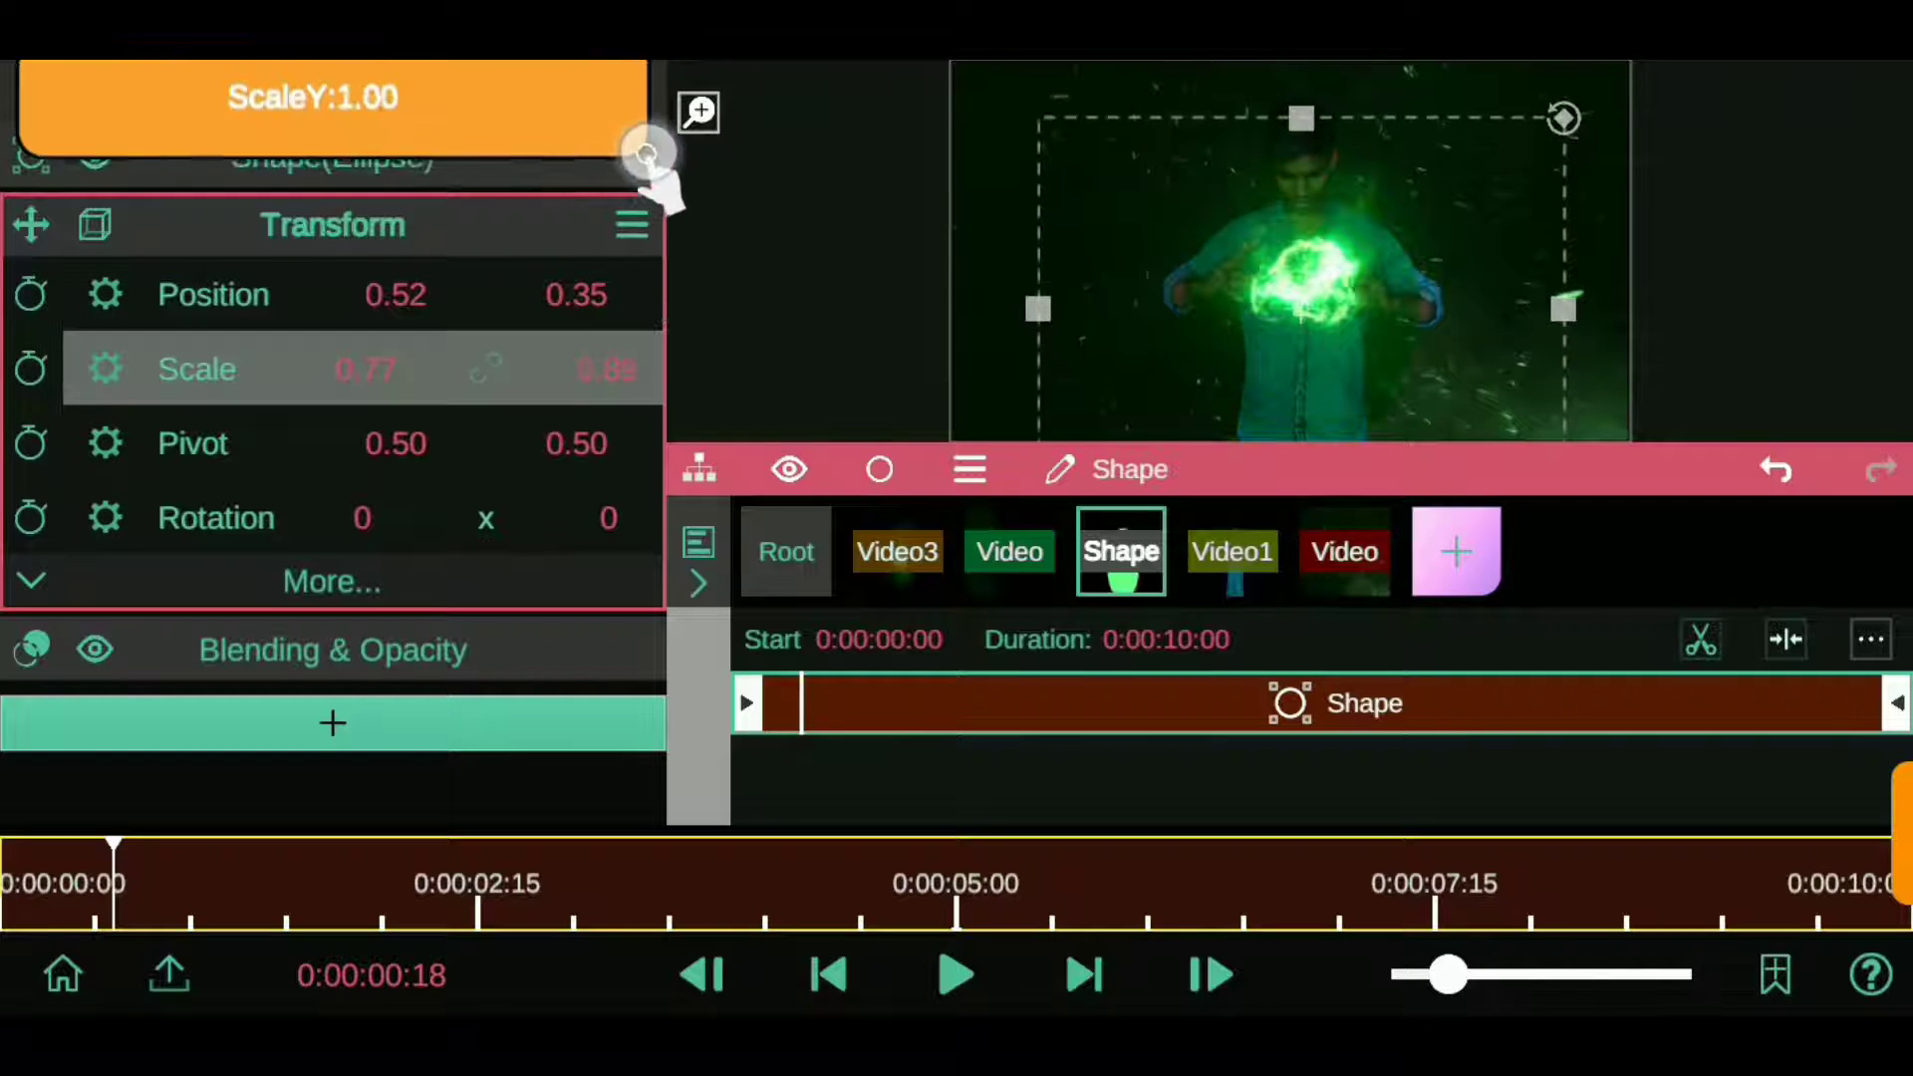
drag(365, 369, 577, 375)
click(302, 214)
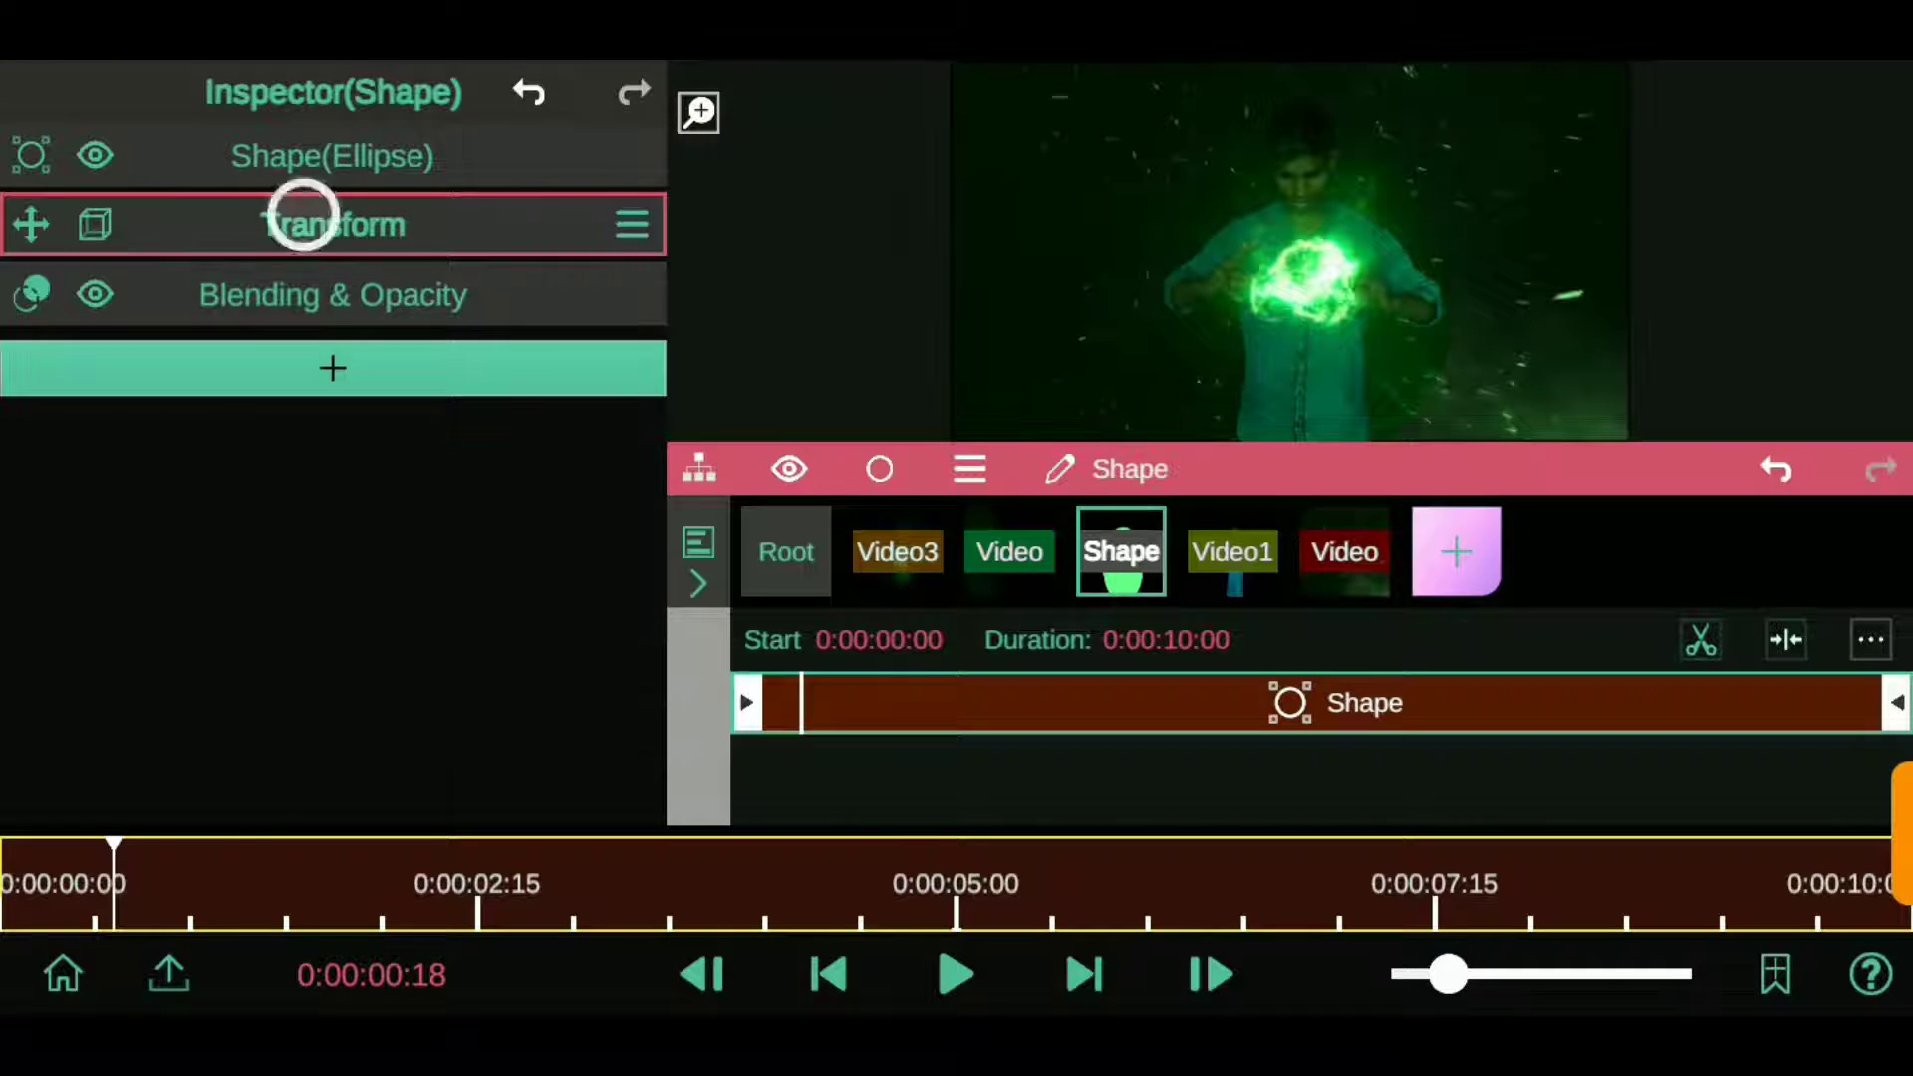
- Lower the Shape layer's opacity to 0.21
click(333, 294)
mouse_move(505, 436)
mouse_down()
mouse_move(533, 834)
mouse_move(546, 790)
mouse_up()
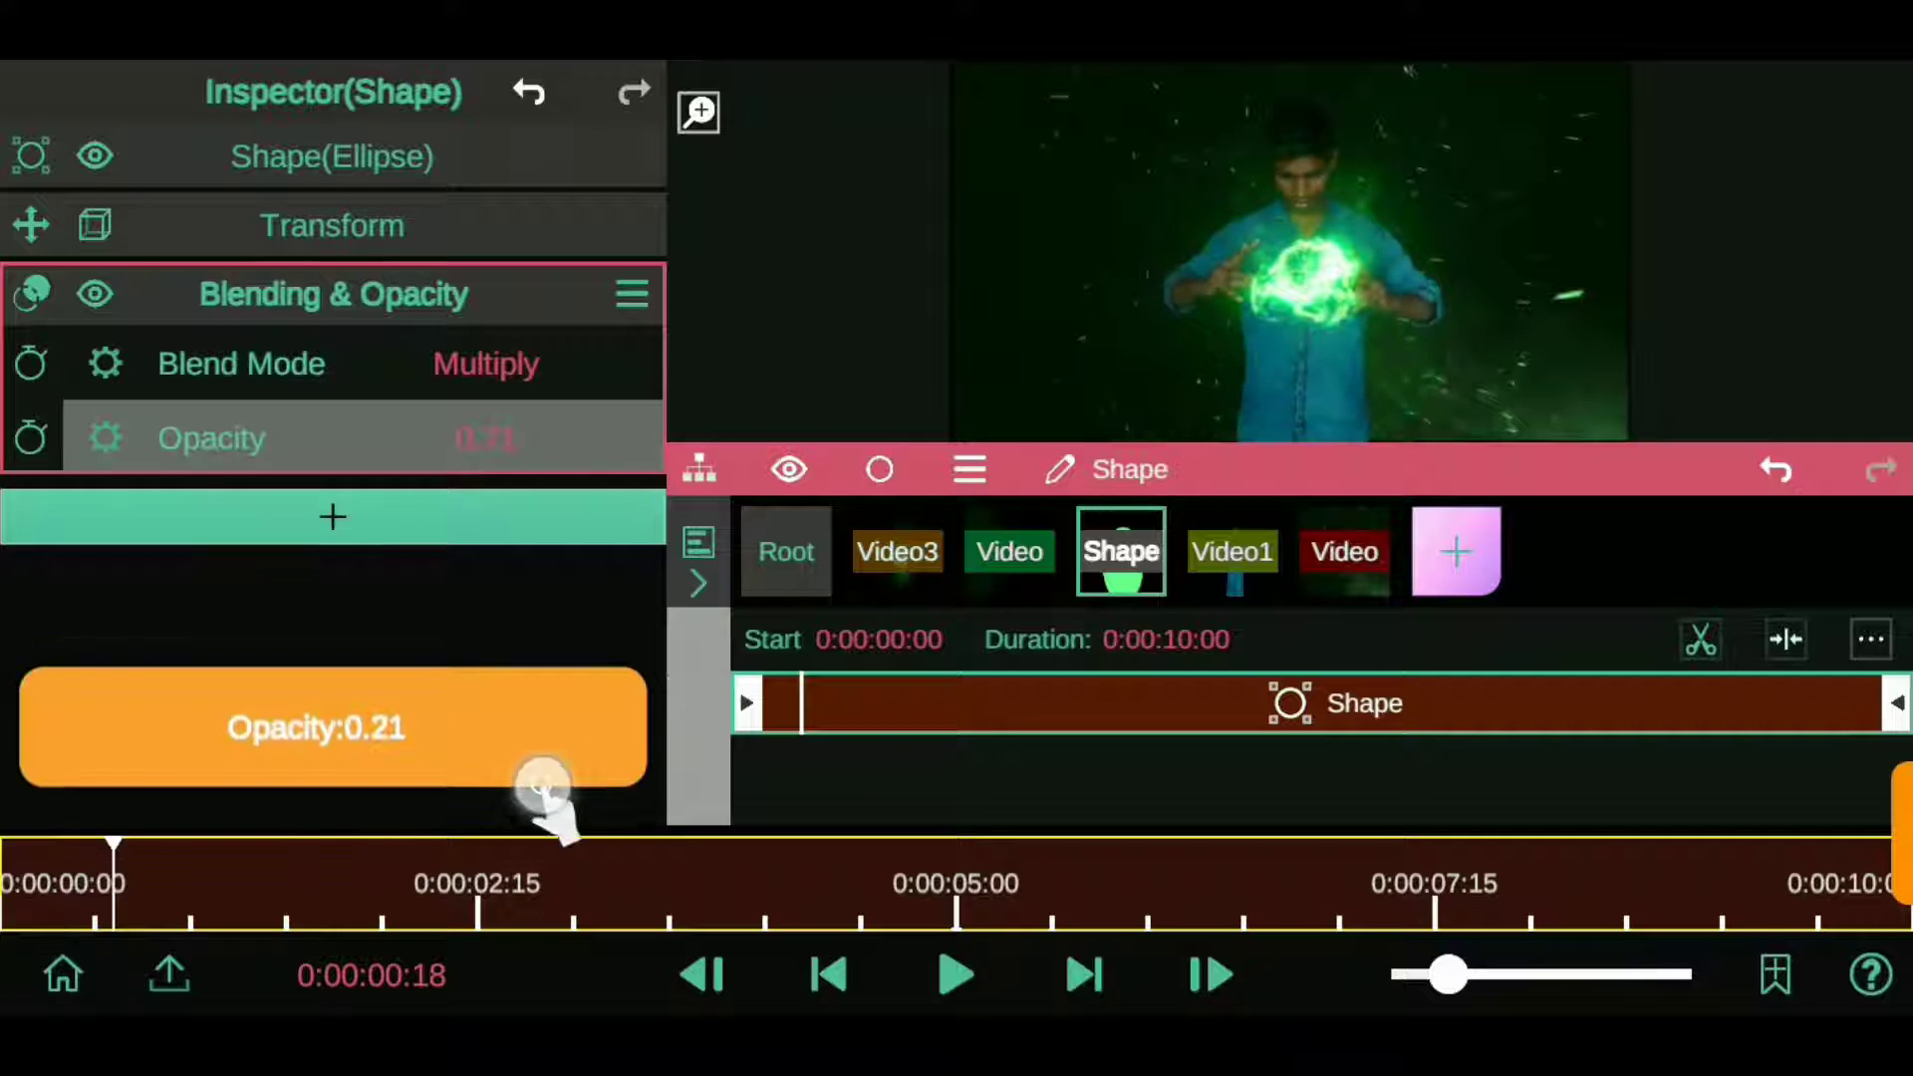
click(786, 551)
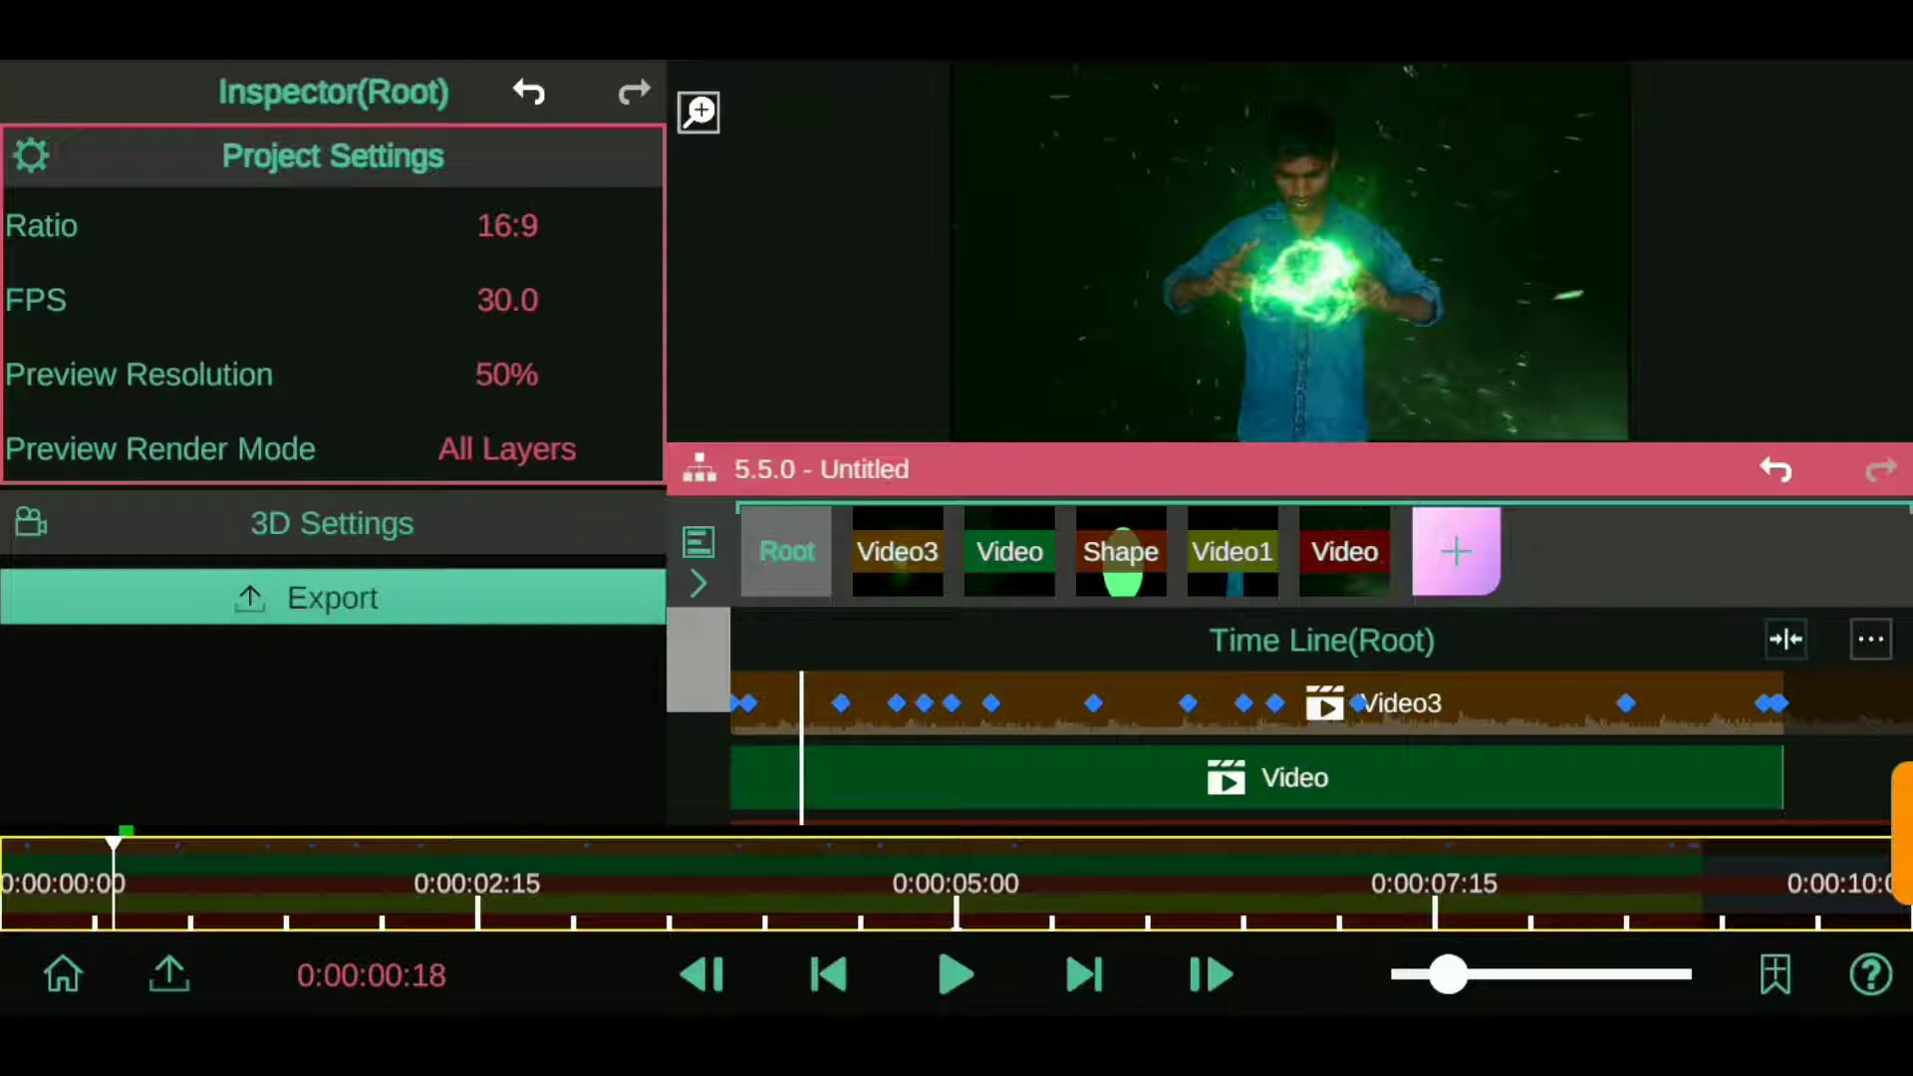
drag(695, 768, 685, 717)
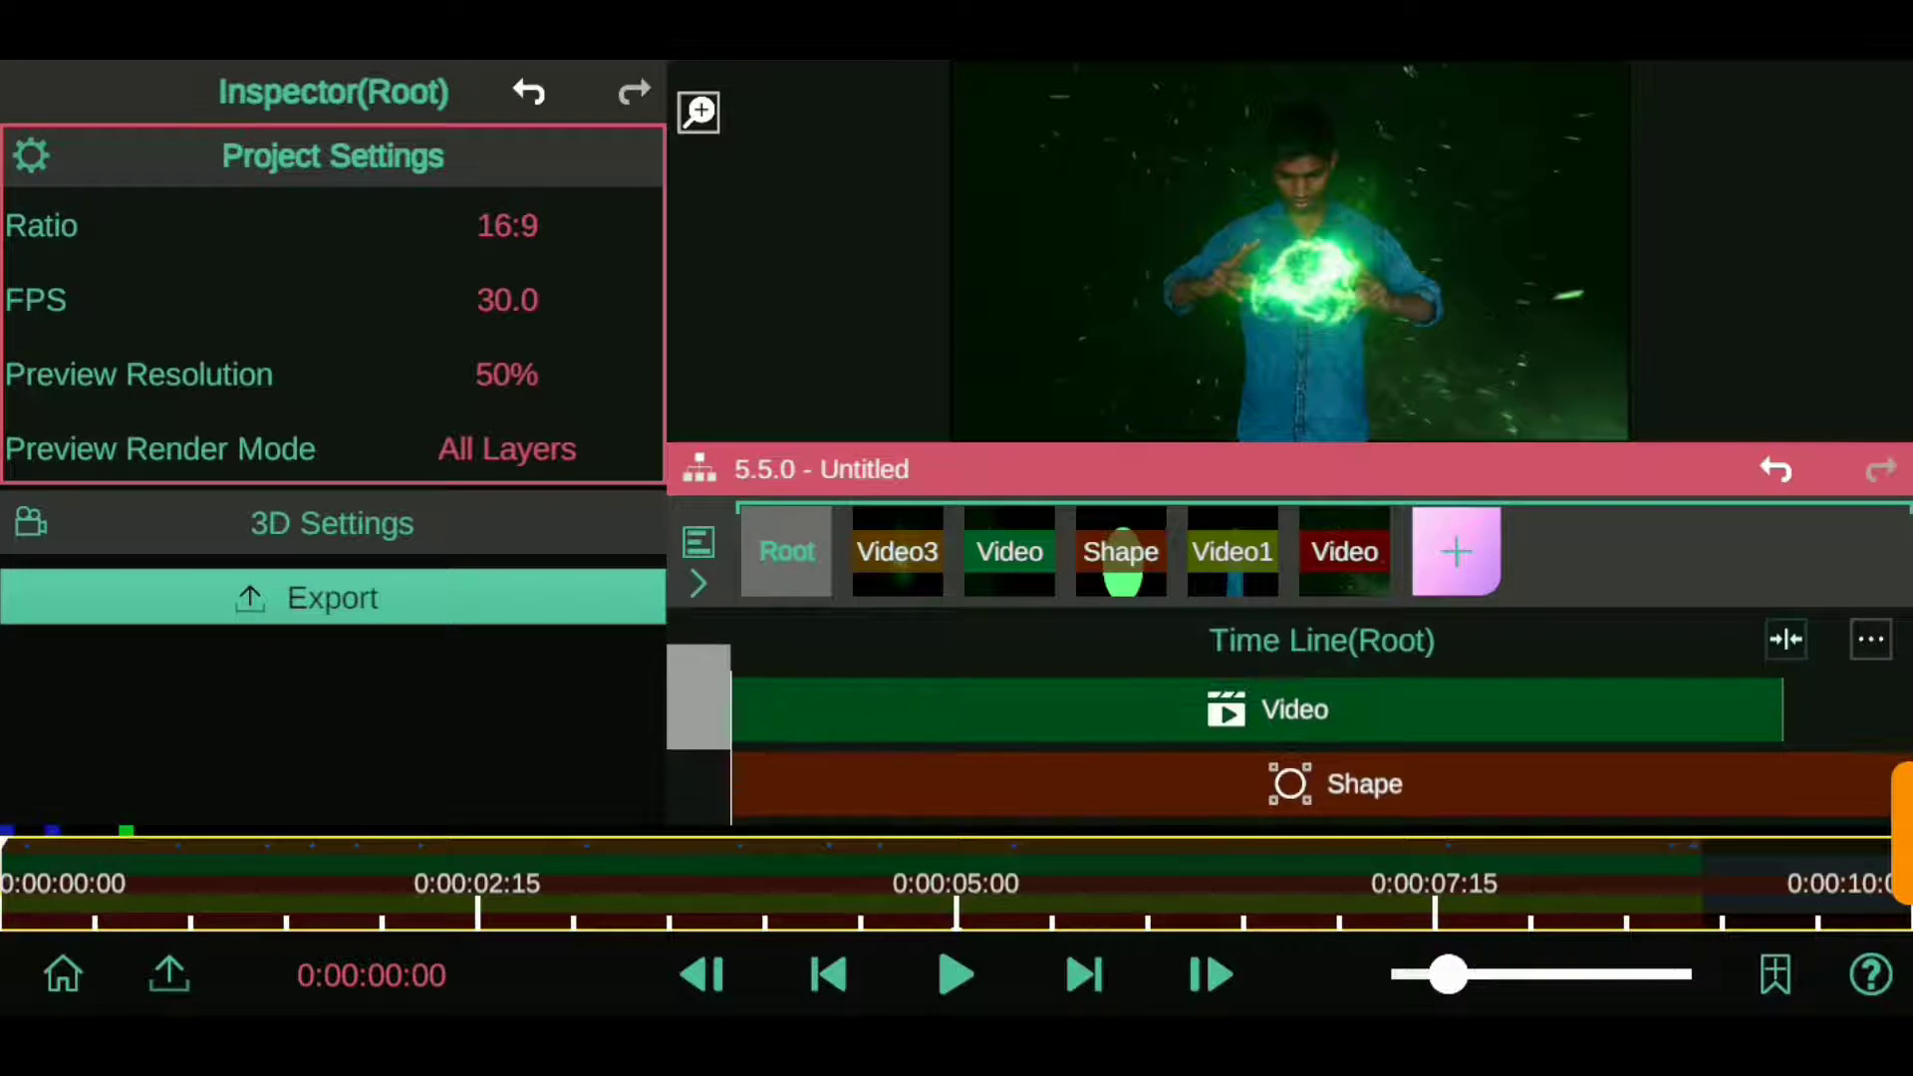
click(1126, 563)
- Keyframe the Shape opacity rising through 0.29 and 0.66 to 0.86 by 0:00:01:25
click(30, 443)
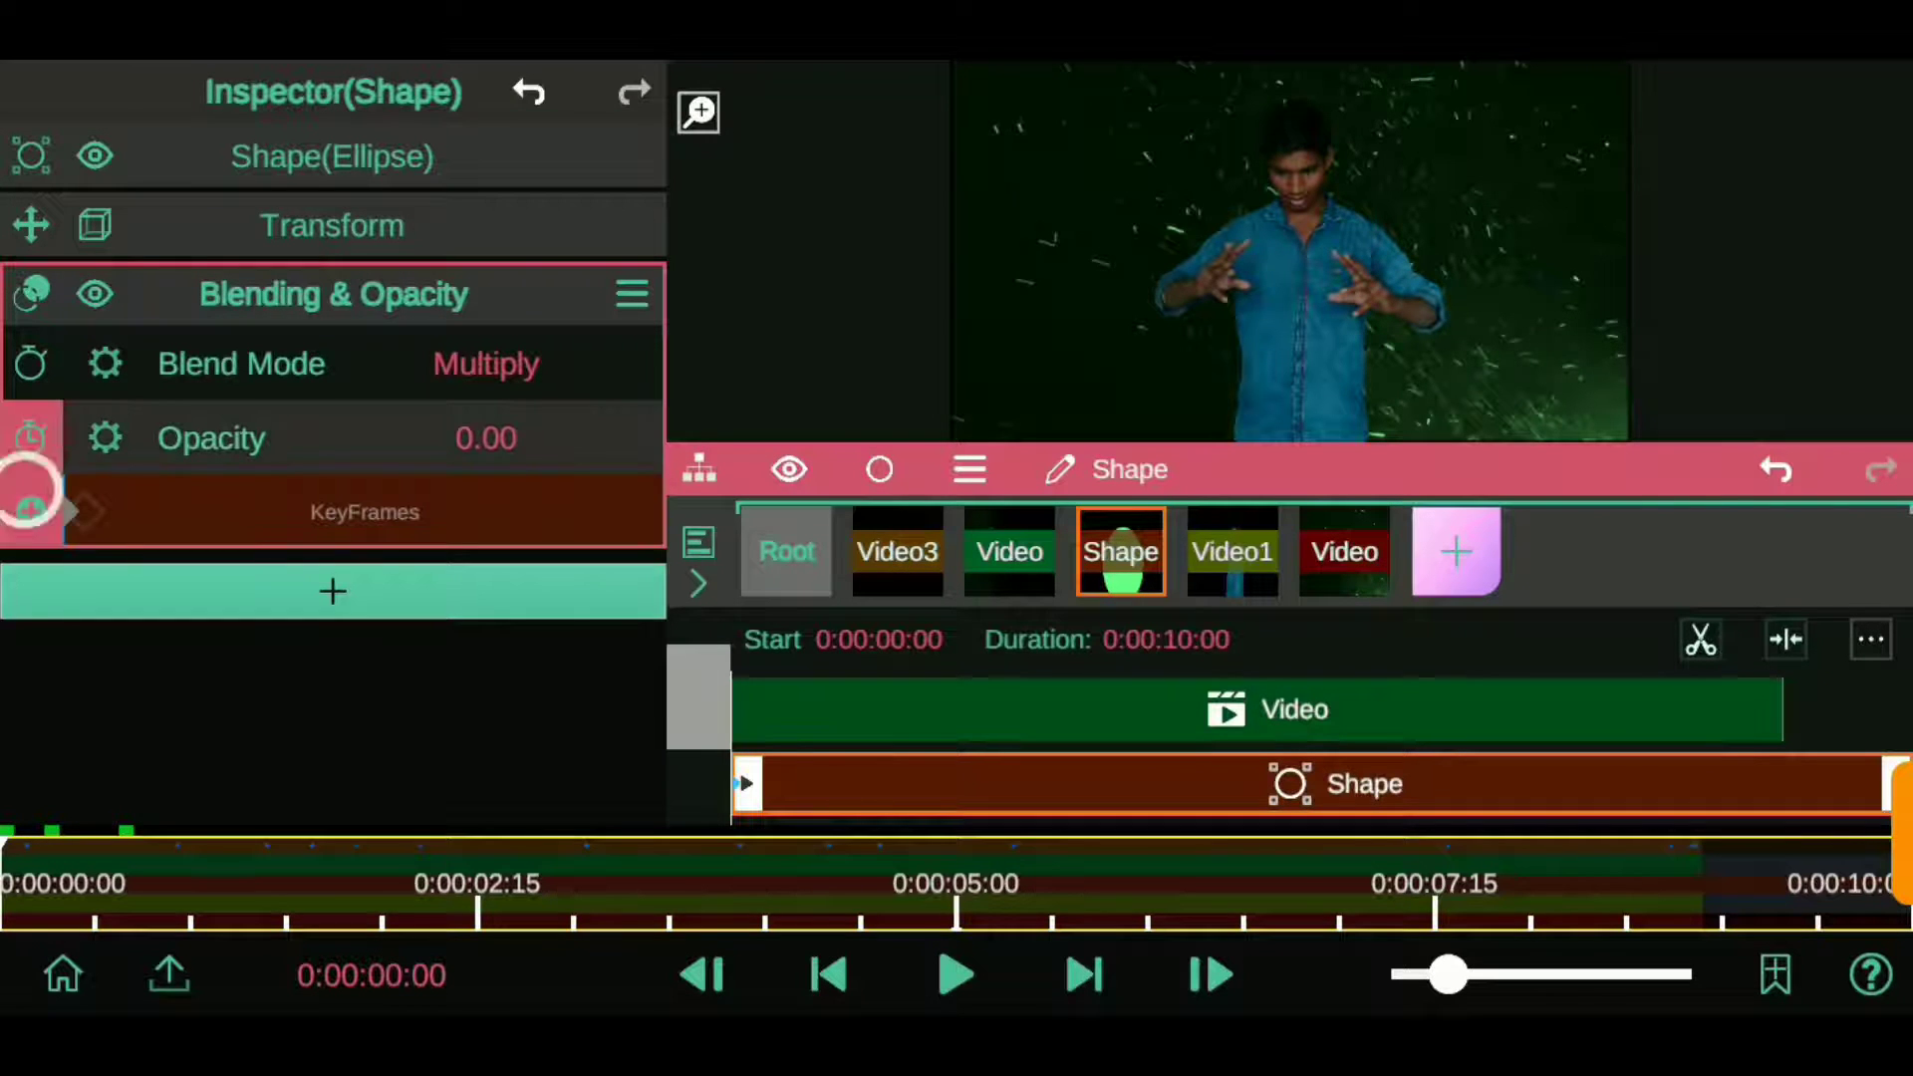
click(1199, 975)
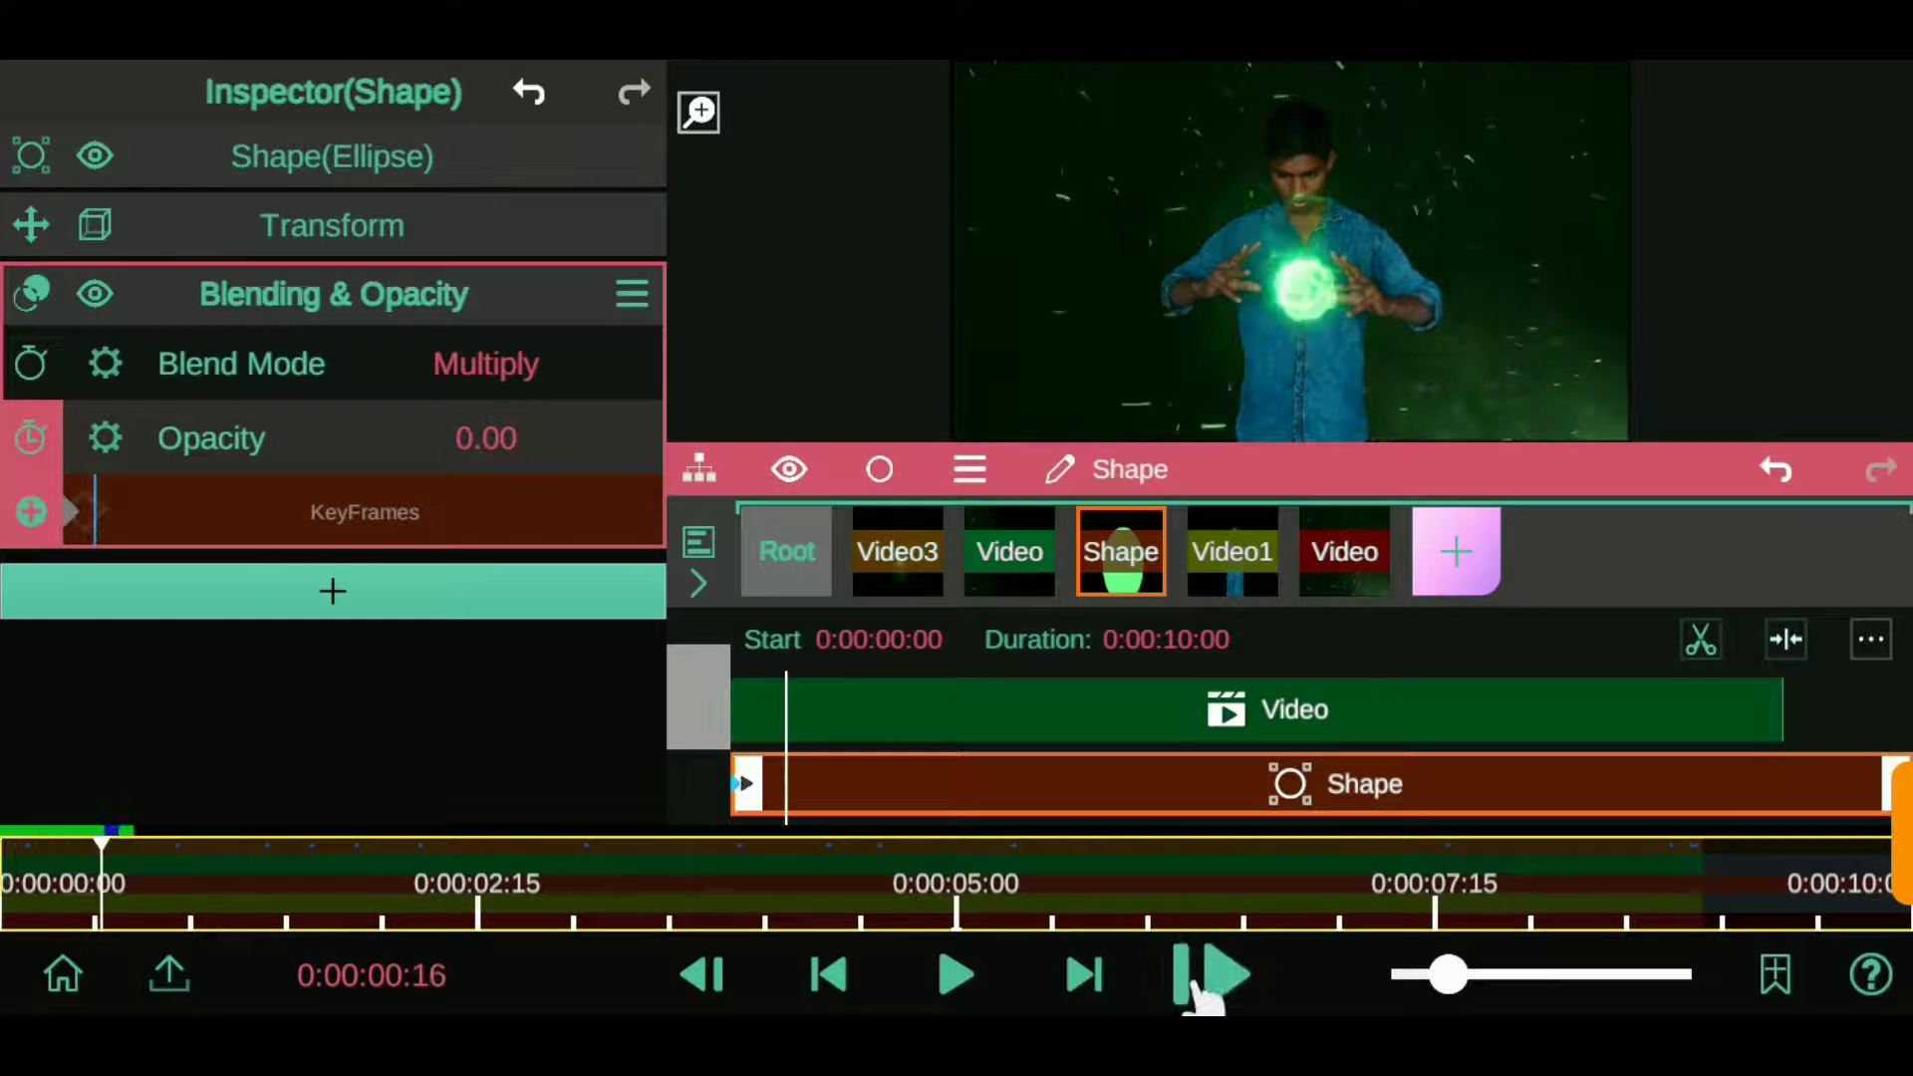
click(1201, 974)
mouse_move(486, 439)
mouse_down()
mouse_move(559, 439)
mouse_move(406, 249)
mouse_up()
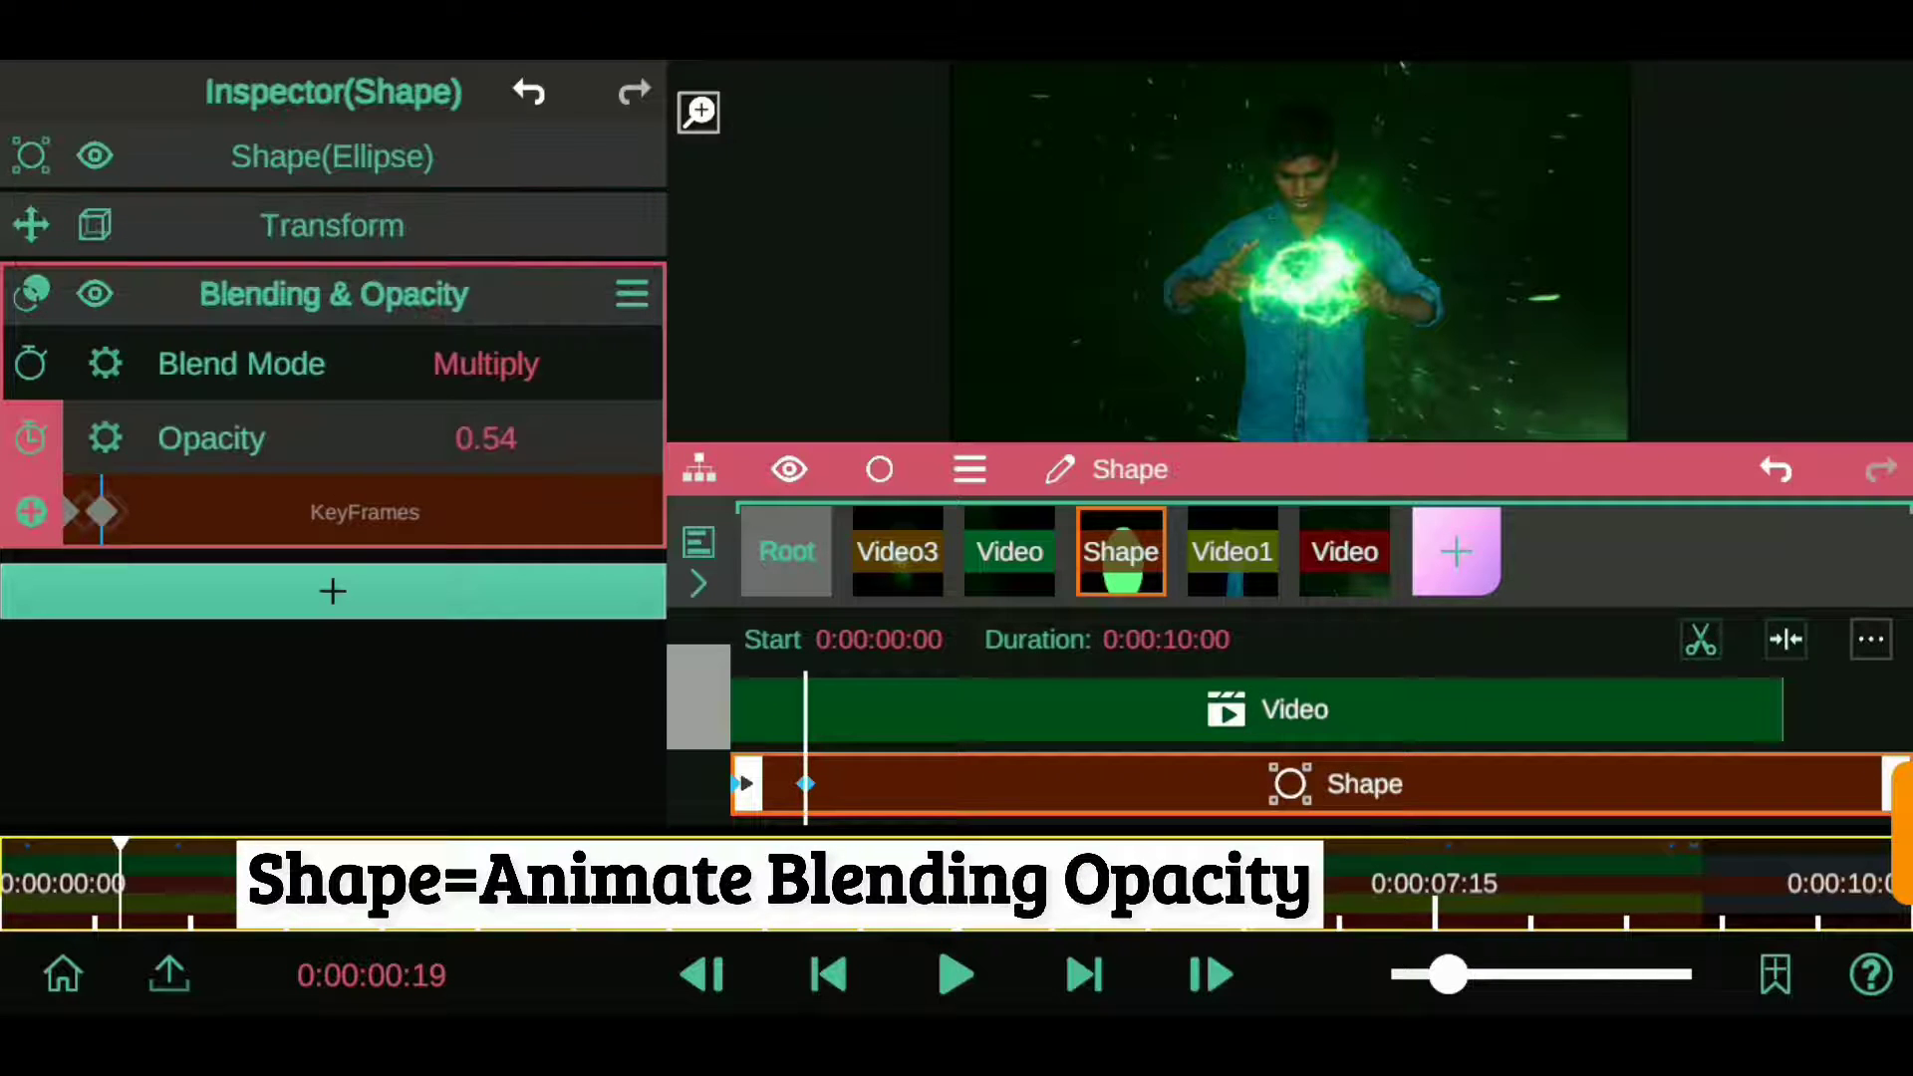
drag(498, 444, 404, 278)
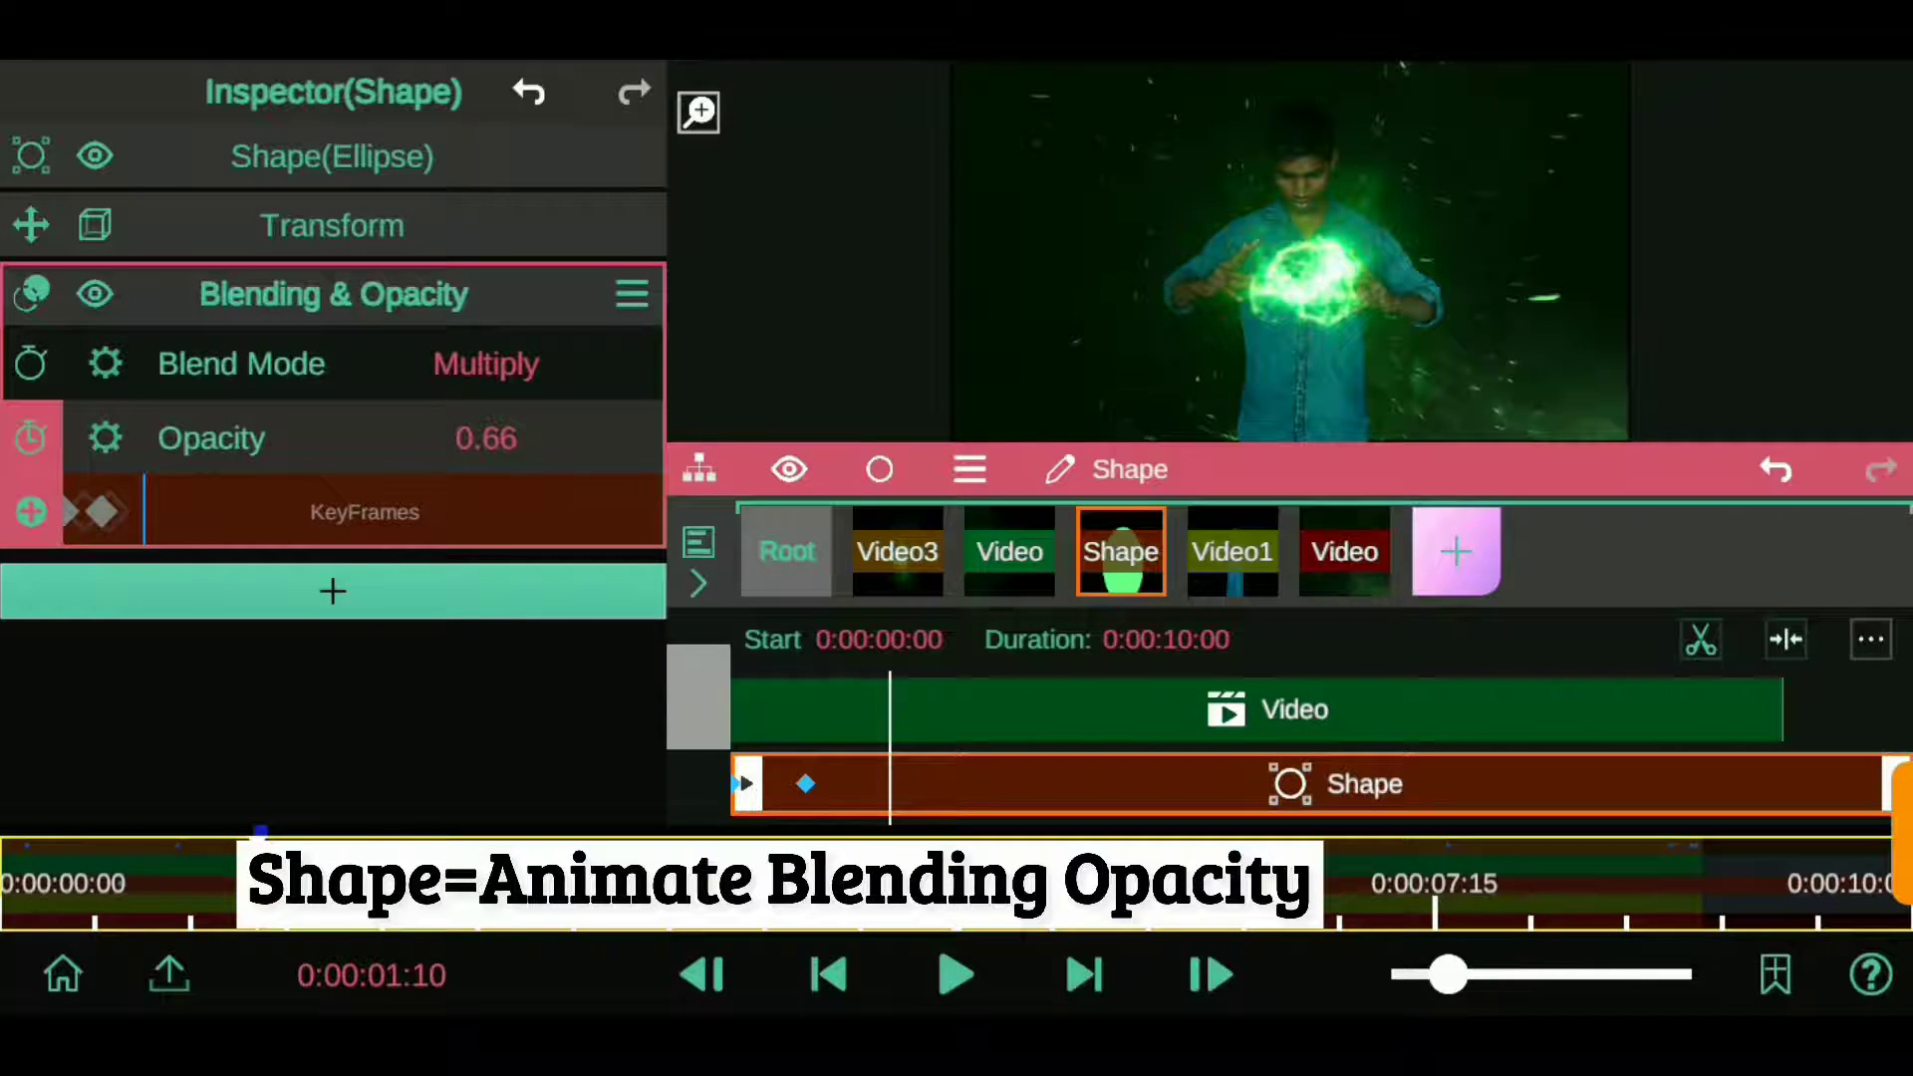
click(1211, 975)
mouse_move(486, 439)
mouse_down()
mouse_move(546, 228)
mouse_move(512, 469)
mouse_up()
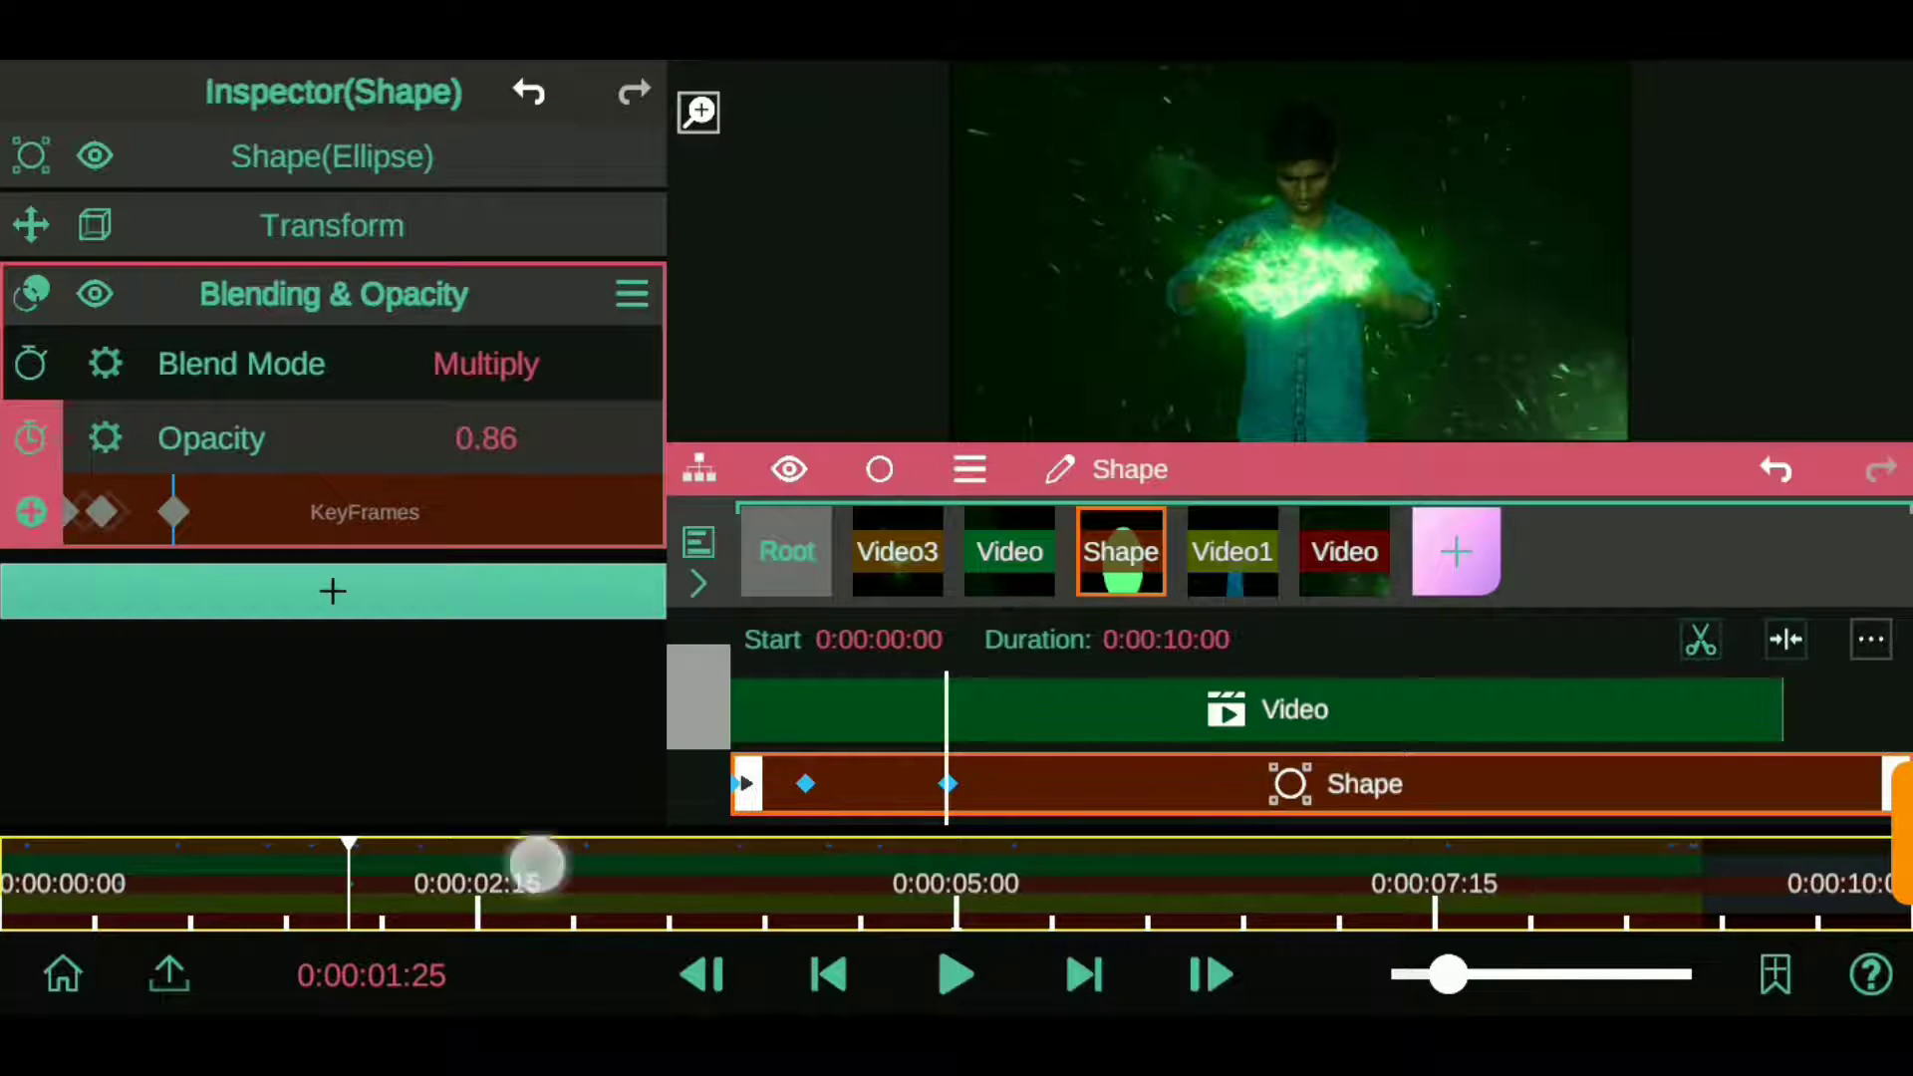
- Add later opacity keyframes from 0:00:06:02, easing down to about 0.75
click(796, 870)
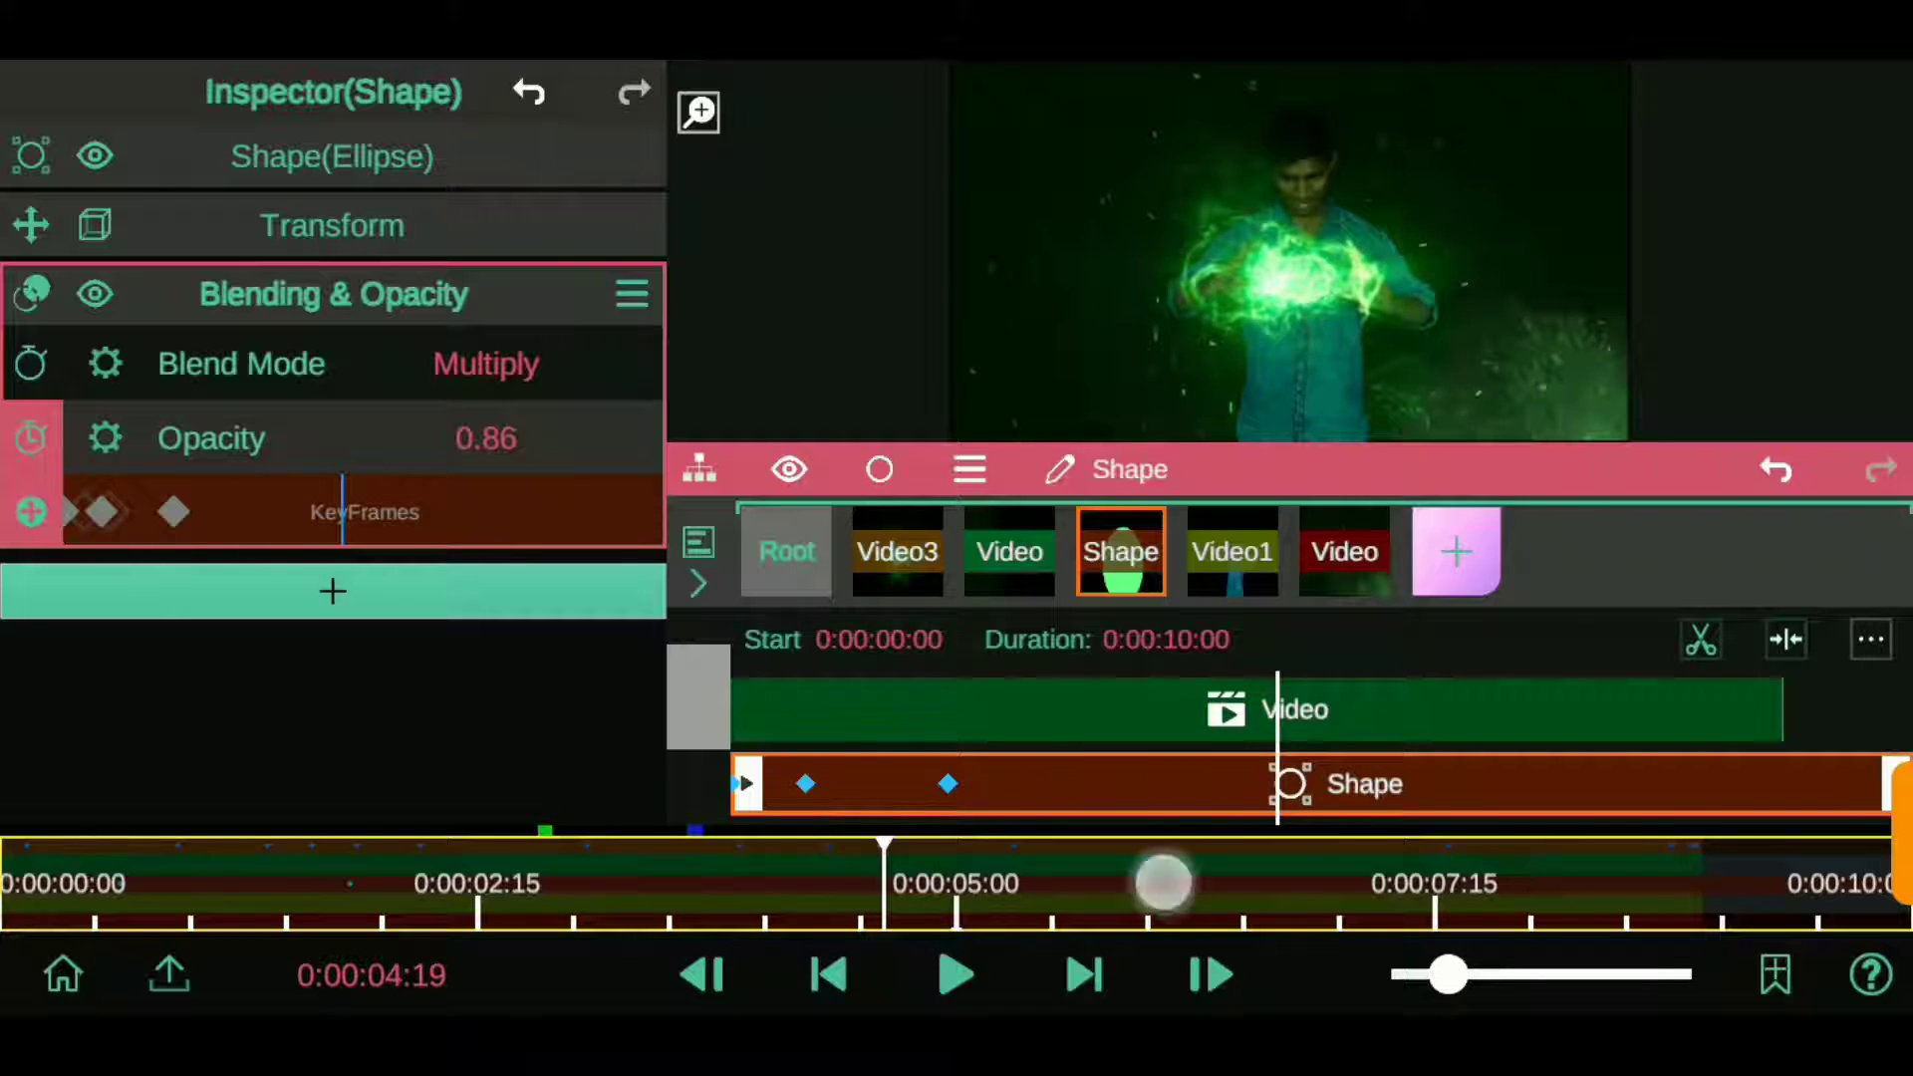
click(1163, 883)
drag(476, 446, 424, 469)
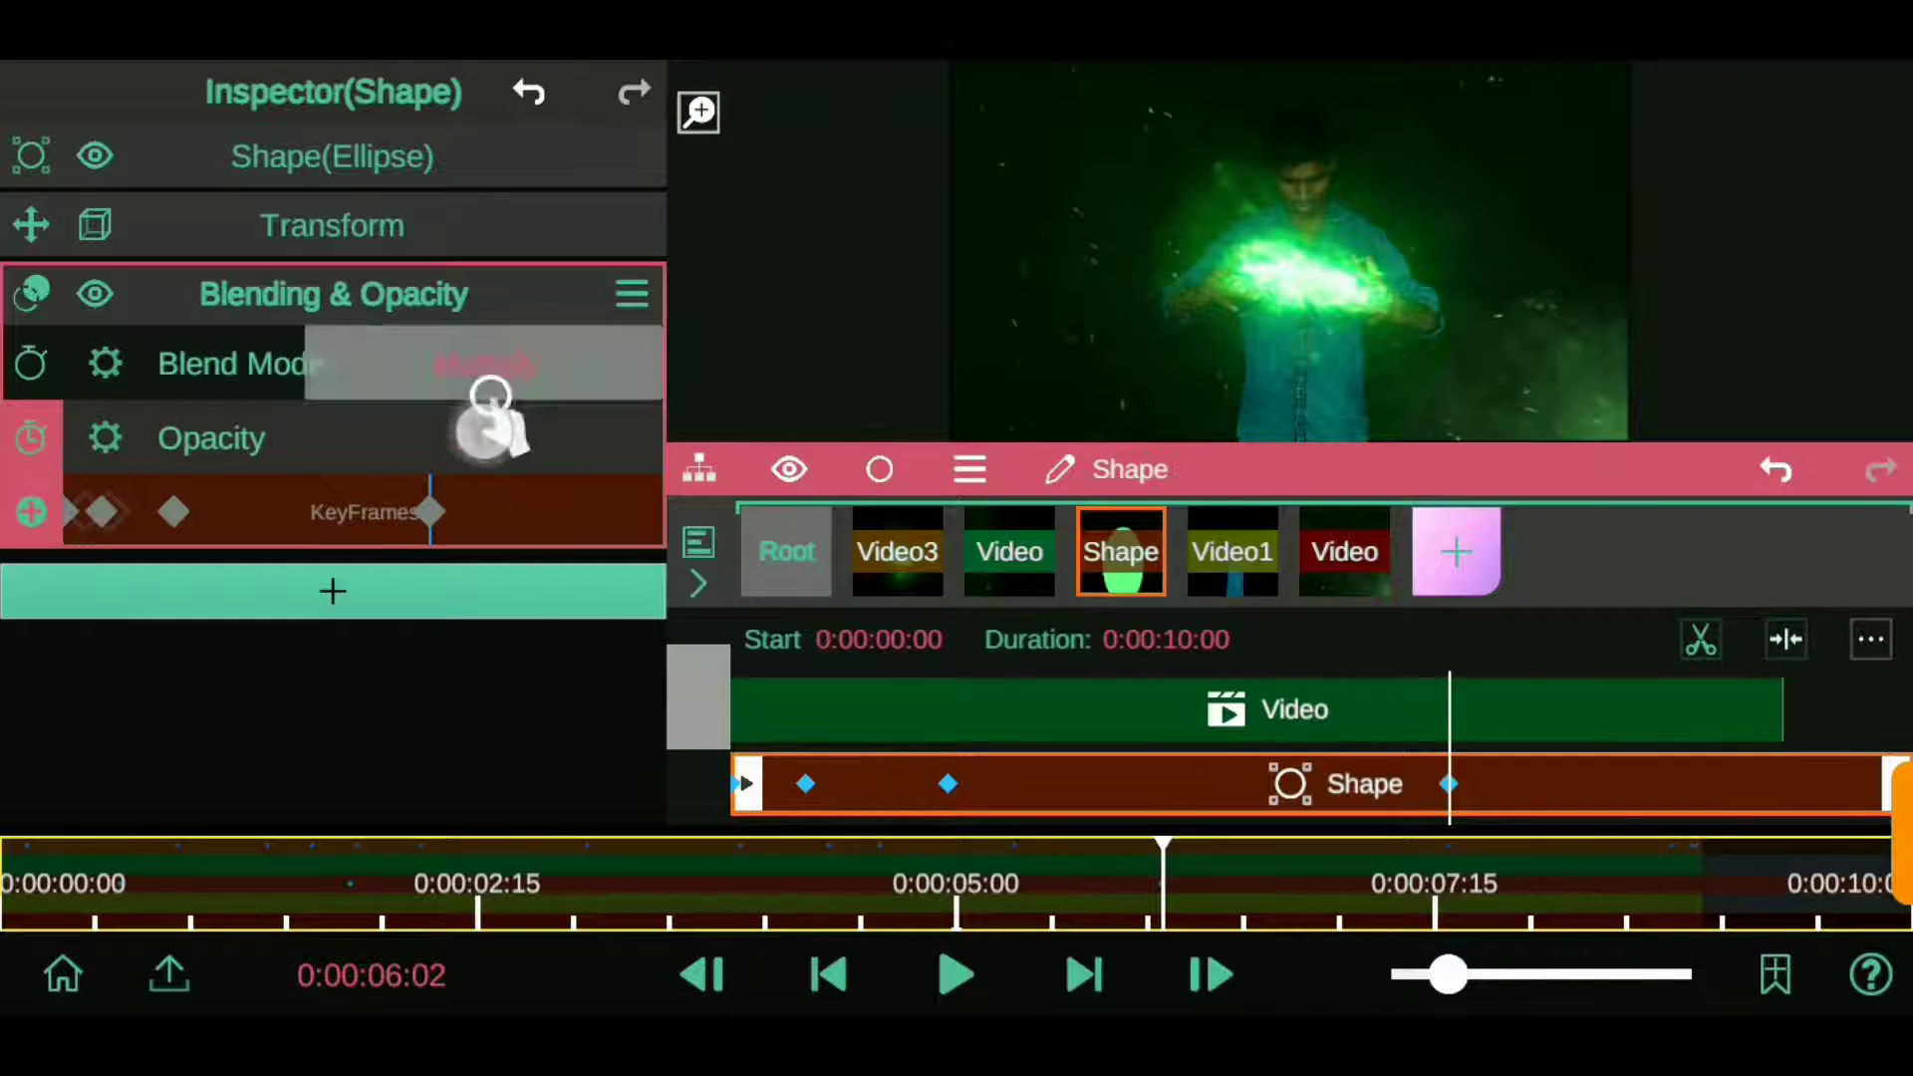
drag(488, 438, 583, 498)
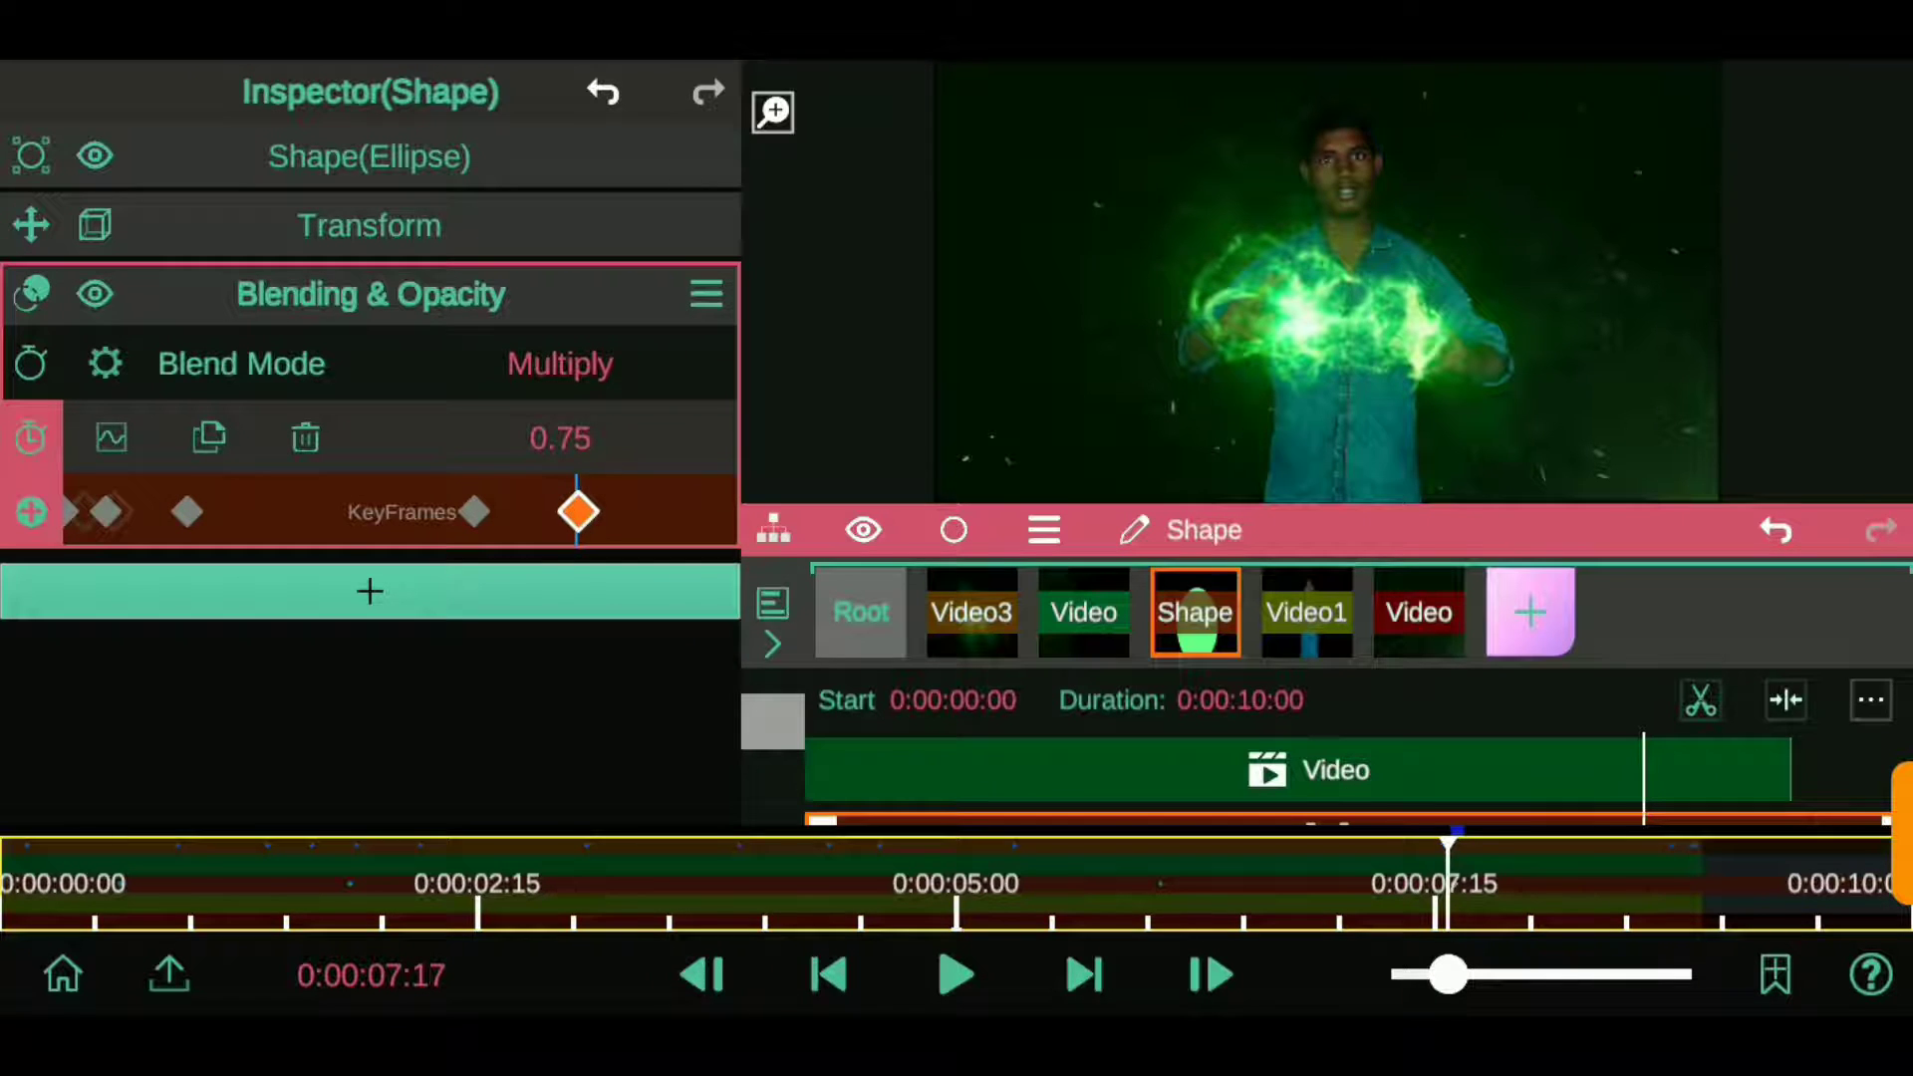
click(559, 543)
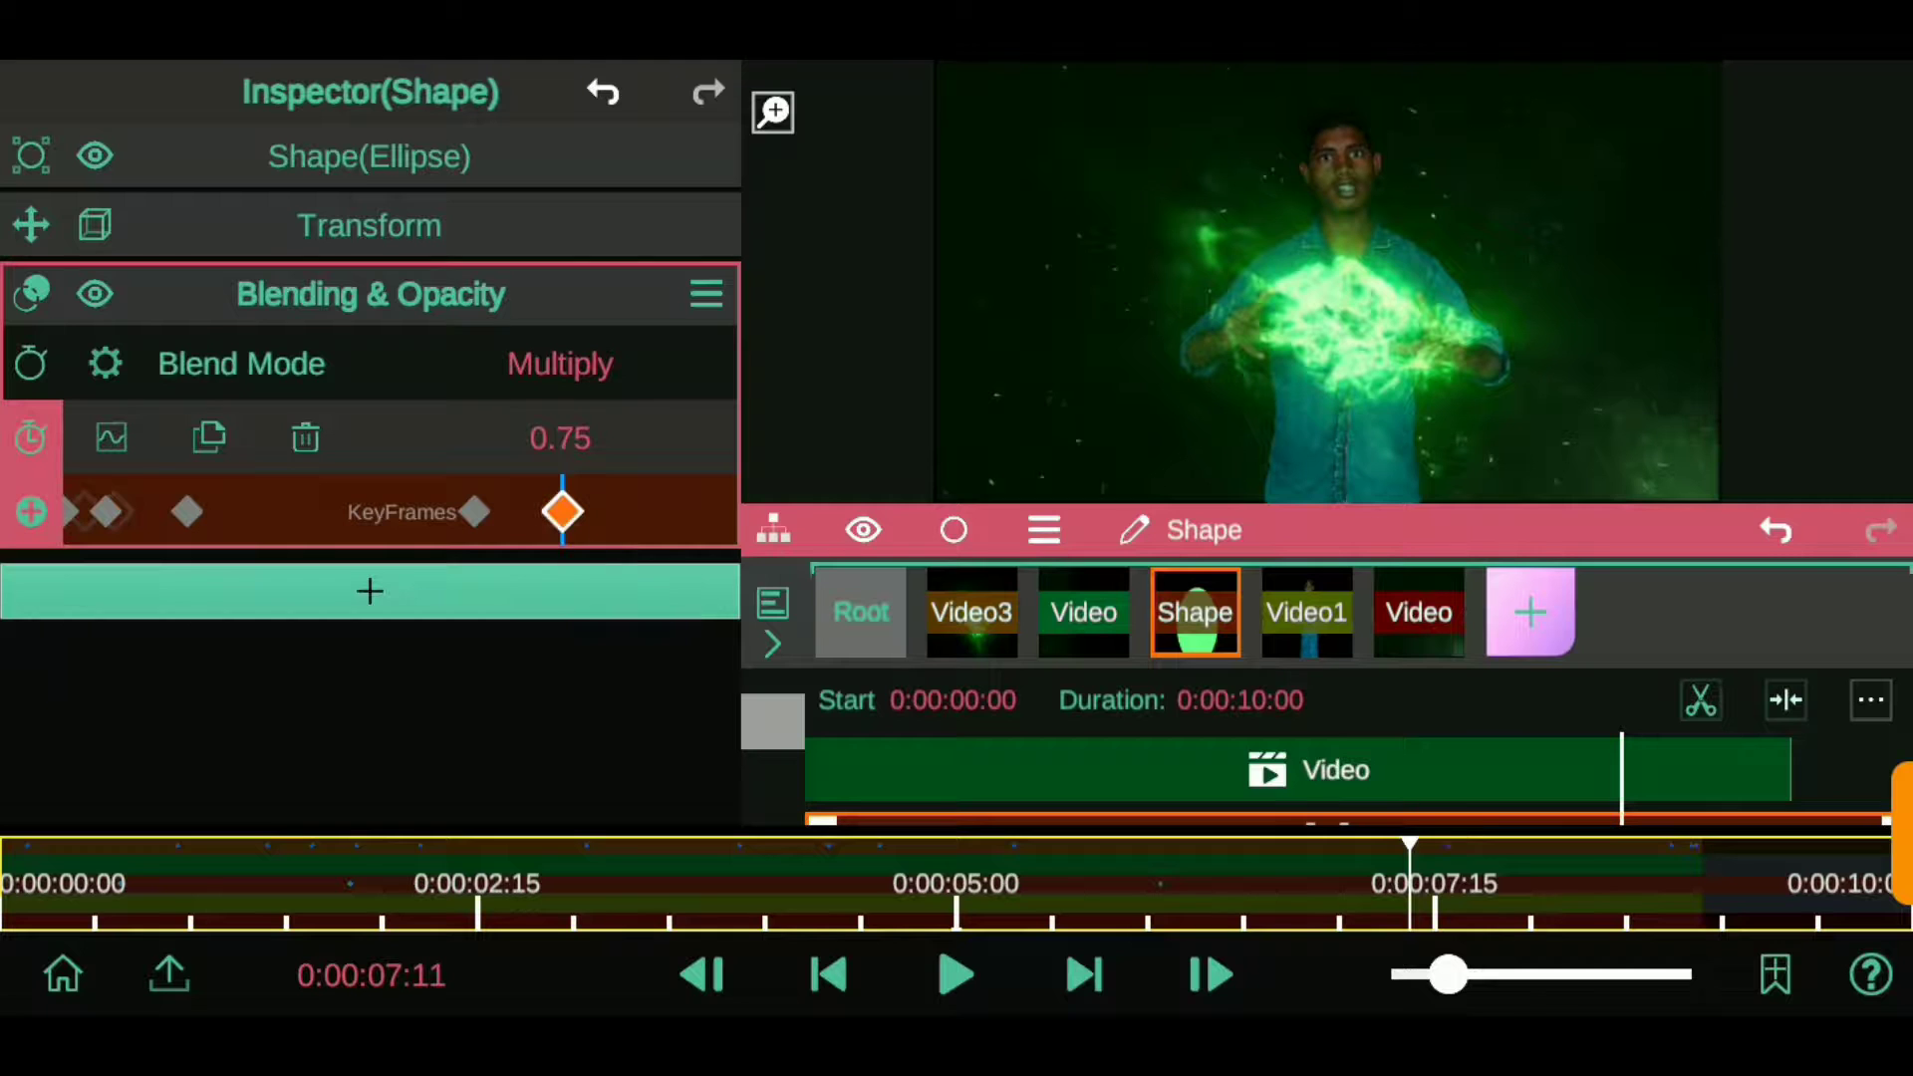
- Enable Center and Size keyframing on the ellipse at 0:00:06:28
click(249, 160)
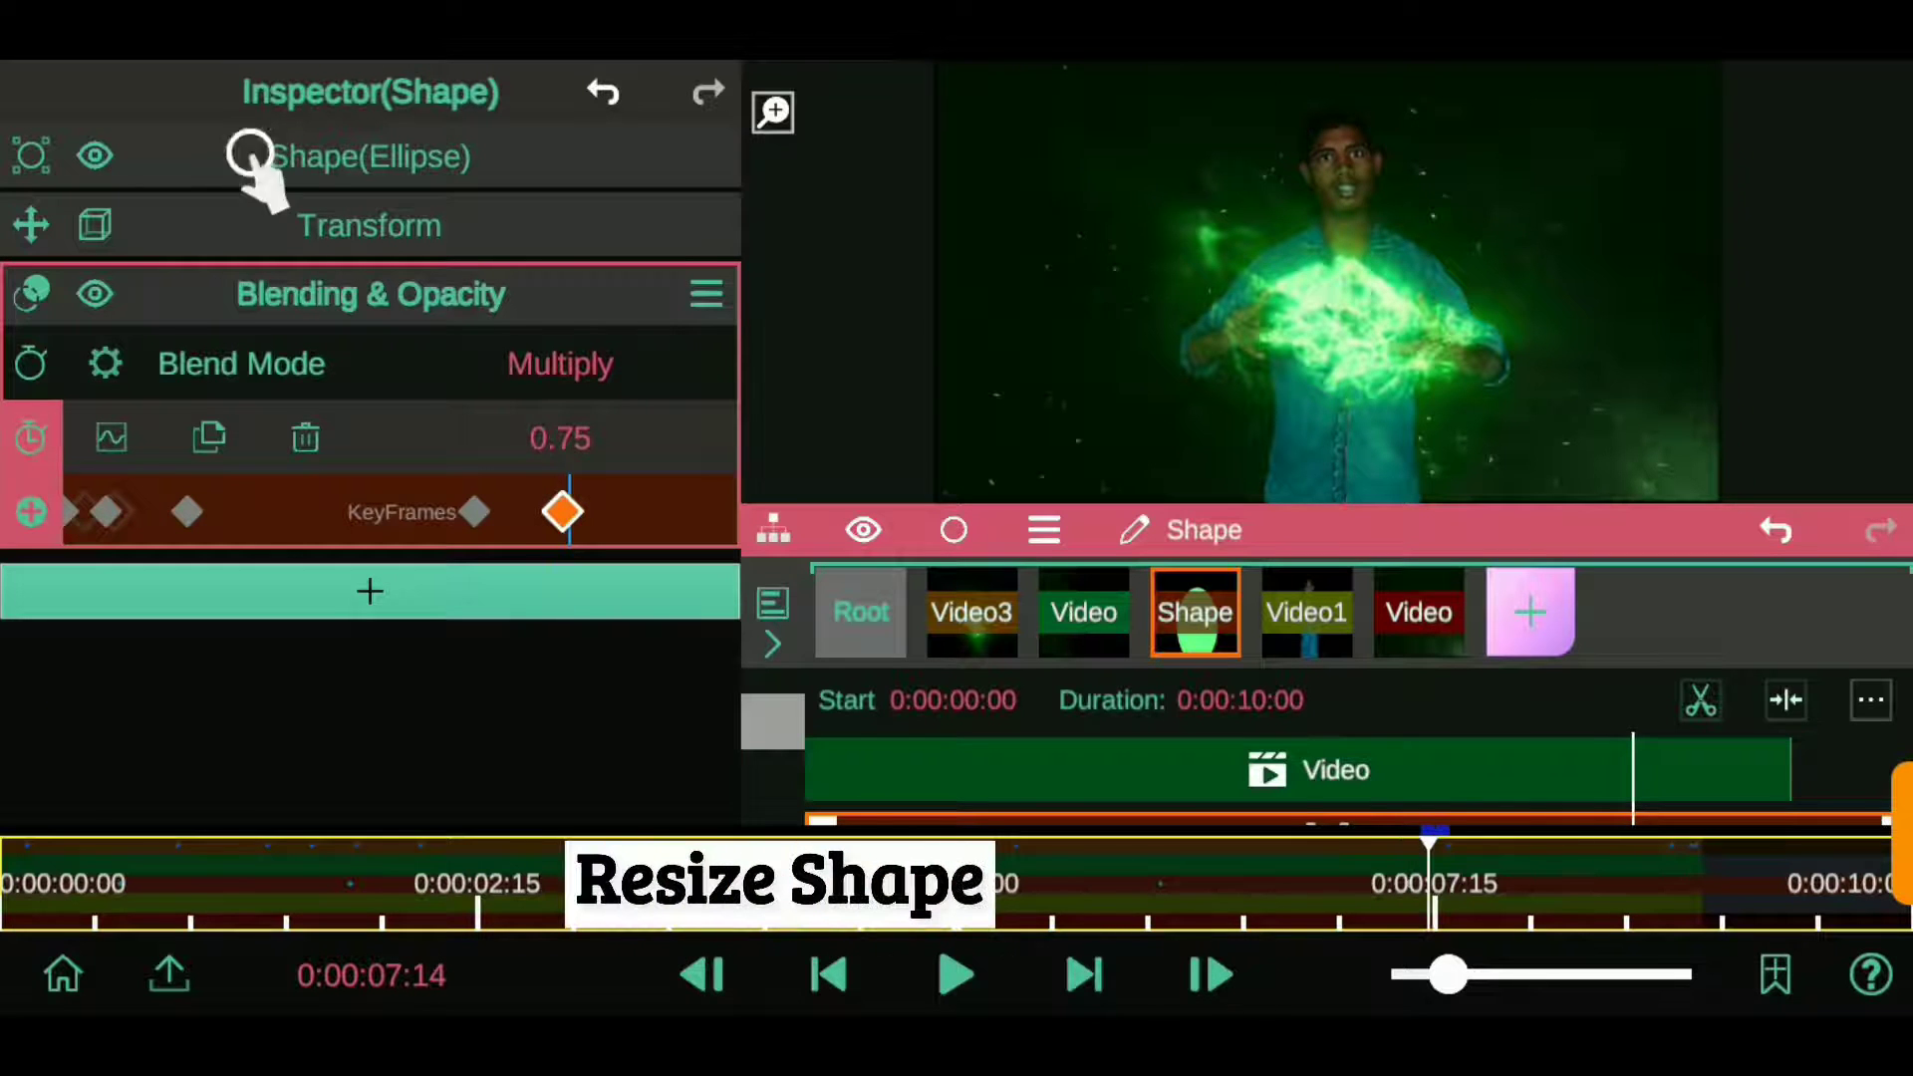
click(188, 374)
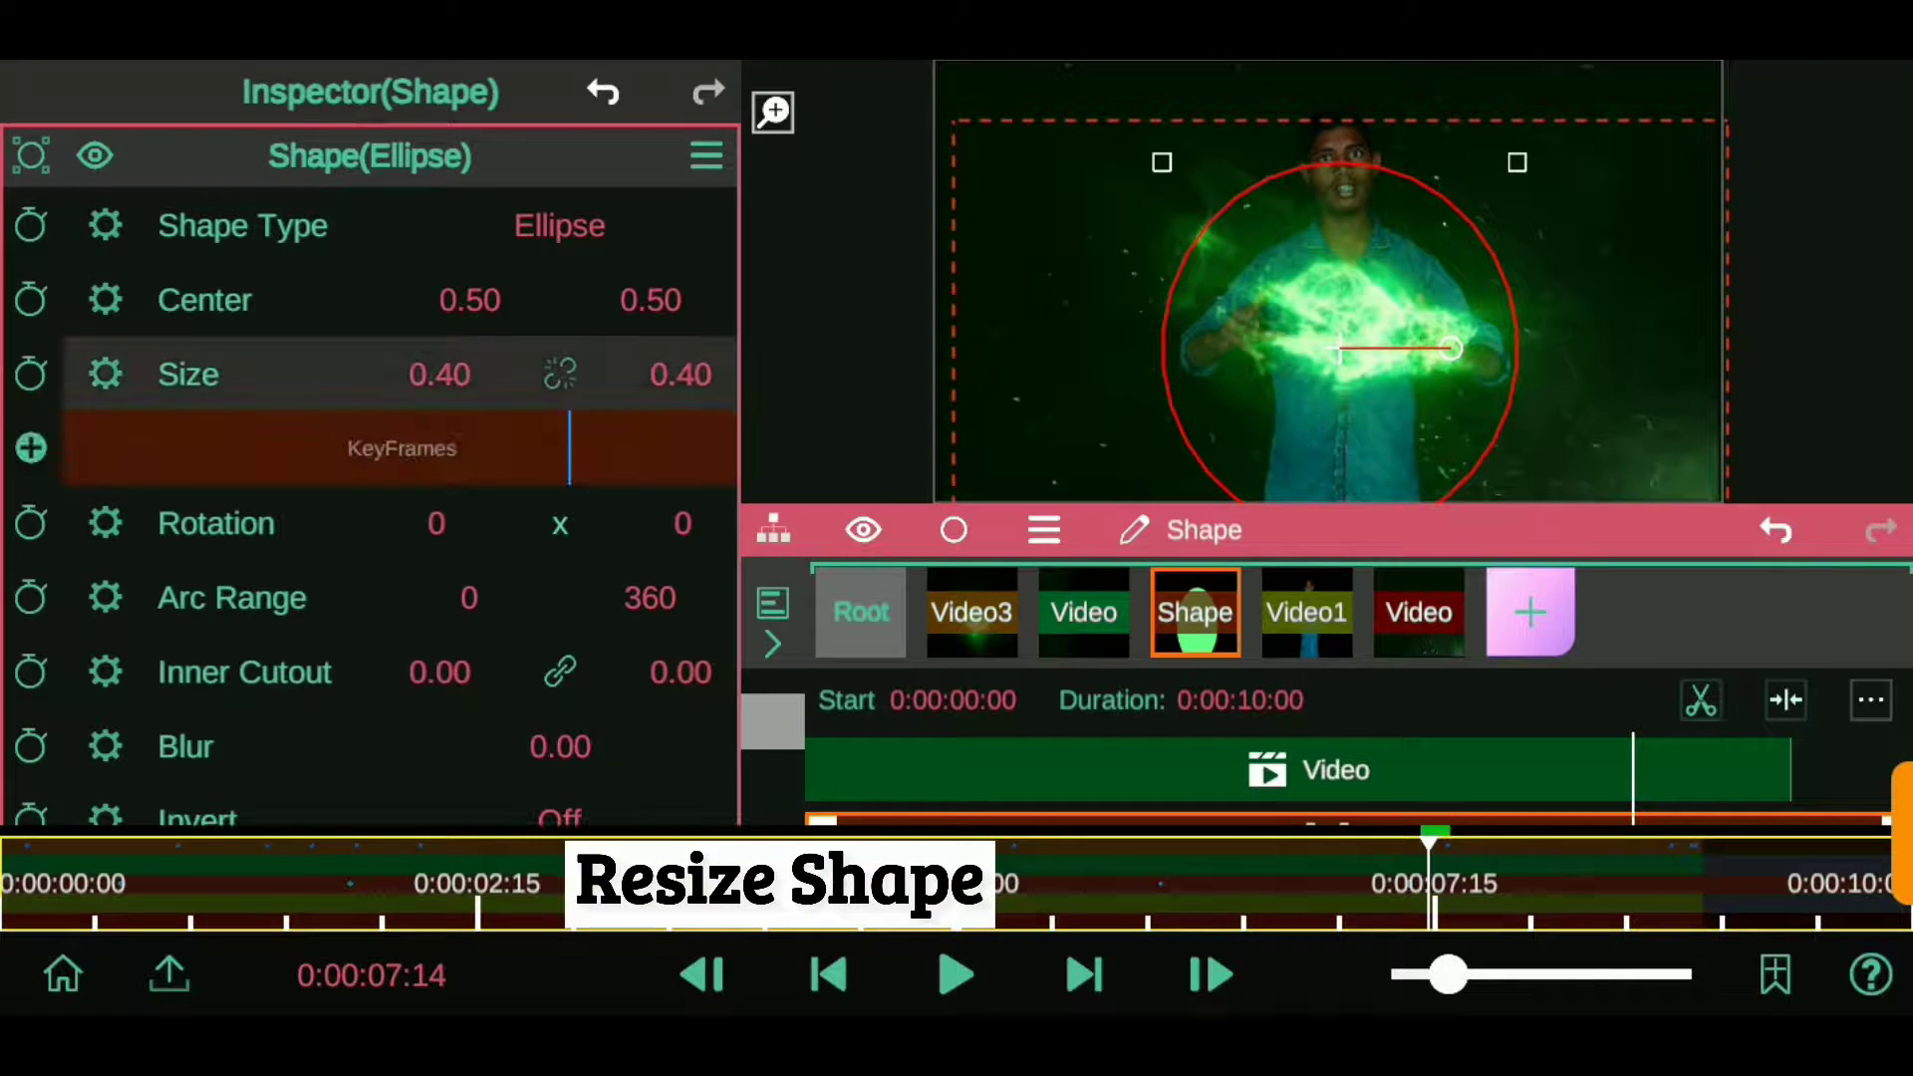
drag(1432, 883, 1415, 883)
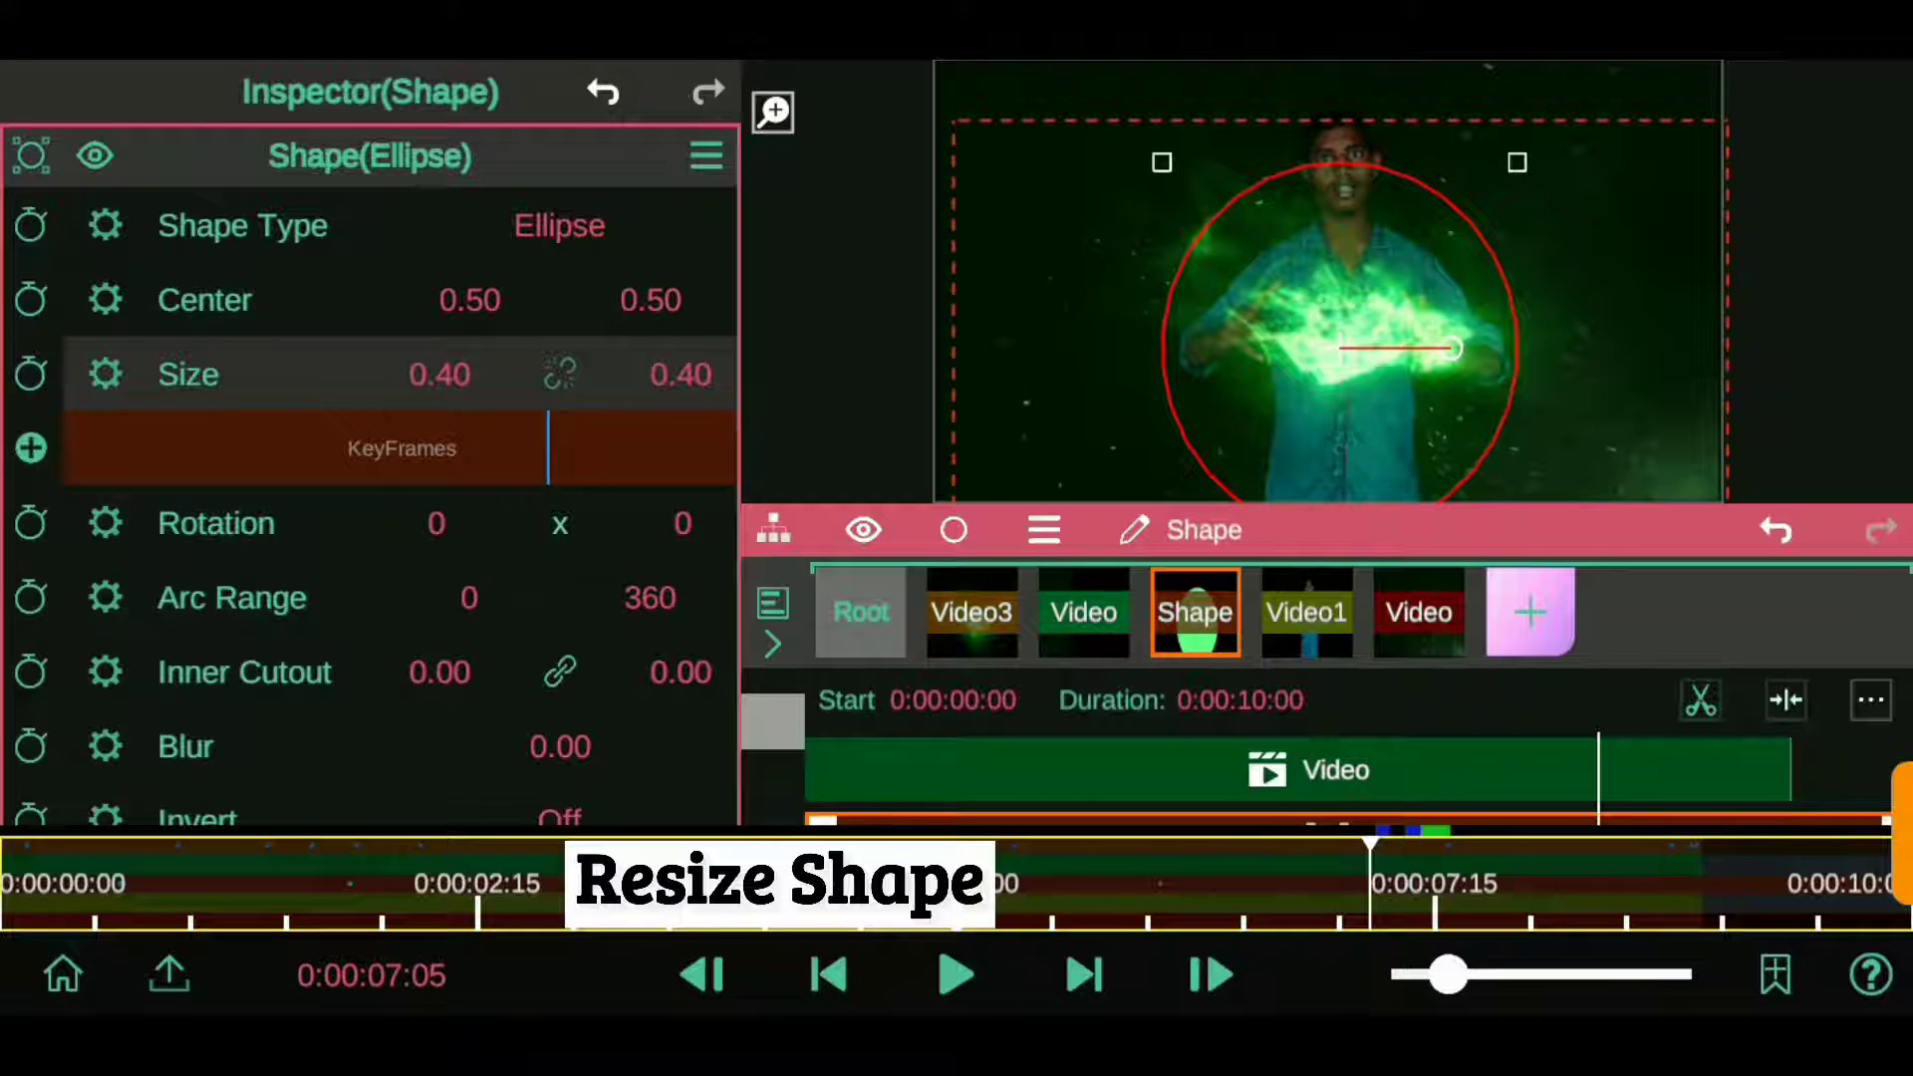
click(719, 974)
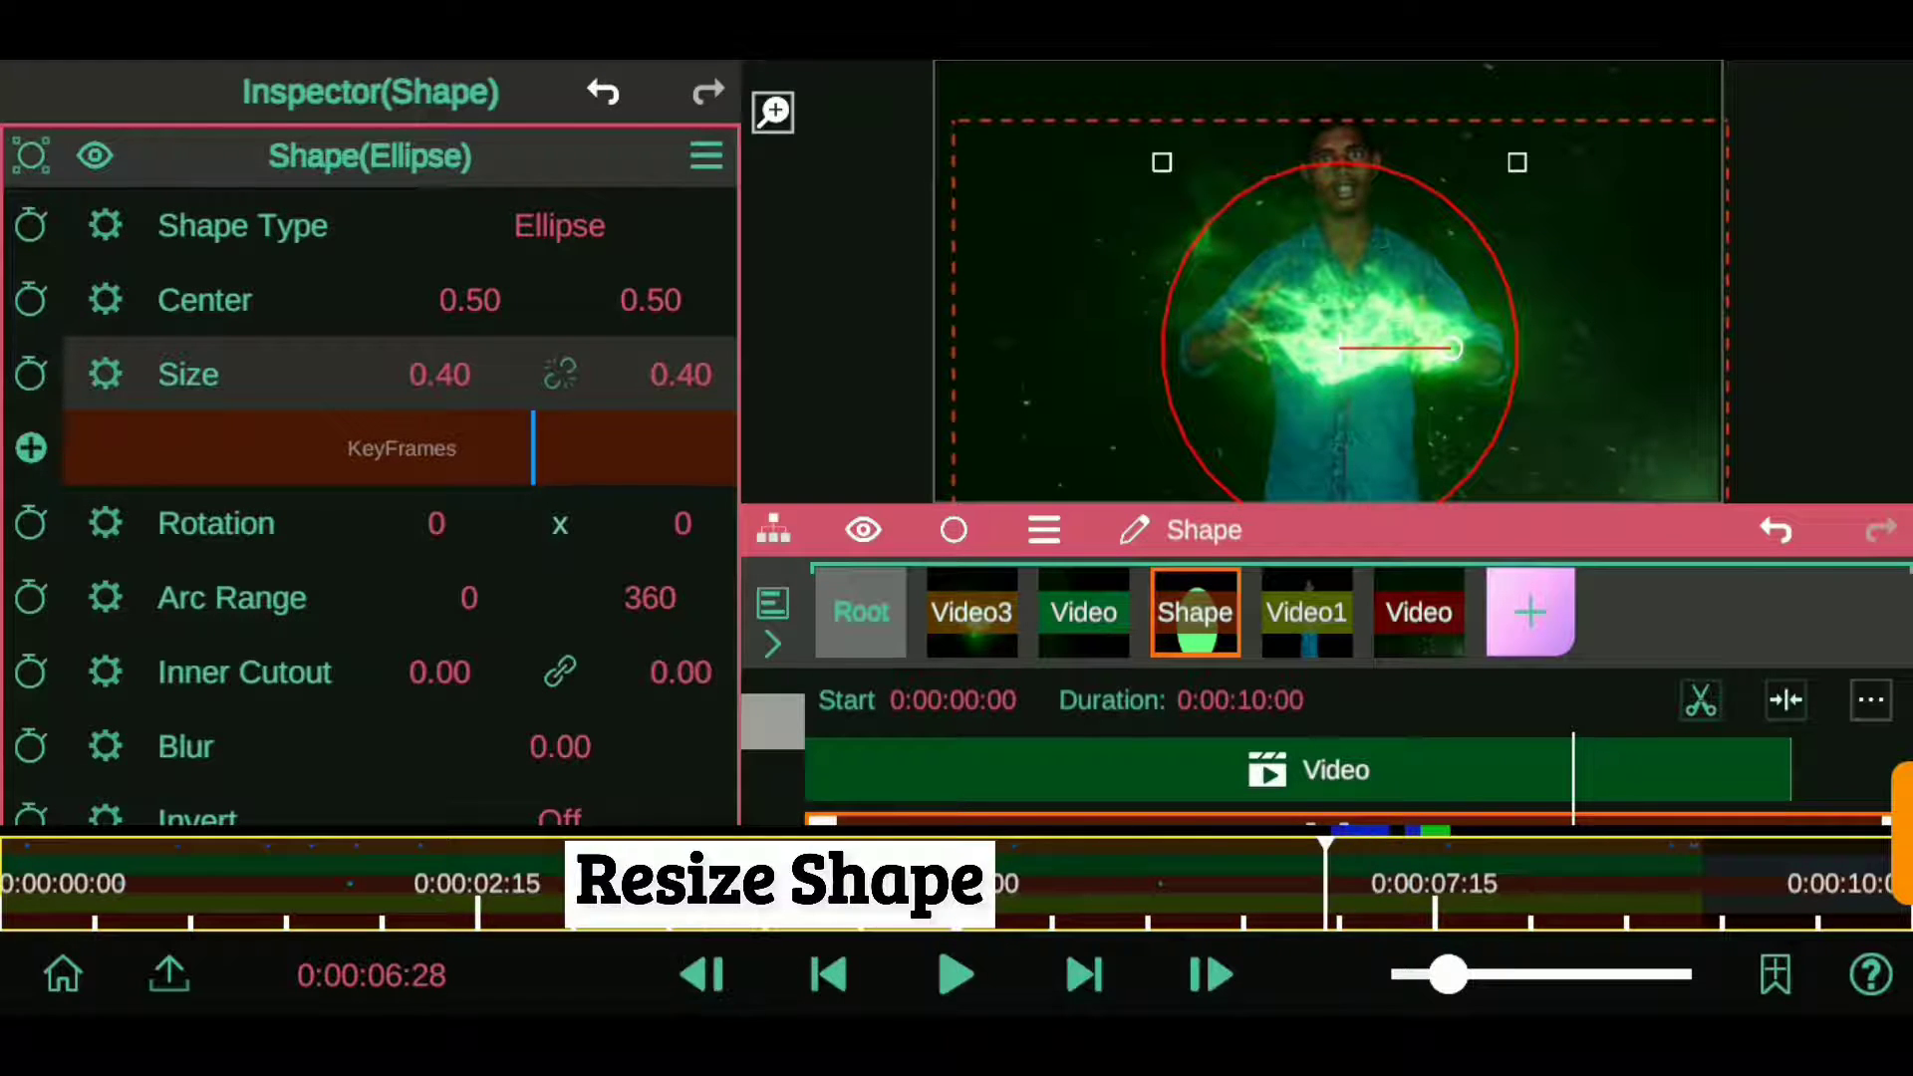
click(30, 374)
click(30, 299)
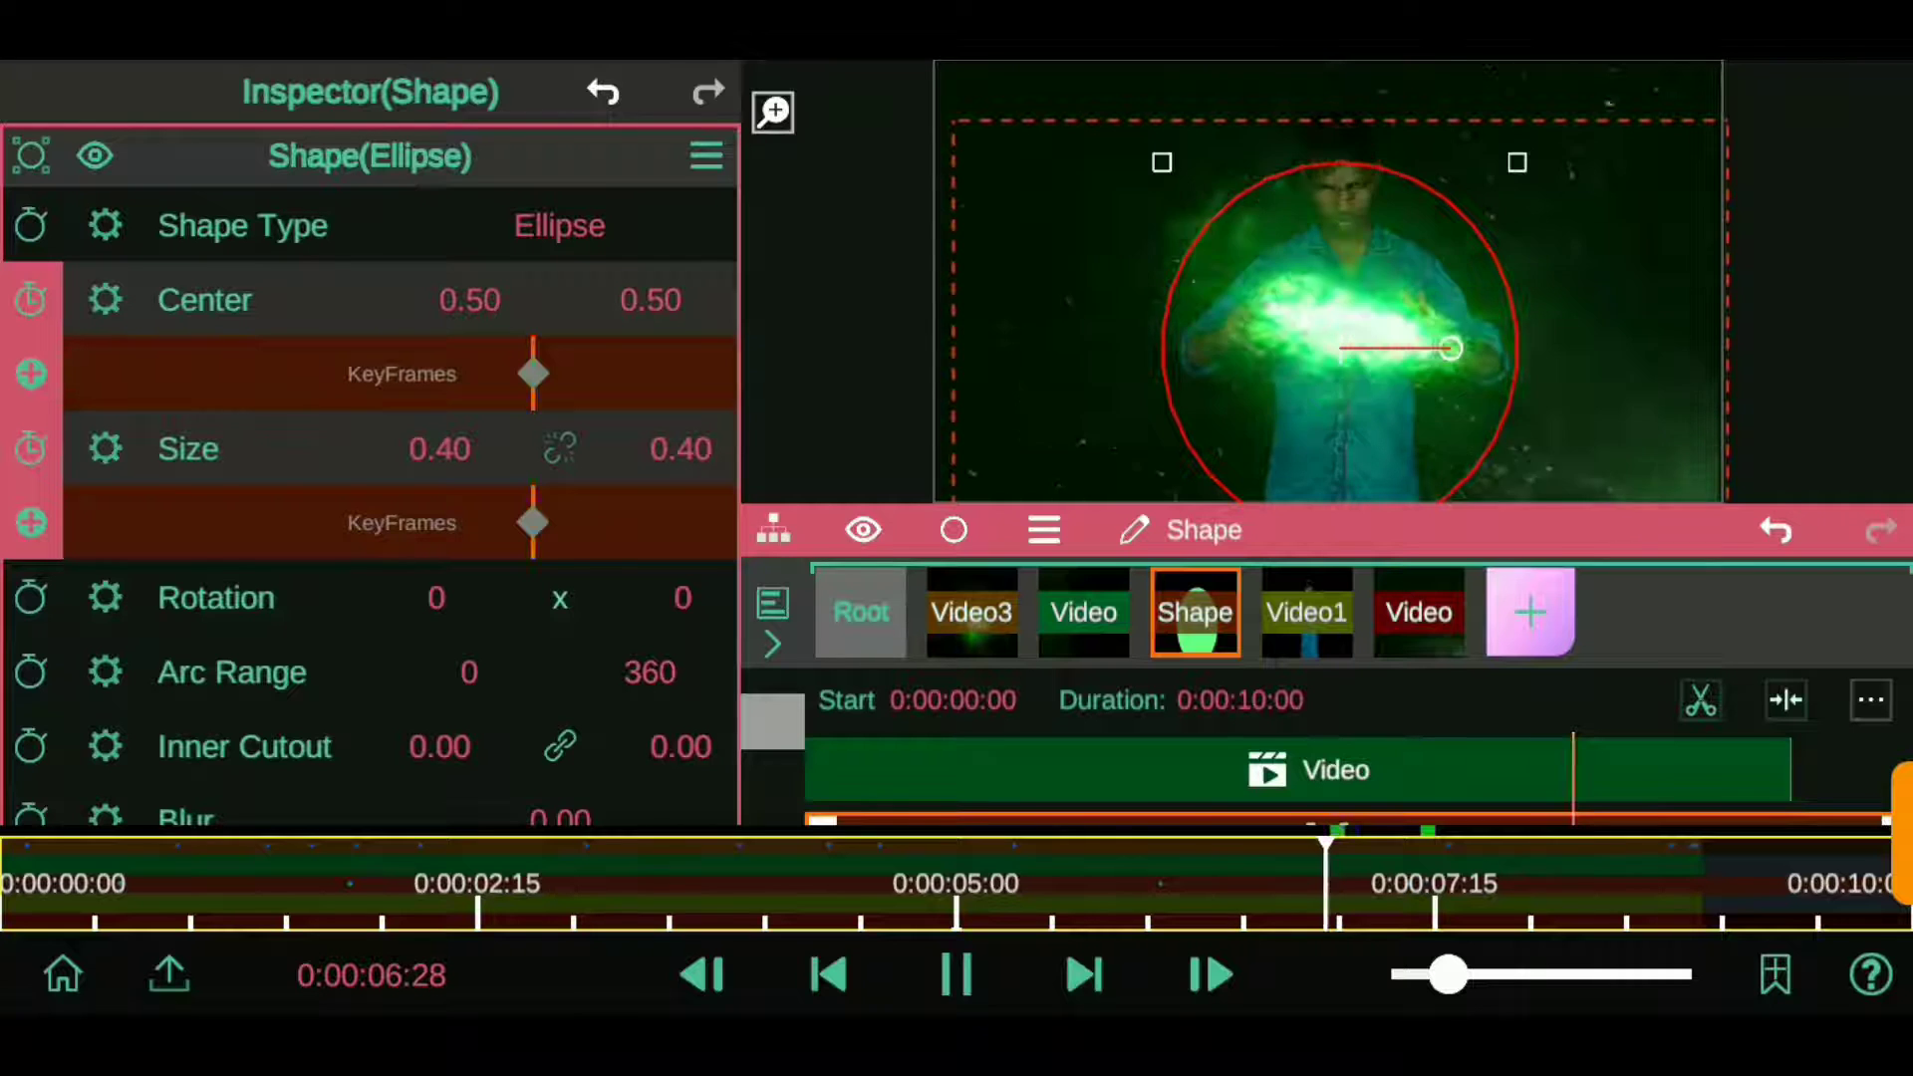
- Keyframe the ellipse growing to Size Y 0.59 and Size X 0.51 at later frames
click(956, 975)
drag(680, 448, 696, 334)
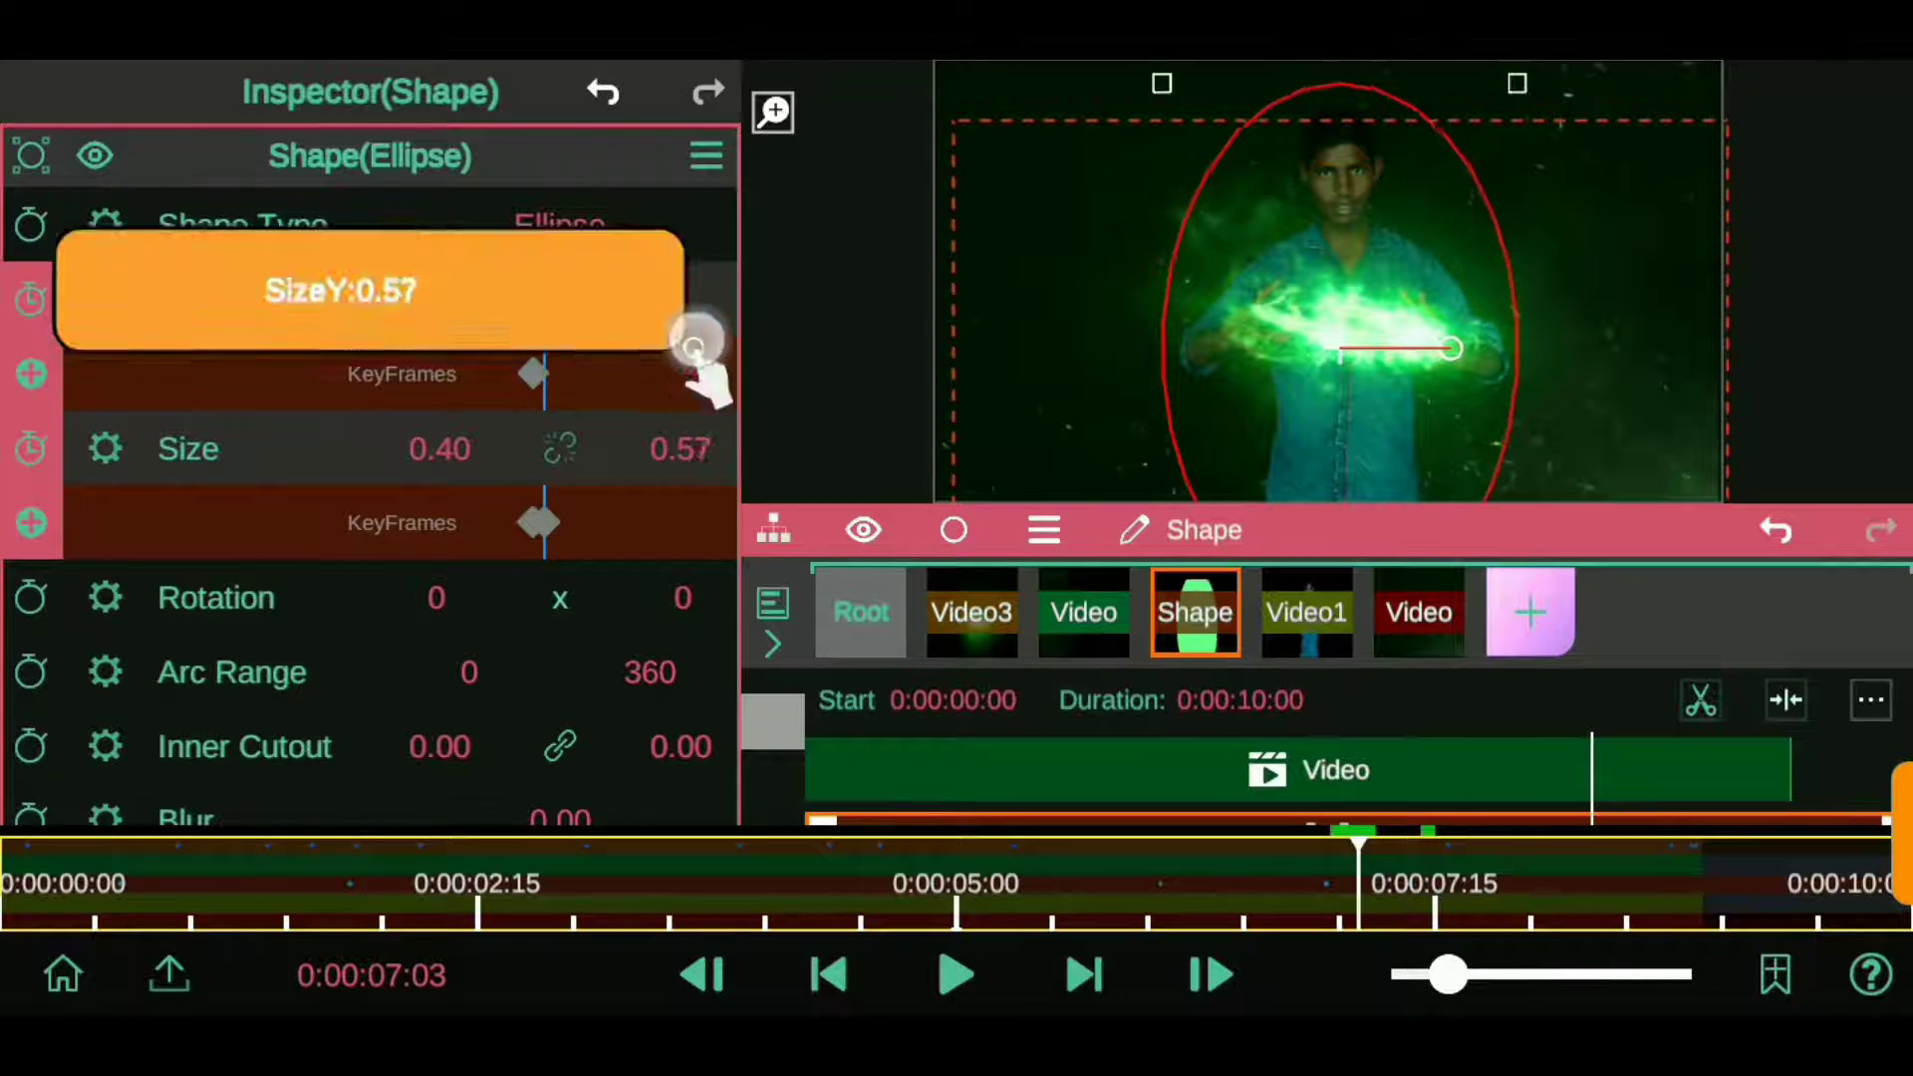
click(1233, 959)
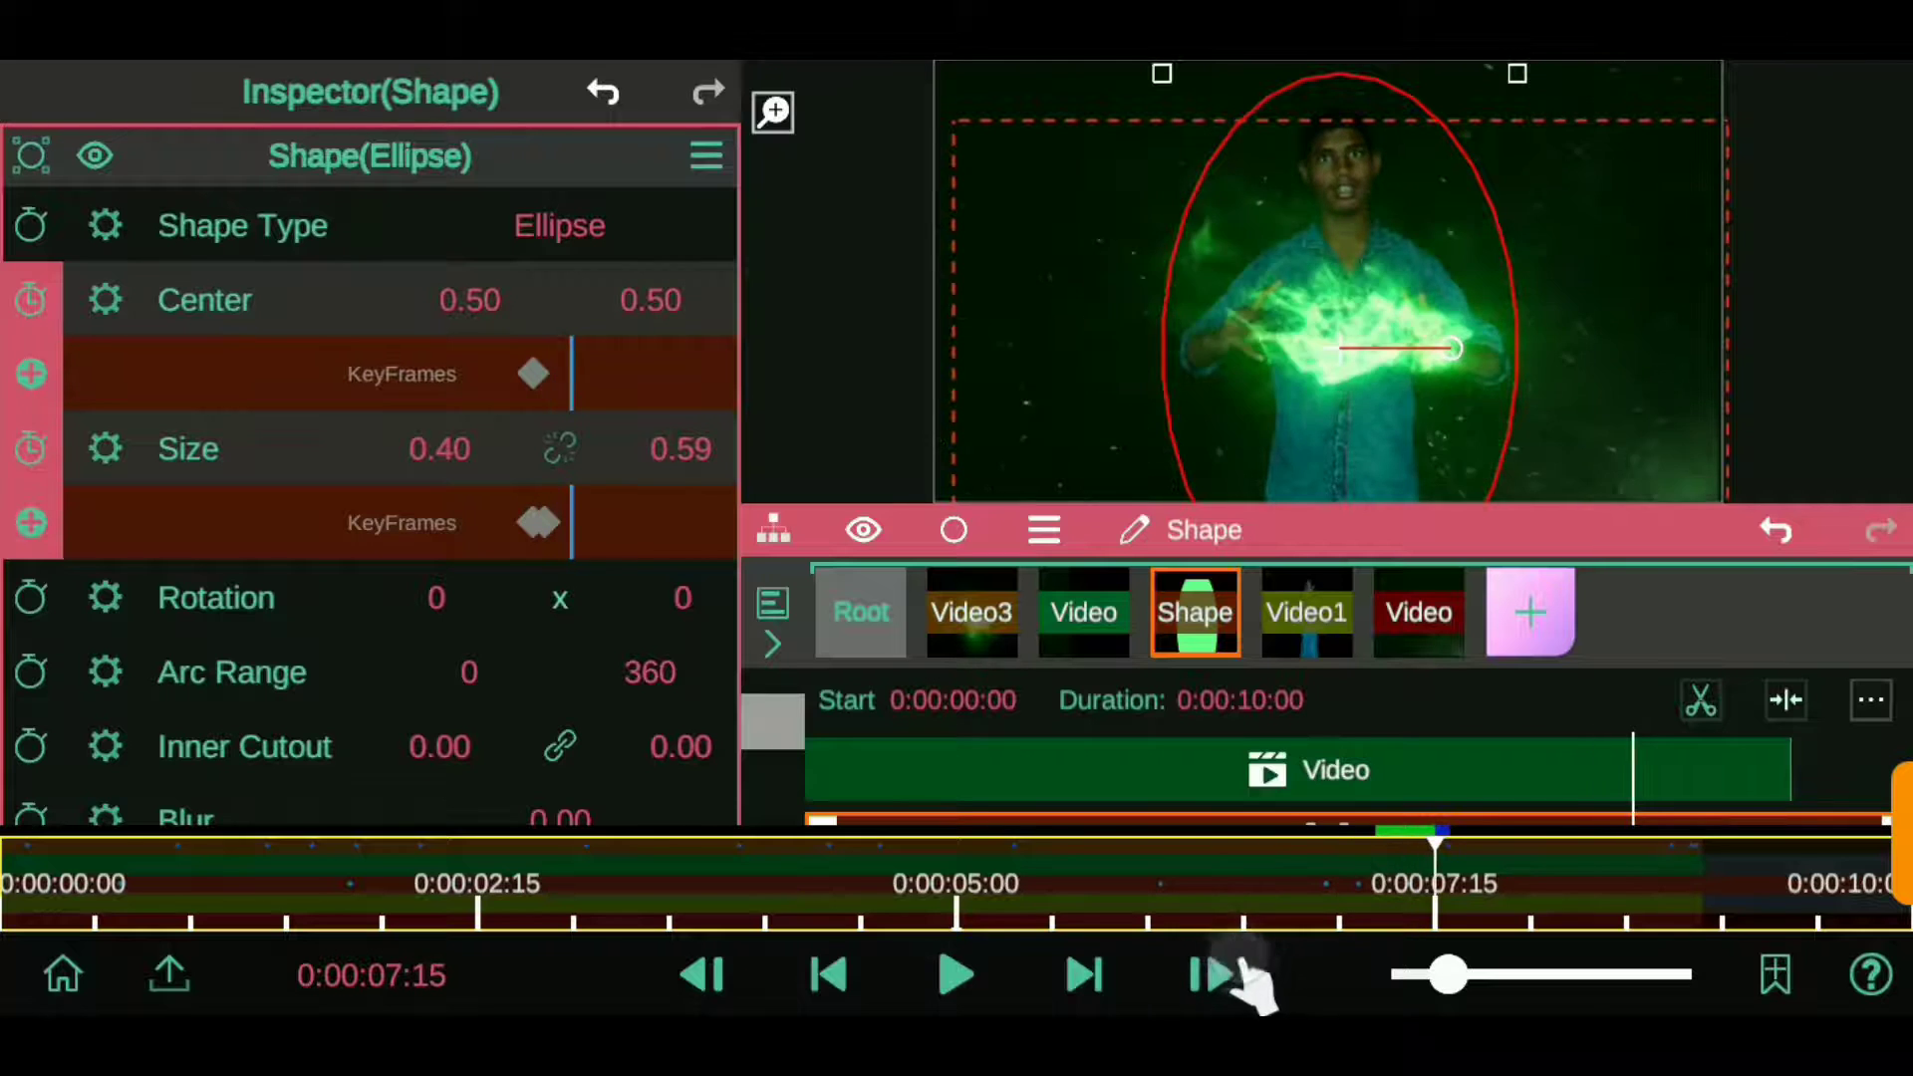
drag(440, 449, 449, 399)
click(1236, 959)
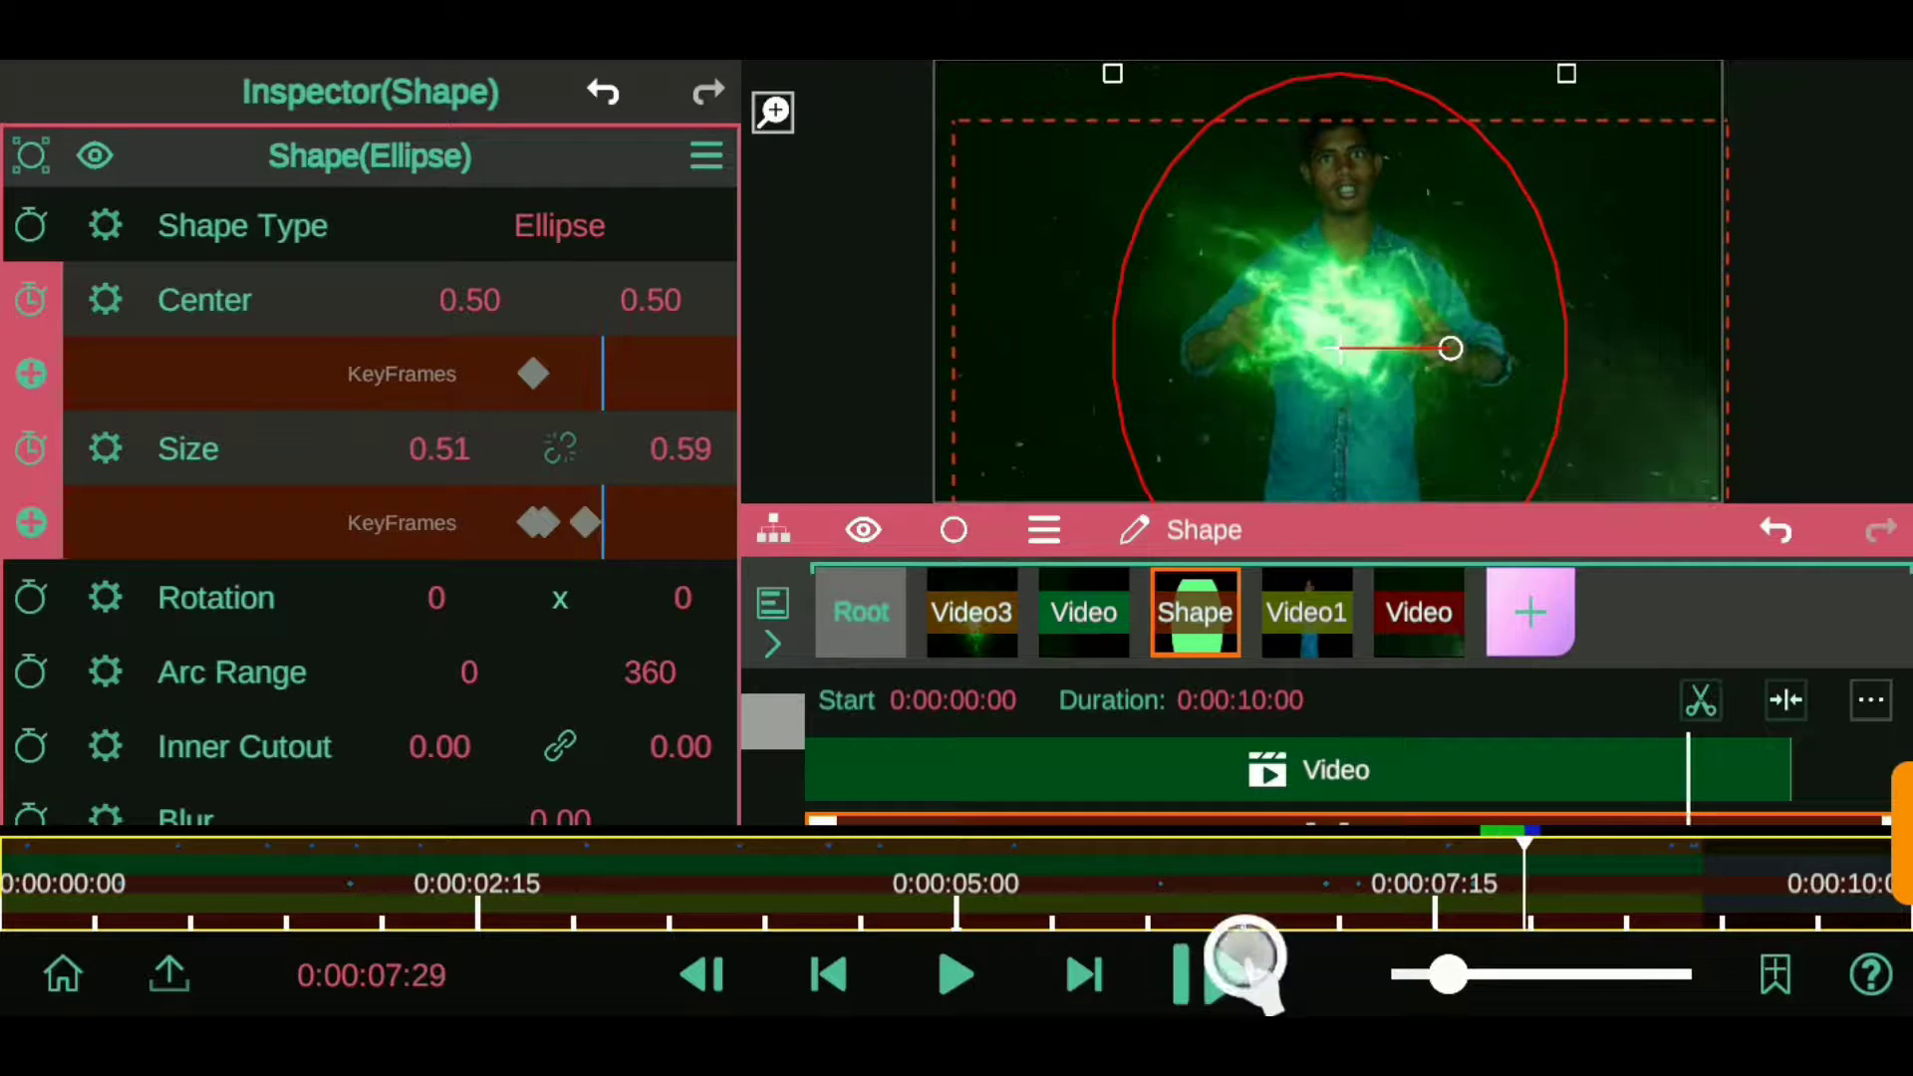
scroll(86, 628, down, 1)
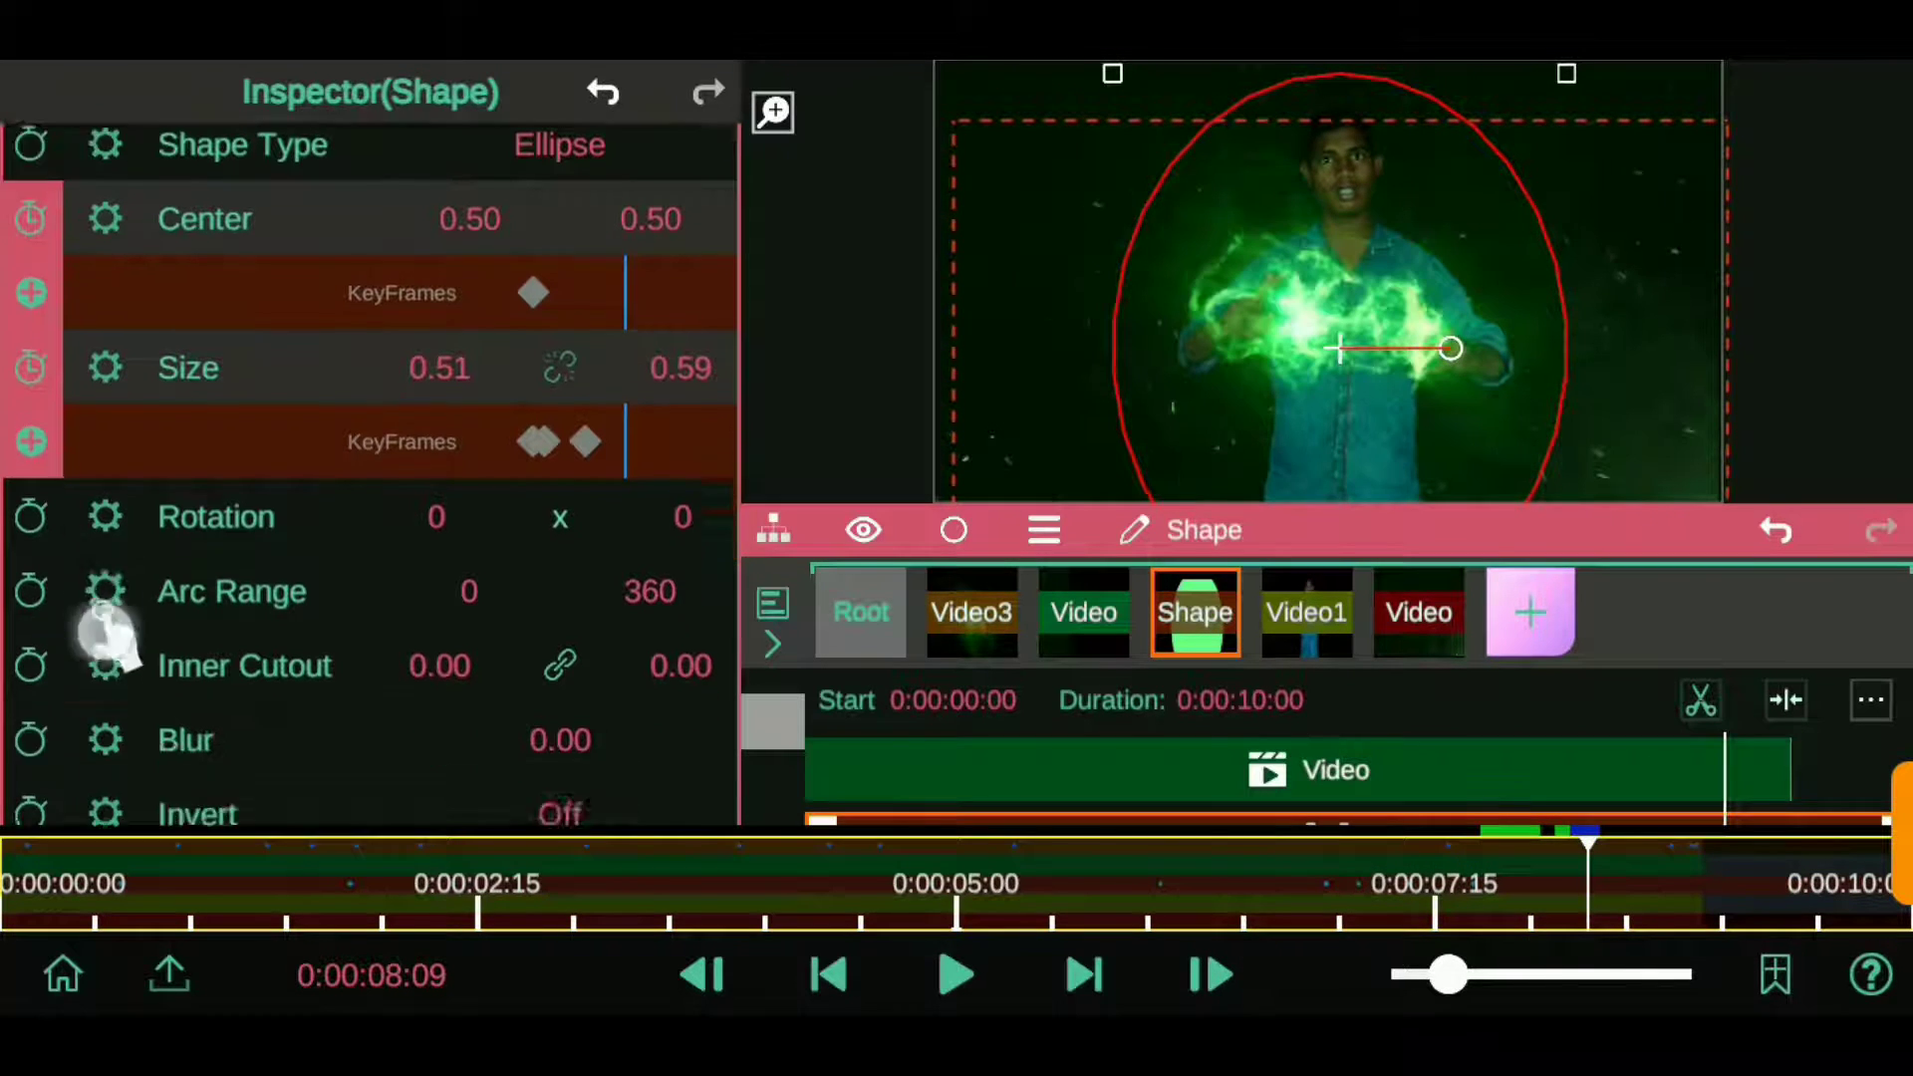
click(369, 156)
click(371, 295)
- Raise the Shape opacity at the 7:11 keyframe to 0.86
click(1228, 955)
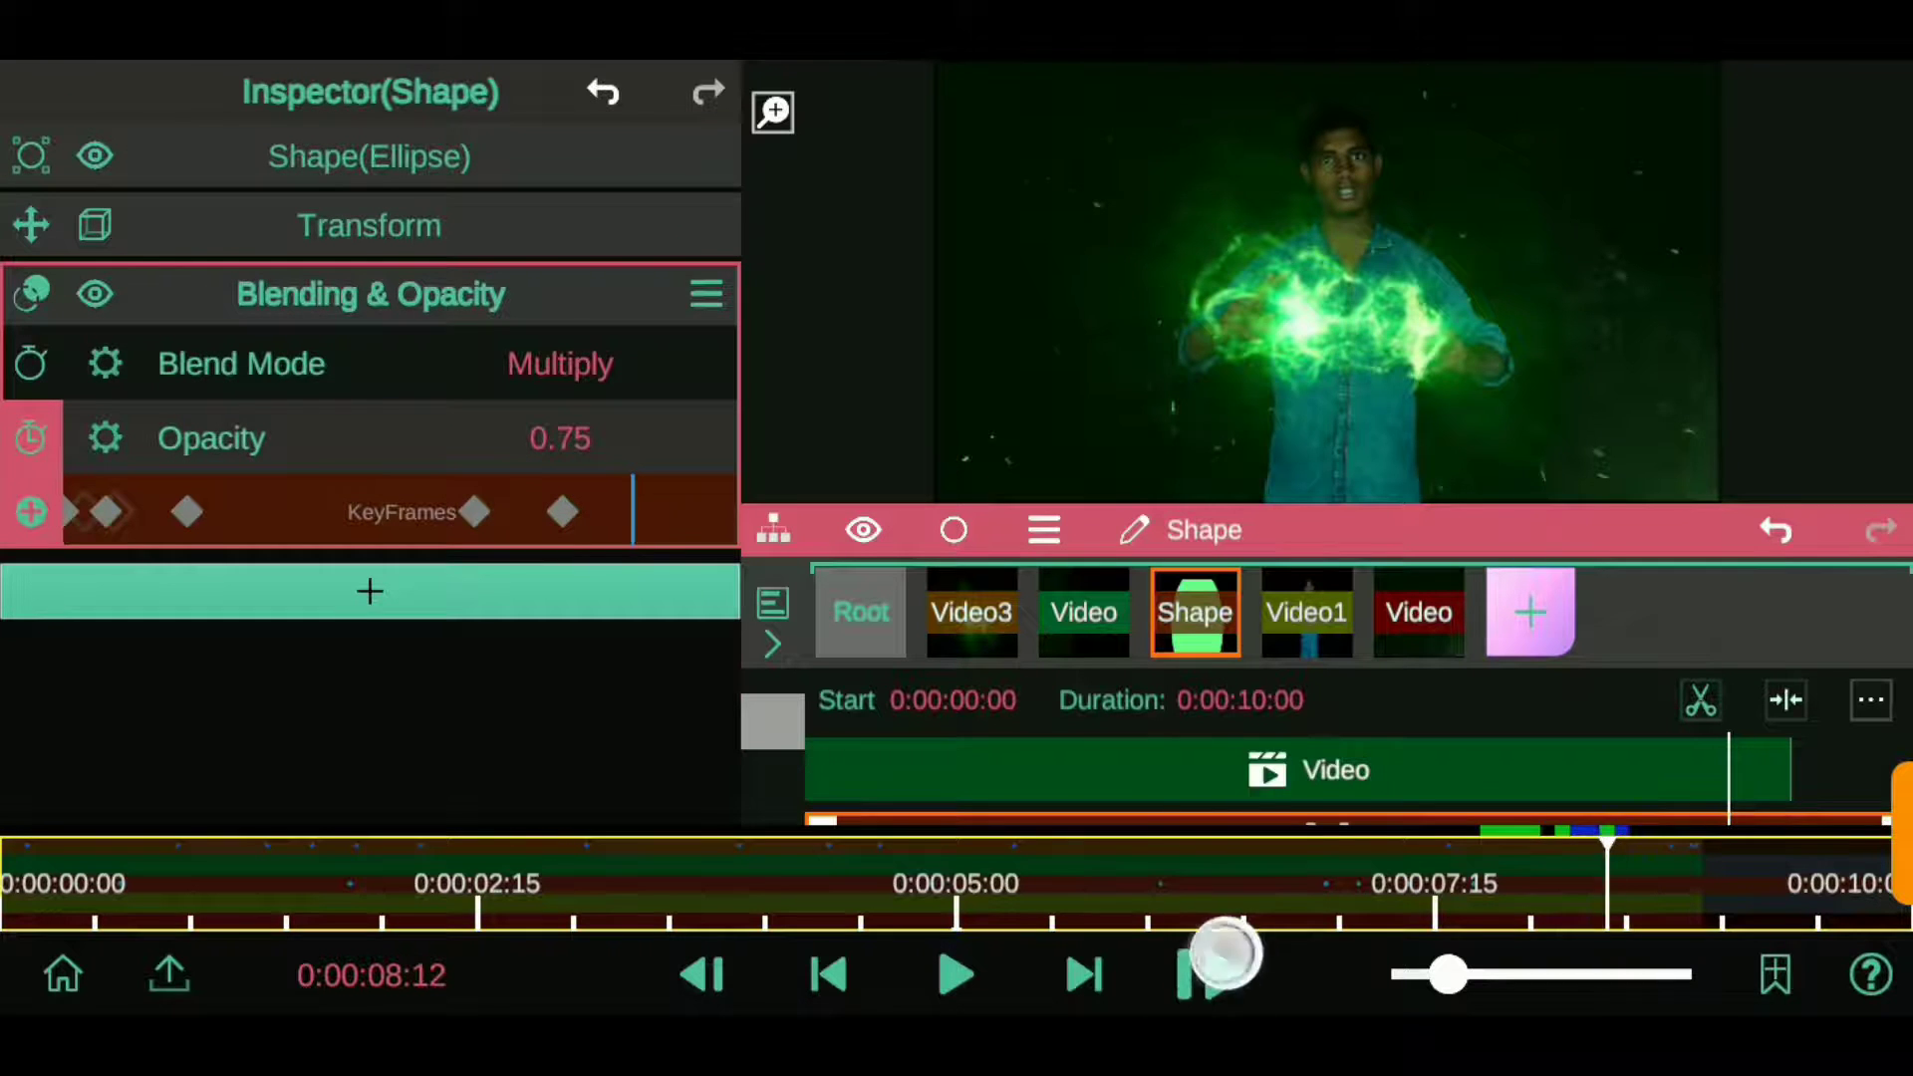
click(563, 512)
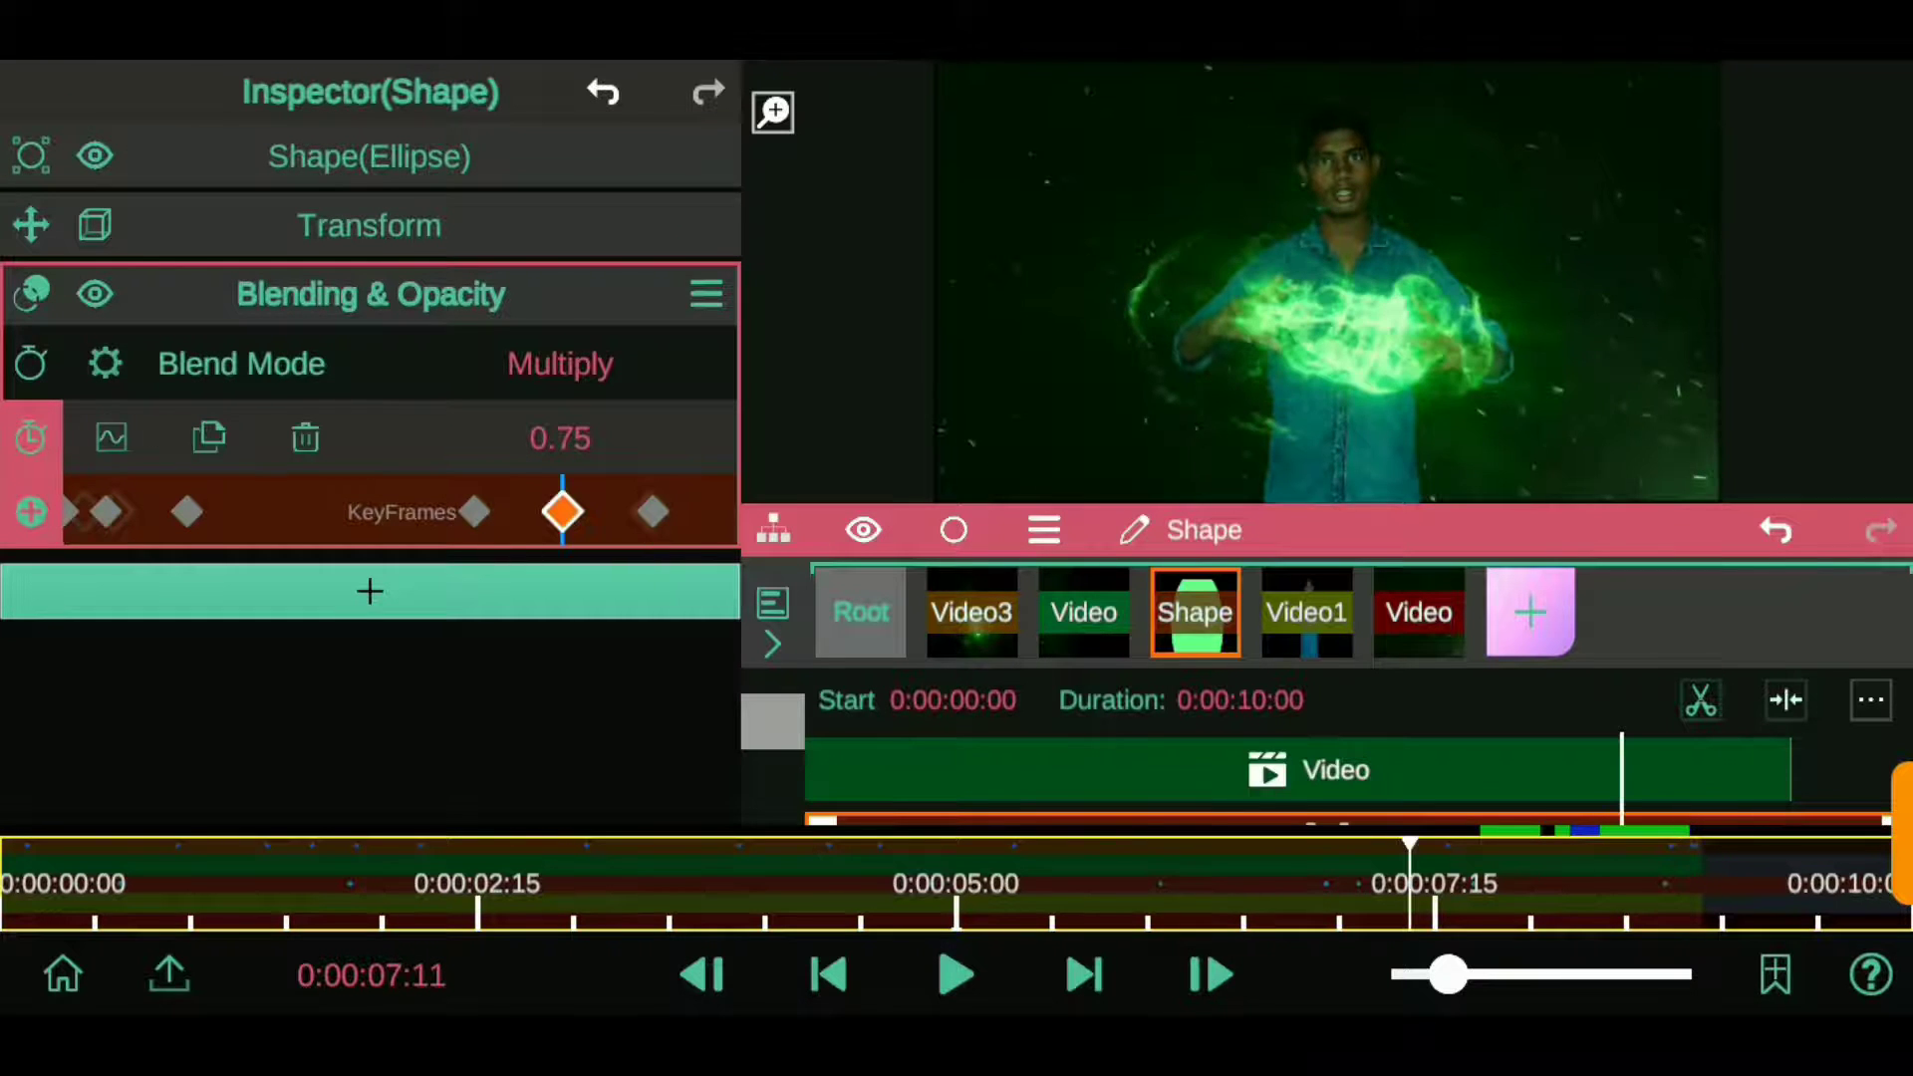
drag(560, 439, 491, 320)
- Set the last opacity keyframe near 8:25 to about 0.59
click(653, 513)
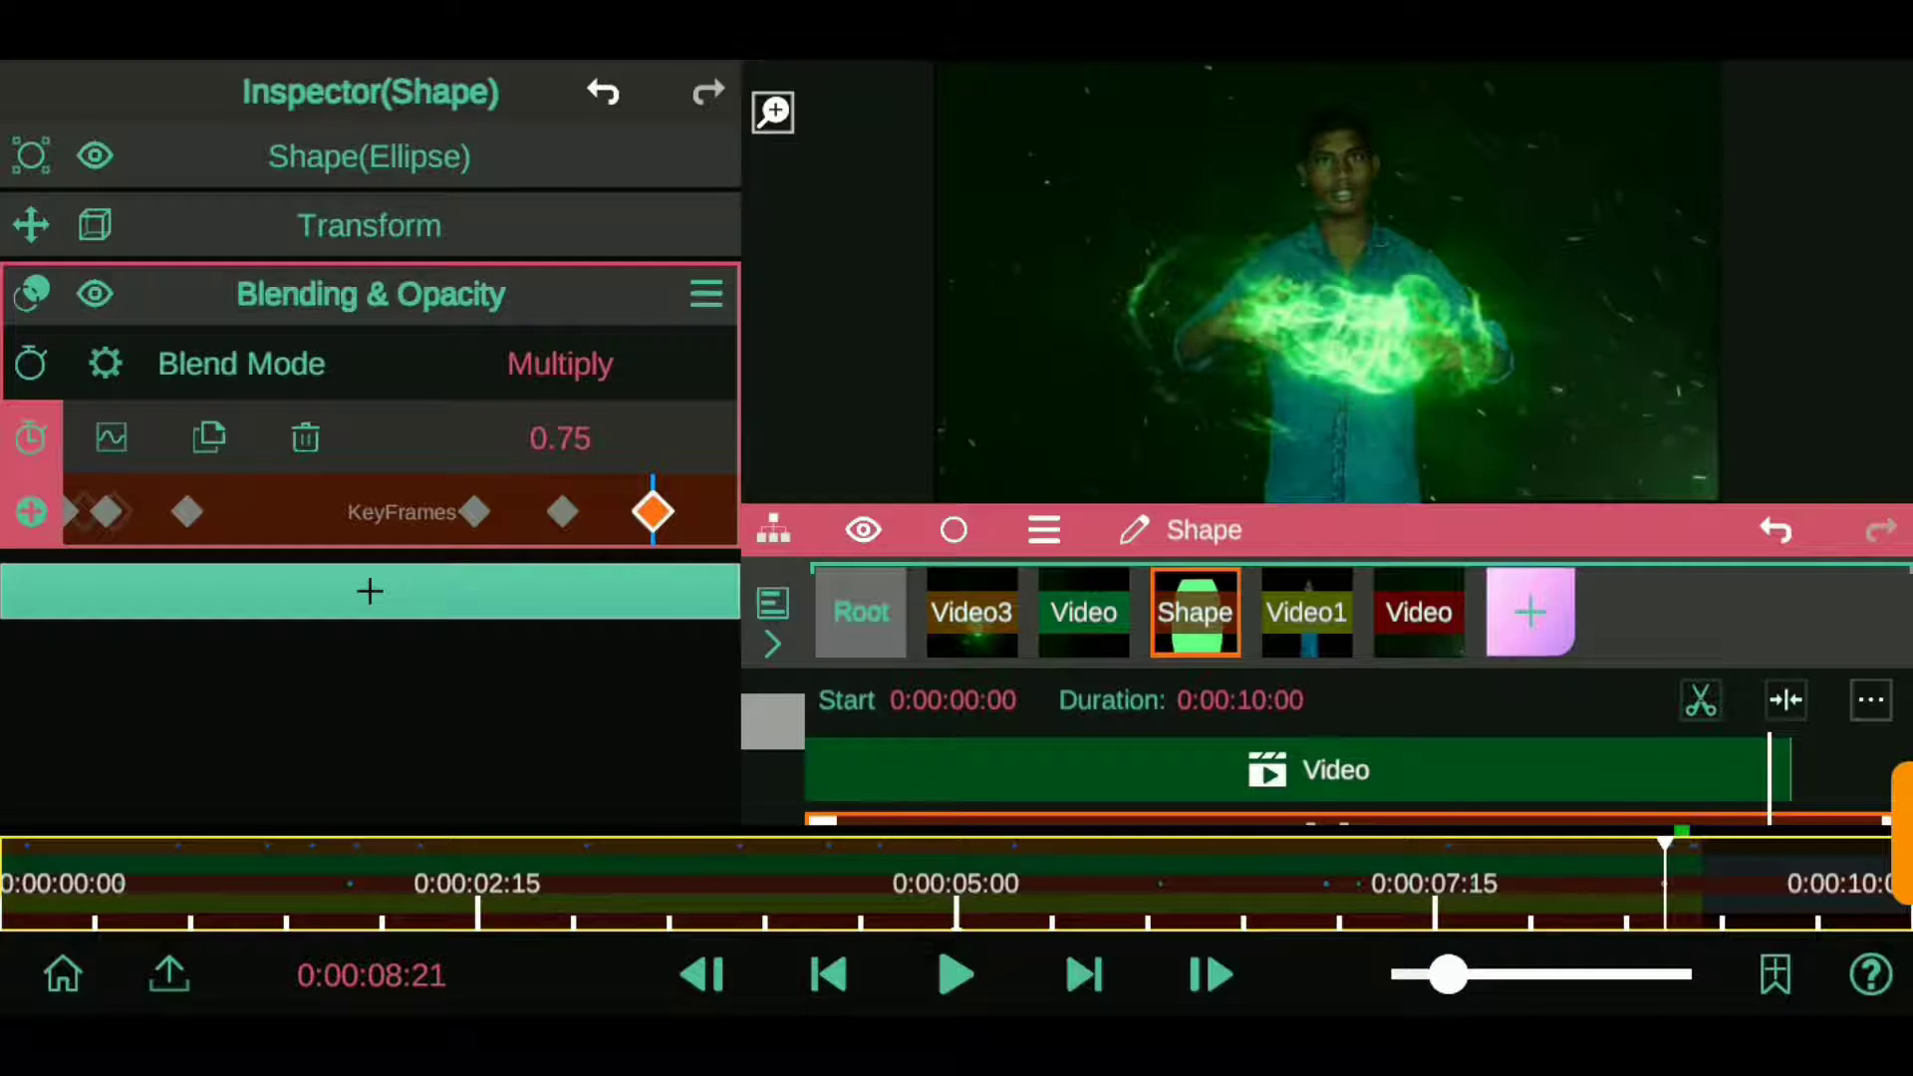
click(1220, 960)
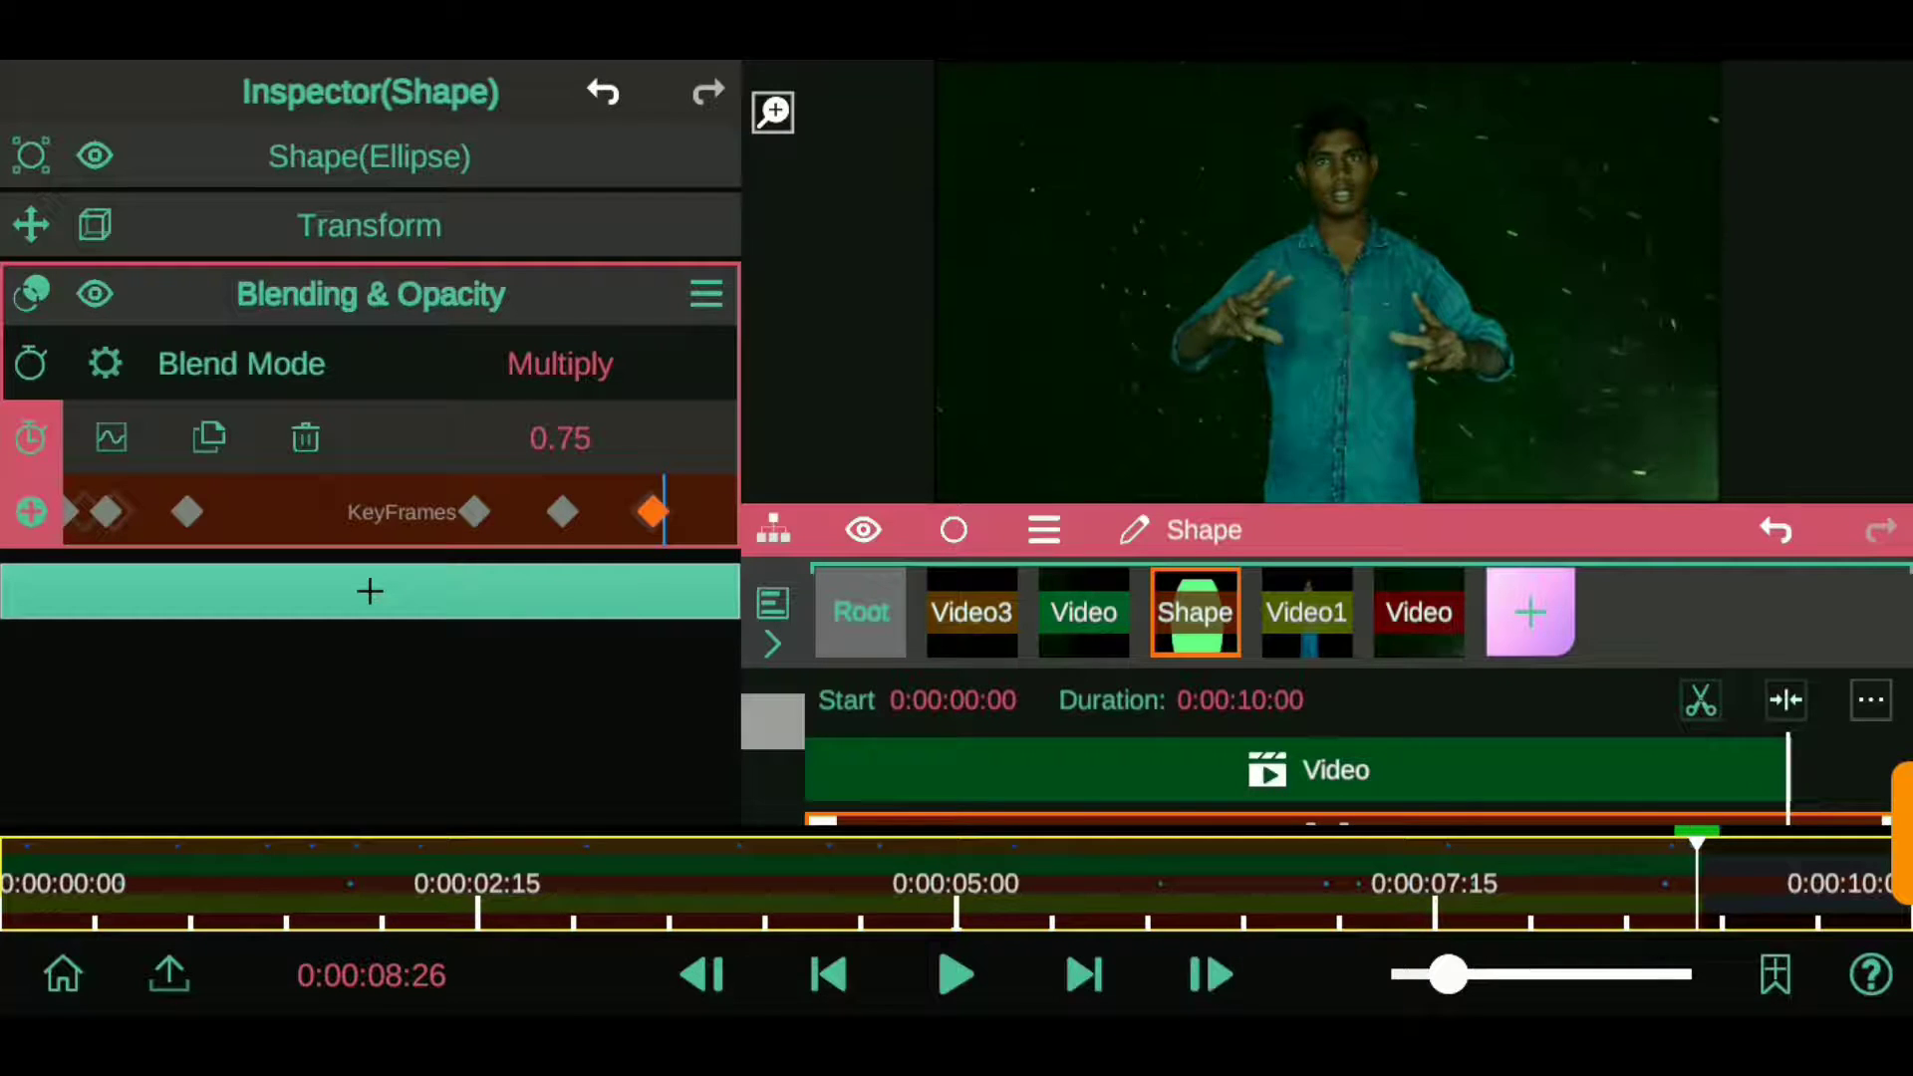
click(703, 975)
click(696, 947)
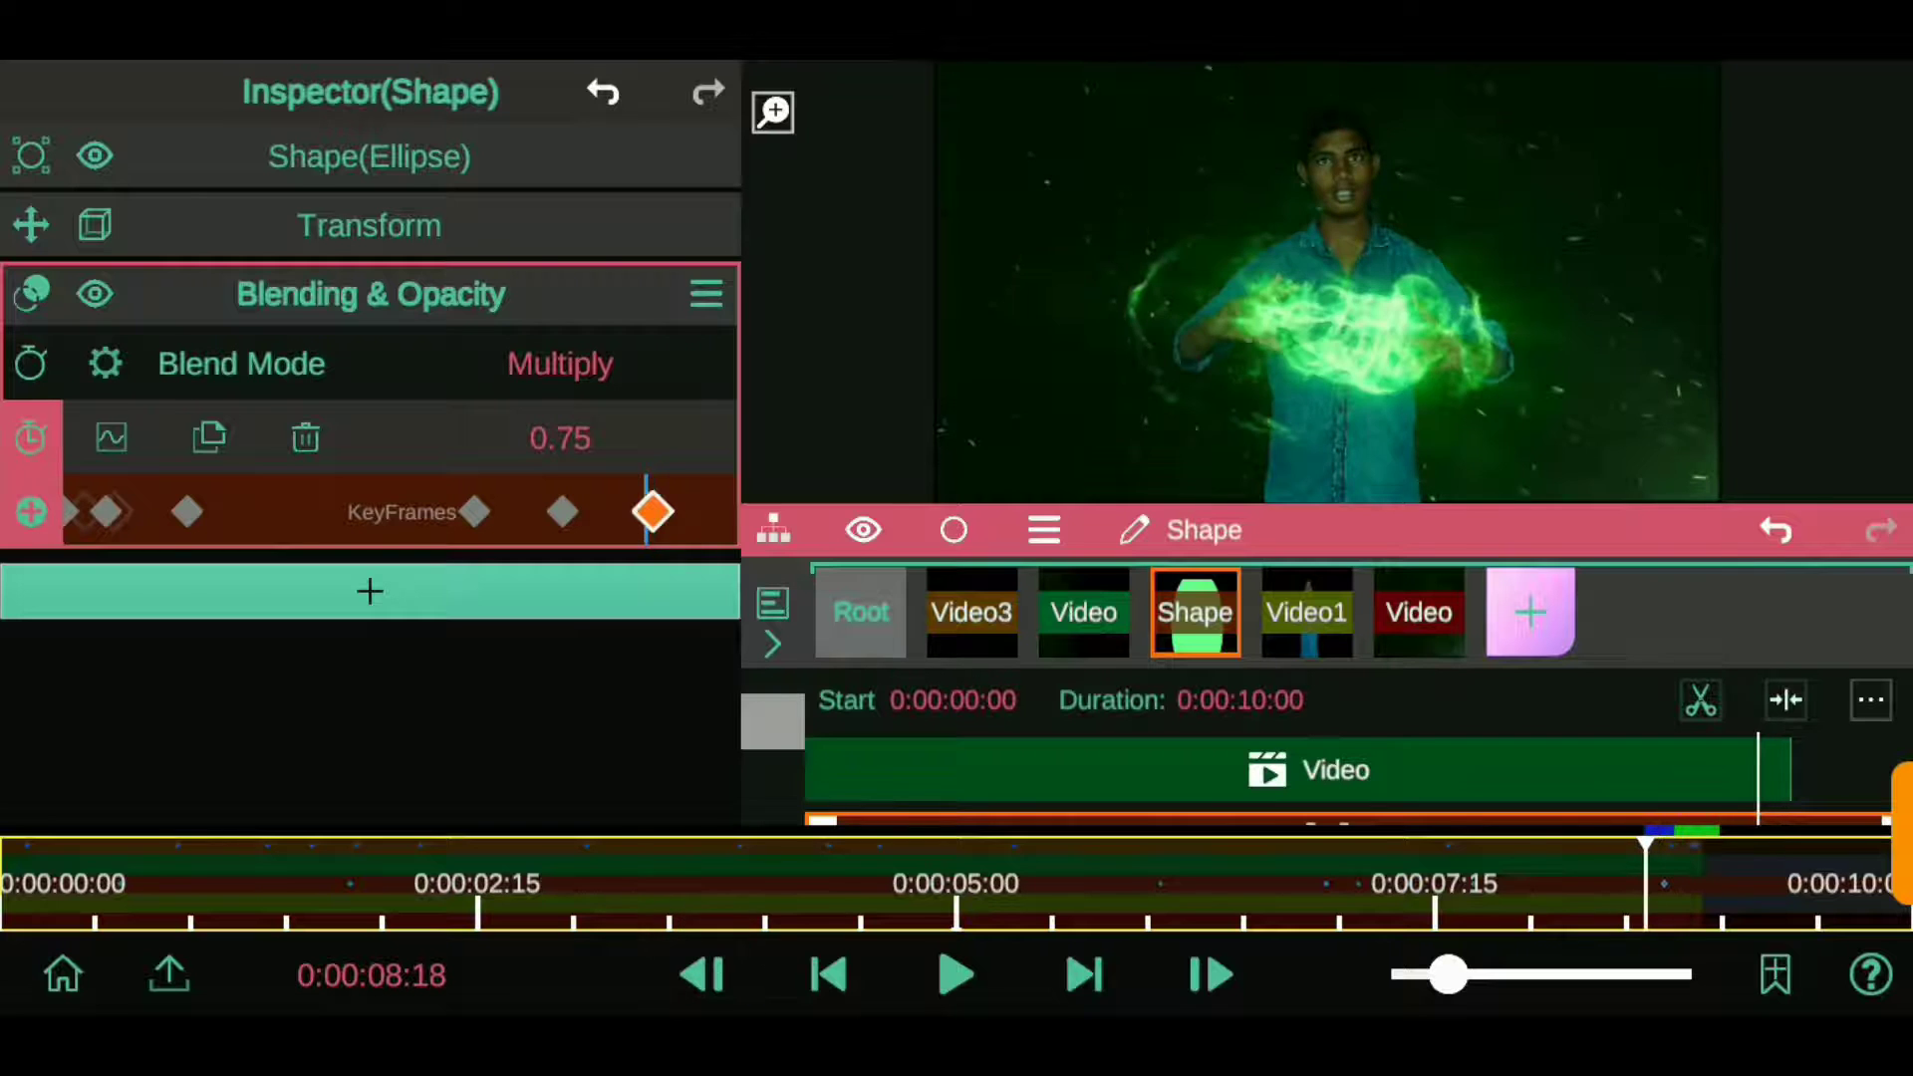
click(653, 512)
click(1210, 974)
click(702, 952)
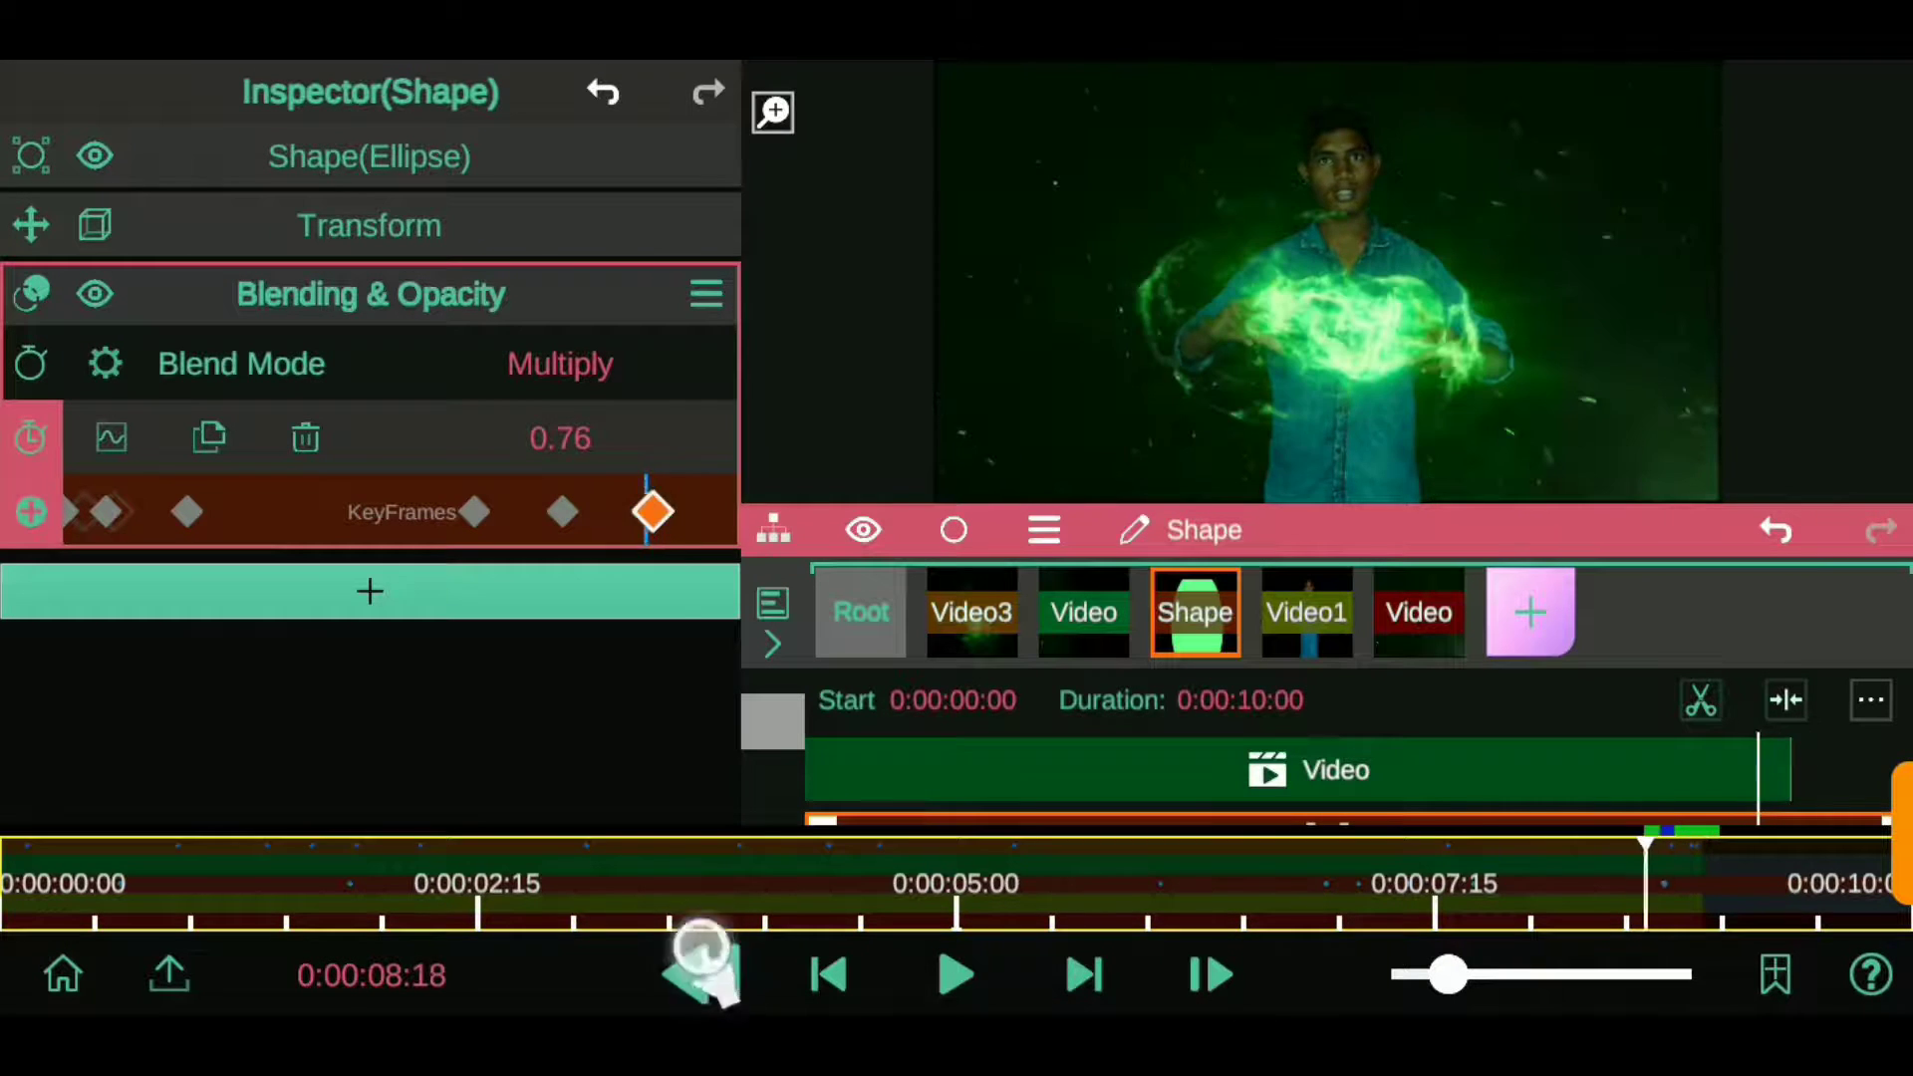
click(645, 515)
click(1242, 961)
click(1236, 962)
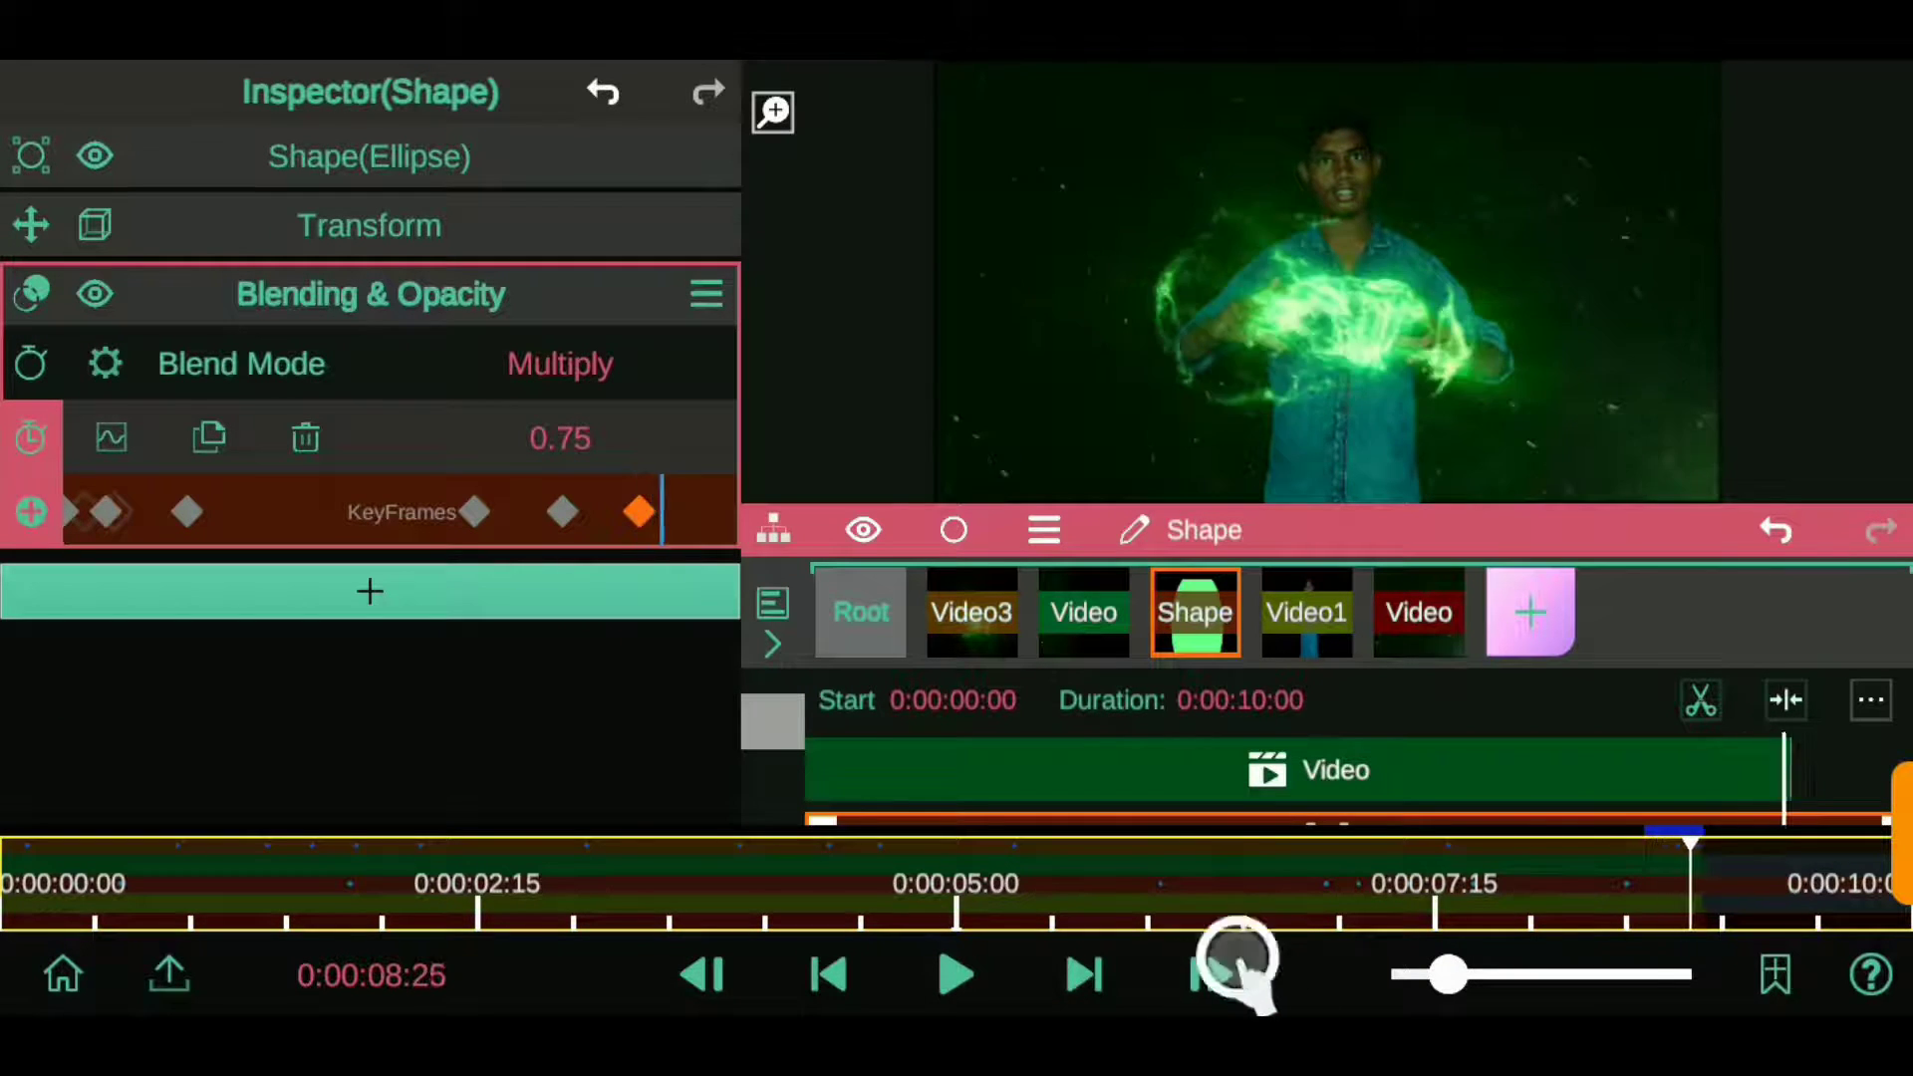
mouse_move(560, 439)
mouse_down()
mouse_move(533, 576)
mouse_move(478, 299)
mouse_up()
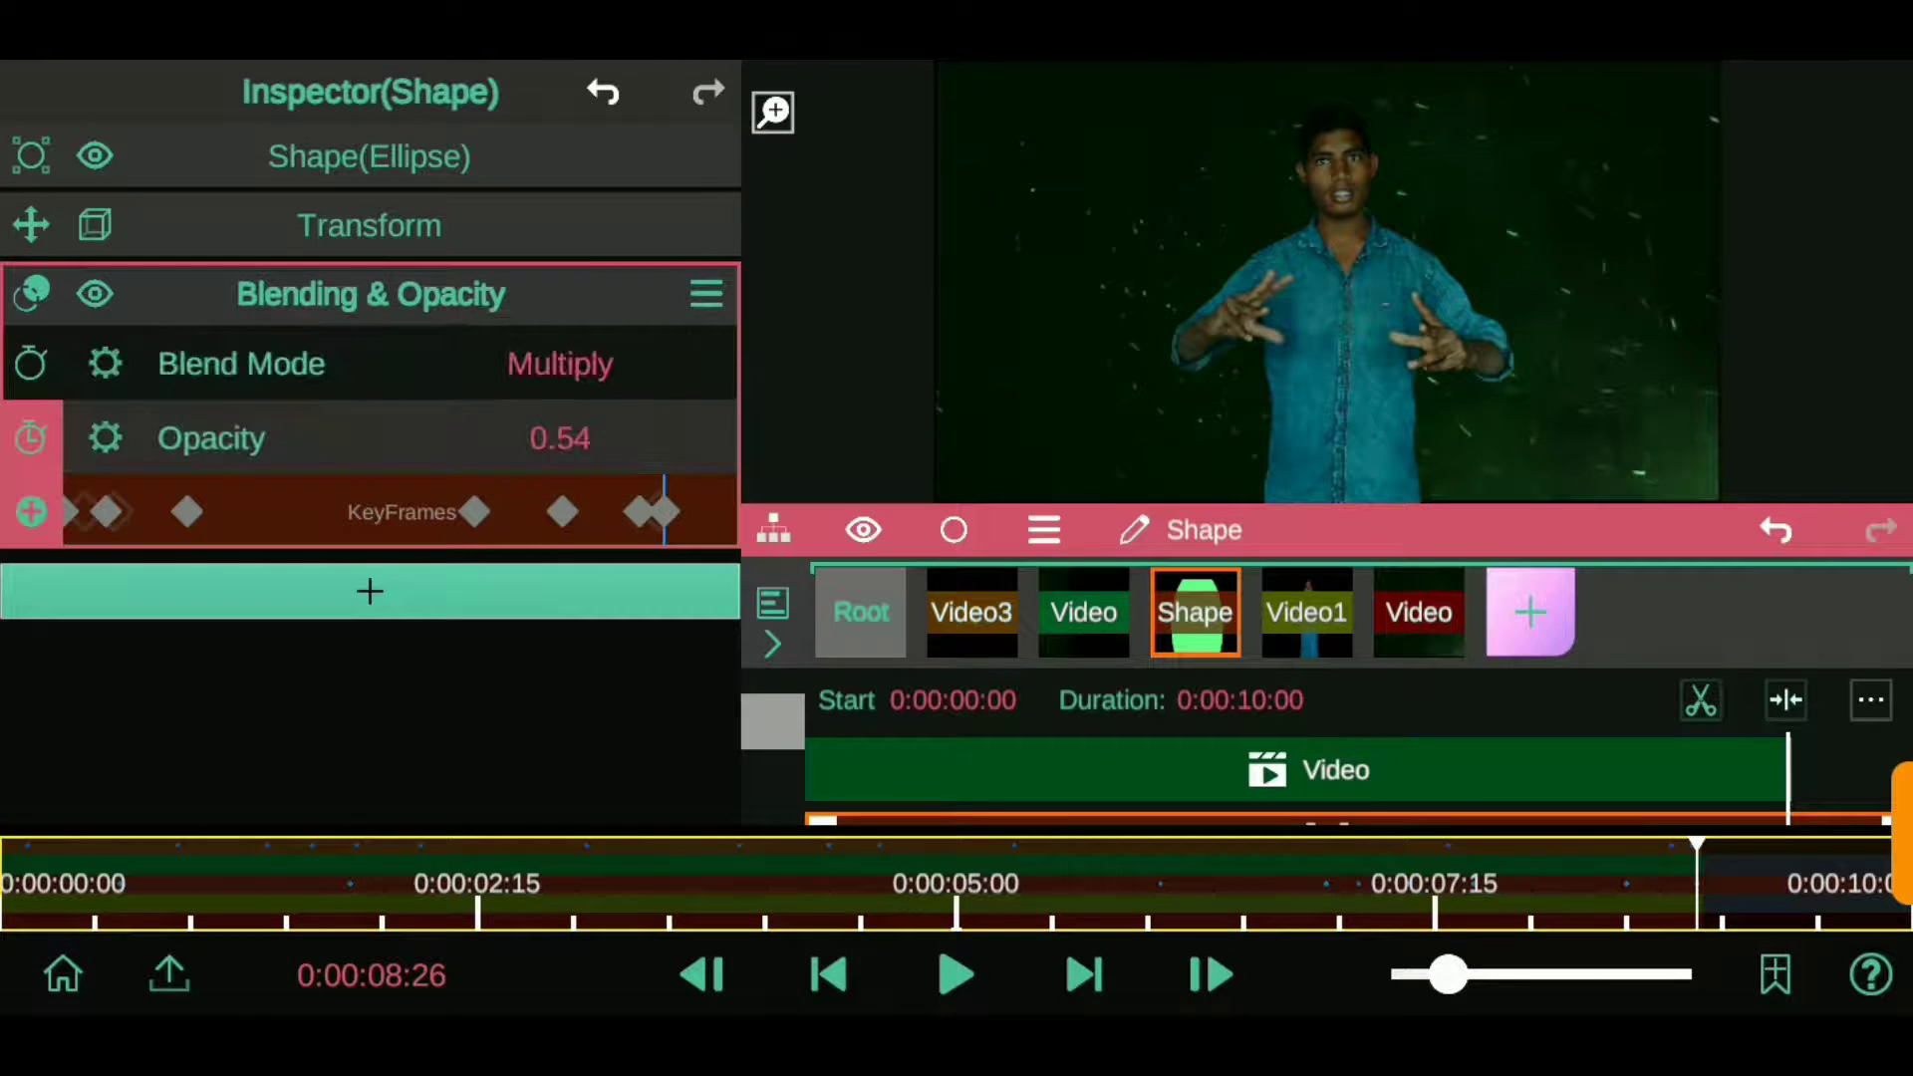
- Raise the first opacity keyframe to 0.42, then review the final keyframe at 0:00:08:24
click(74, 507)
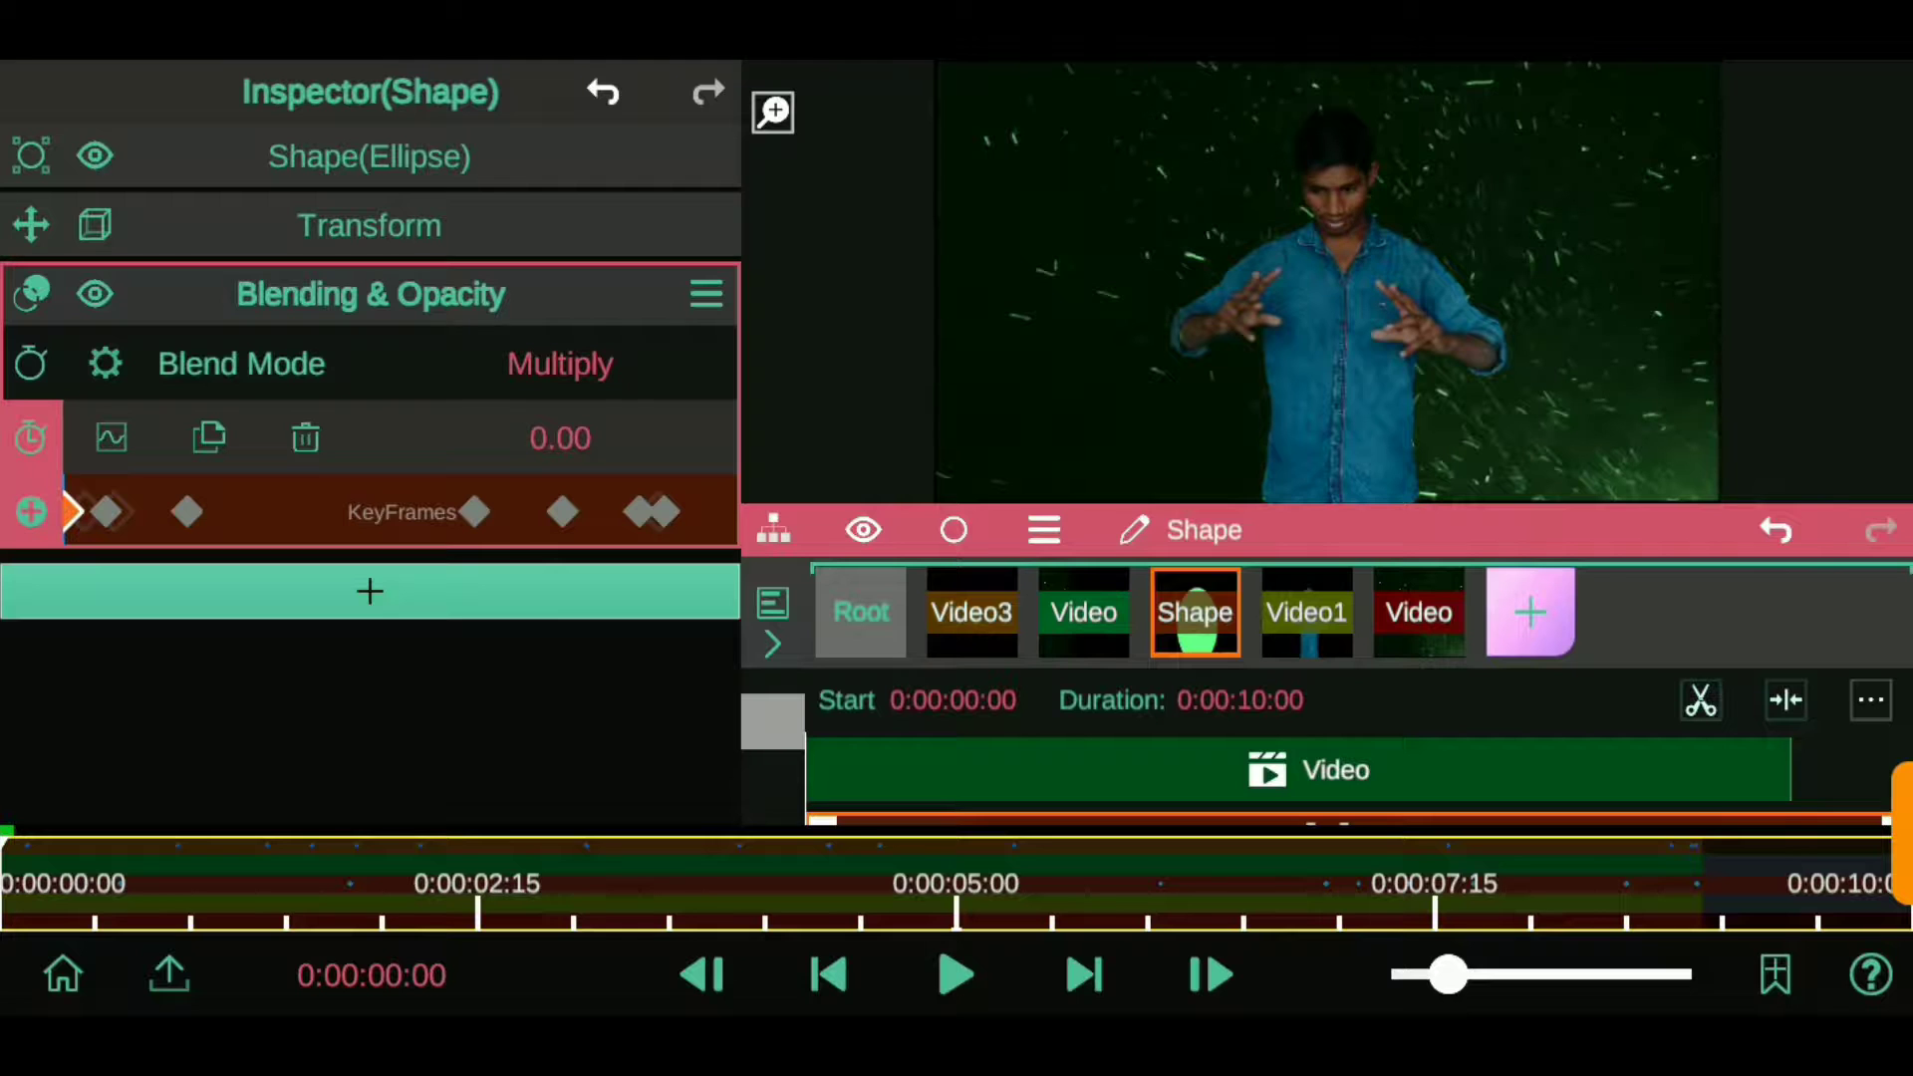
click(563, 428)
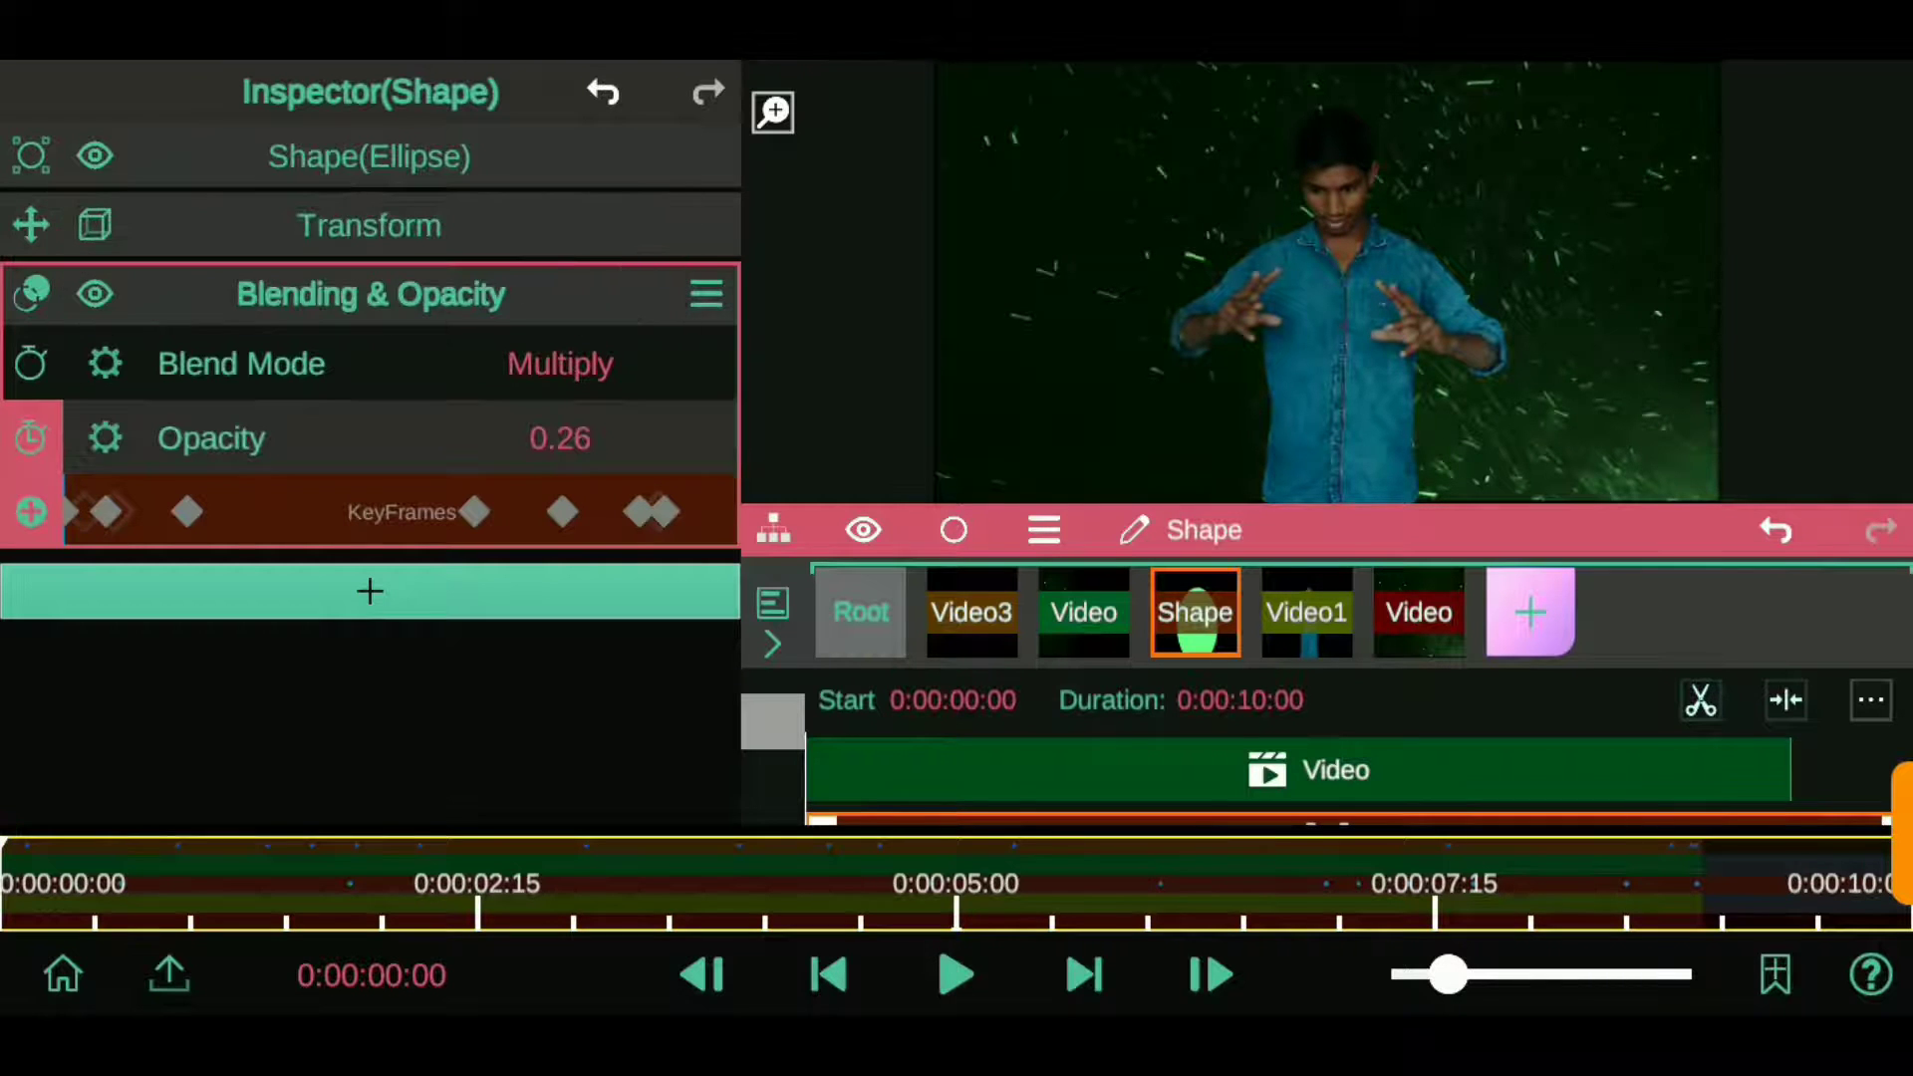
mouse_move(580, 409)
mouse_down()
mouse_move(598, 379)
mouse_move(564, 424)
mouse_up()
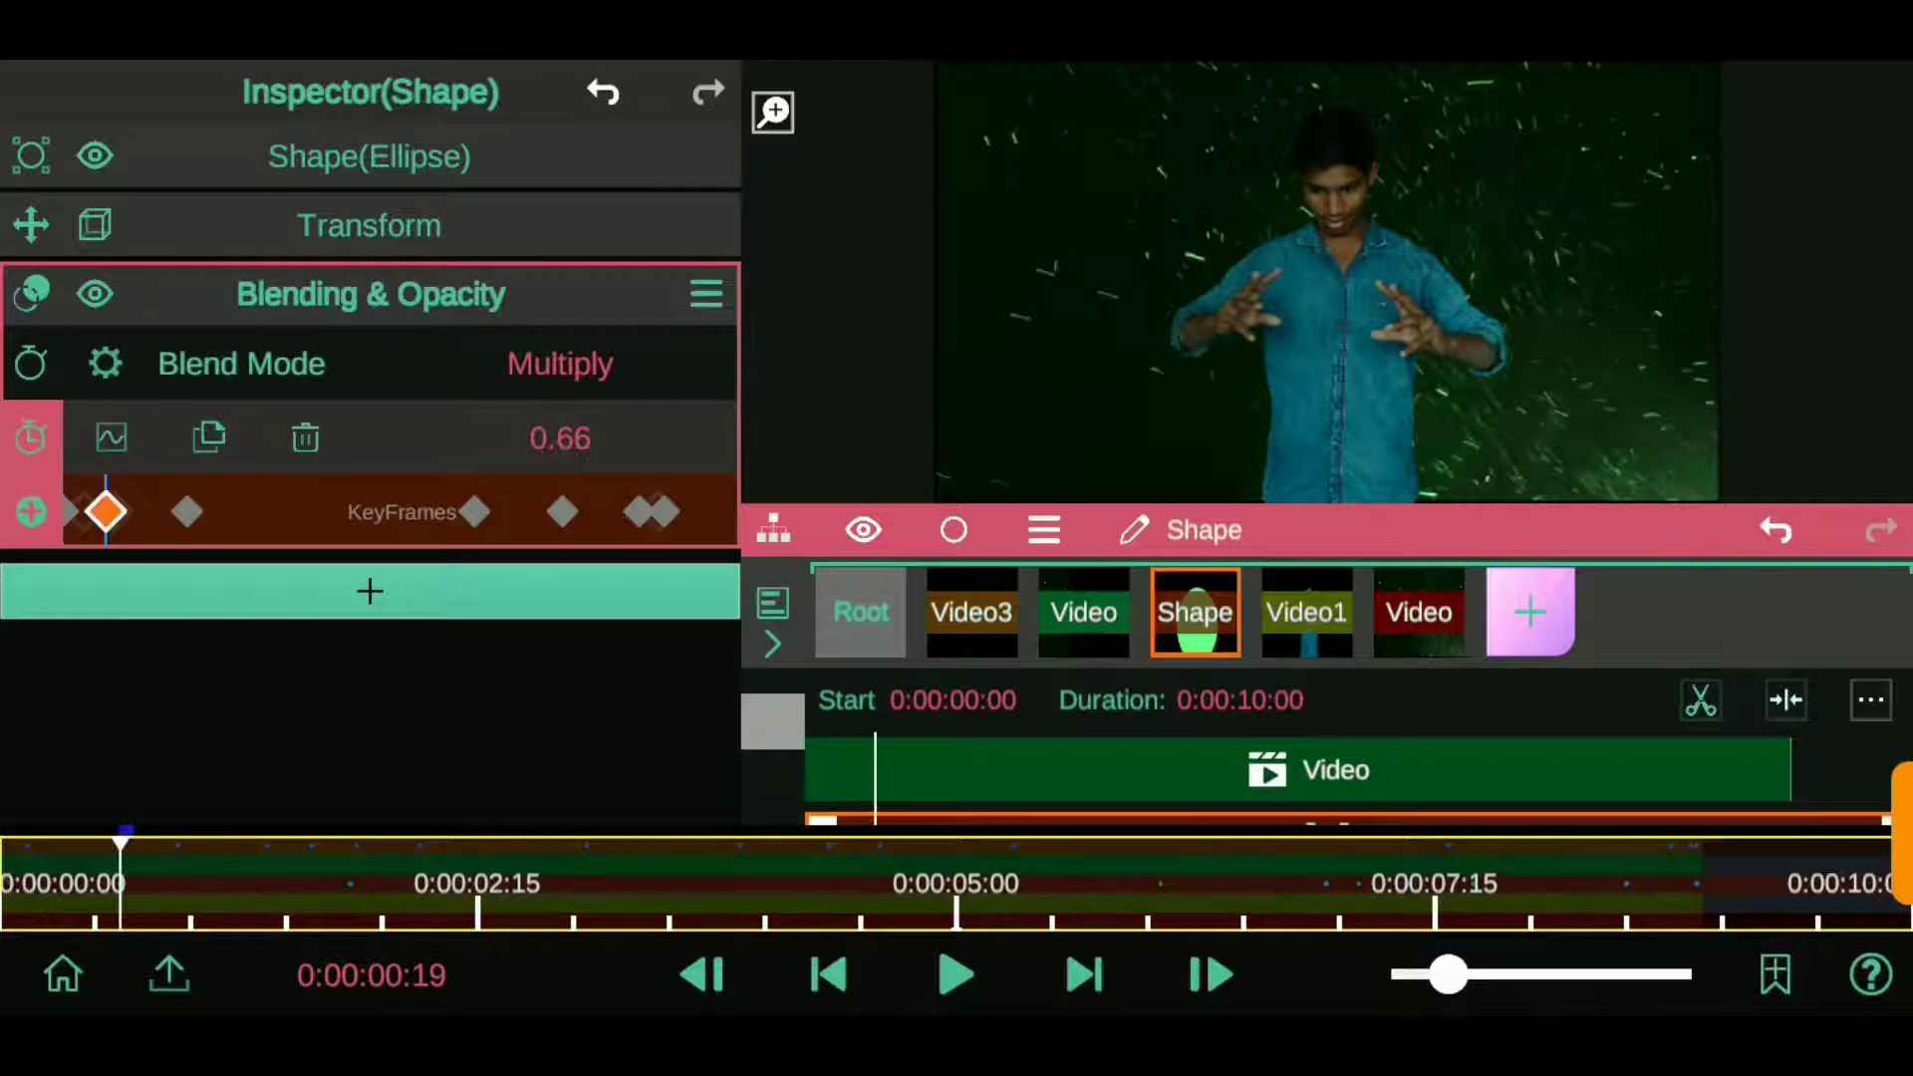
click(663, 511)
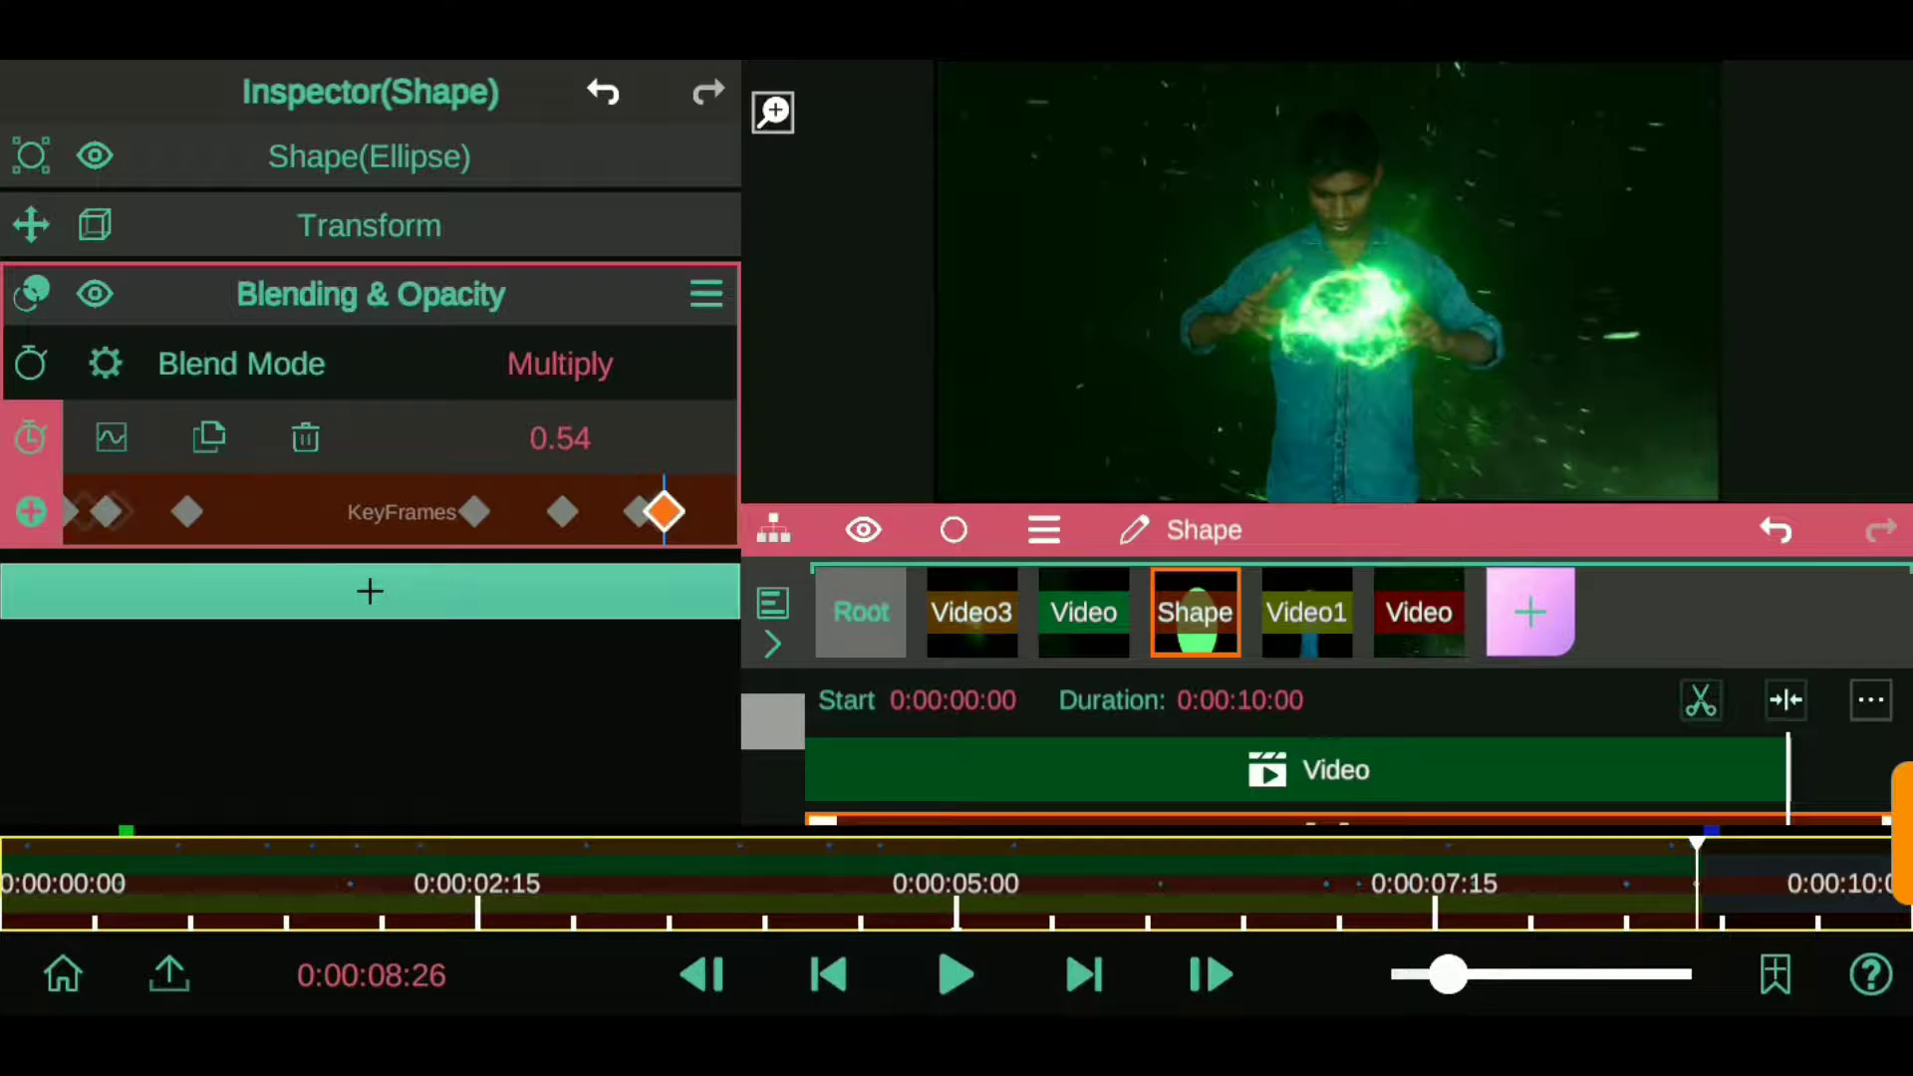
mouse_move(1448, 975)
mouse_down()
mouse_move(1420, 975)
mouse_move(1627, 975)
mouse_up()
click(768, 803)
click(702, 974)
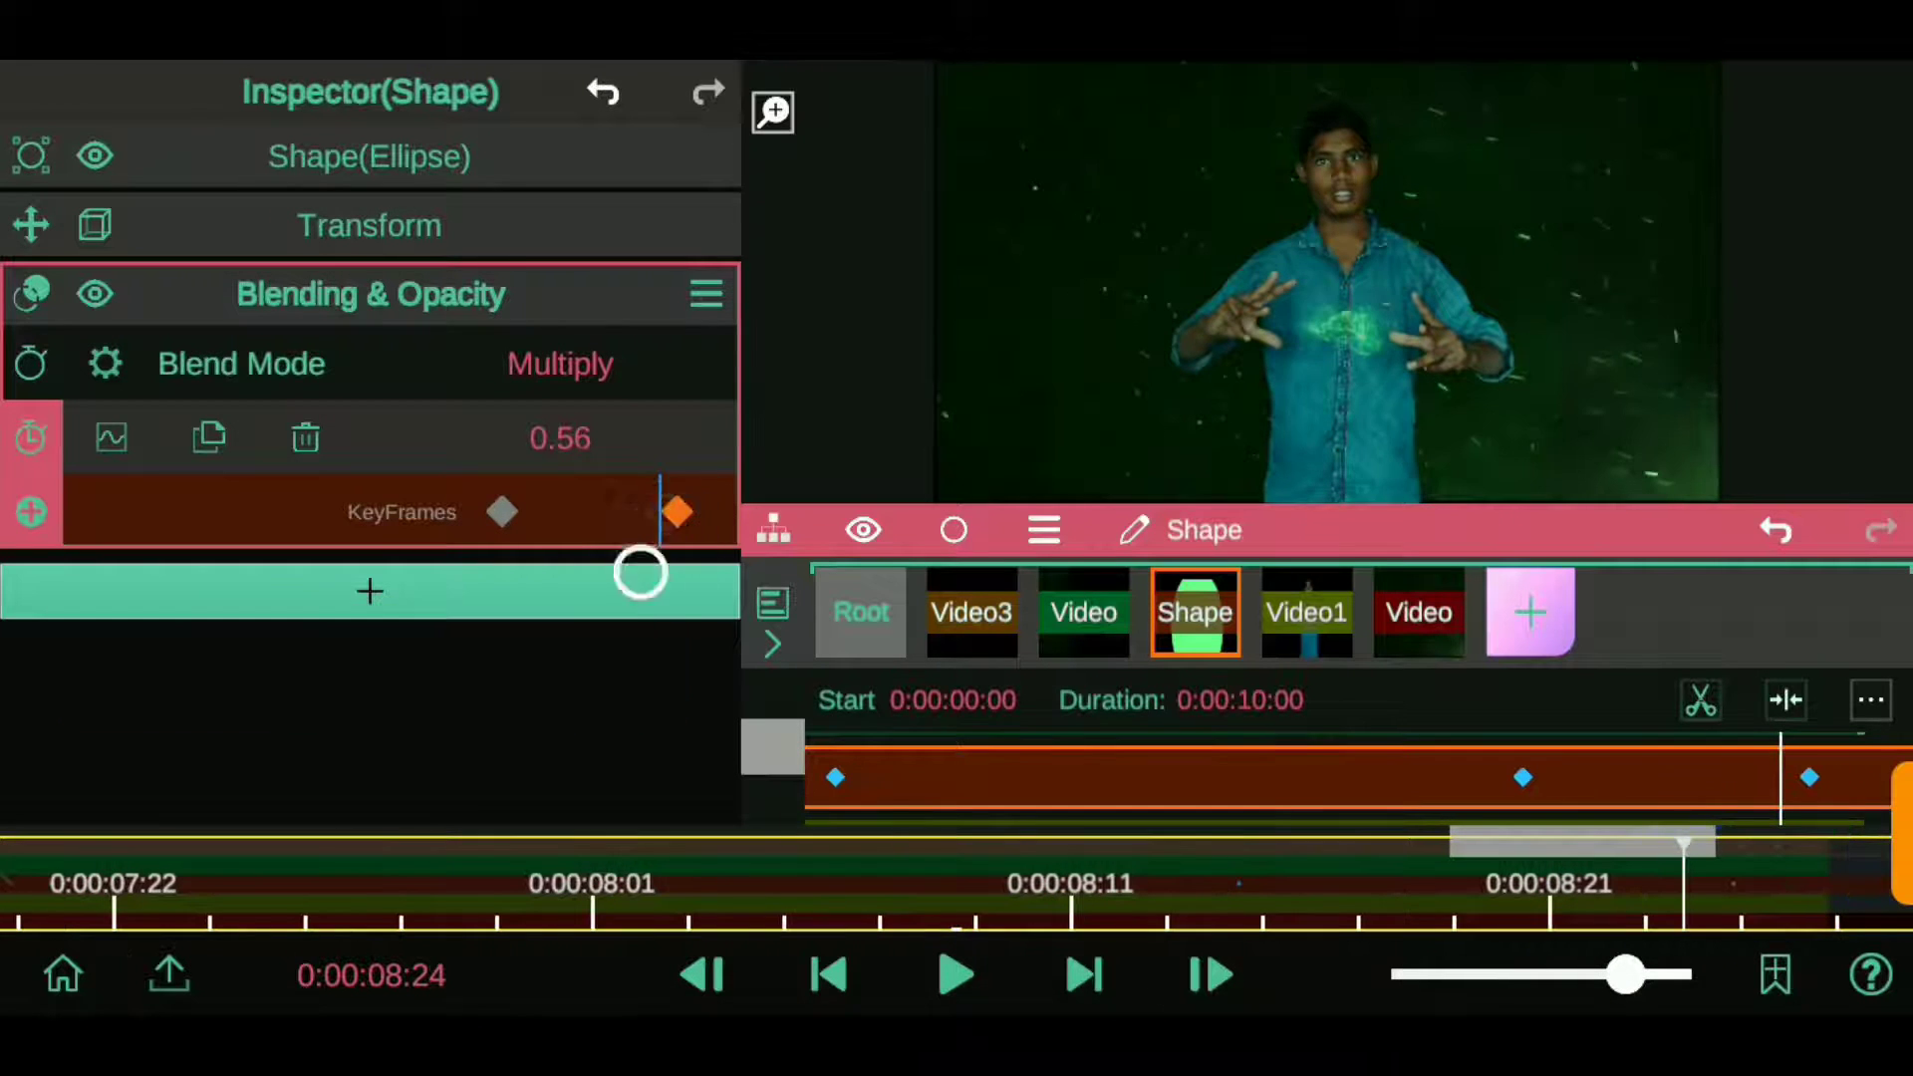
- Move the Shape's last opacity keyframe onto the playhead at 0:00:08:24
drag(662, 648, 679, 648)
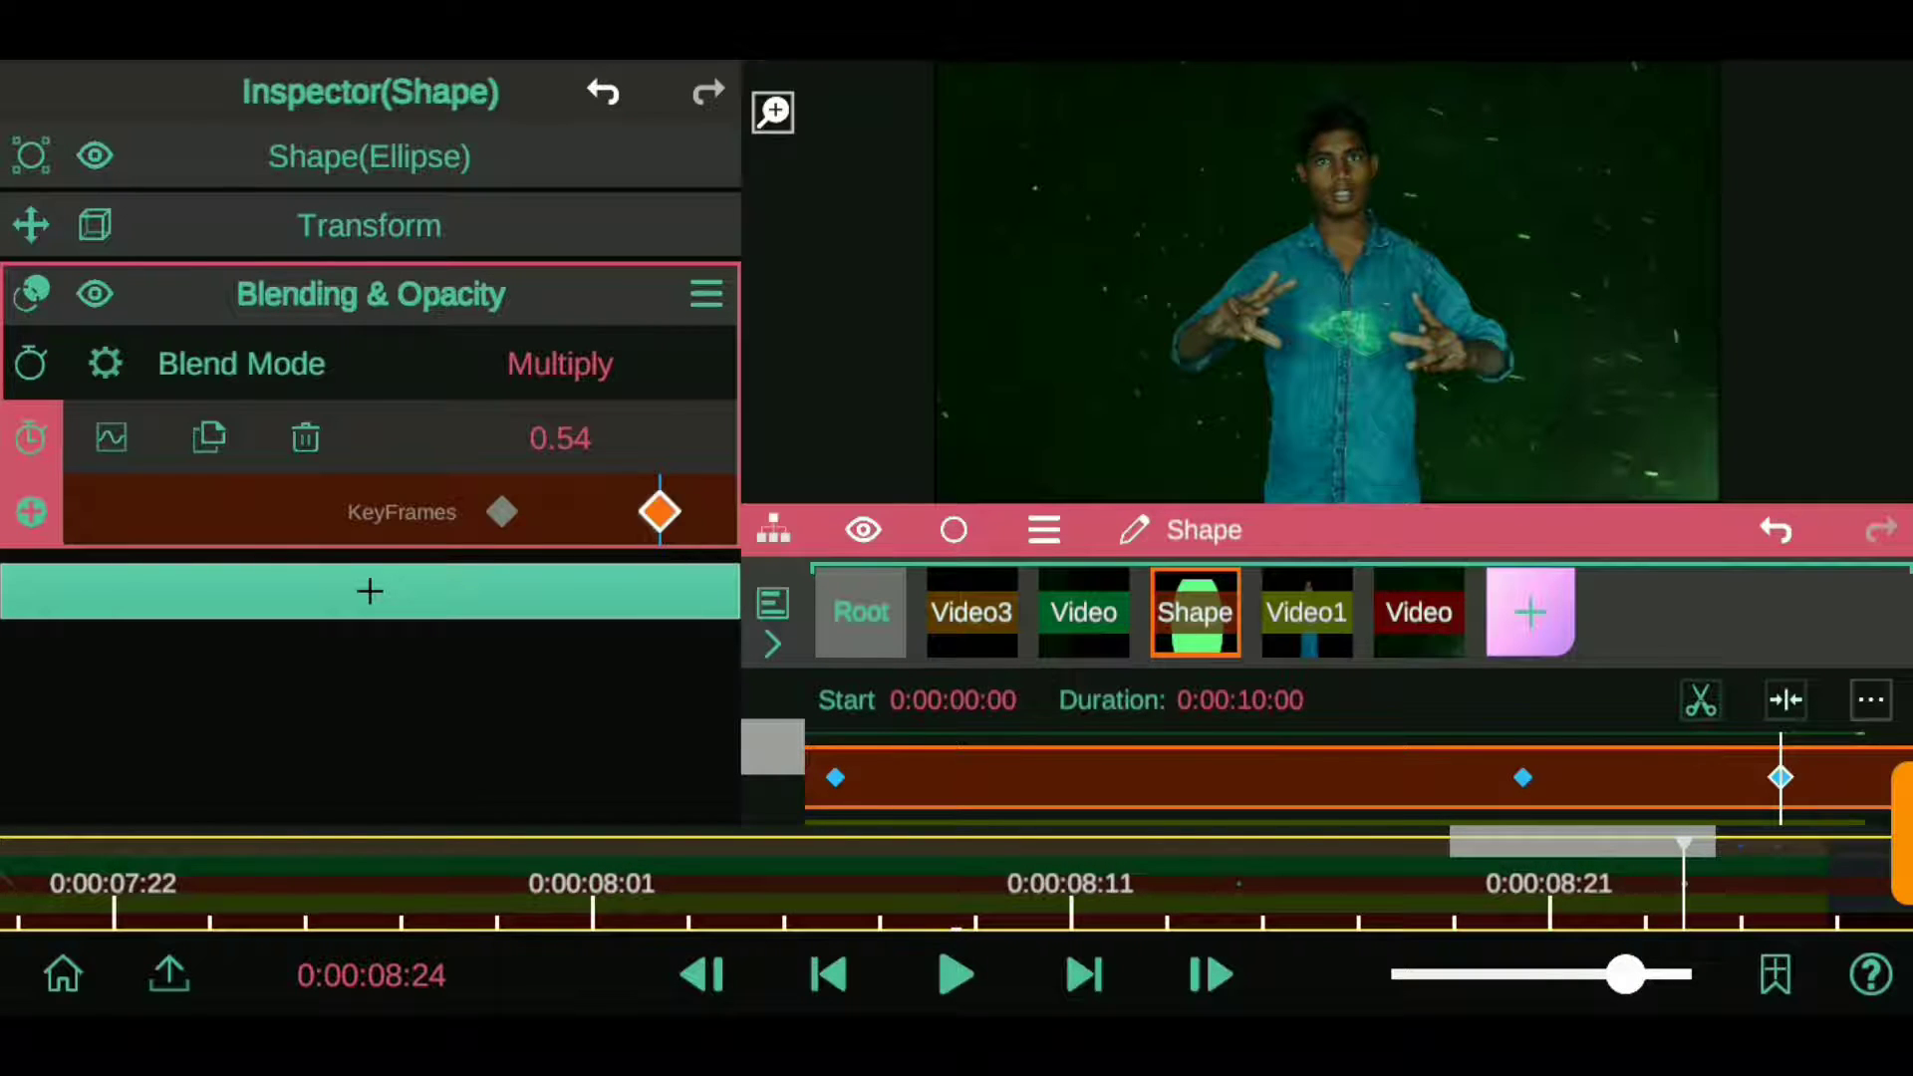
click(271, 156)
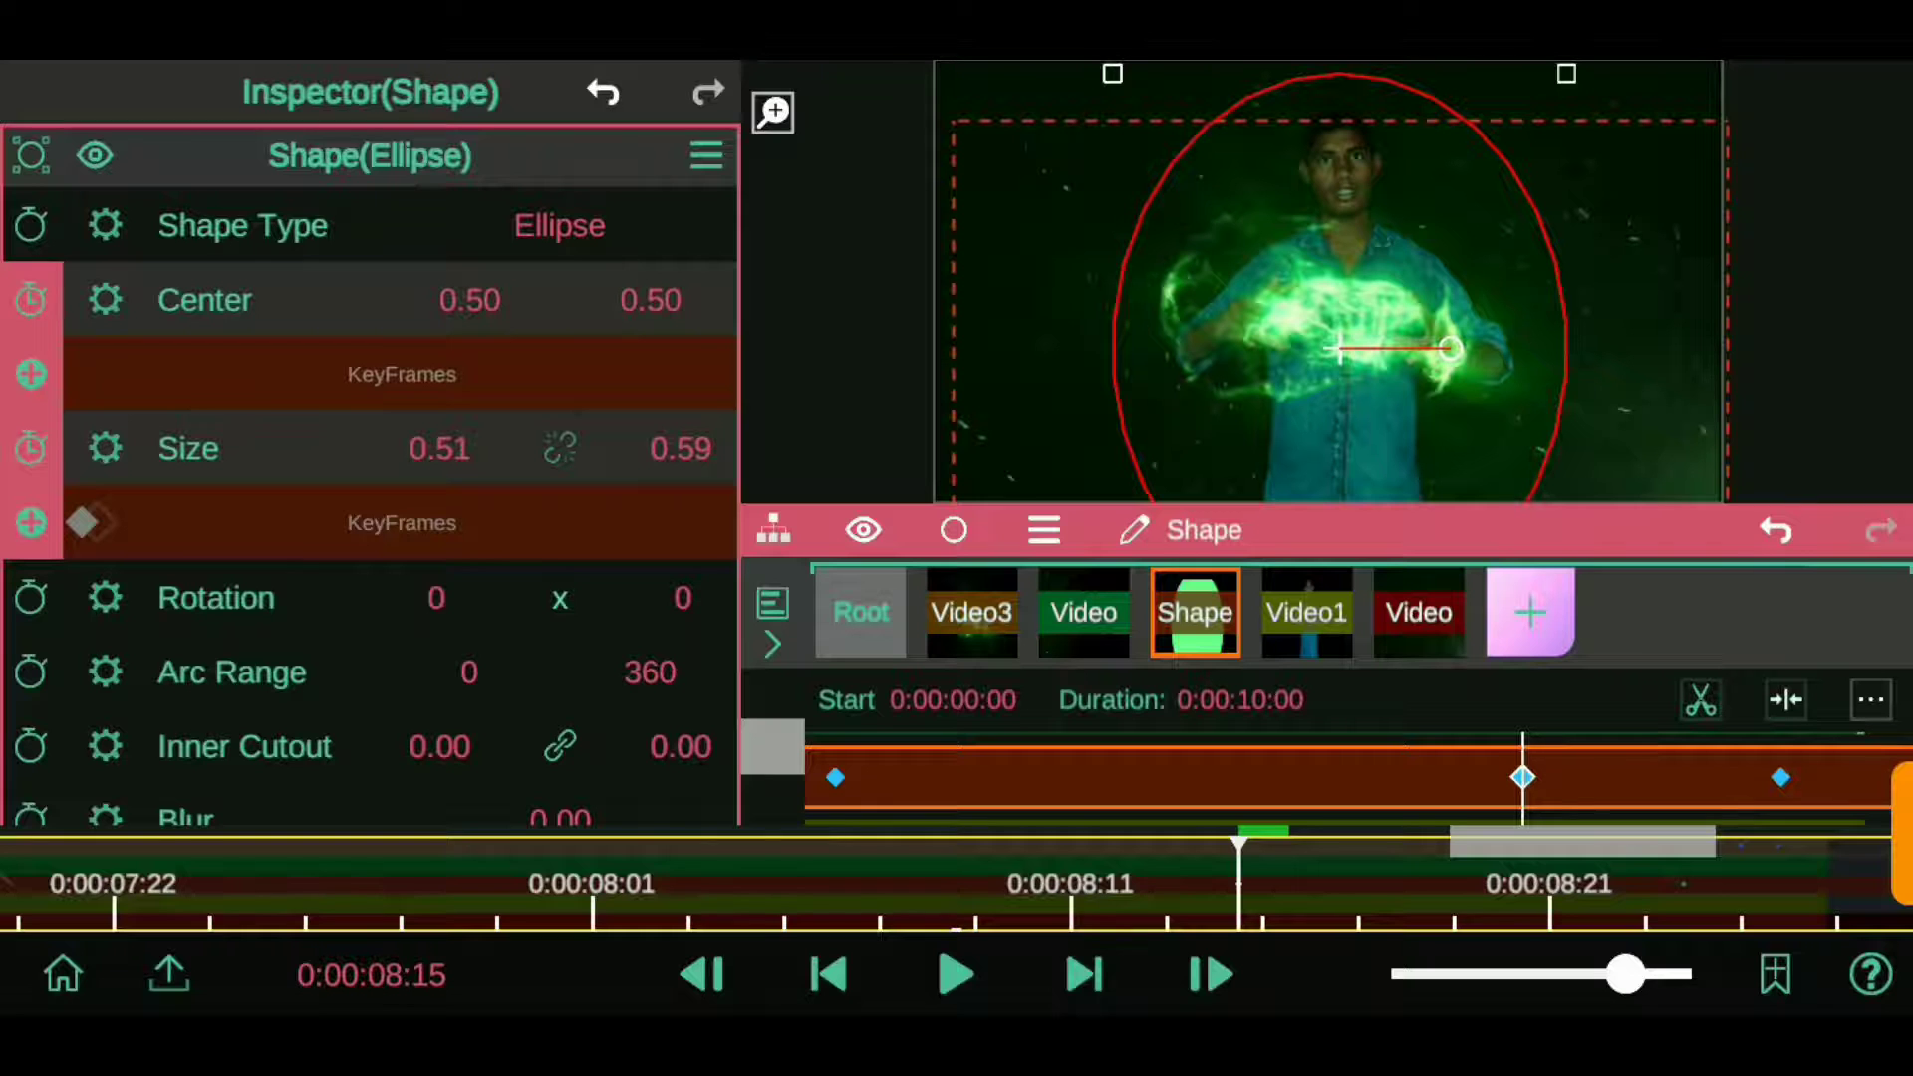
drag(1639, 972, 1543, 975)
click(31, 522)
click(31, 374)
- At 0:00:08:25, trial-shrink the ellipse, then undo back to Size 0.51 × 0.59
click(1232, 963)
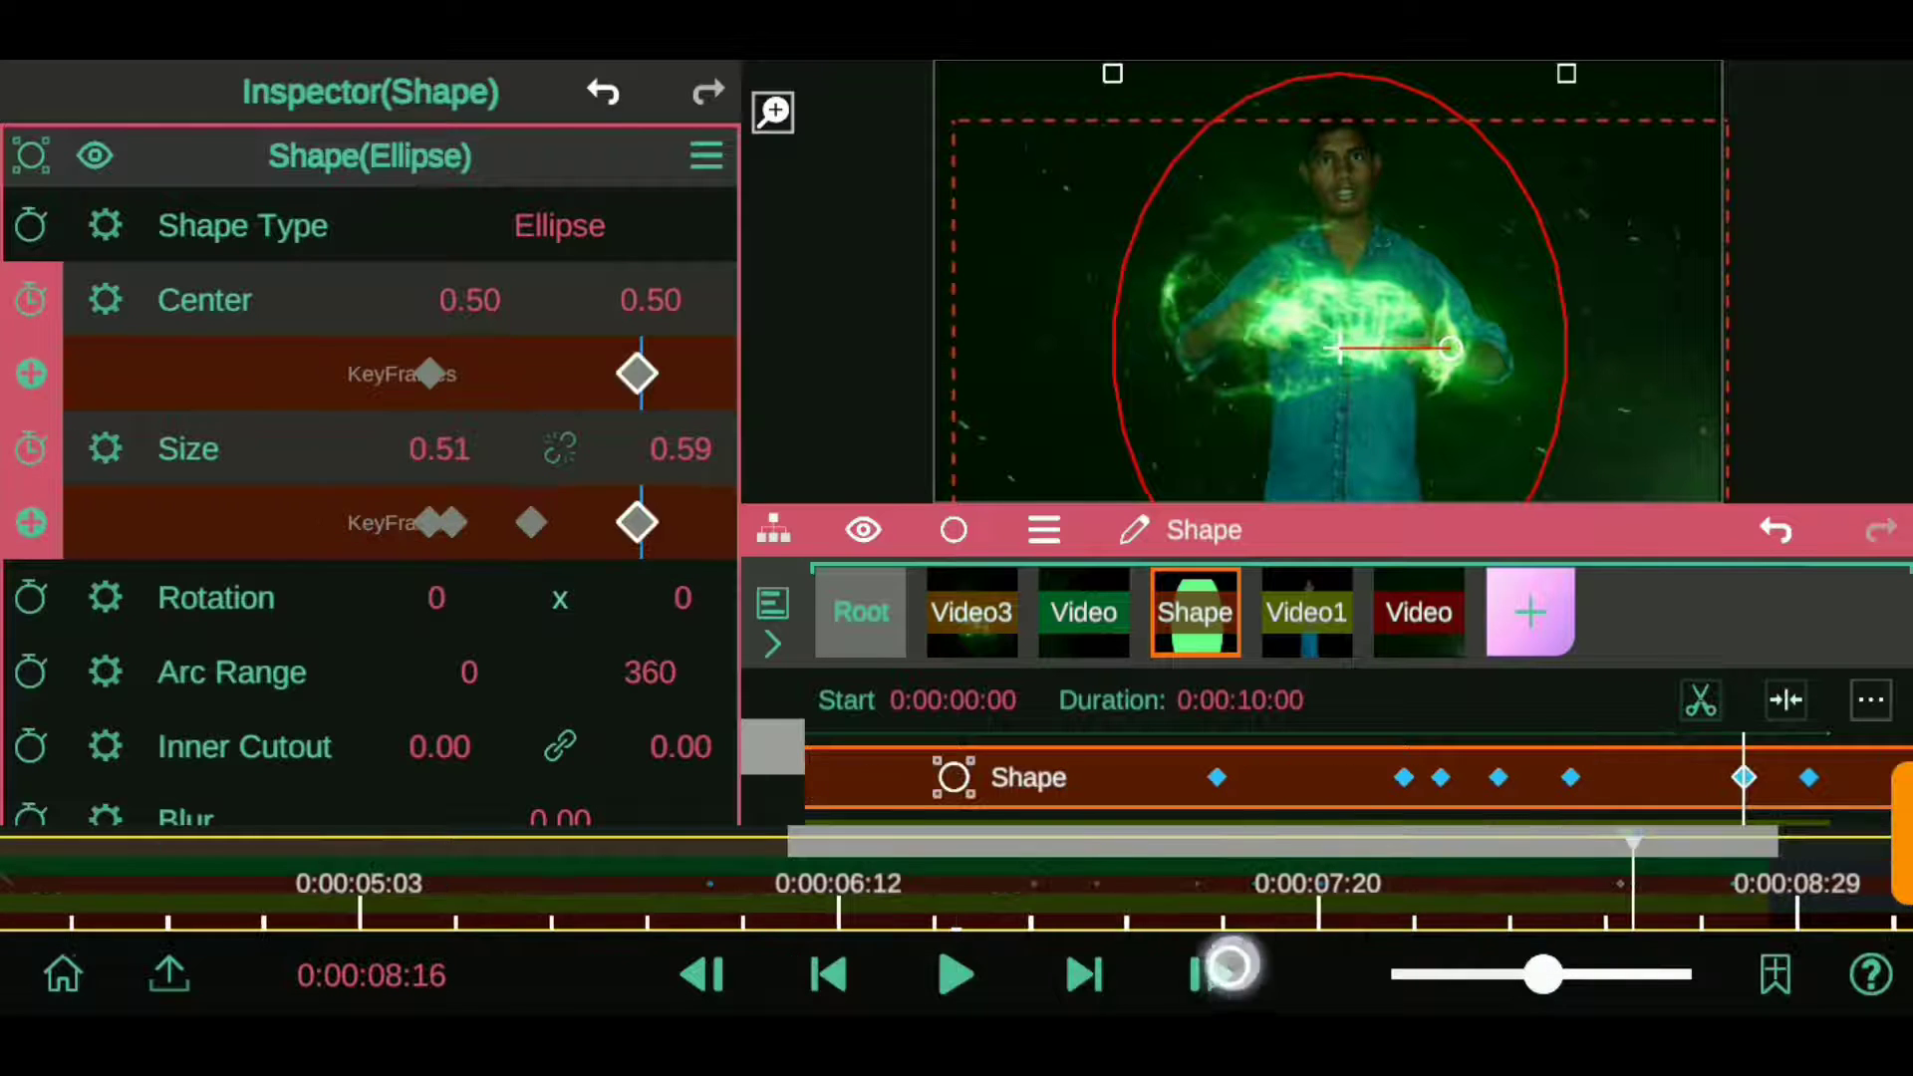
click(1237, 963)
mouse_move(661, 518)
mouse_down()
mouse_move(309, 454)
mouse_move(717, 538)
mouse_up()
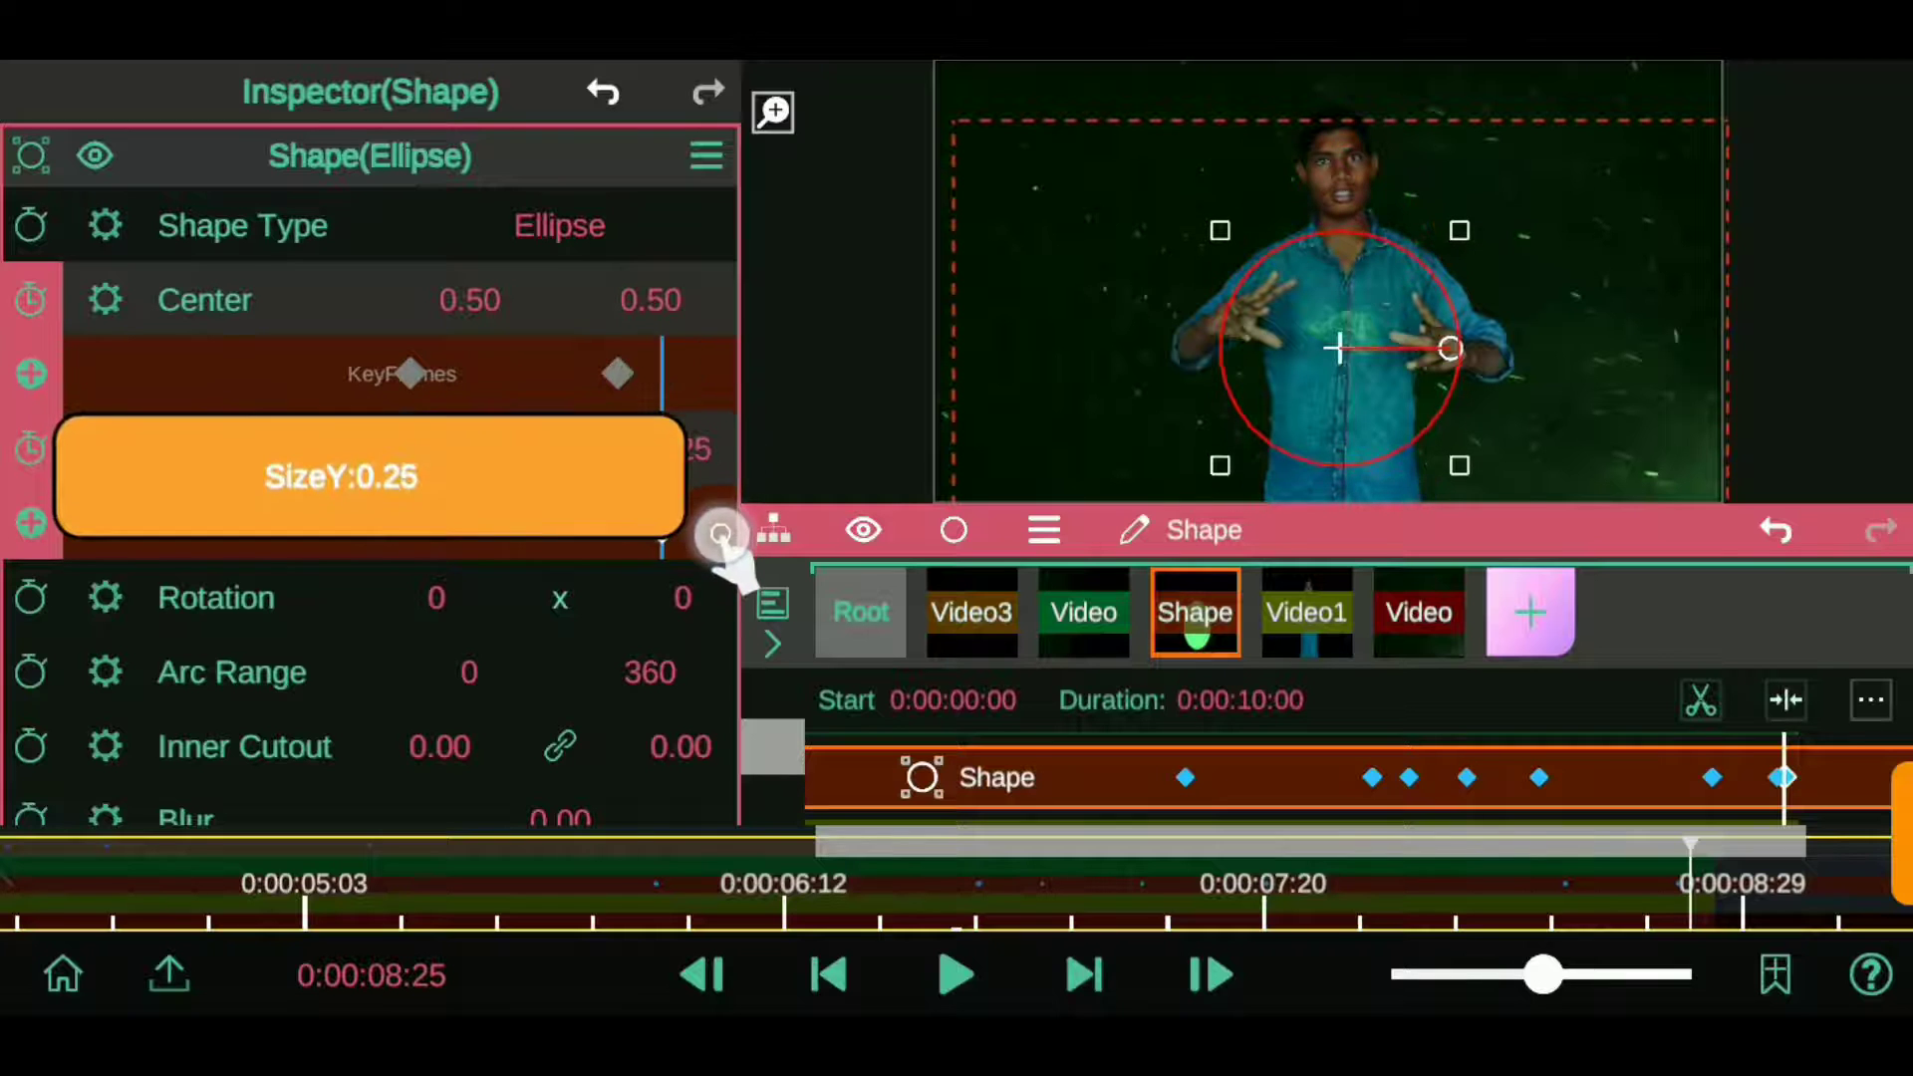
click(1781, 533)
click(1783, 538)
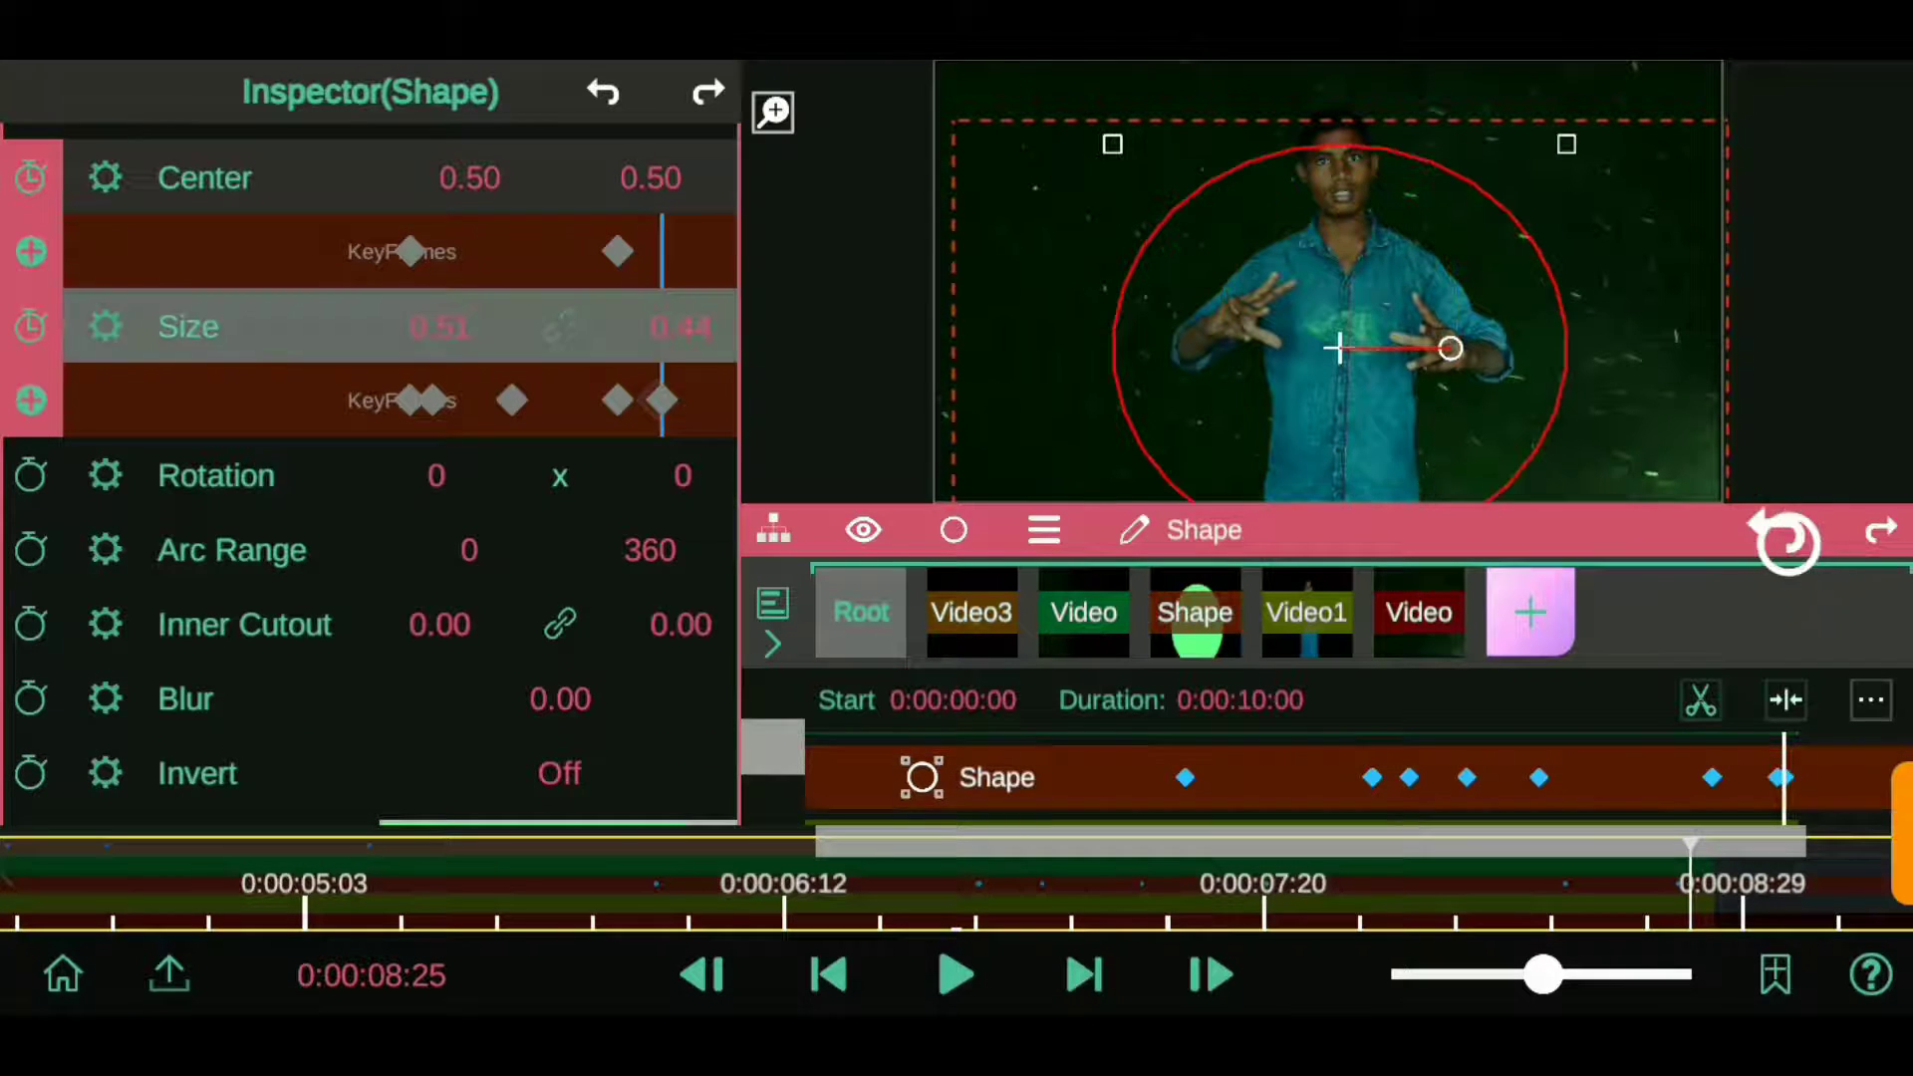
click(1784, 538)
scroll(60, 568, up, 3)
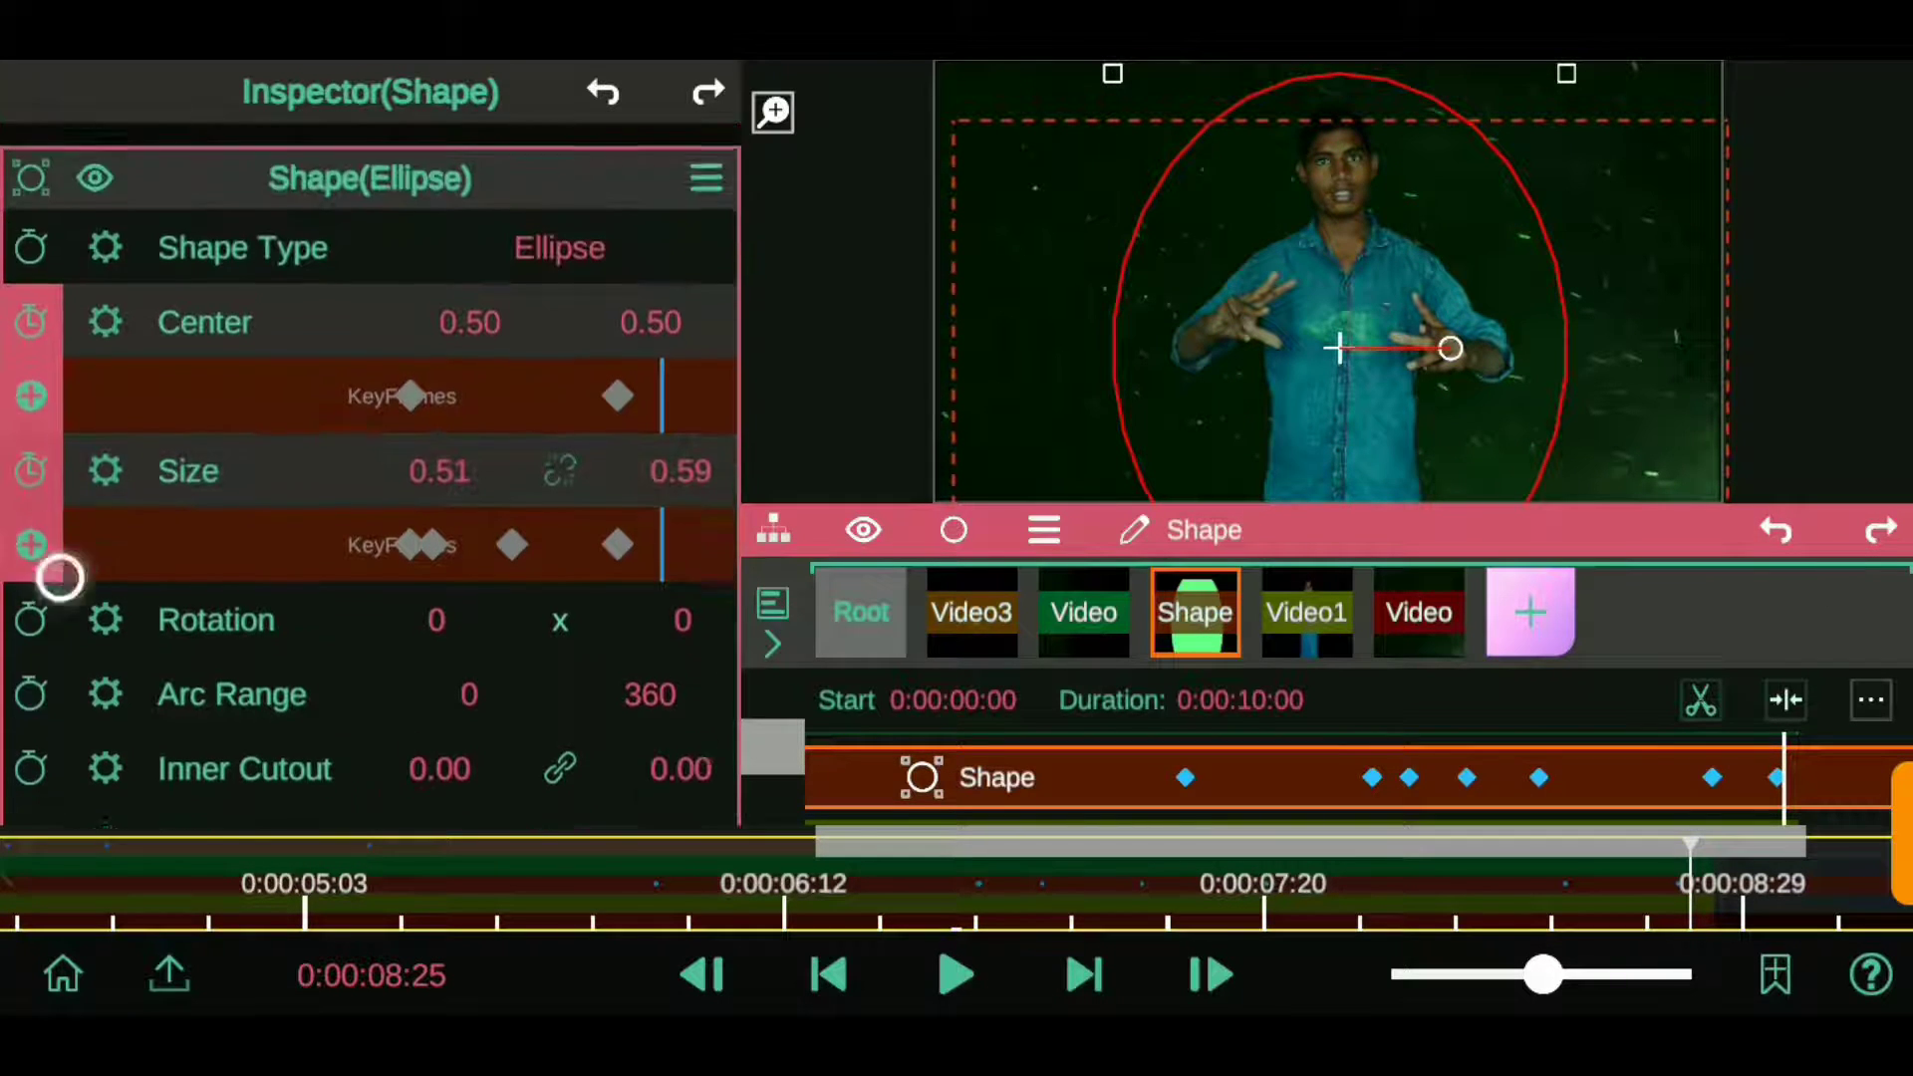
click(370, 159)
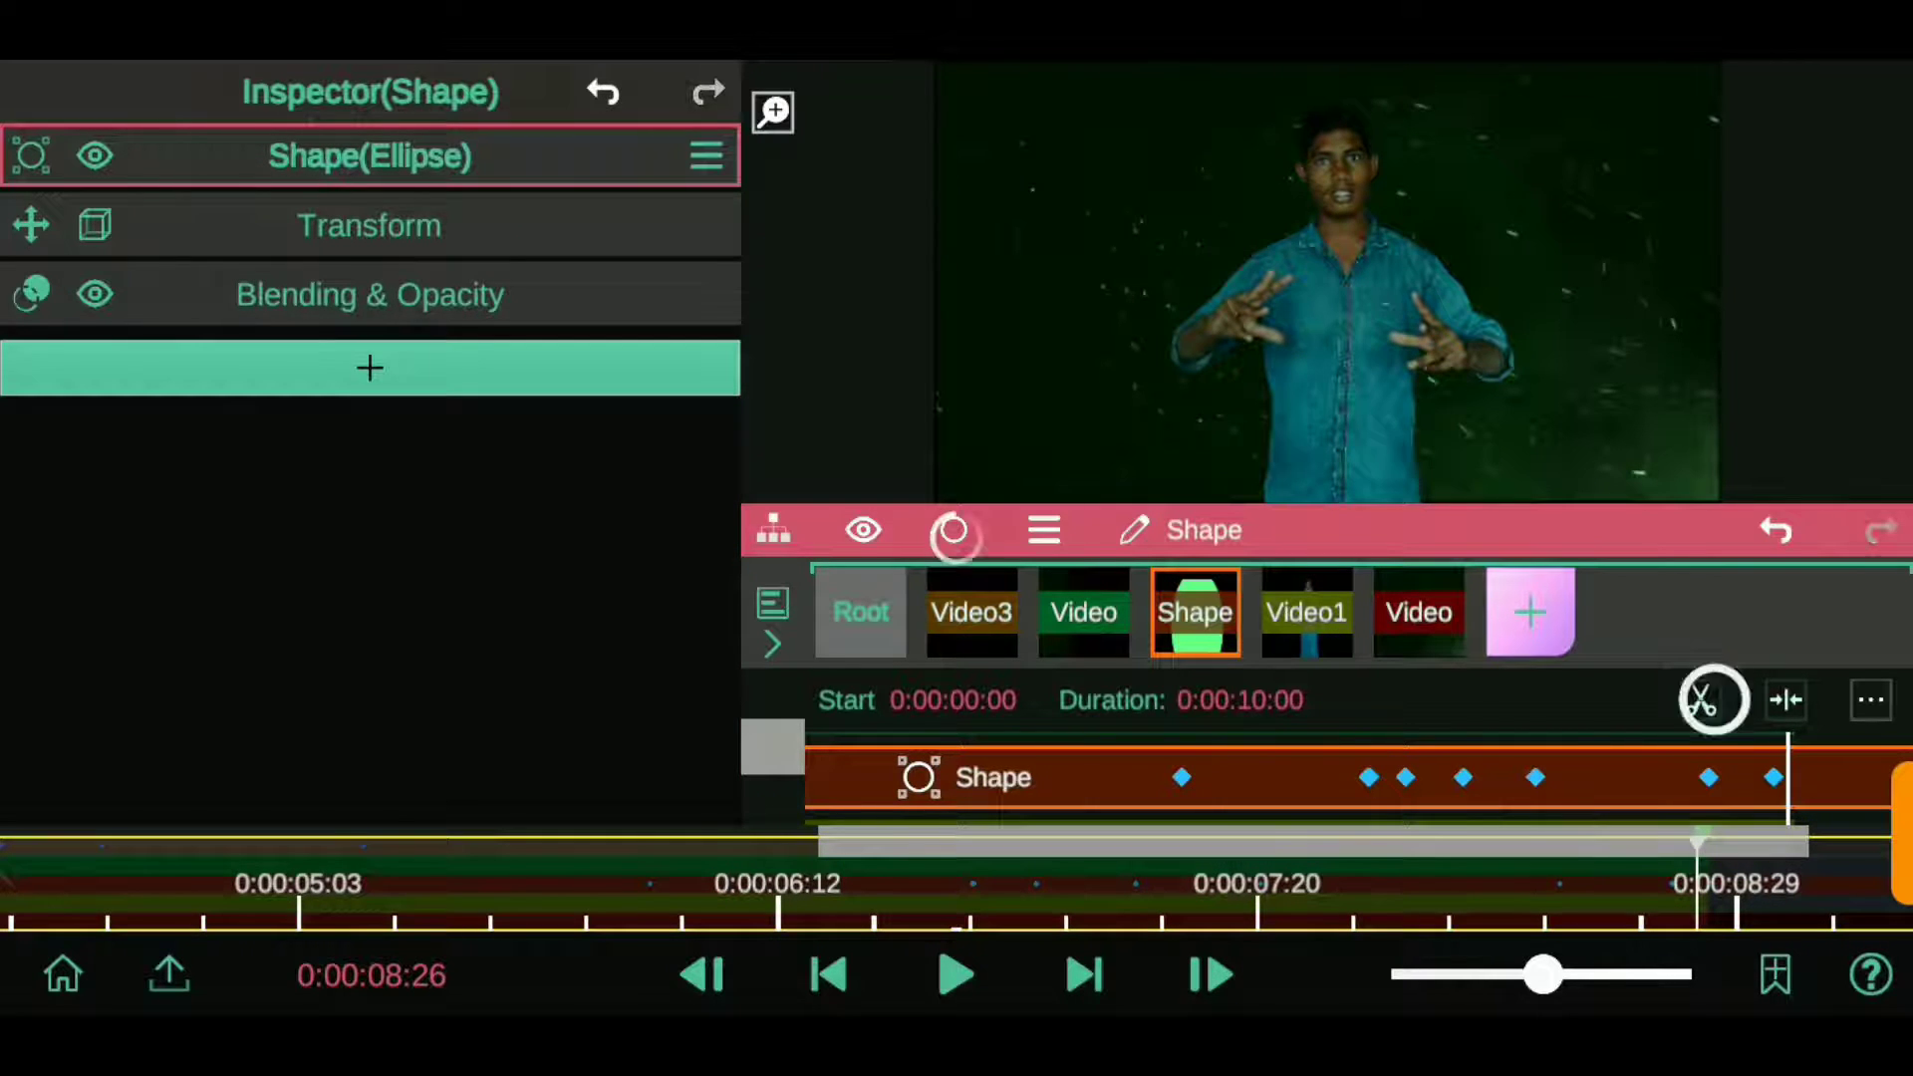
- Split the Shape clip at 0:00:08:26 and delete the part after it
click(1714, 697)
click(1864, 783)
click(1045, 529)
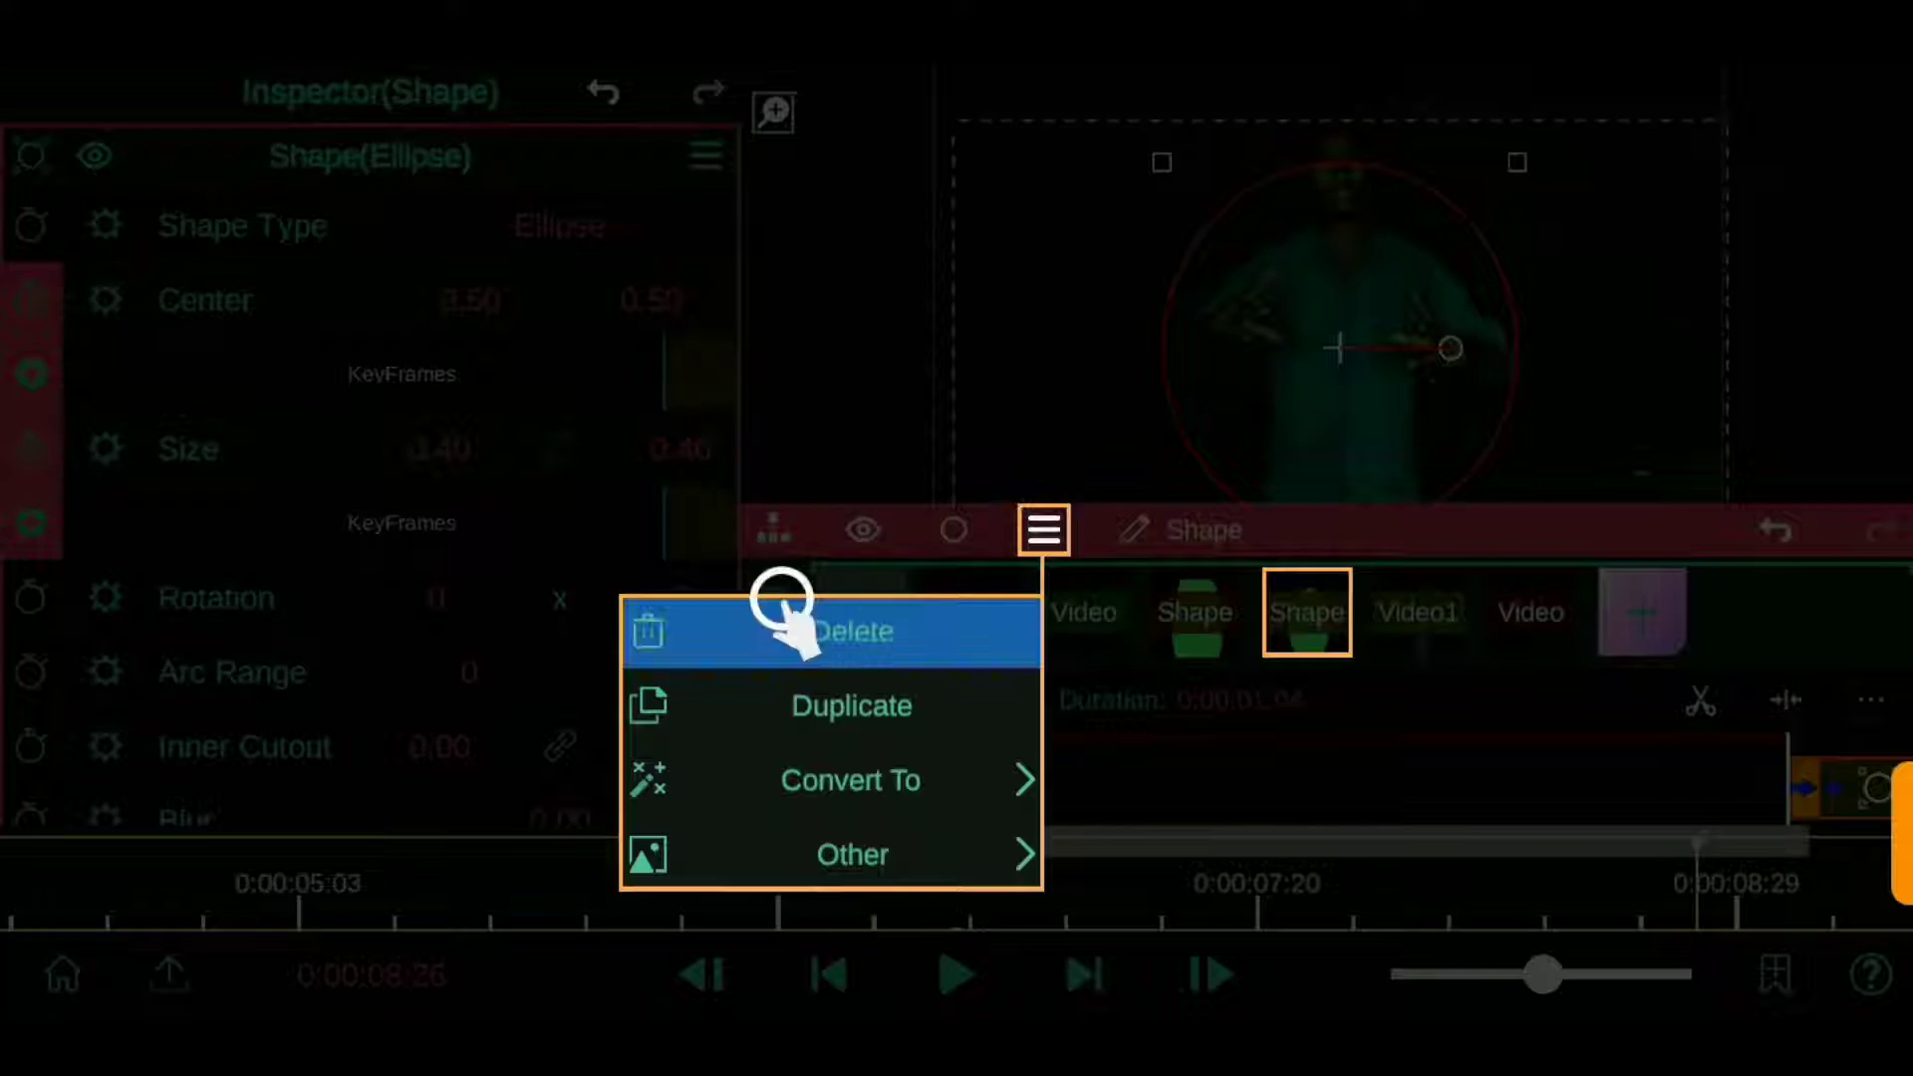
click(783, 601)
- Review the Basic Correction values on the Video1 layer
click(1307, 612)
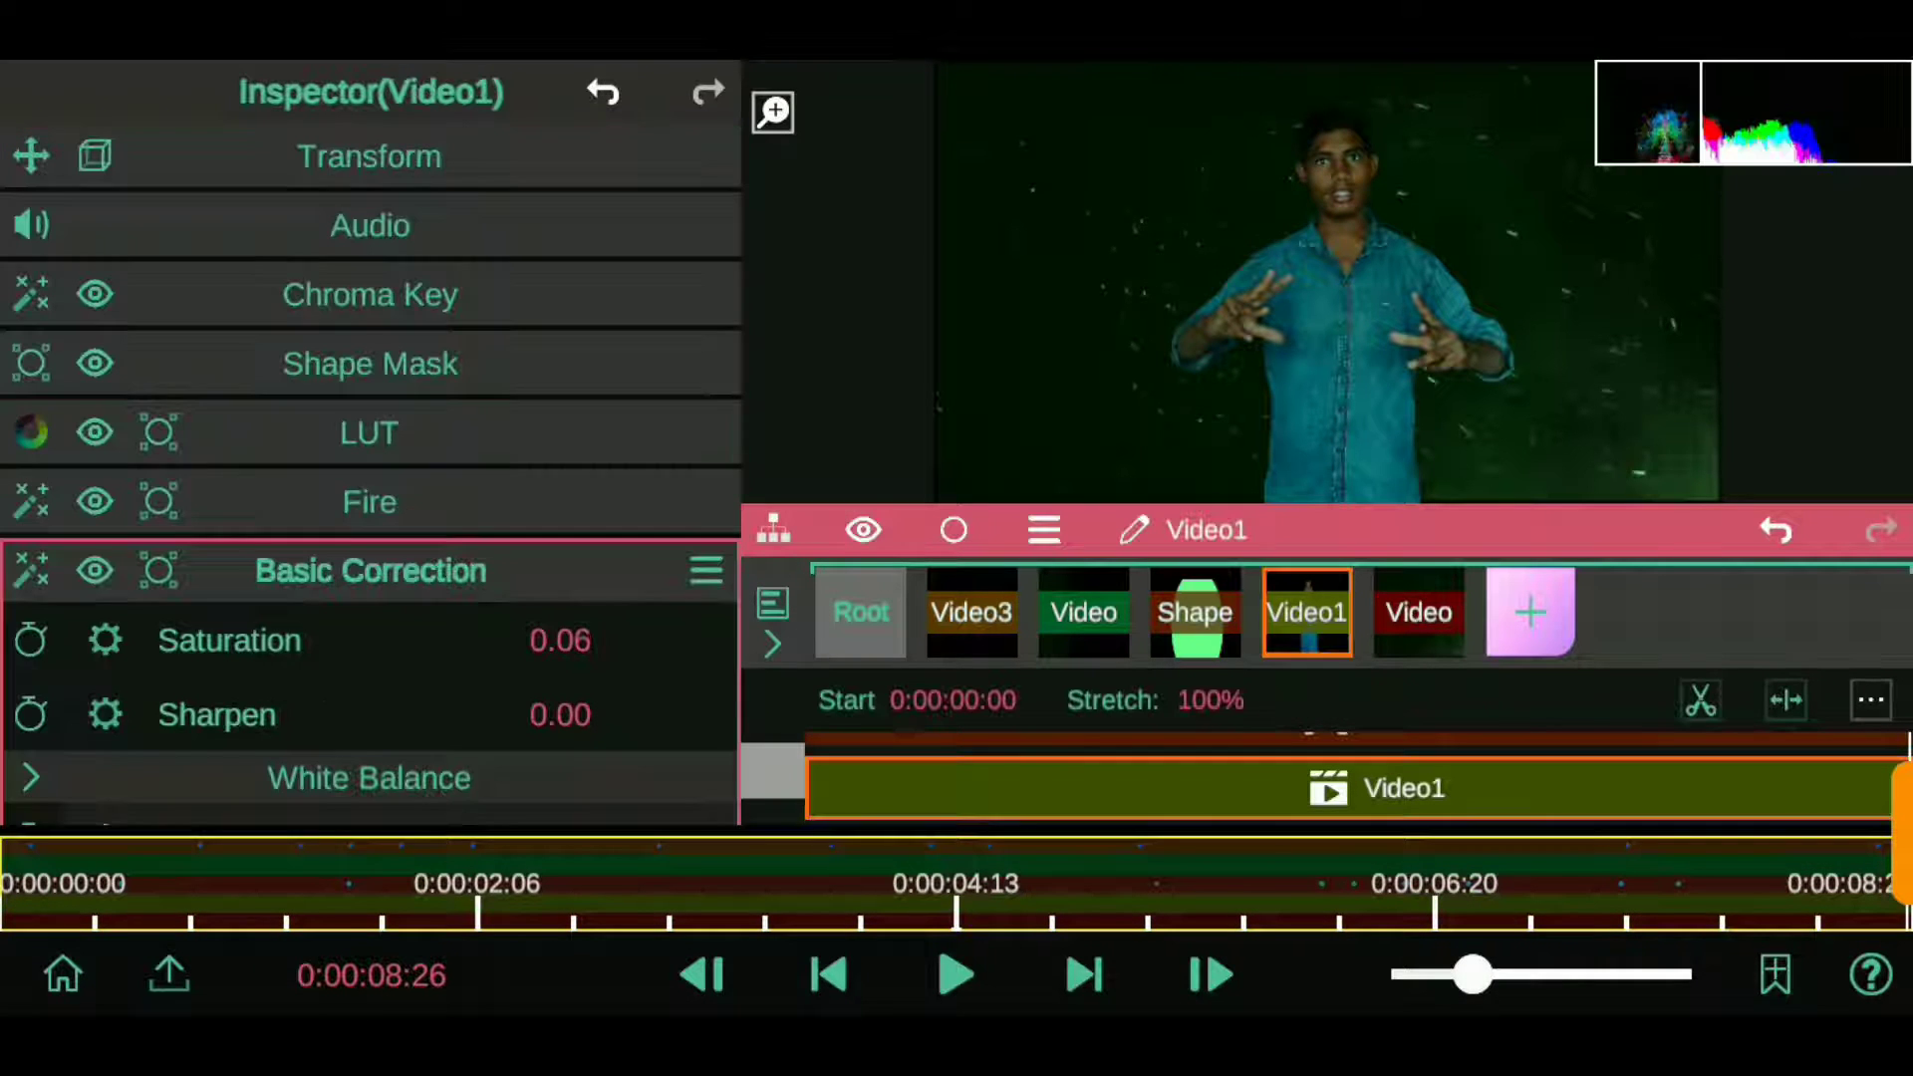
click(371, 570)
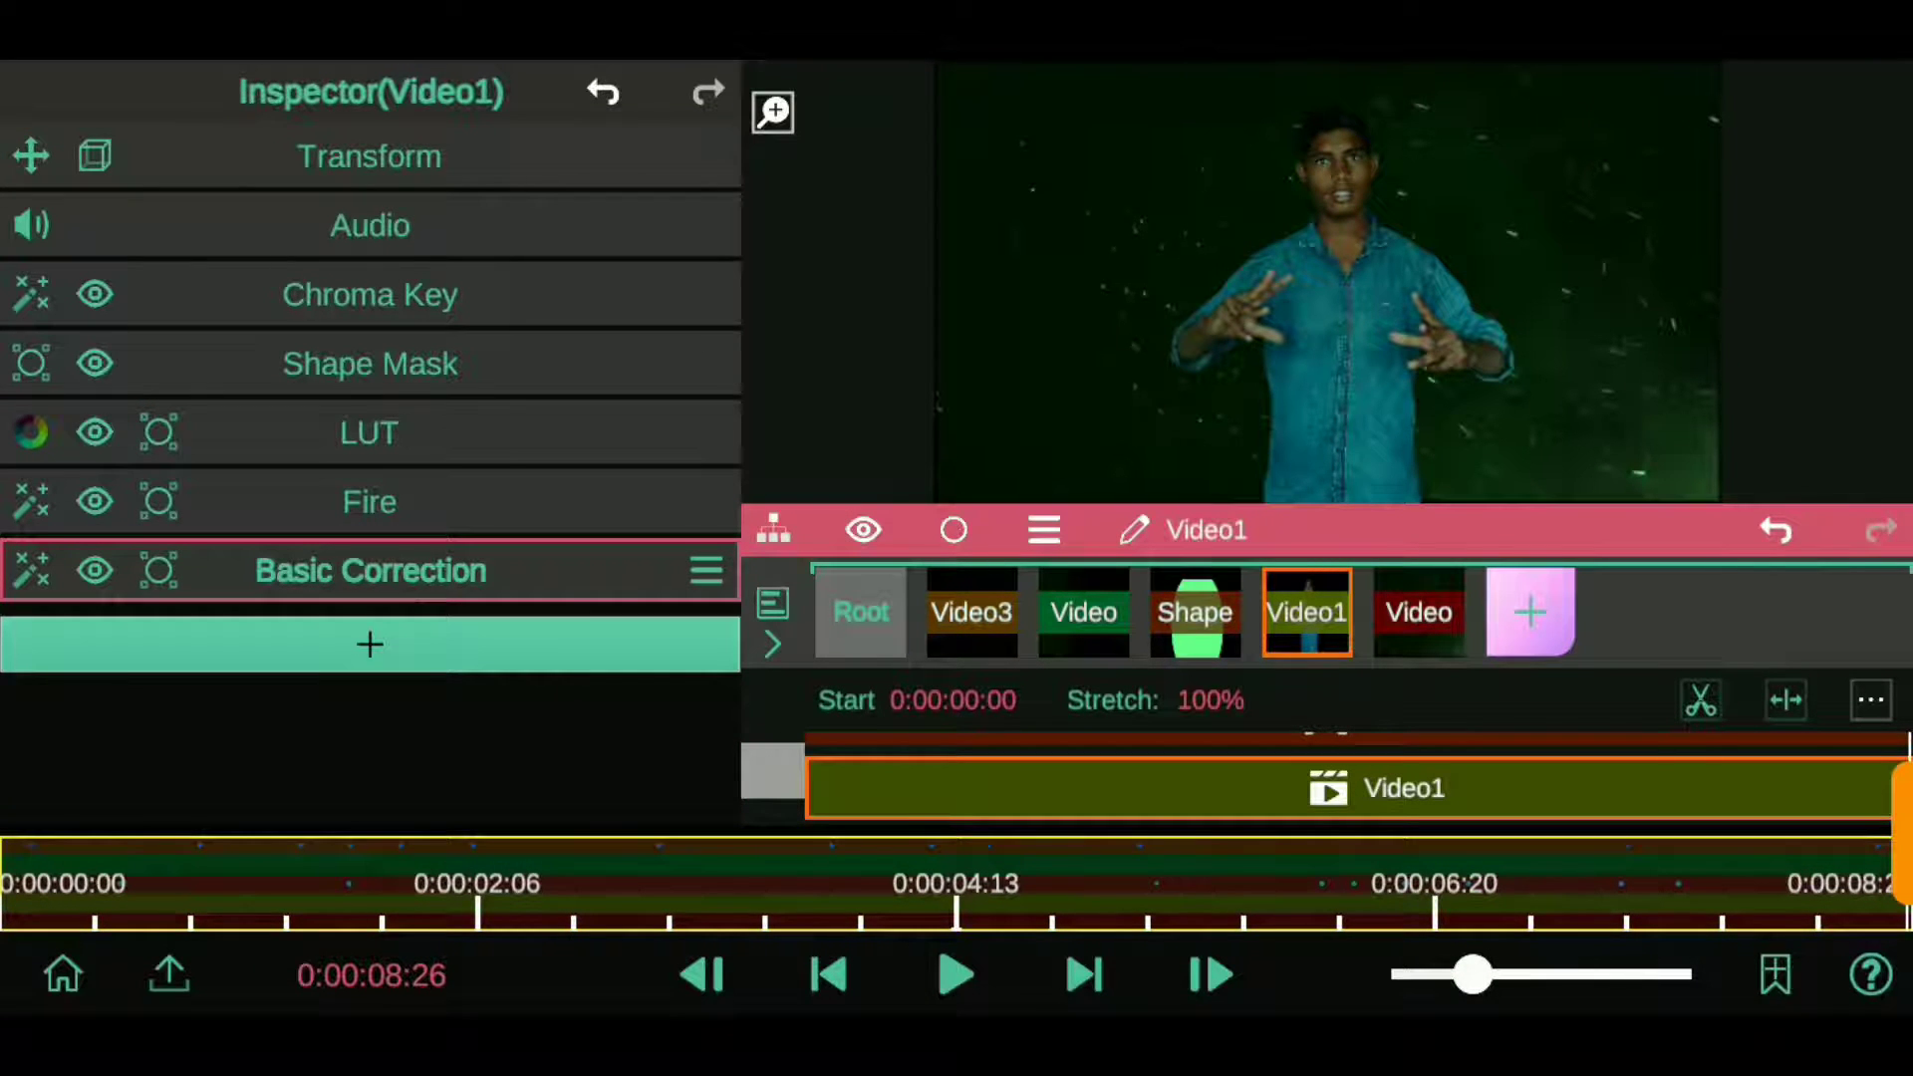
click(264, 558)
drag(149, 492, 81, 384)
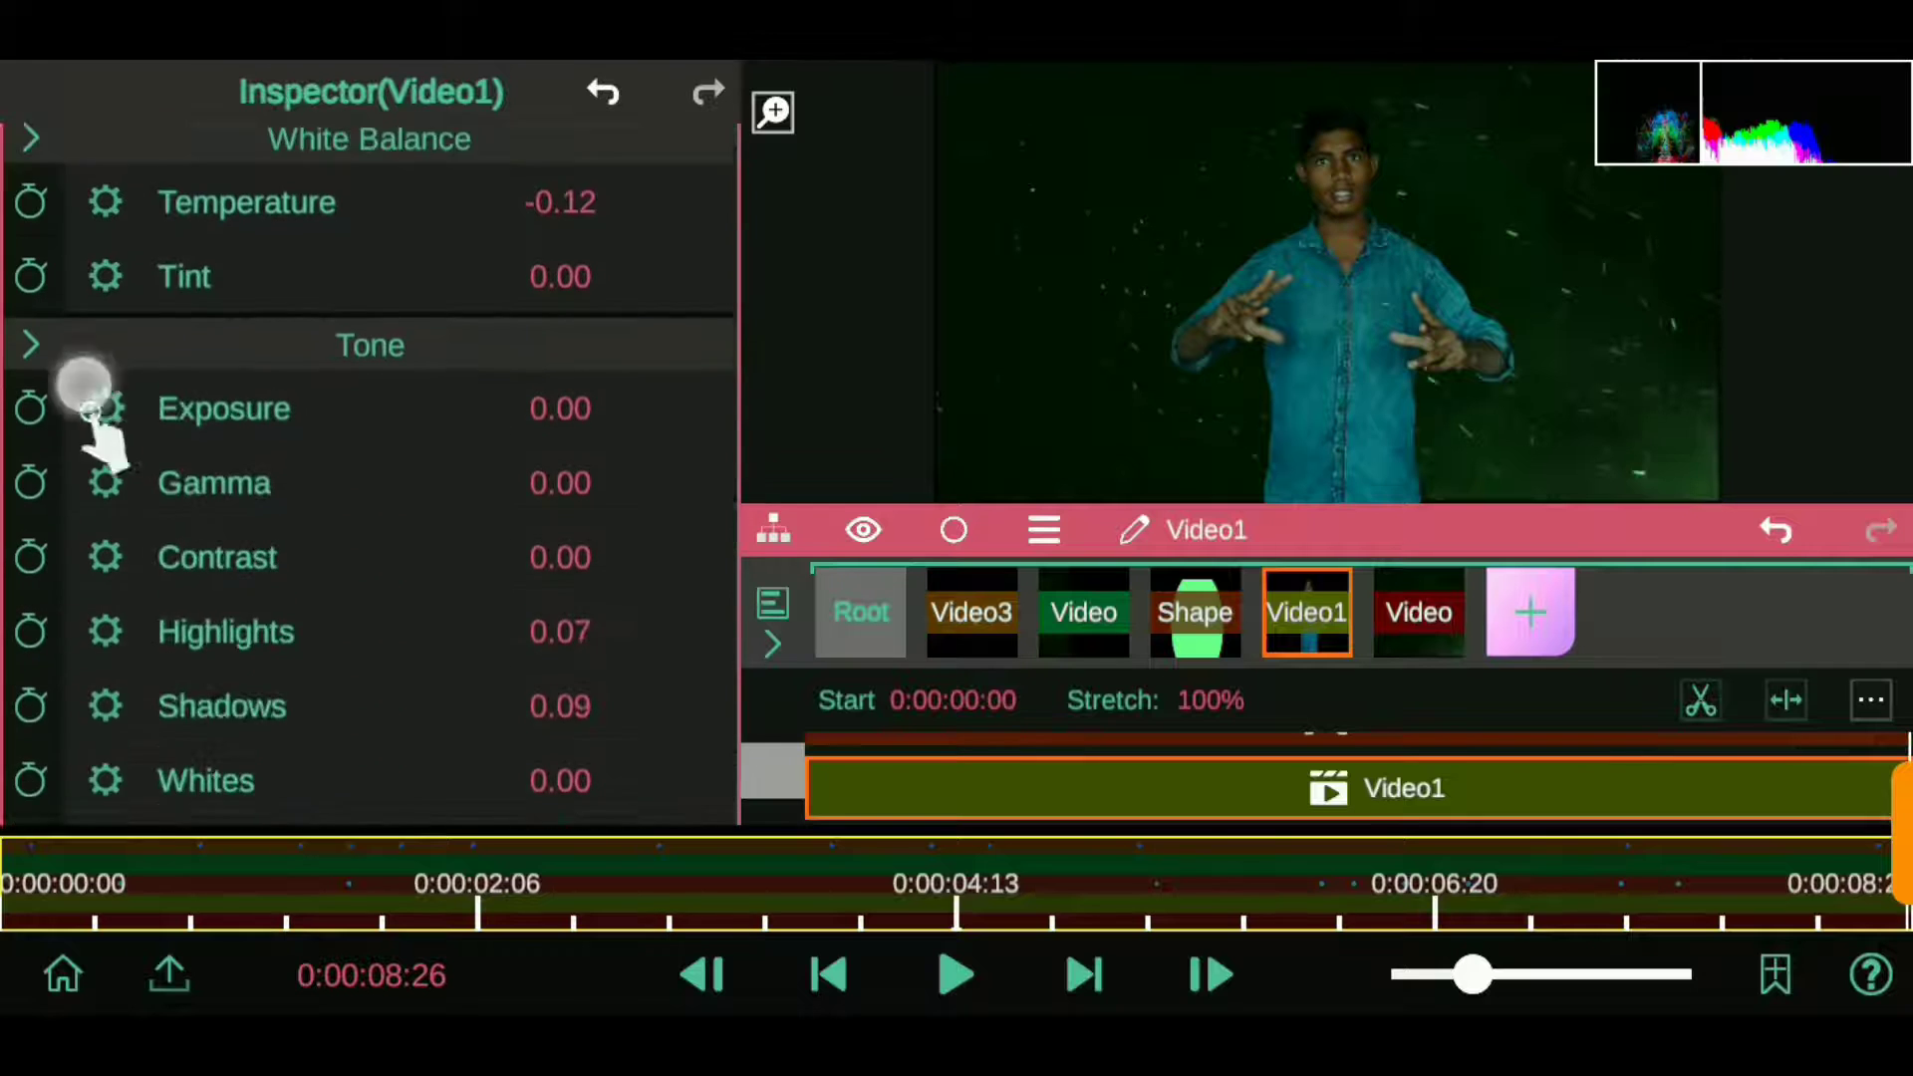
click(258, 329)
- Pick a colour for Video1's Fire effect, make it visible, then return to Shape
click(370, 500)
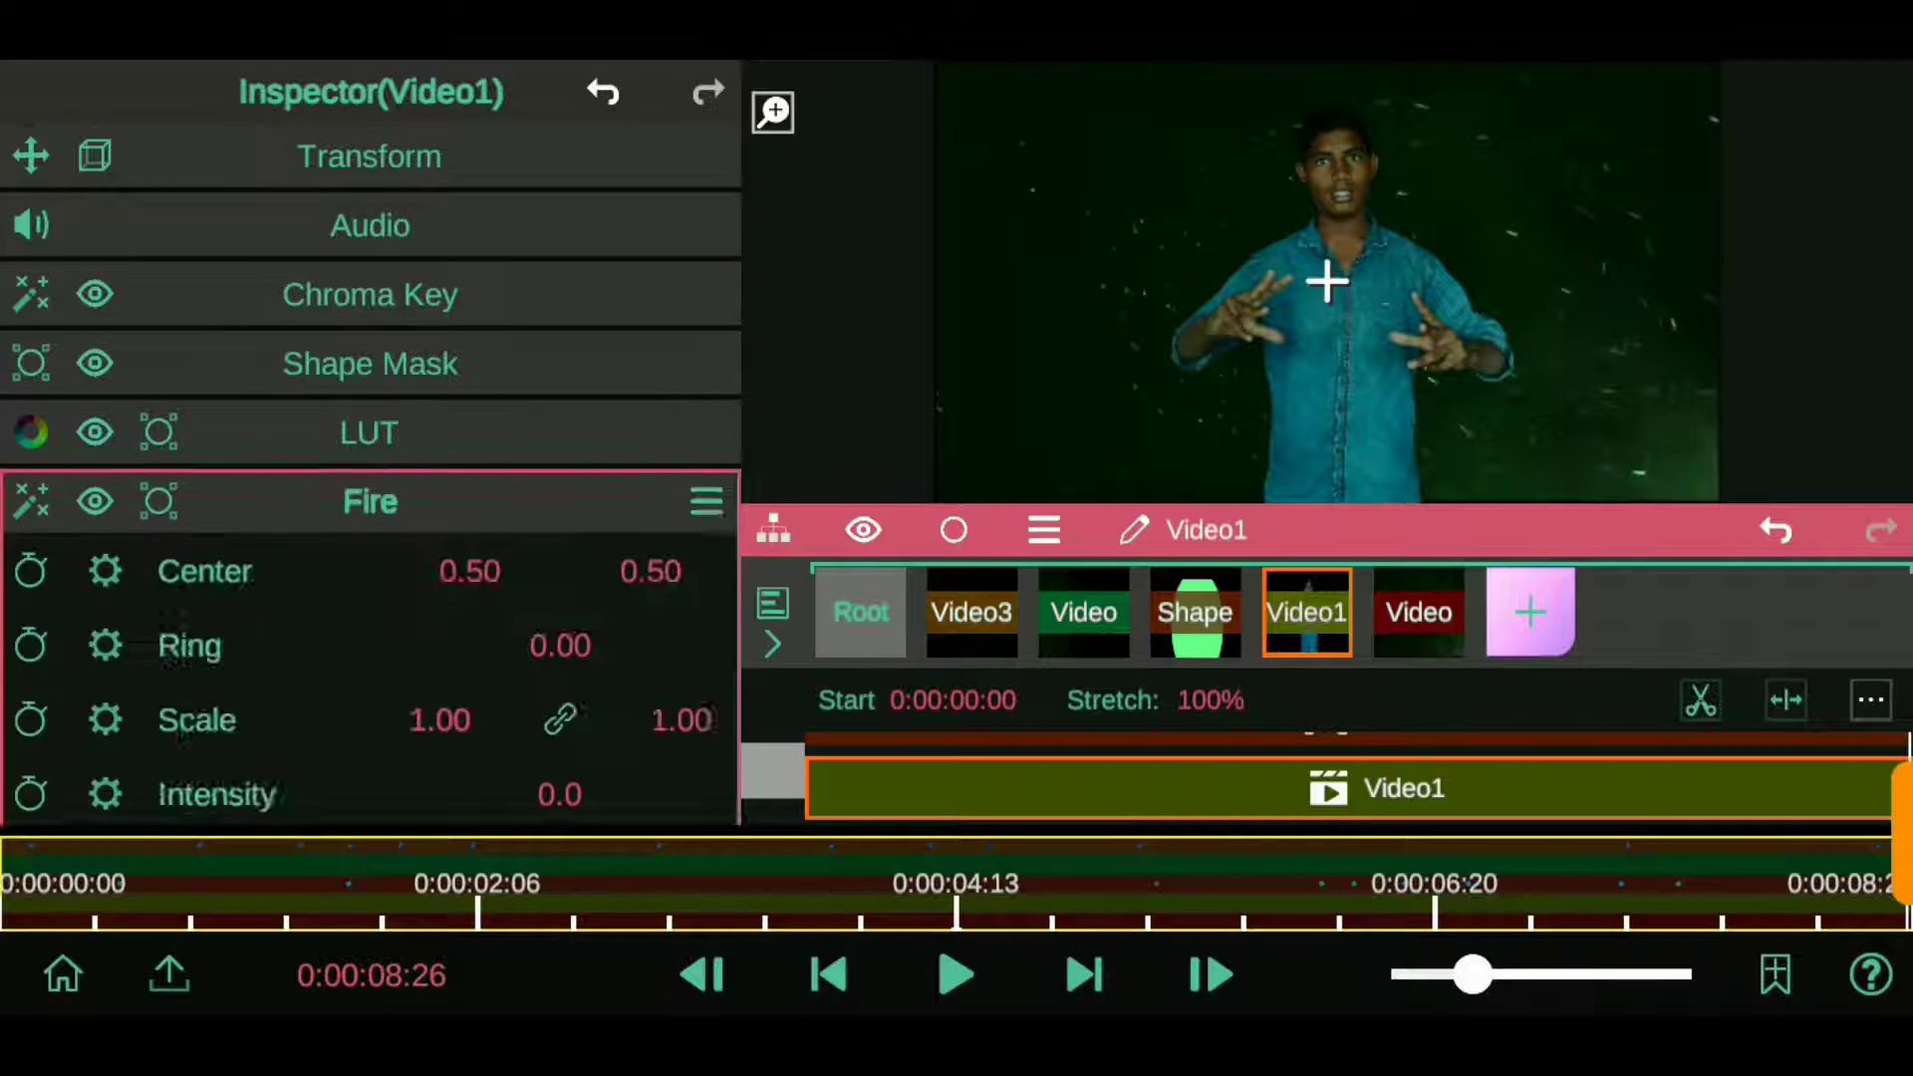
drag(371, 758, 371, 305)
click(551, 420)
click(38, 419)
click(162, 248)
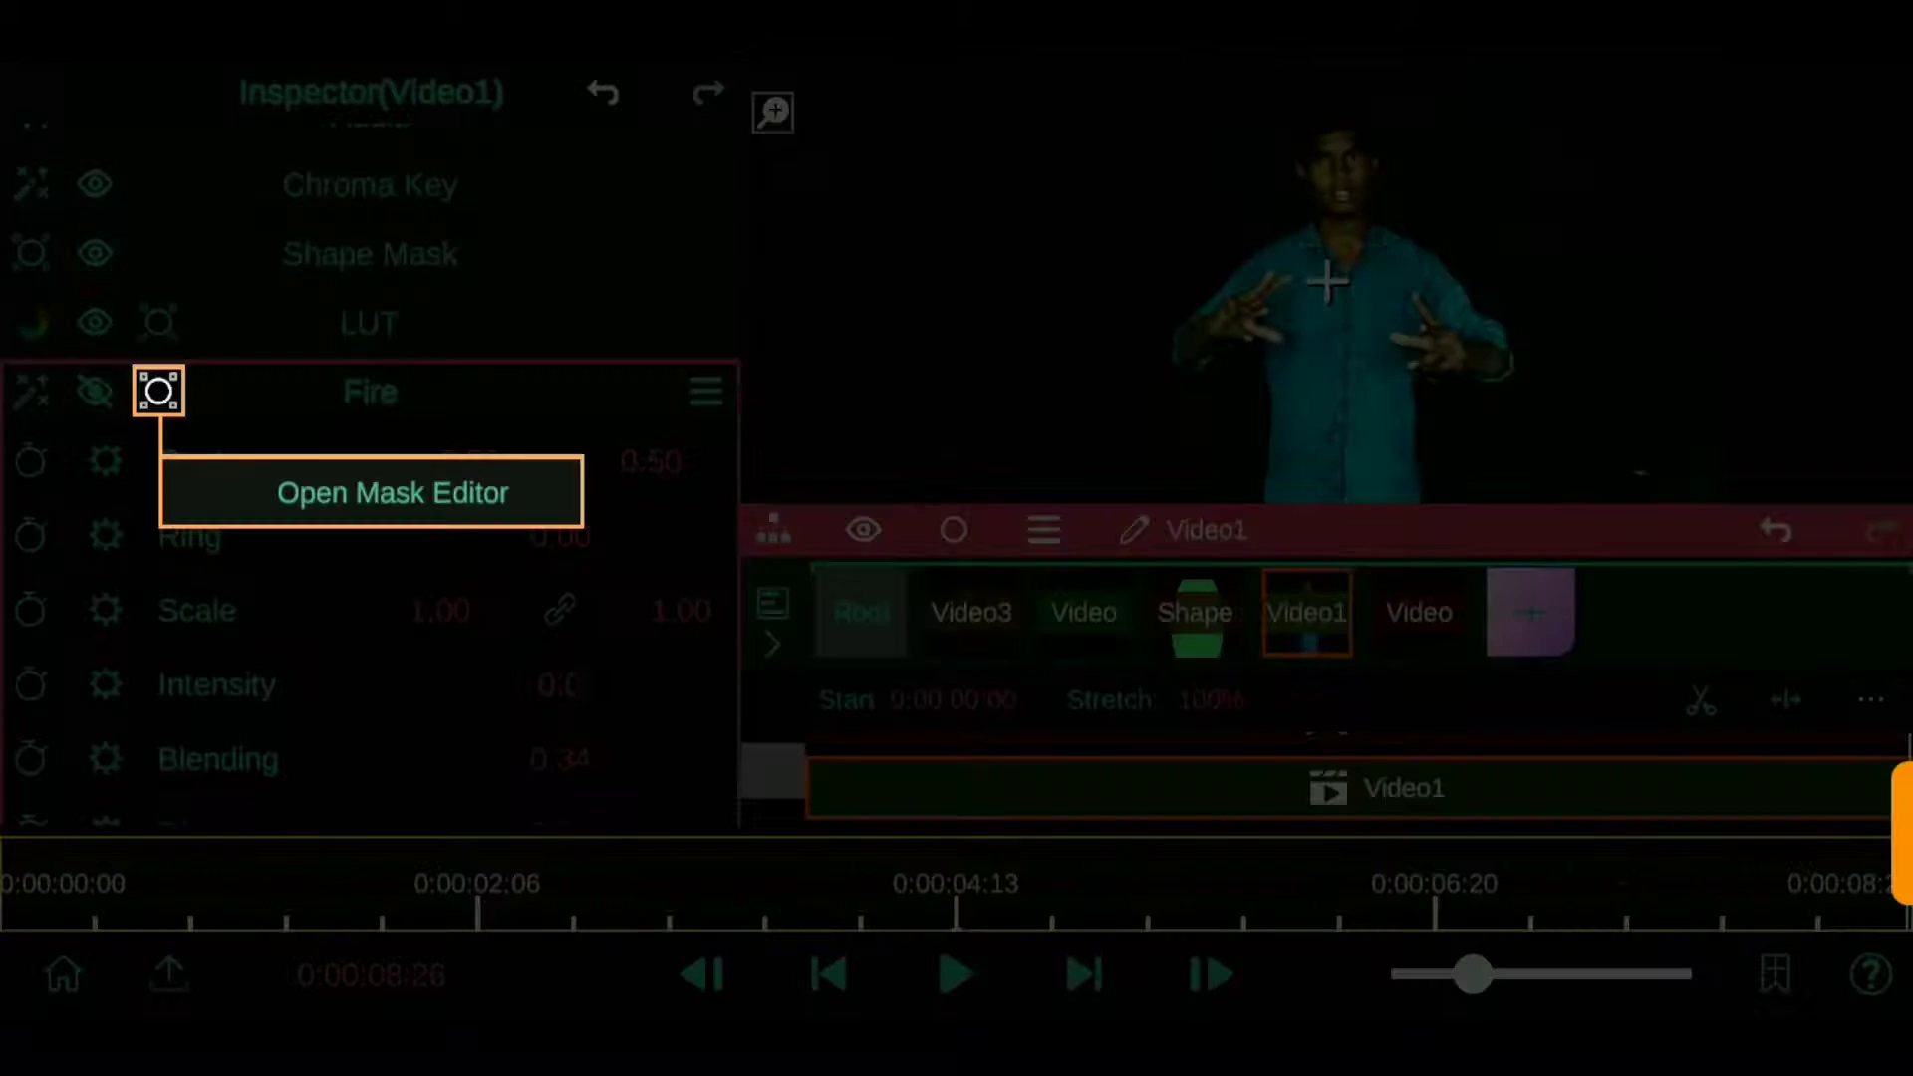
click(95, 391)
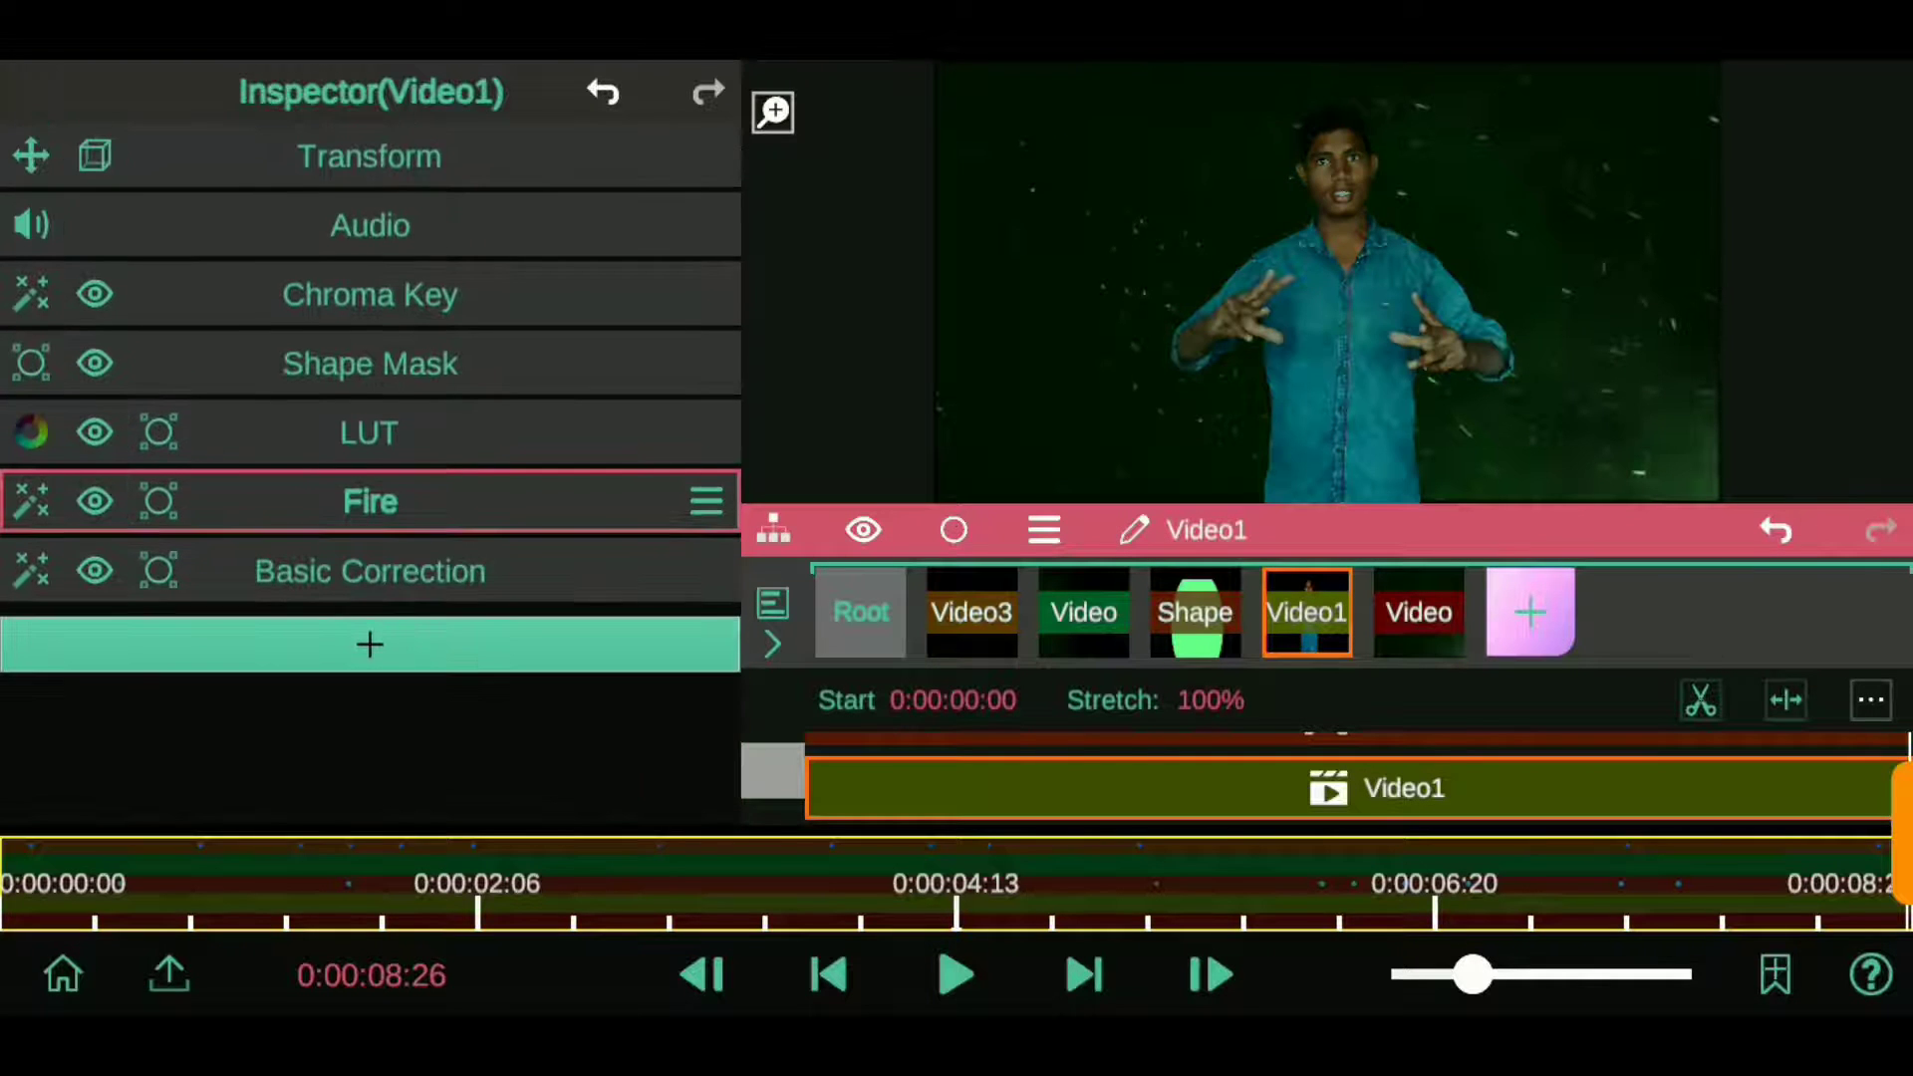
click(1196, 618)
click(218, 150)
- Add a Turbulent Distortion to the Shape with Type Polar and adjusted horizontal scale
click(370, 149)
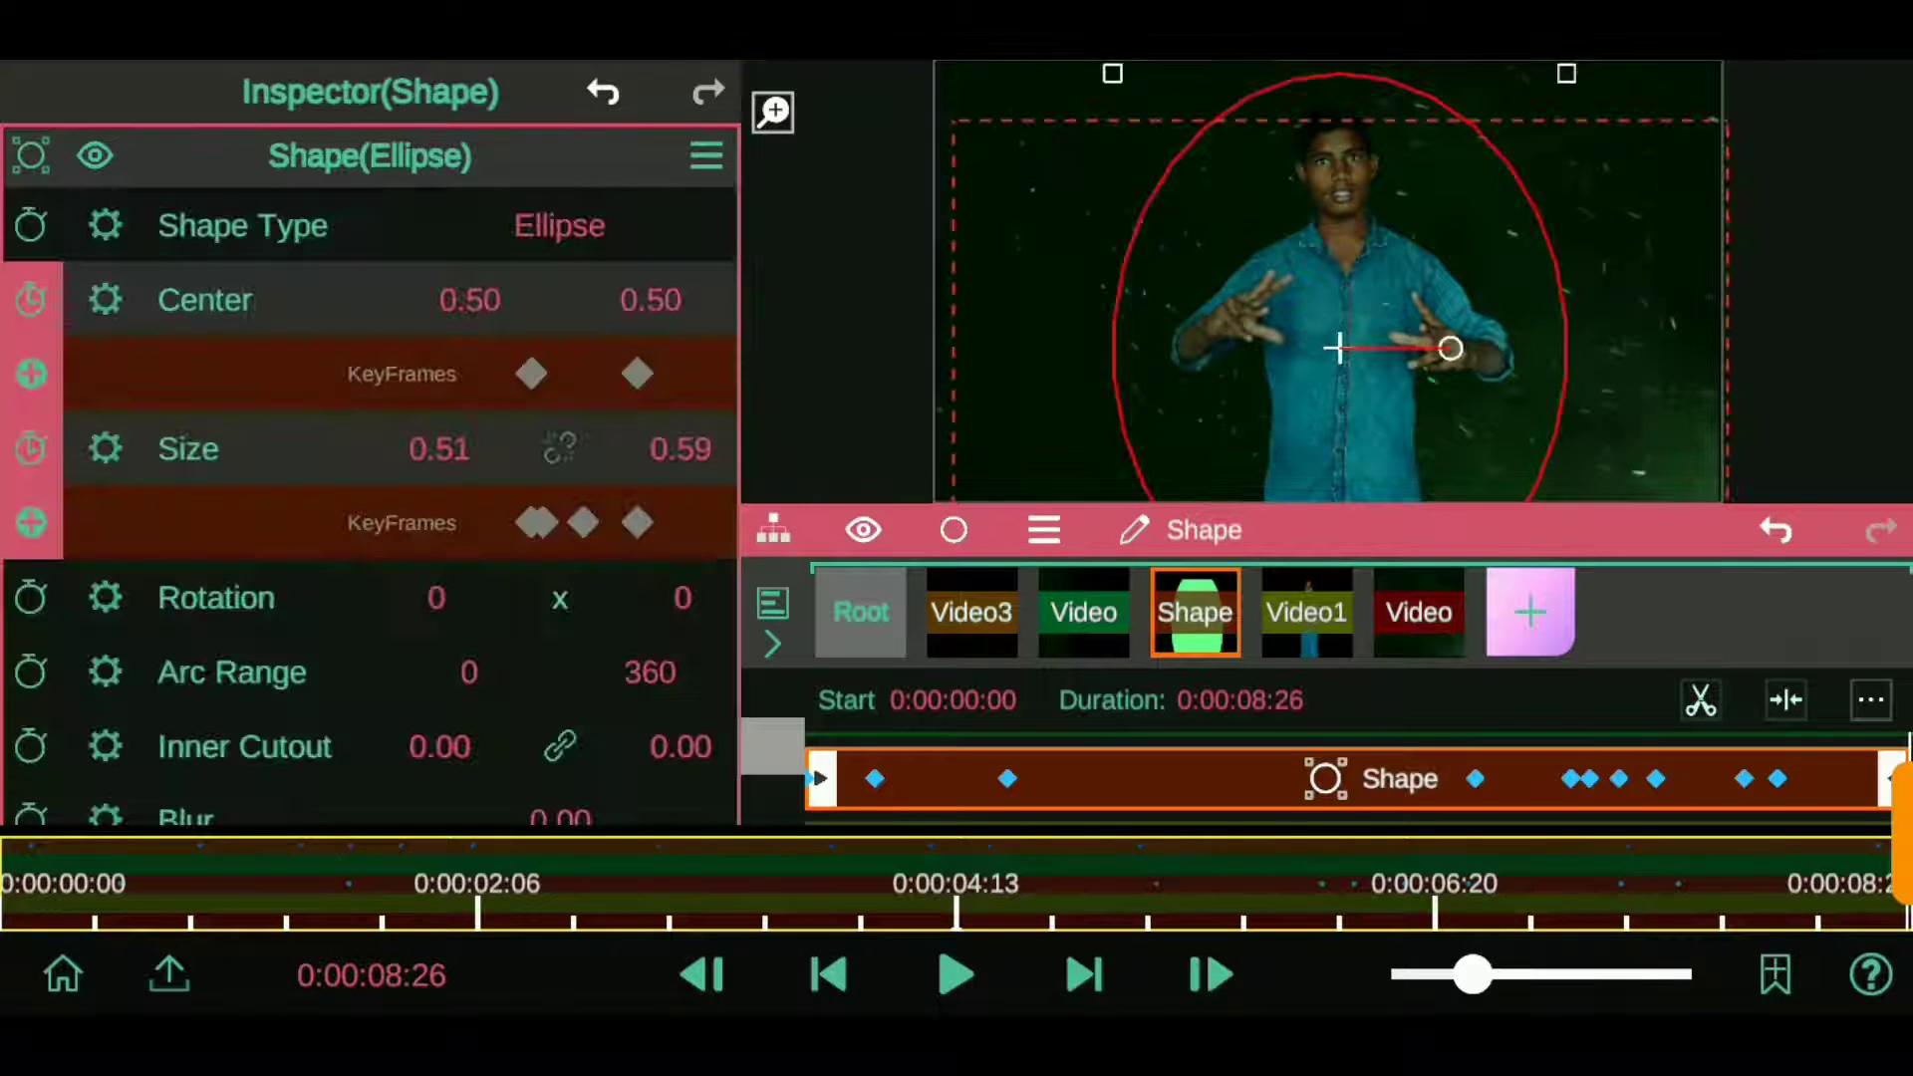
click(371, 150)
click(371, 367)
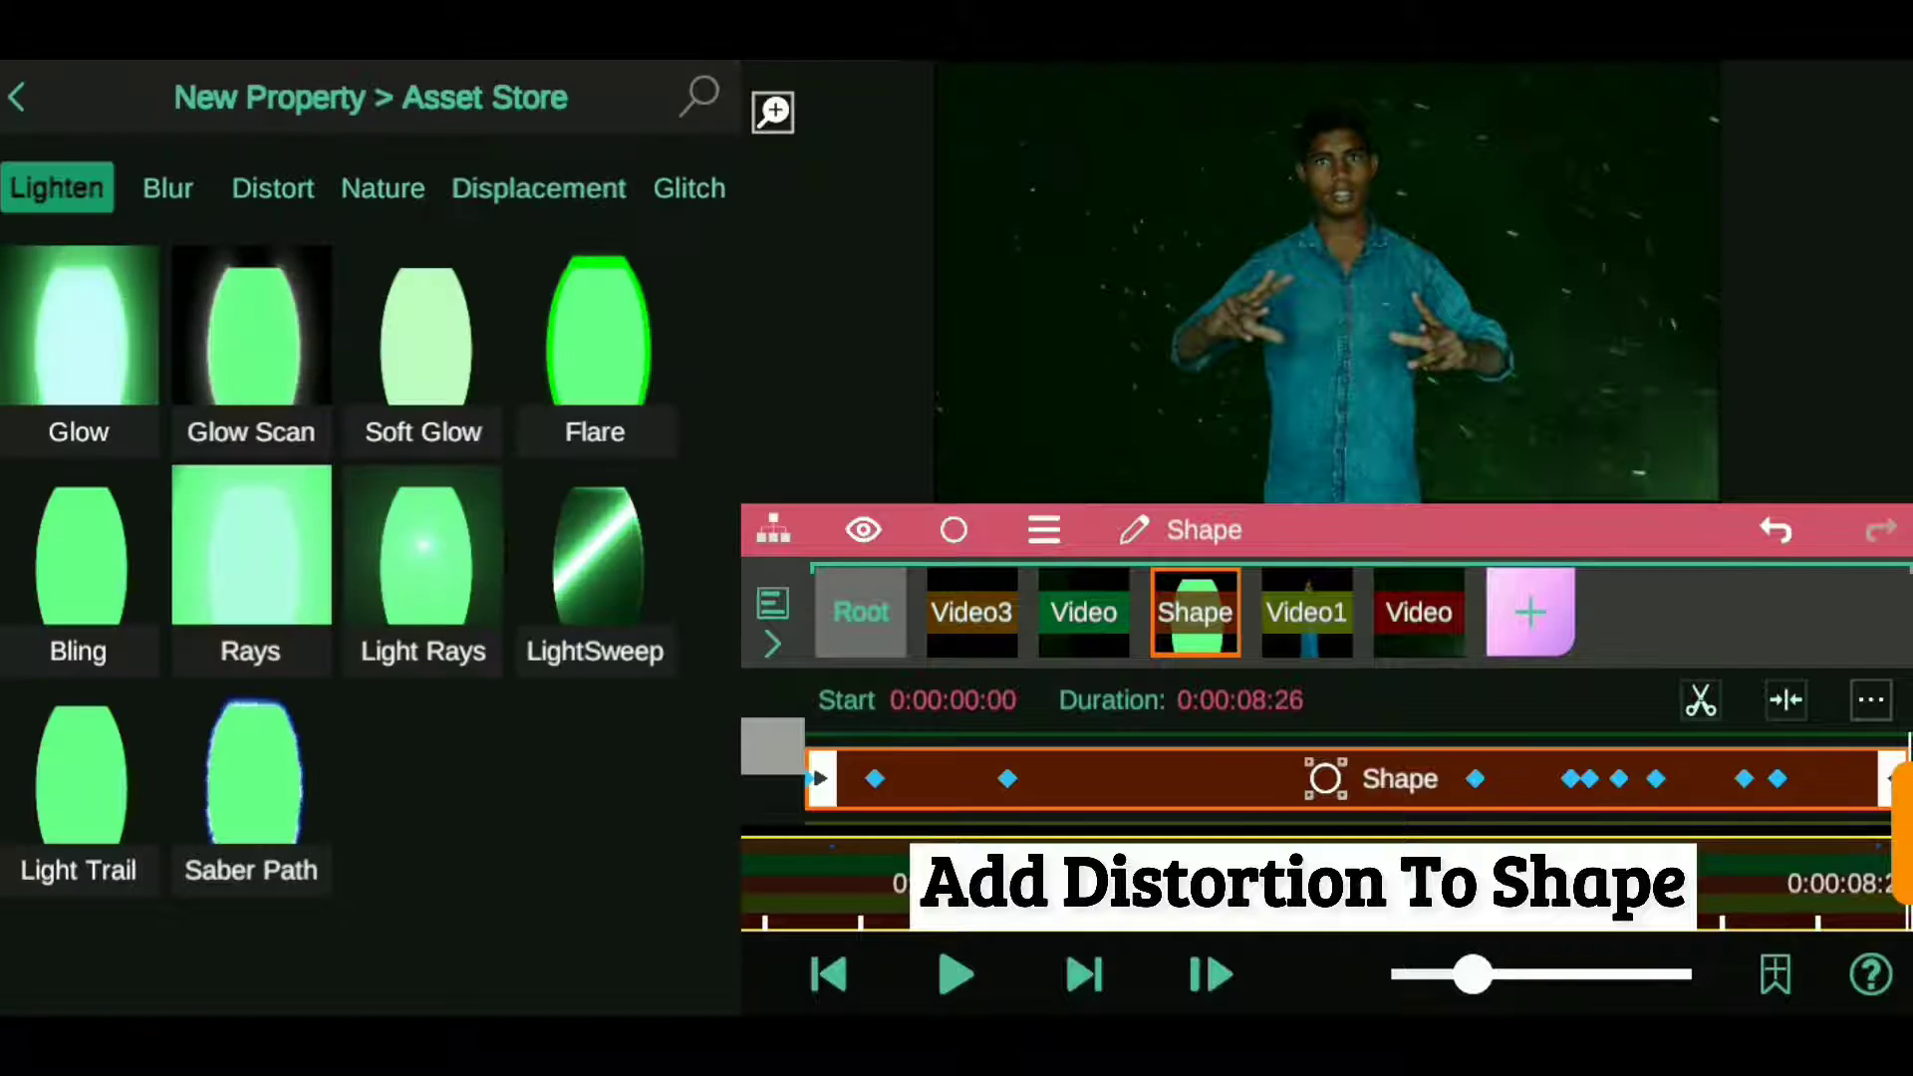
click(258, 189)
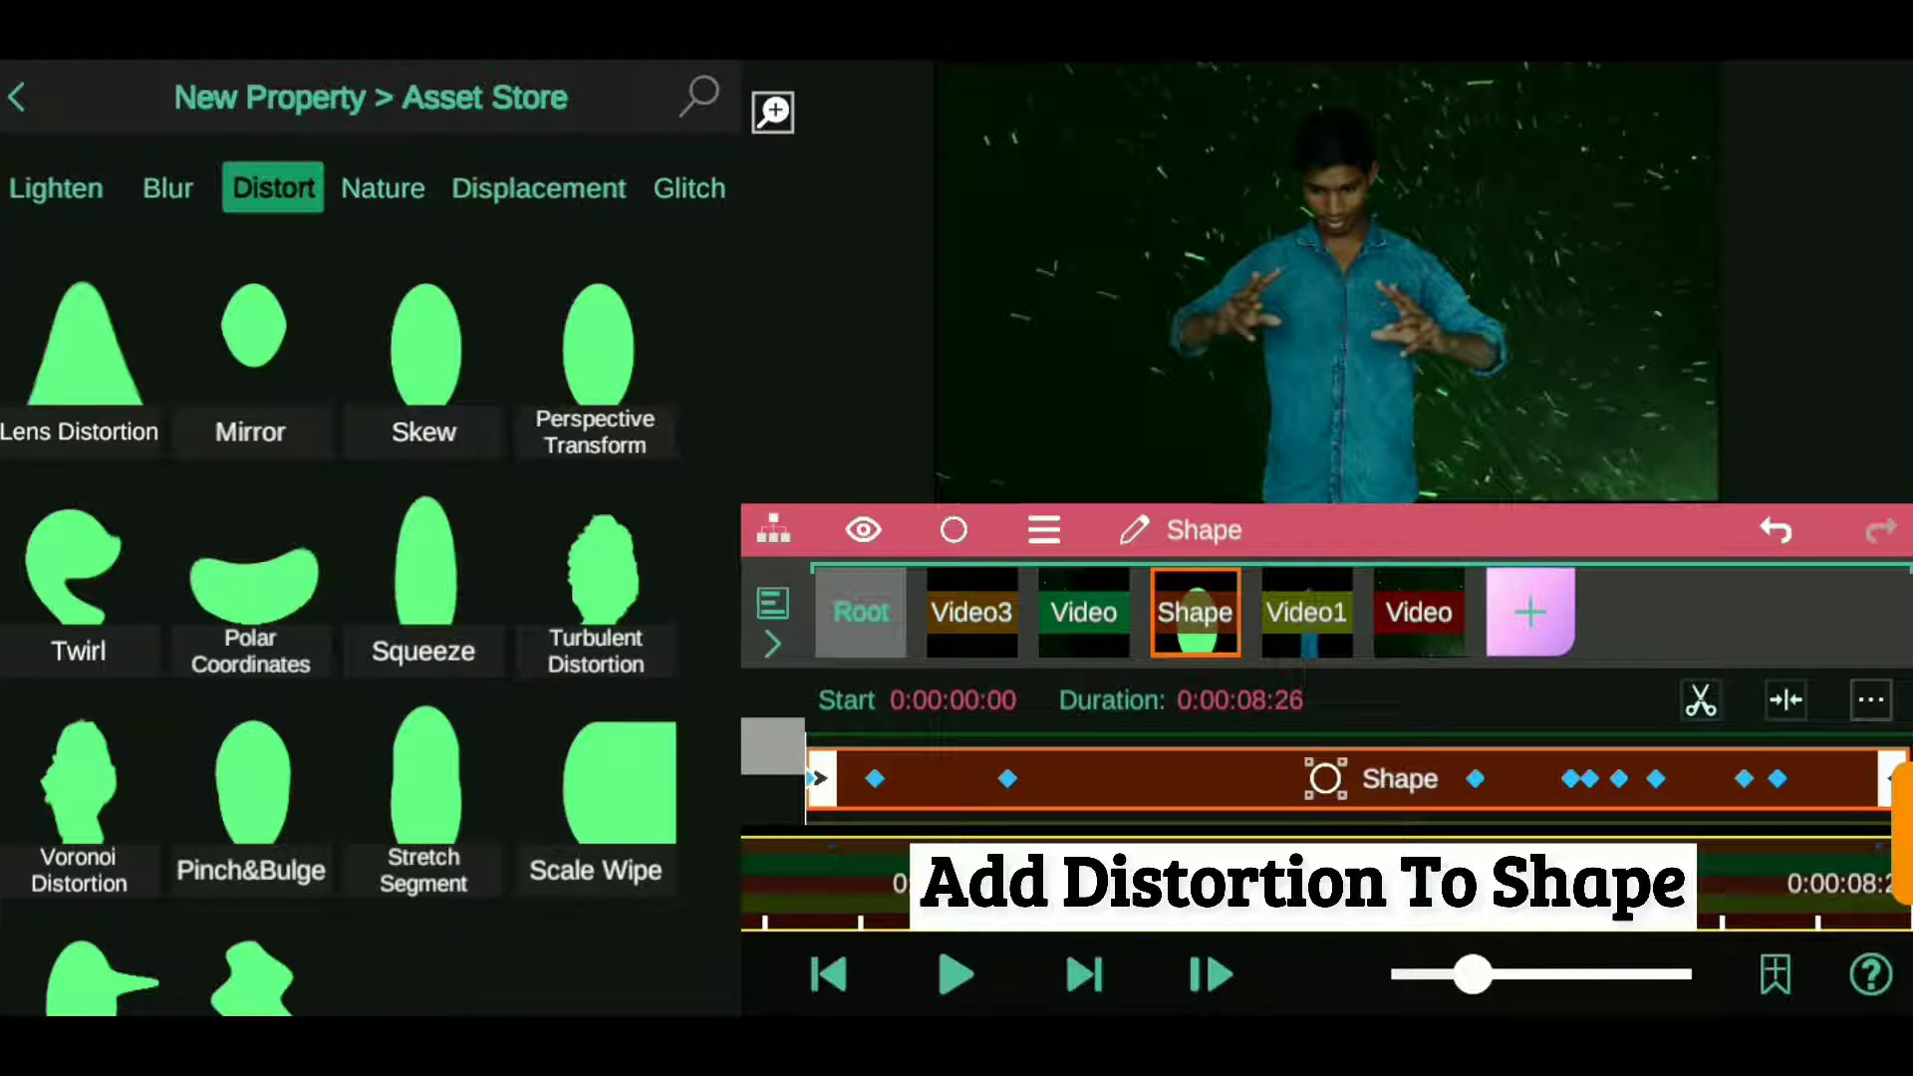
click(596, 563)
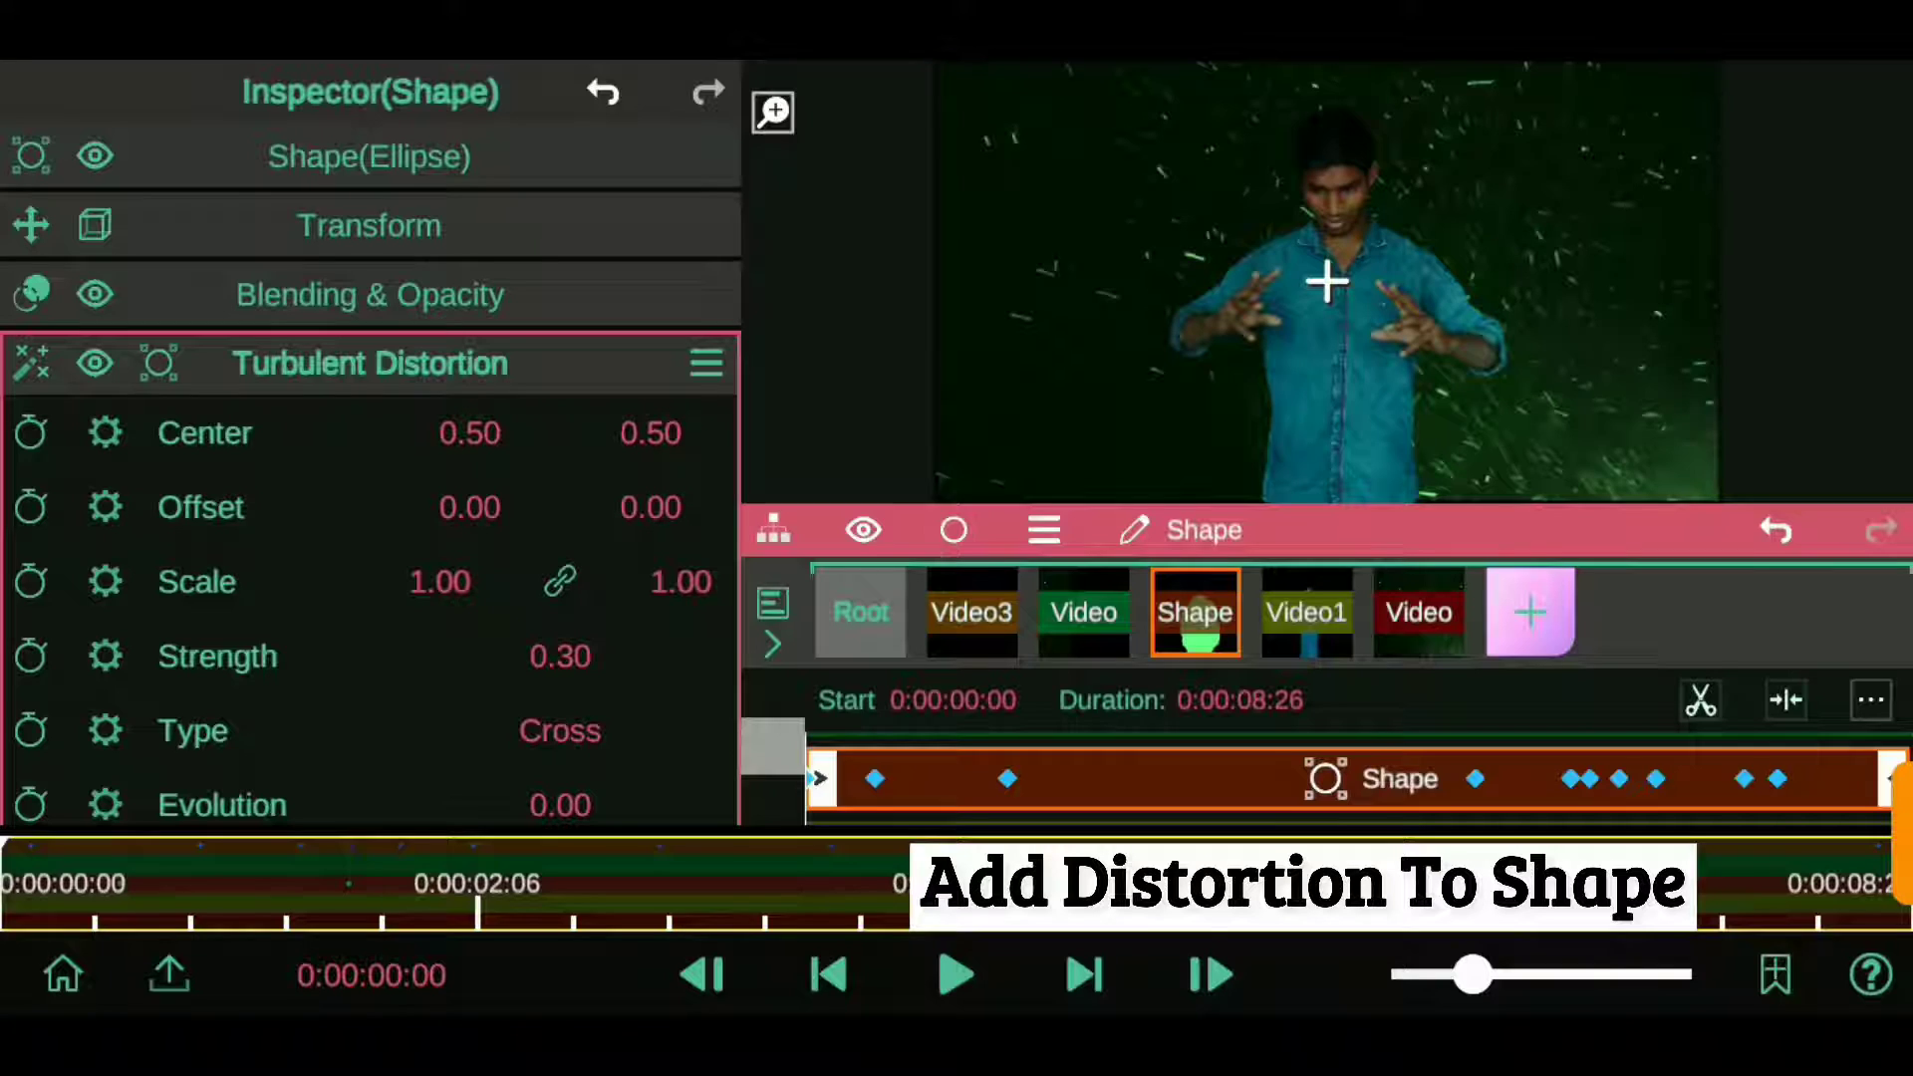
click(190, 731)
click(141, 408)
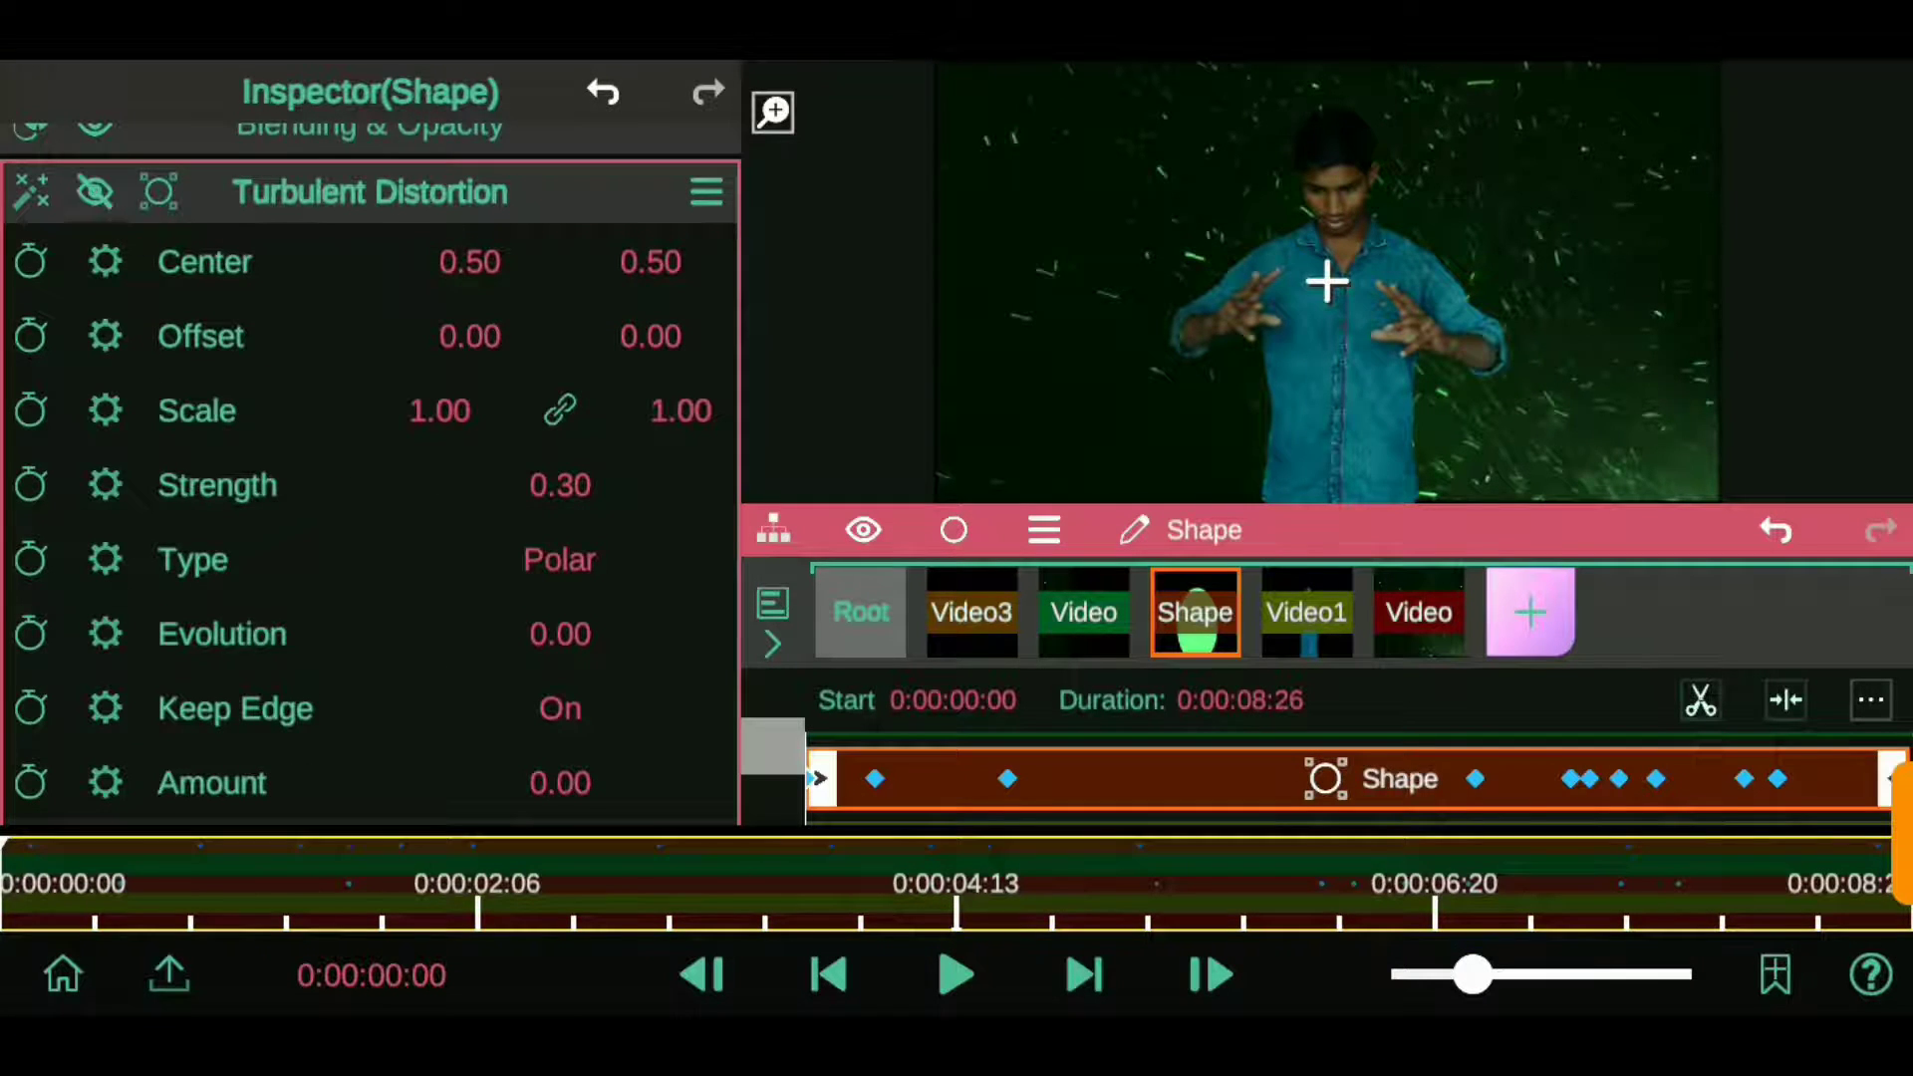
drag(556, 397, 518, 469)
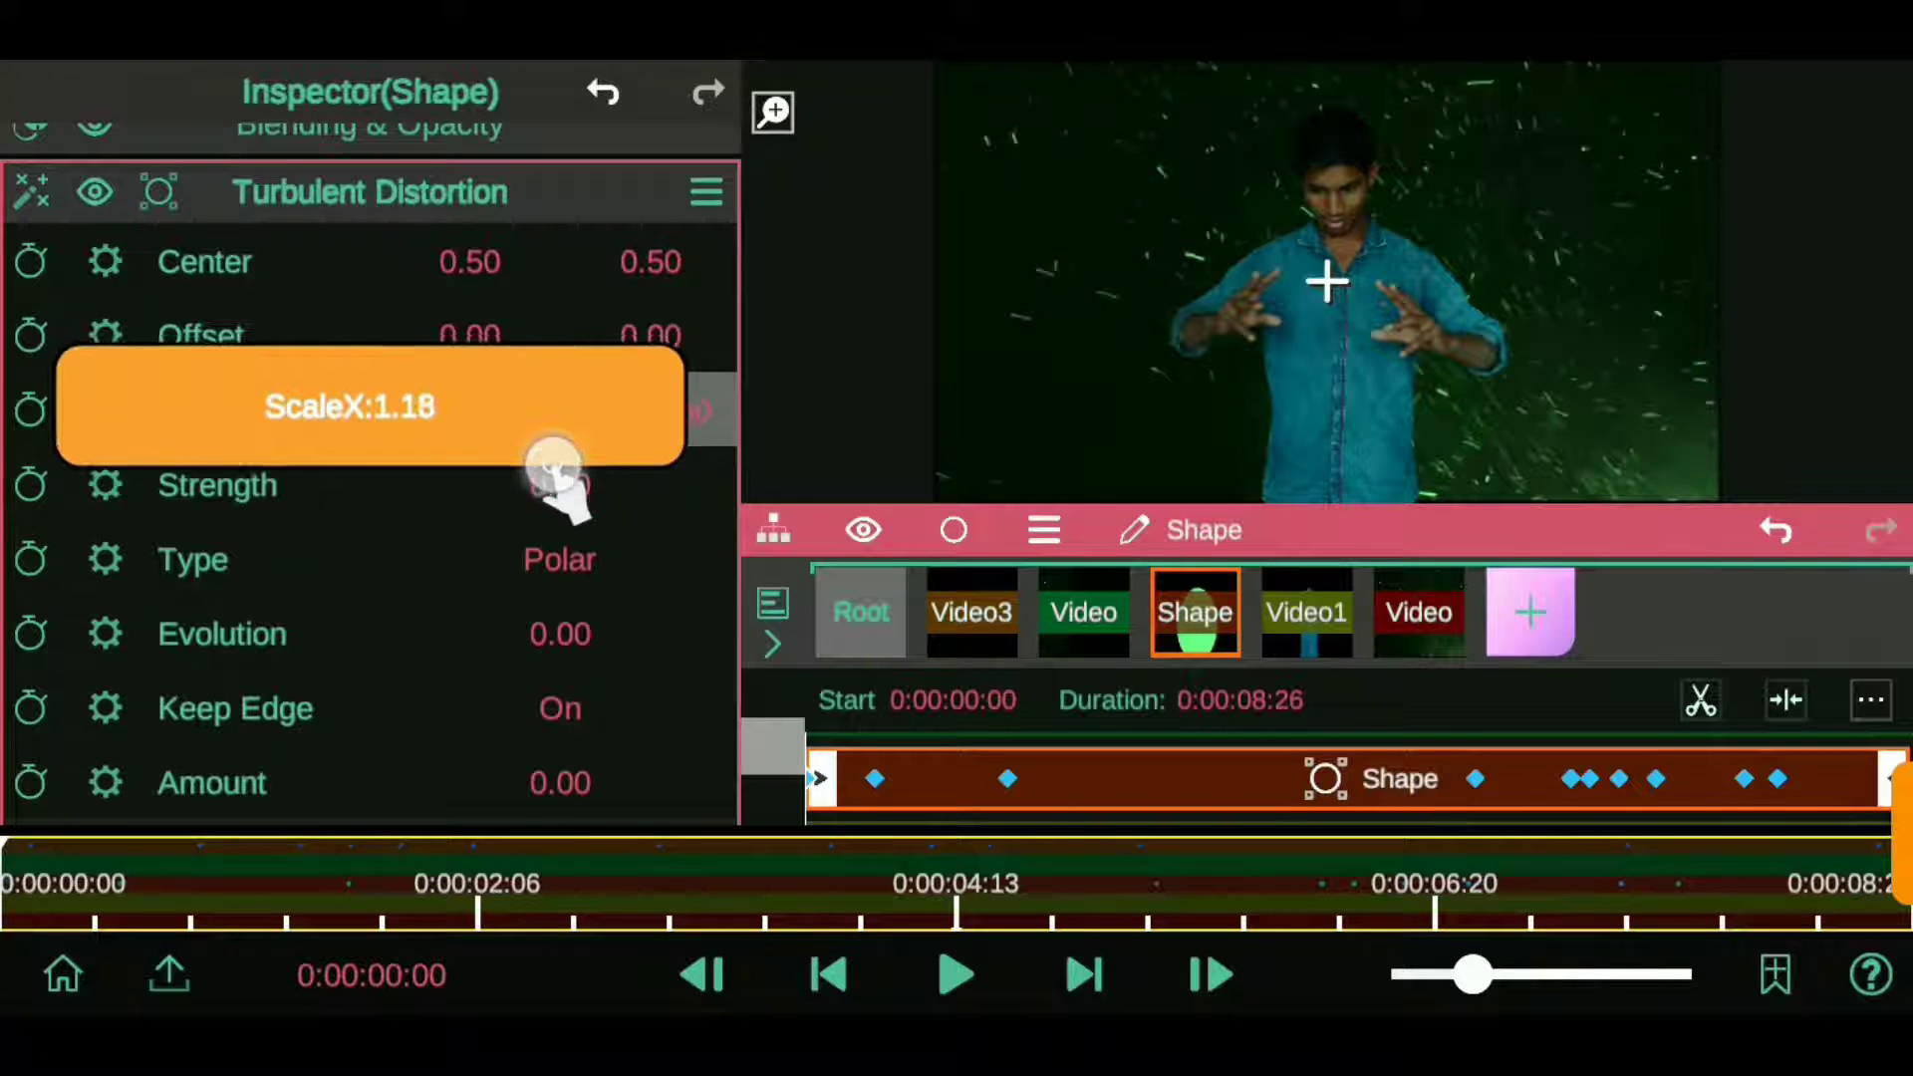
- Enlarge the ellipse's starting size to Size X 0.53, Y 0.45
click(368, 156)
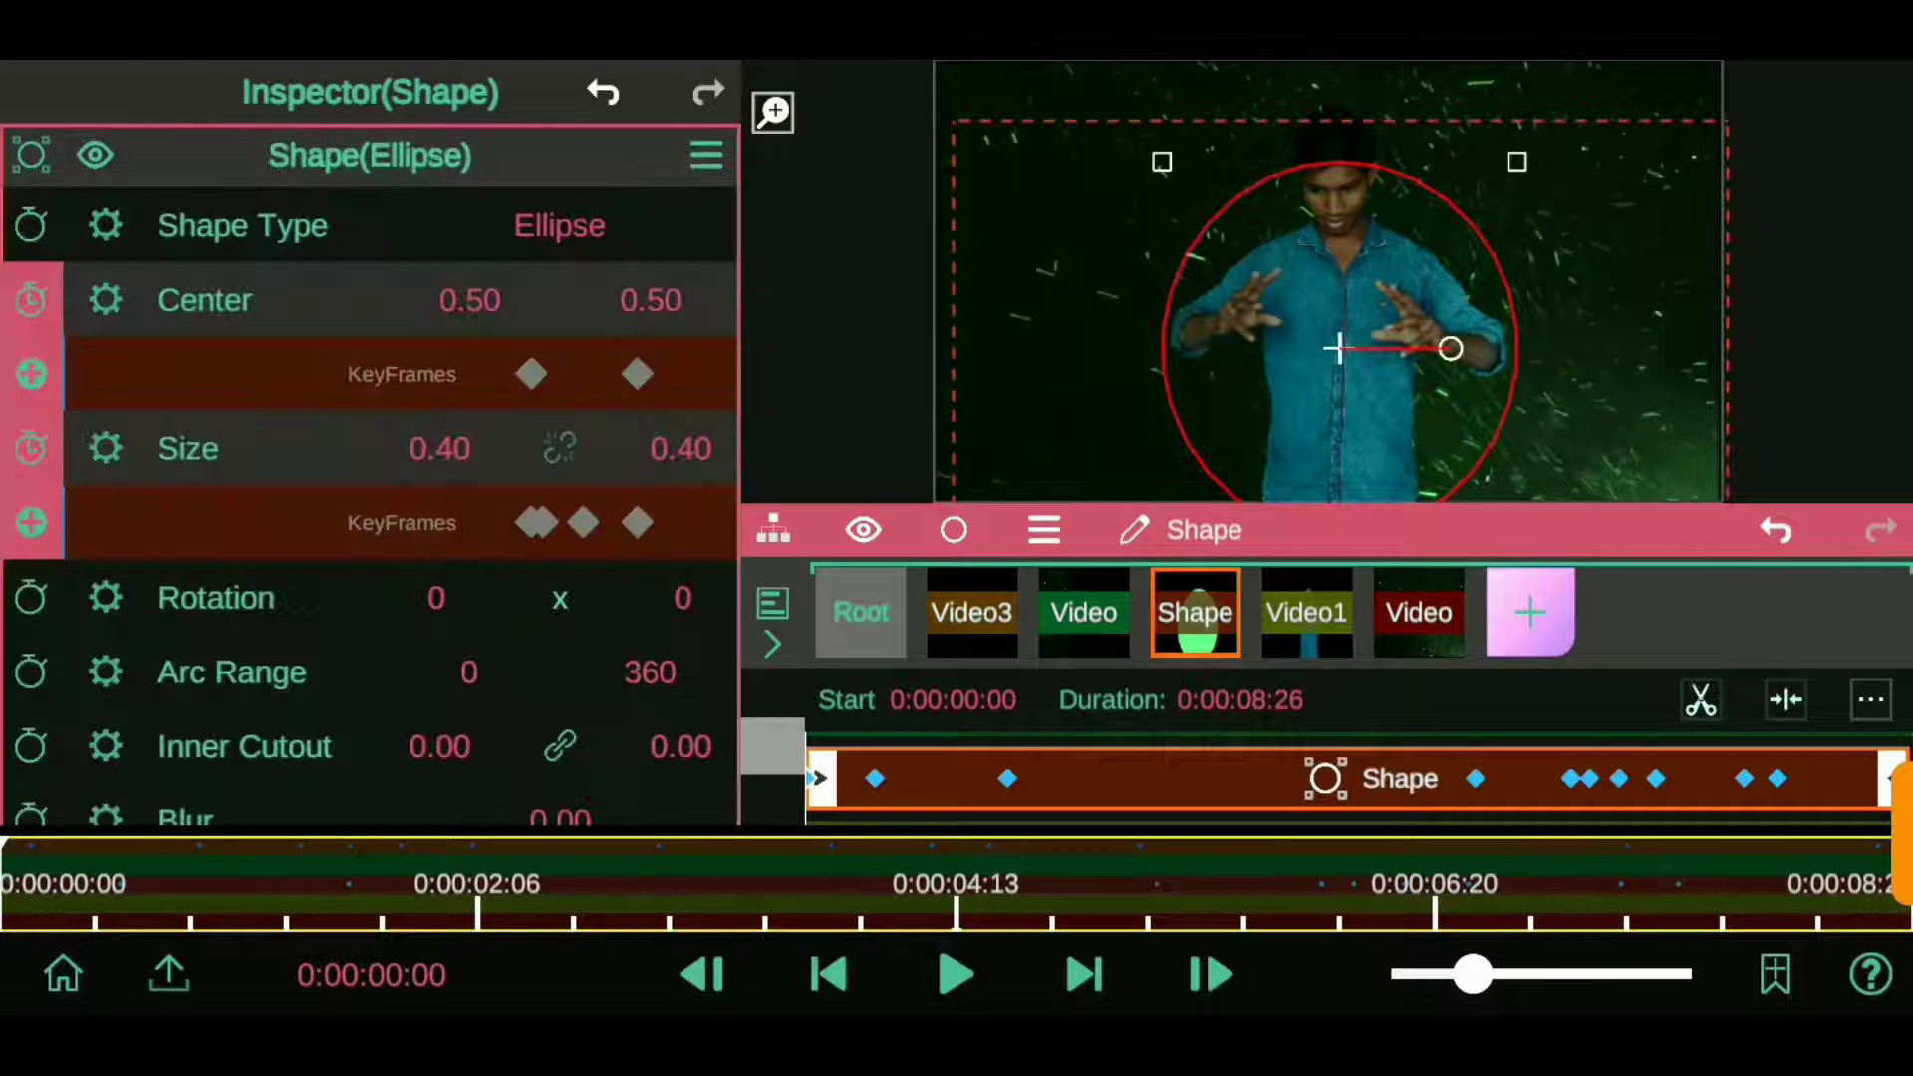
drag(440, 448, 504, 449)
drag(680, 448, 654, 504)
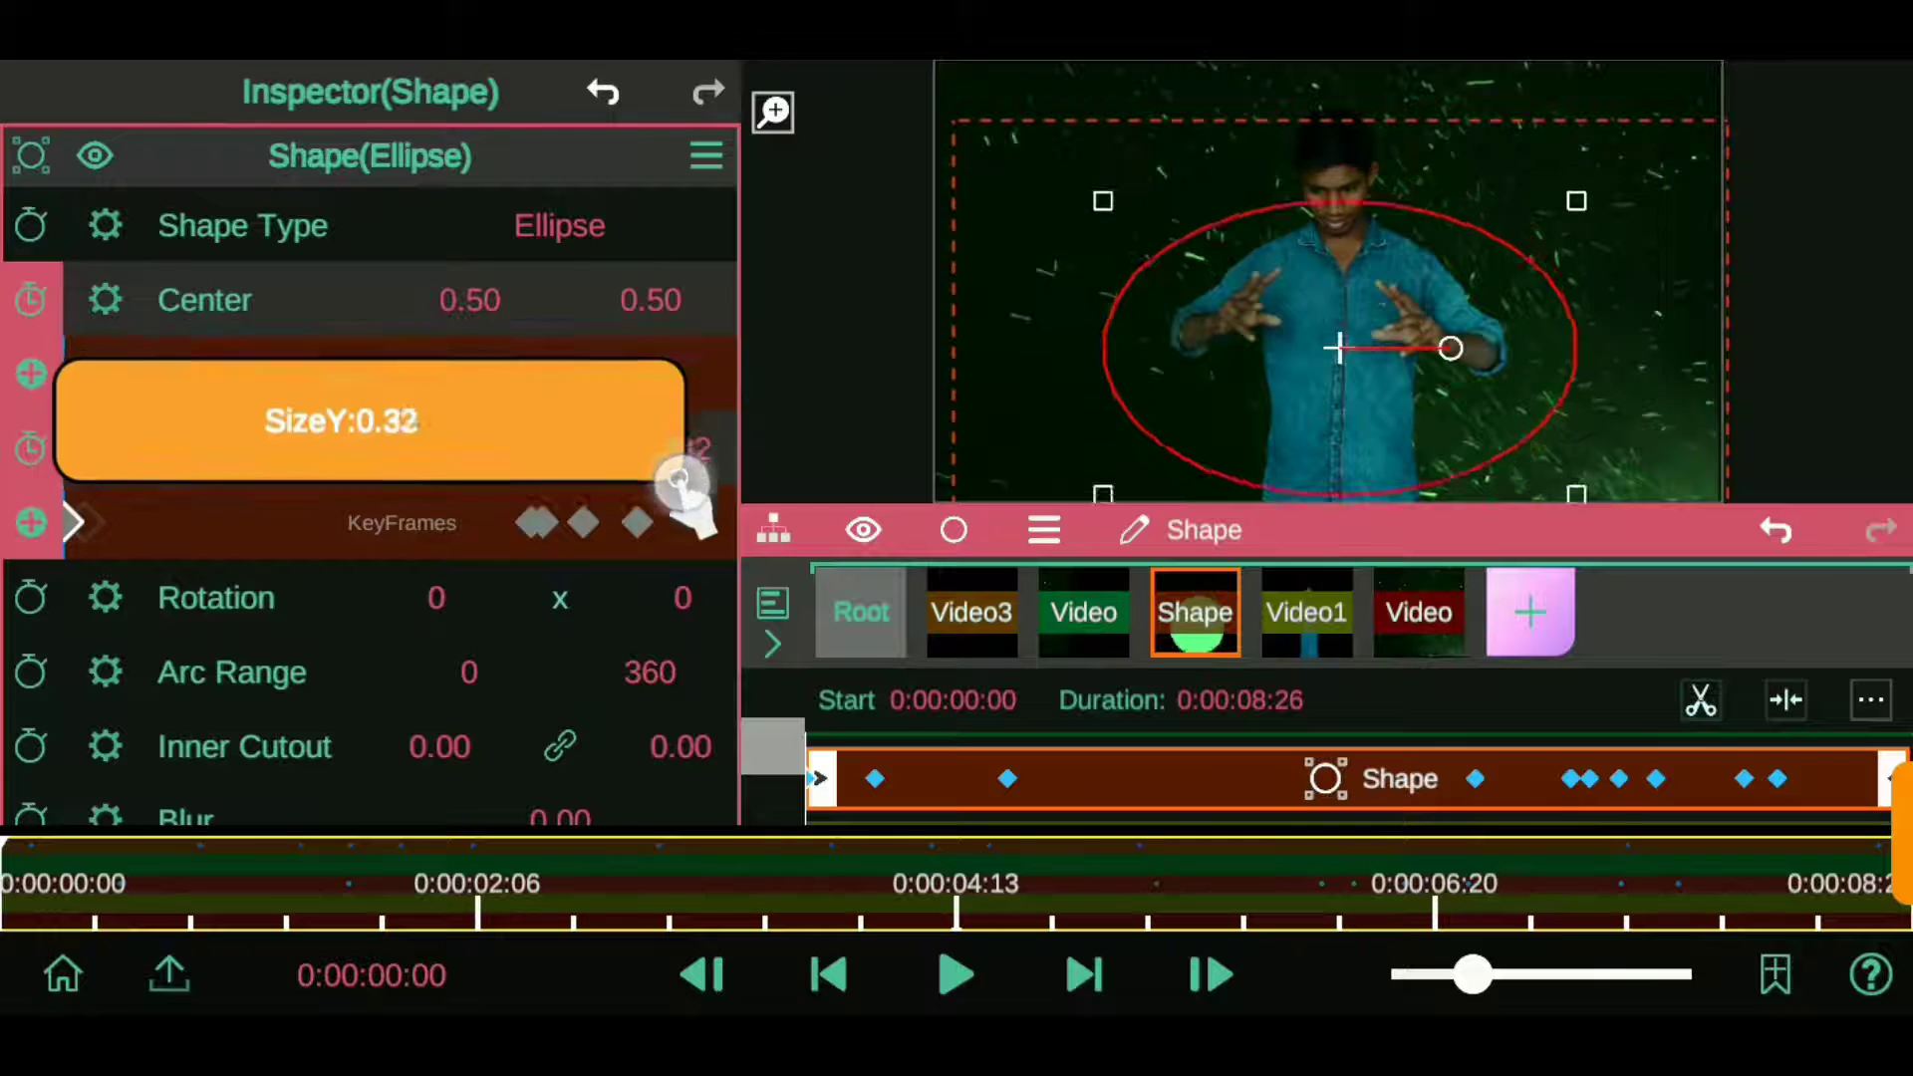
click(266, 870)
drag(266, 871, 997, 870)
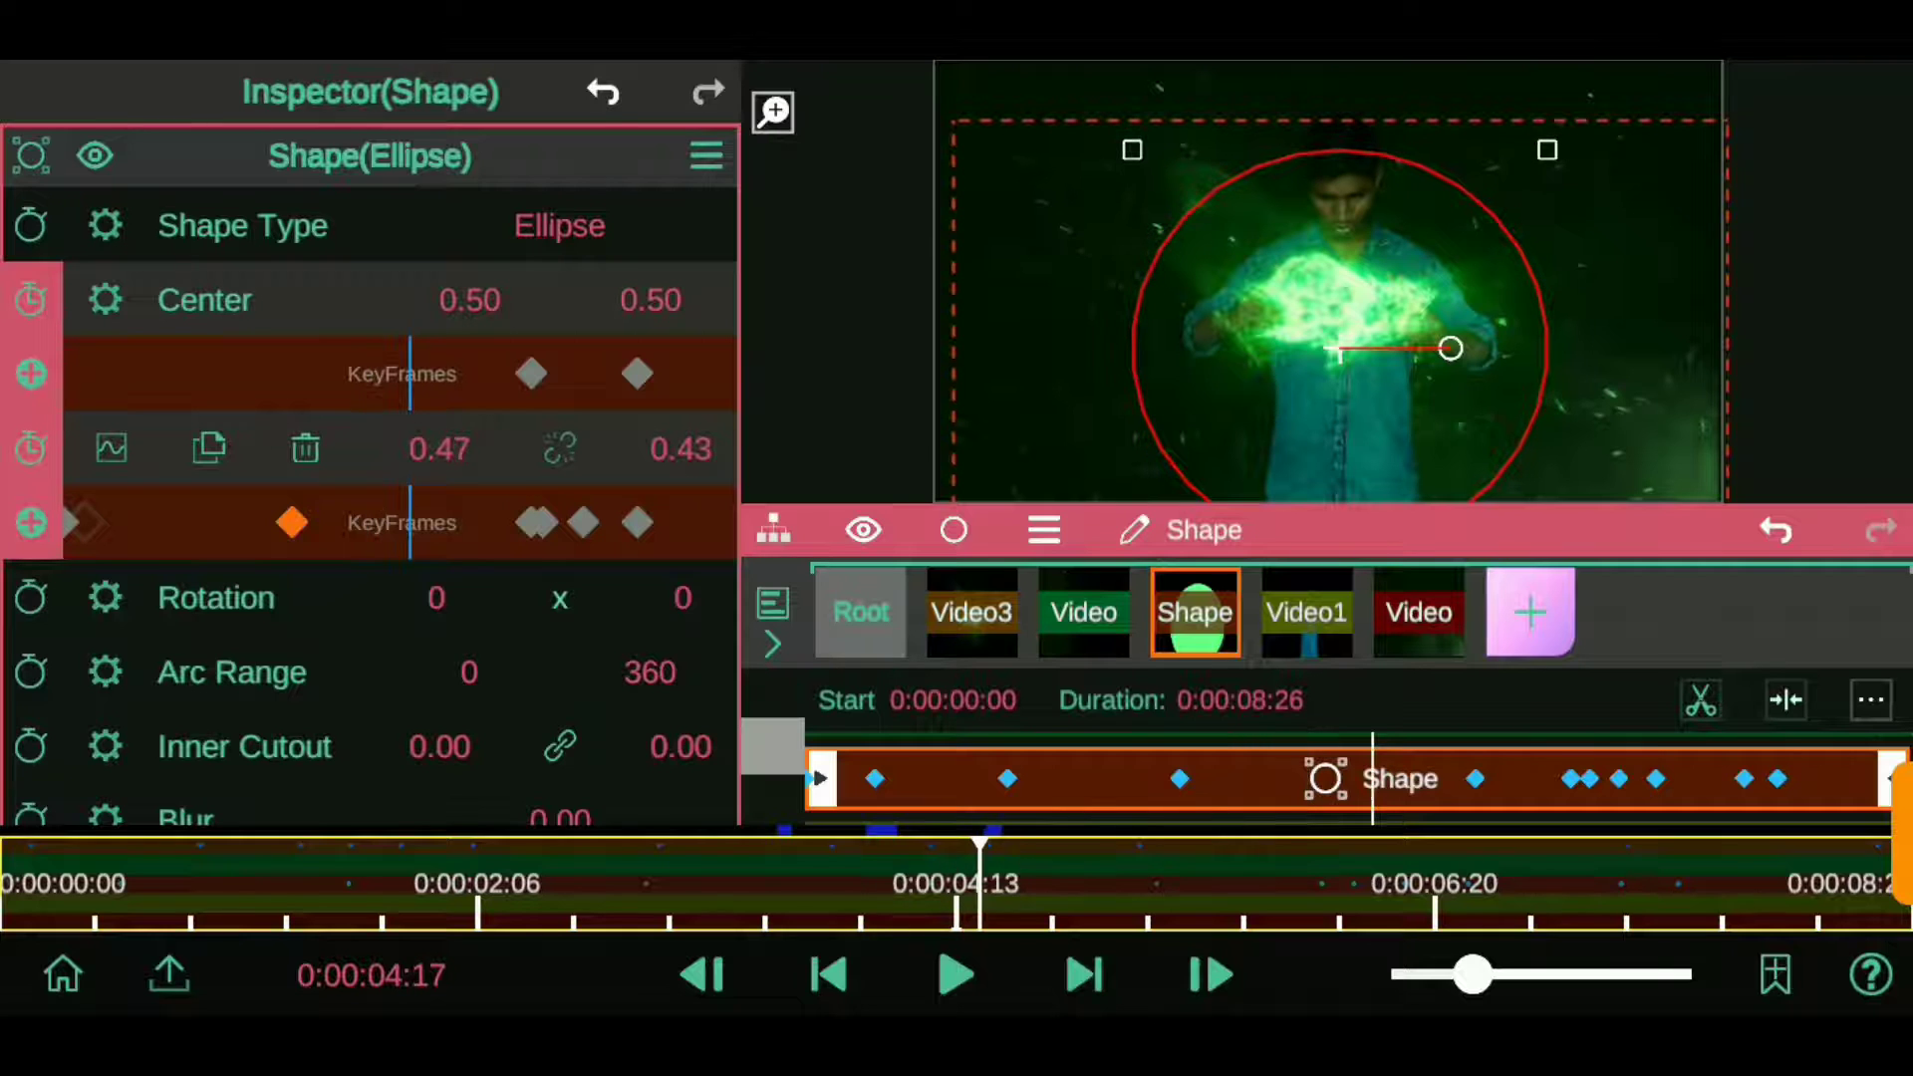
click(245, 156)
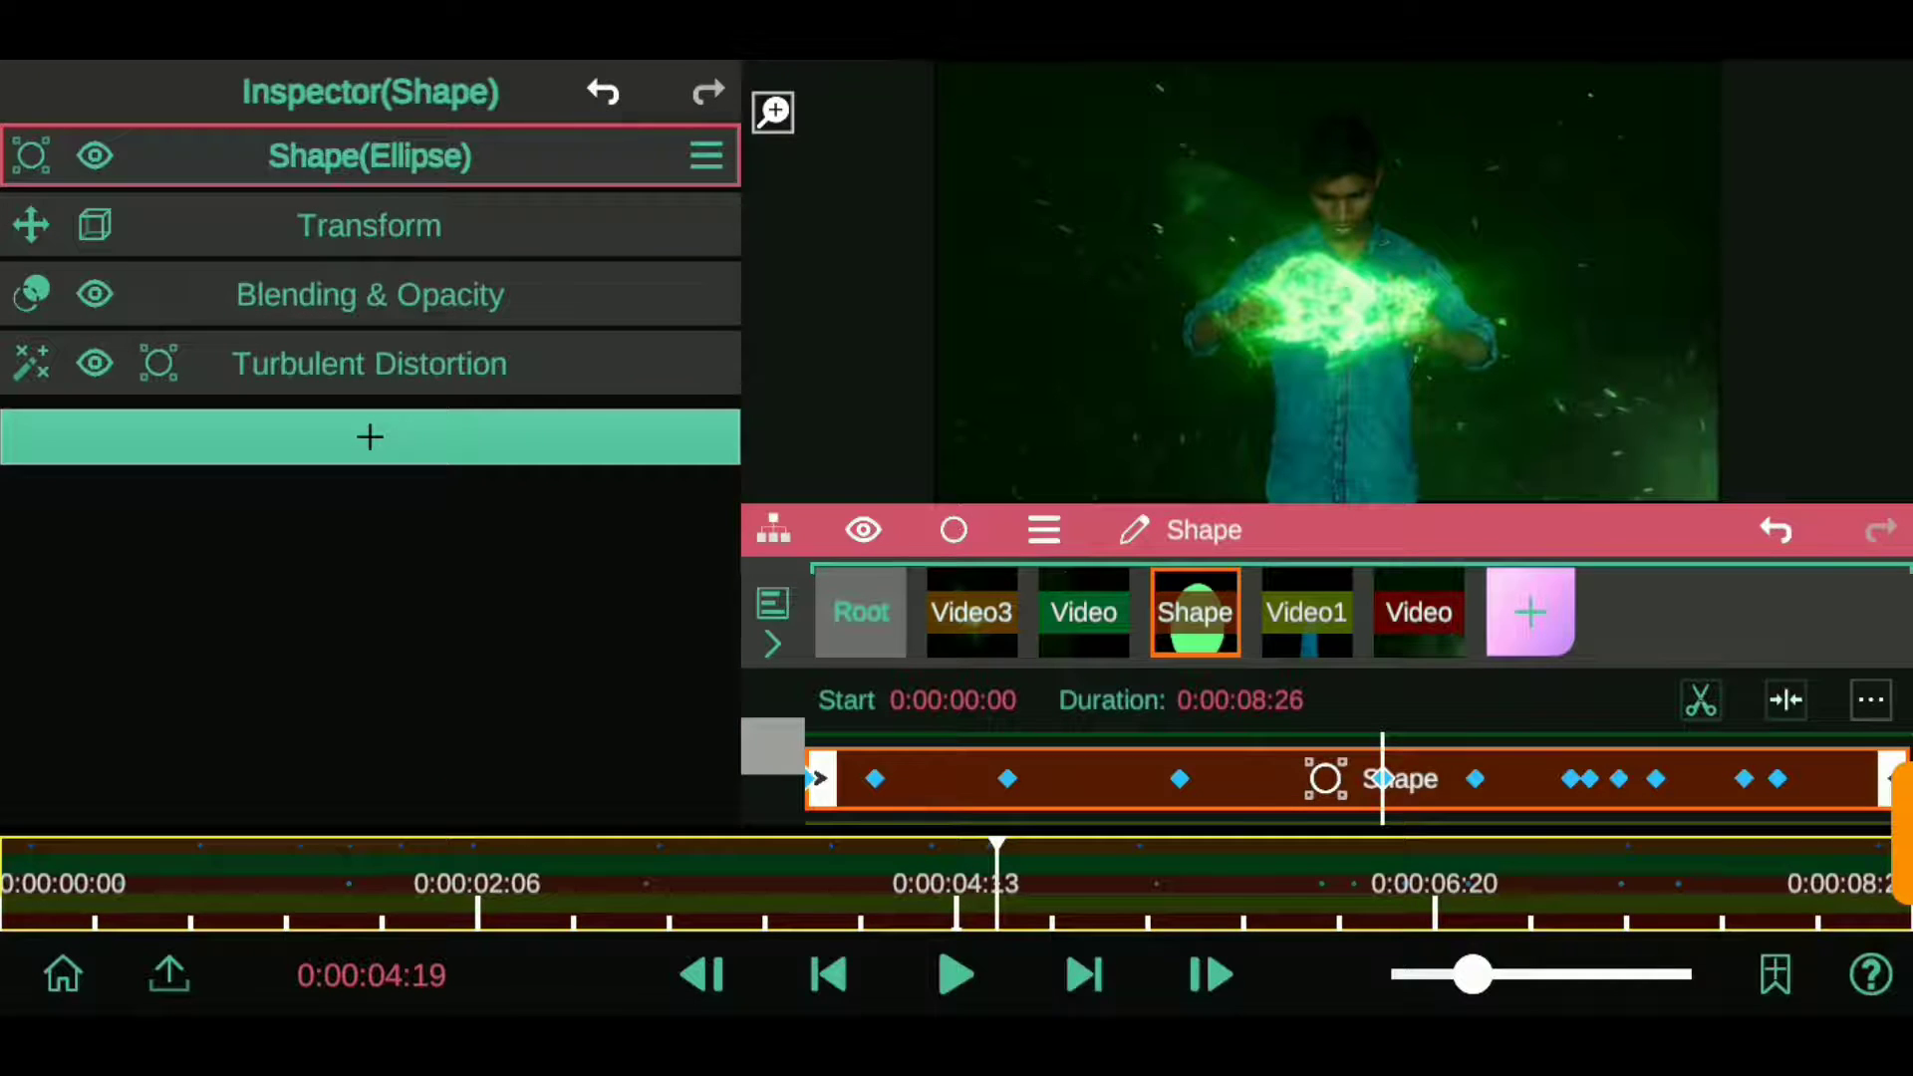
- Add the Asset Store > Nature > Water effect to Video3 with Amplitude 0.18
click(987, 610)
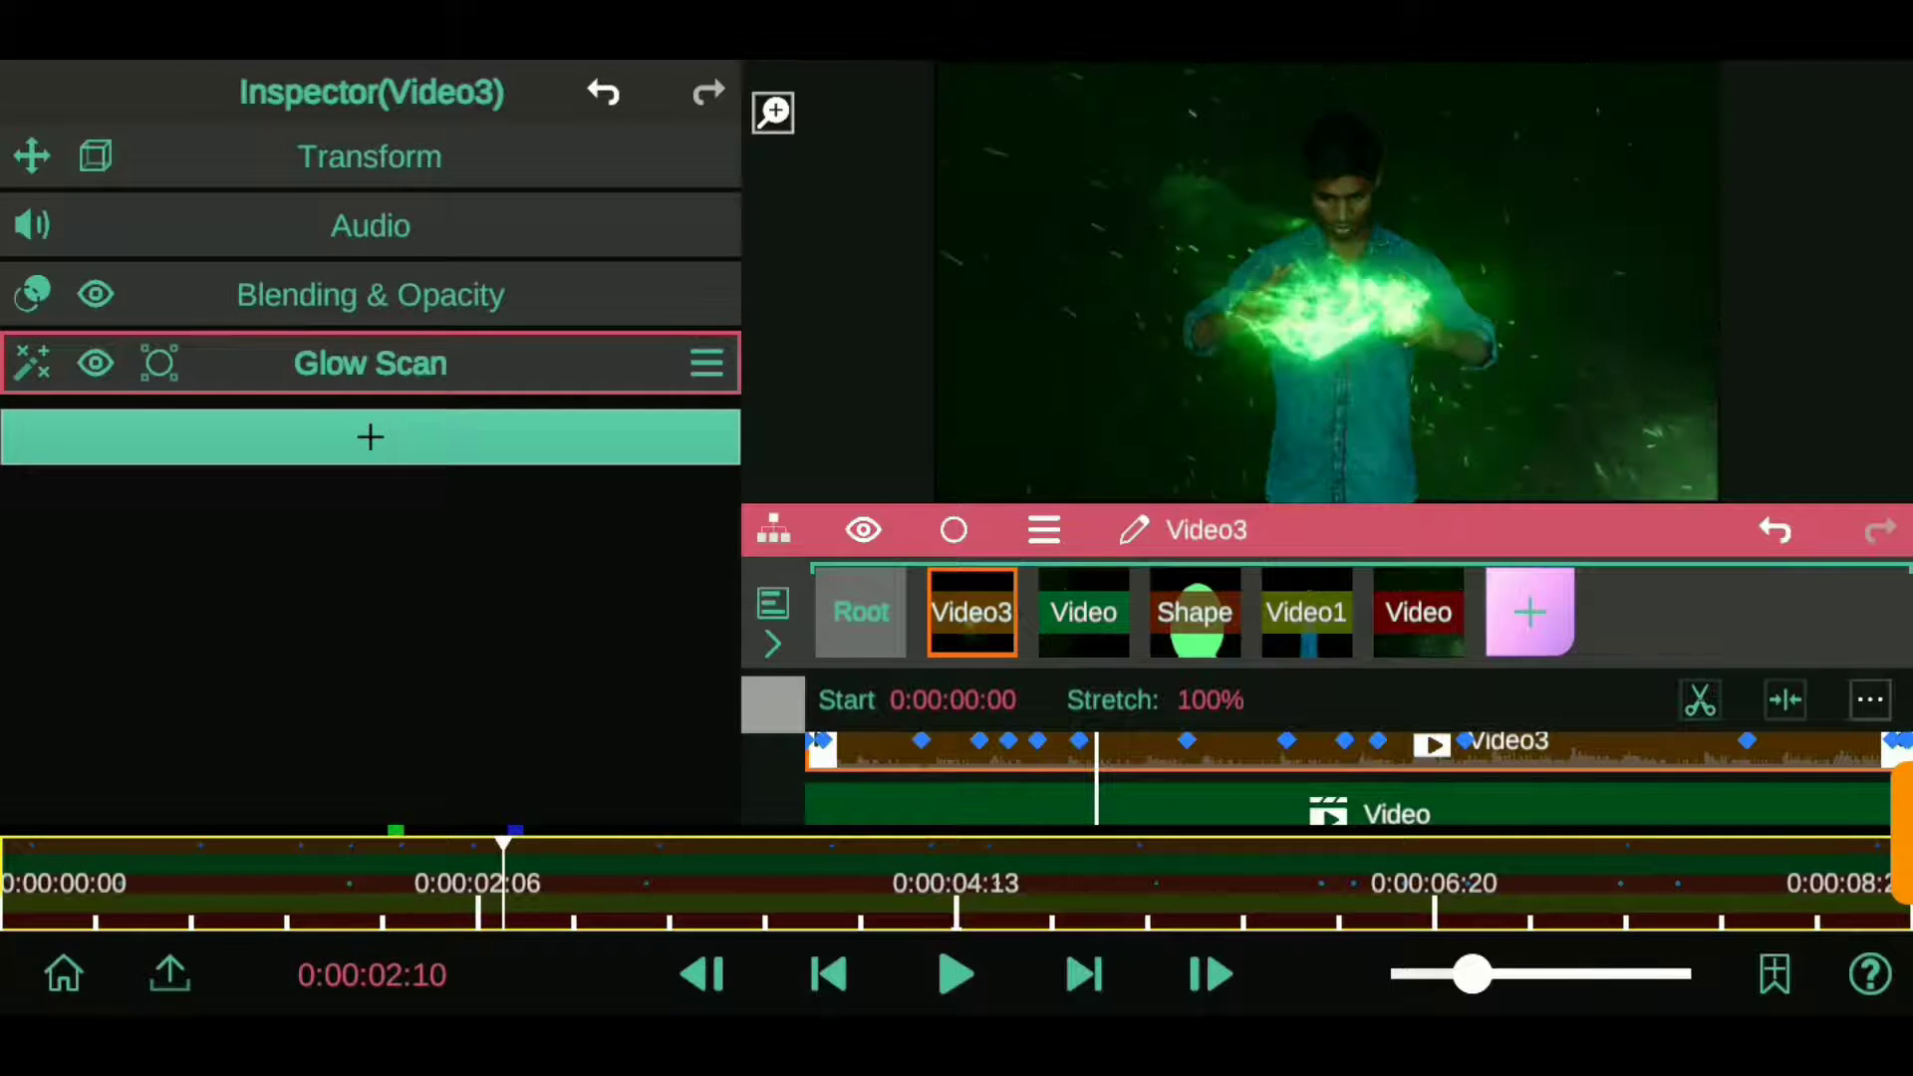
click(370, 437)
click(184, 290)
click(383, 189)
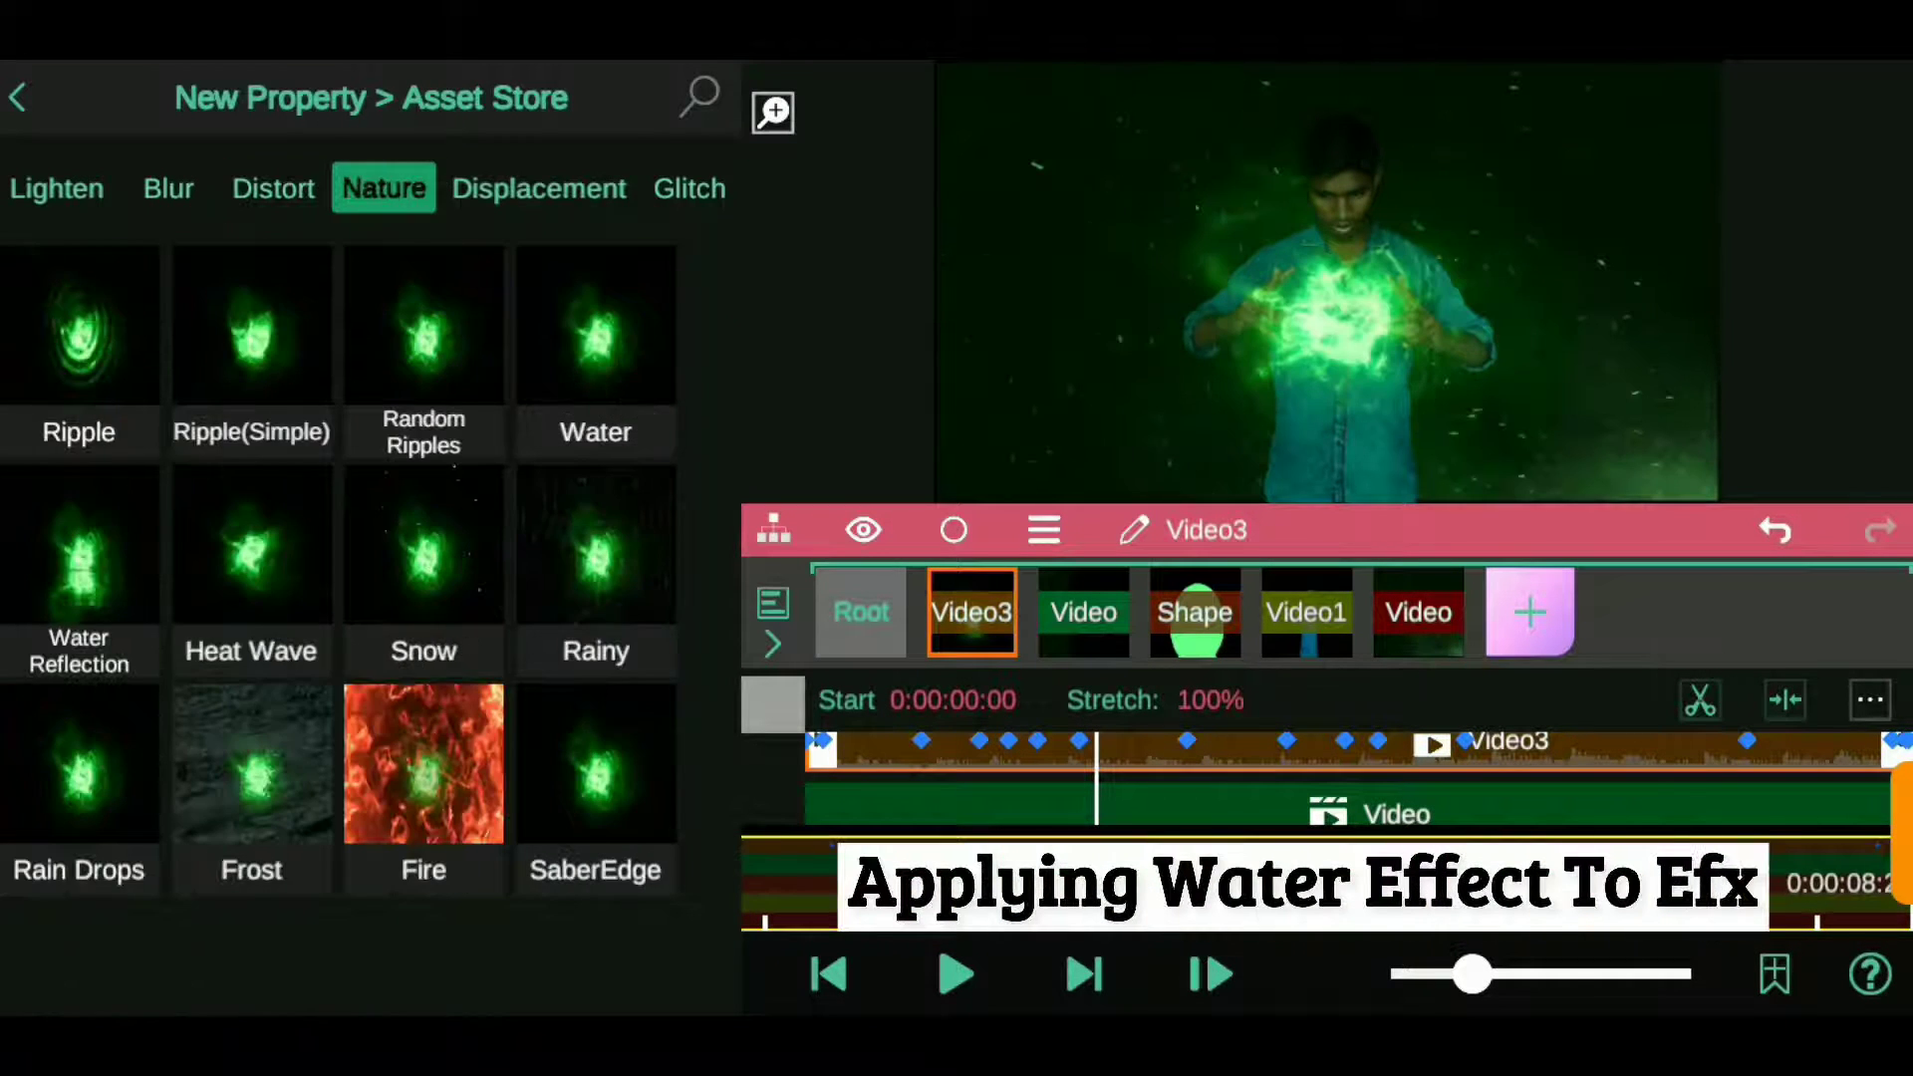
click(596, 348)
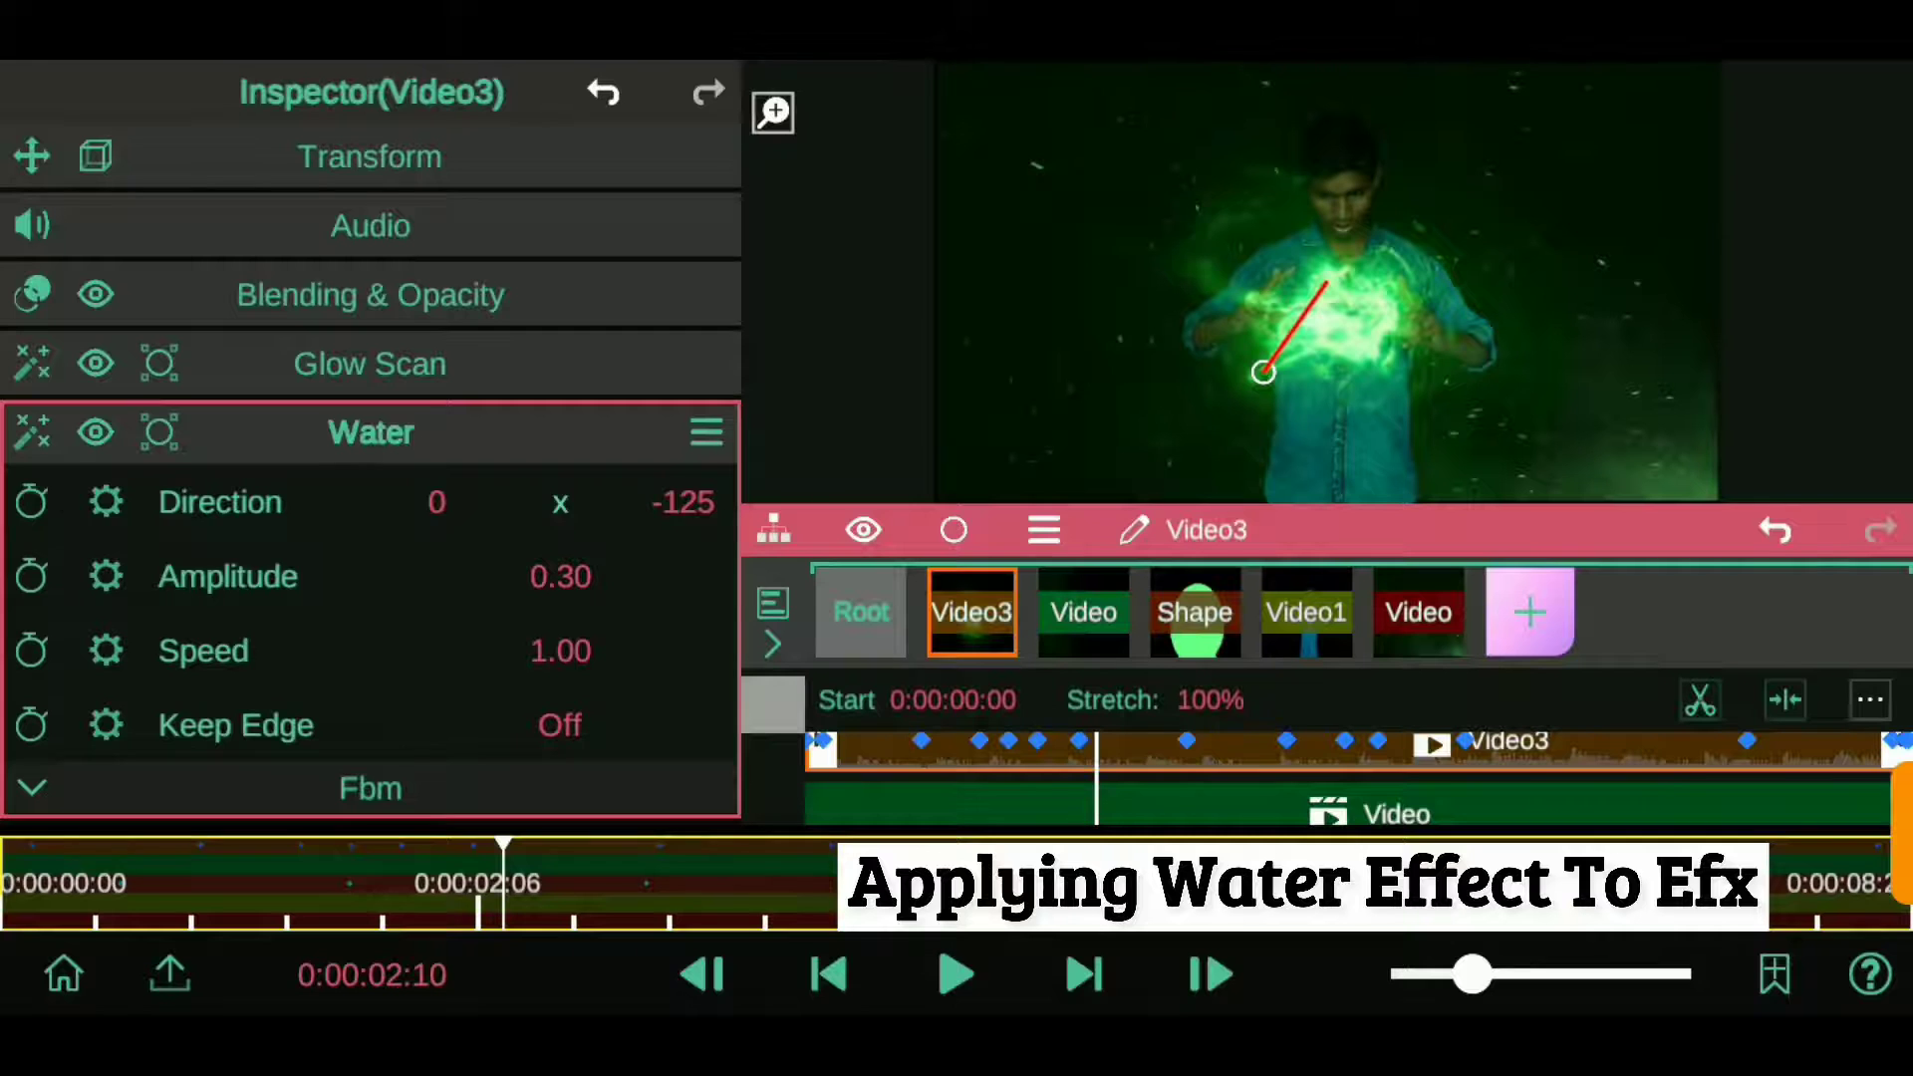
click(370, 432)
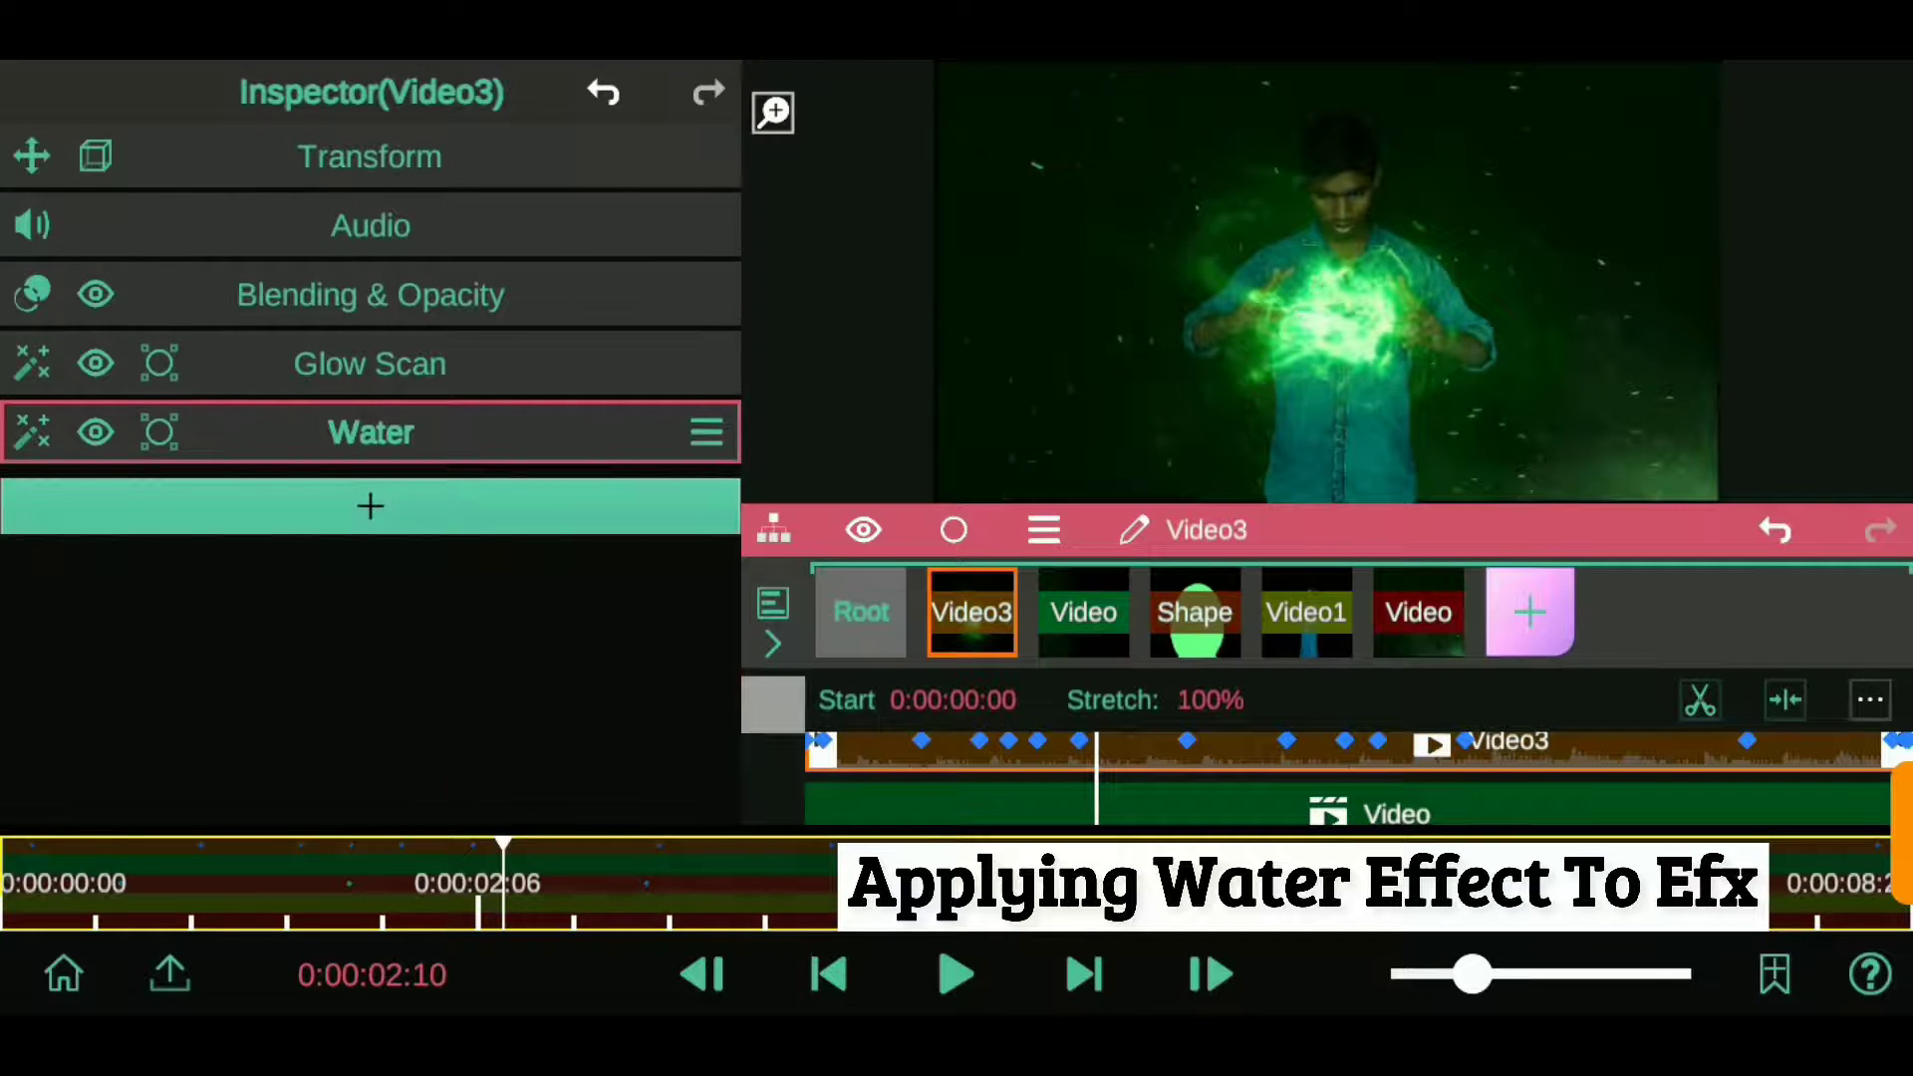
click(371, 507)
- Add the Snow effect under Water and tint its particles light green
click(423, 539)
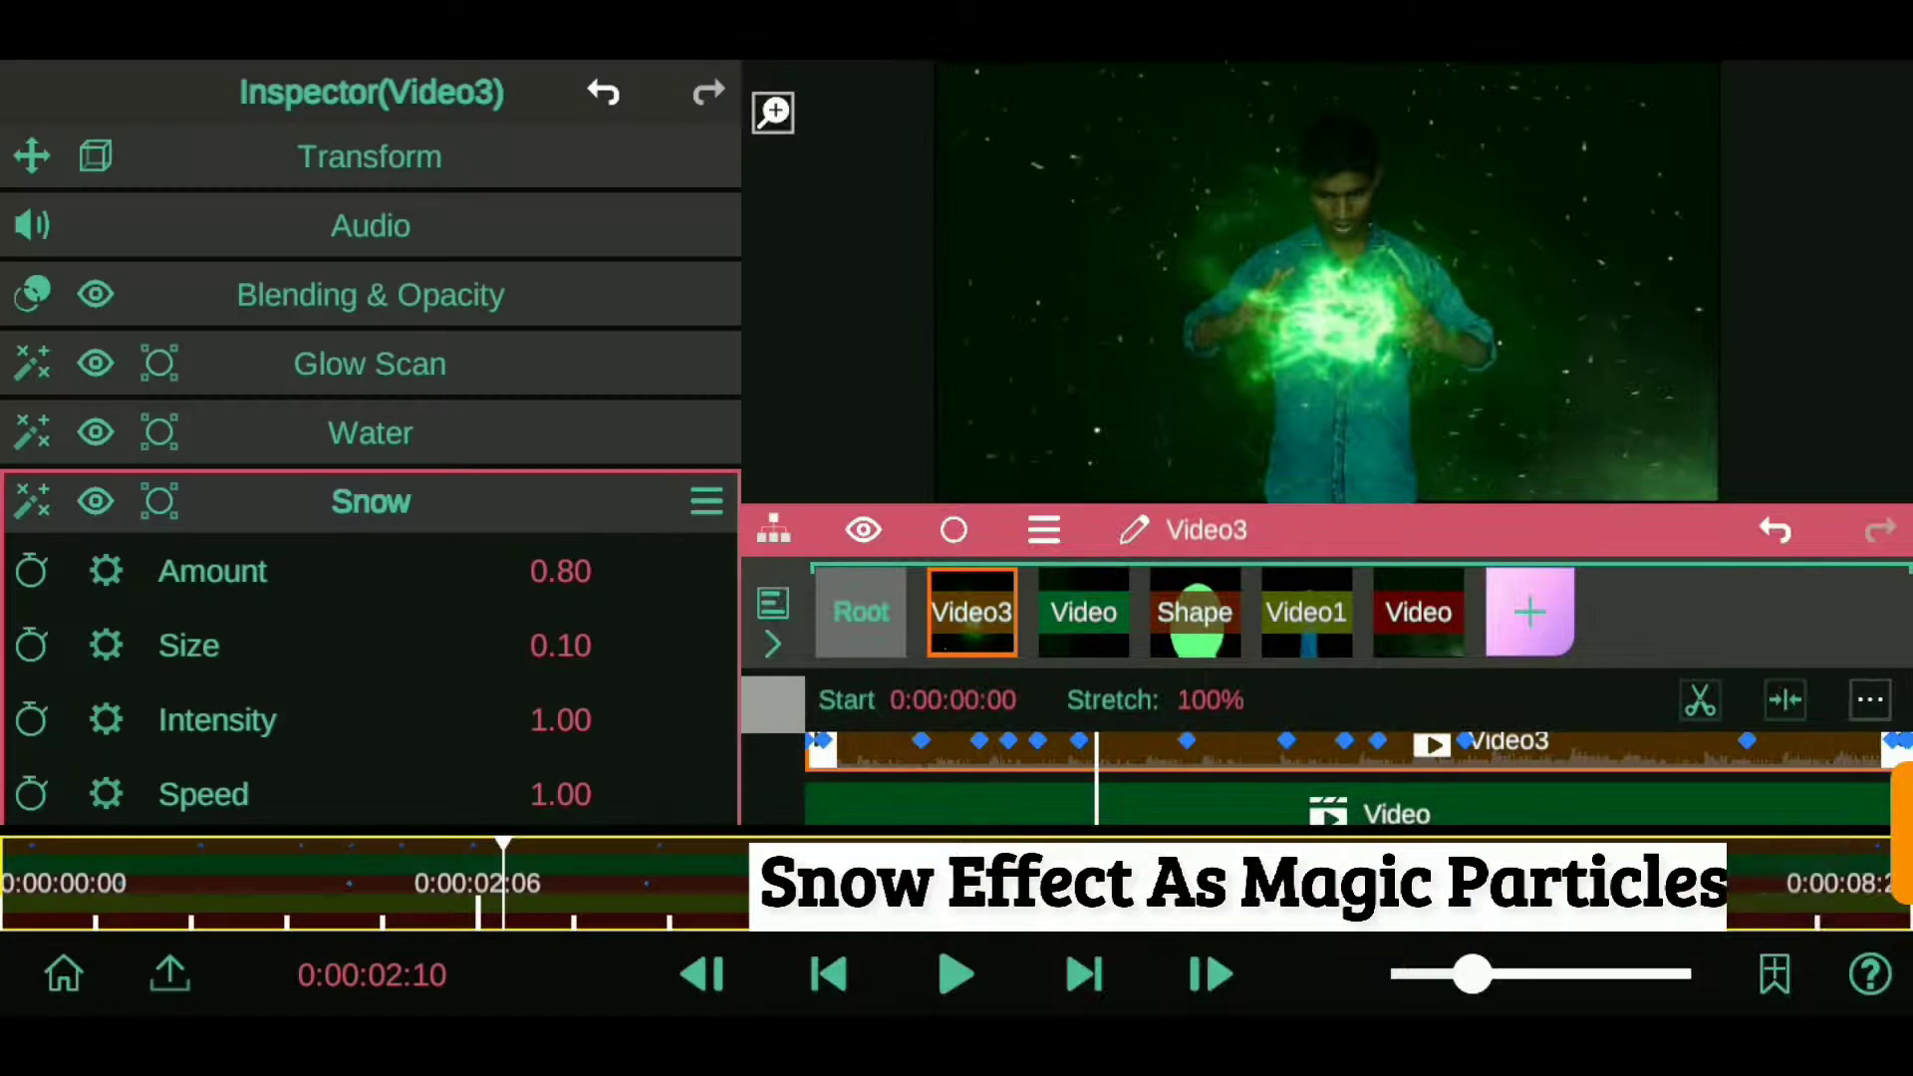
drag(111, 558, 112, 299)
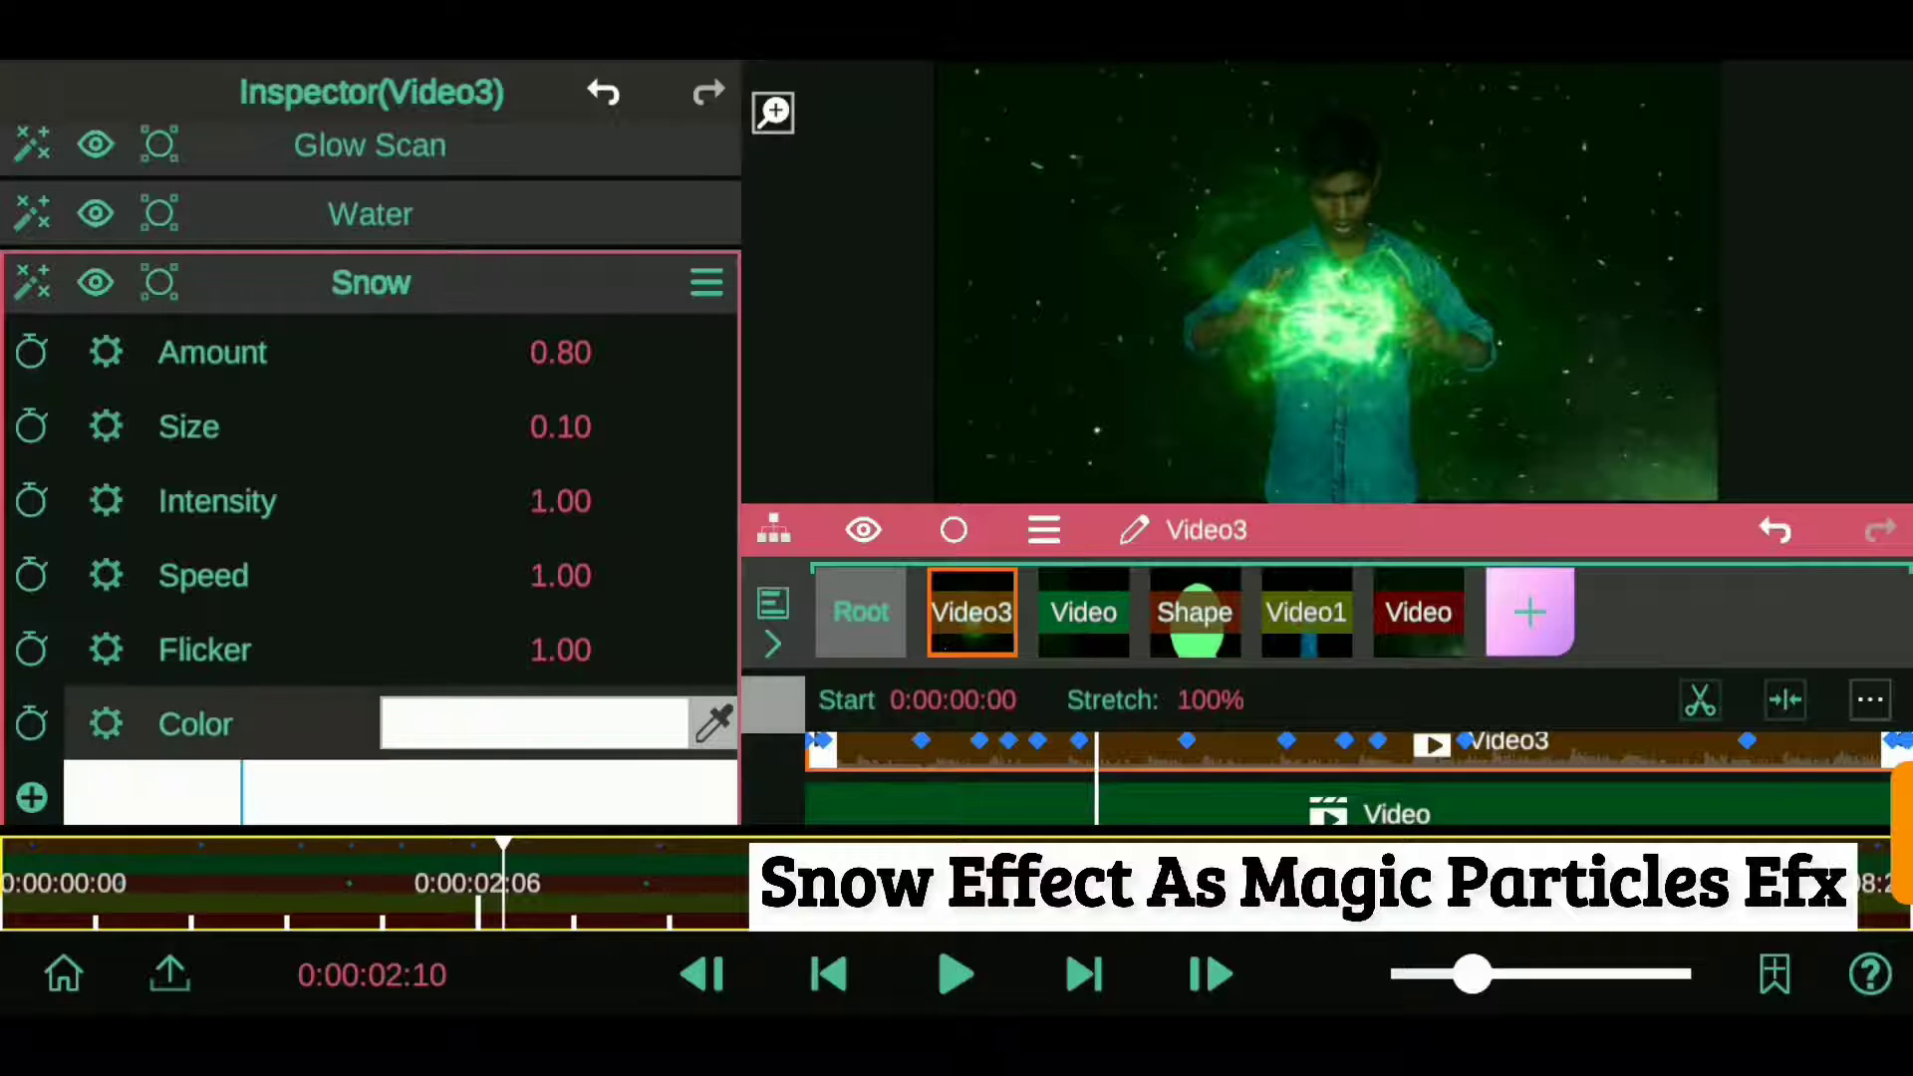
click(715, 709)
click(299, 638)
- Open the Snow mask editor and rough in the ellipse mask's position and size
click(160, 267)
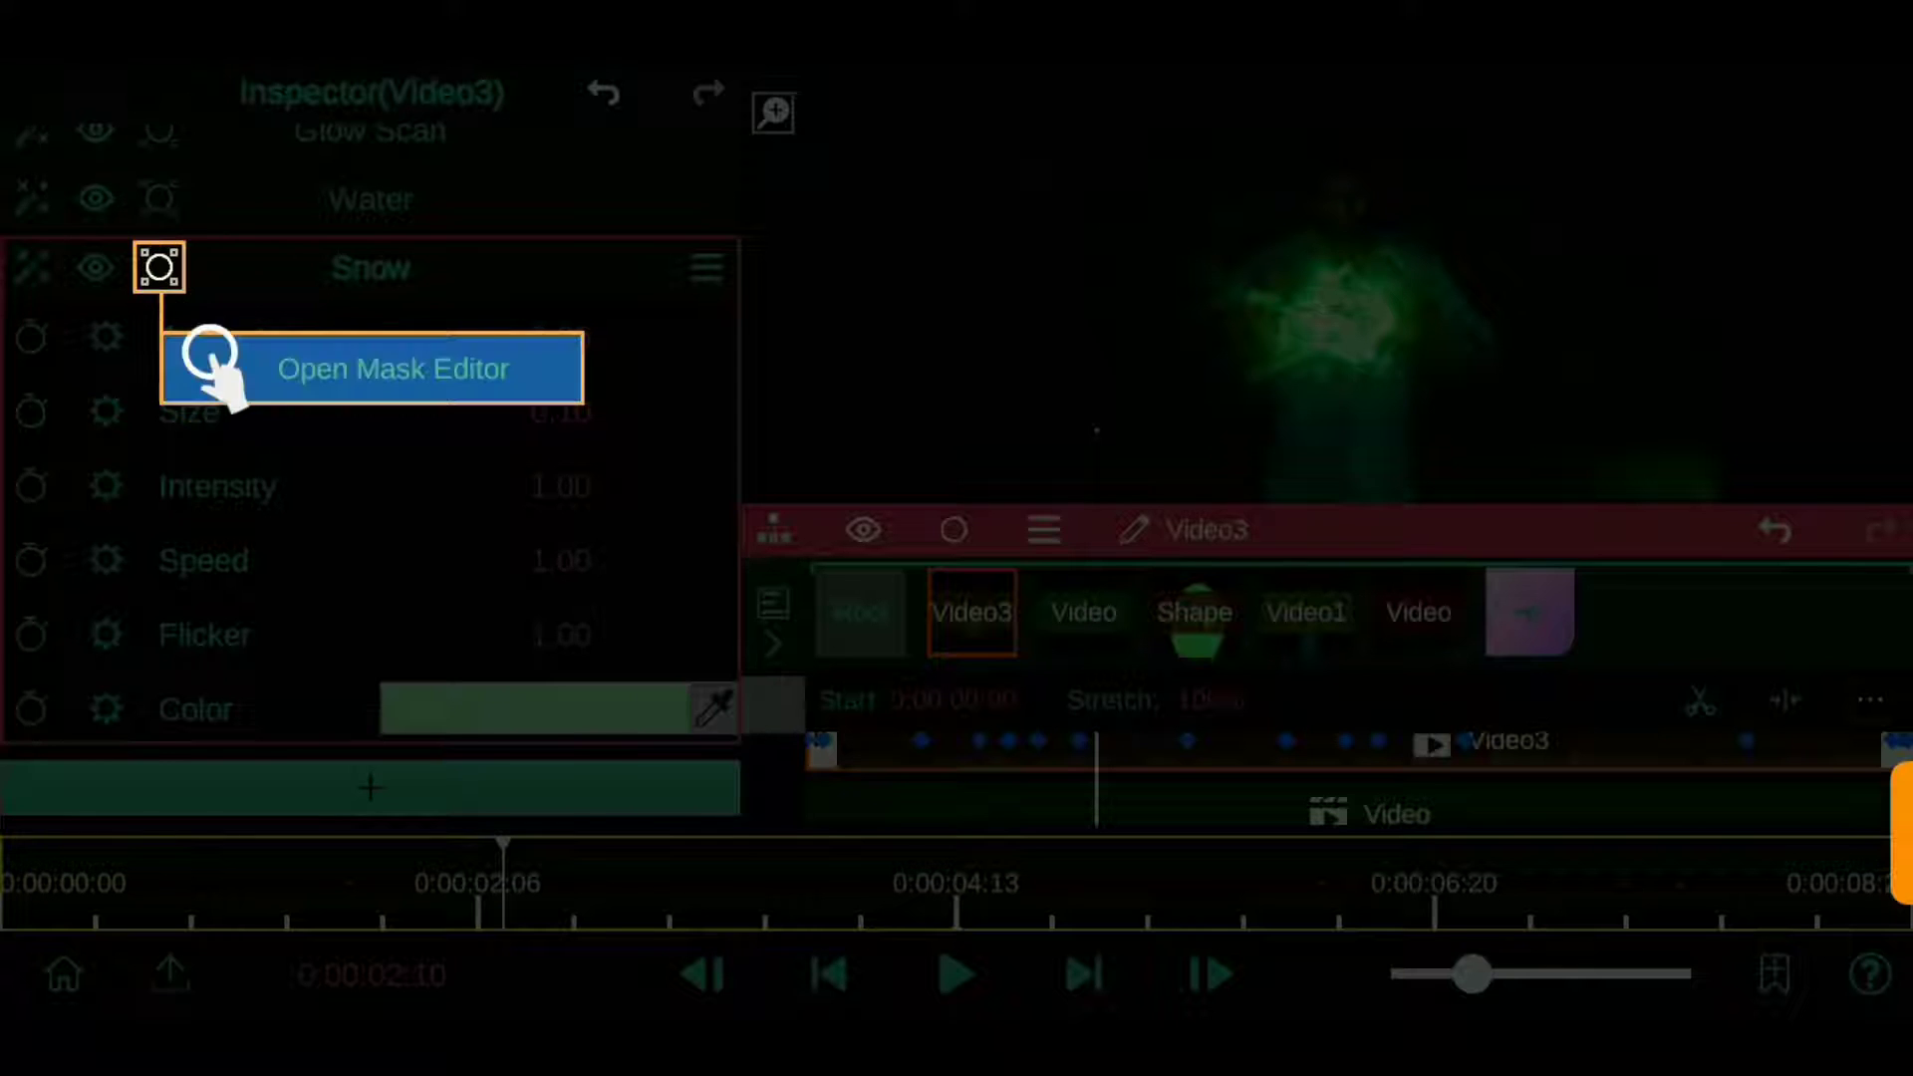
click(369, 367)
drag(650, 464, 662, 628)
drag(440, 538, 471, 577)
drag(199, 598, 199, 259)
drag(560, 497, 557, 462)
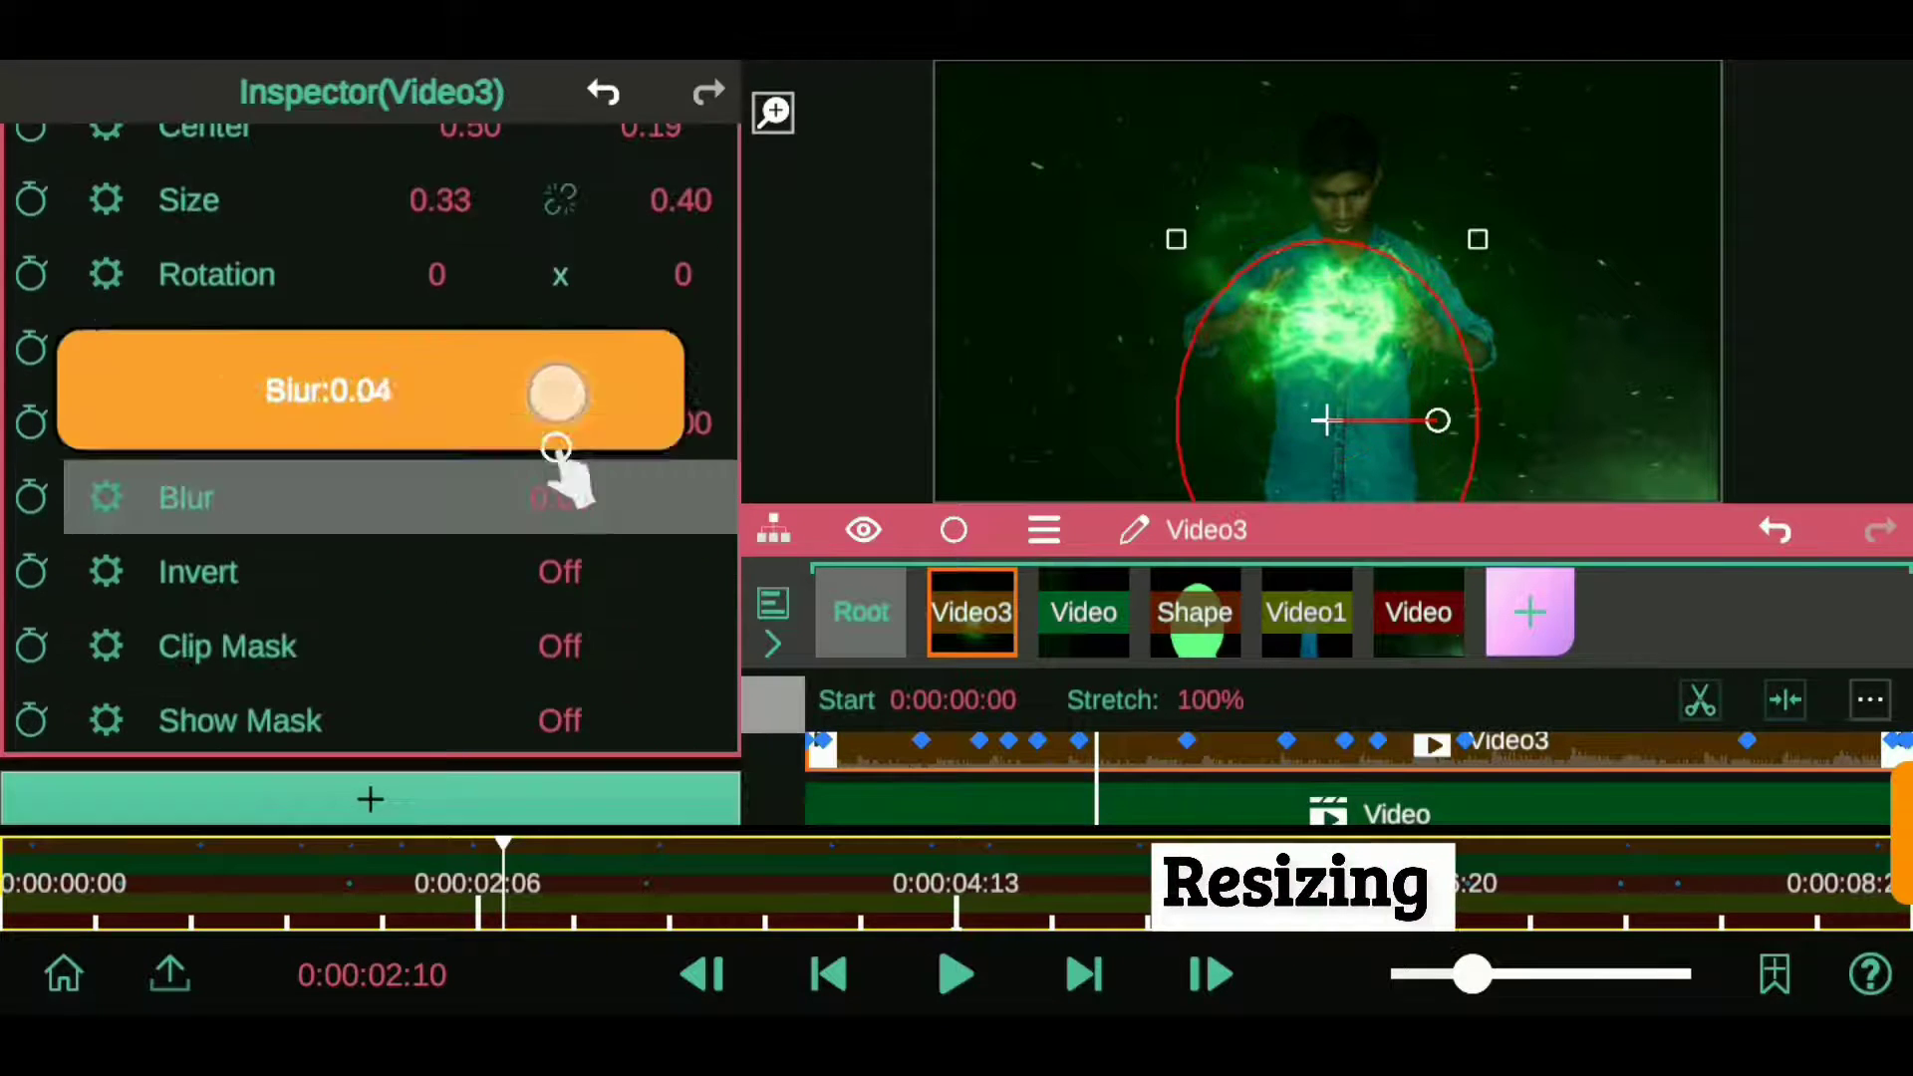
drag(119, 359, 120, 517)
drag(651, 283, 651, 249)
drag(470, 283, 534, 320)
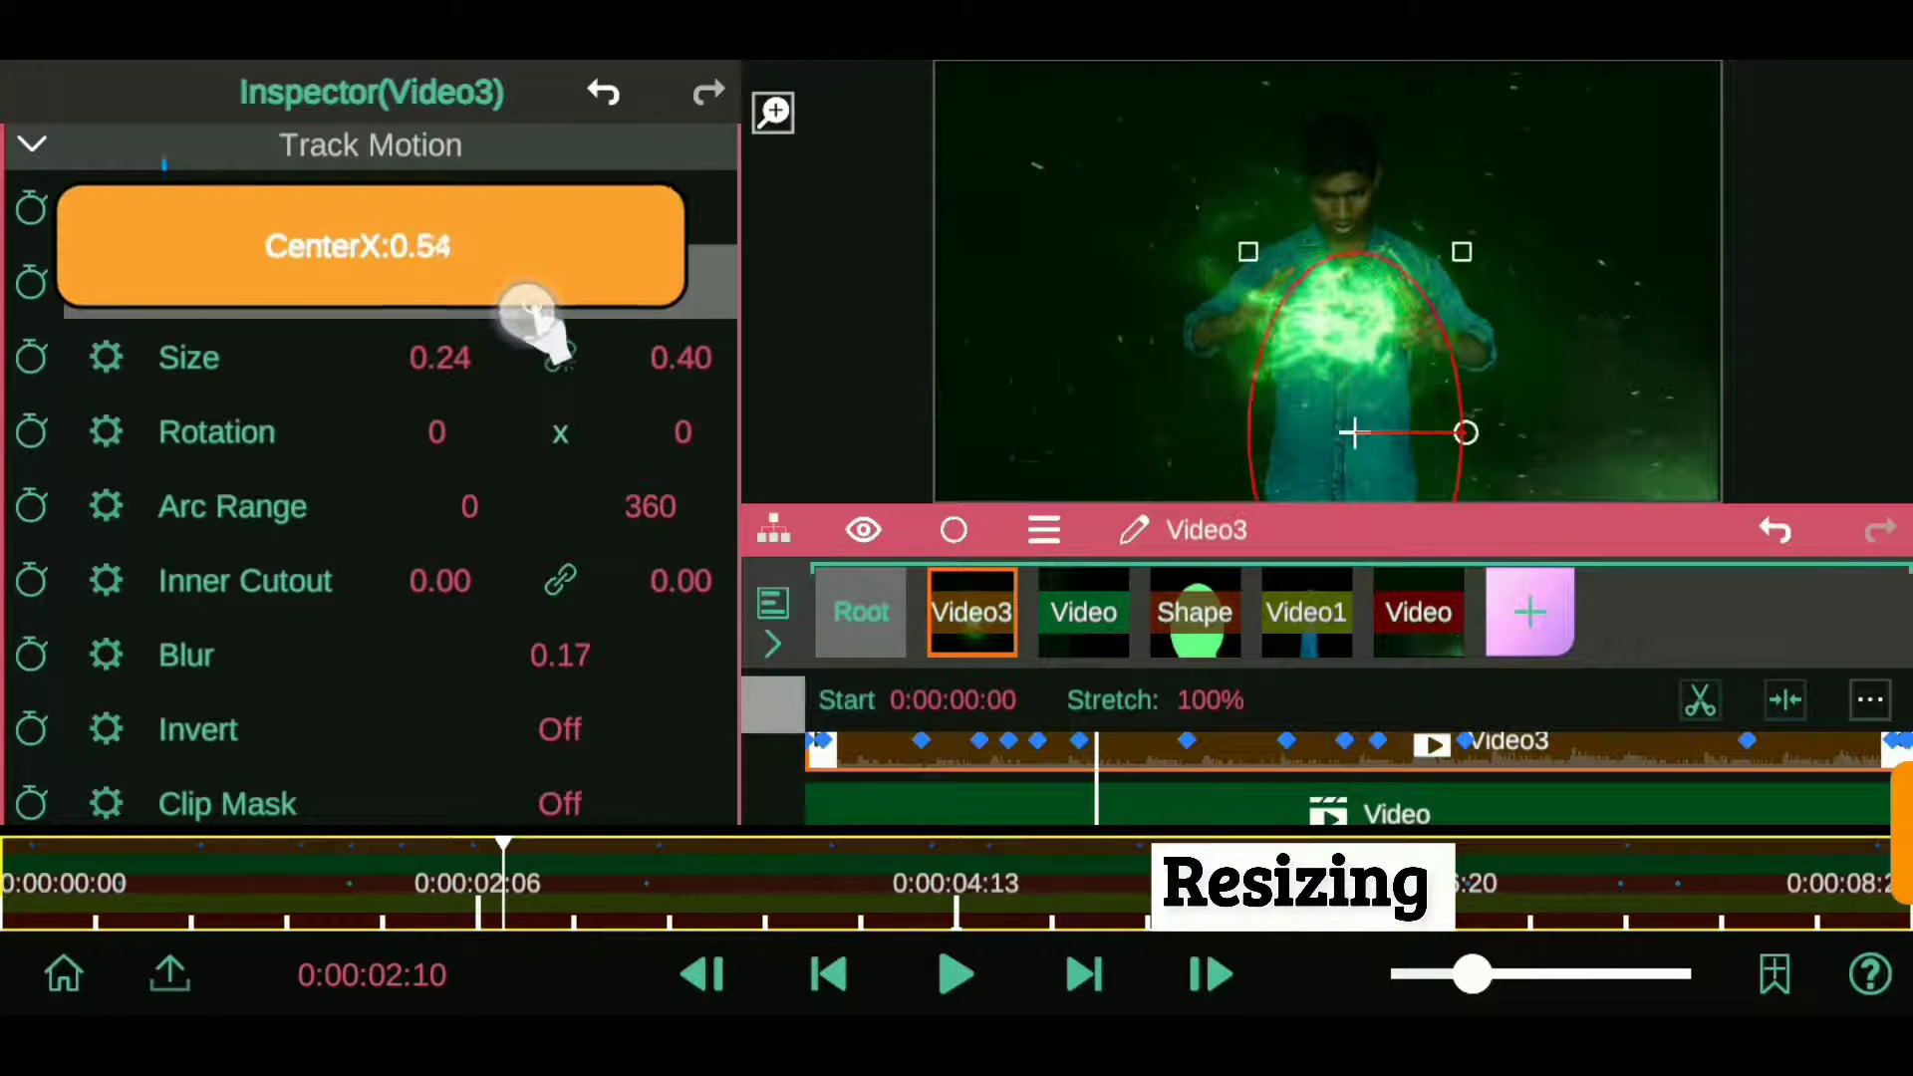
drag(654, 274, 654, 354)
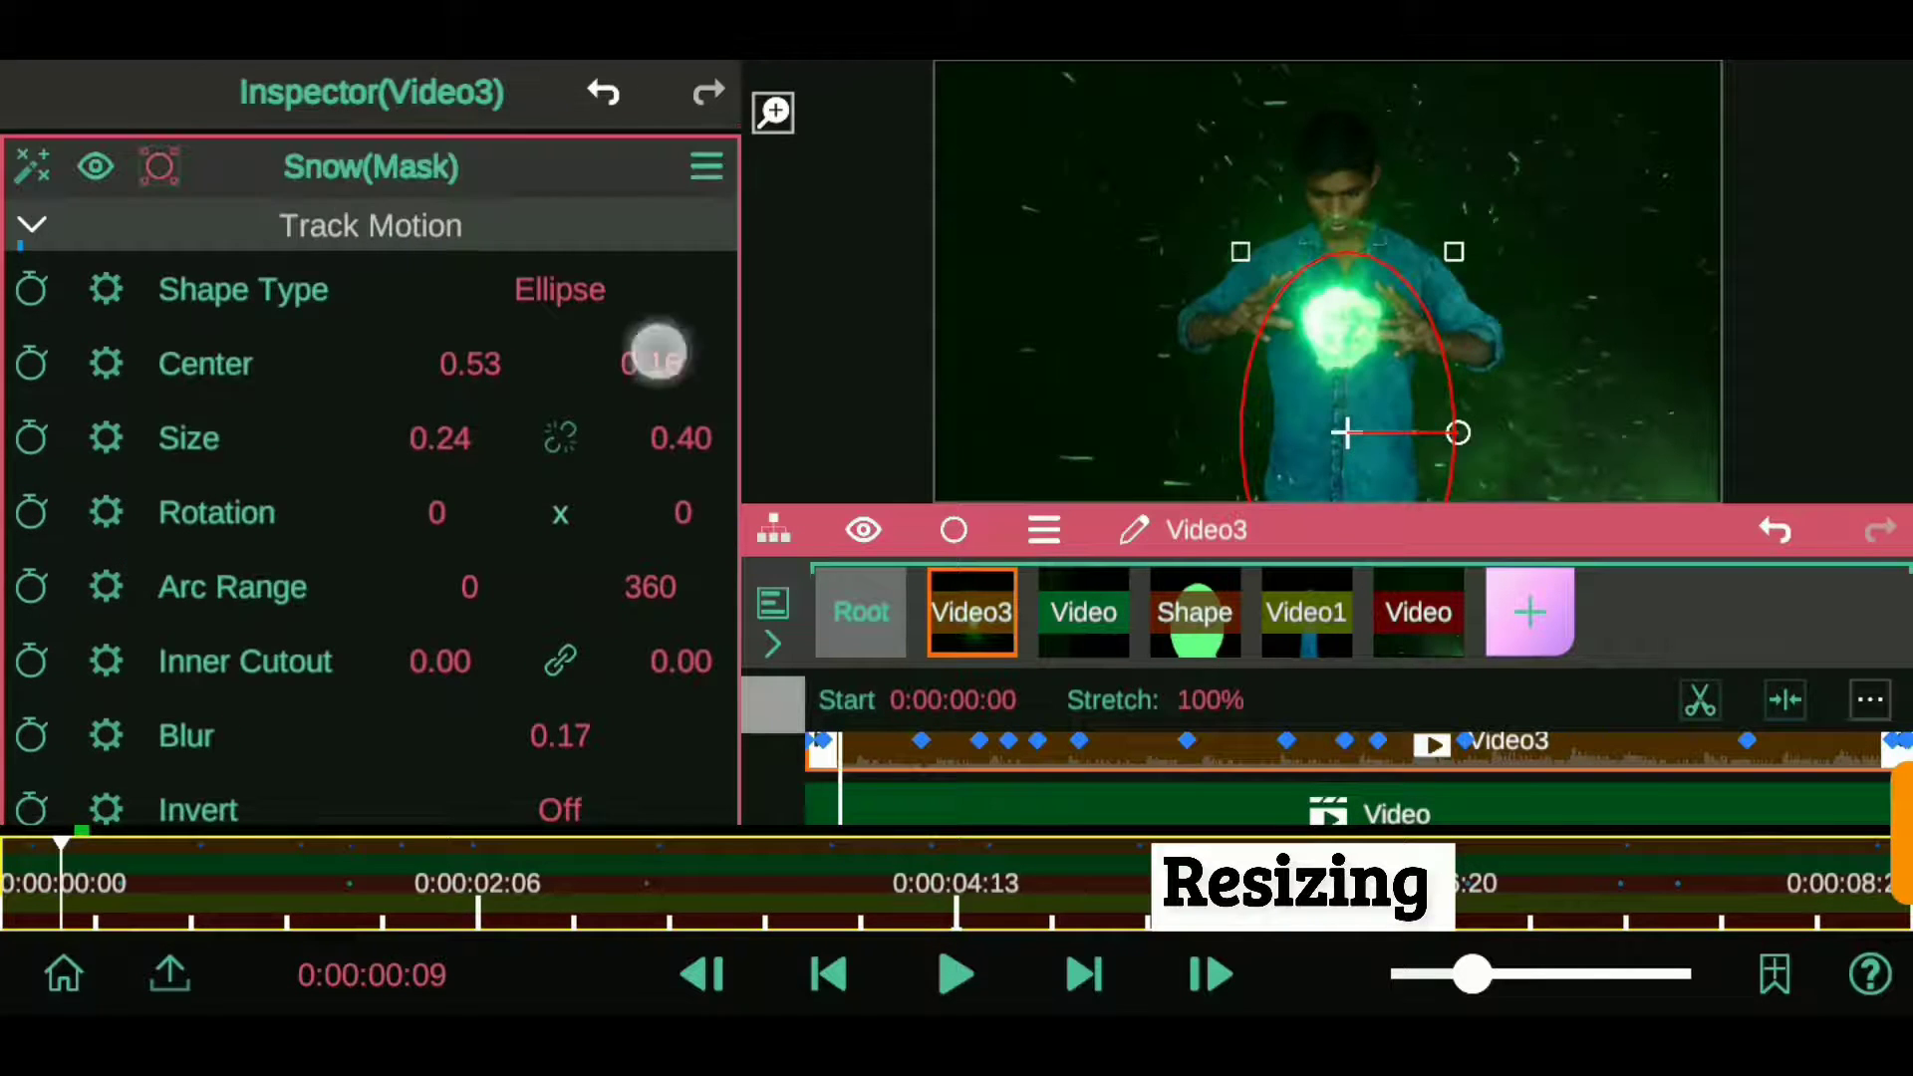
- Link the mask's width and height and move the small circle onto the energy ball
drag(470, 363, 469, 449)
click(560, 438)
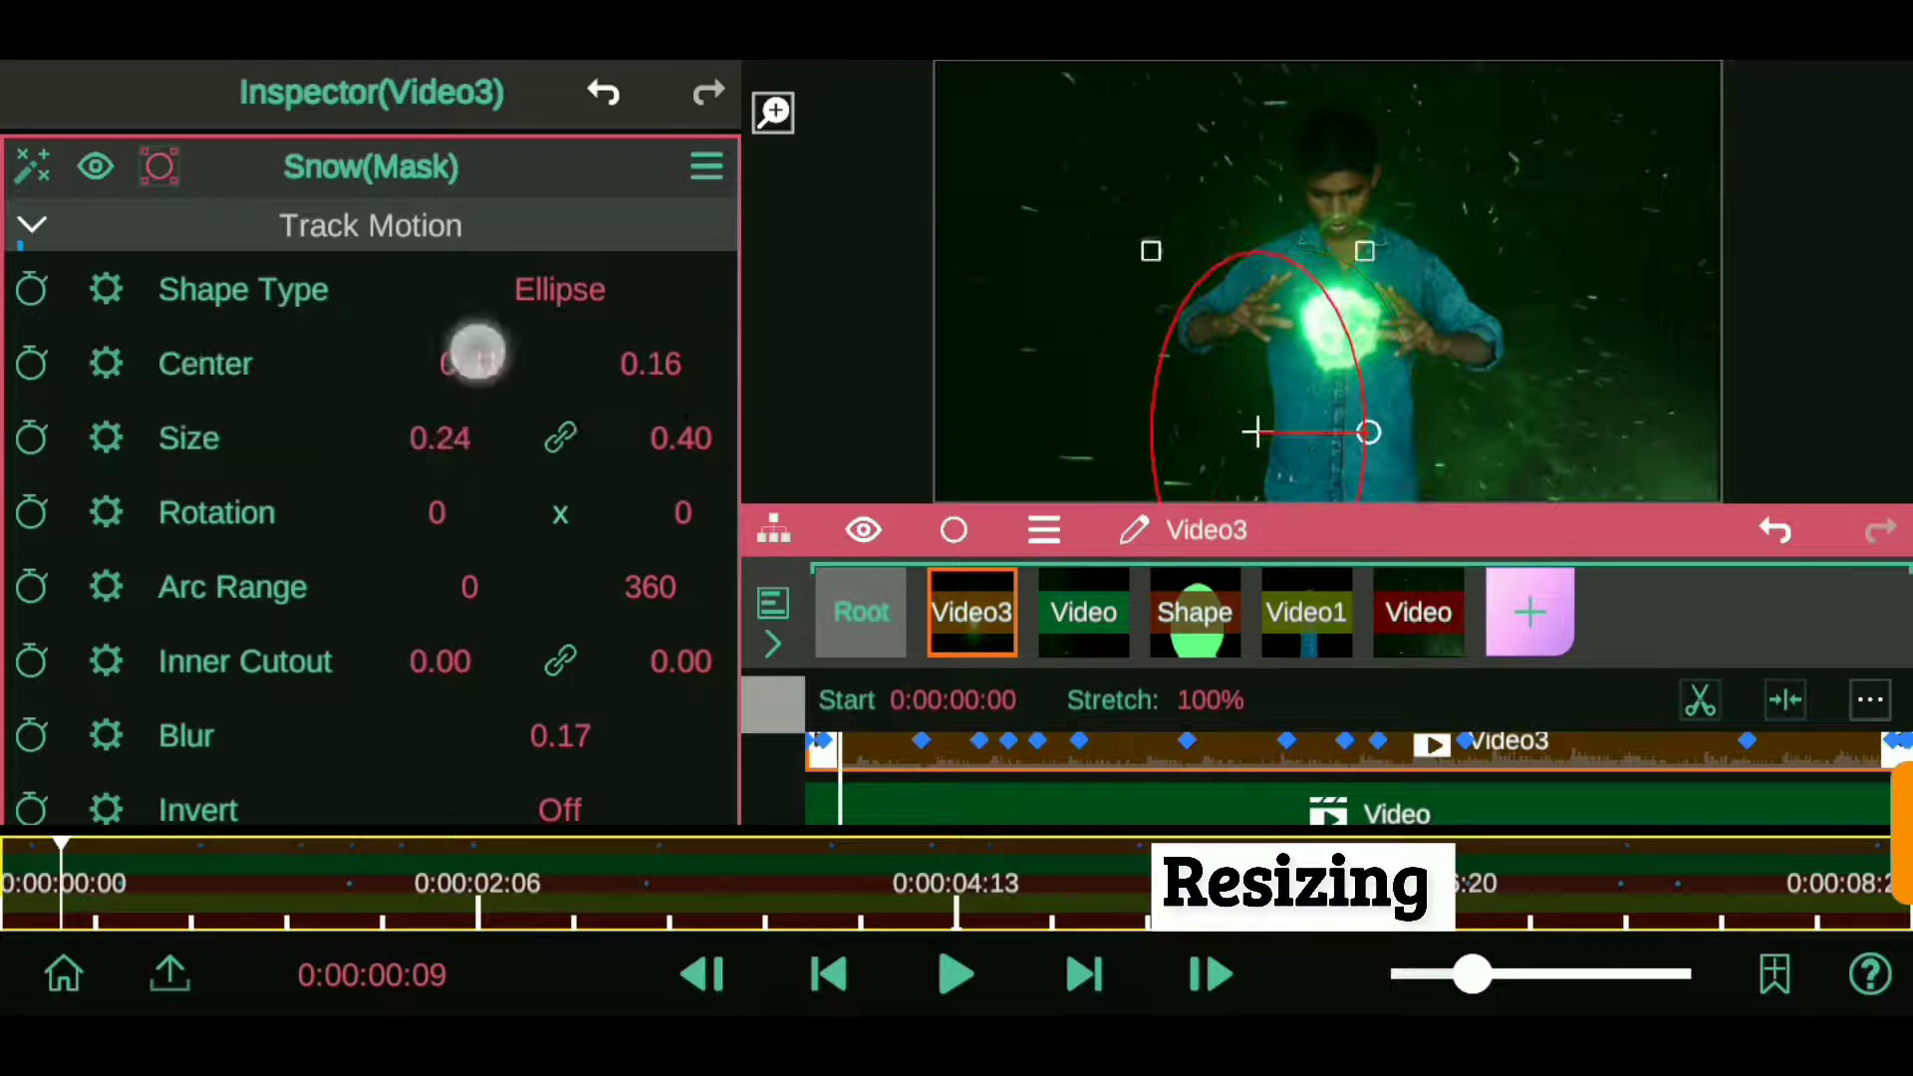
drag(681, 438, 661, 555)
mouse_move(470, 363)
mouse_down()
mouse_move(525, 394)
mouse_move(494, 387)
mouse_up()
drag(440, 438, 499, 384)
drag(651, 363, 641, 396)
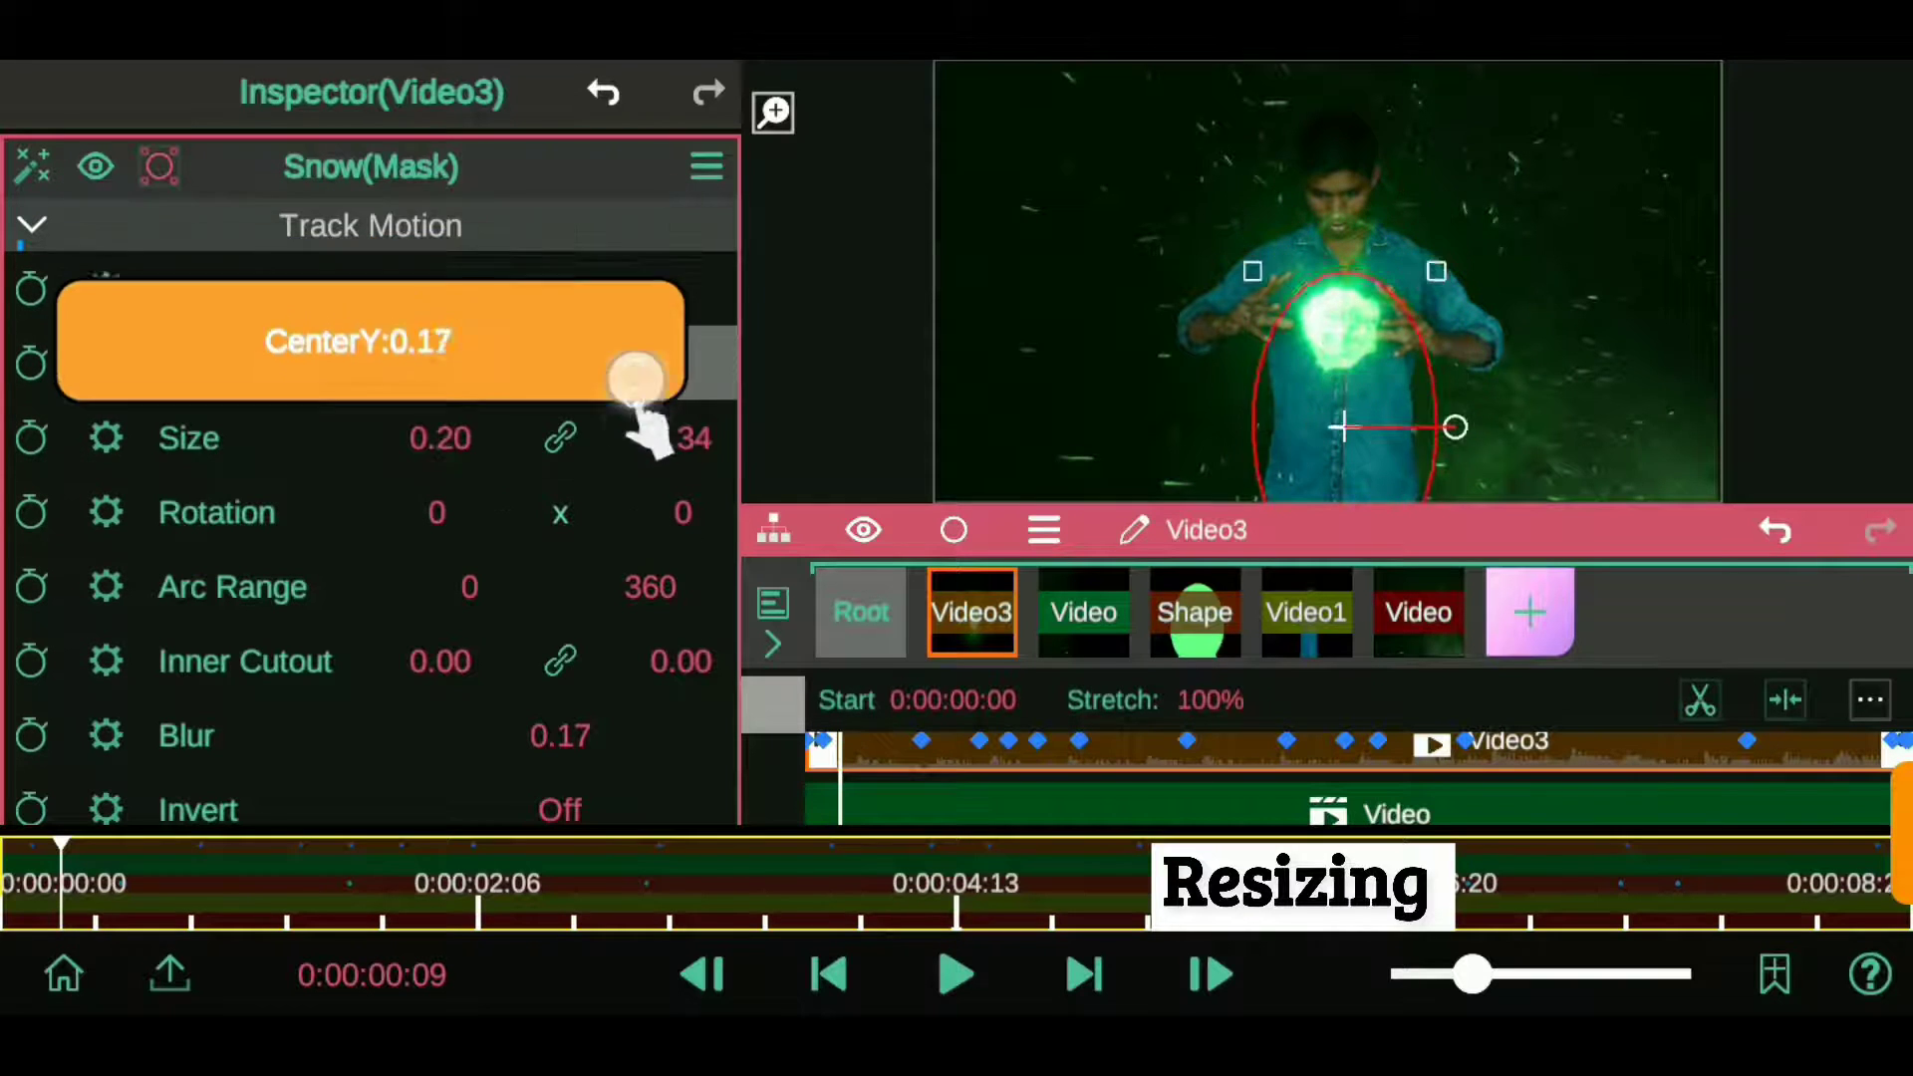
drag(440, 438, 461, 405)
drag(651, 362, 662, 266)
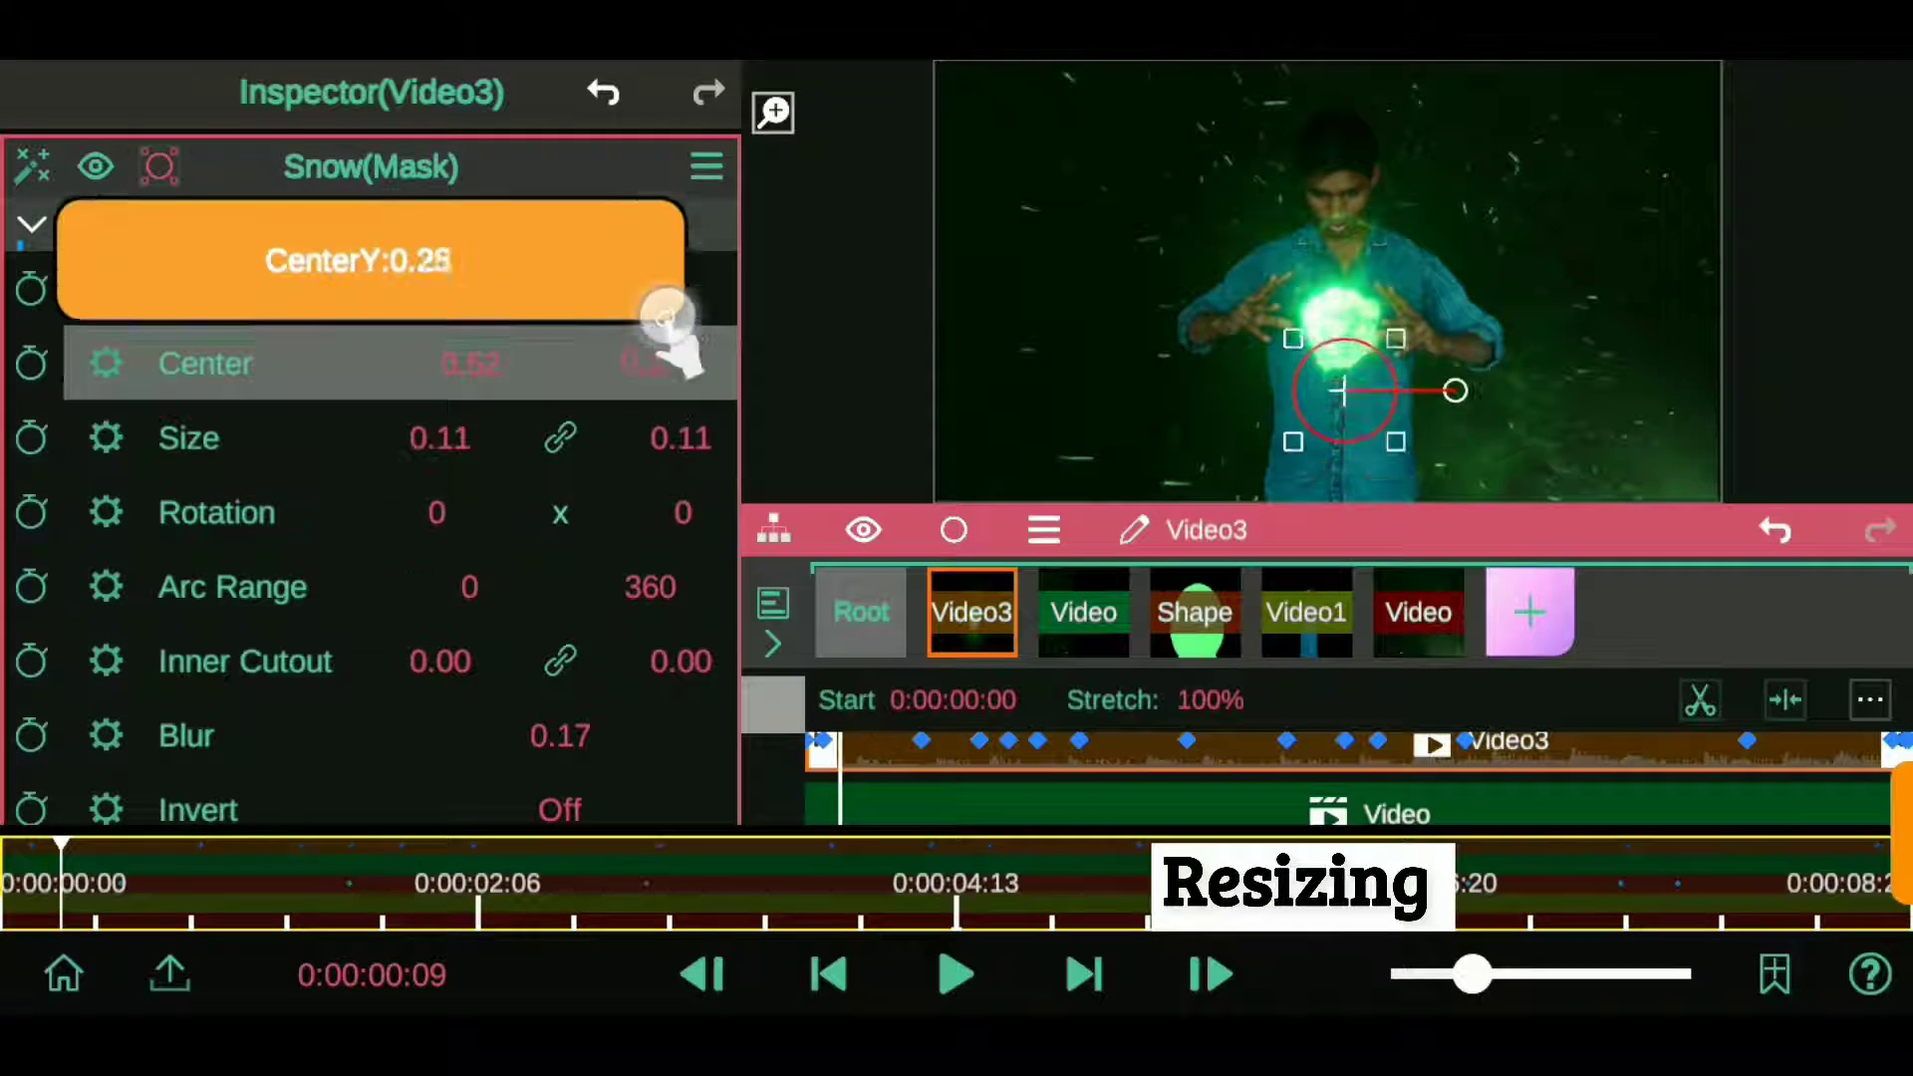
- Fine-tune the circle to Center 0.51/0.36, Size 0.13, with edge Blur 0.12
drag(488, 361, 480, 370)
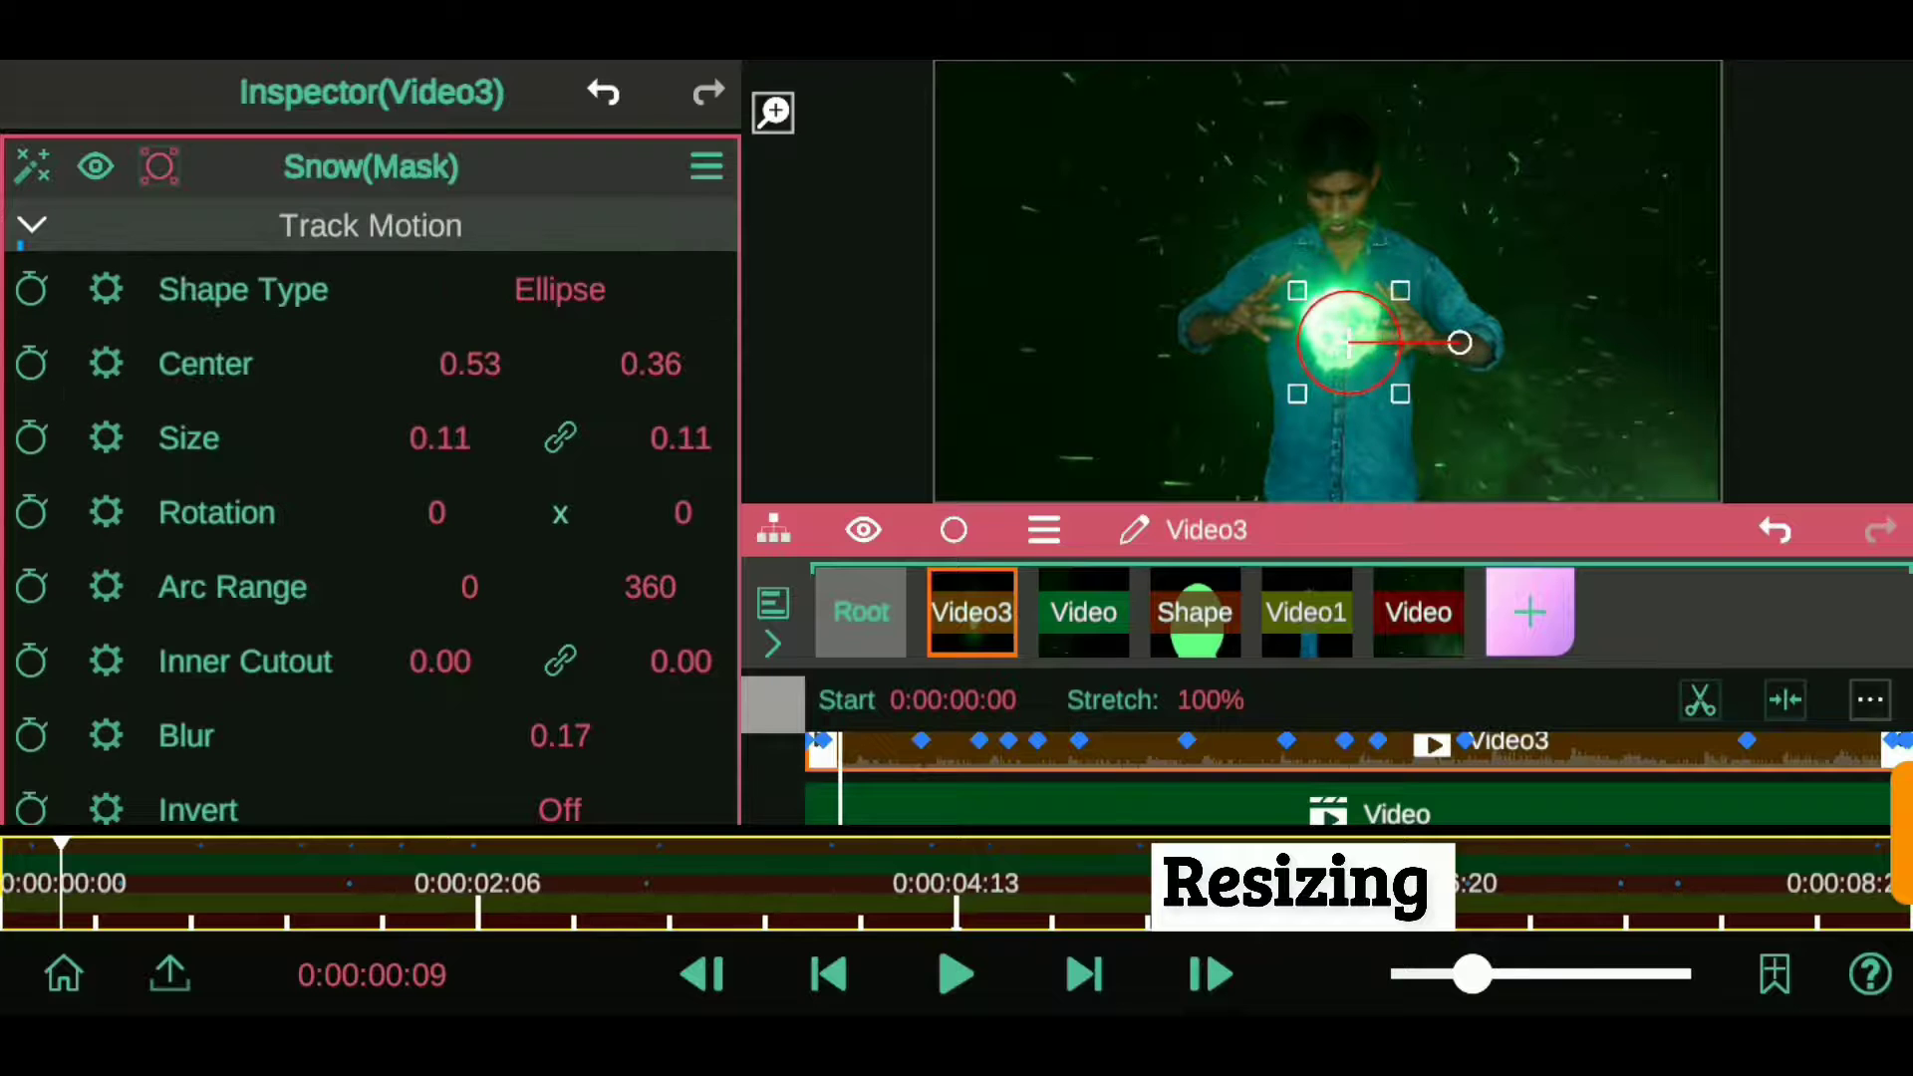
drag(439, 439, 451, 440)
drag(479, 354, 470, 356)
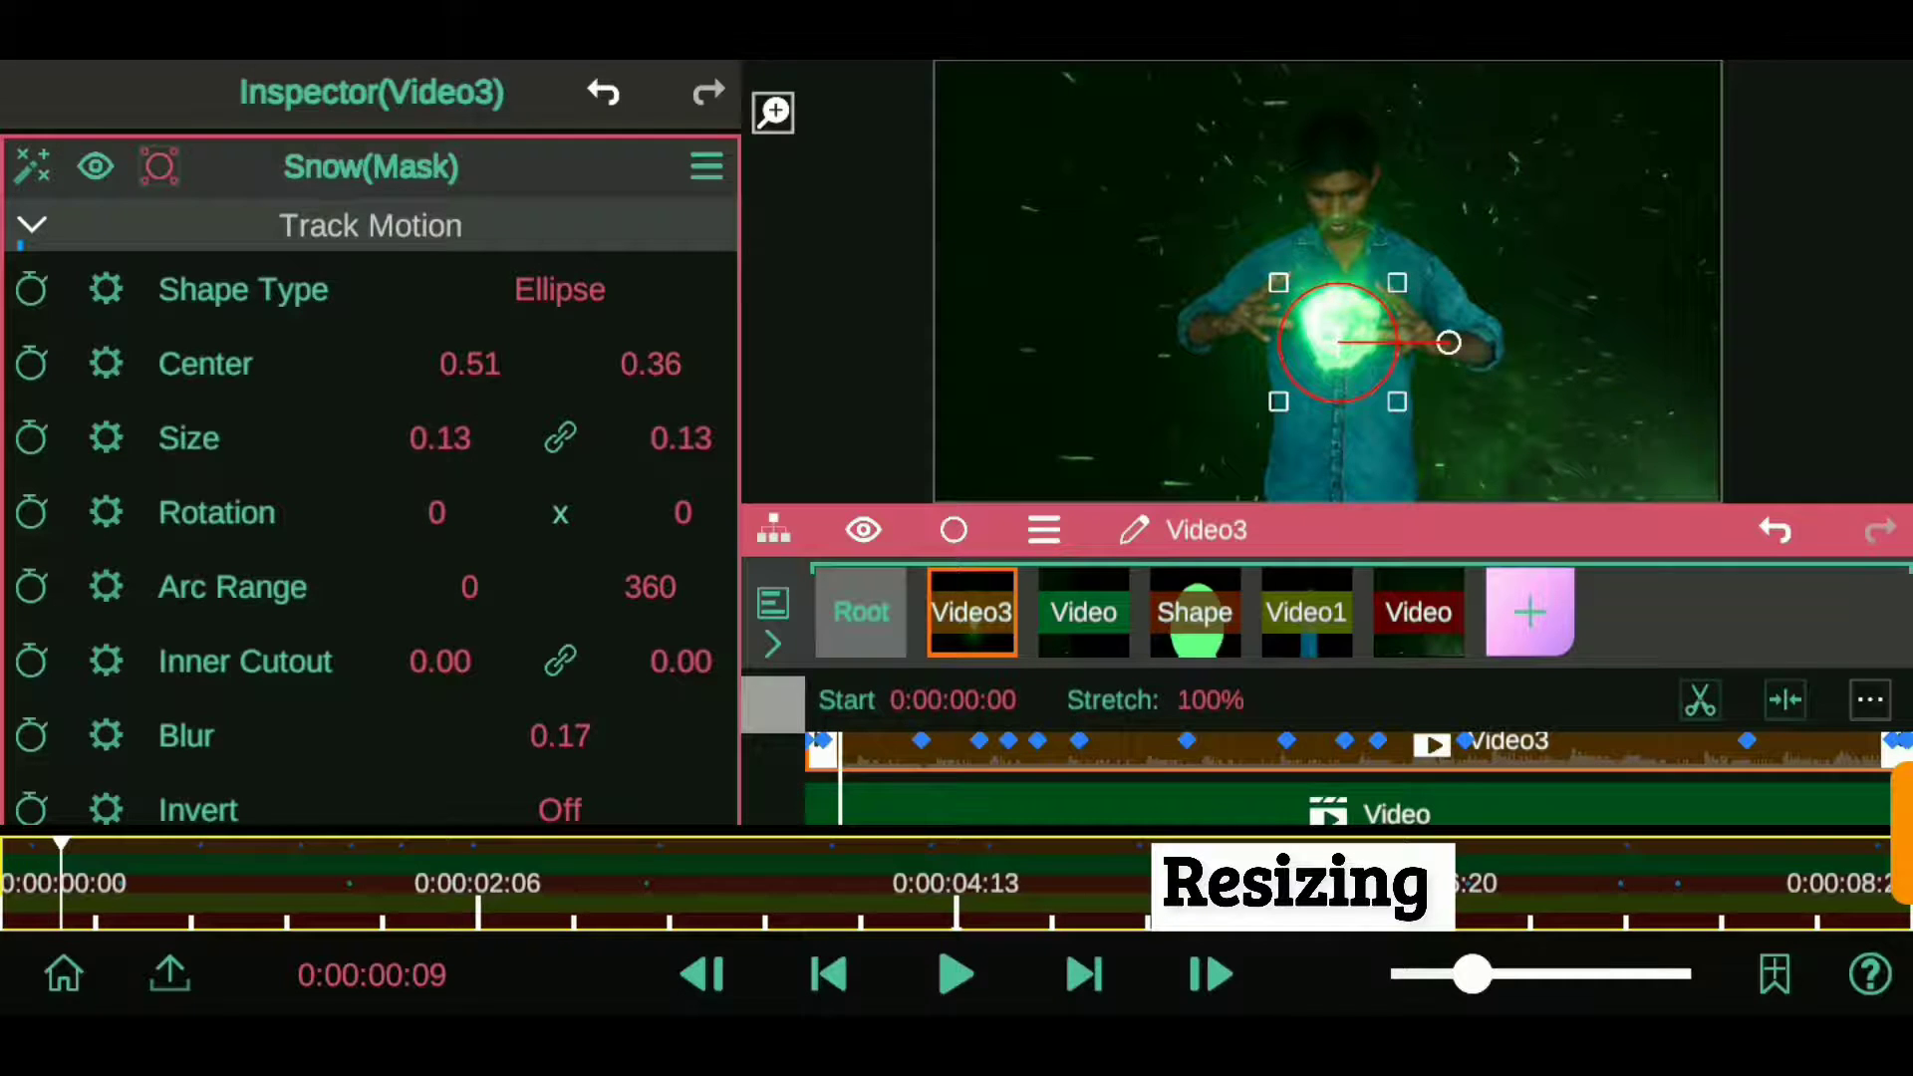
drag(568, 738, 558, 745)
click(31, 362)
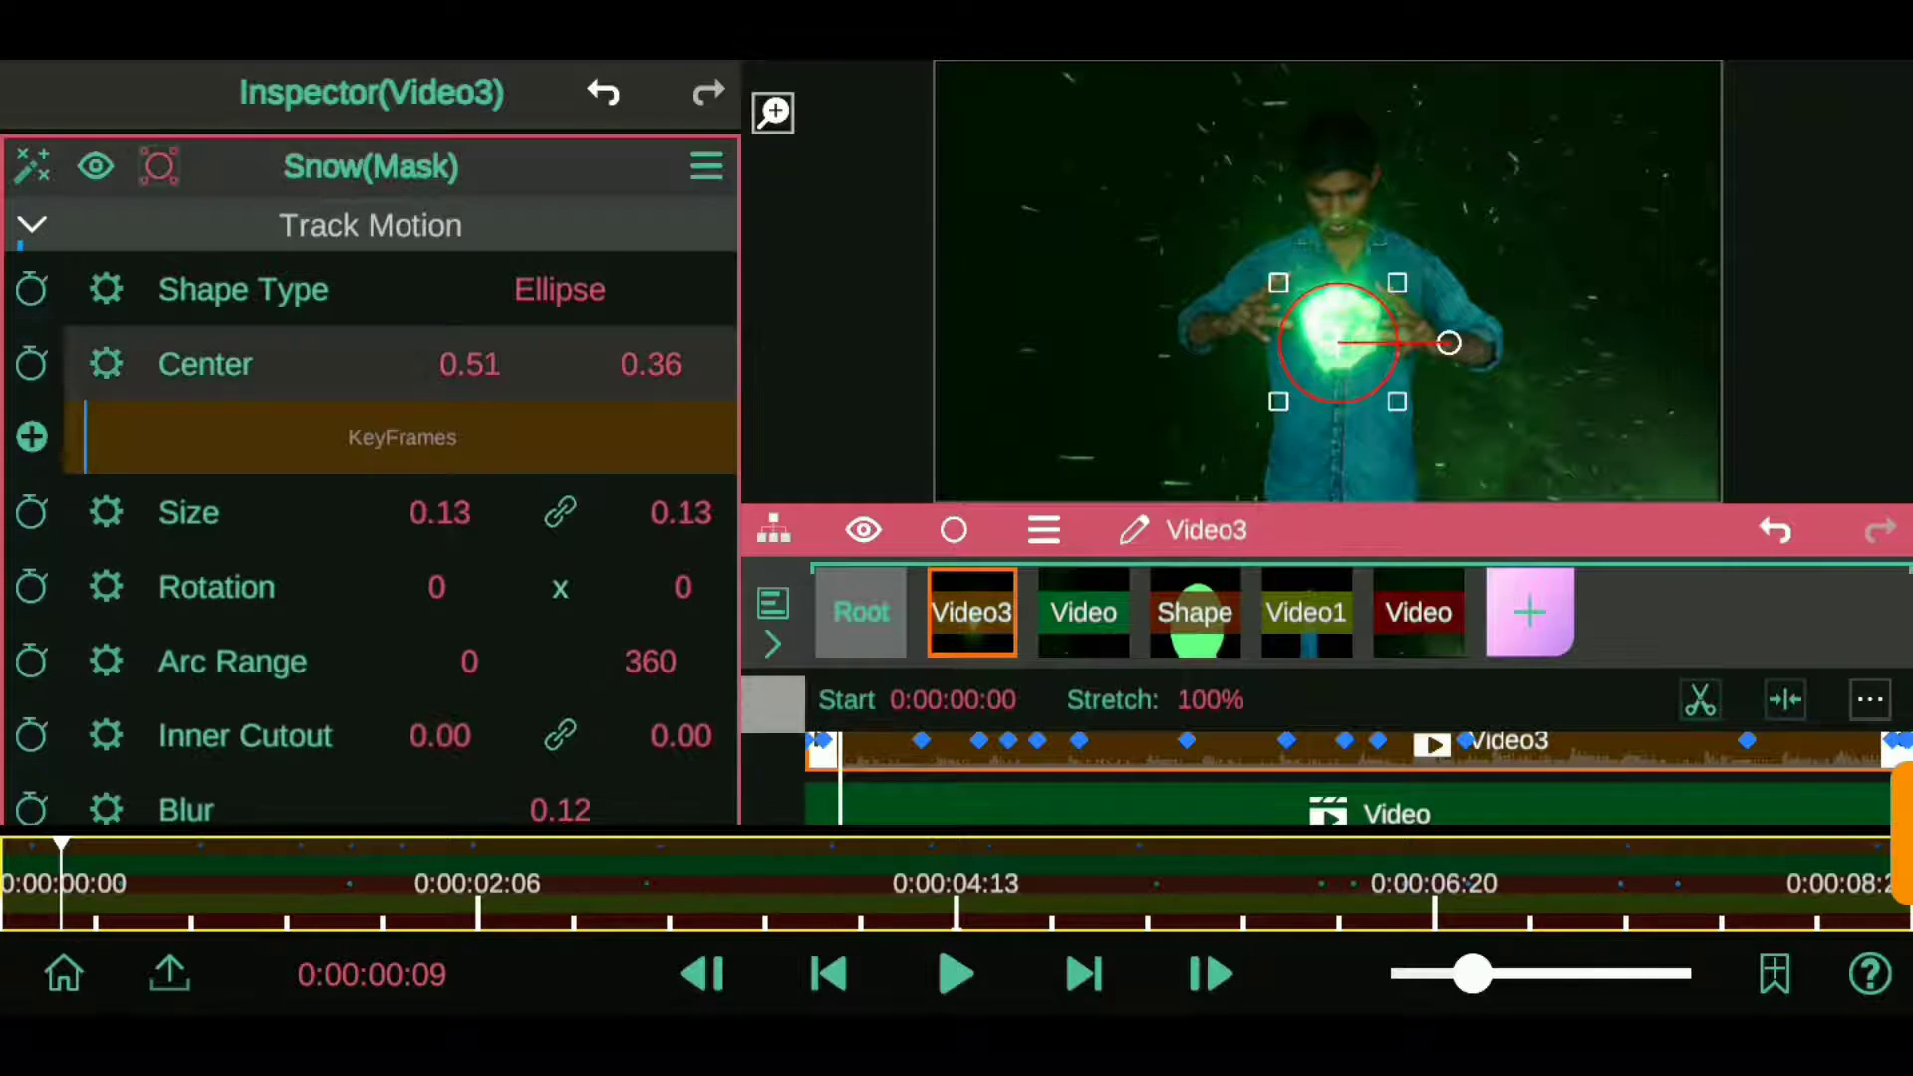
click(159, 166)
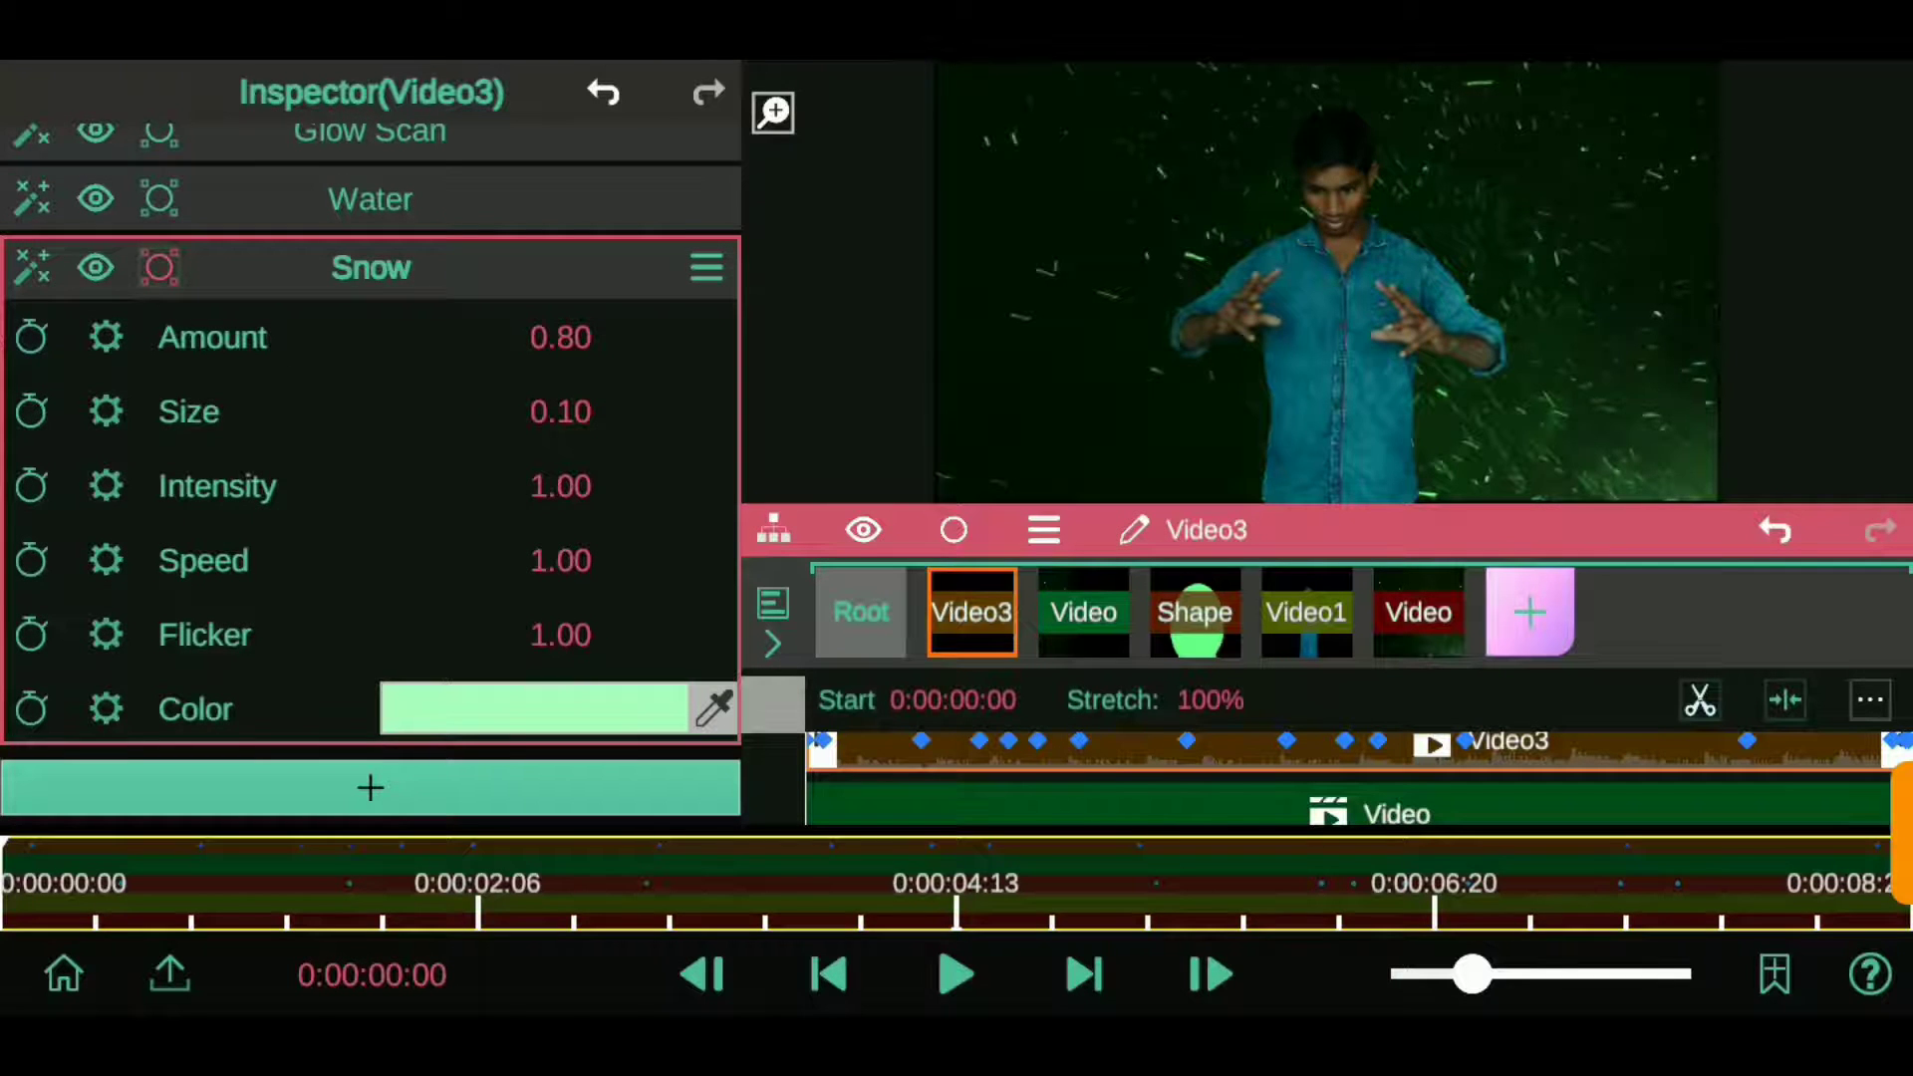
- Keyframe the Snow mask's Center and Size, then widen it a few frames later
click(1211, 974)
click(159, 267)
click(275, 440)
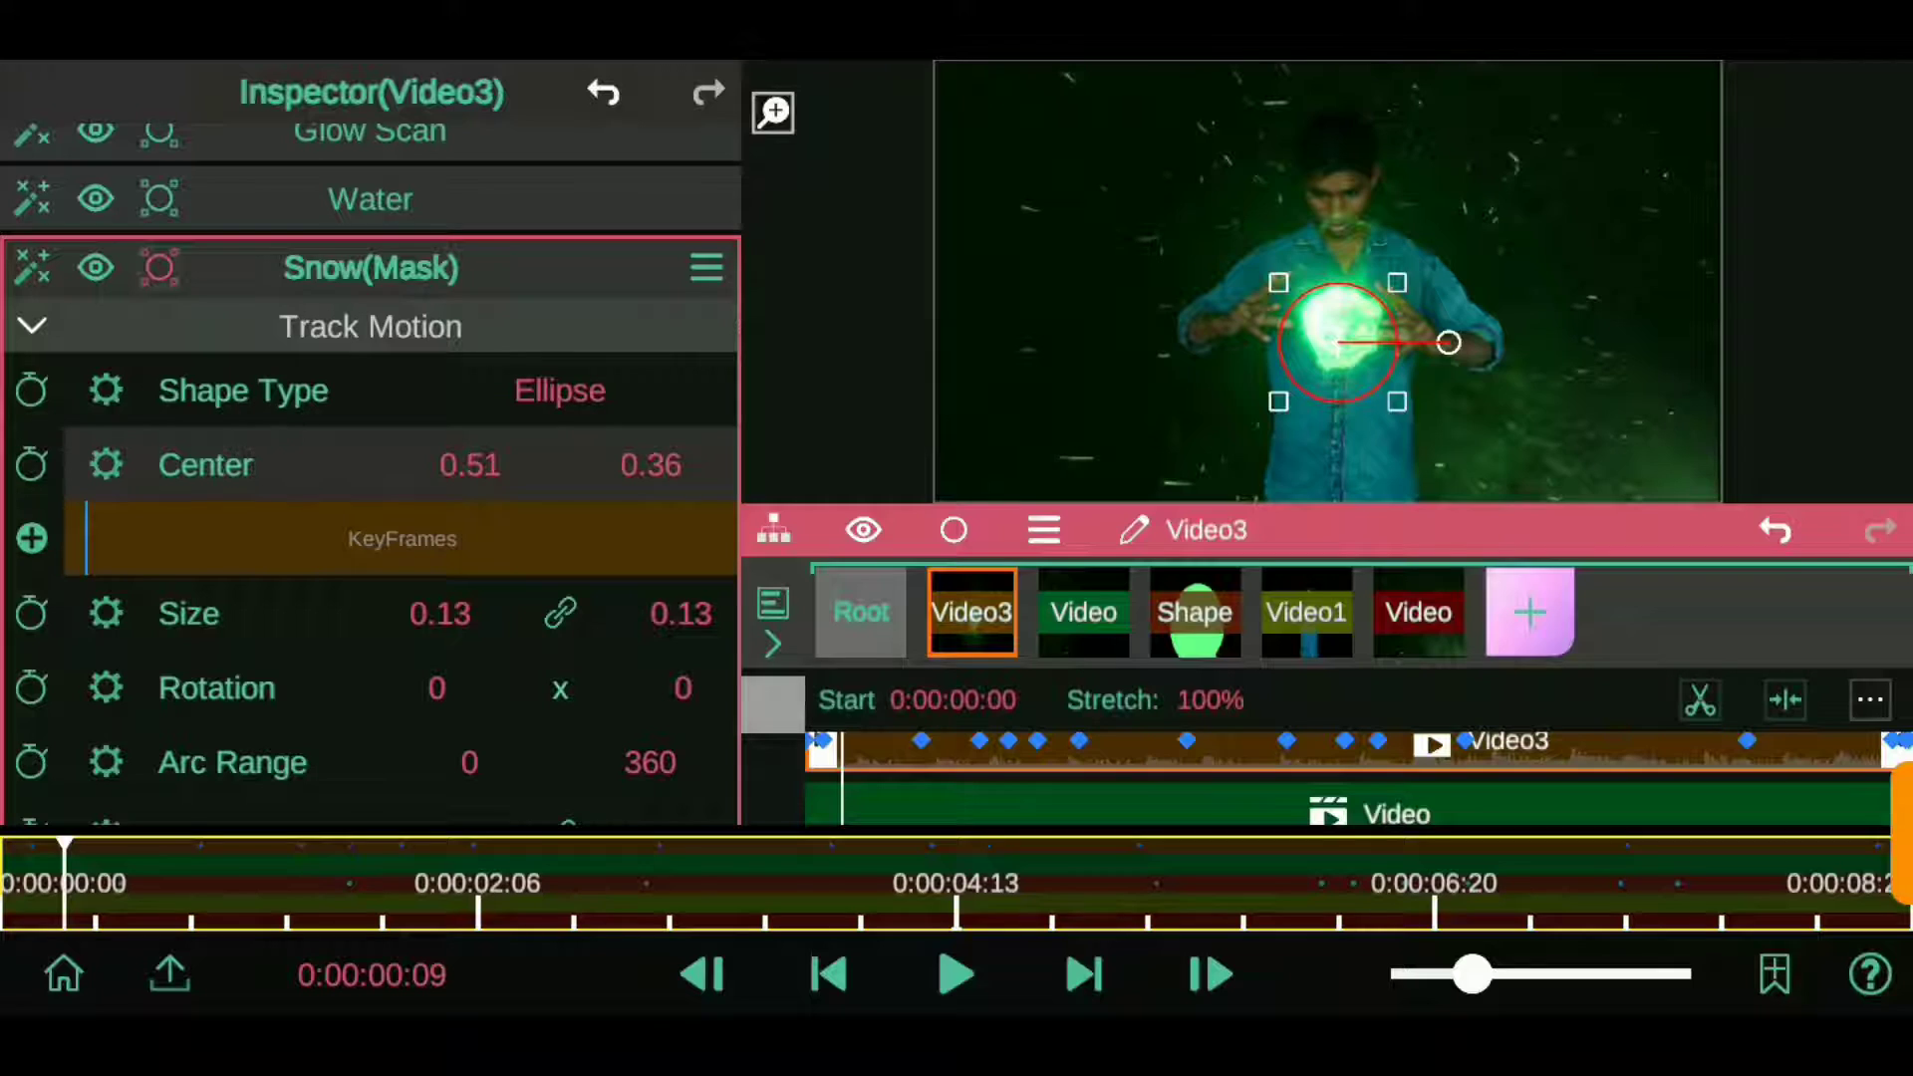
click(31, 538)
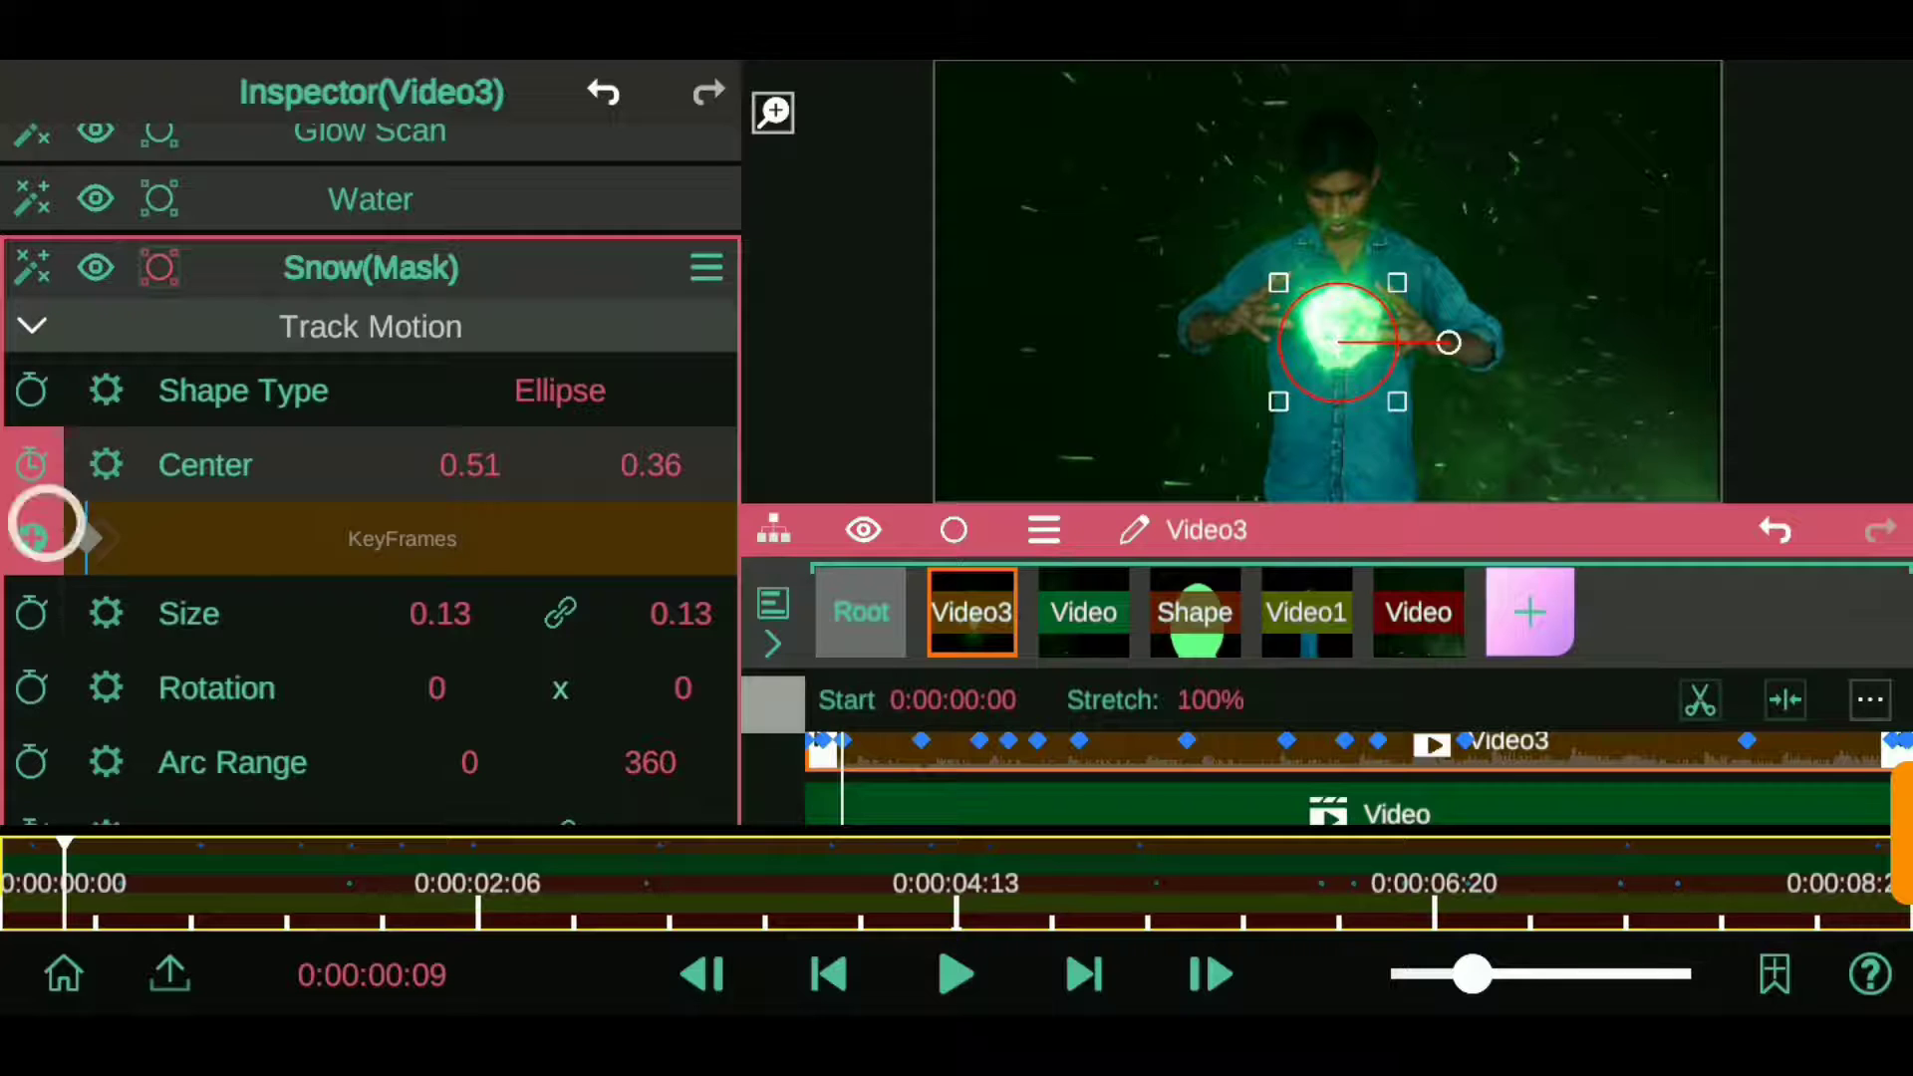
click(31, 613)
click(31, 687)
scroll(369, 498, down, 3)
click(1211, 973)
drag(440, 436, 491, 440)
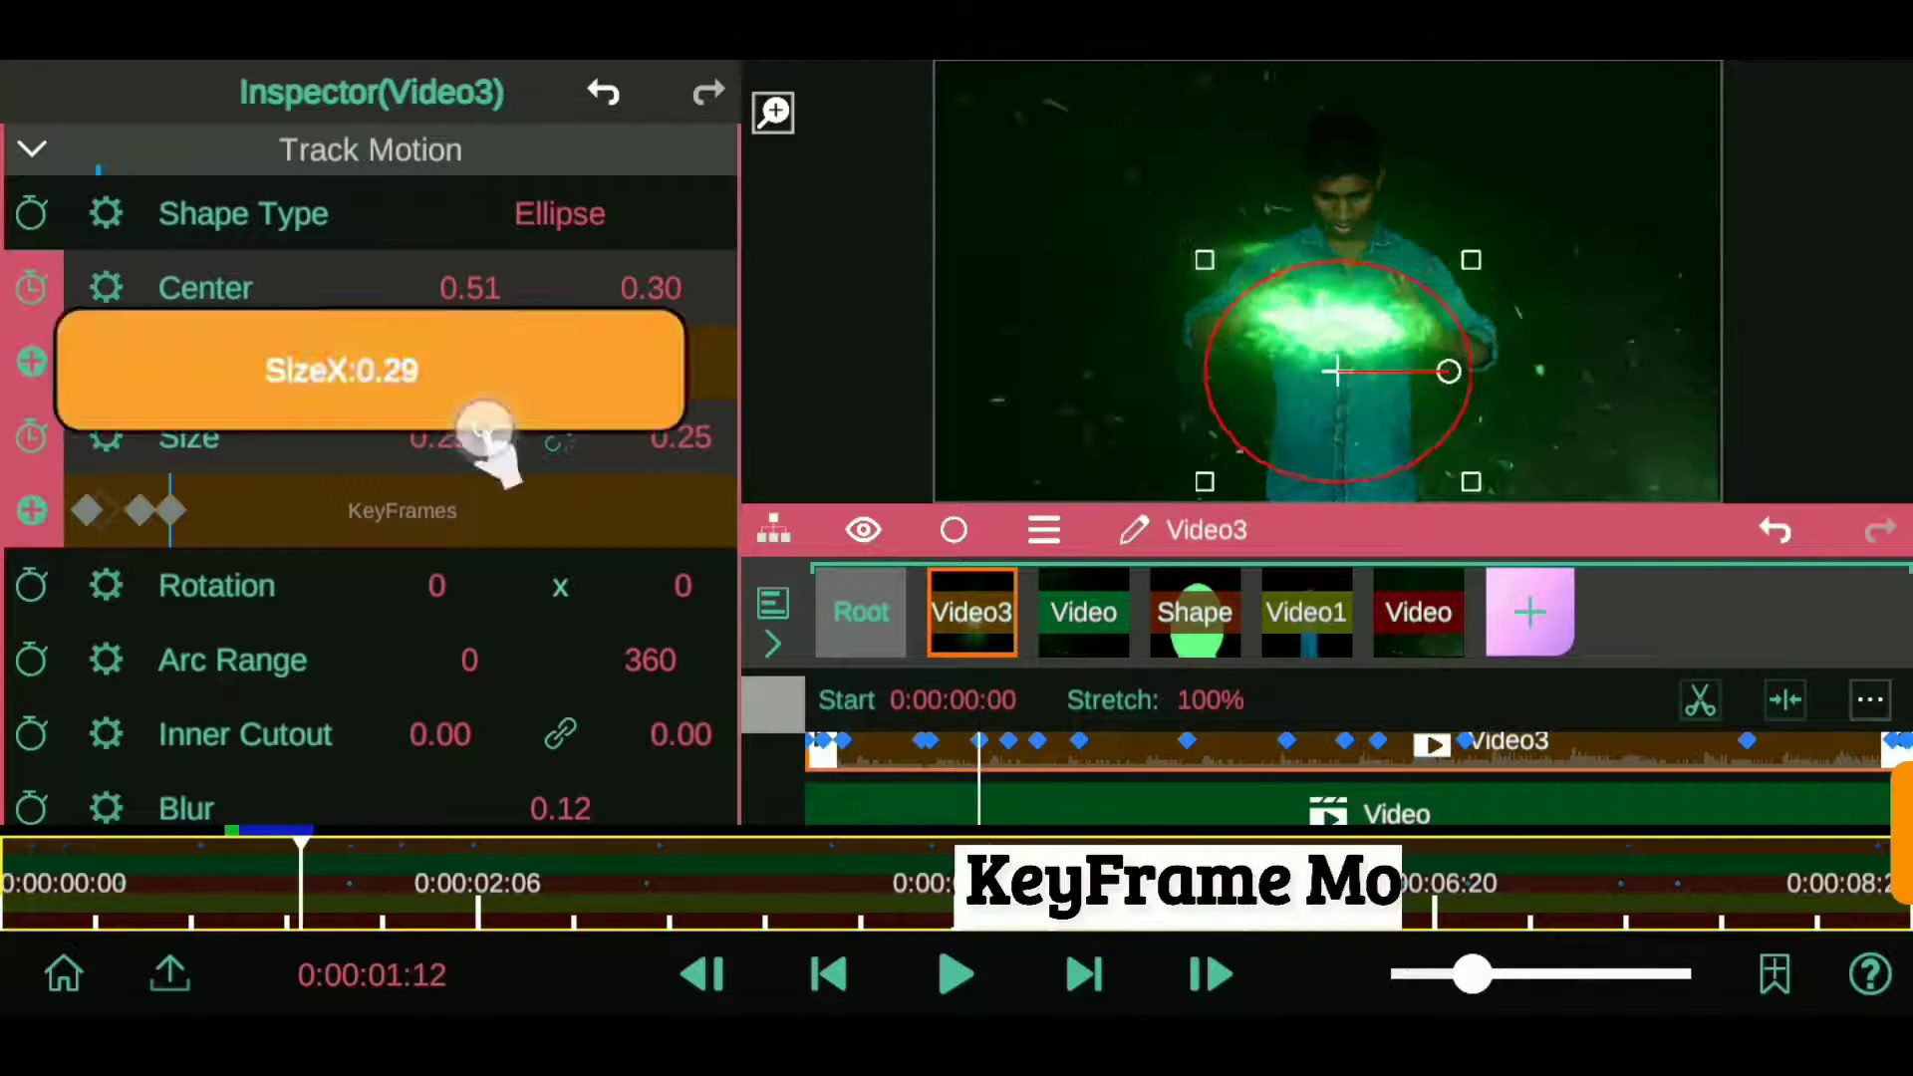
click(32, 149)
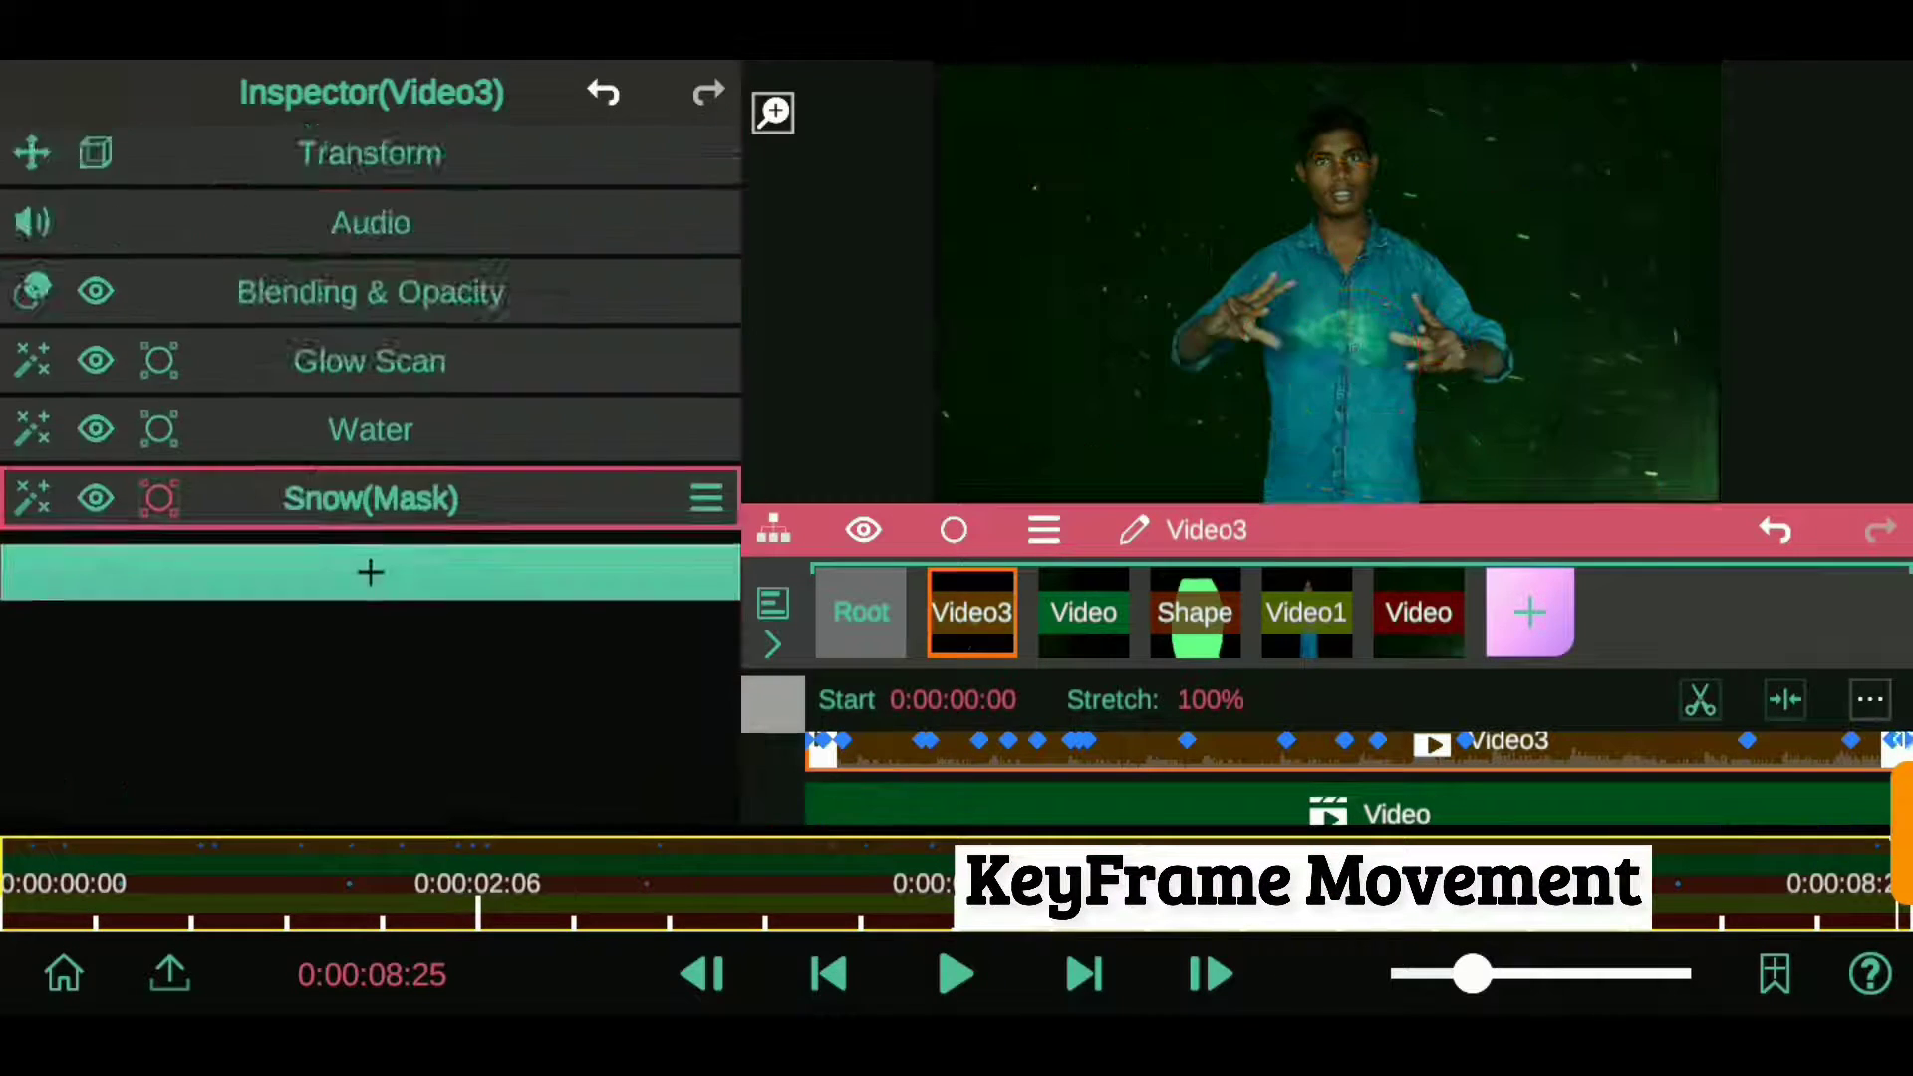
click(285, 503)
click(349, 883)
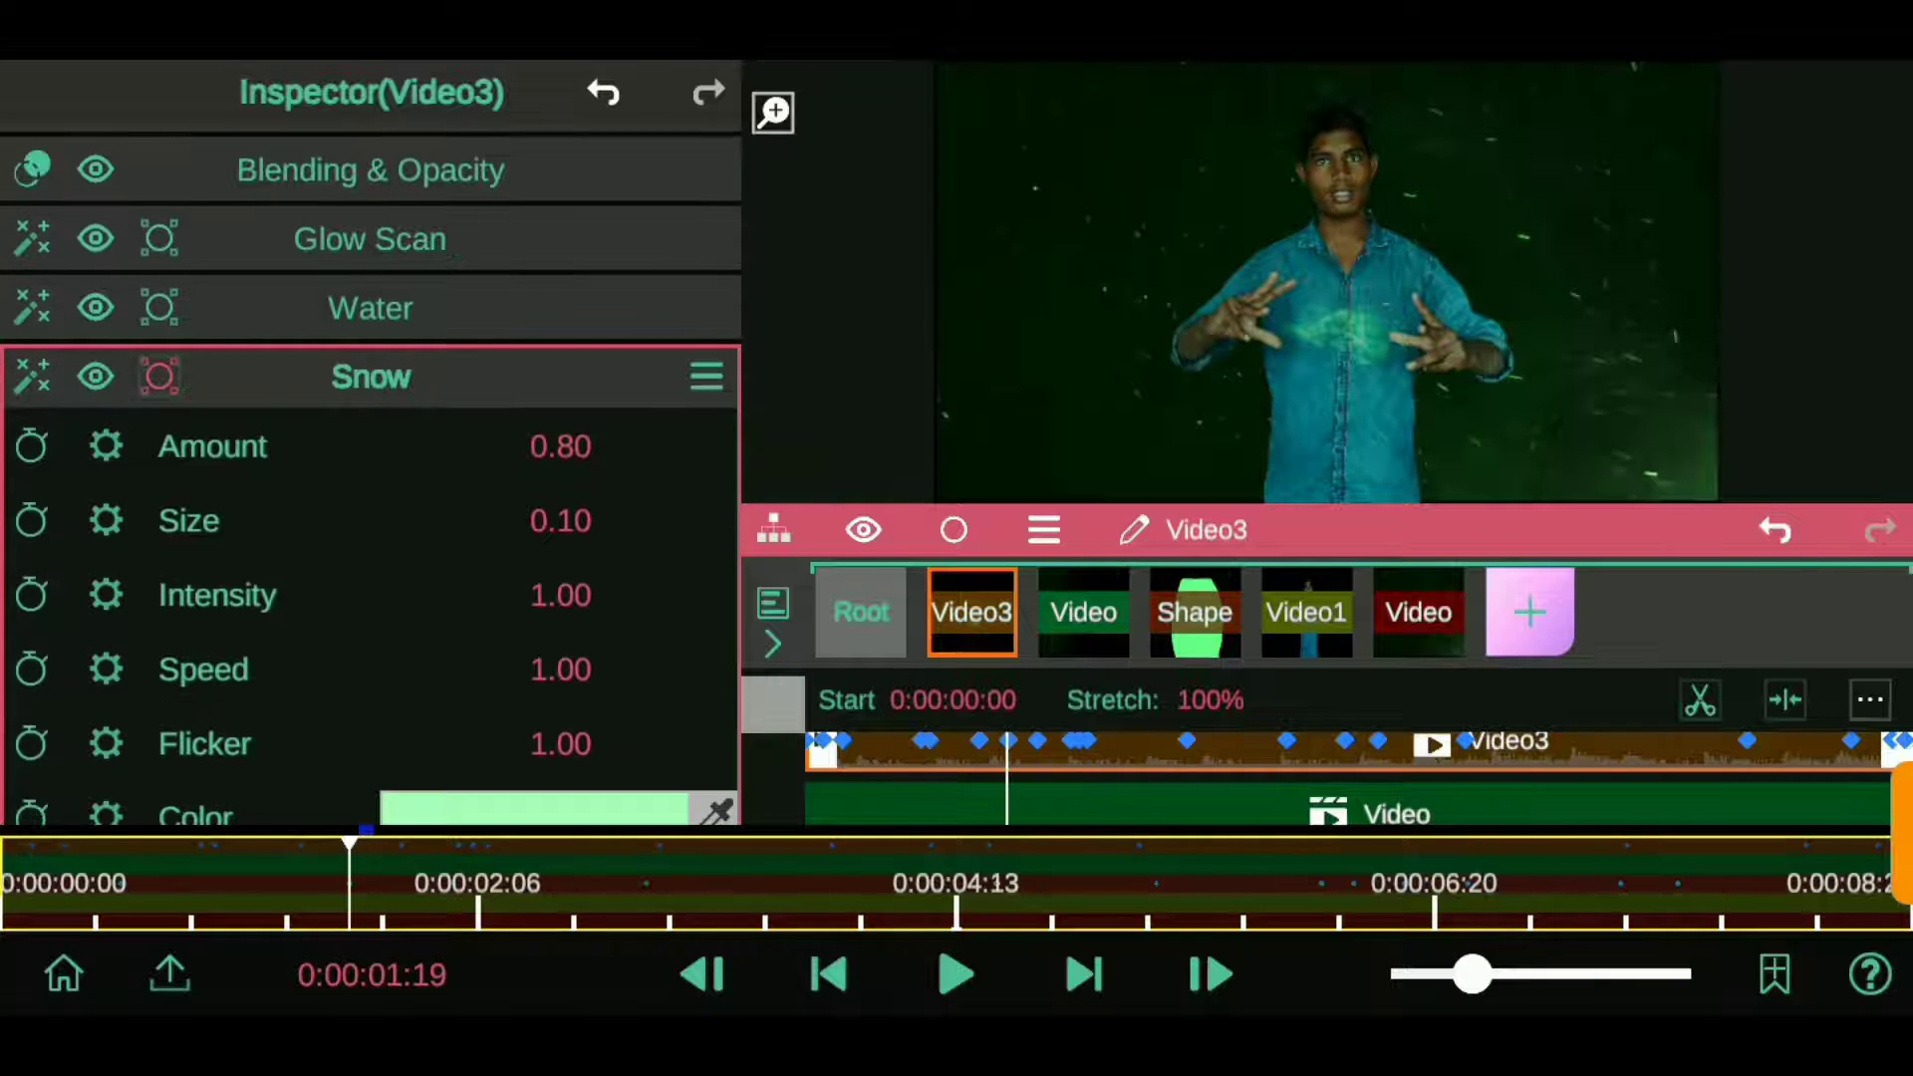
- Set Snow Size 0.00, Intensity 1.42, Amount 0.88 and a vivid green colour
click(1211, 974)
drag(558, 520, 561, 730)
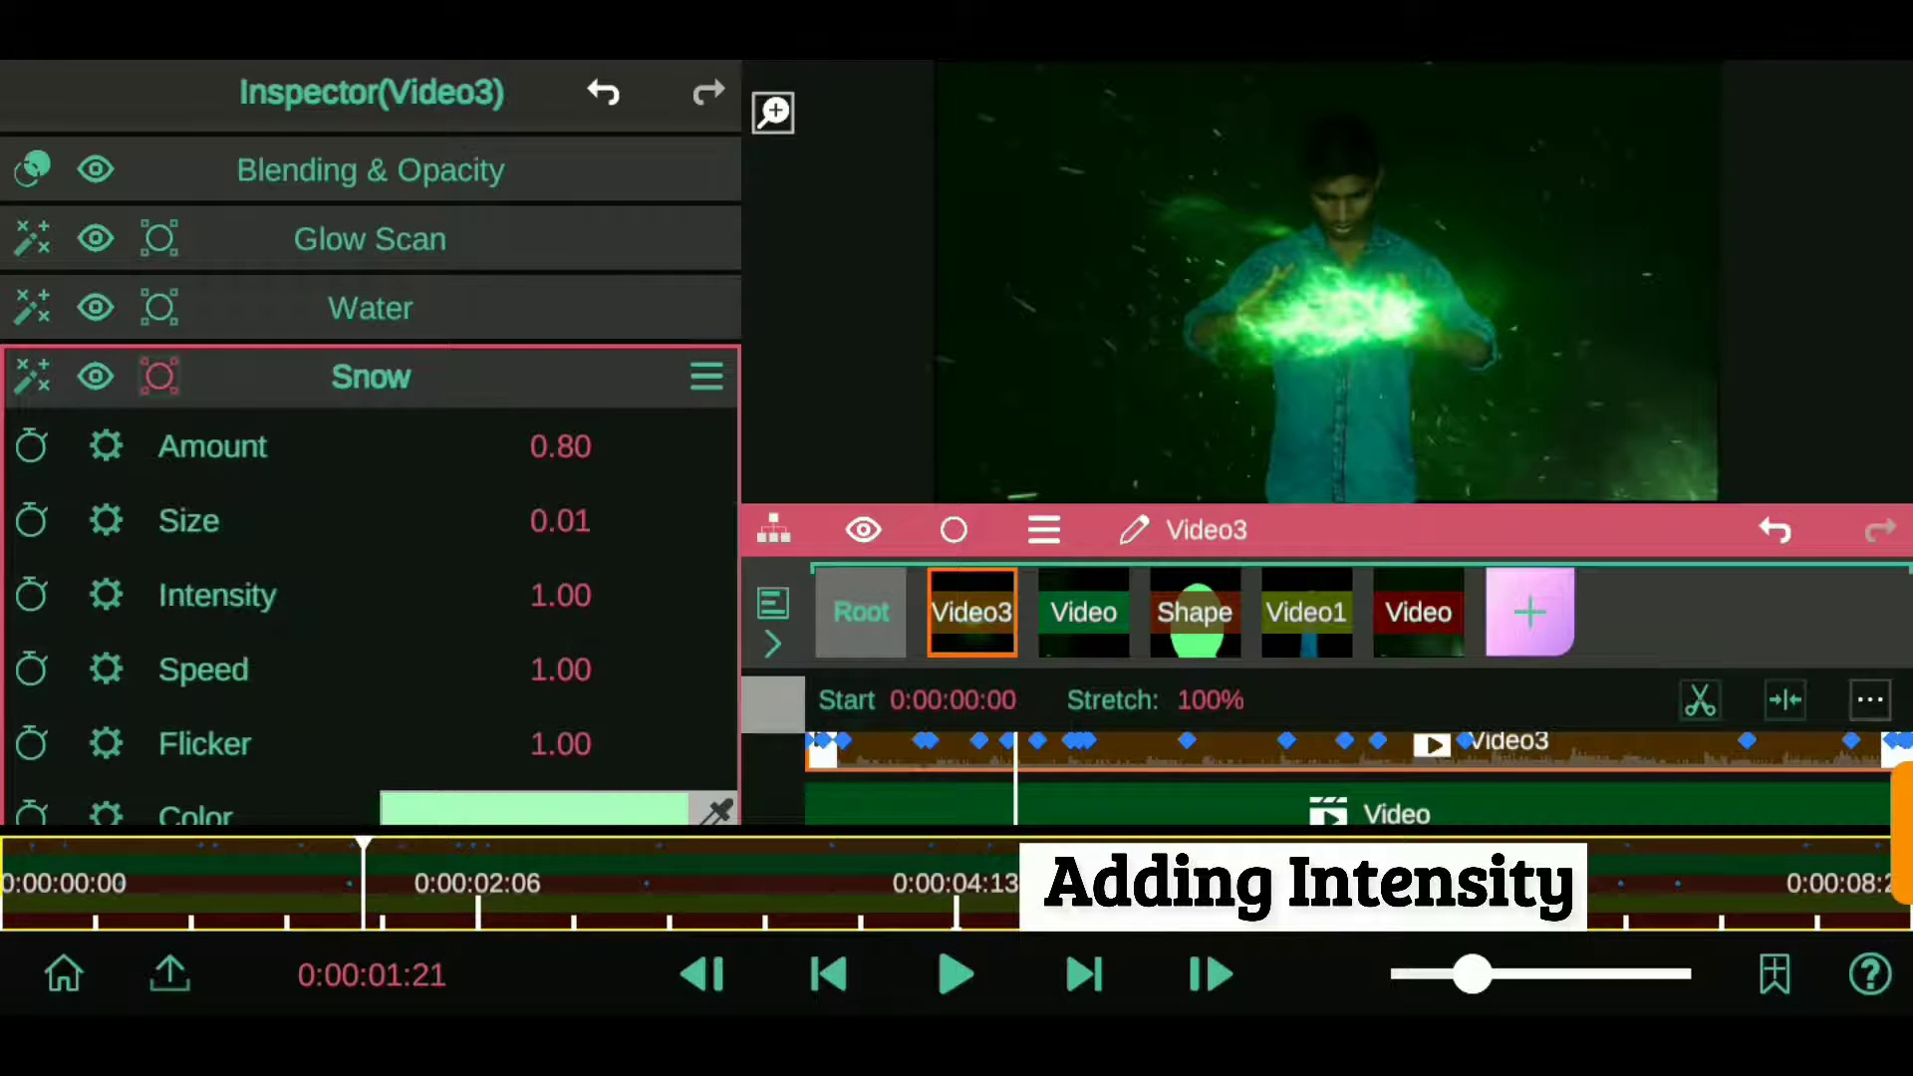
drag(583, 583, 586, 516)
mouse_move(583, 595)
mouse_down()
mouse_move(619, 475)
mouse_move(608, 698)
mouse_up()
drag(568, 428, 570, 423)
click(534, 814)
drag(308, 618, 395, 698)
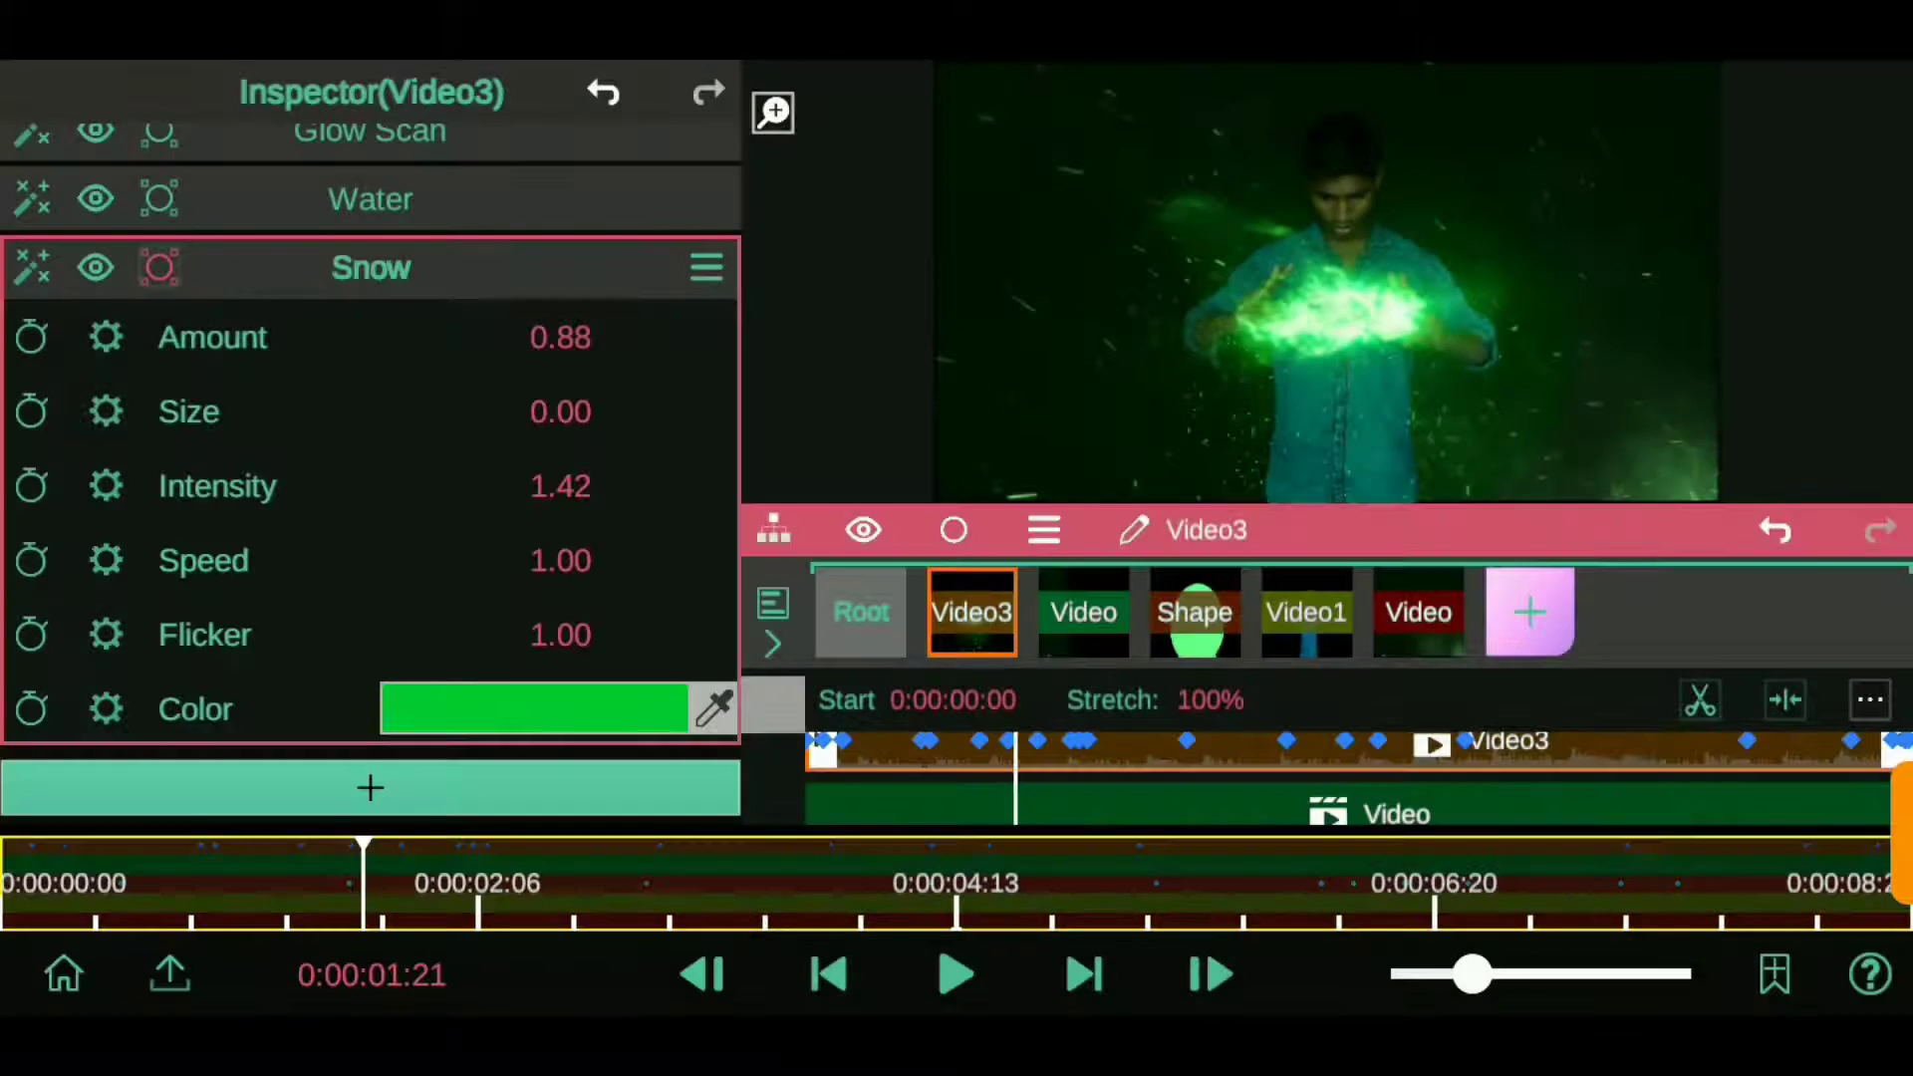
- Soften the Snow mask edge to a blur of about 0.5
click(159, 267)
click(259, 445)
drag(558, 594, 488, 255)
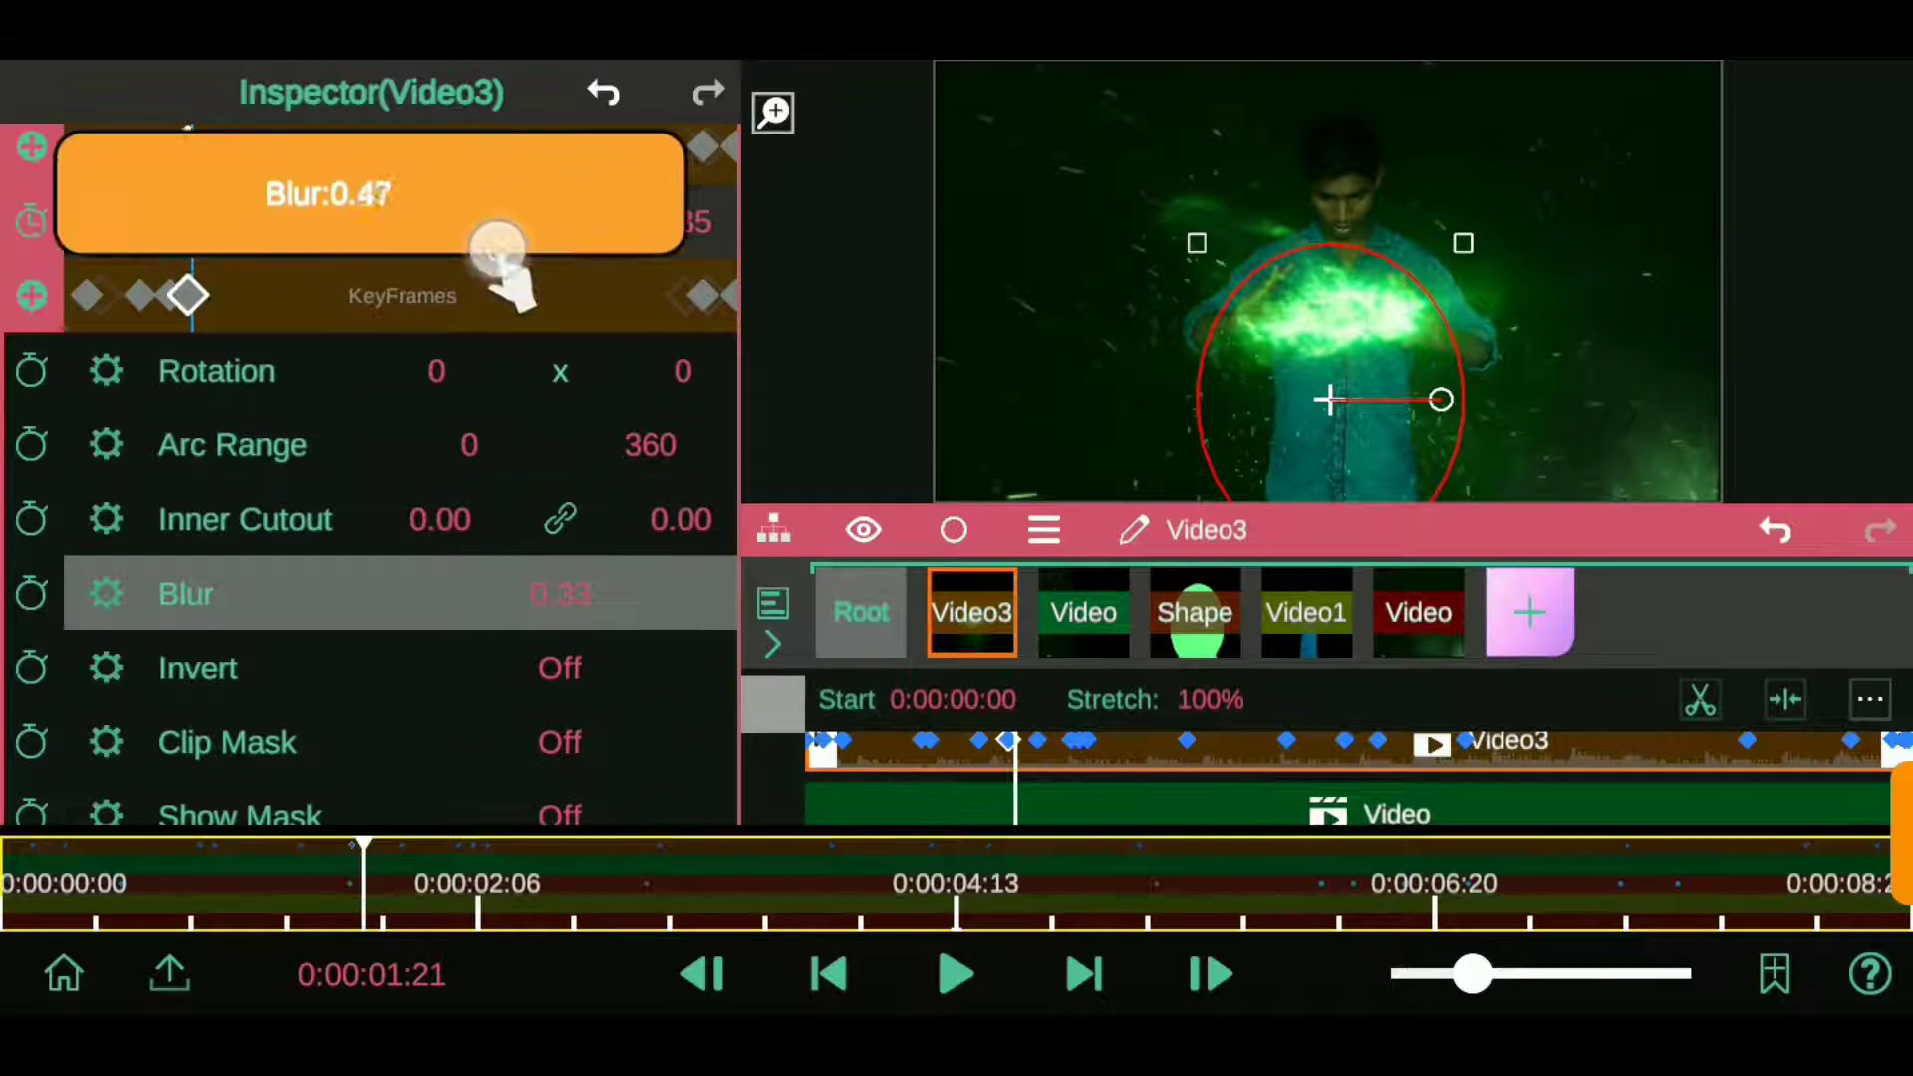
drag(130, 610, 129, 787)
key(Escape)
- Later in the clip, raise the Snow mask blur to 0.58
drag(364, 882, 458, 882)
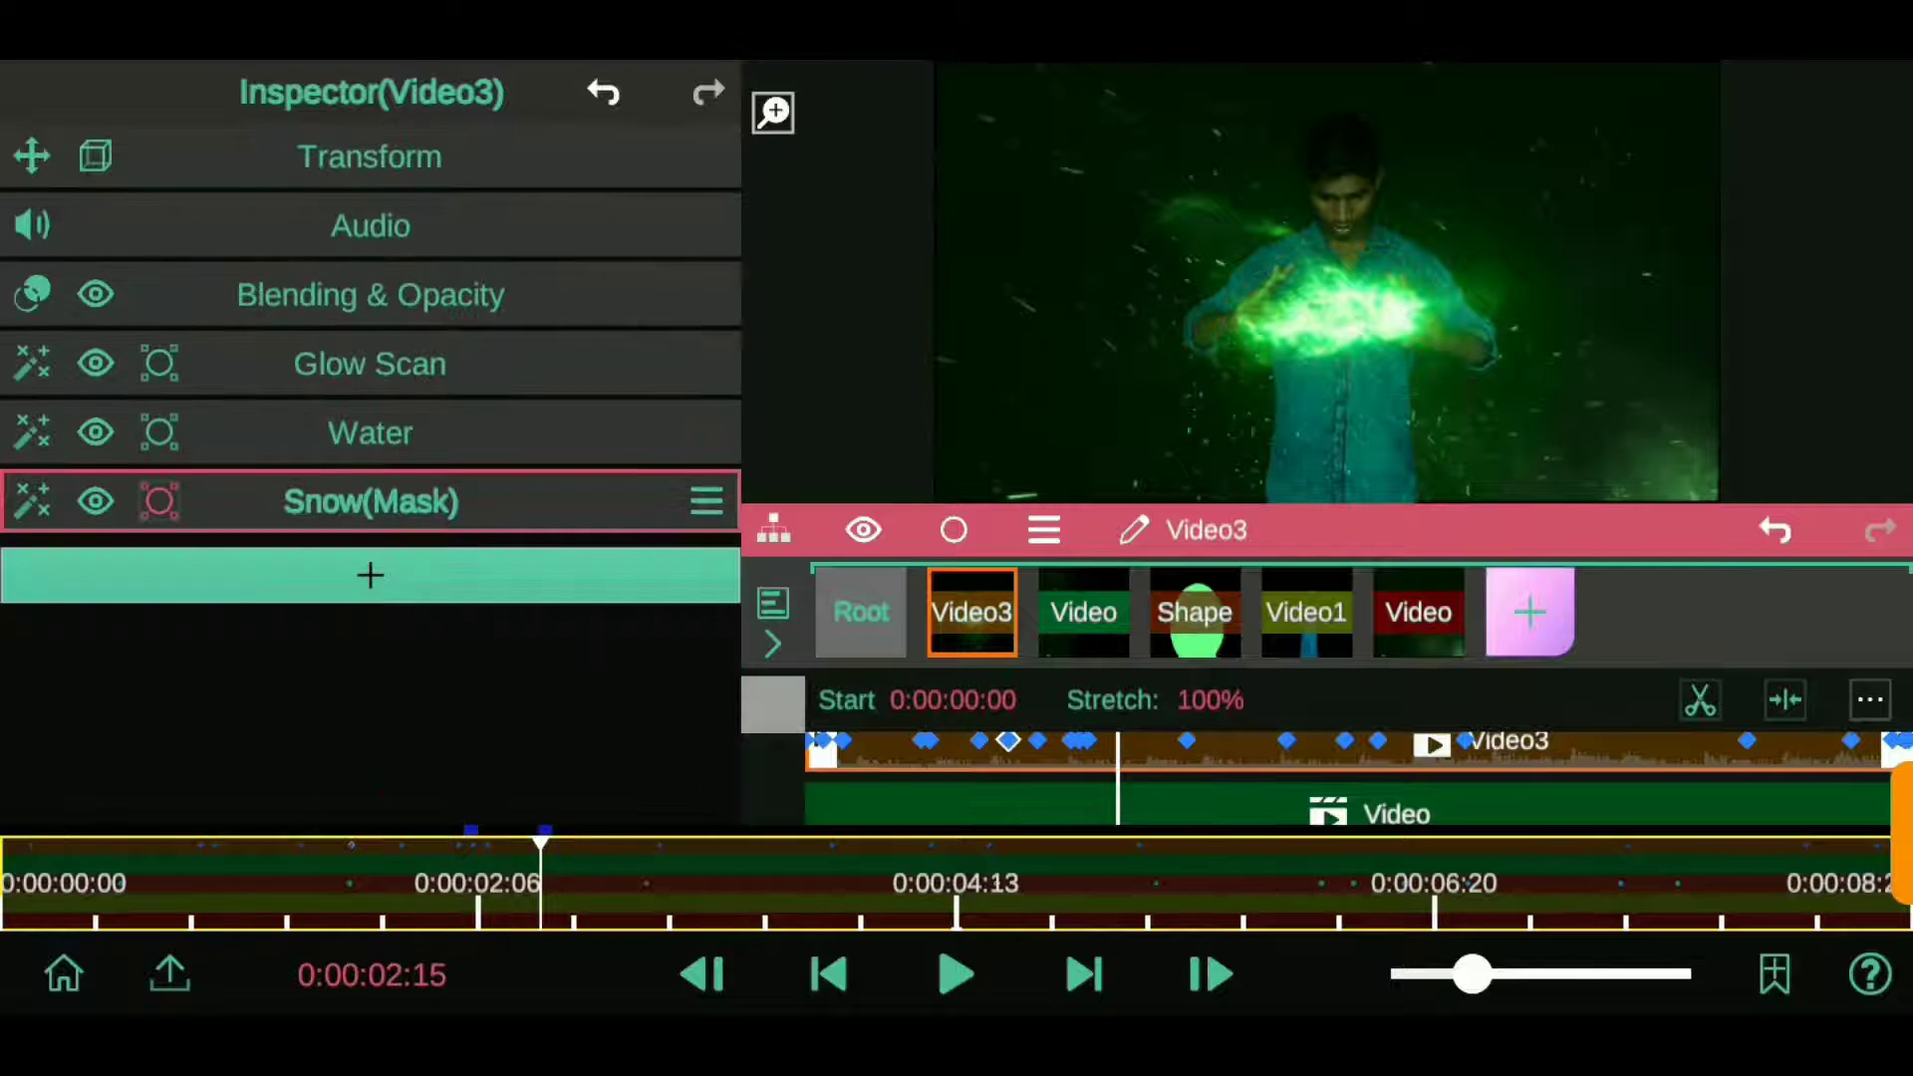
click(320, 504)
drag(77, 728, 76, 529)
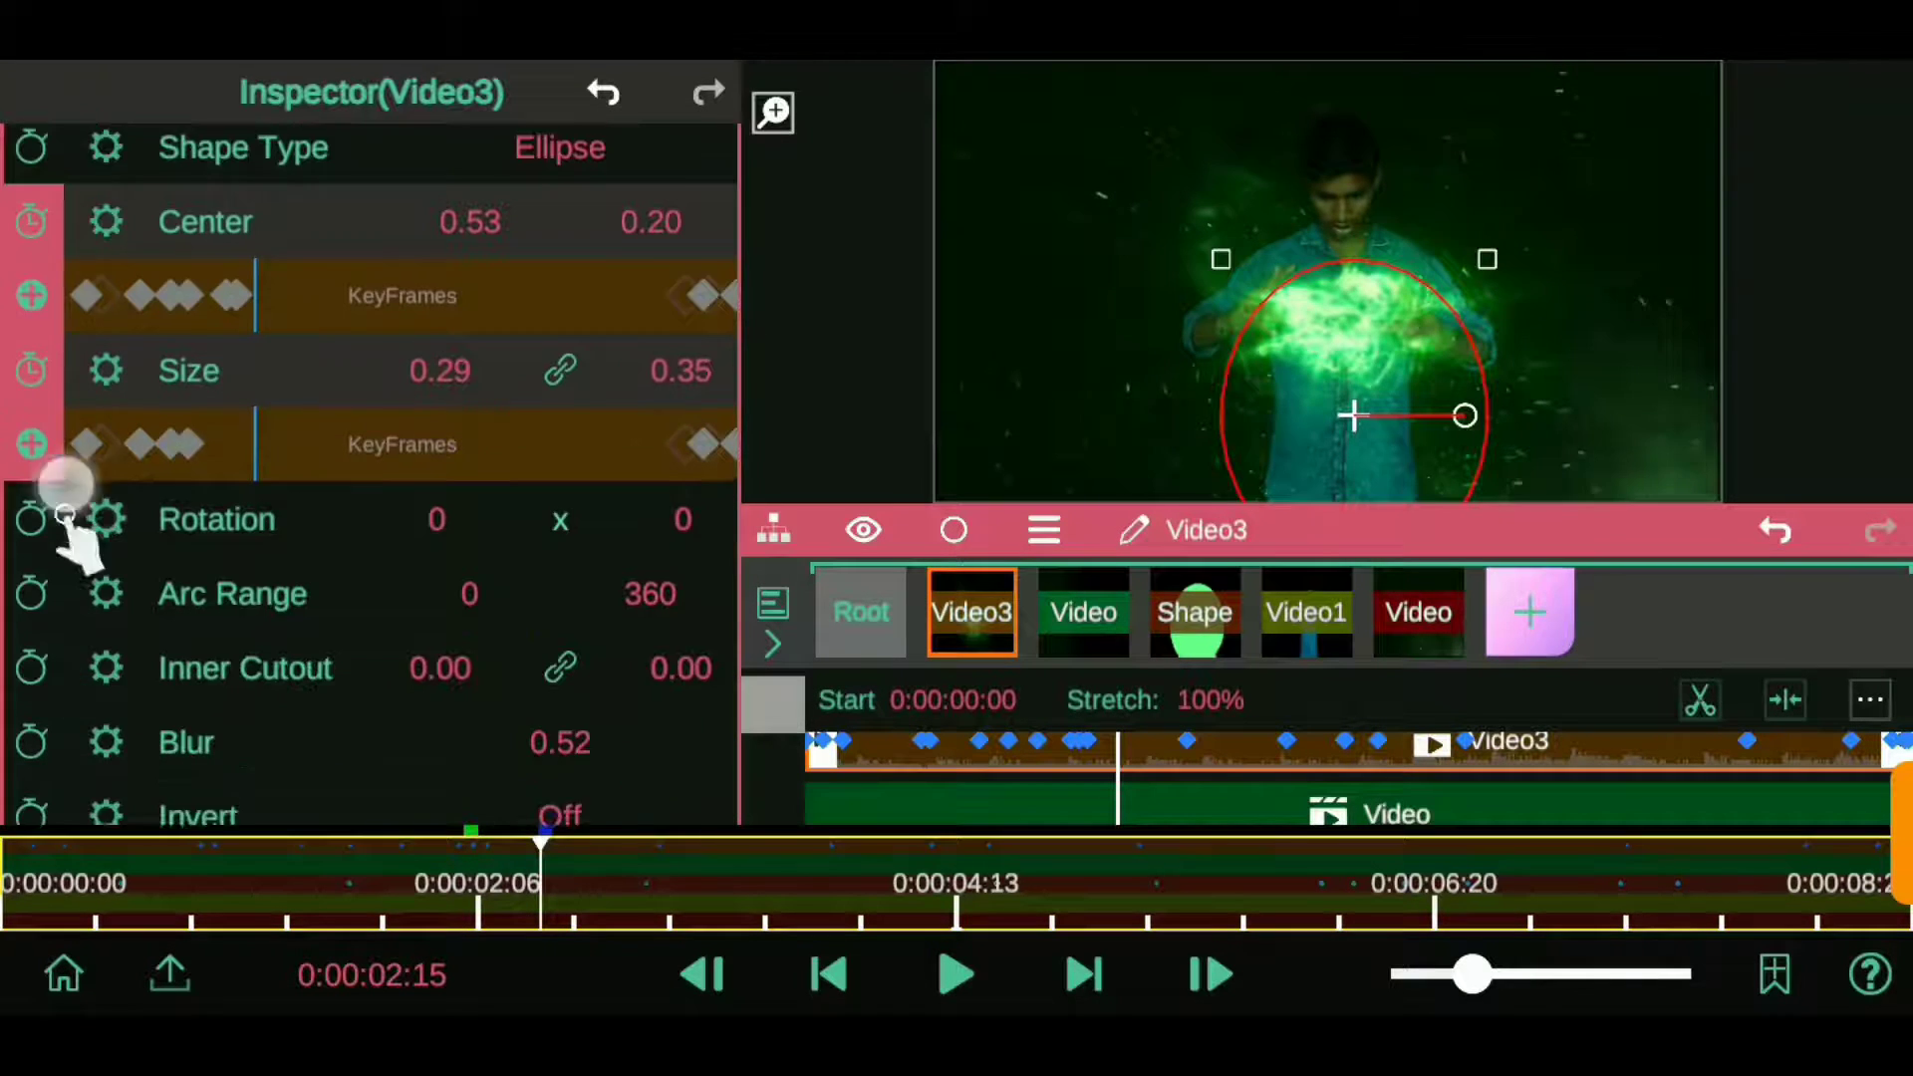
drag(560, 722, 598, 677)
click(674, 888)
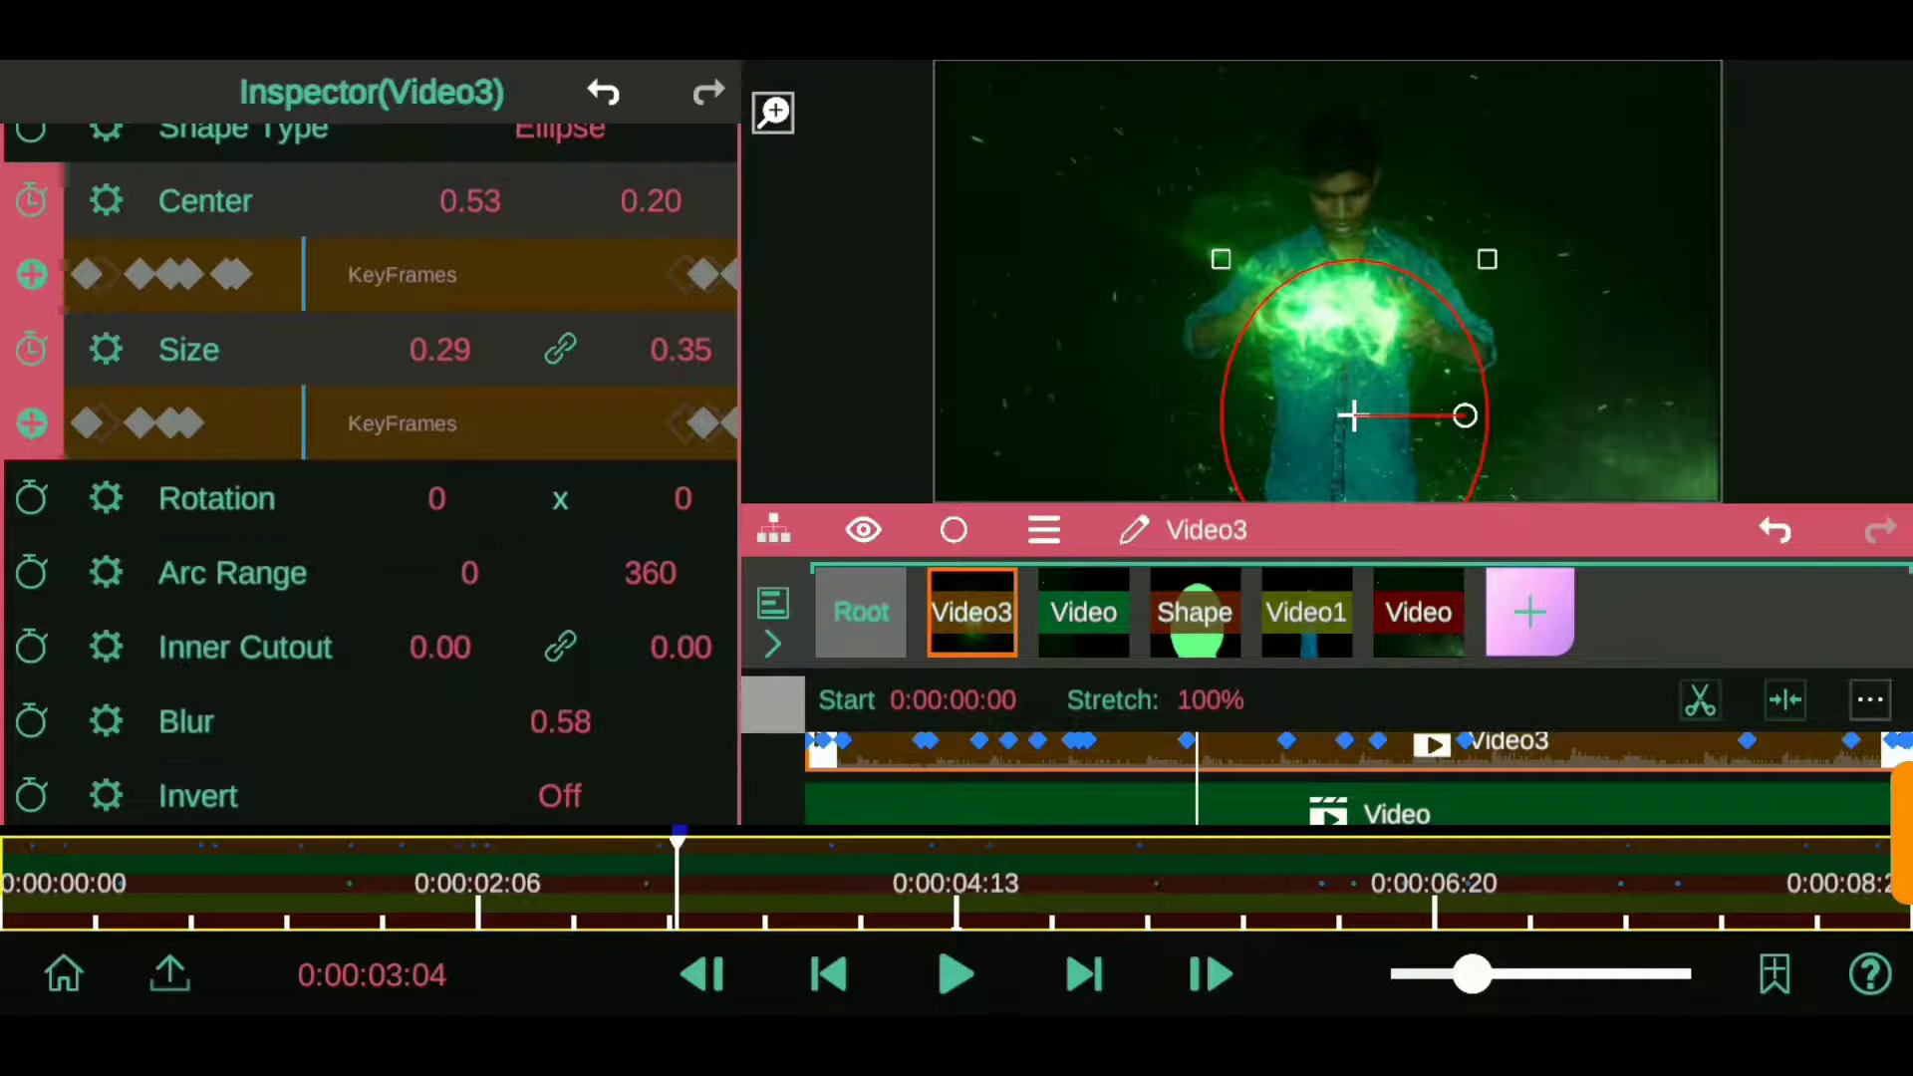
click(1206, 972)
click(1206, 972)
key(Escape)
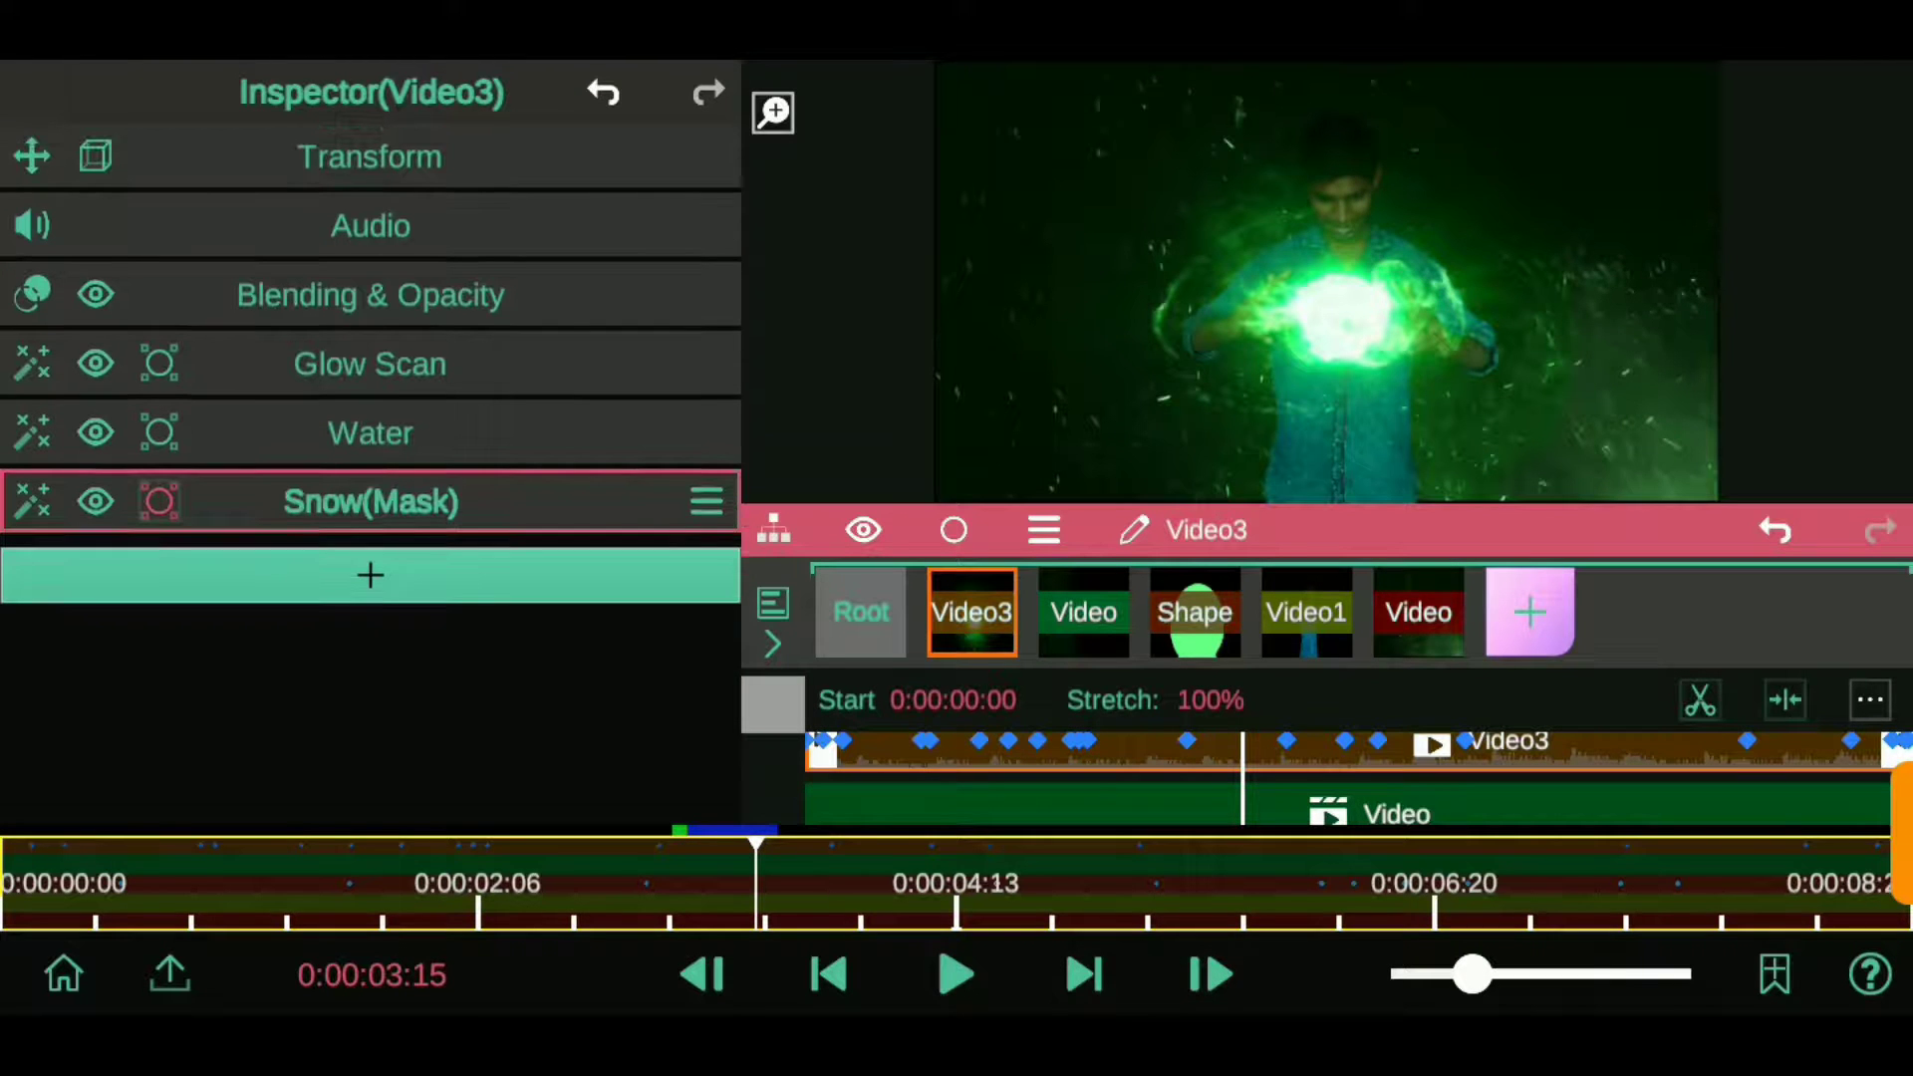
- Rewind to the start and play the finished clip as a preview
click(48, 855)
click(956, 975)
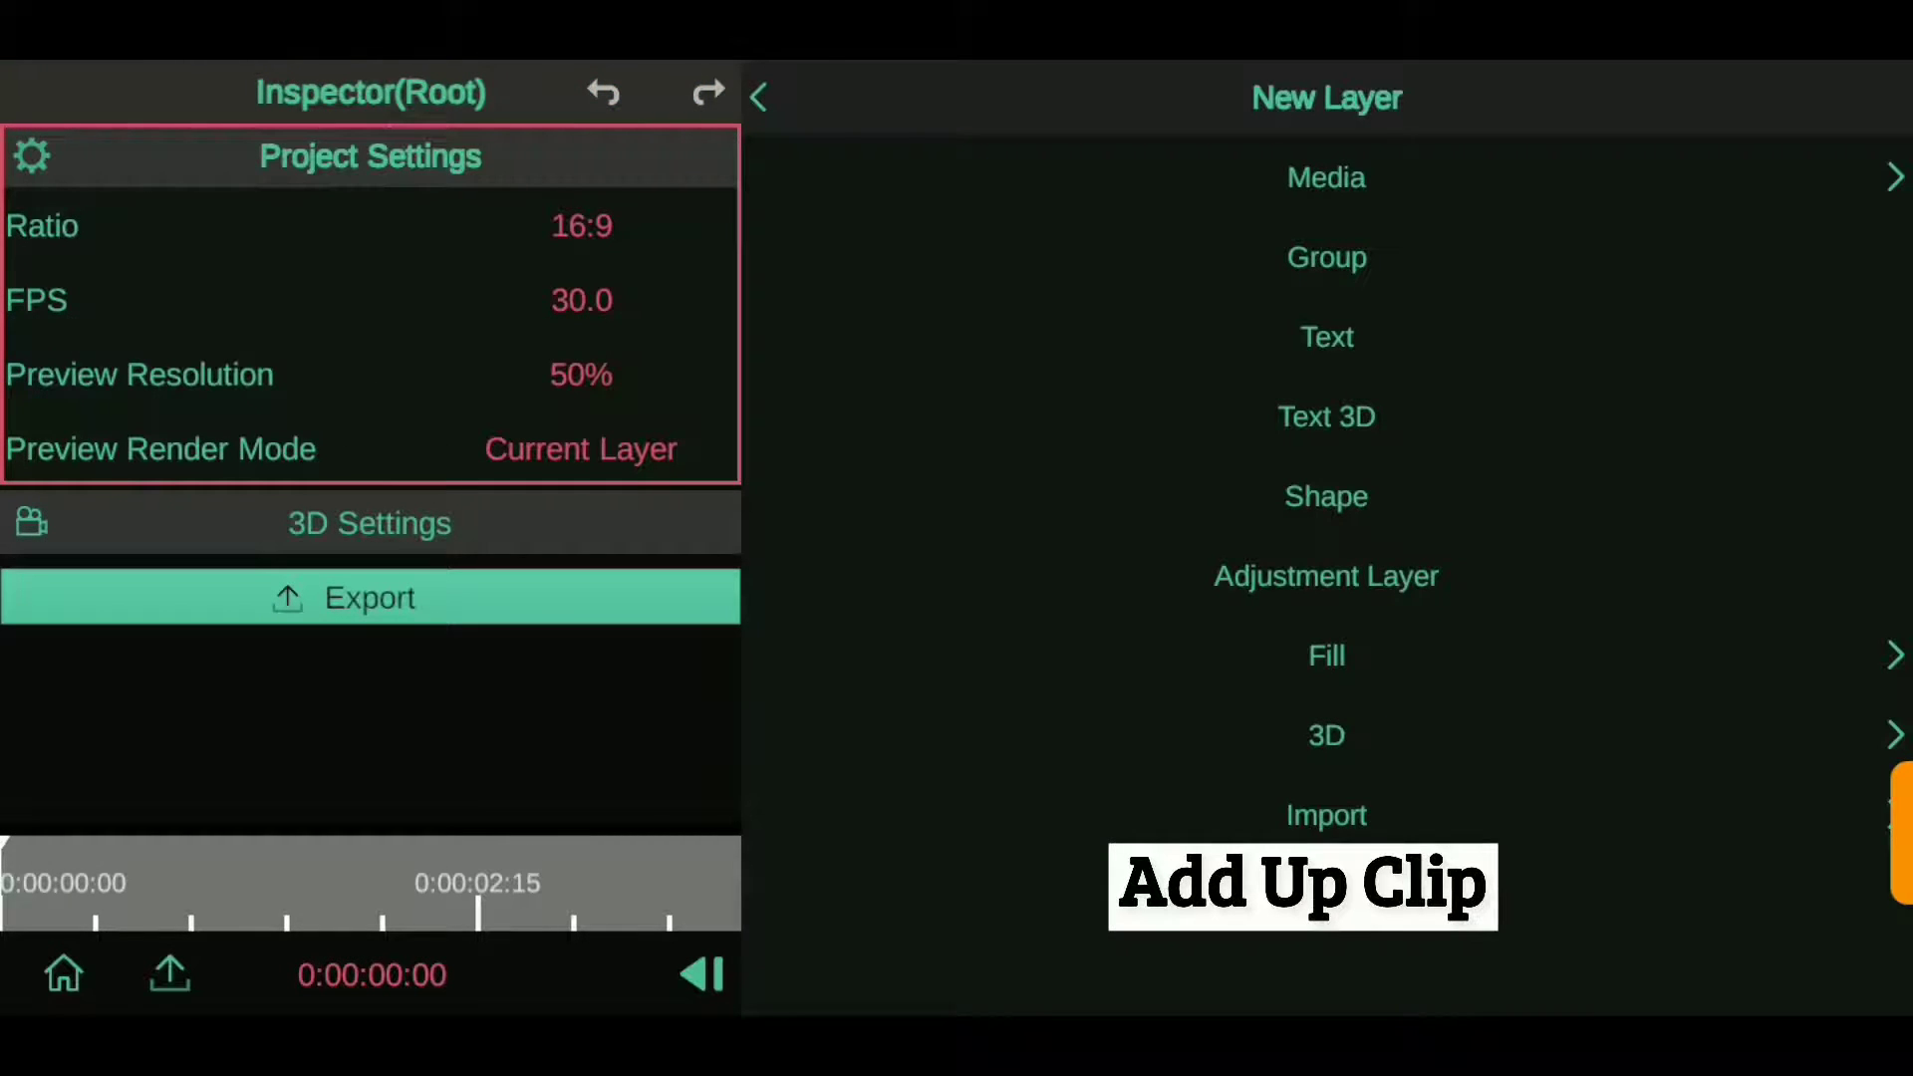
- Import the subject video as a layer and add an Adjustment layer above it from Root
click(880, 179)
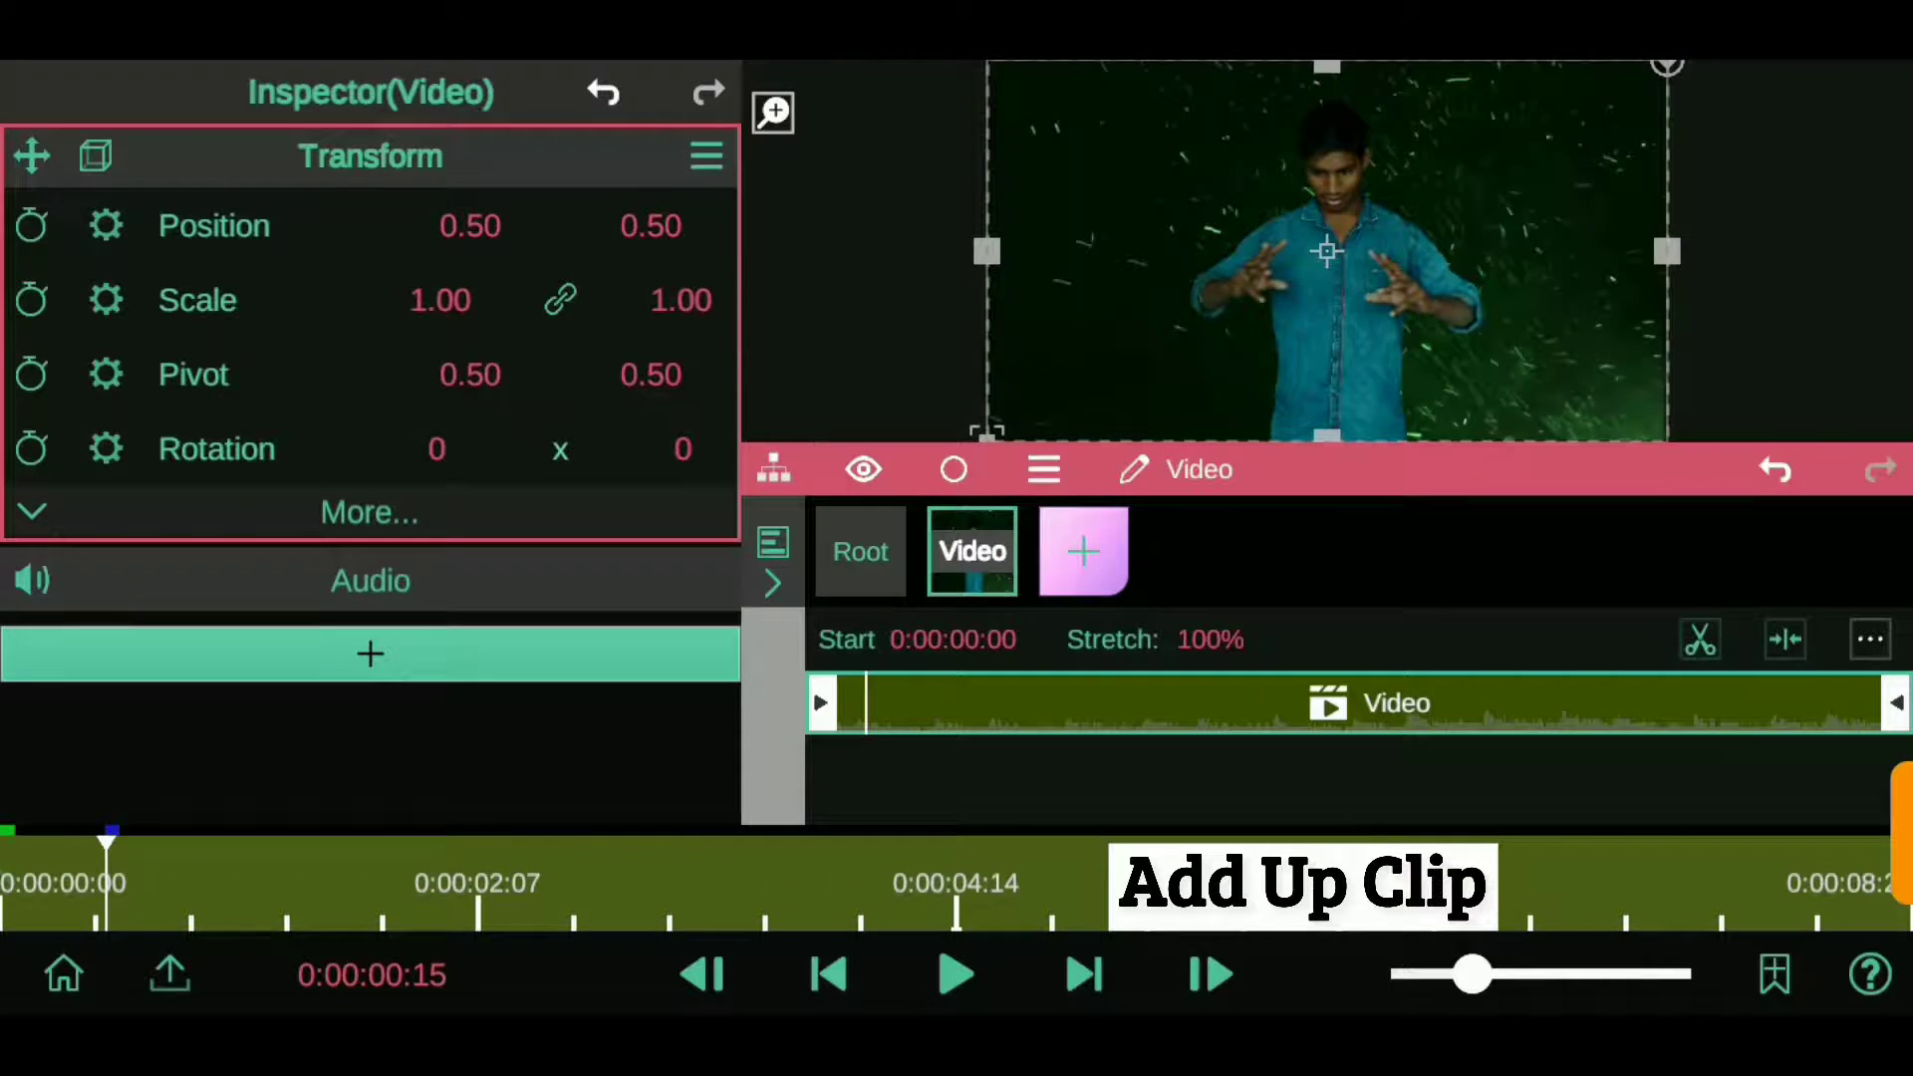
click(893, 543)
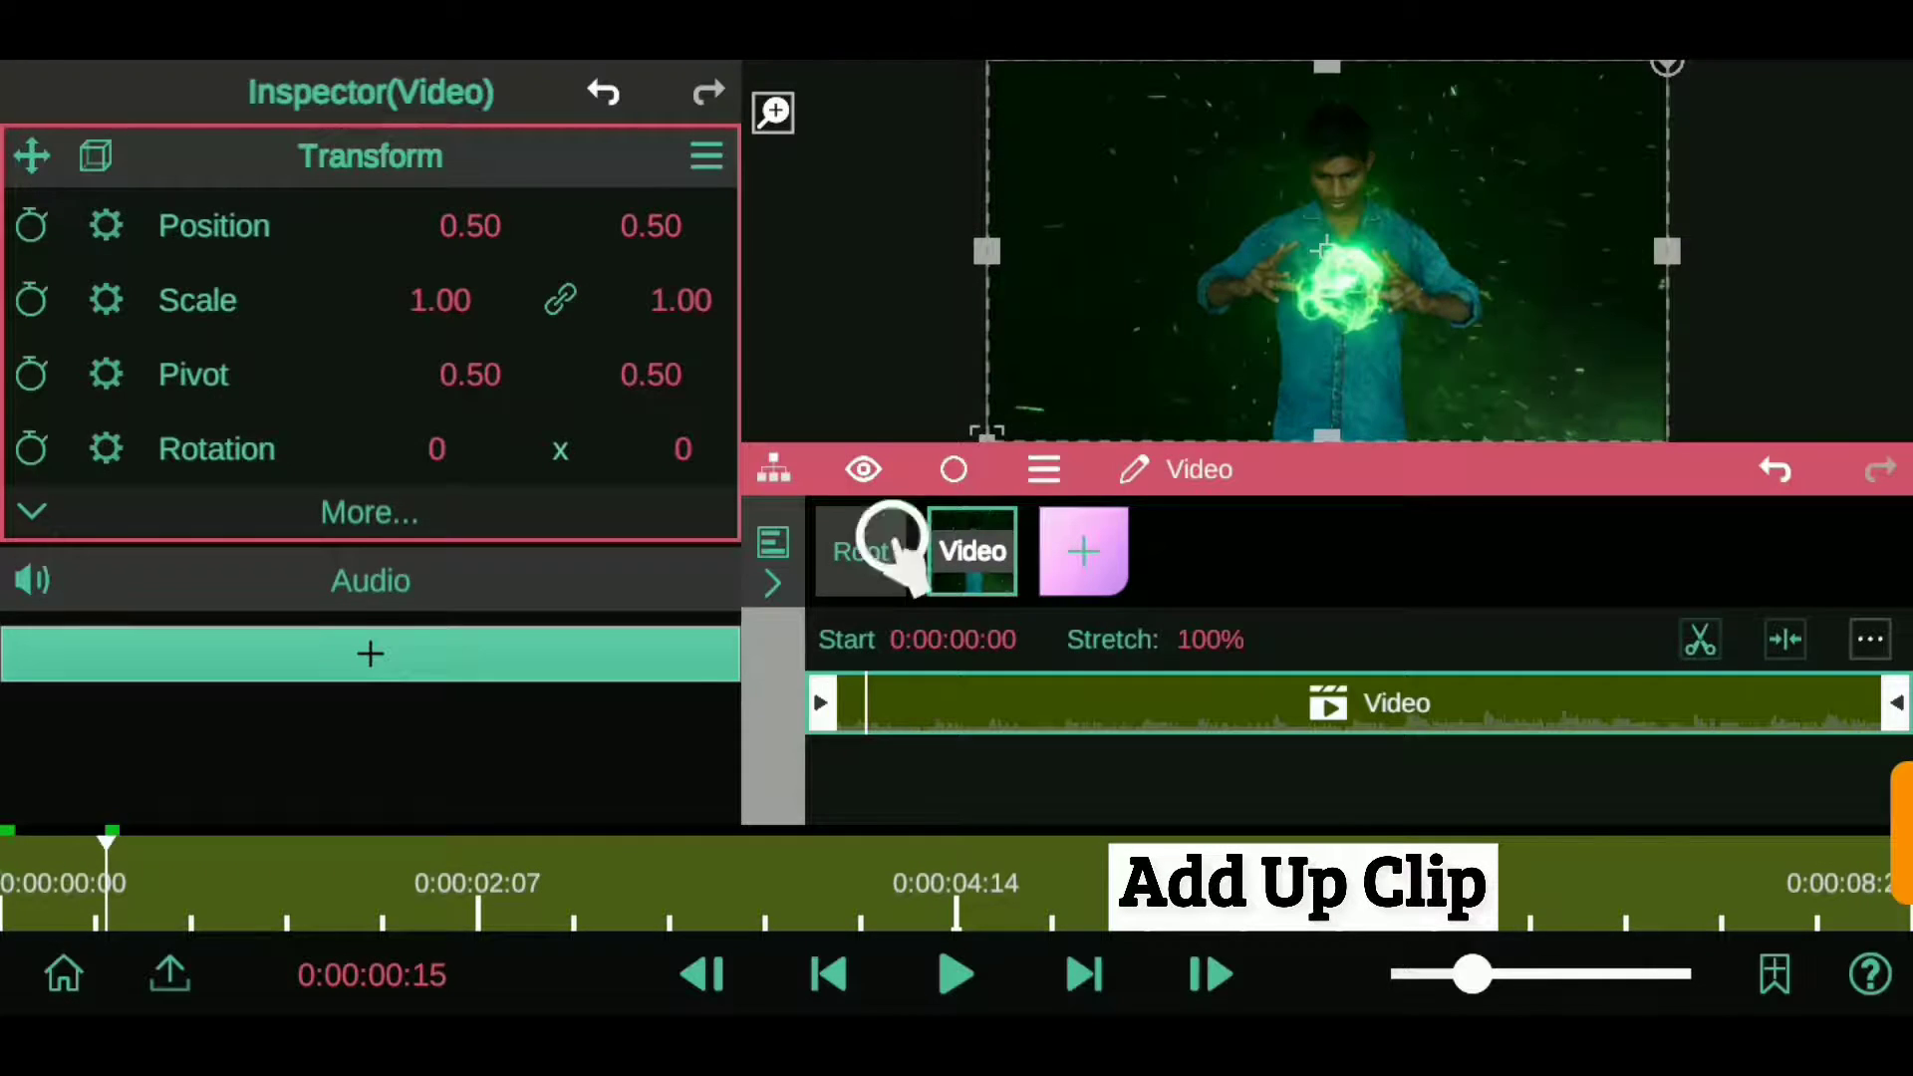
click(1083, 551)
click(1094, 593)
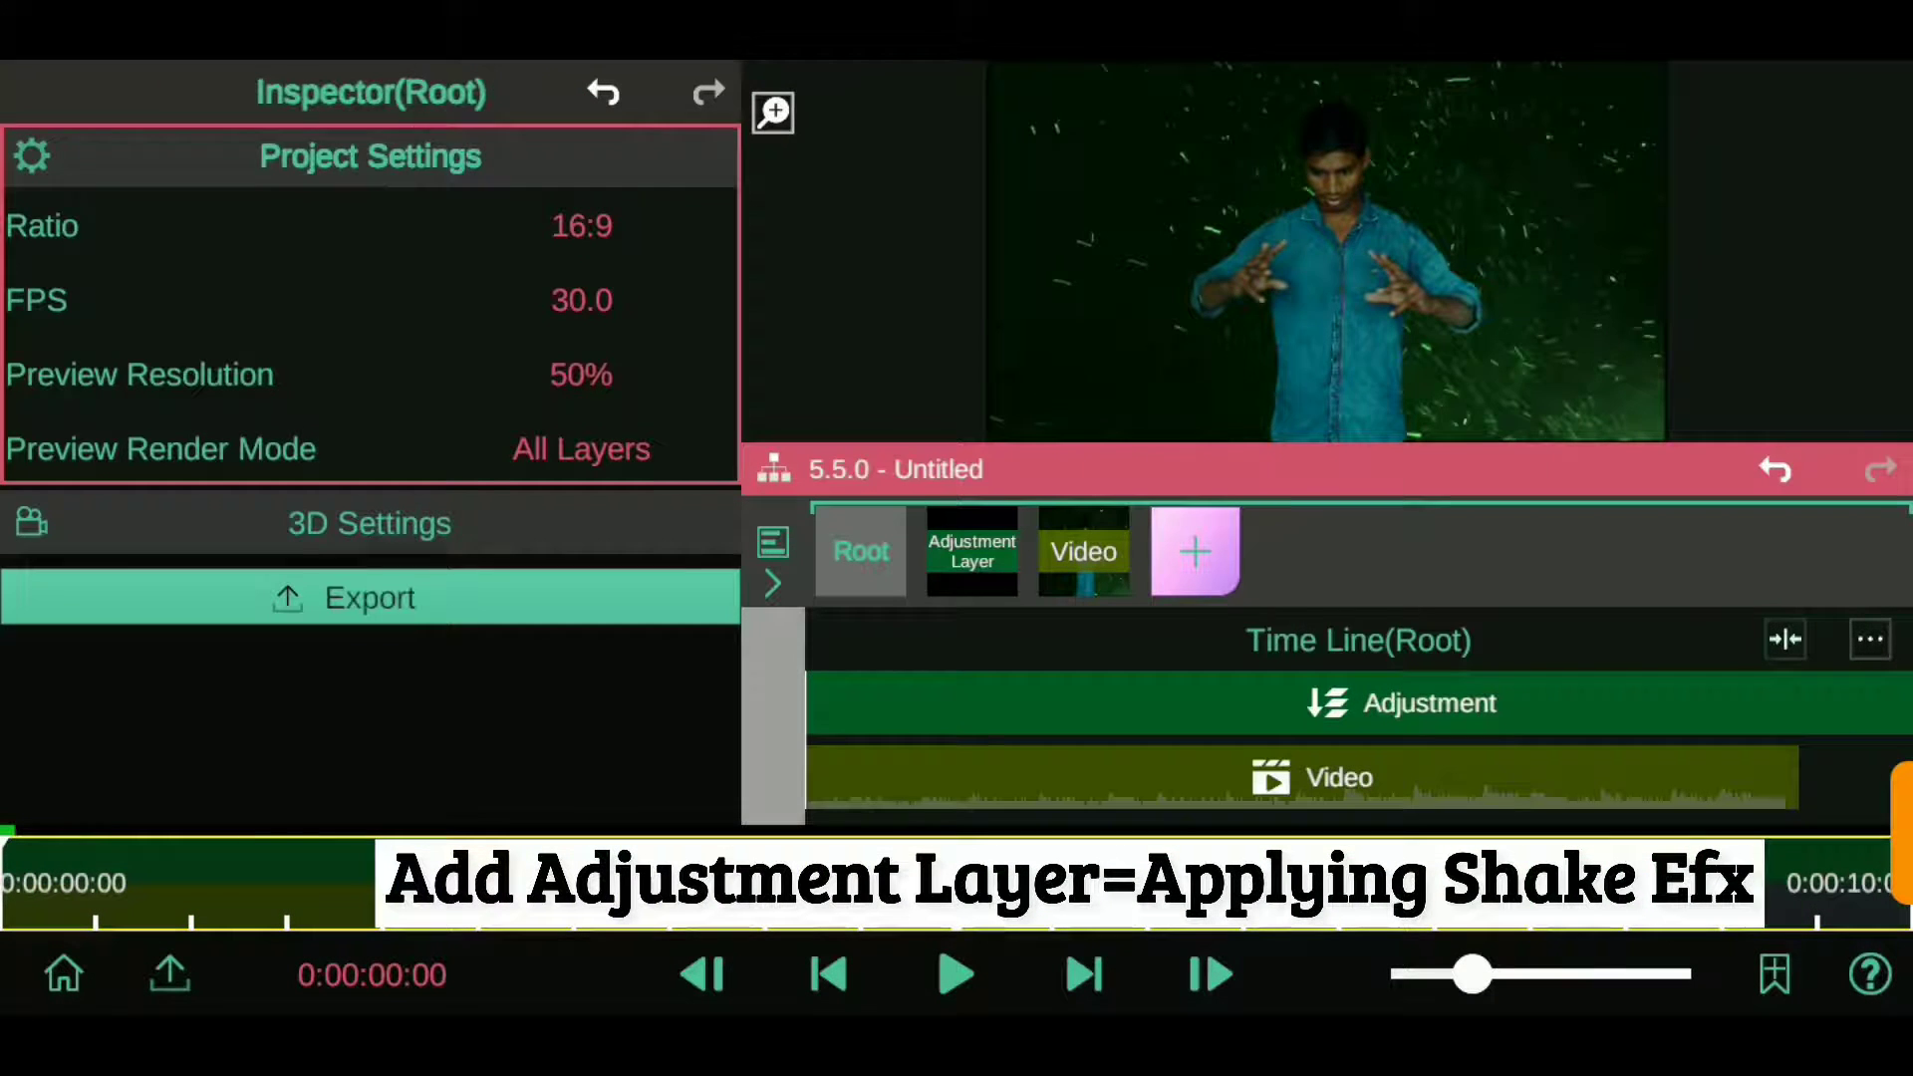
click(1295, 697)
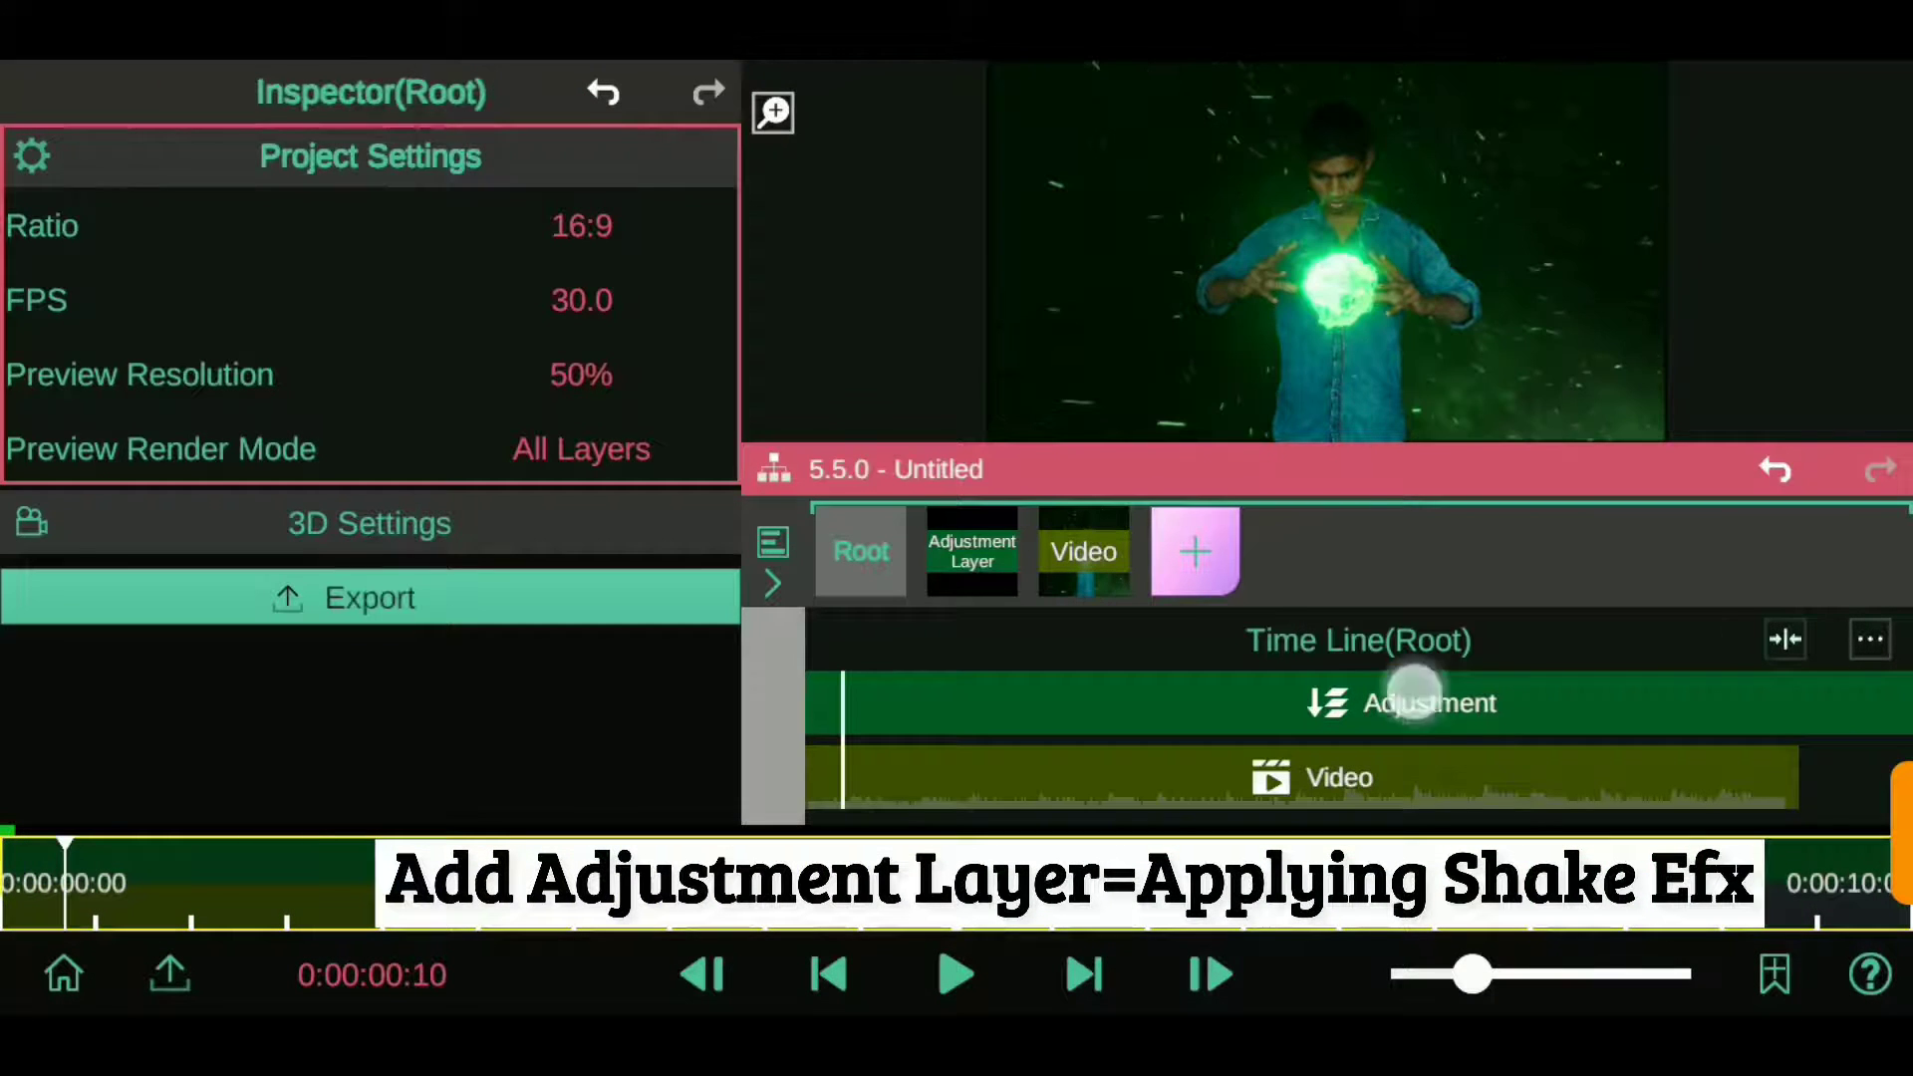
- Extend the adjustment layer to the start and add a Shake effect with lower Amount
drag(863, 702, 821, 702)
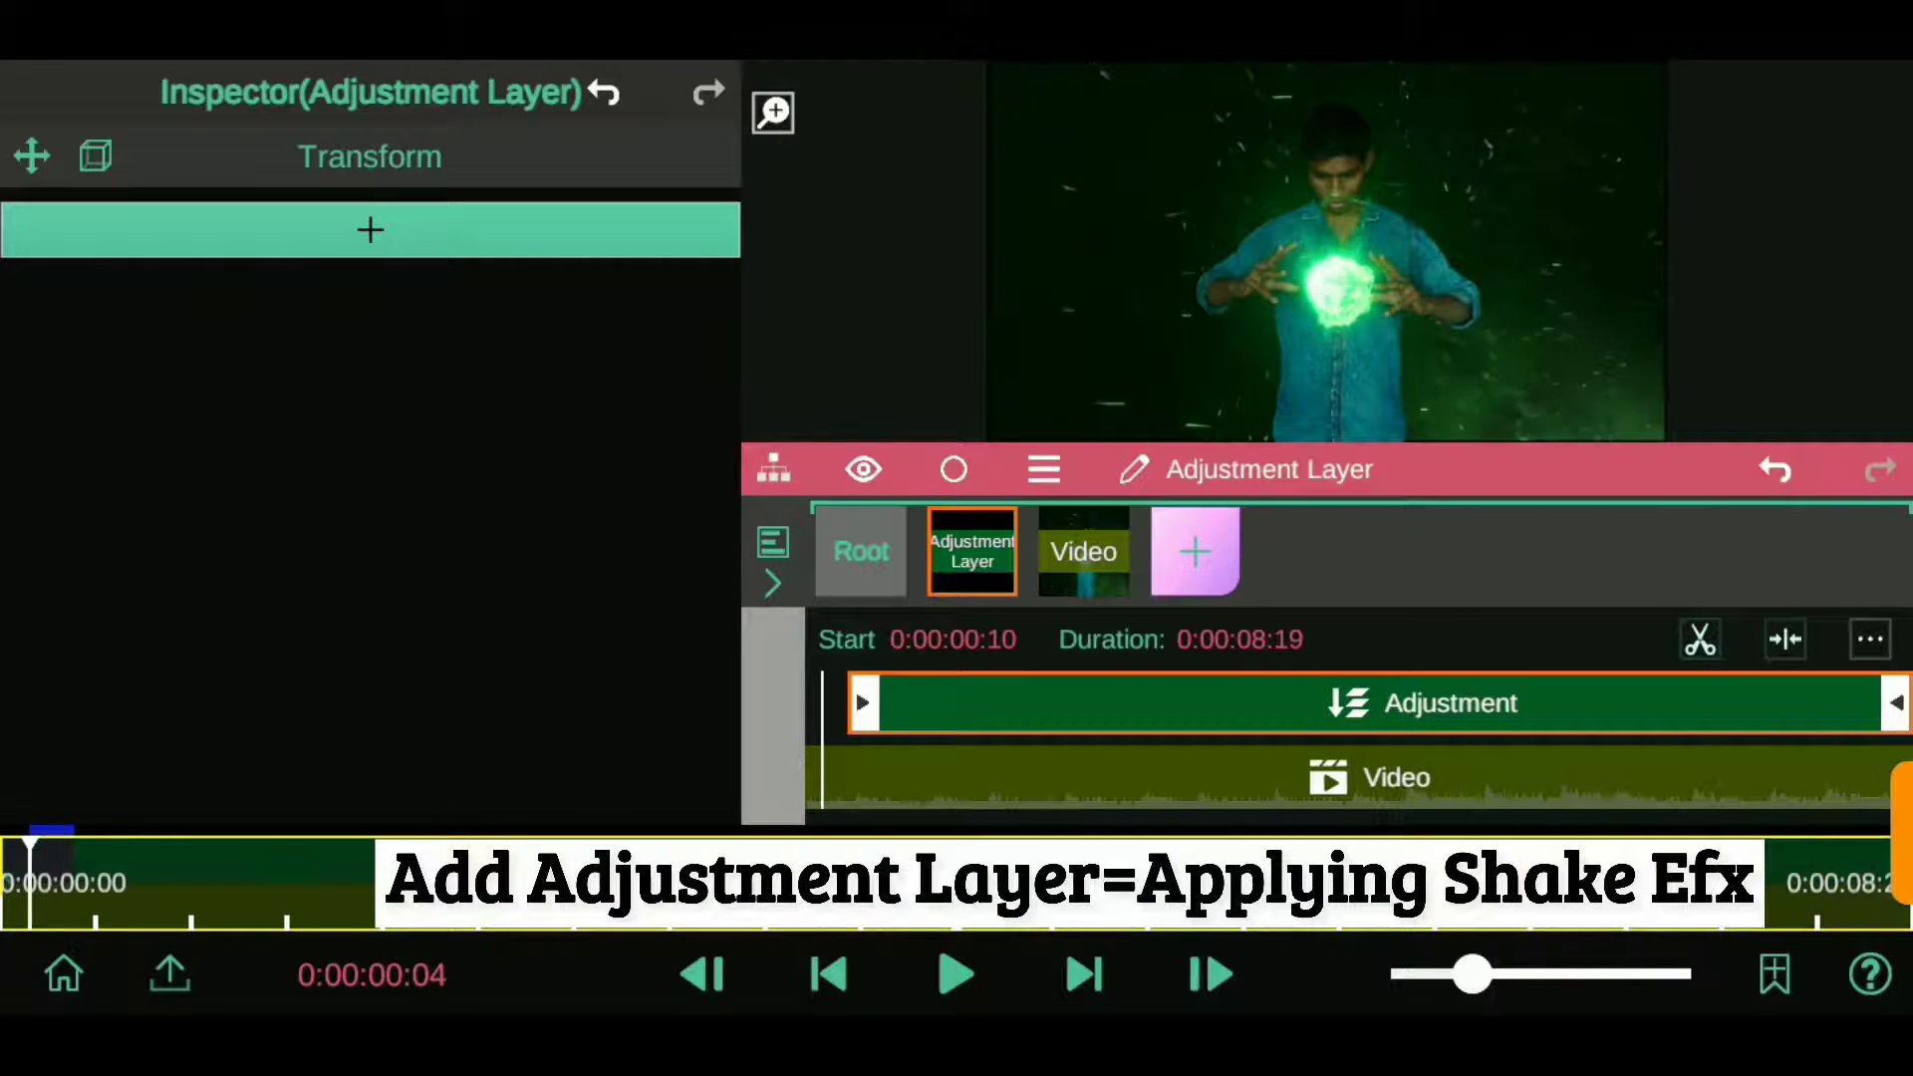
click(227, 221)
click(367, 179)
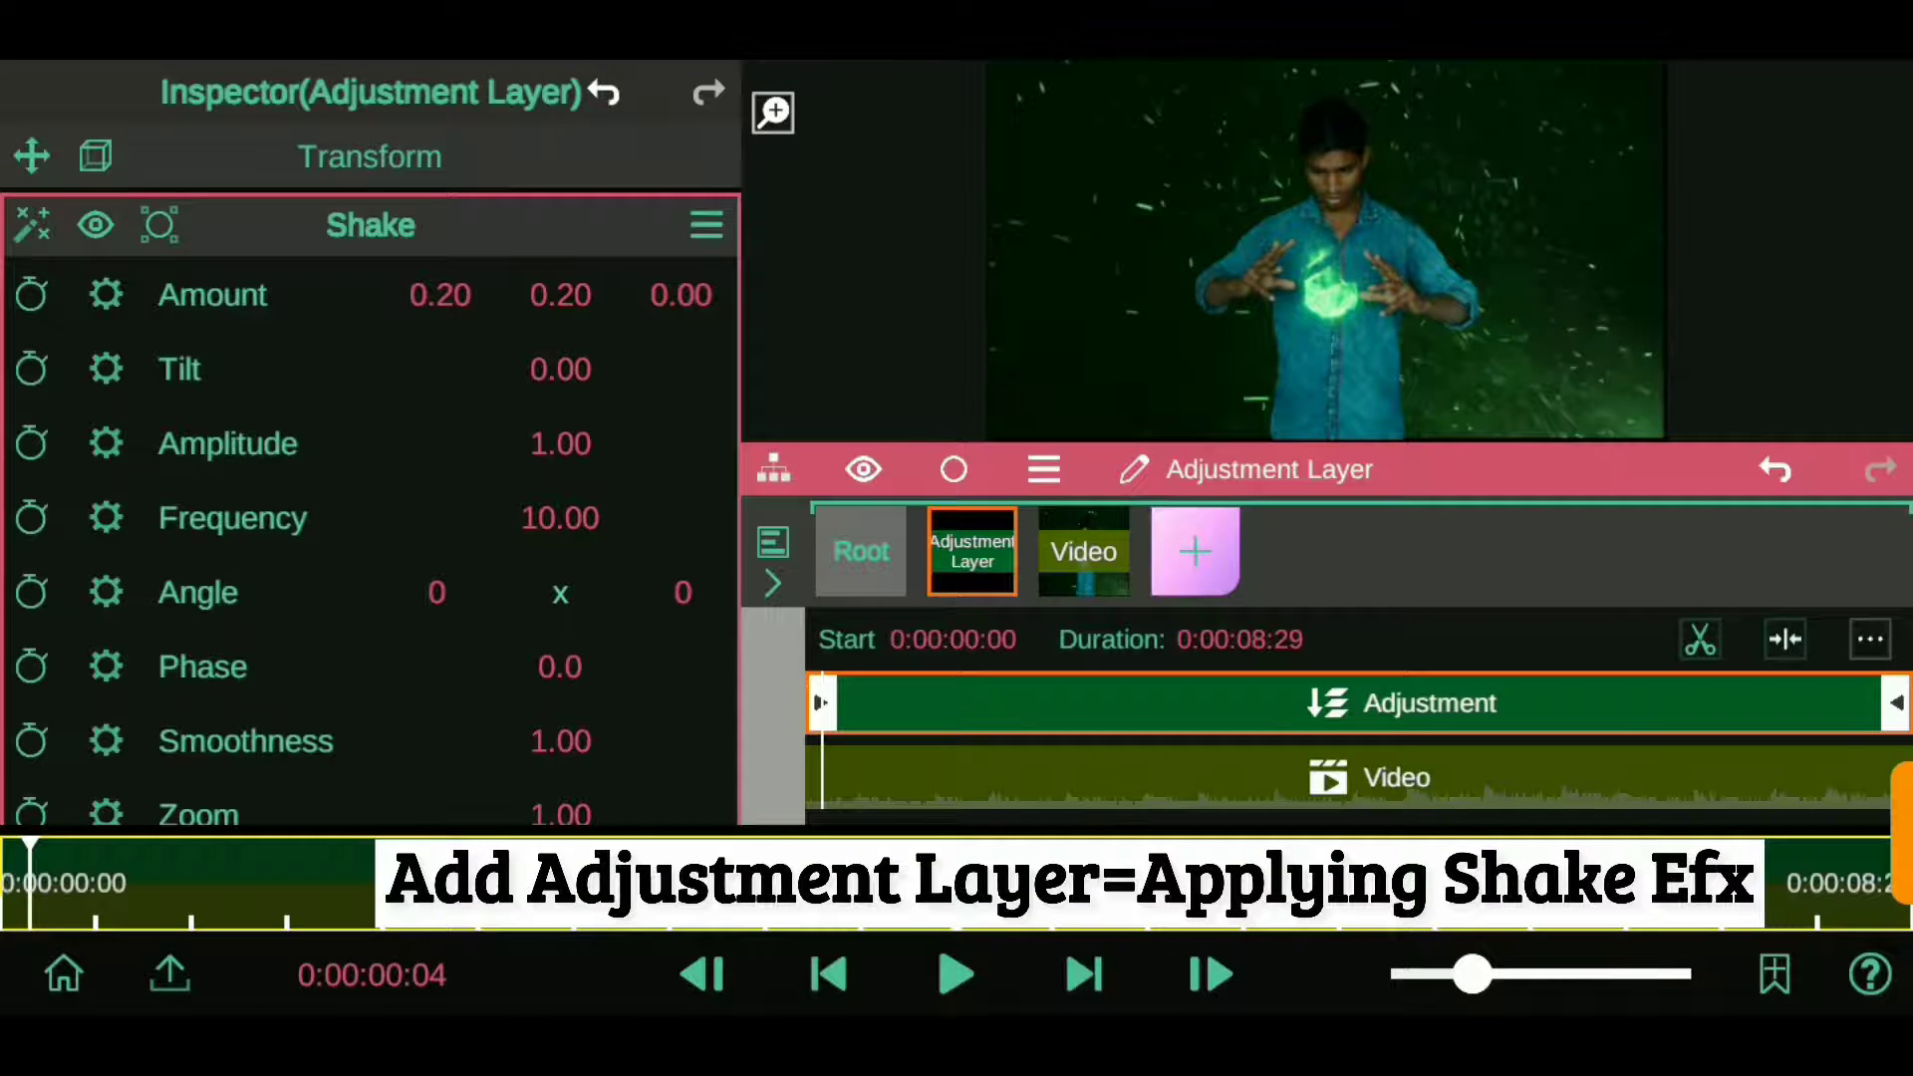
drag(320, 299, 342, 363)
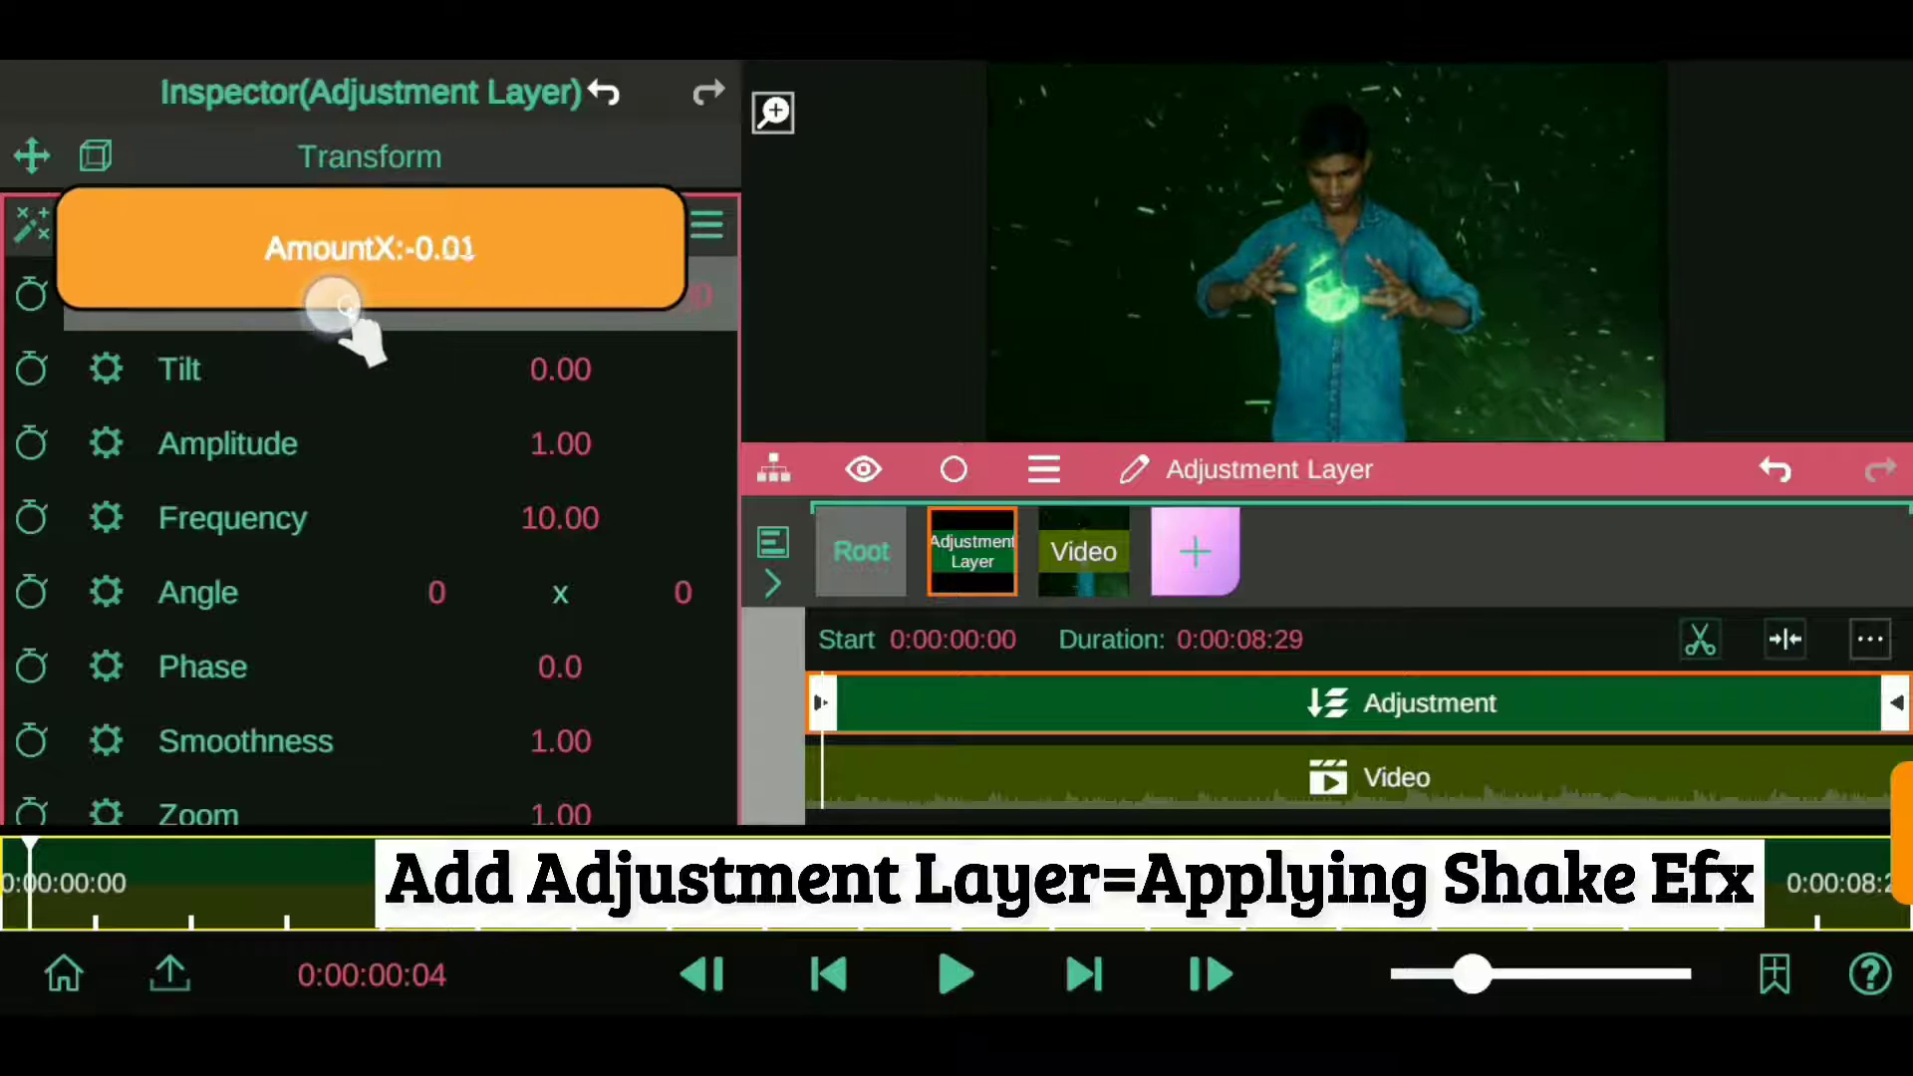
- Mask the Shake to an ellipse at Center 0.52/0.38, Size 0.22, Blur 0.28, and preview
click(160, 225)
click(256, 325)
drag(650, 369, 662, 439)
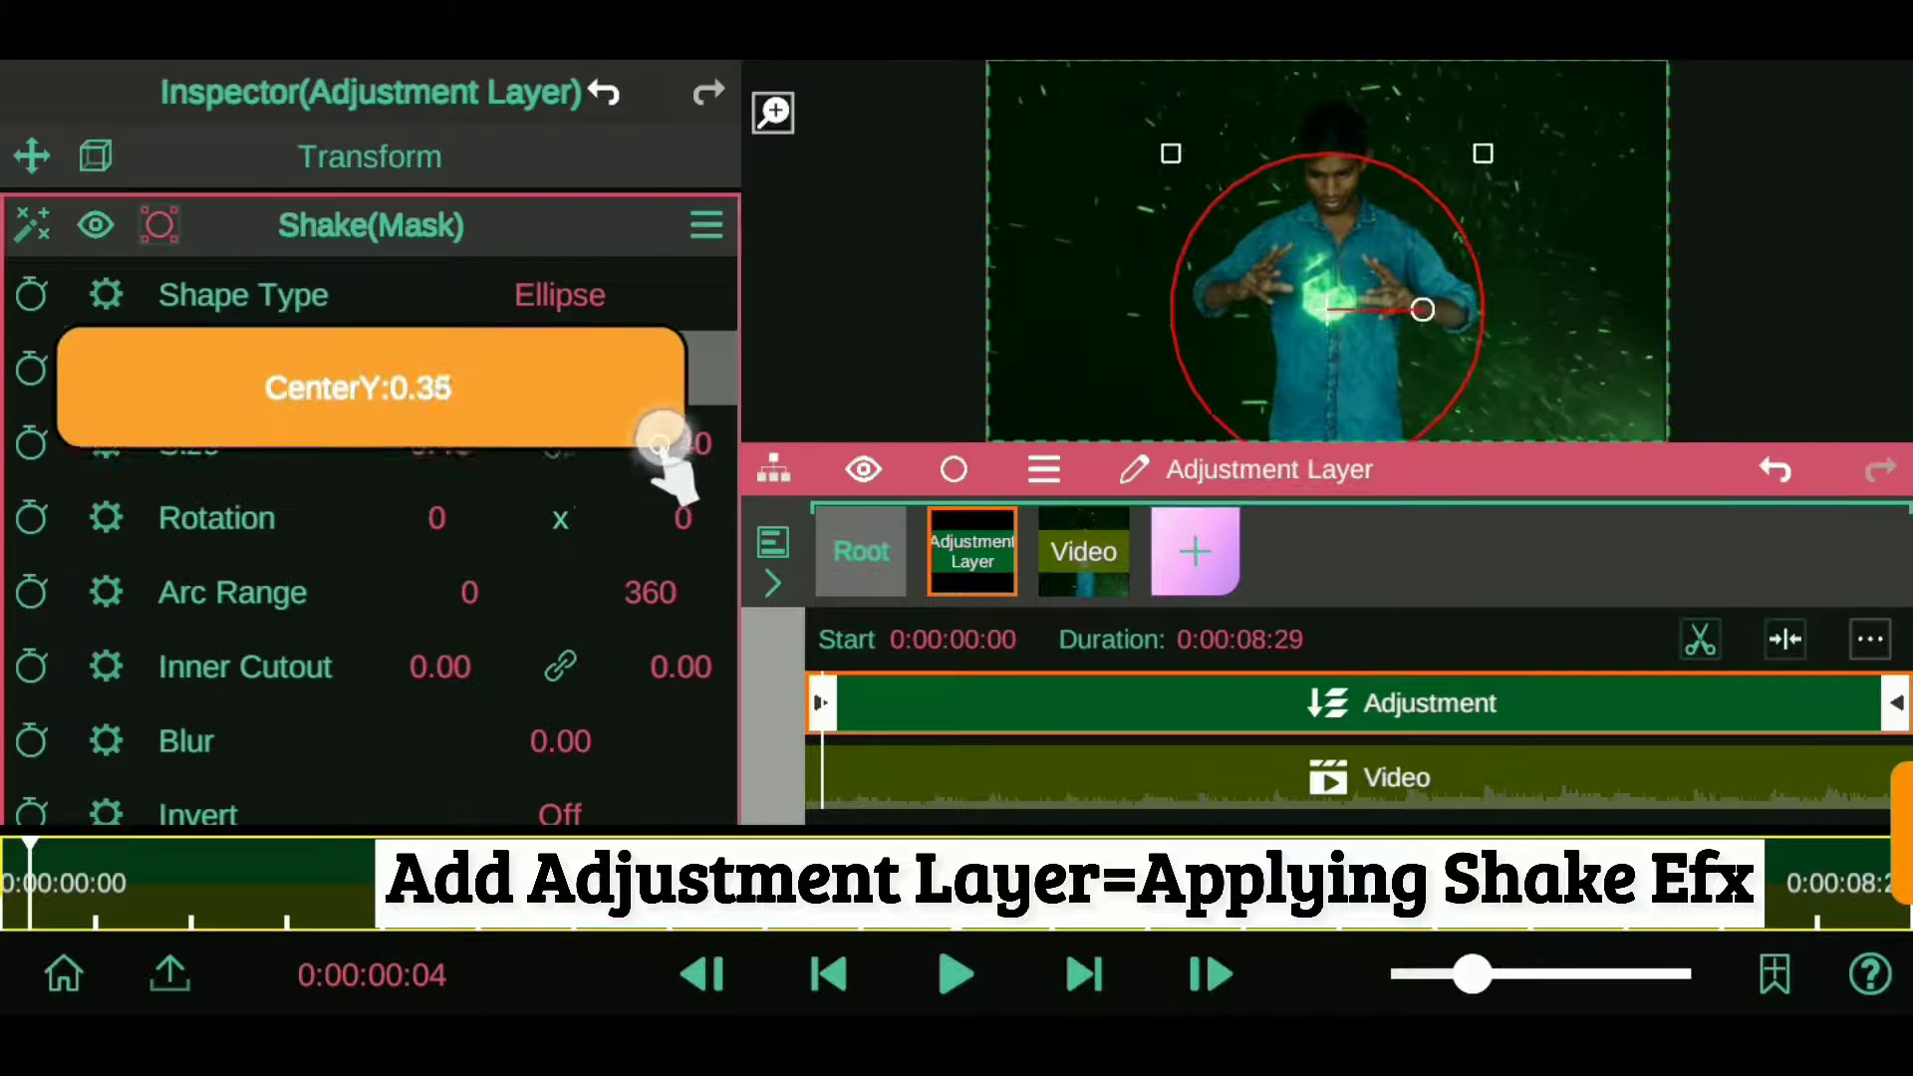
scroll(368, 498, down, 3)
drag(569, 512, 608, 528)
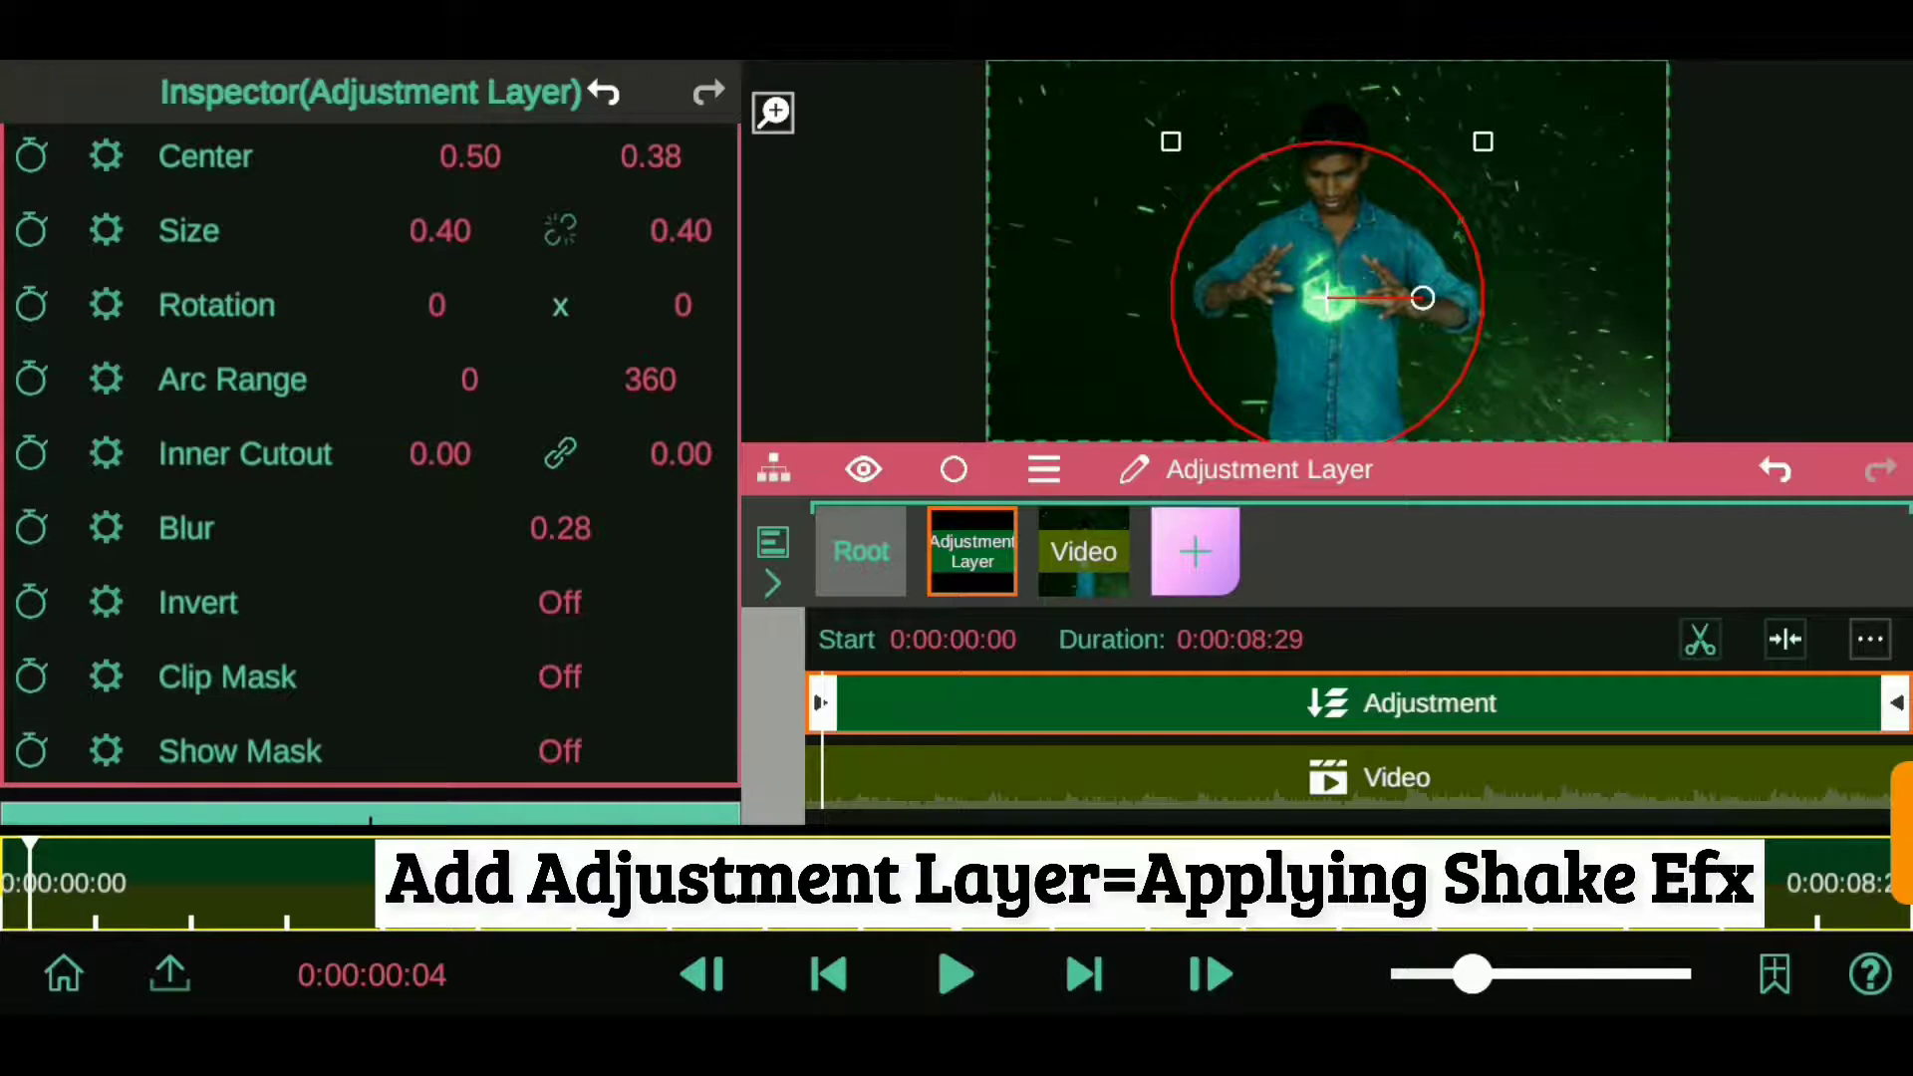
click(955, 975)
click(954, 974)
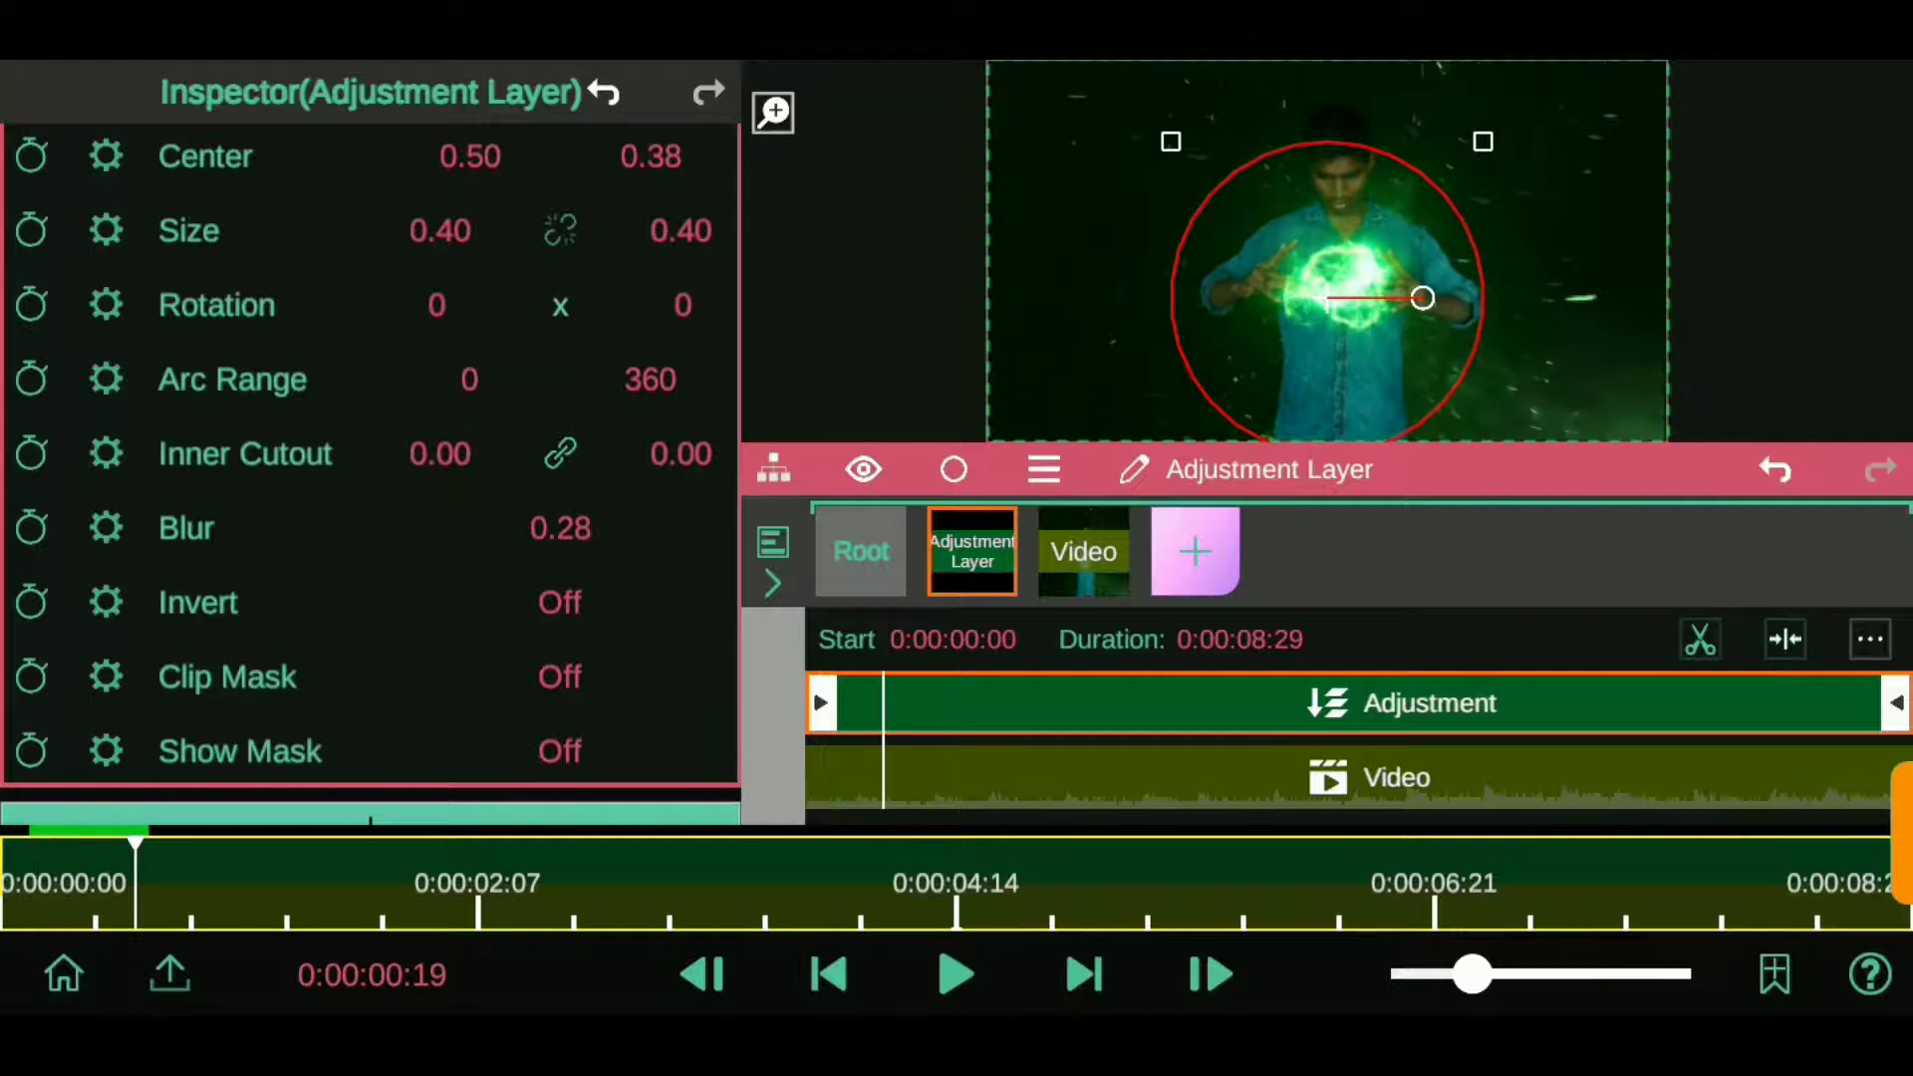
mouse_move(439, 230)
mouse_down()
mouse_move(443, 289)
mouse_move(509, 329)
mouse_up()
scroll(369, 448, up, 2)
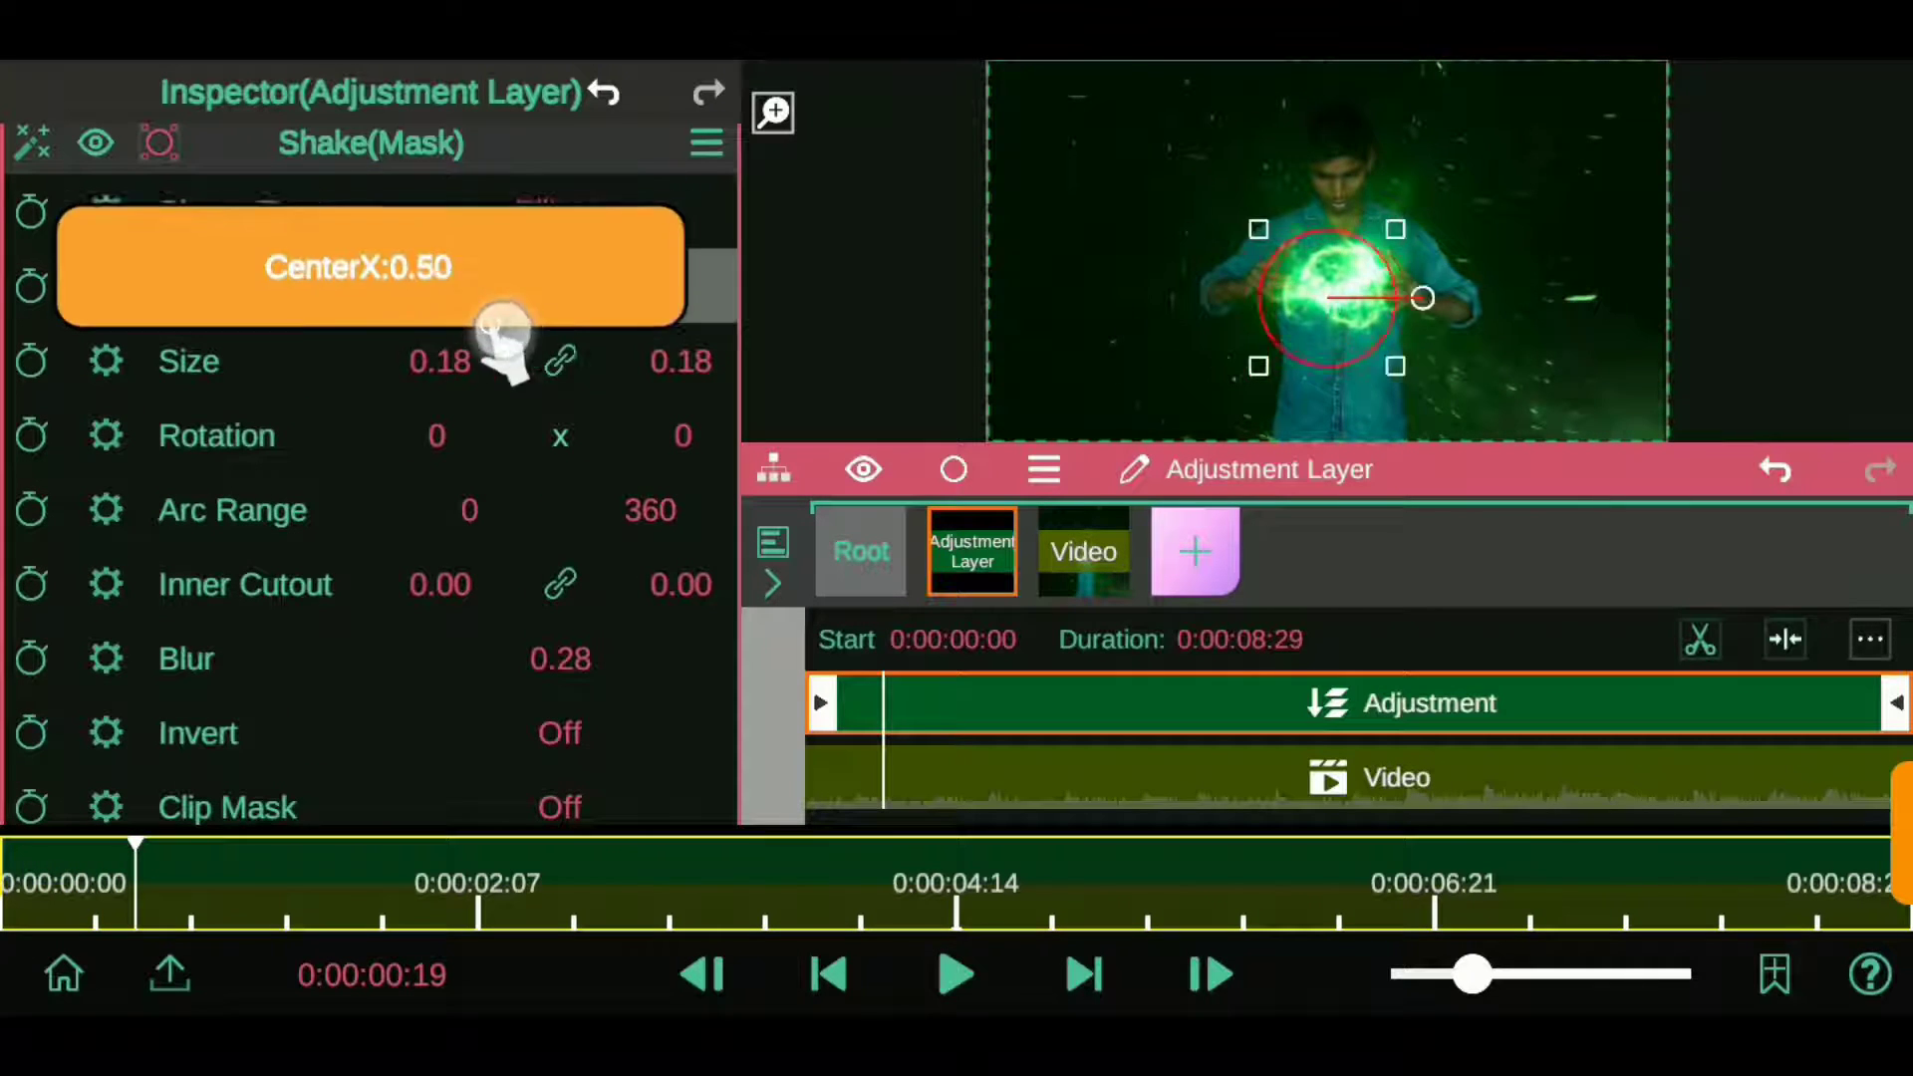
click(954, 975)
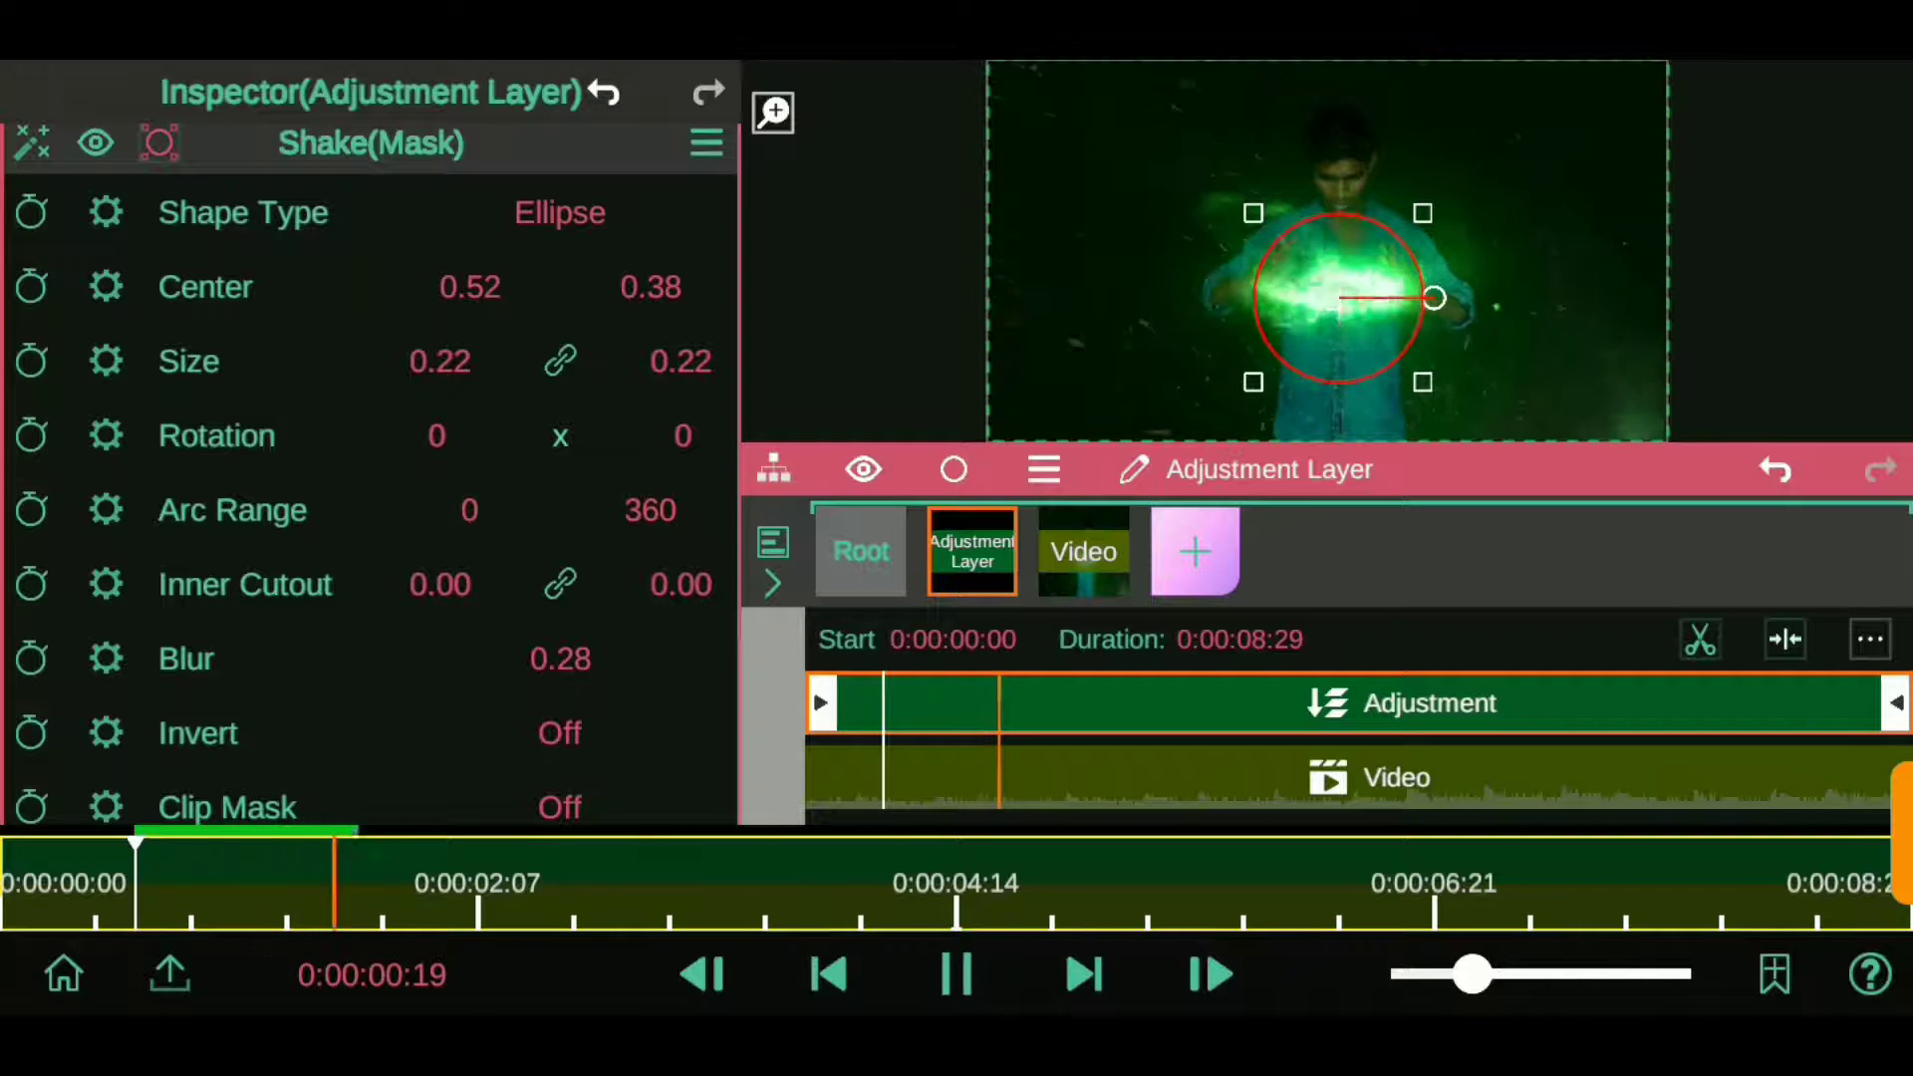
scroll(139, 627, up, 2)
- Leave the mask editor and lower the shake Frequency to 1.30, previewing the result
click(160, 224)
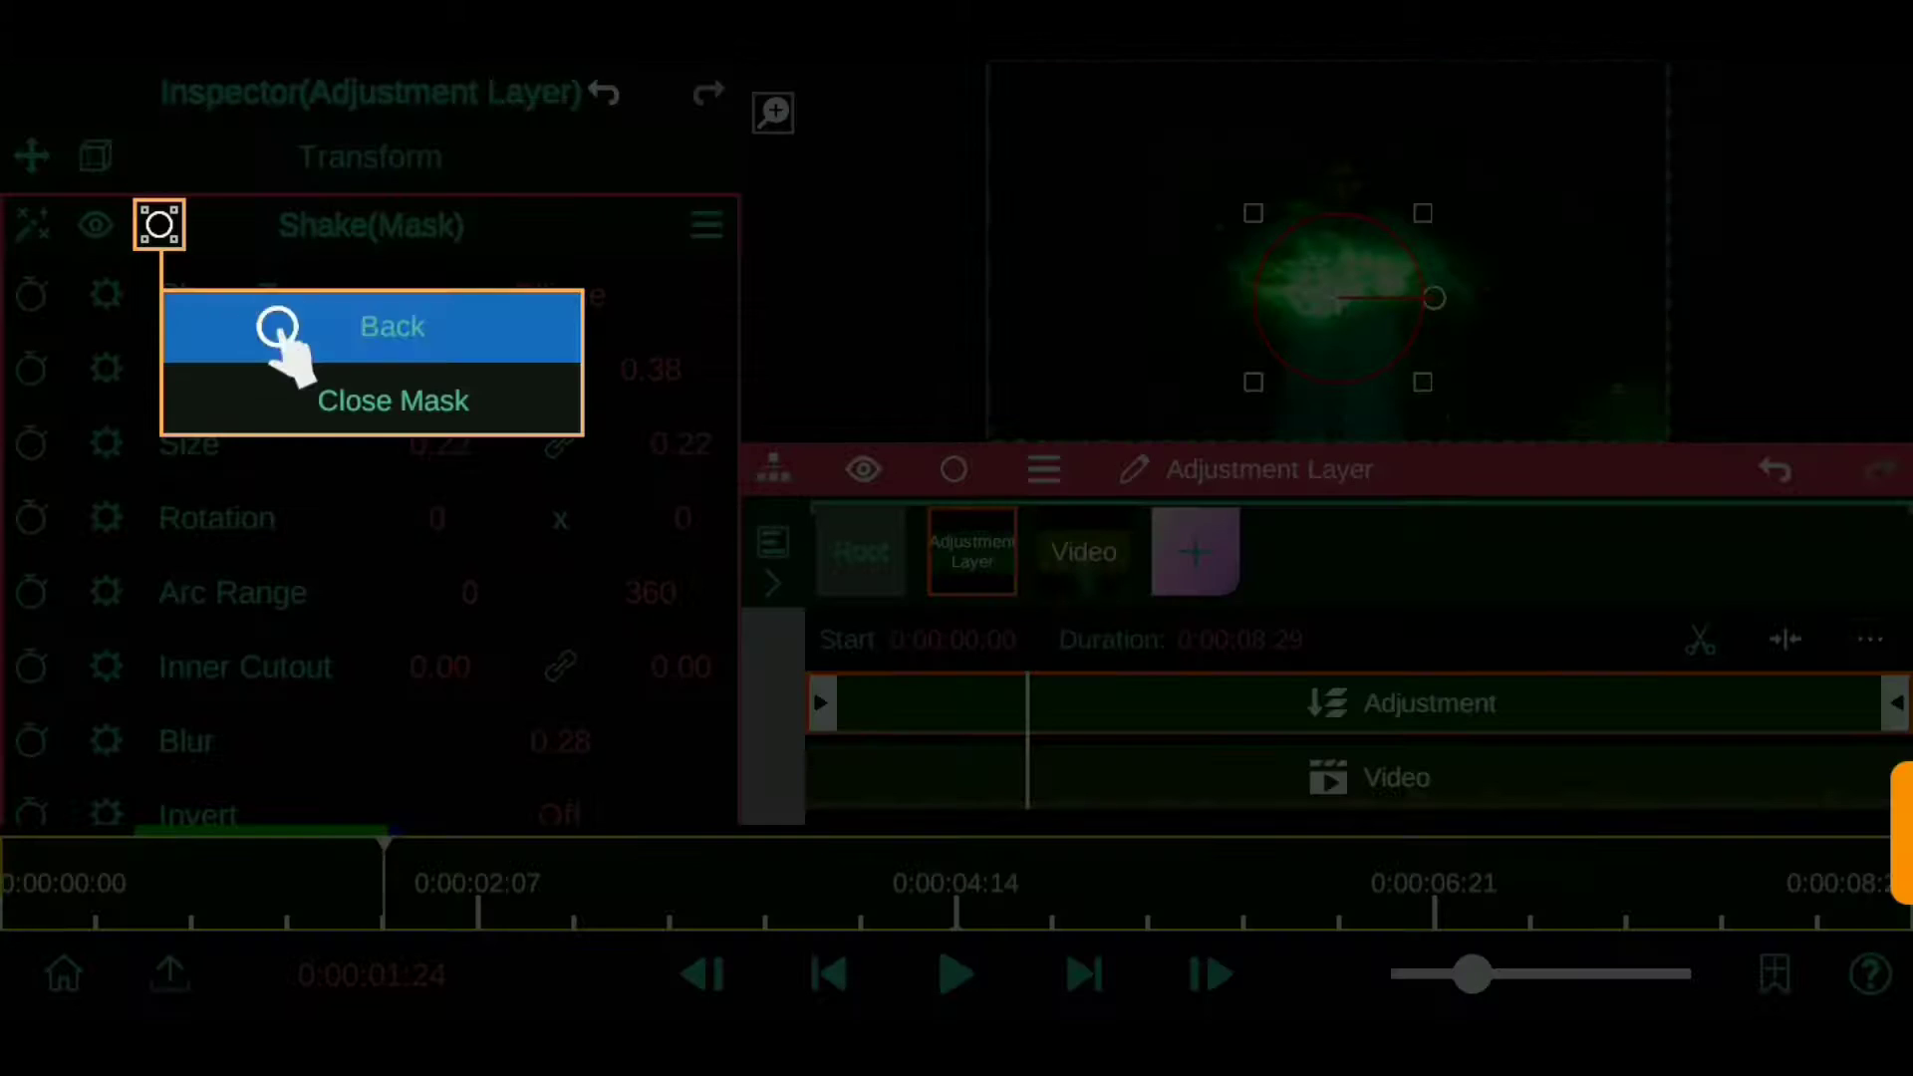
click(278, 327)
drag(561, 518, 598, 787)
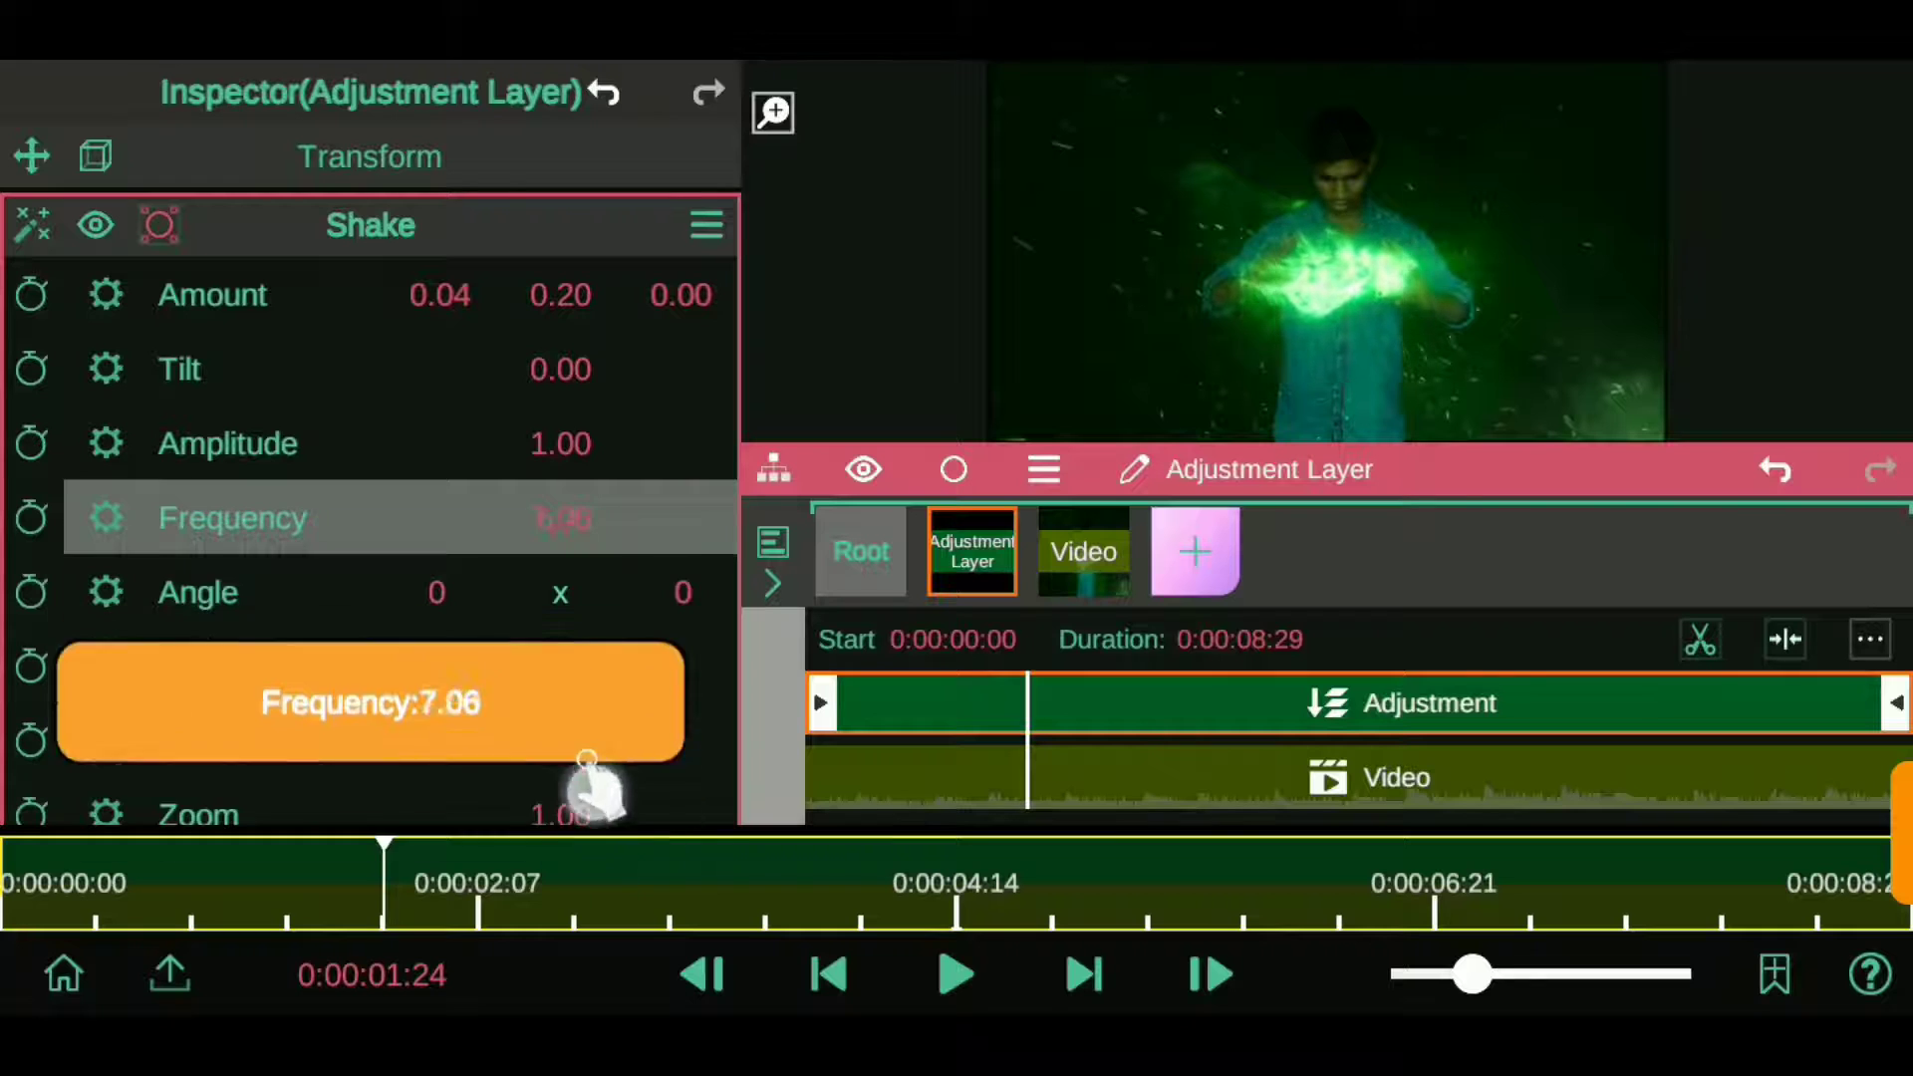
drag(555, 512, 561, 518)
drag(561, 443, 577, 726)
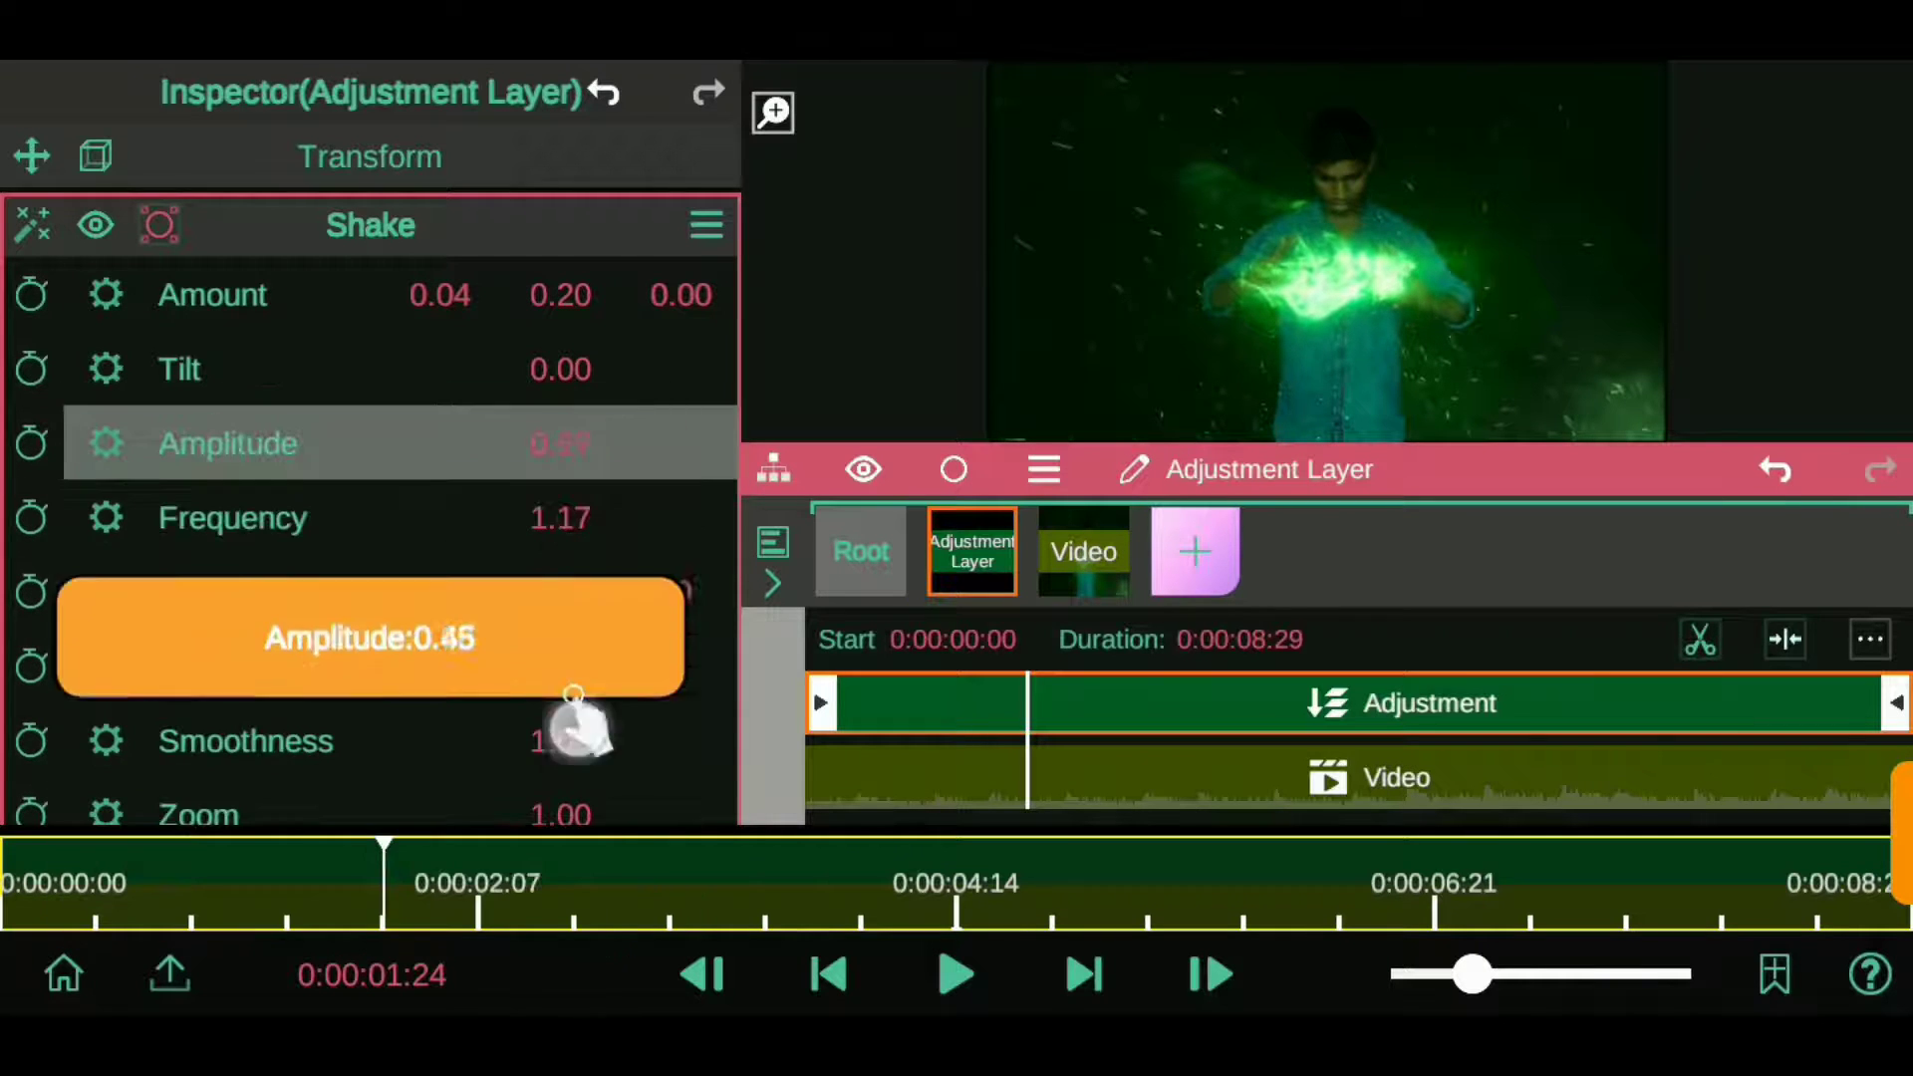
mouse_move(142, 623)
mouse_down()
mouse_move(93, 392)
mouse_move(164, 630)
mouse_up()
click(955, 974)
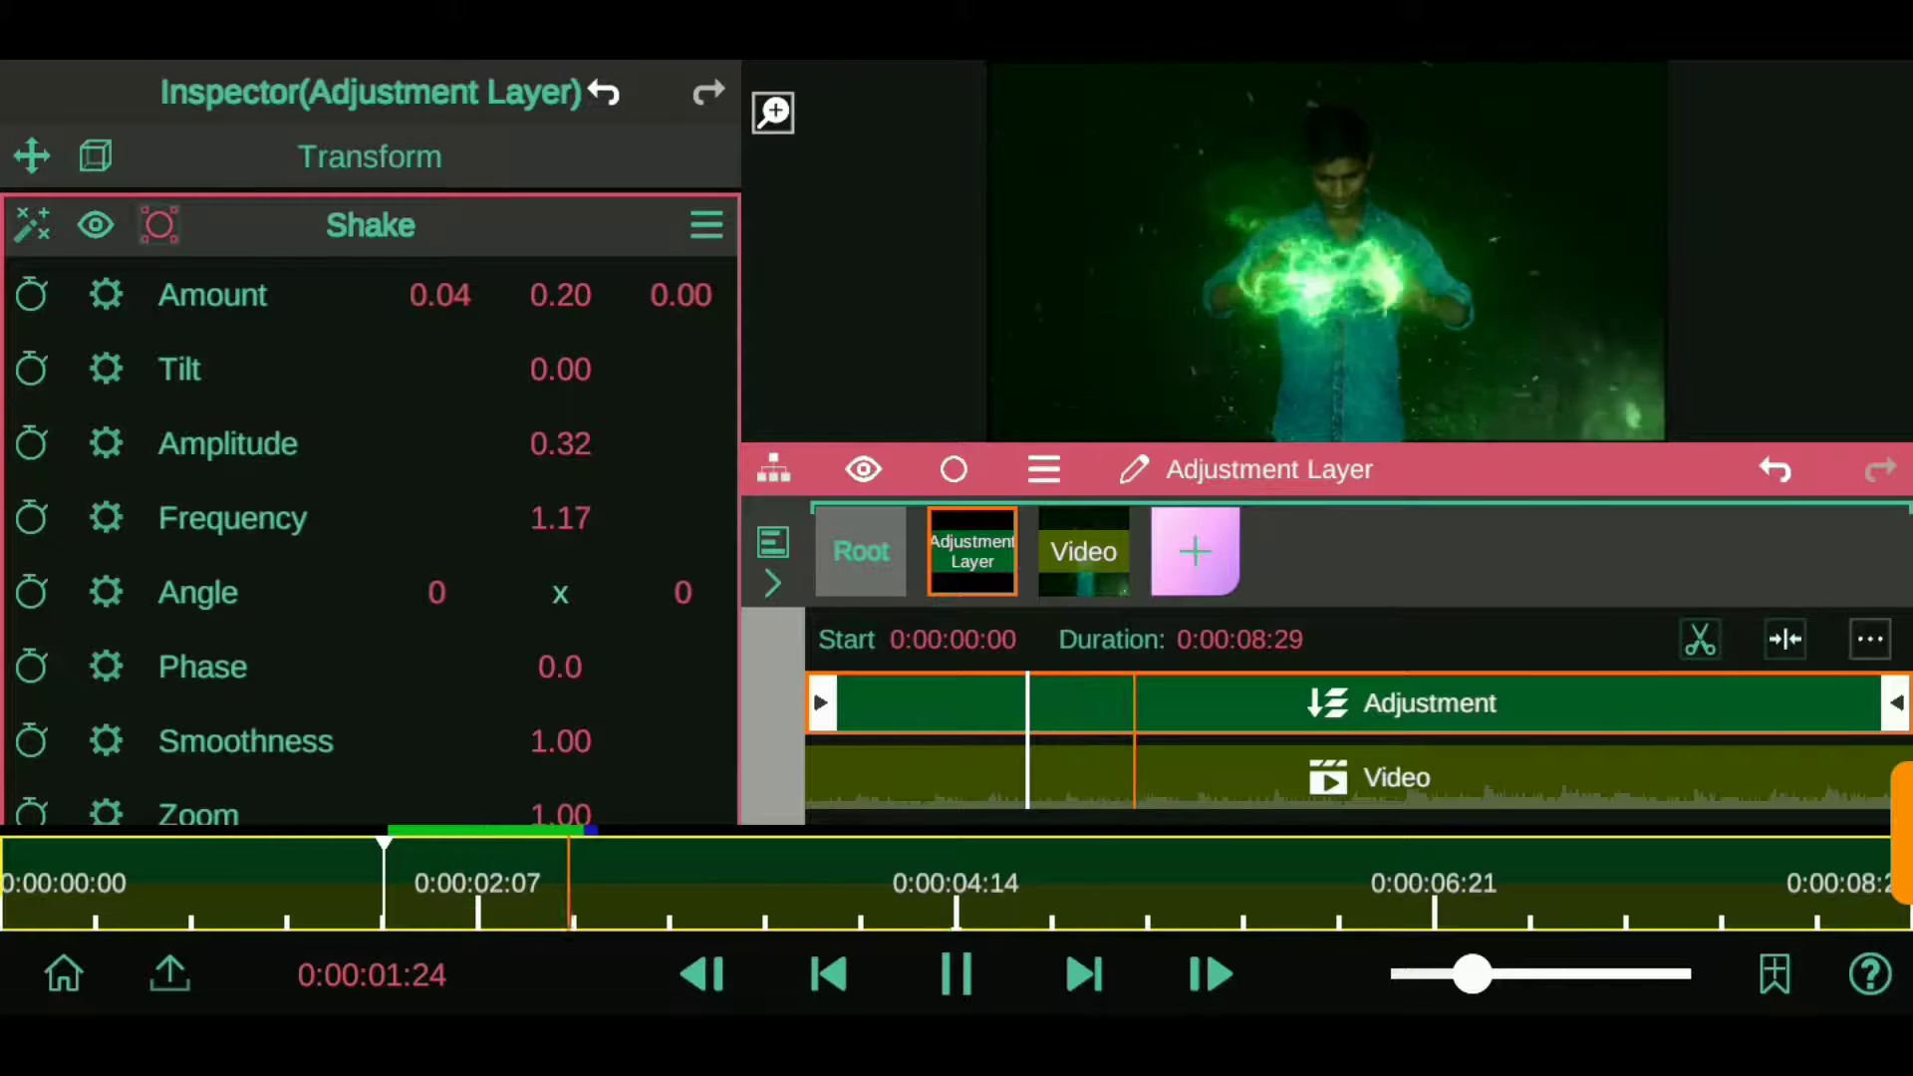
click(955, 974)
- Set the shake Amplitude to 0.58 and replay the clip from the start to judge it
click(585, 429)
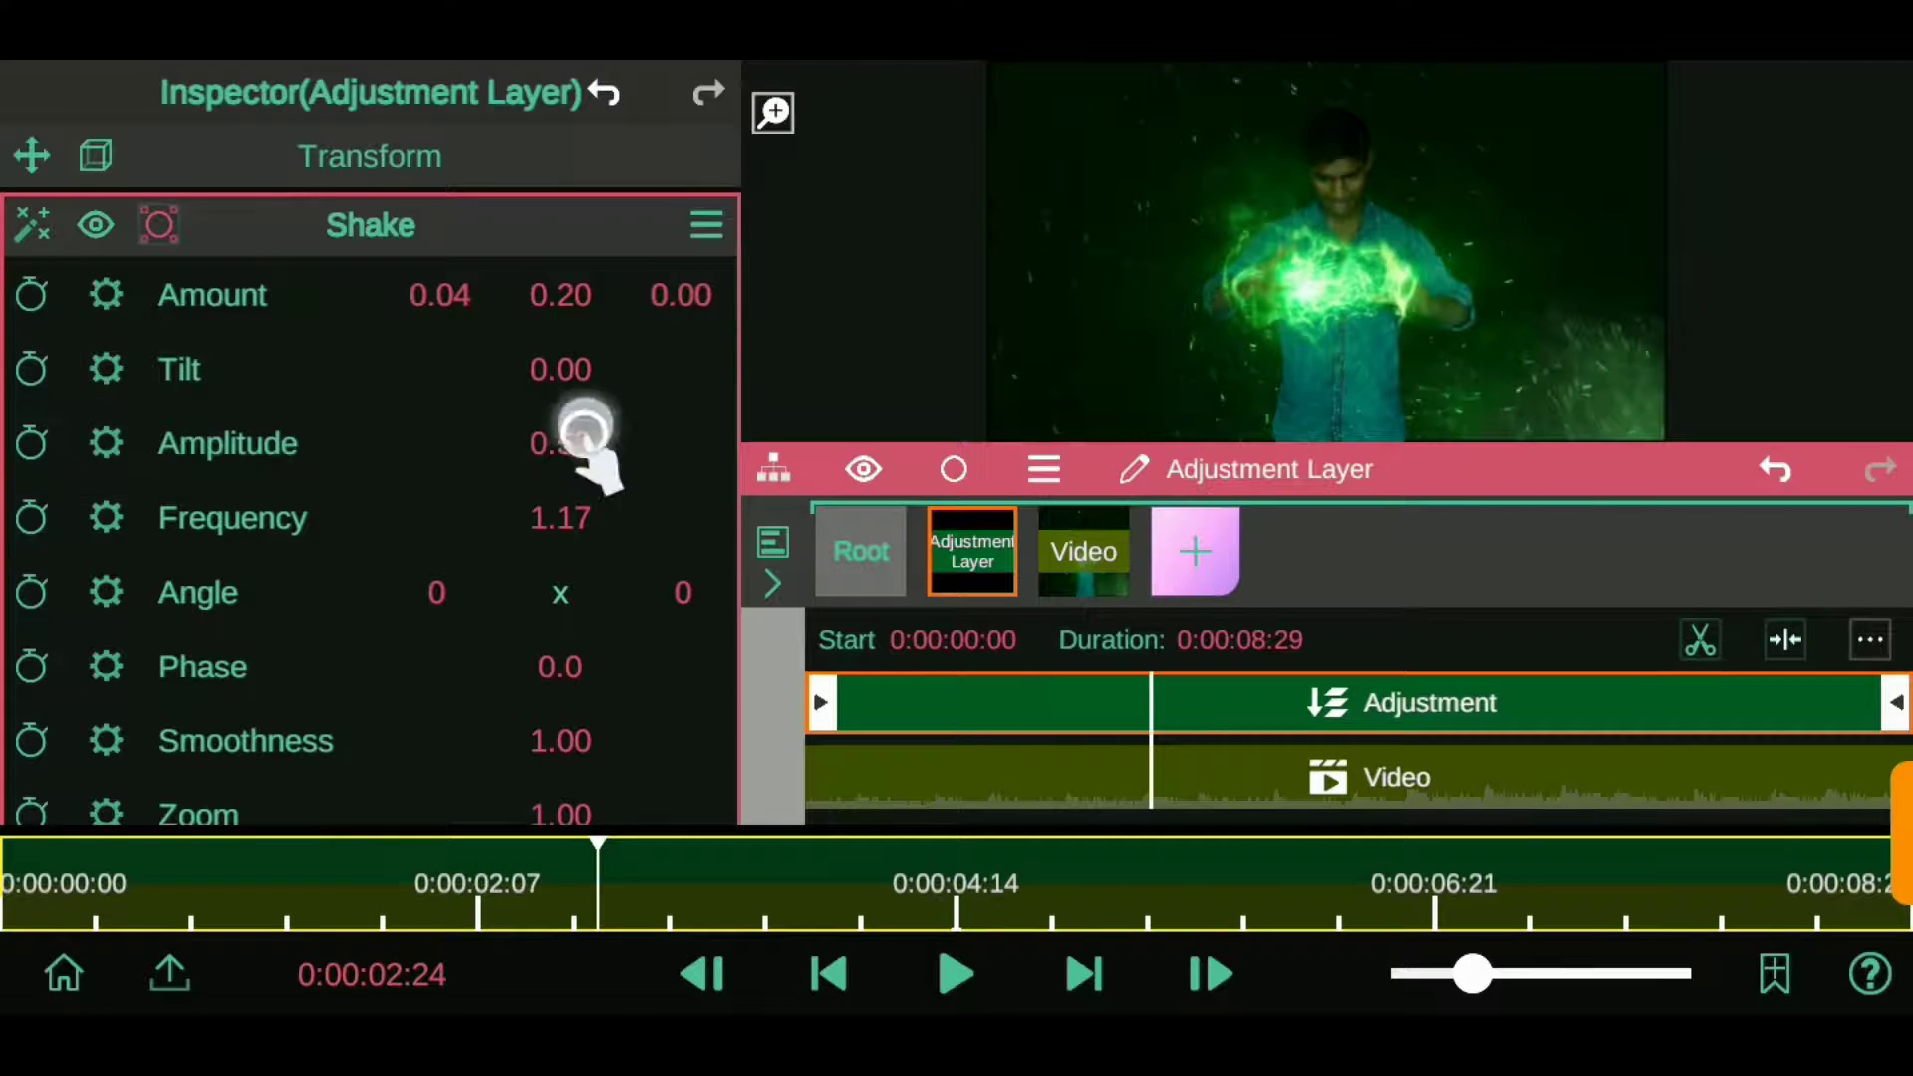
drag(560, 444, 671, 598)
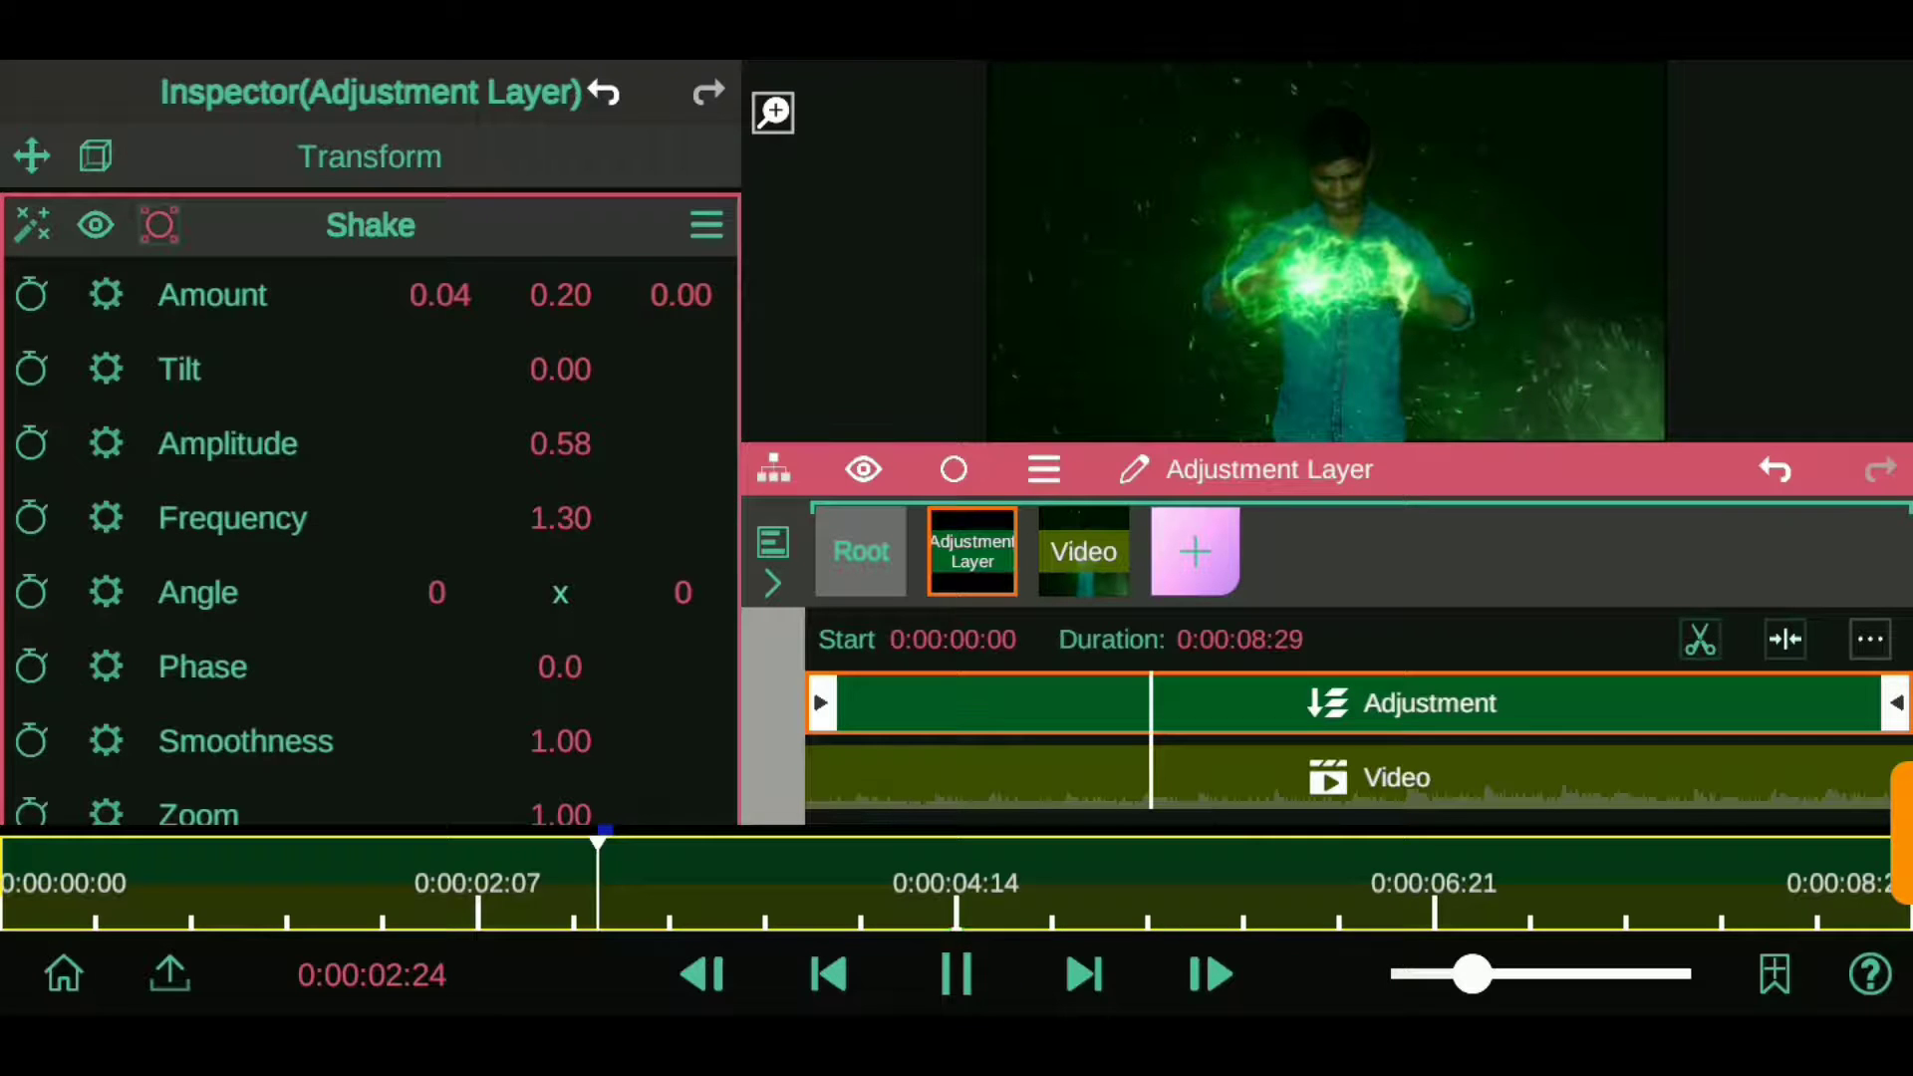
click(987, 952)
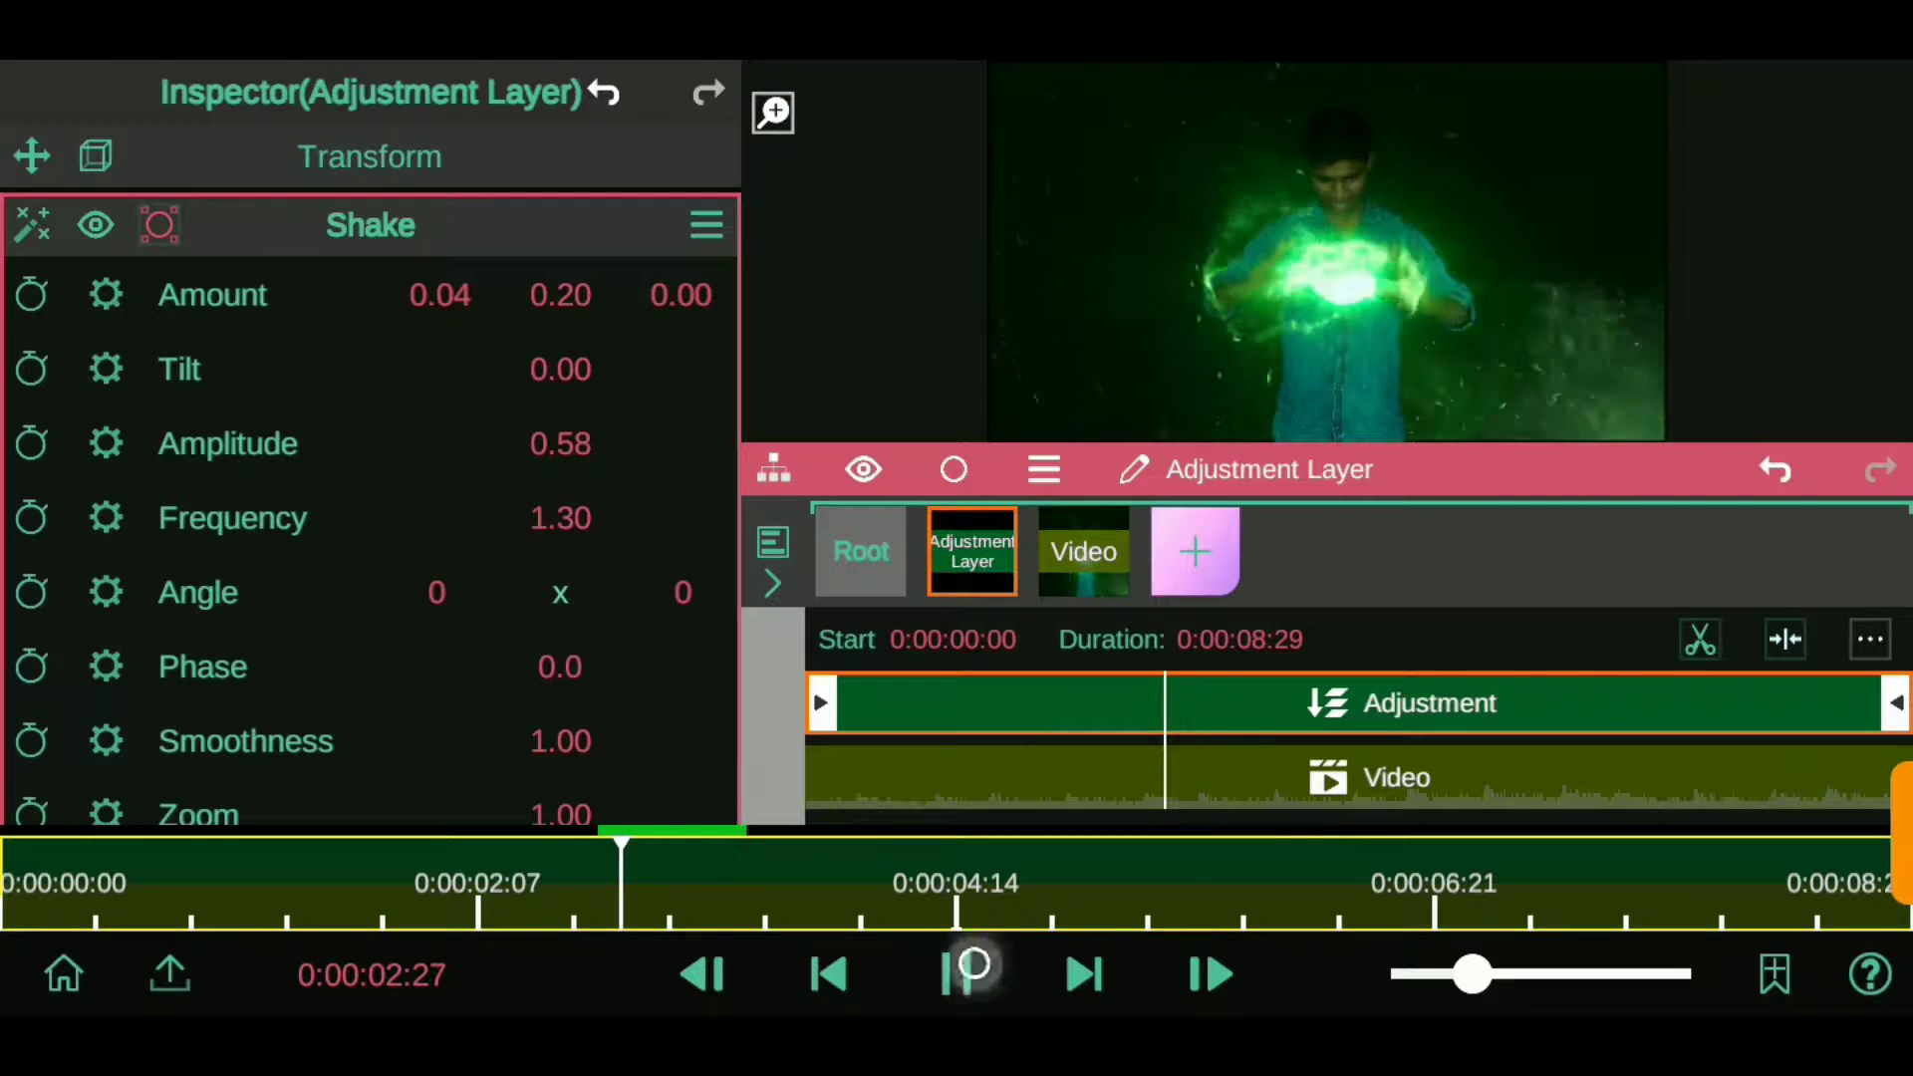
click(973, 965)
drag(40, 857, 5, 857)
click(959, 974)
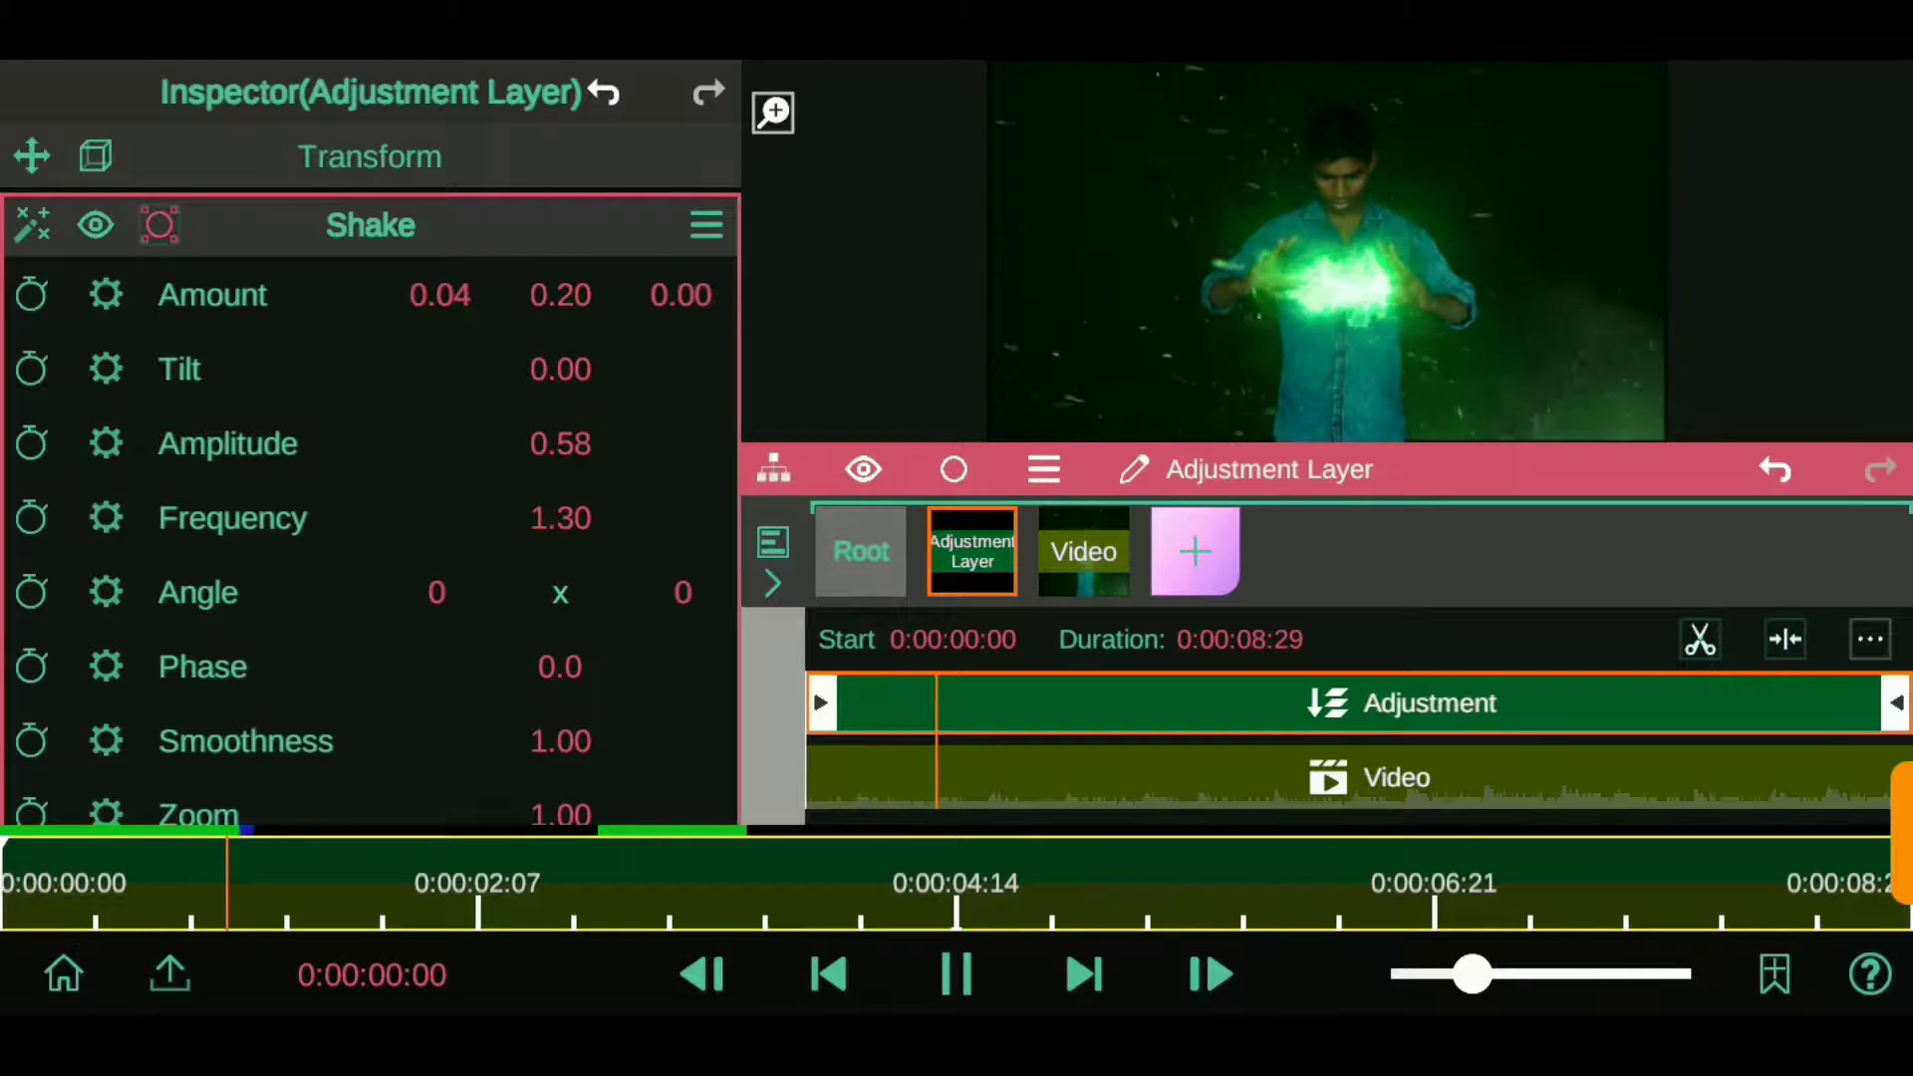
drag(277, 857, 5, 857)
click(957, 973)
click(957, 974)
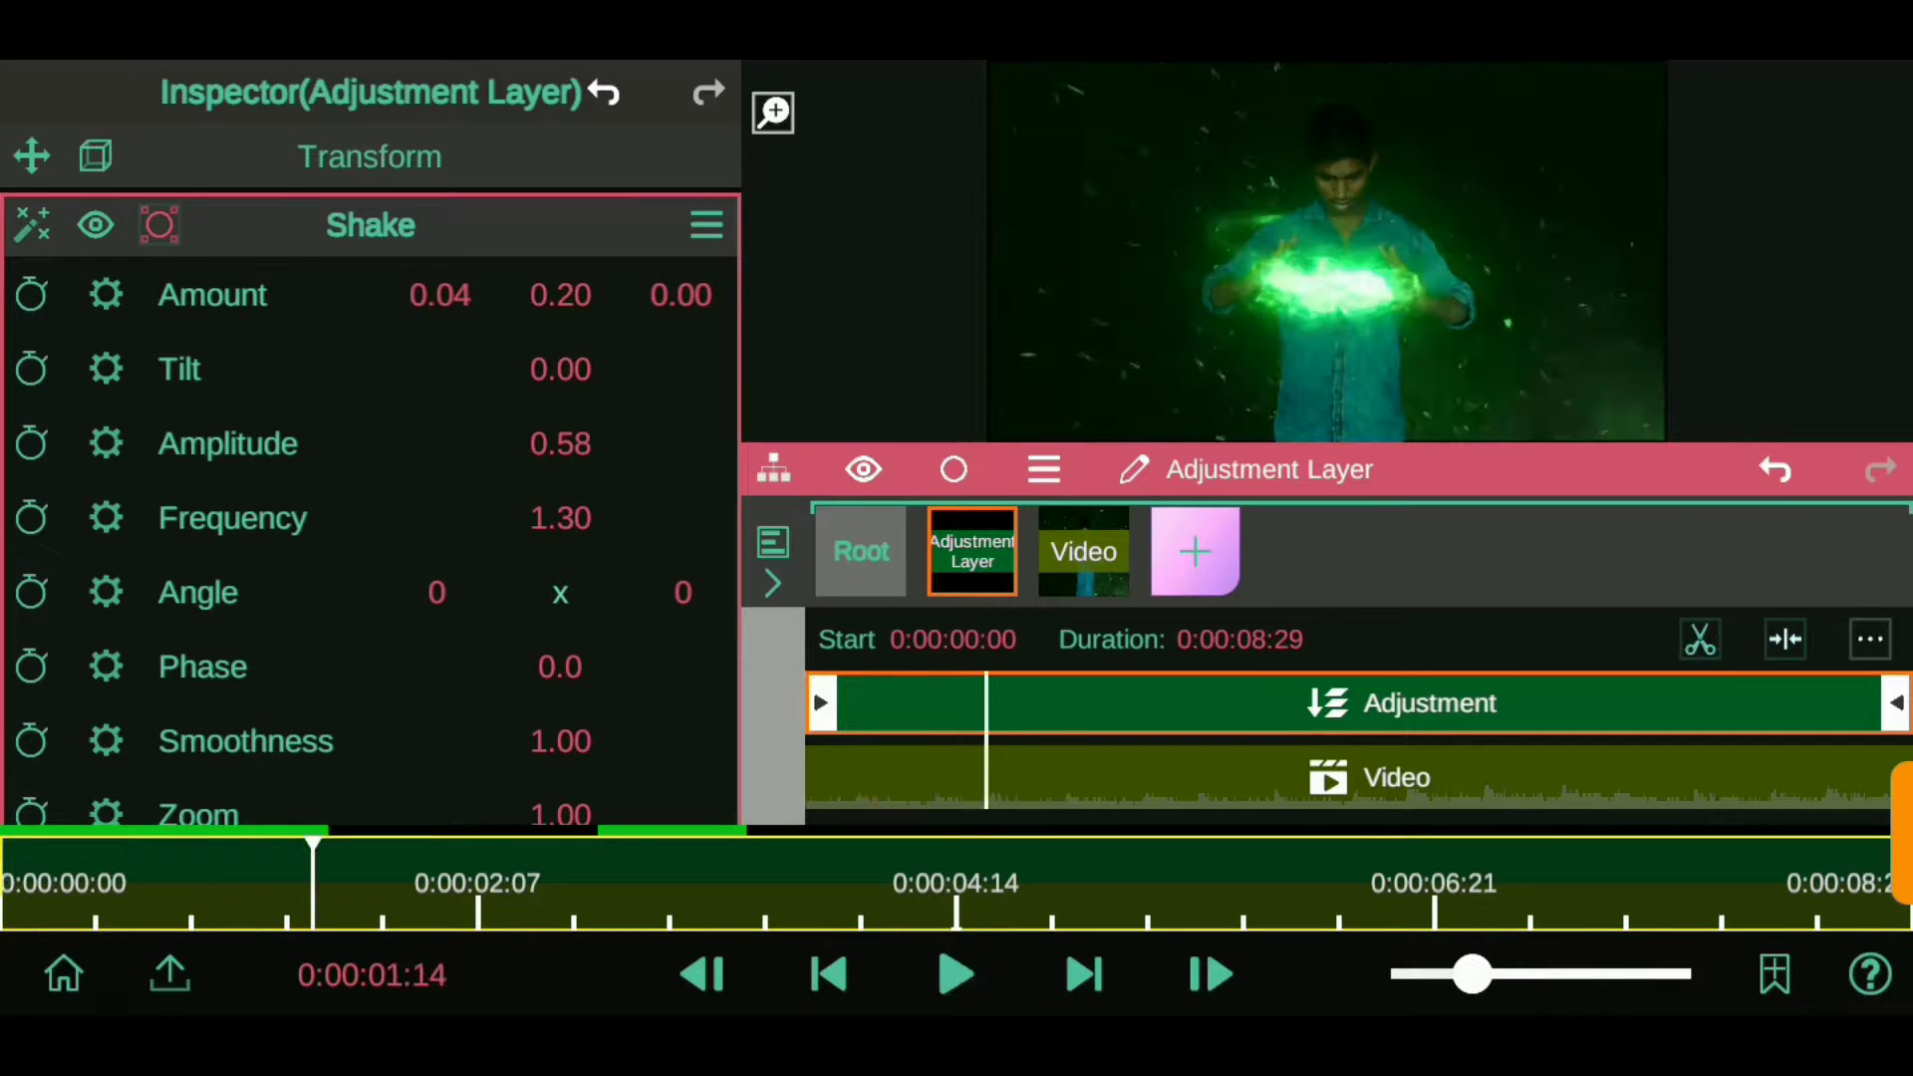
- Add a second Shake effect to the adjustment layer
click(371, 226)
click(371, 299)
click(368, 179)
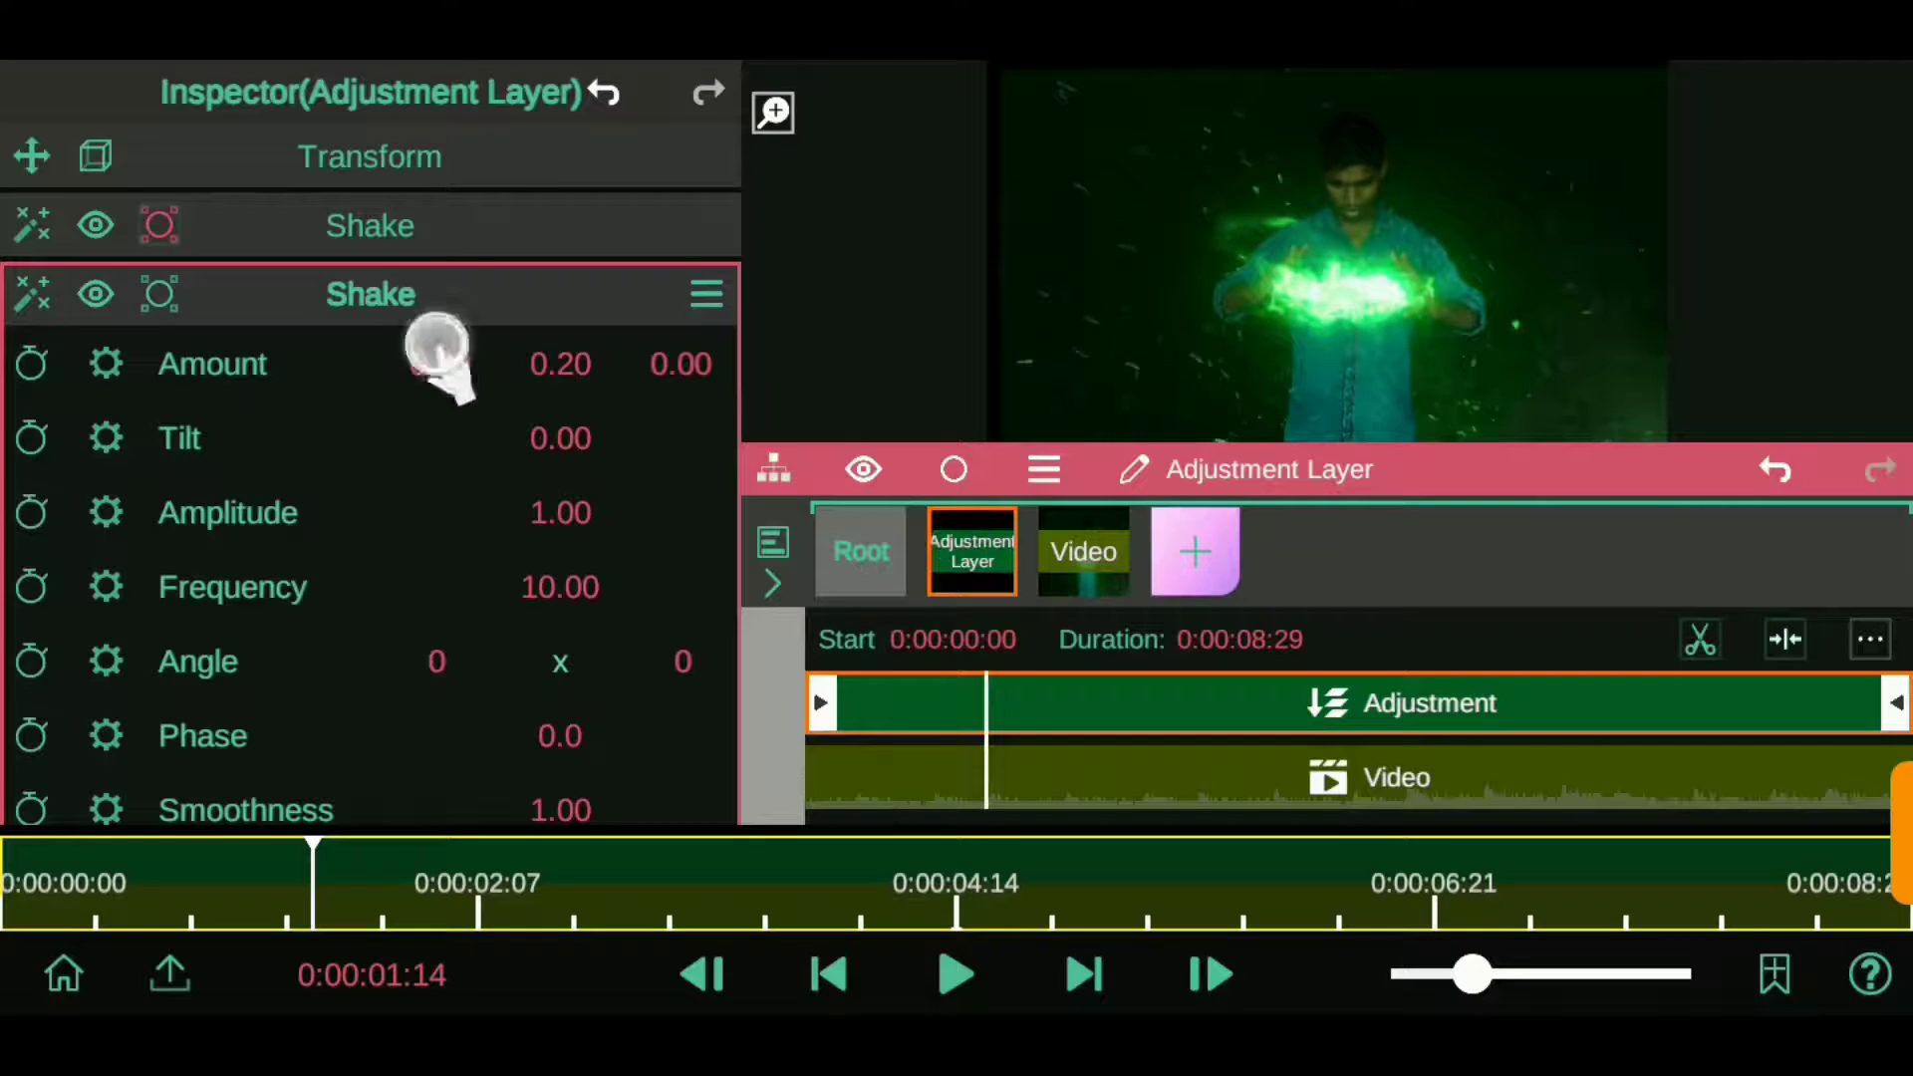
- Experiment with the second Shake: horizontal amount, amplitude 0.73 and frequency 6.78
drag(436, 344, 249, 333)
scroll(369, 558, down, 2)
drag(598, 698, 613, 726)
drag(439, 194, 553, 239)
mouse_move(562, 342)
mouse_down()
mouse_move(598, 445)
mouse_move(568, 364)
mouse_up()
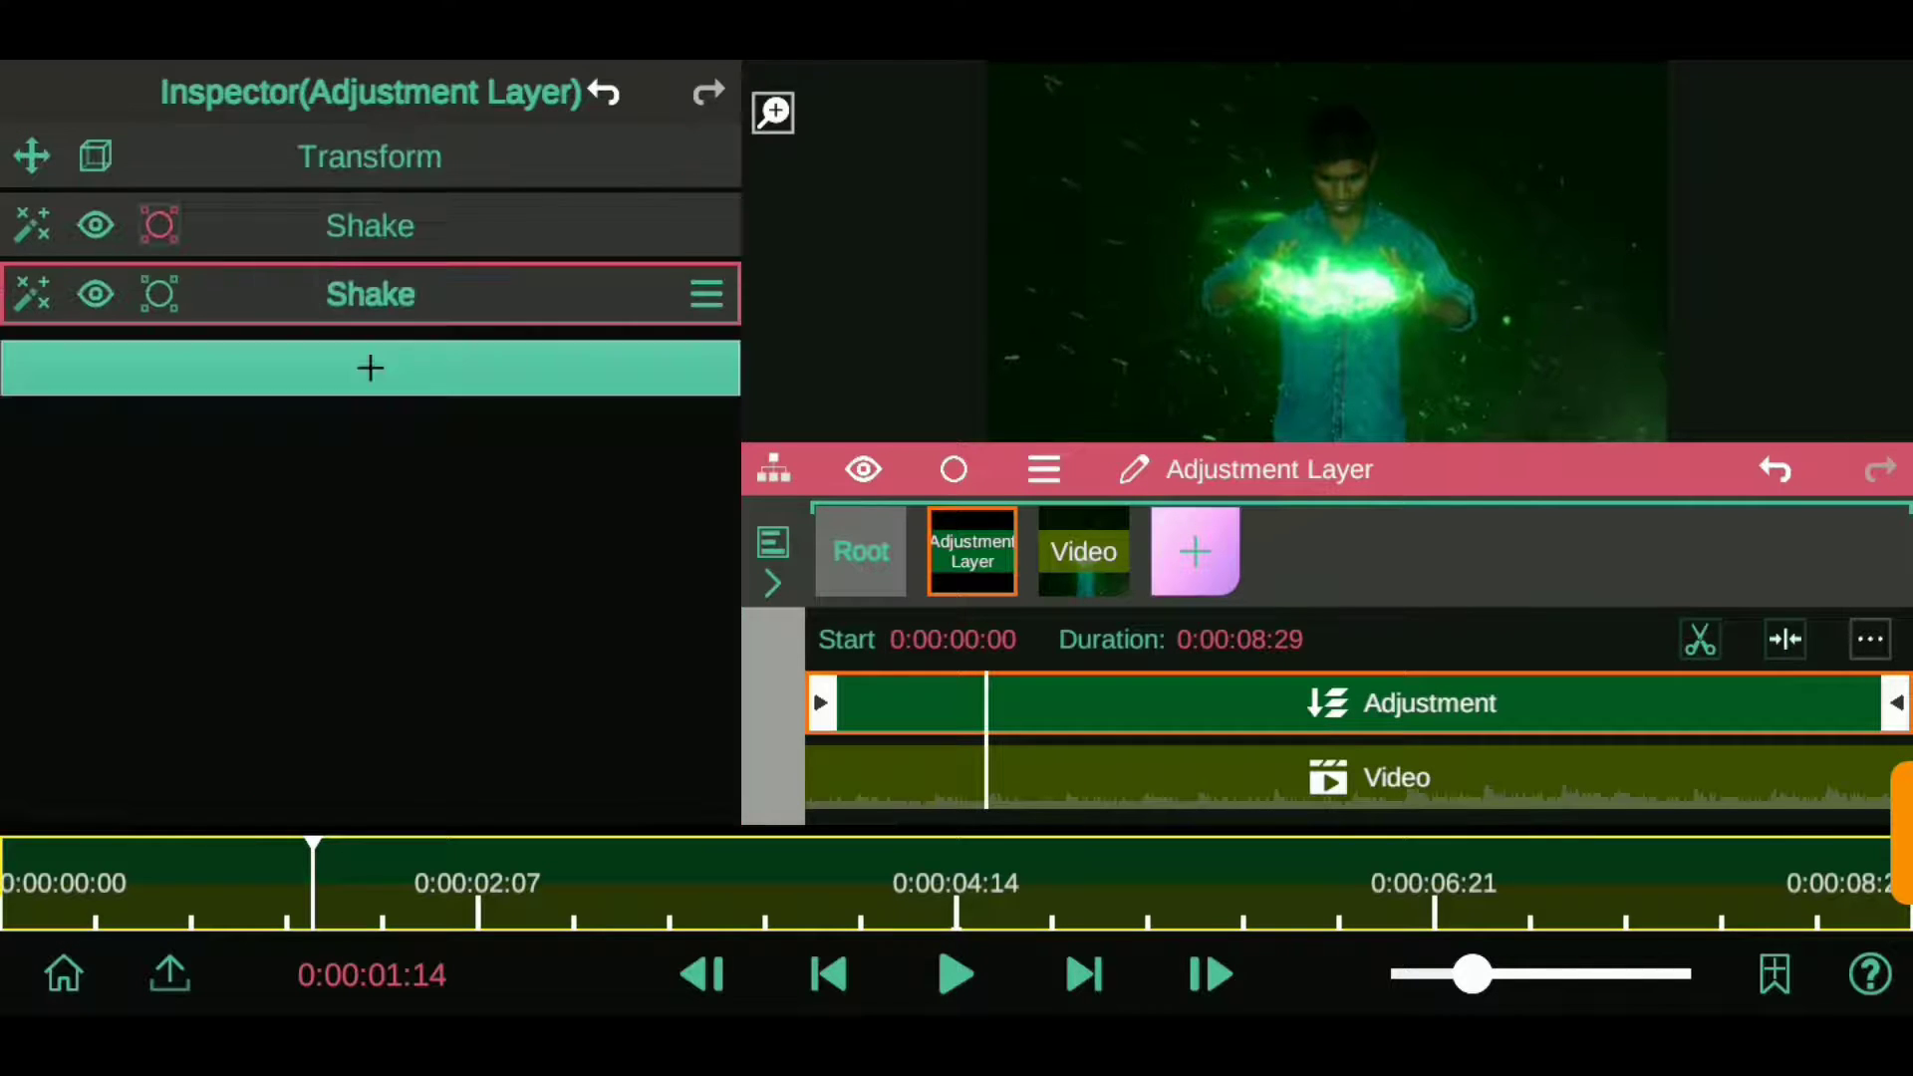
click(957, 974)
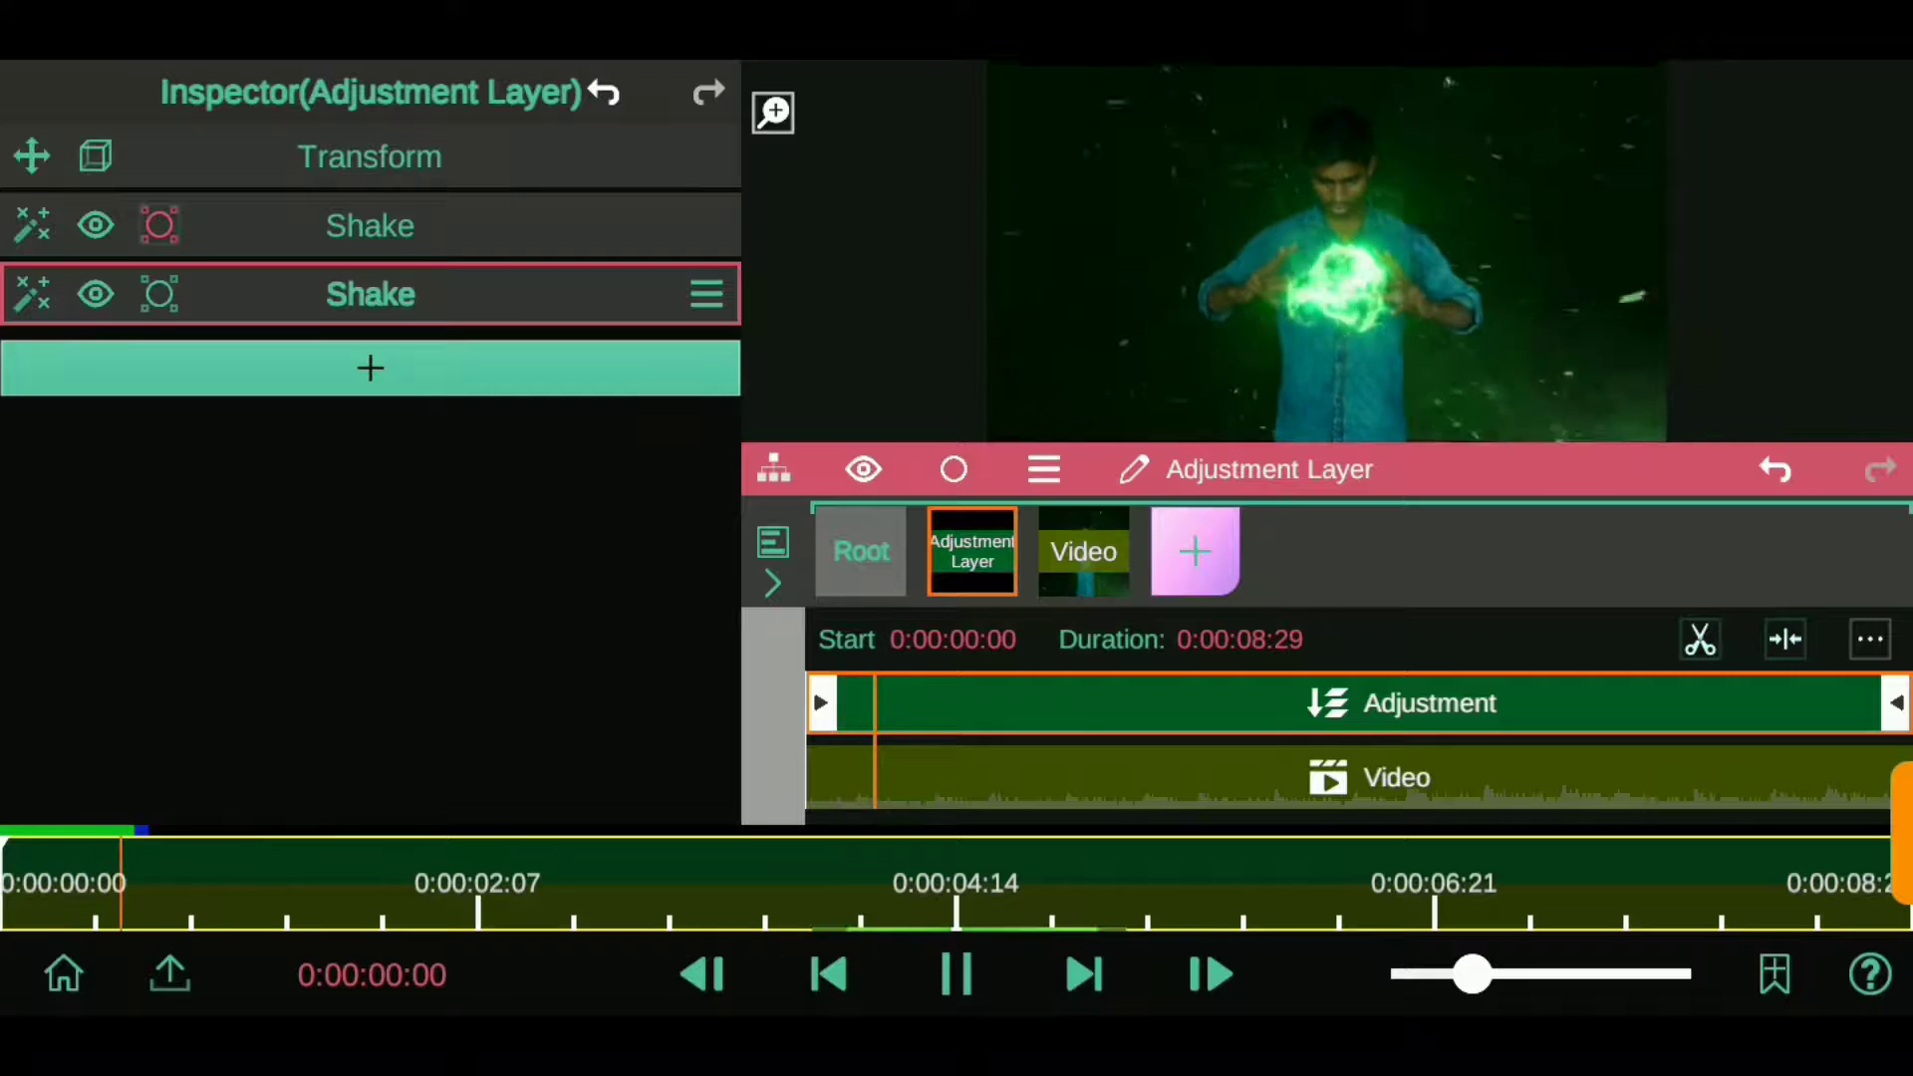
click(957, 975)
drag(560, 587, 607, 768)
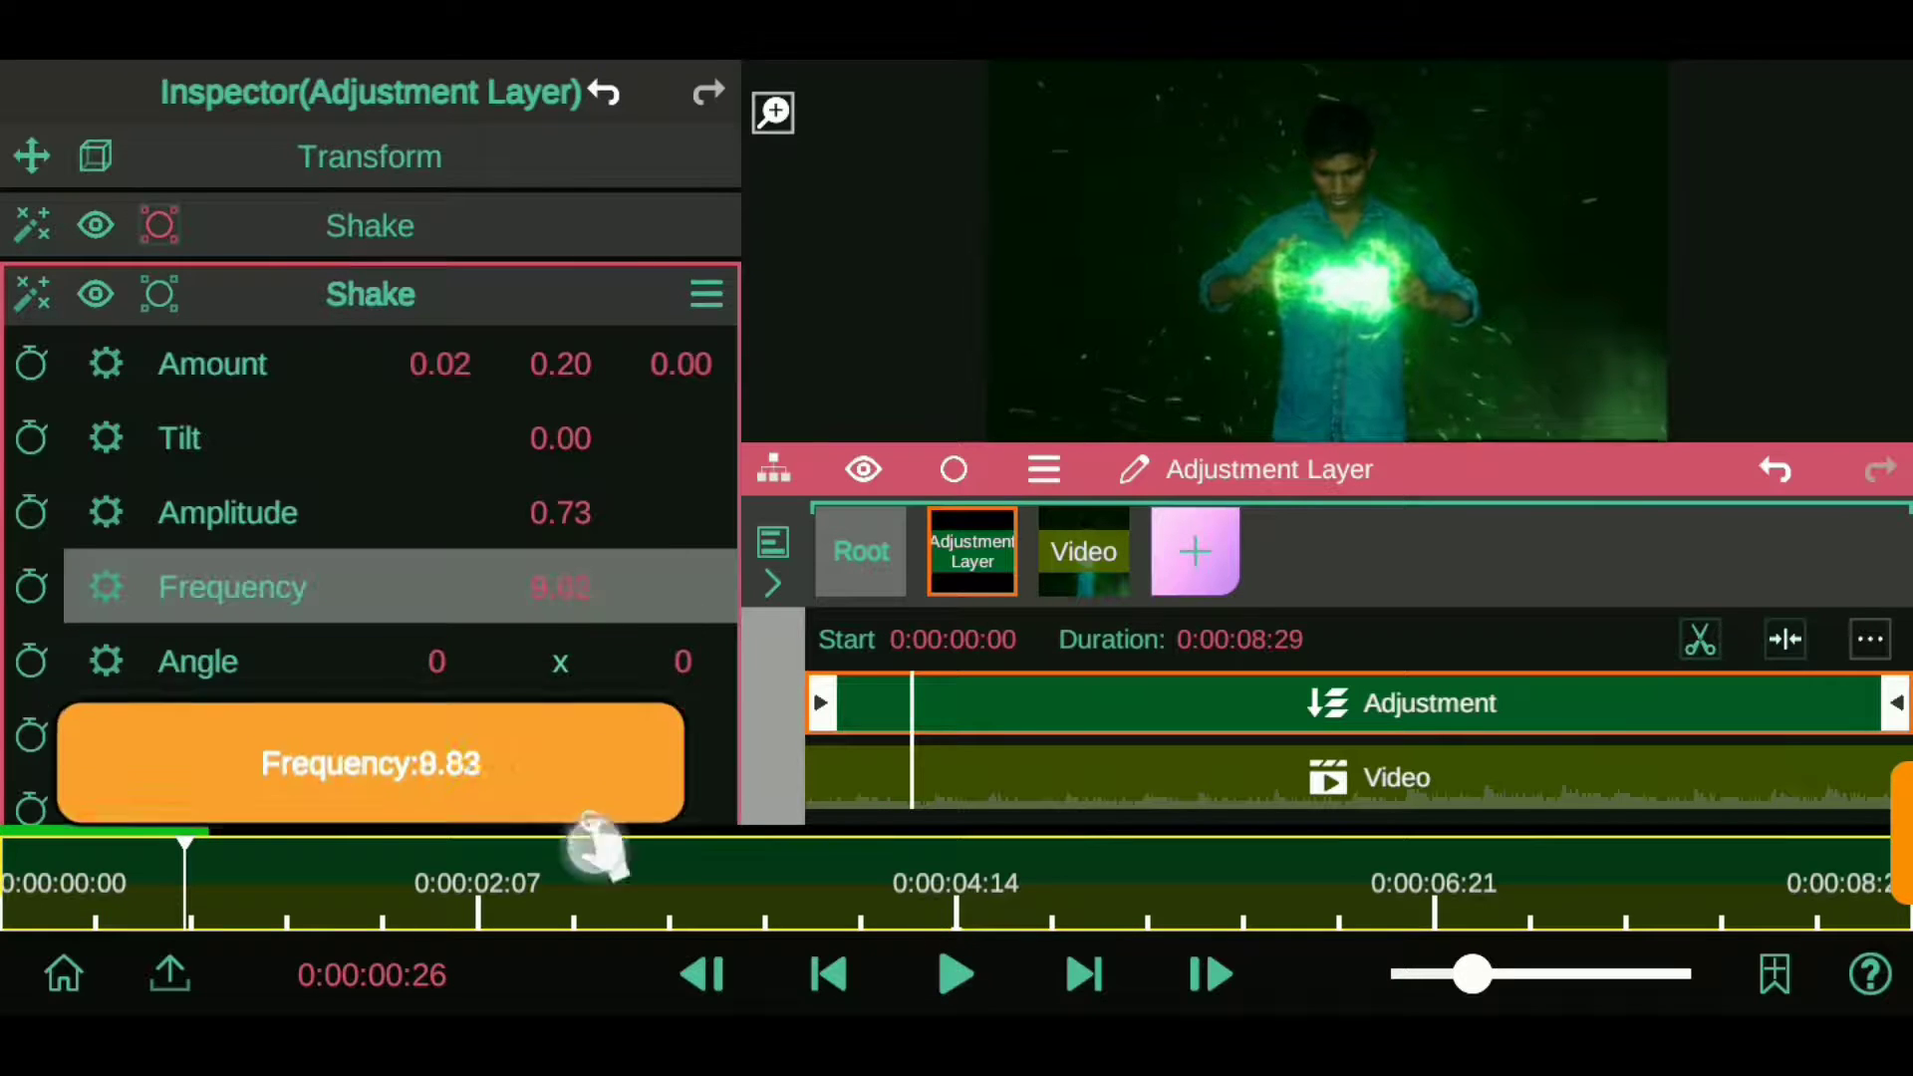
drag(560, 512, 594, 784)
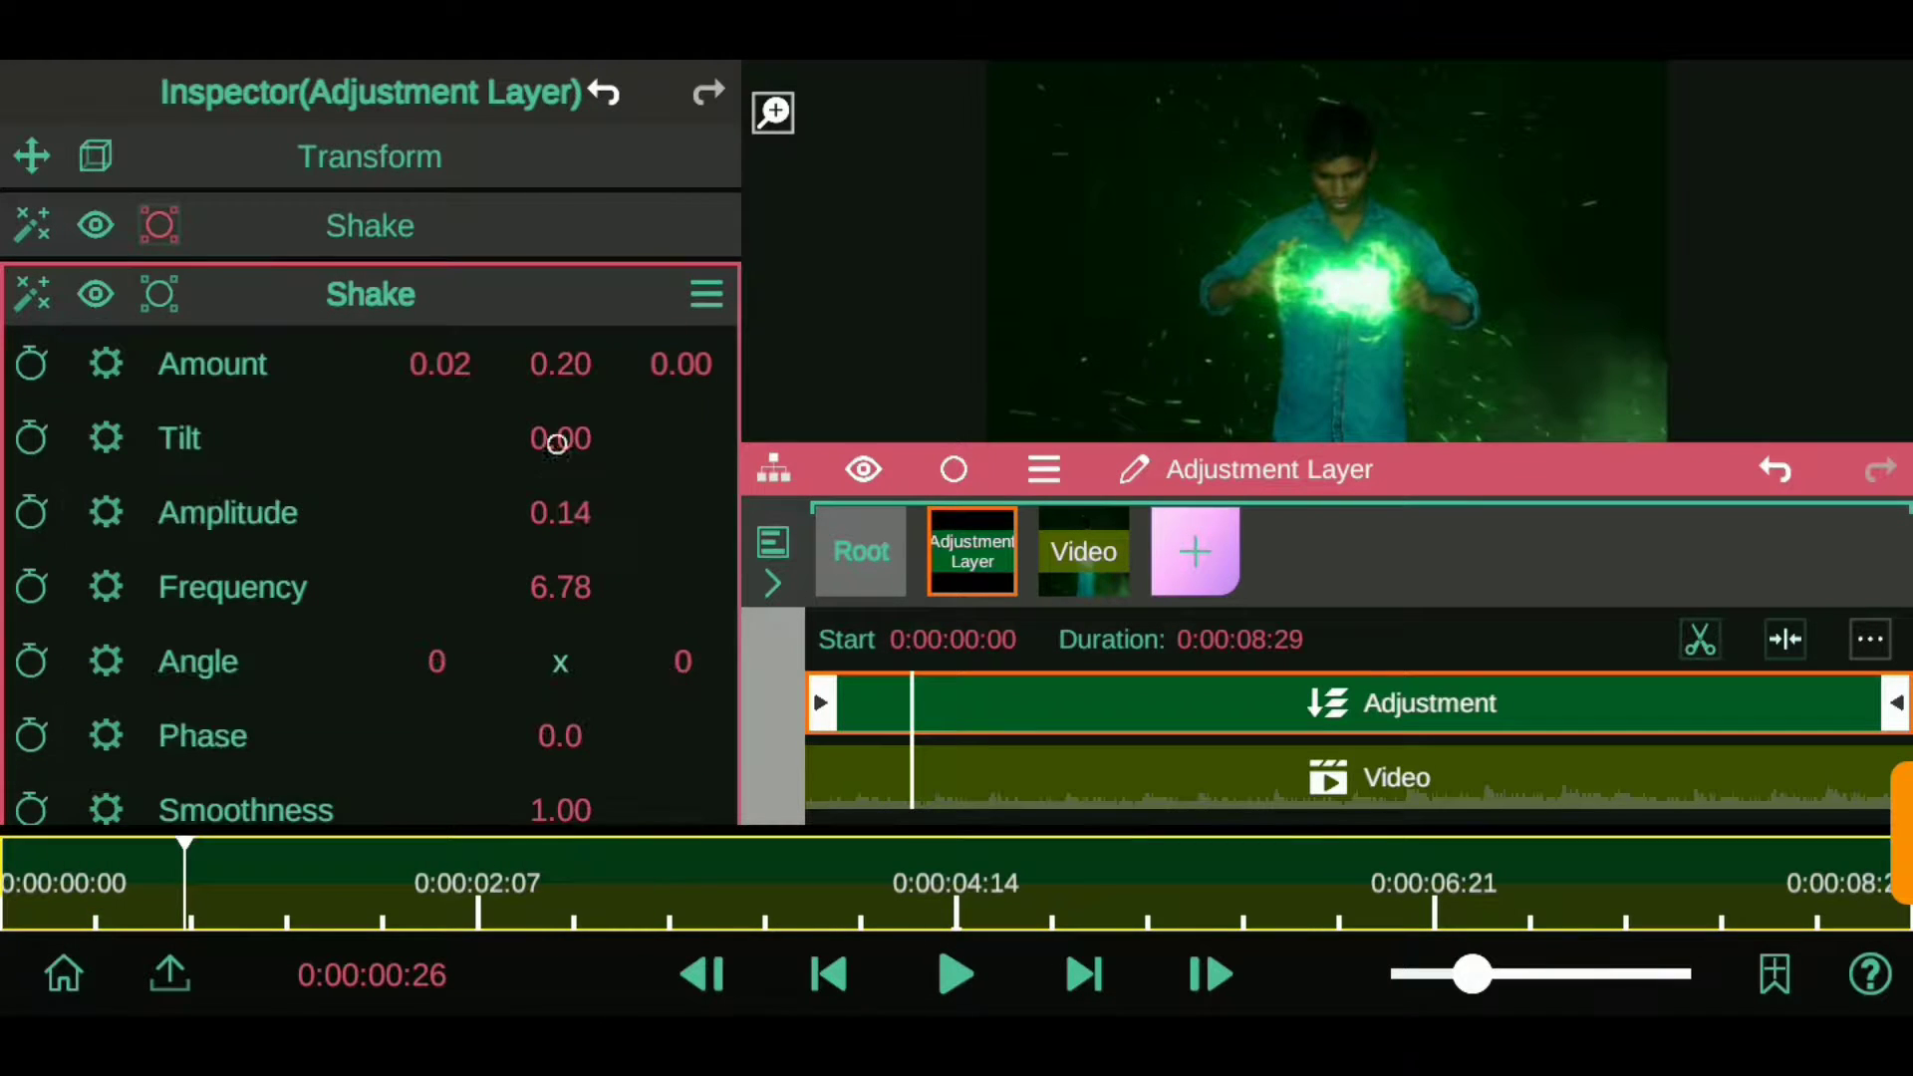
- Discard the second Shake and raise the remaining shake's Amplitude to 0.63
click(370, 225)
click(957, 974)
click(975, 949)
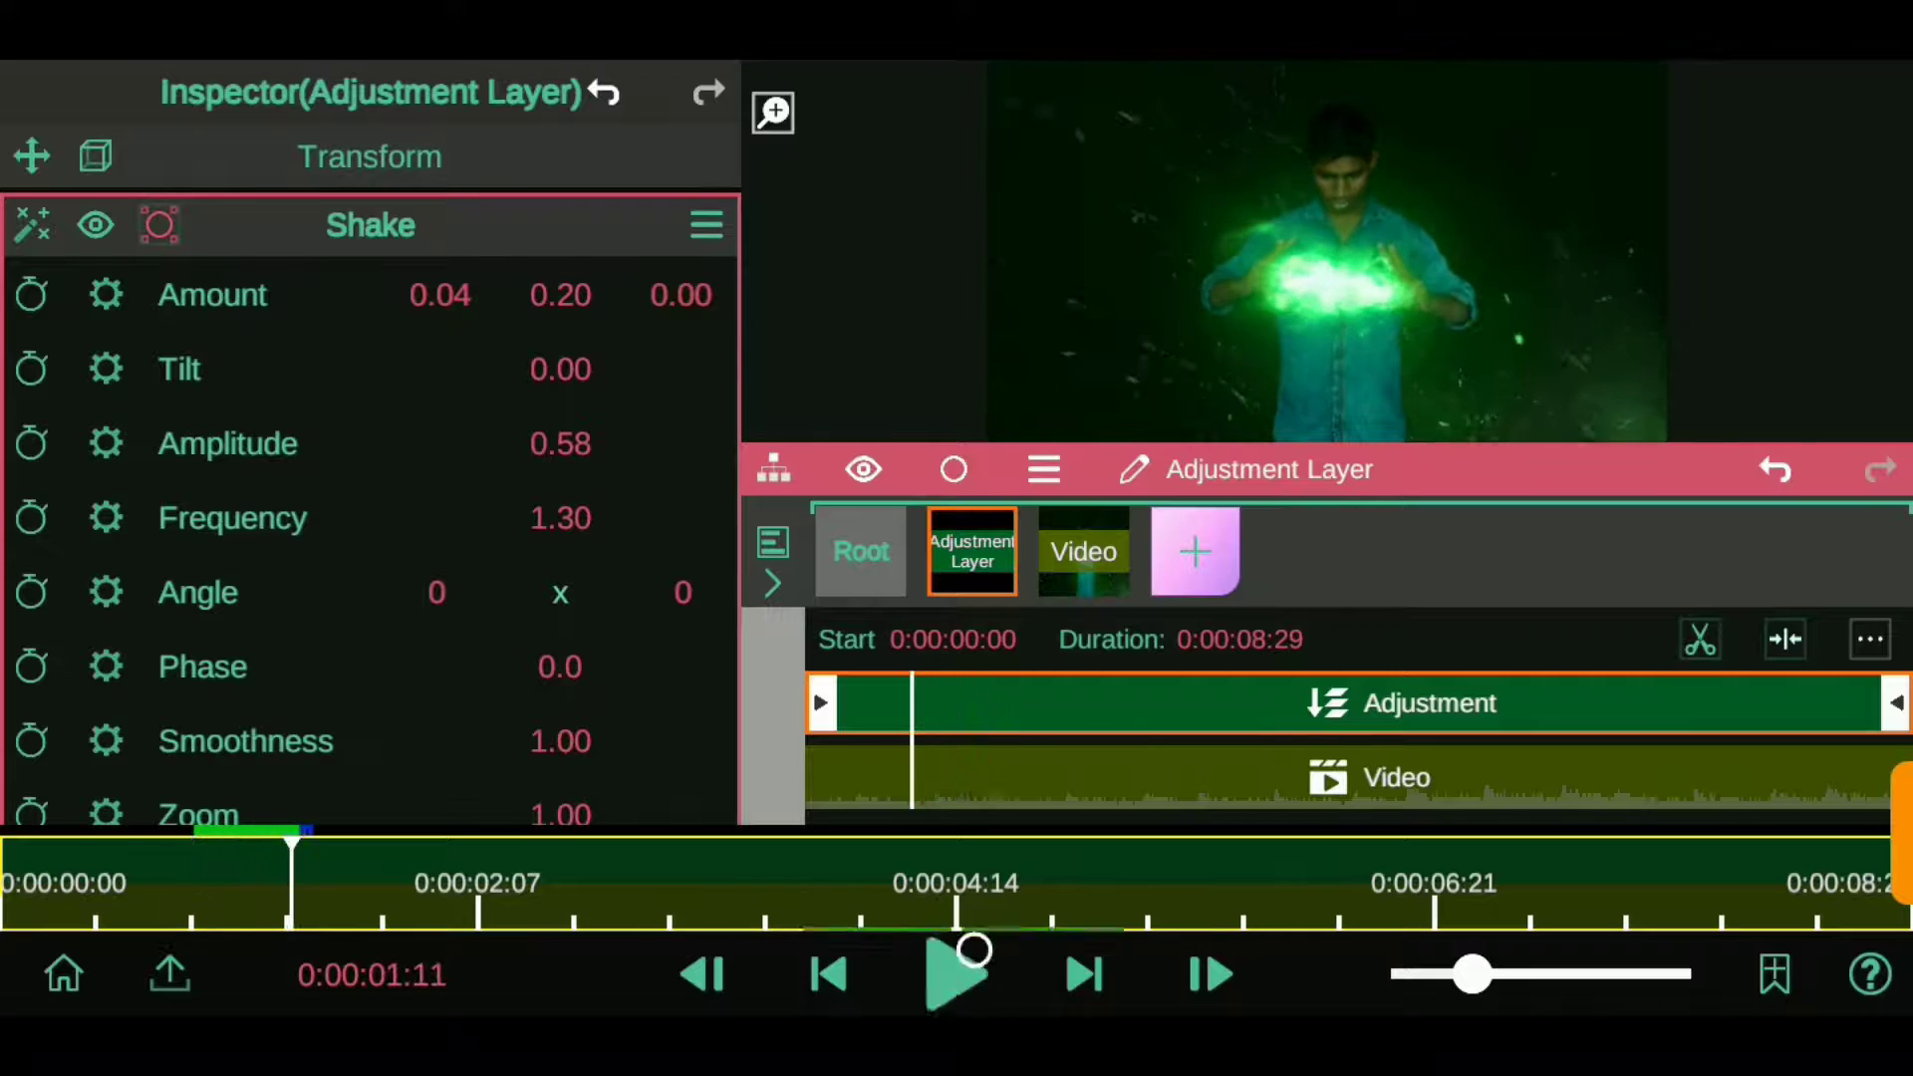
drag(561, 443, 578, 438)
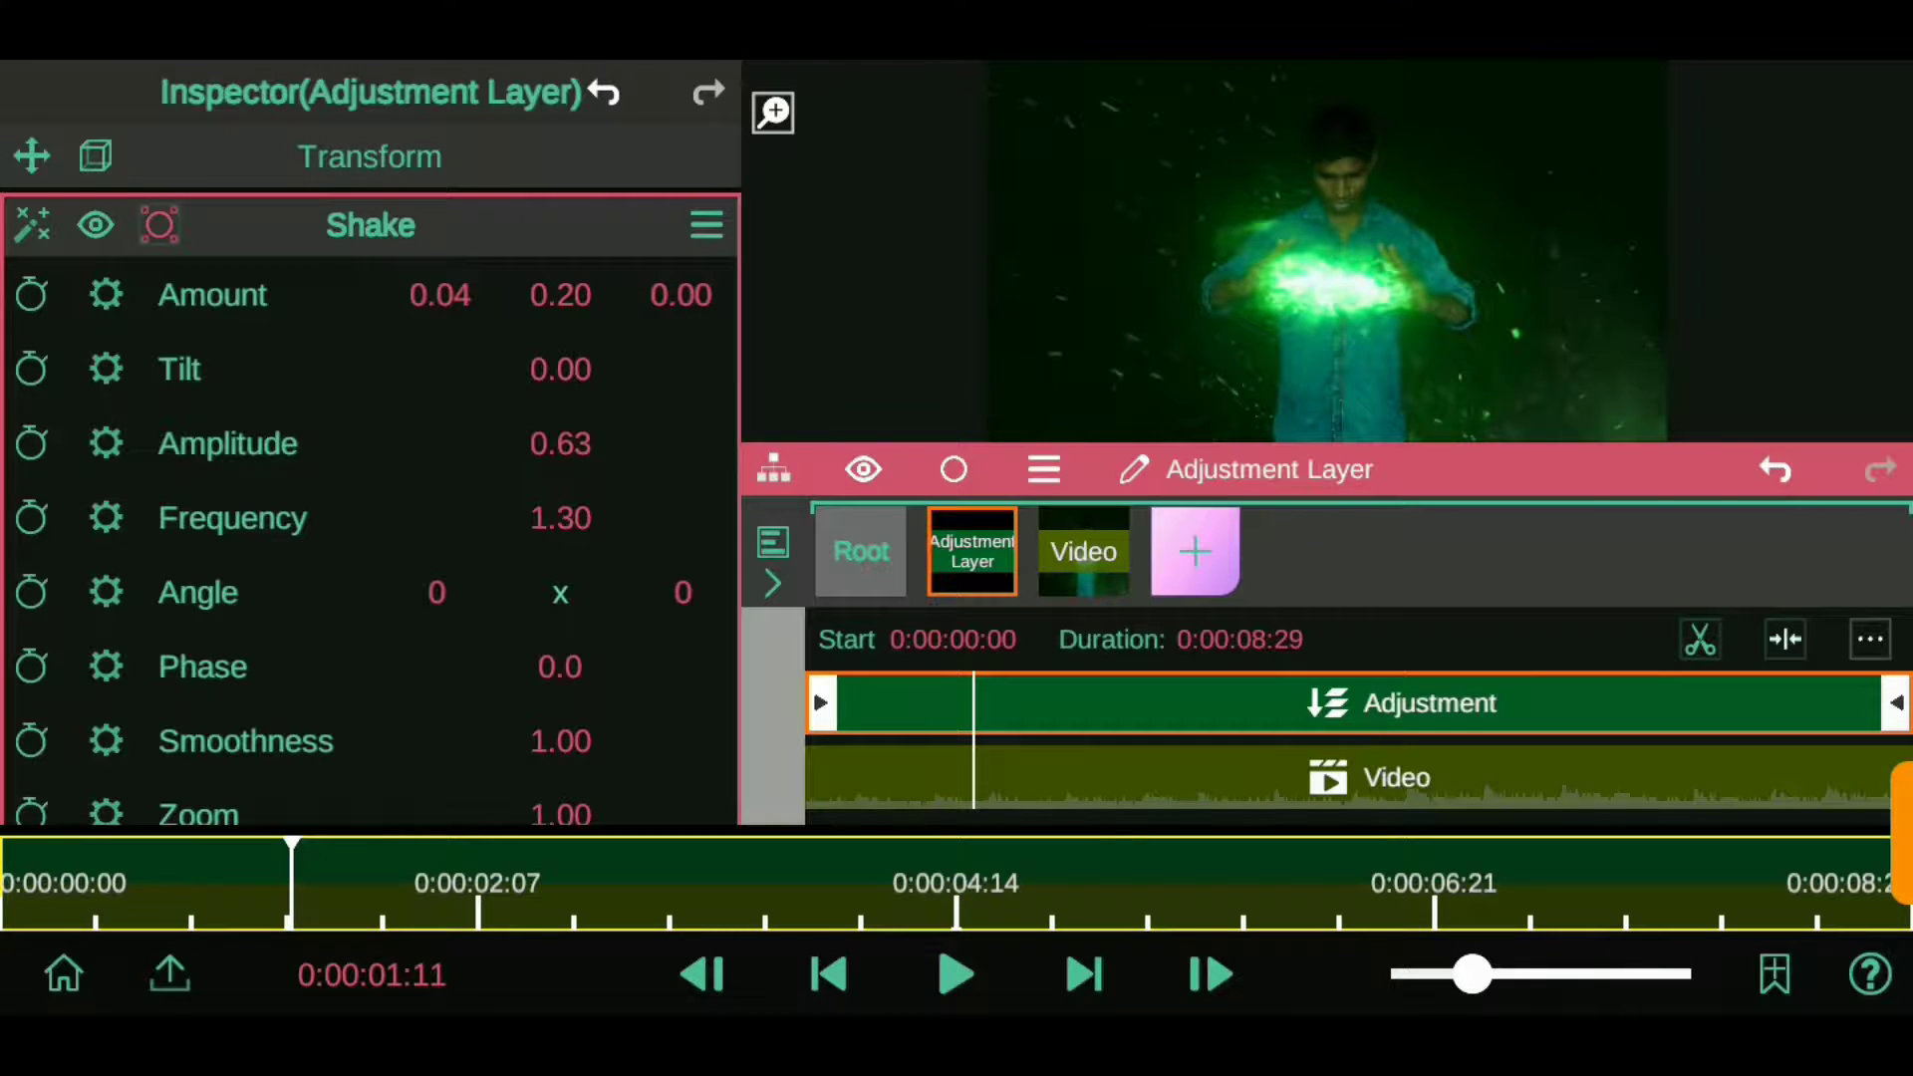
click(370, 225)
- Add an Image media layer at the project's root level
click(861, 551)
click(1195, 551)
click(1635, 192)
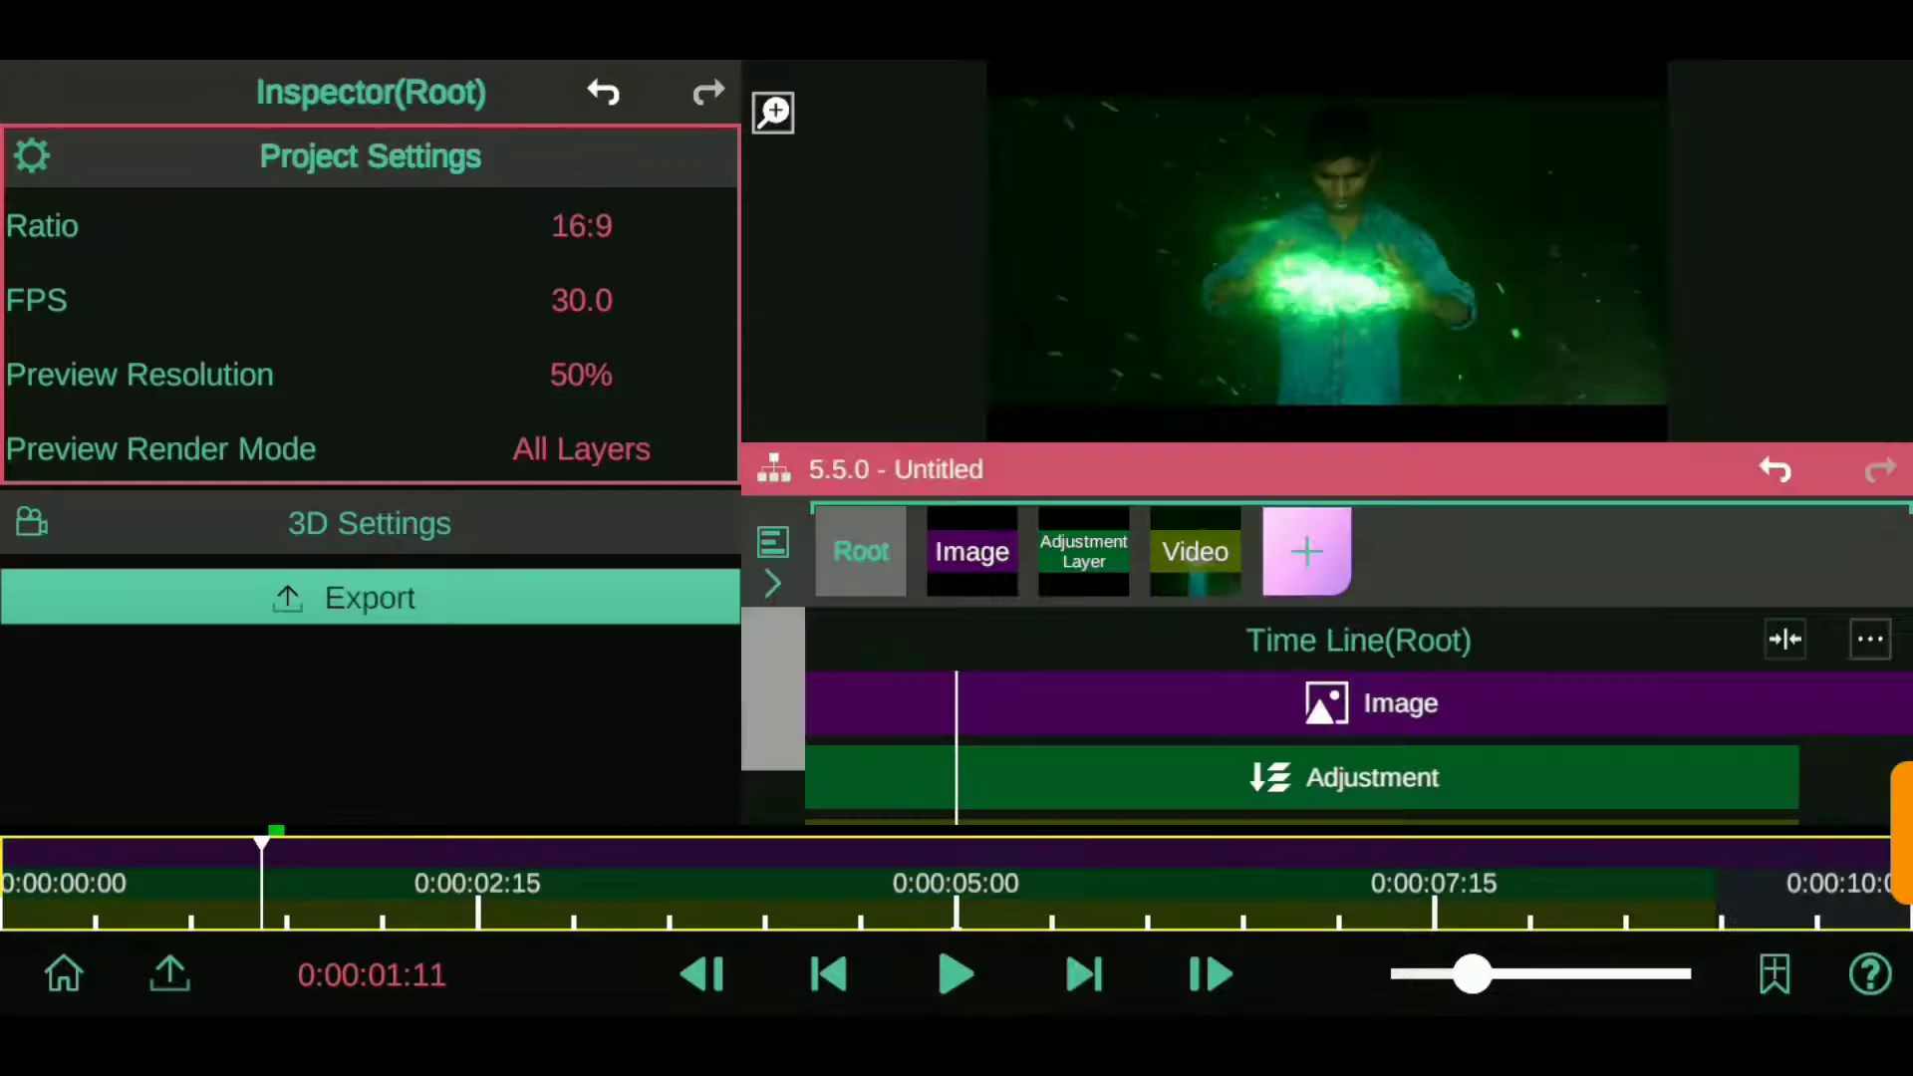
- Set Preview Resolution to 100% and trim the Image clip to the video's length
click(582, 374)
click(248, 163)
click(1785, 715)
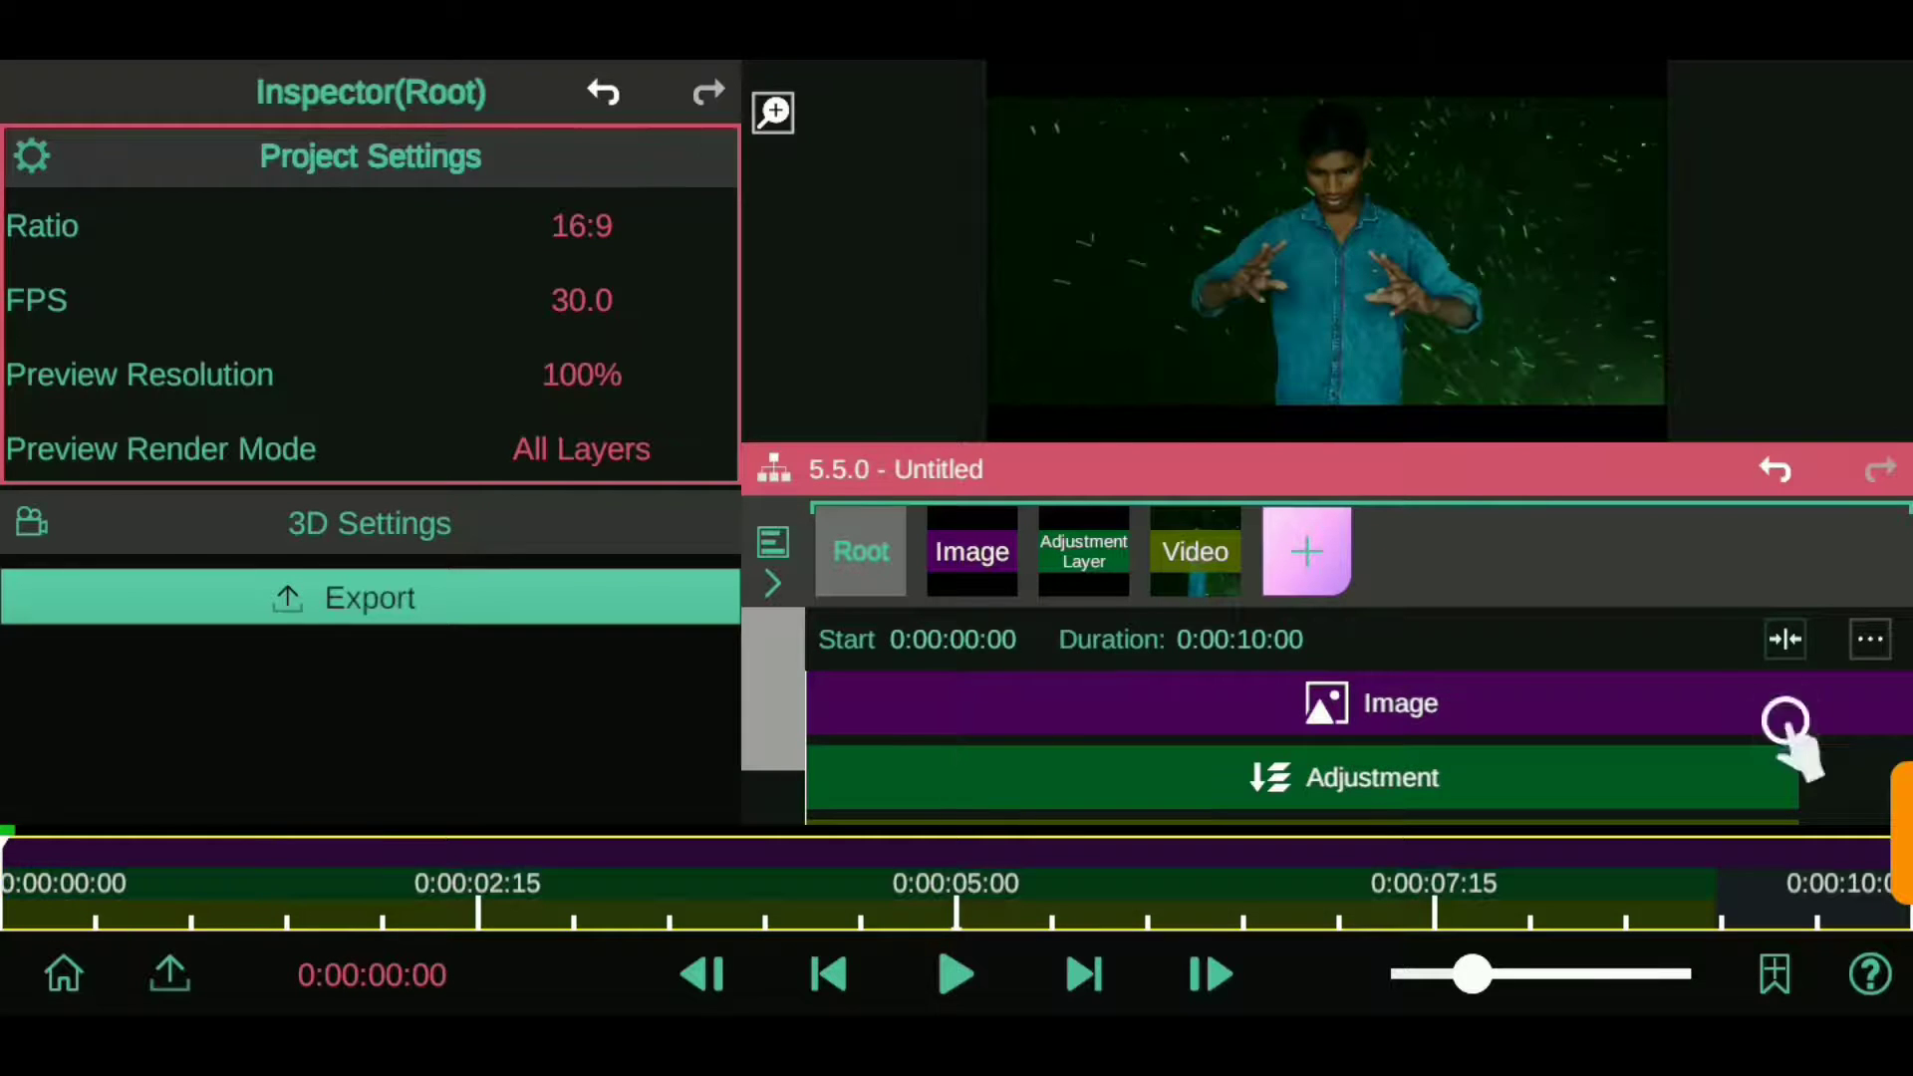
drag(1805, 757, 1786, 758)
- Preview the result, stop it, and bring up the new layer type list
click(956, 975)
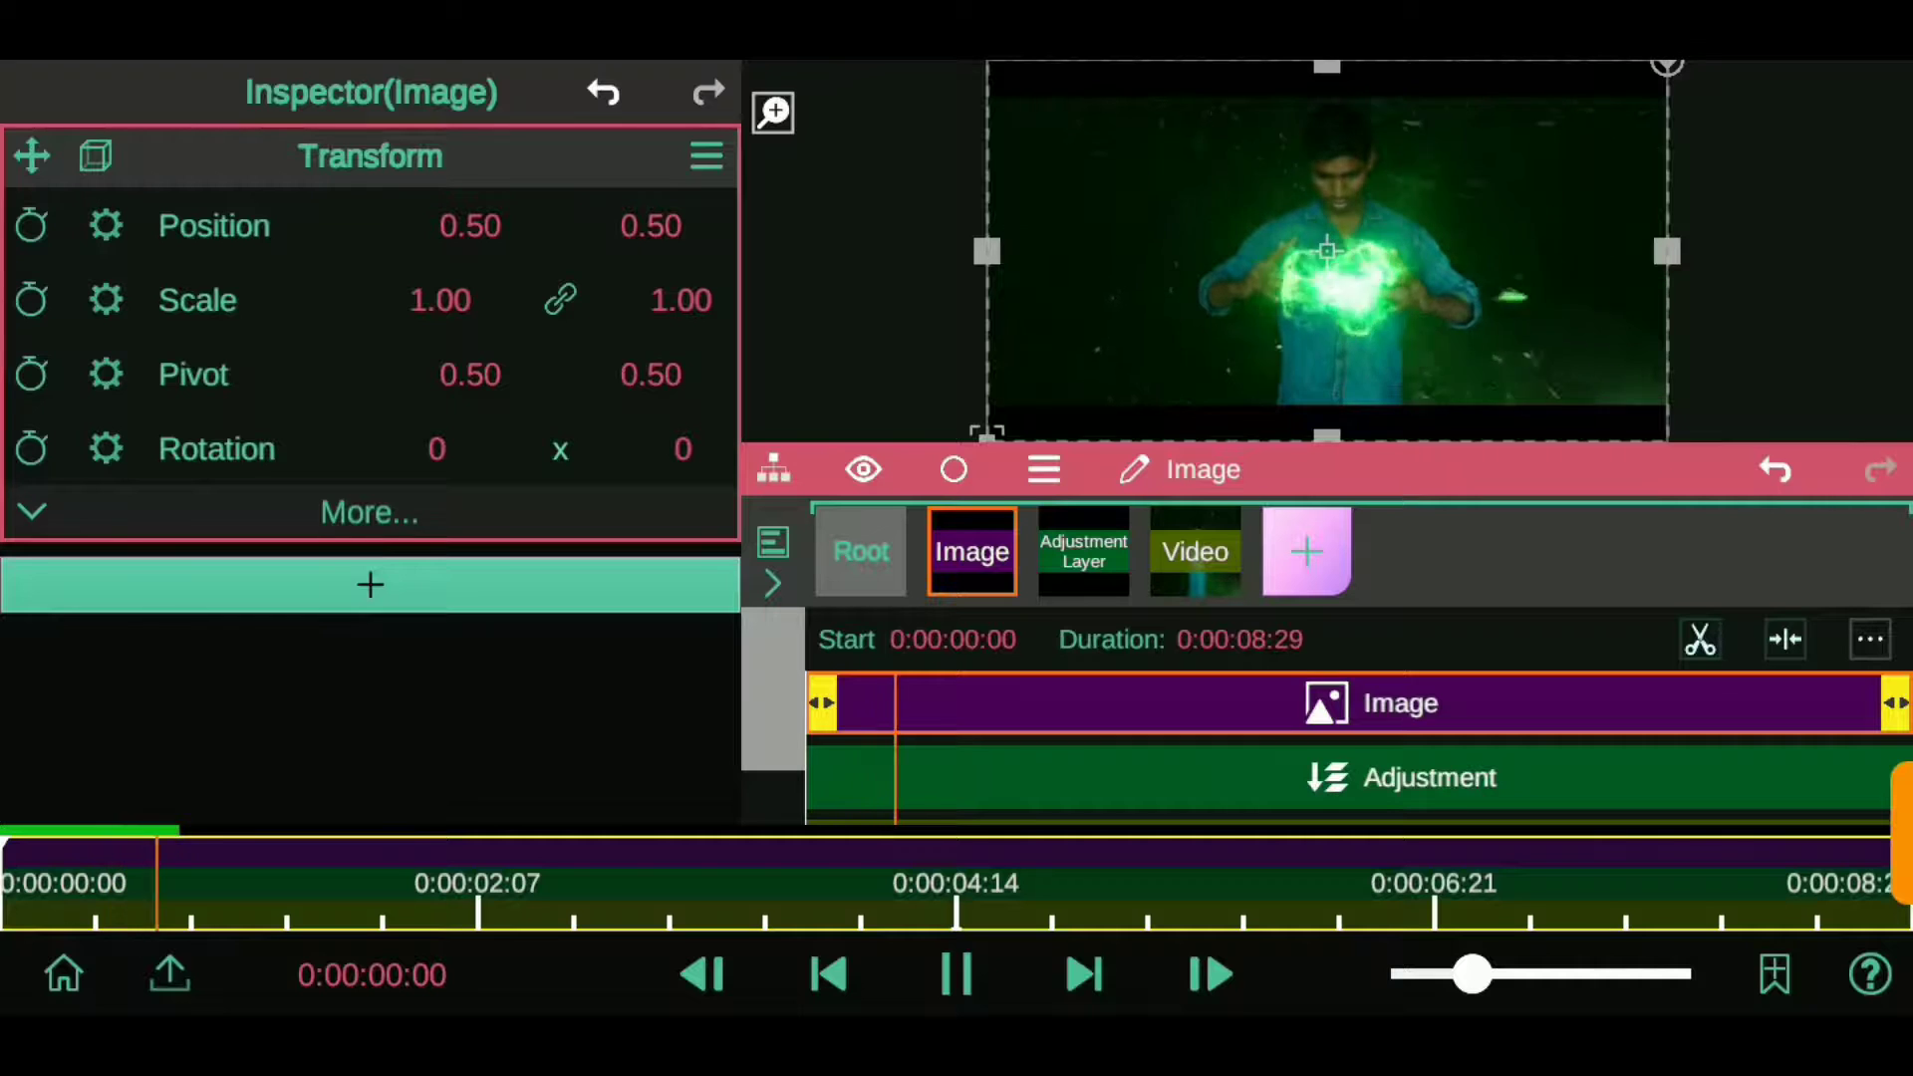
click(956, 975)
click(1307, 551)
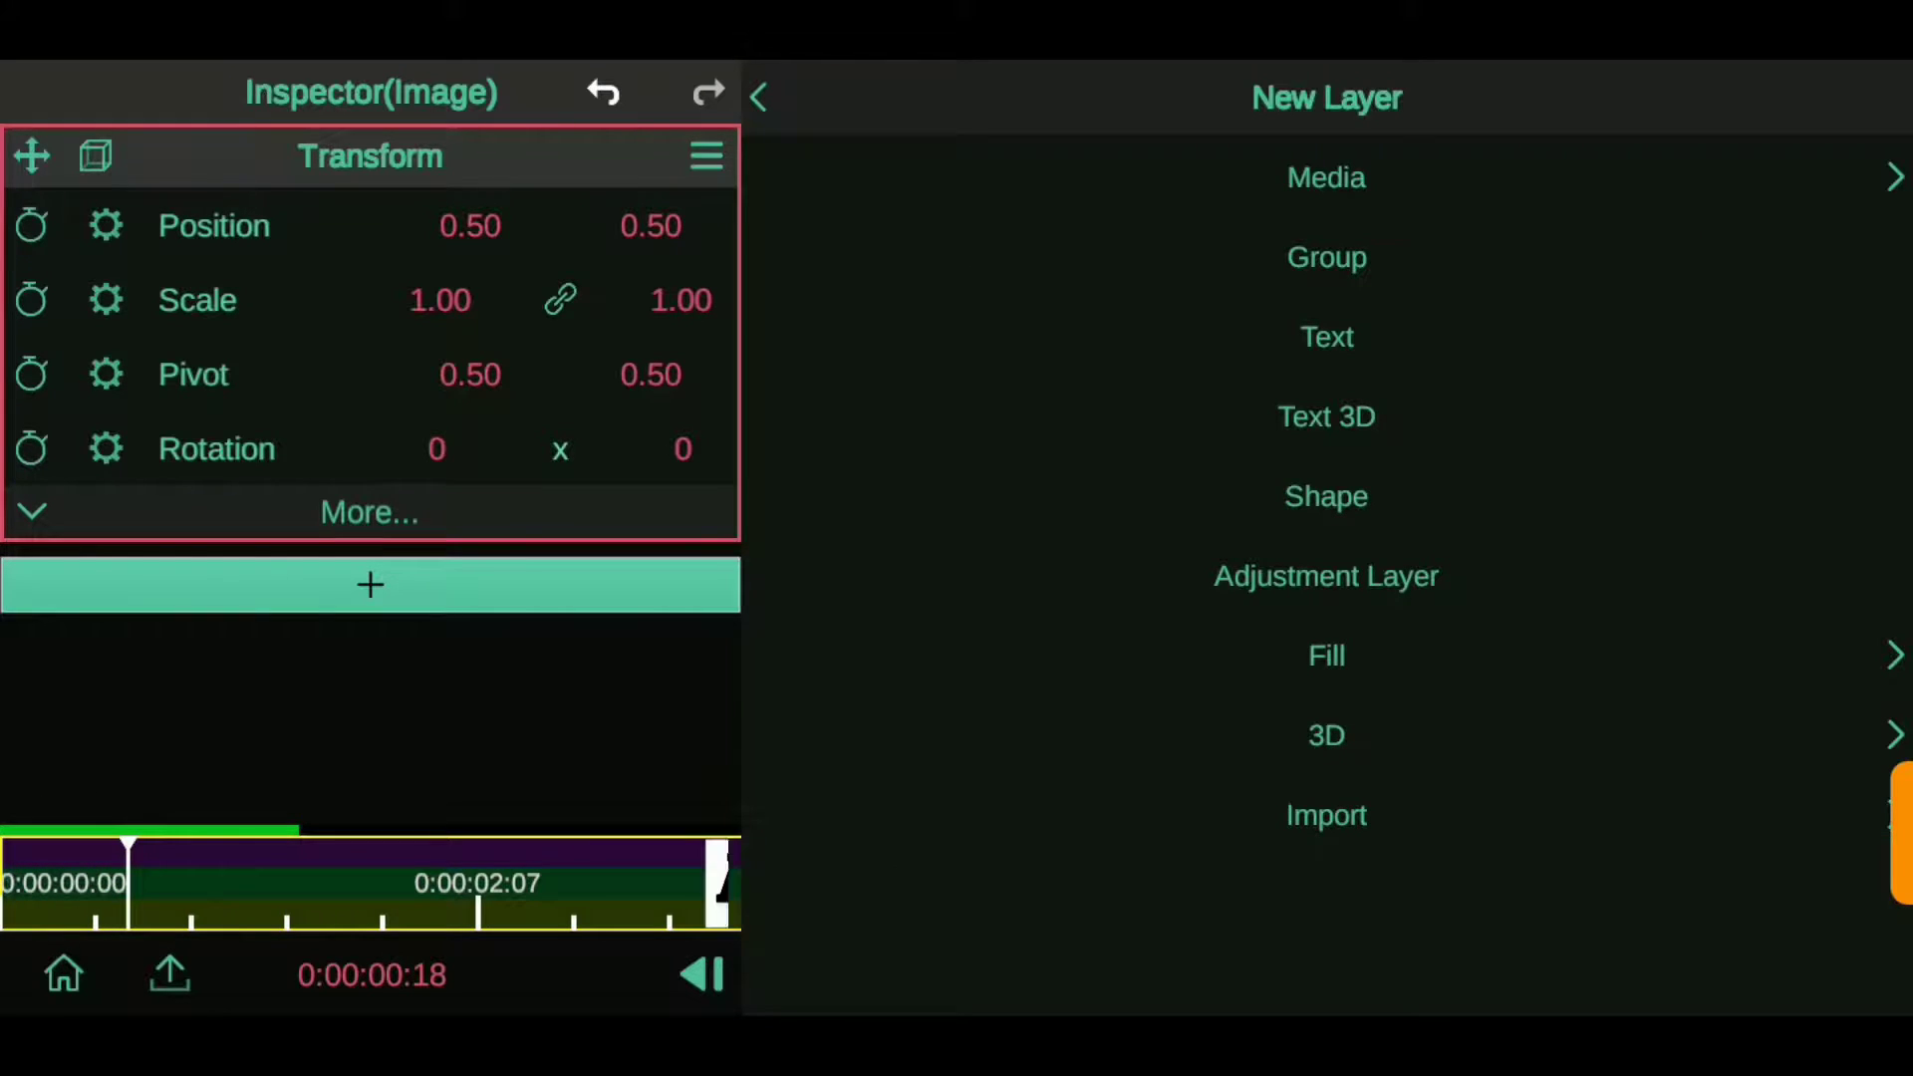
- Add the Lens Flare5 fill preset as a new layer
click(1327, 656)
click(1372, 187)
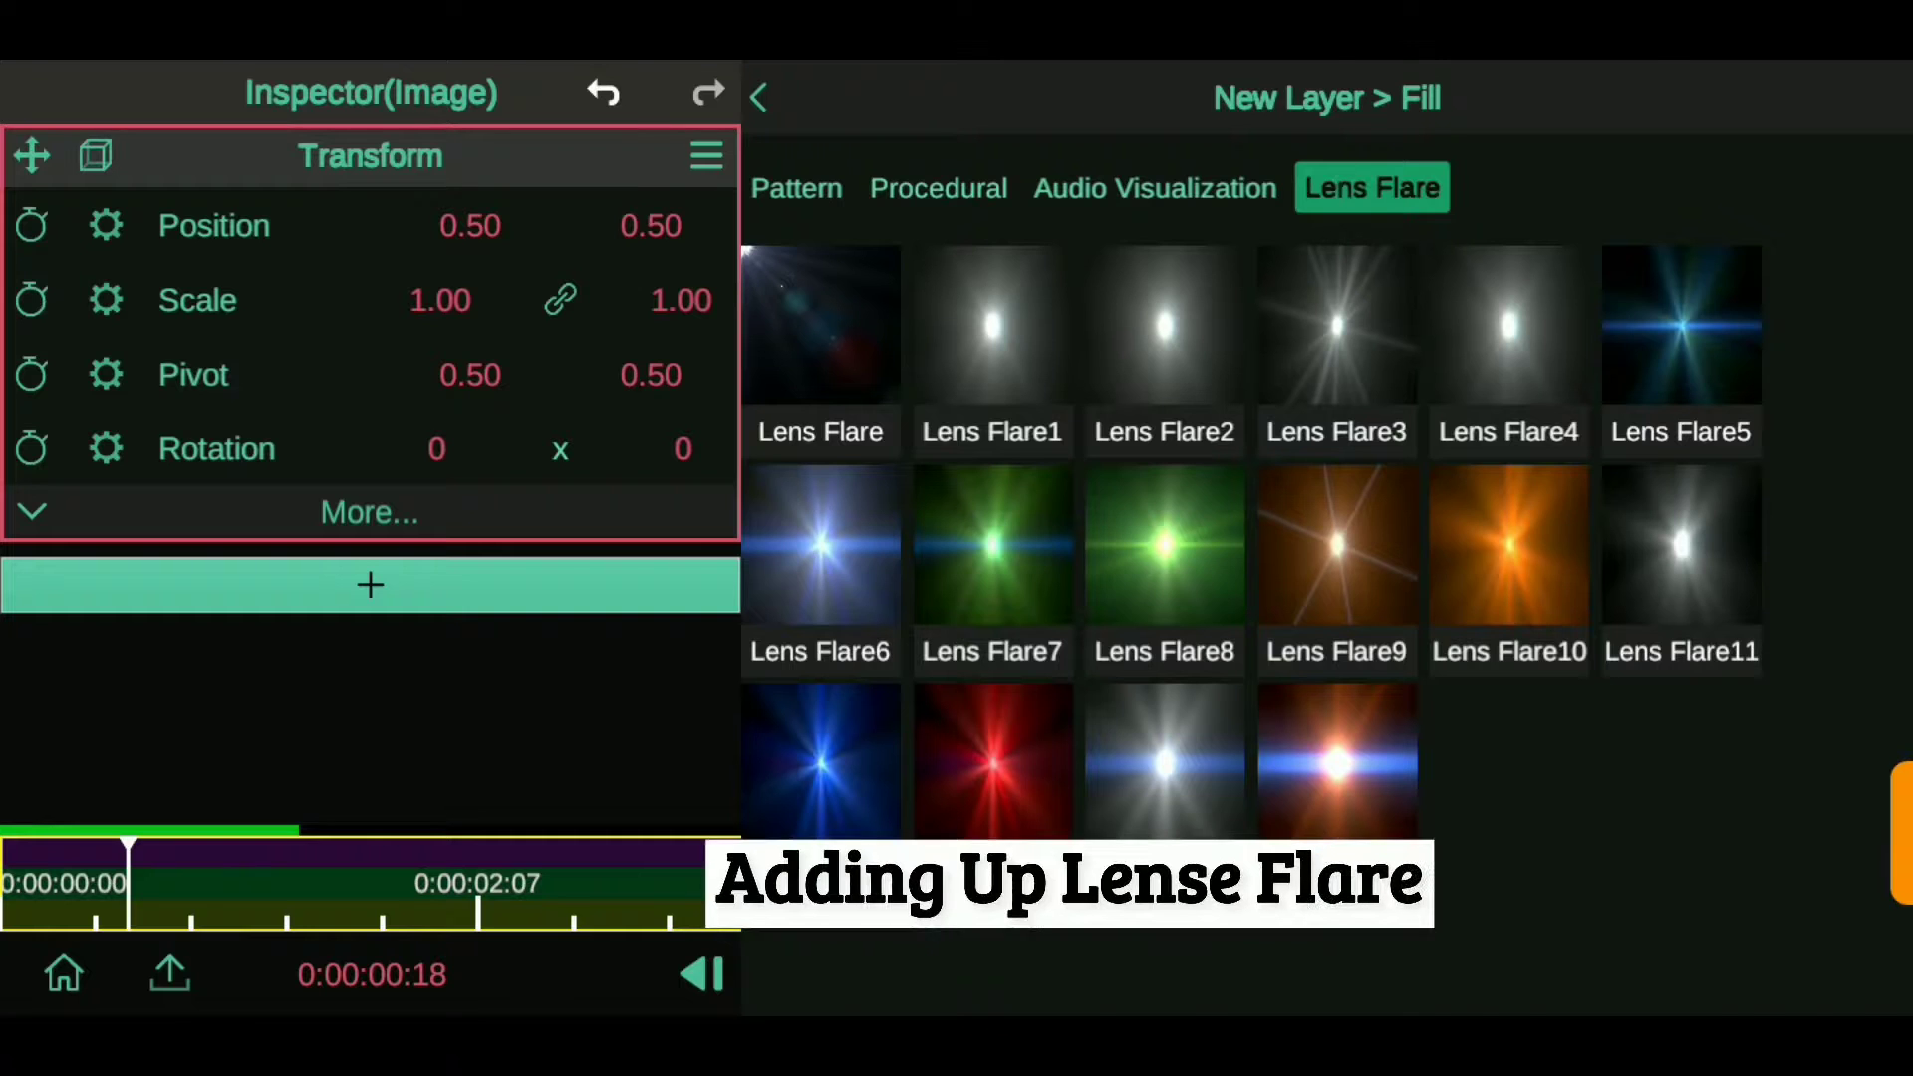
click(1681, 325)
click(287, 201)
- Lower the flare's Blending & Opacity opacity to 0.35
click(957, 538)
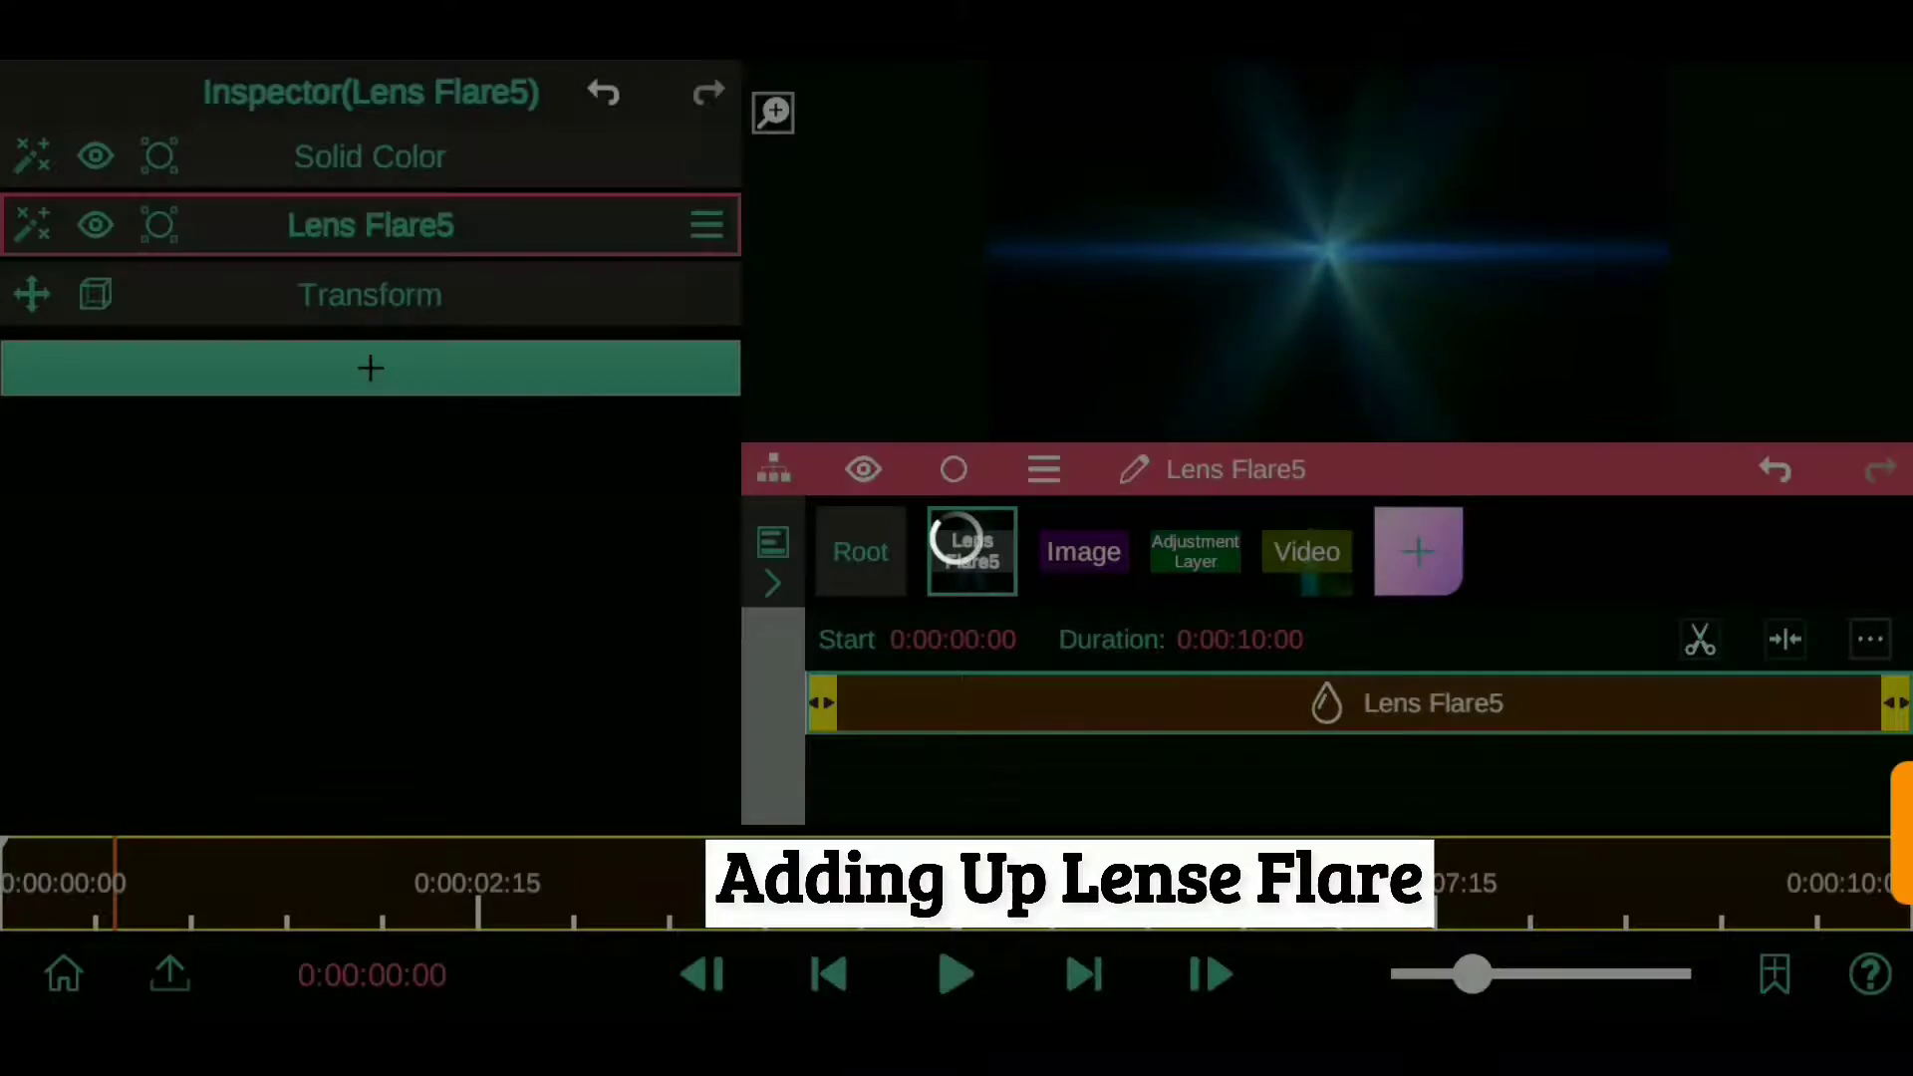
drag(560, 507, 512, 888)
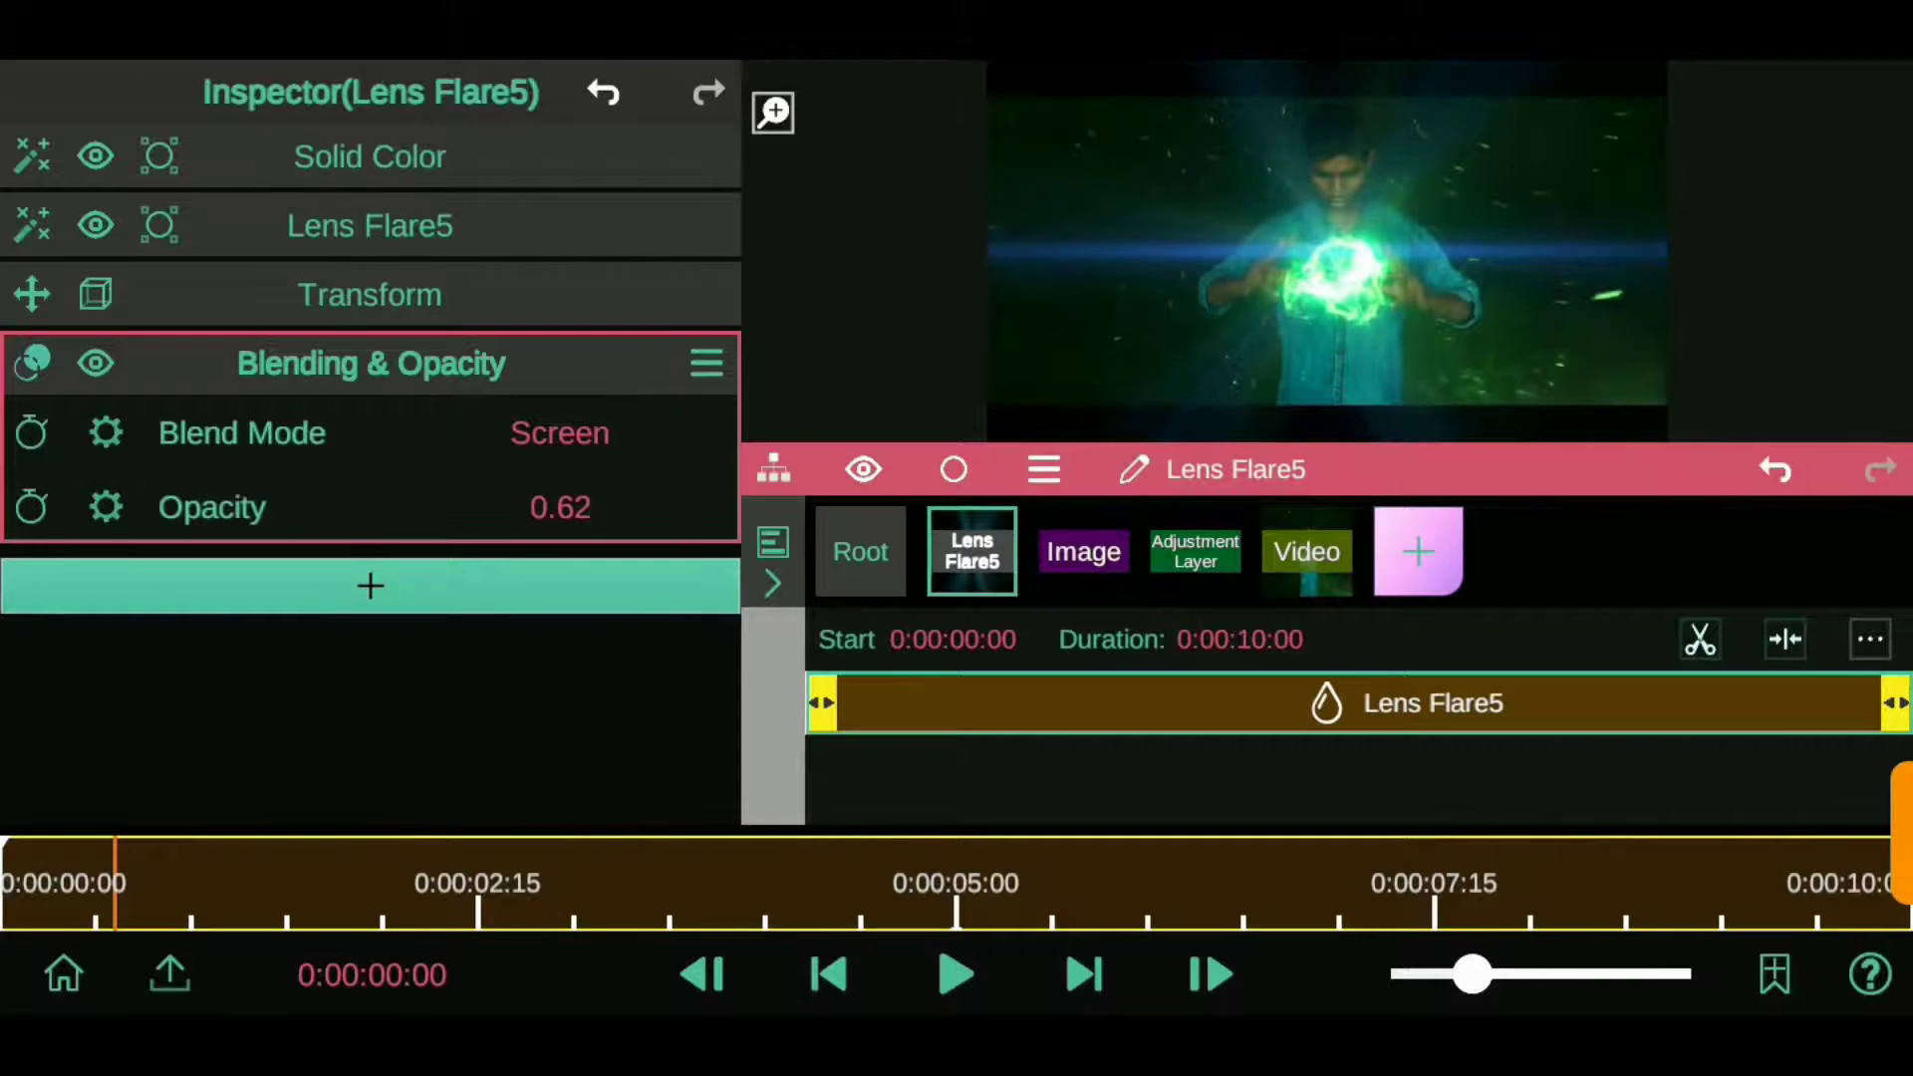
drag(571, 503, 578, 788)
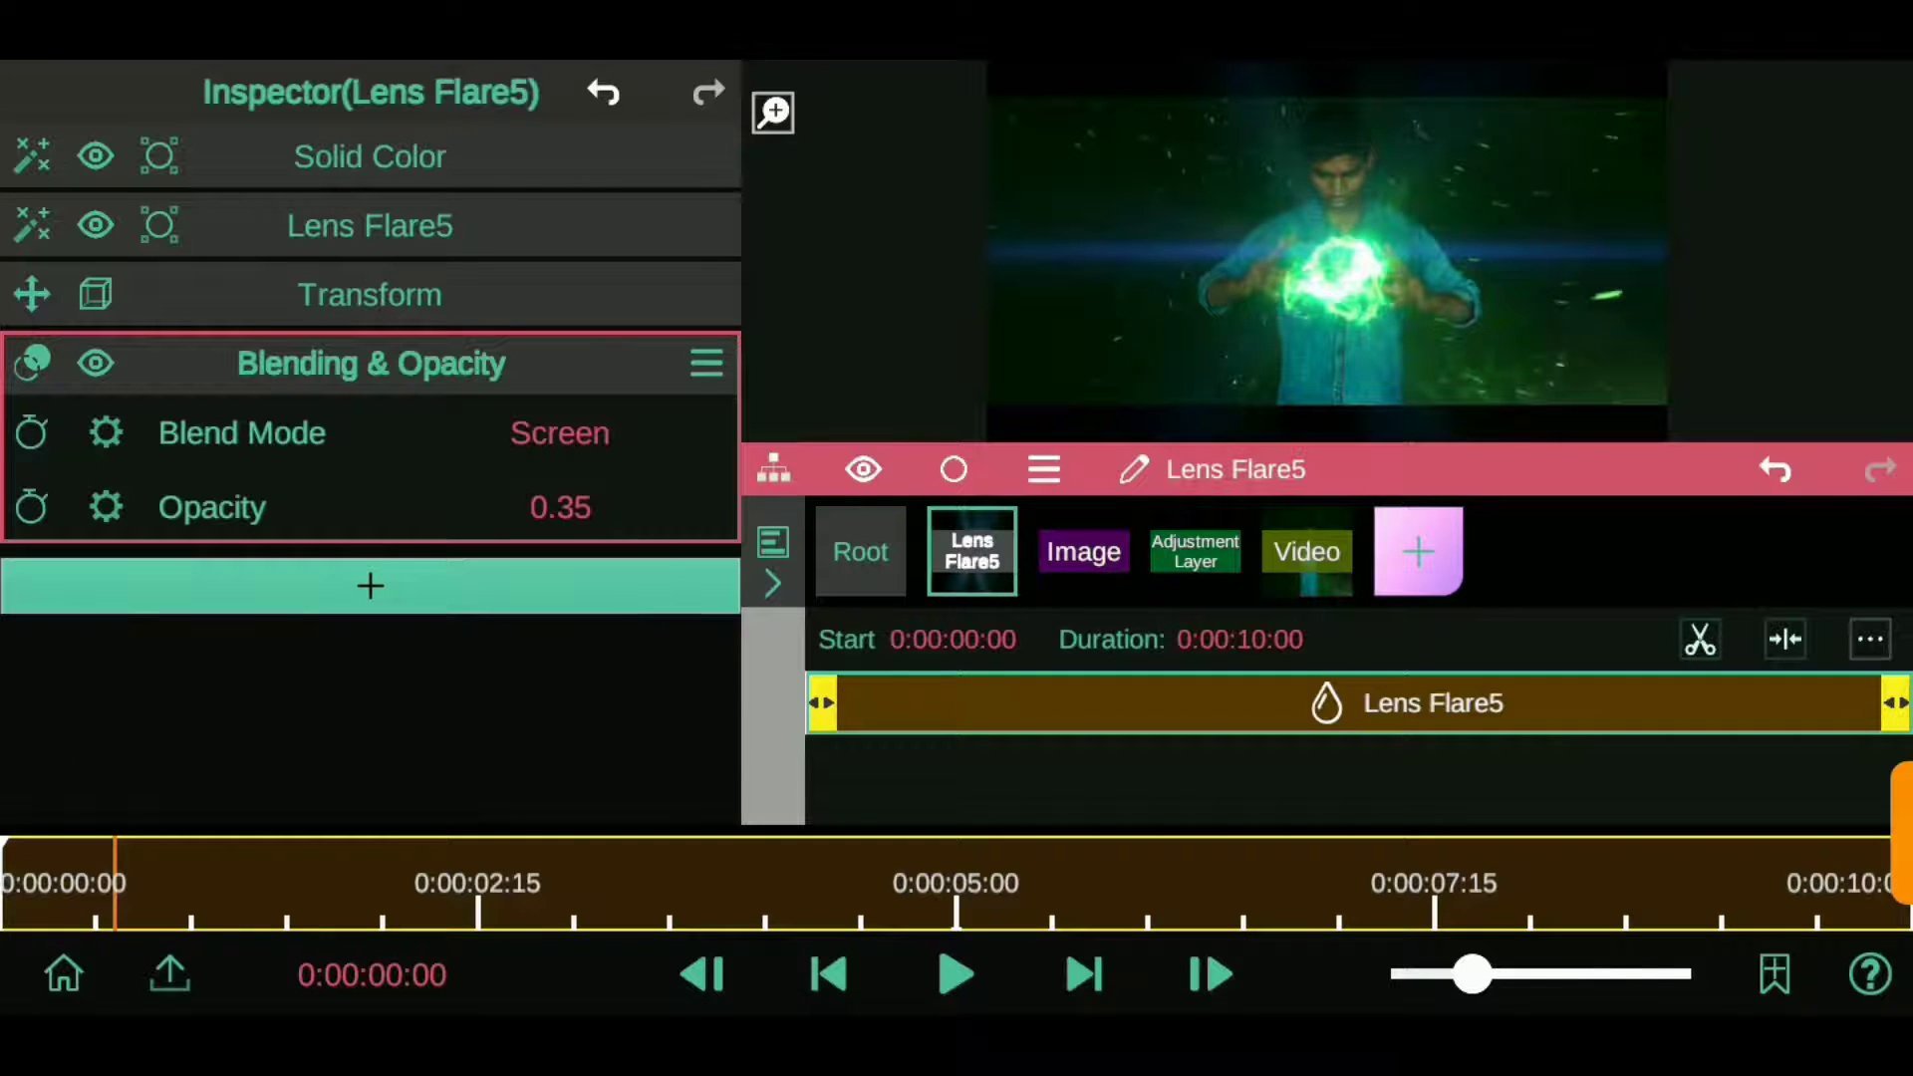
- Pick a colour for the Solid Color fill
click(369, 157)
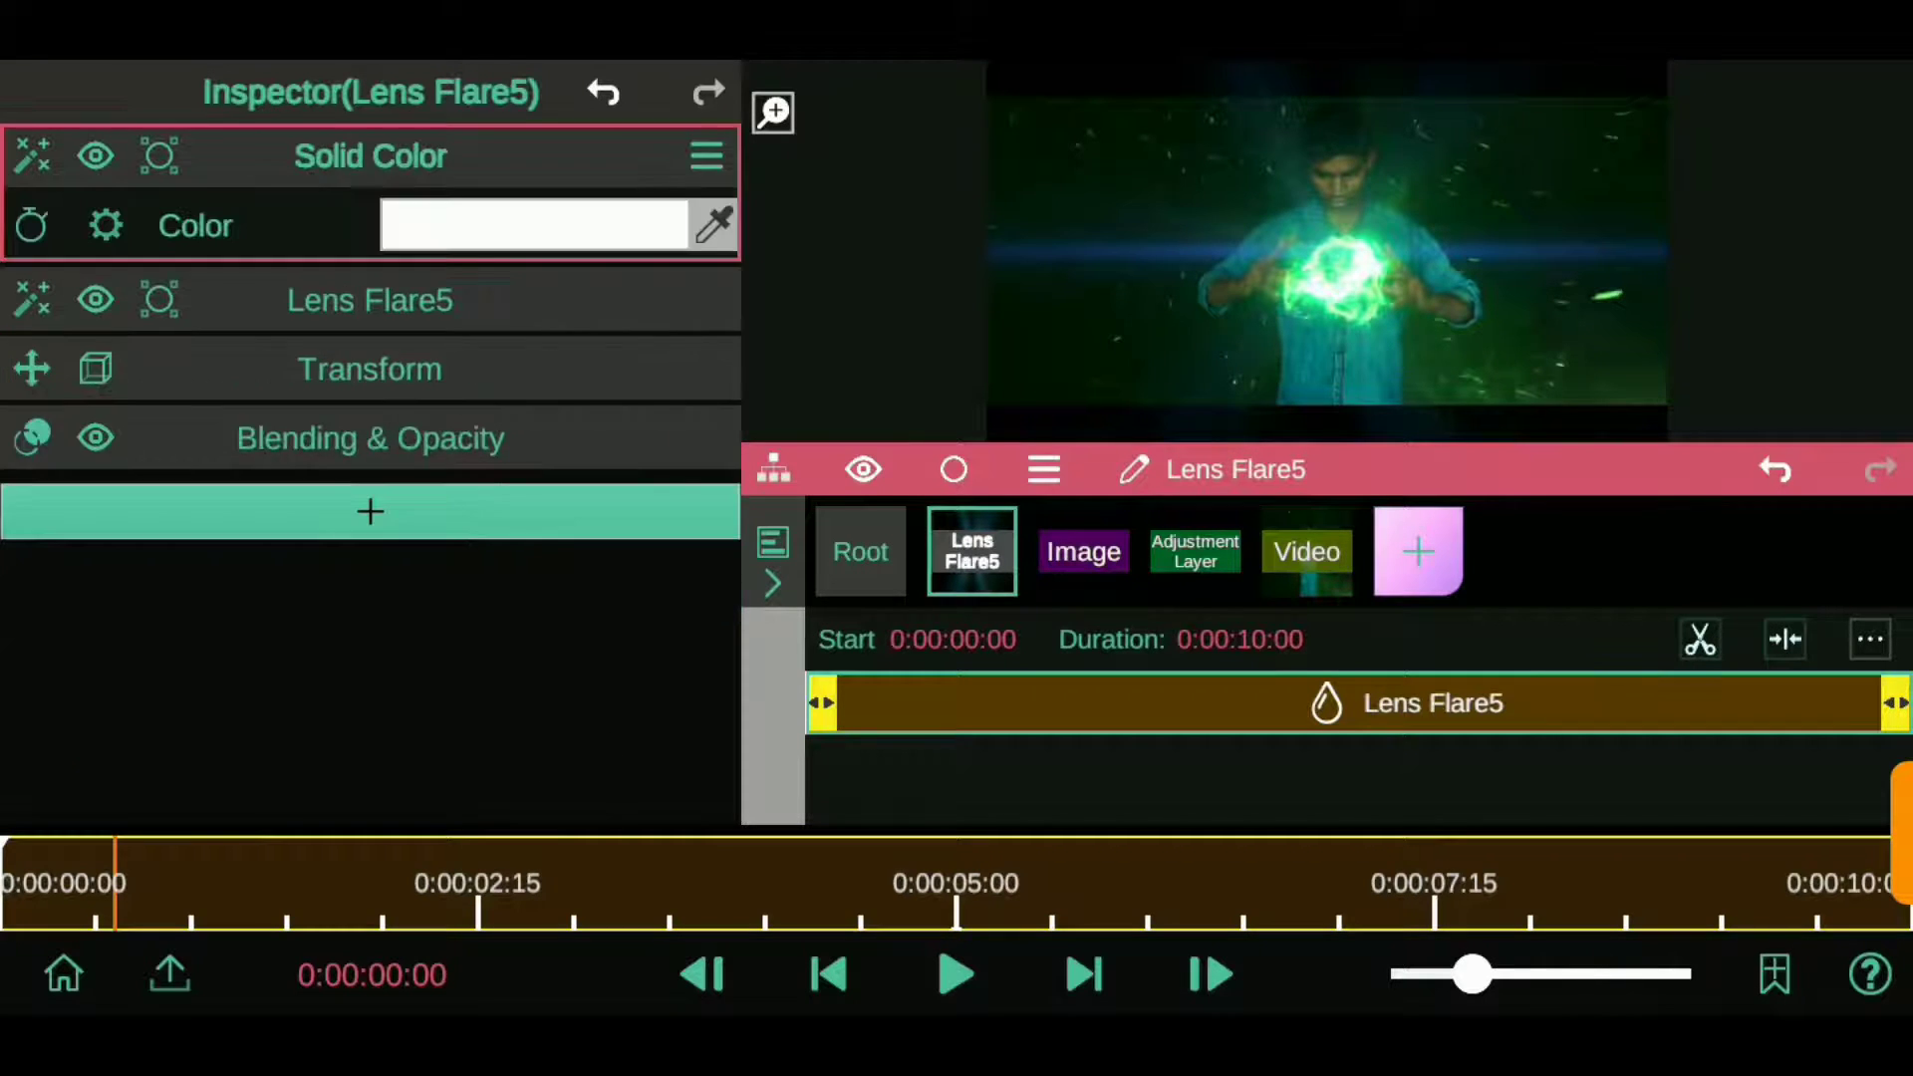
click(534, 225)
click(448, 193)
- Reset the Solid Color and set it to a dark green
click(106, 225)
click(222, 398)
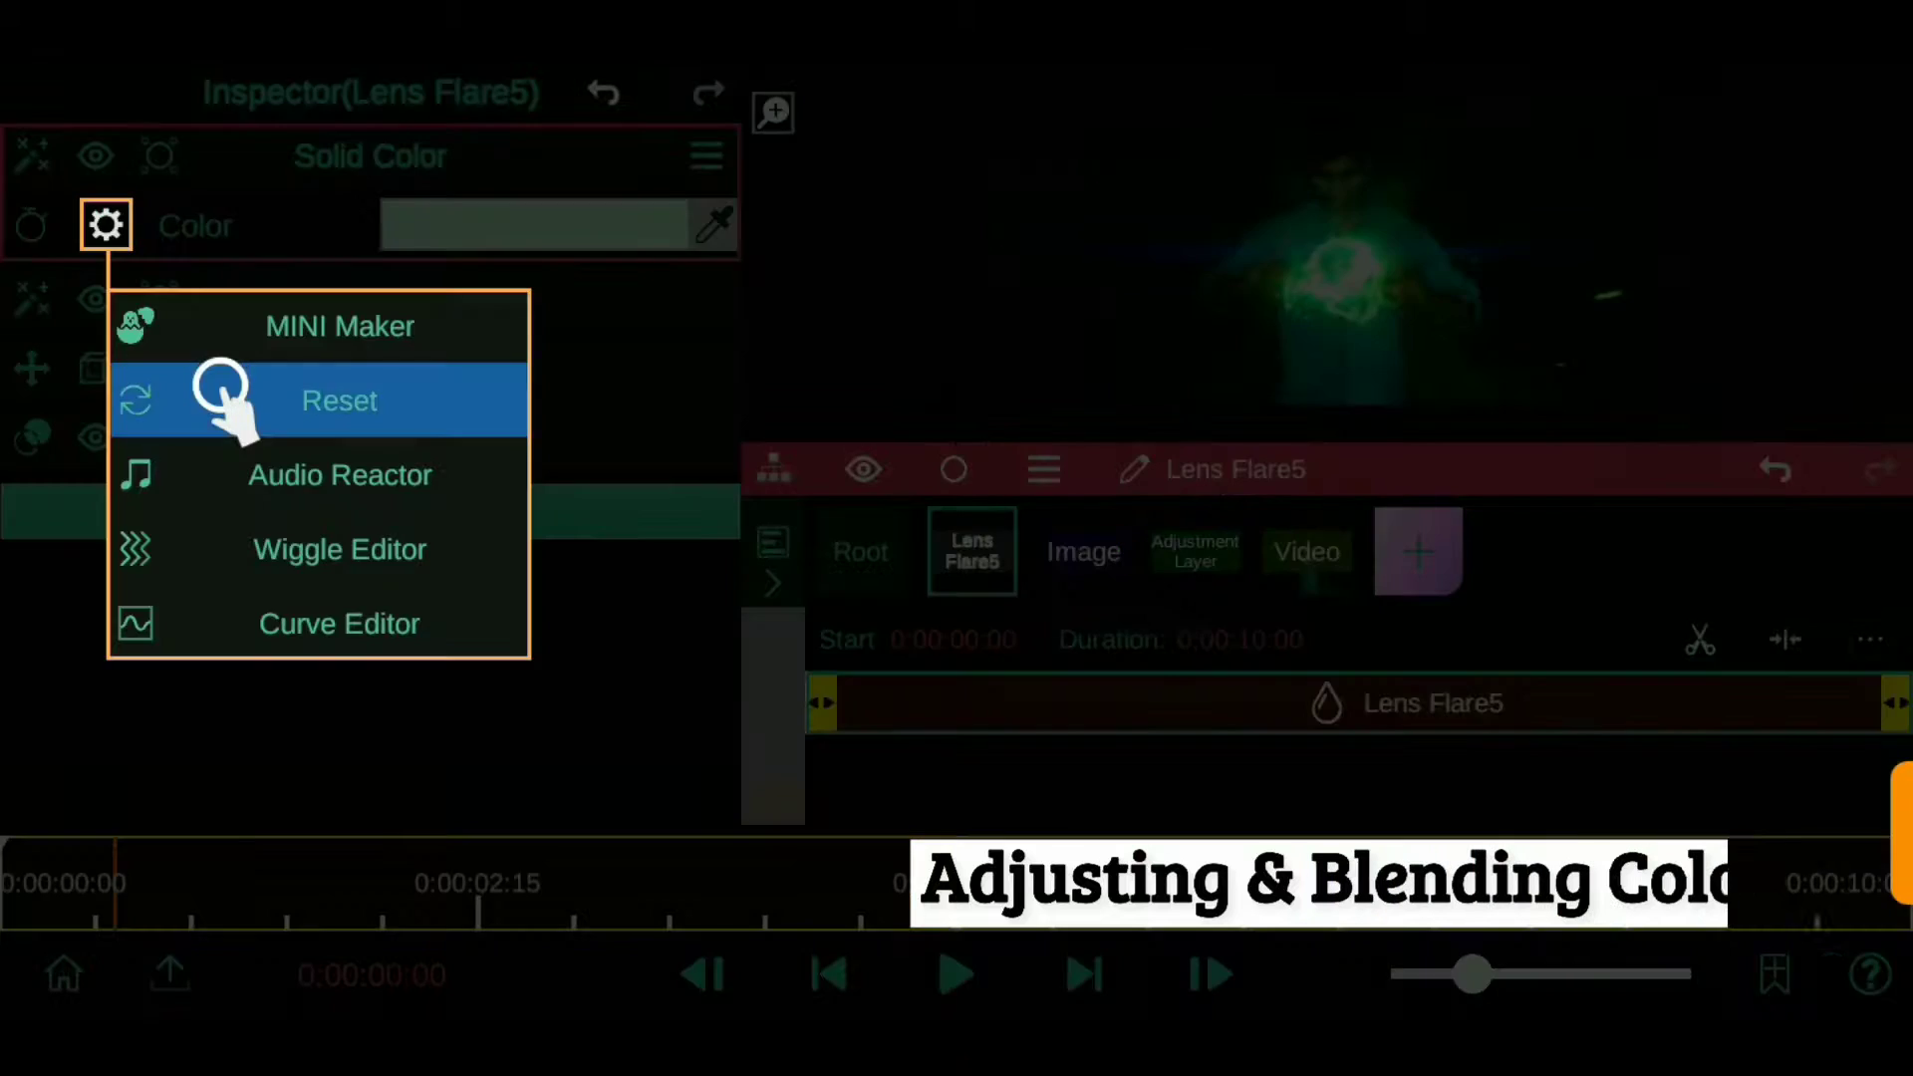
click(449, 204)
drag(398, 734, 155, 561)
mouse_move(116, 638)
mouse_down()
mouse_move(319, 732)
mouse_move(307, 760)
mouse_up()
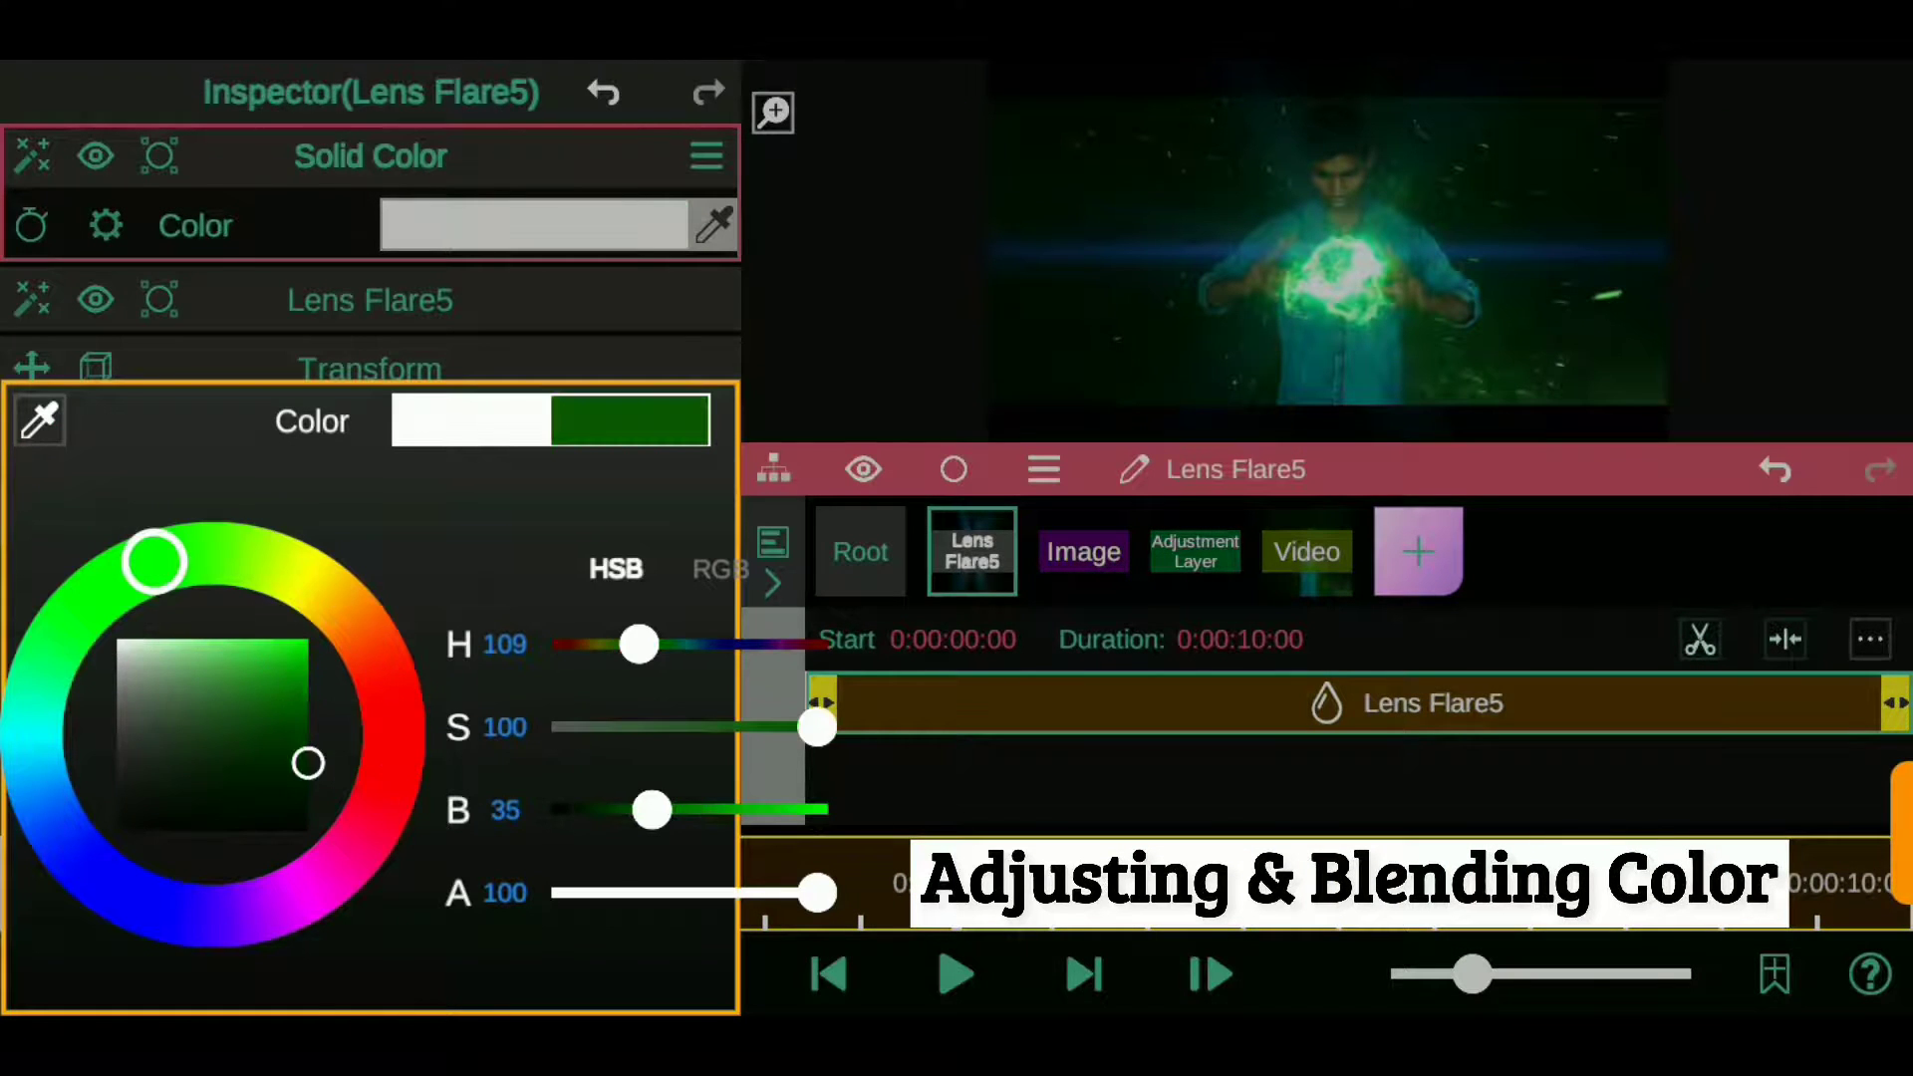
click(171, 372)
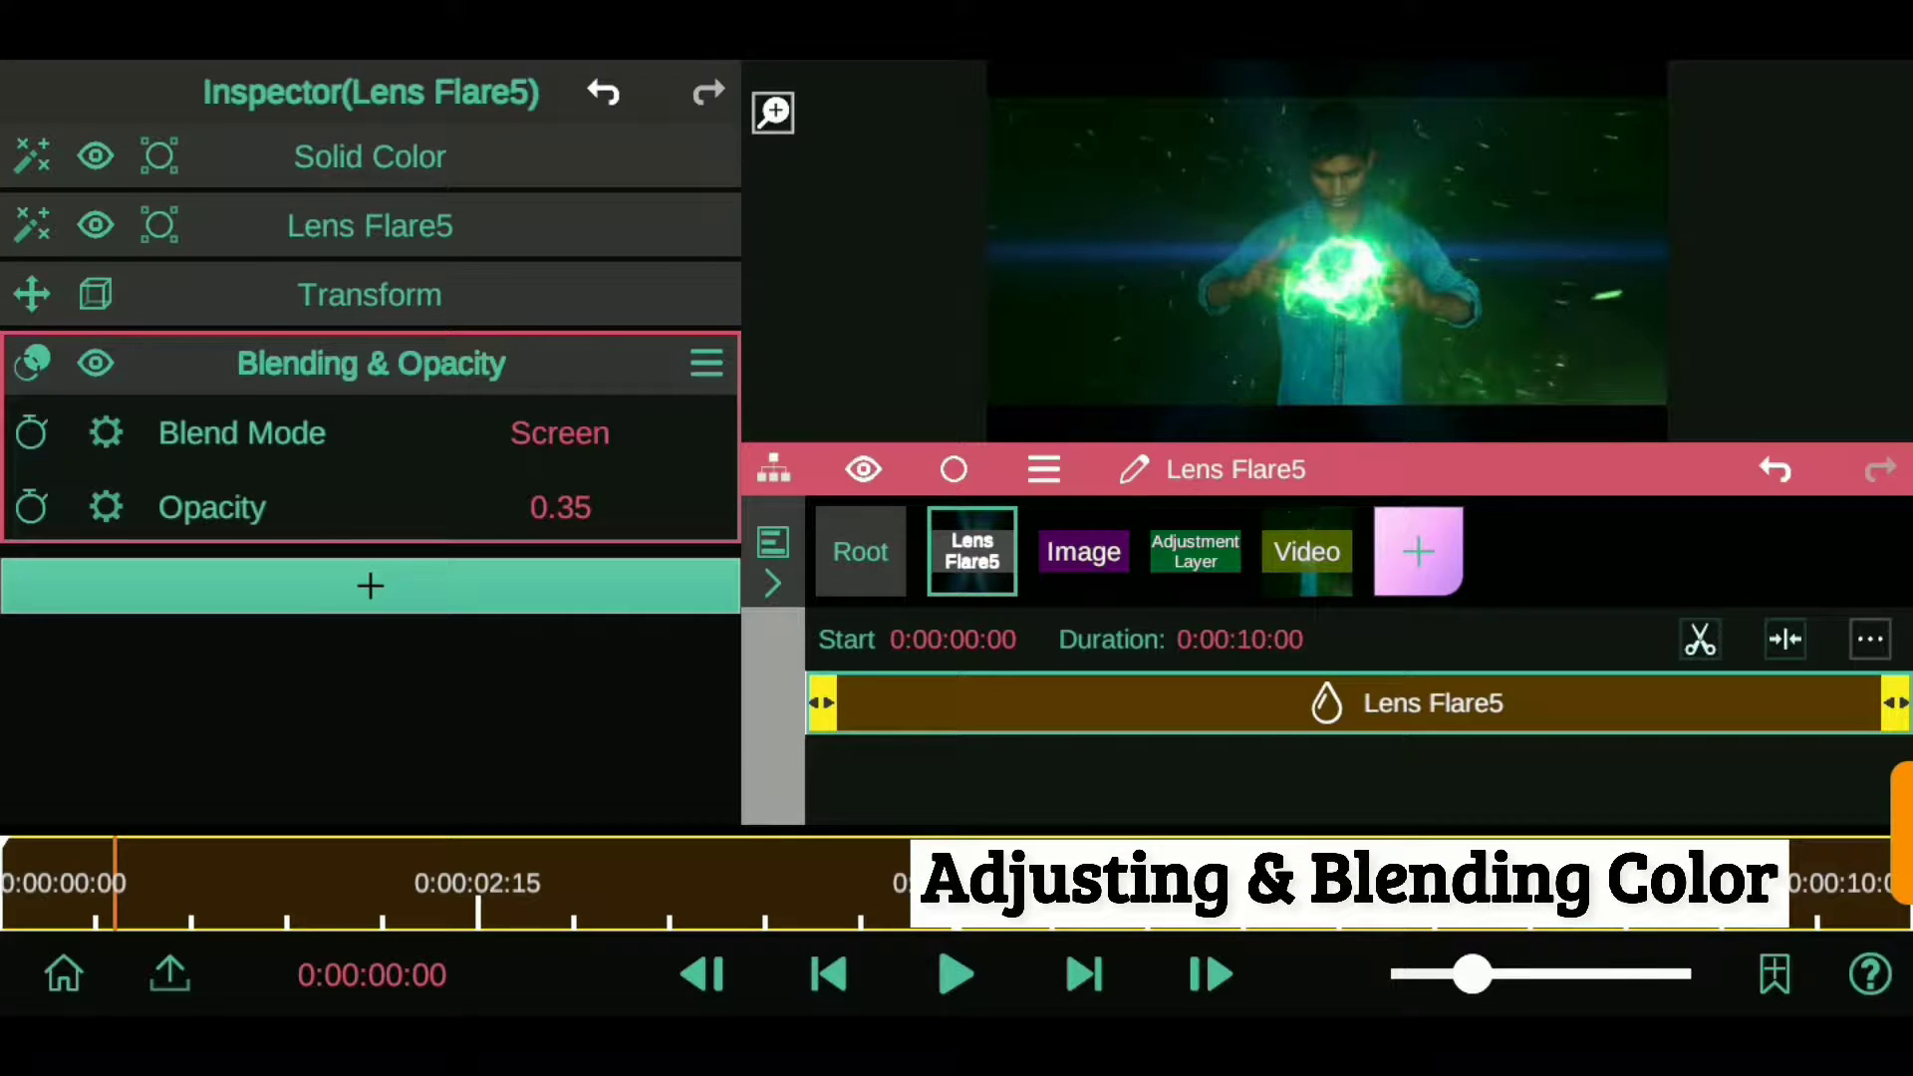
- Reset the Lens Flare5 Tint and set it to a bright green
click(370, 225)
click(538, 517)
click(55, 427)
click(341, 727)
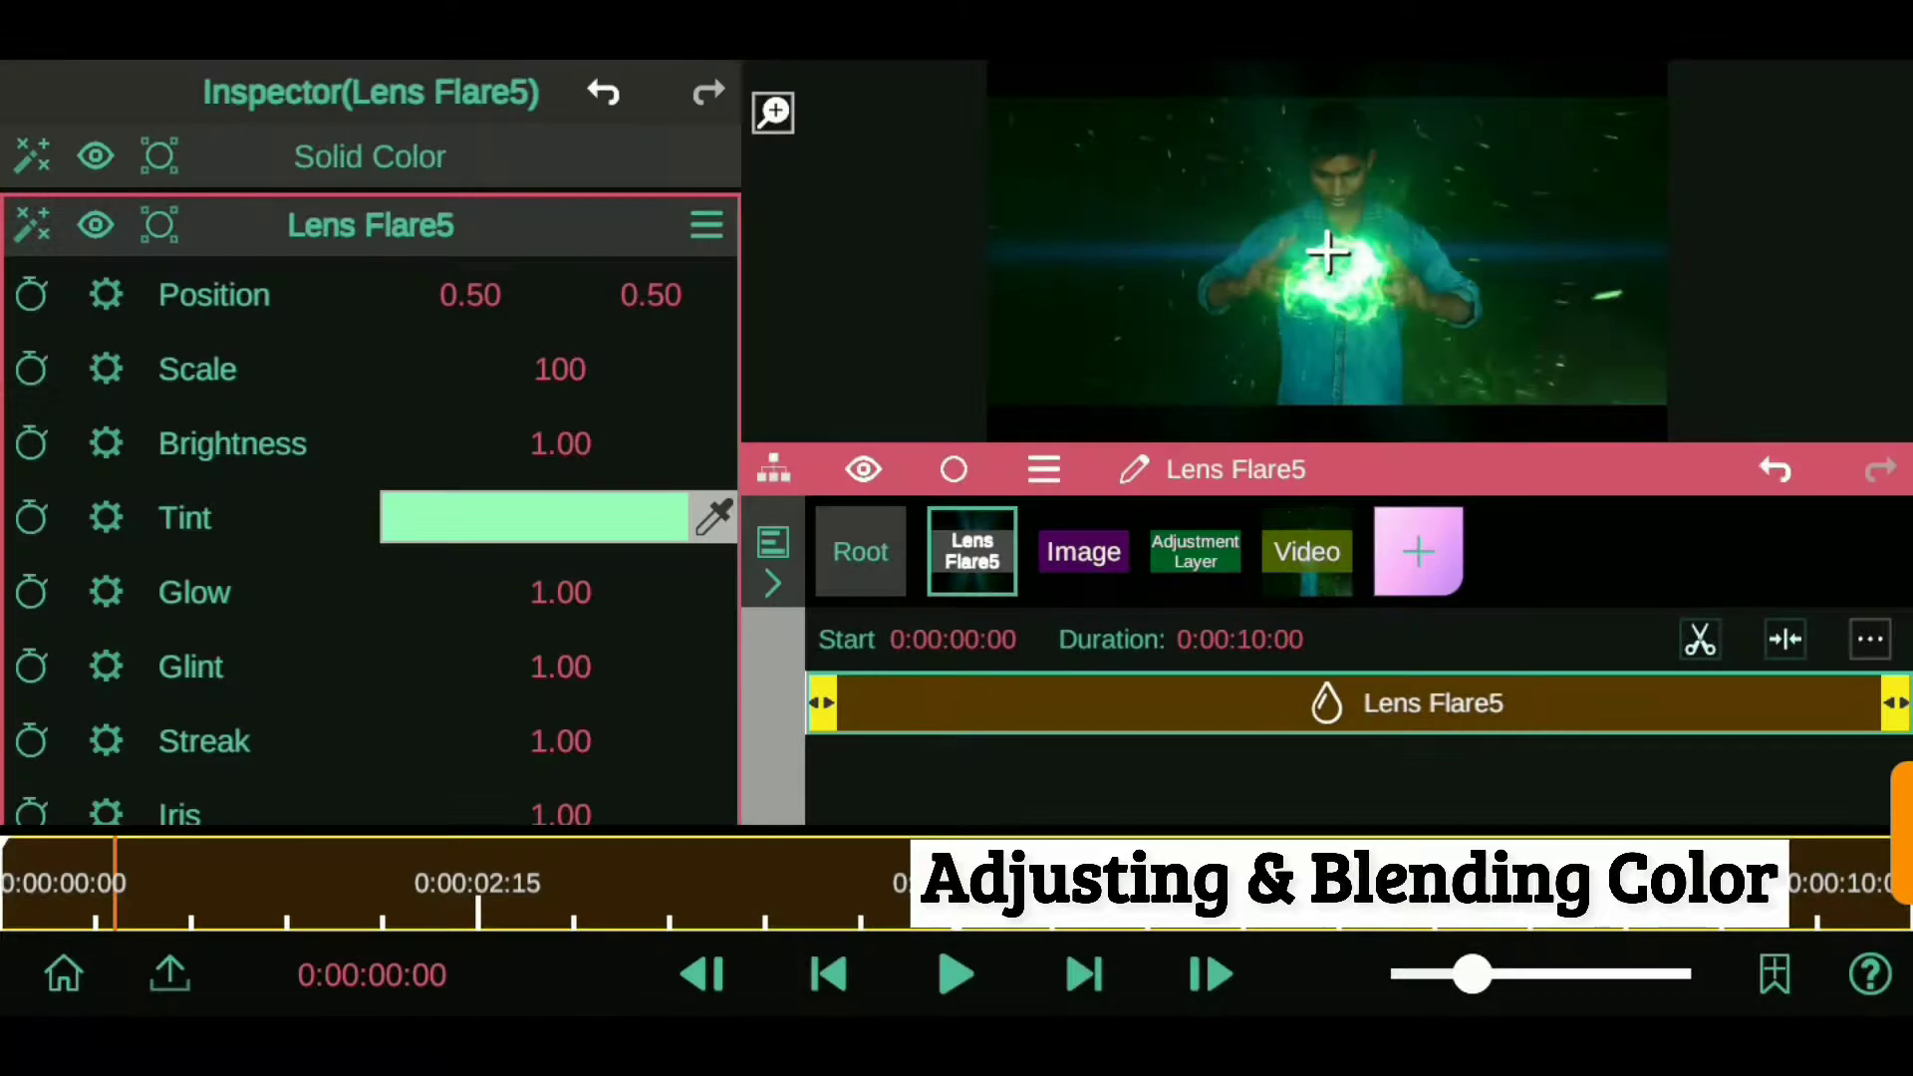
click(106, 517)
click(205, 683)
click(457, 512)
click(254, 639)
click(107, 585)
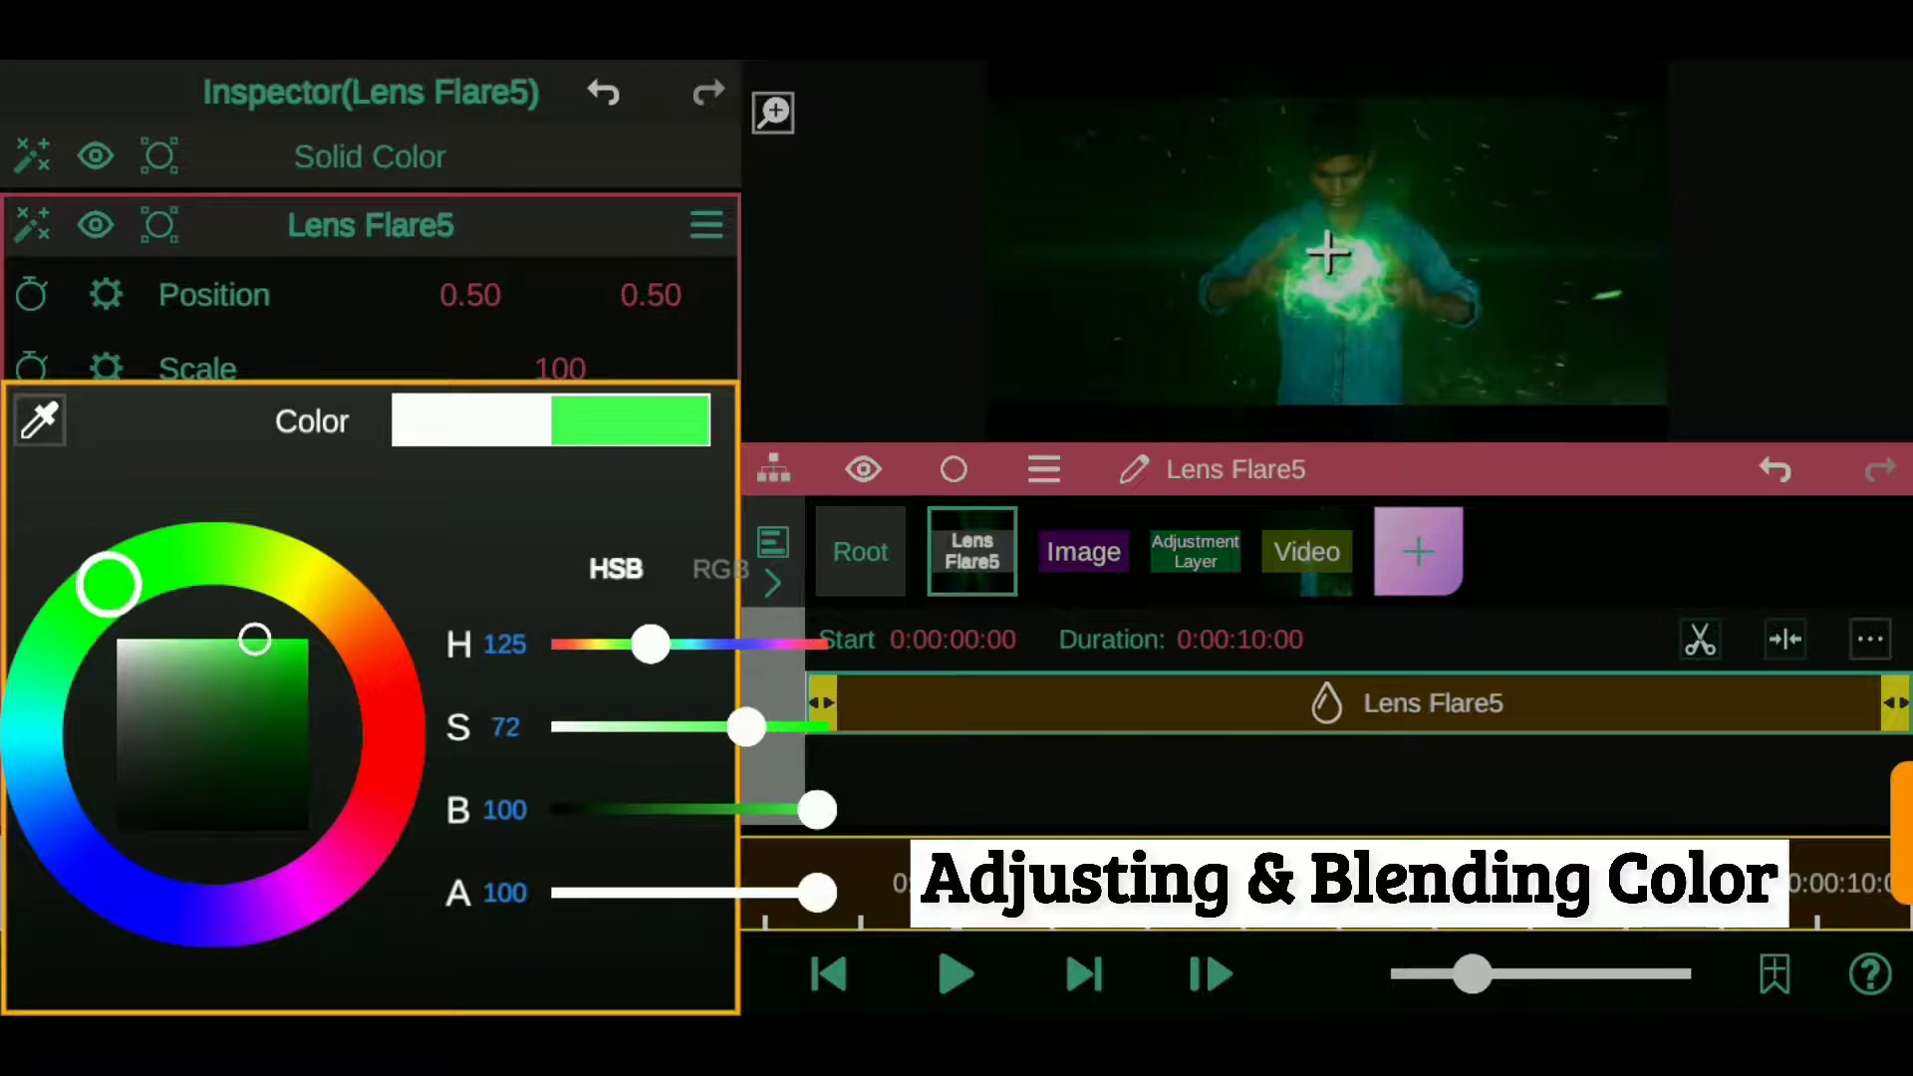
click(308, 709)
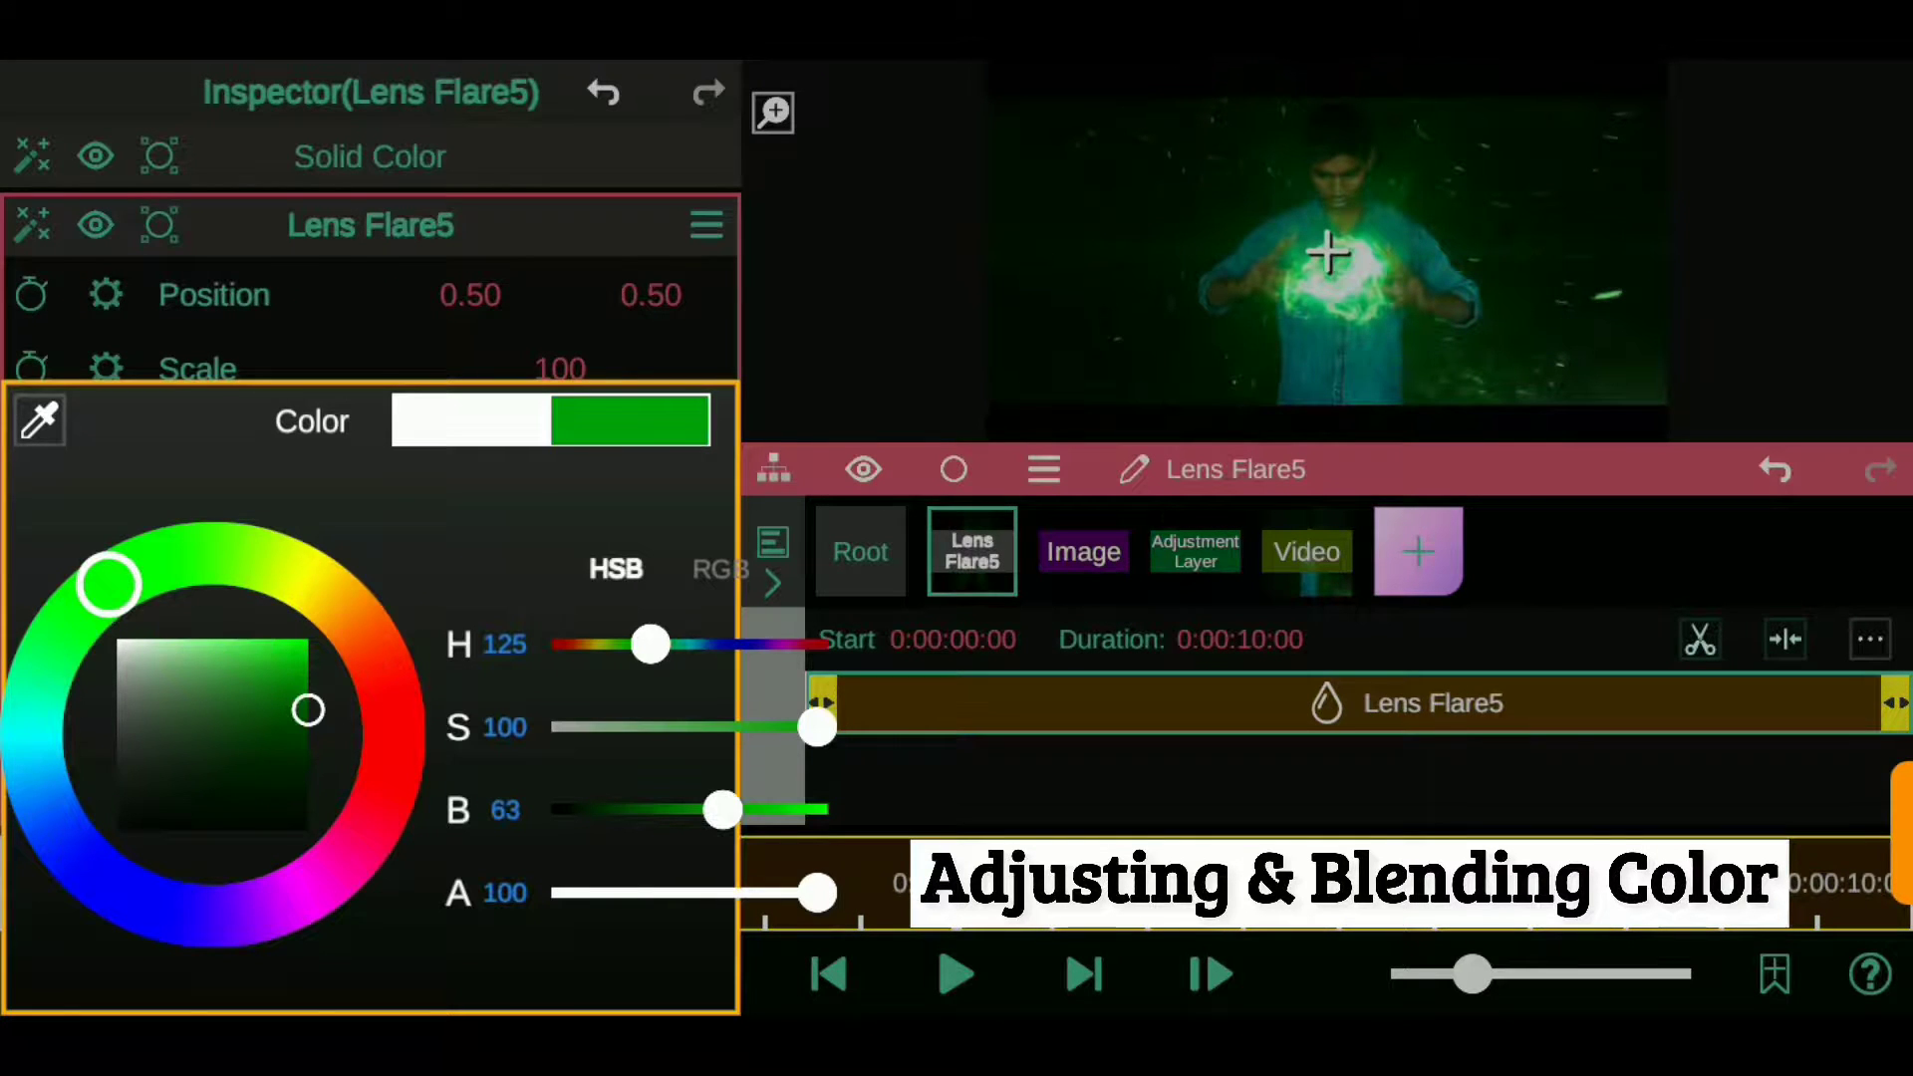
click(307, 671)
click(220, 267)
- Move the flare lower to Position Y 0.42 and set Scale 85 and Glow 1.32
drag(650, 295, 632, 314)
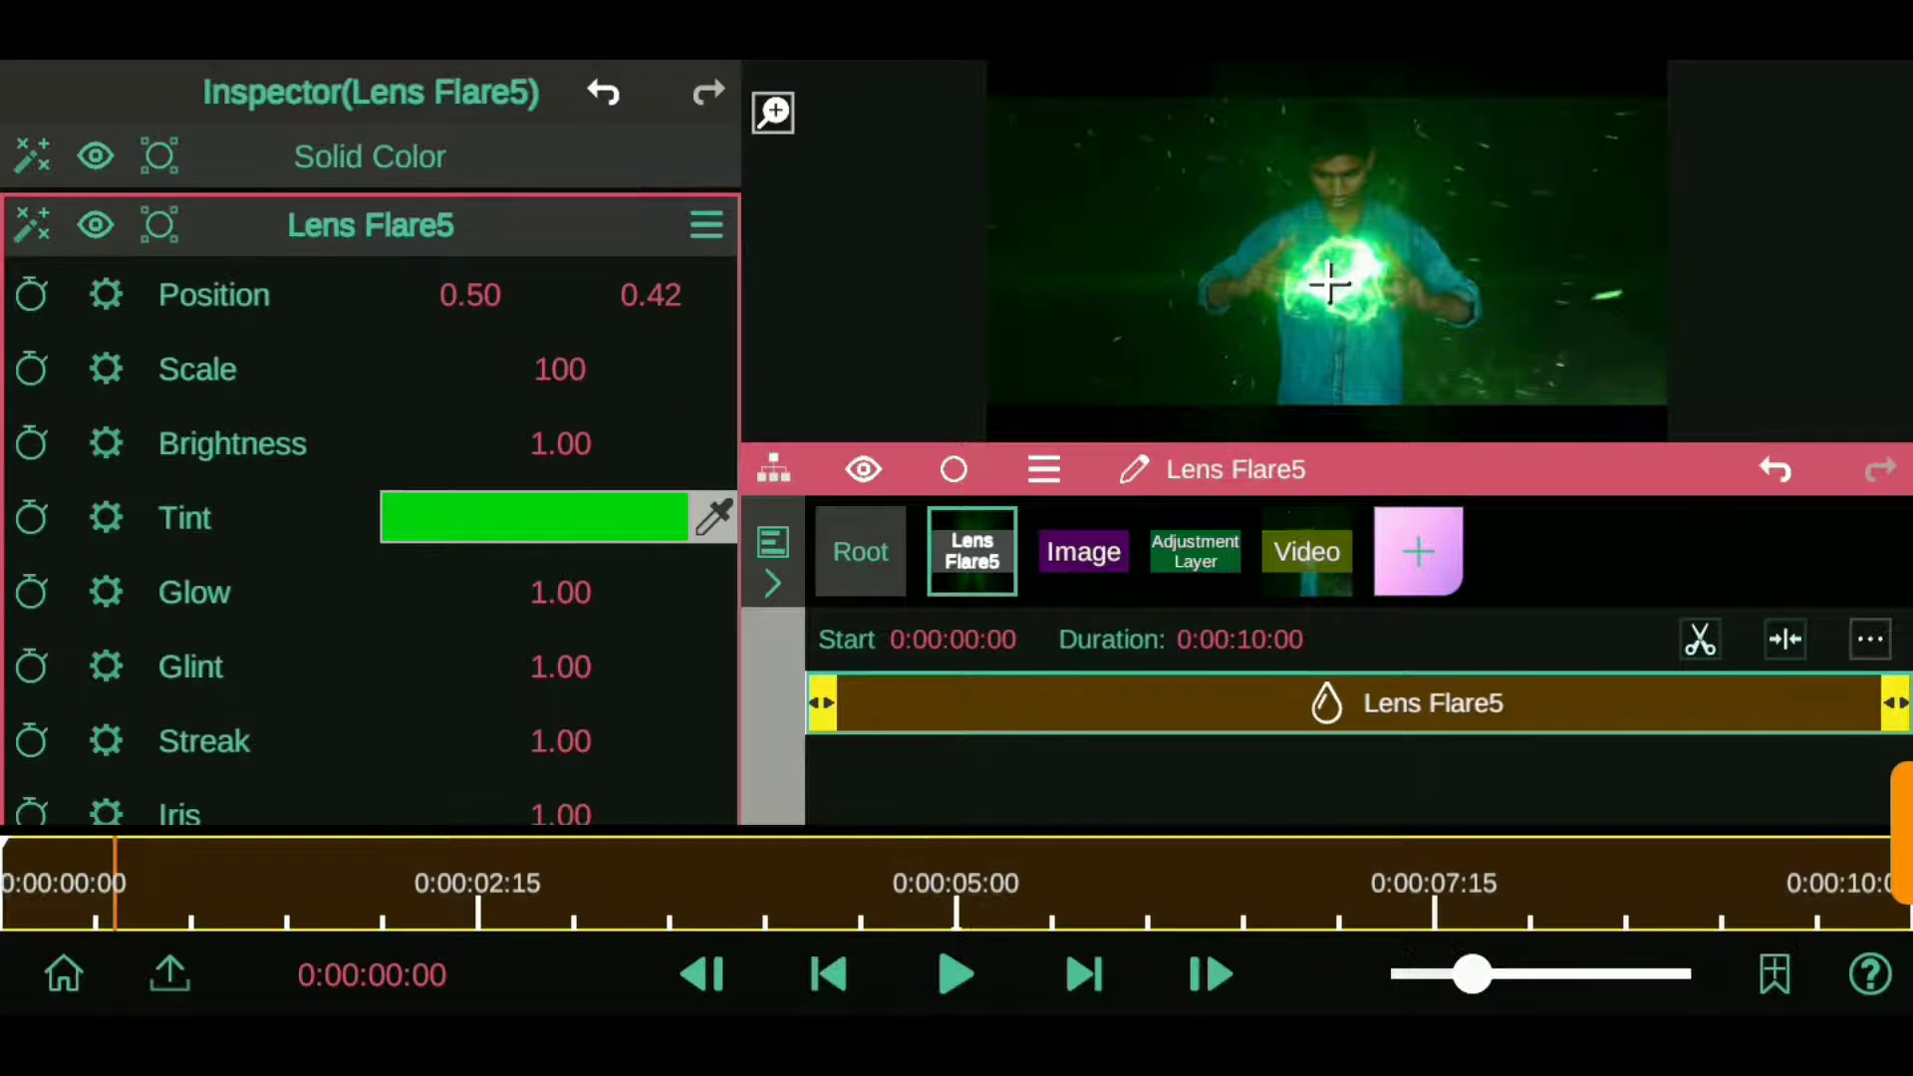
drag(560, 369, 602, 249)
drag(560, 369, 591, 423)
drag(149, 633, 150, 522)
mouse_move(558, 479)
mouse_down()
mouse_move(553, 336)
mouse_move(558, 384)
mouse_up()
click(278, 204)
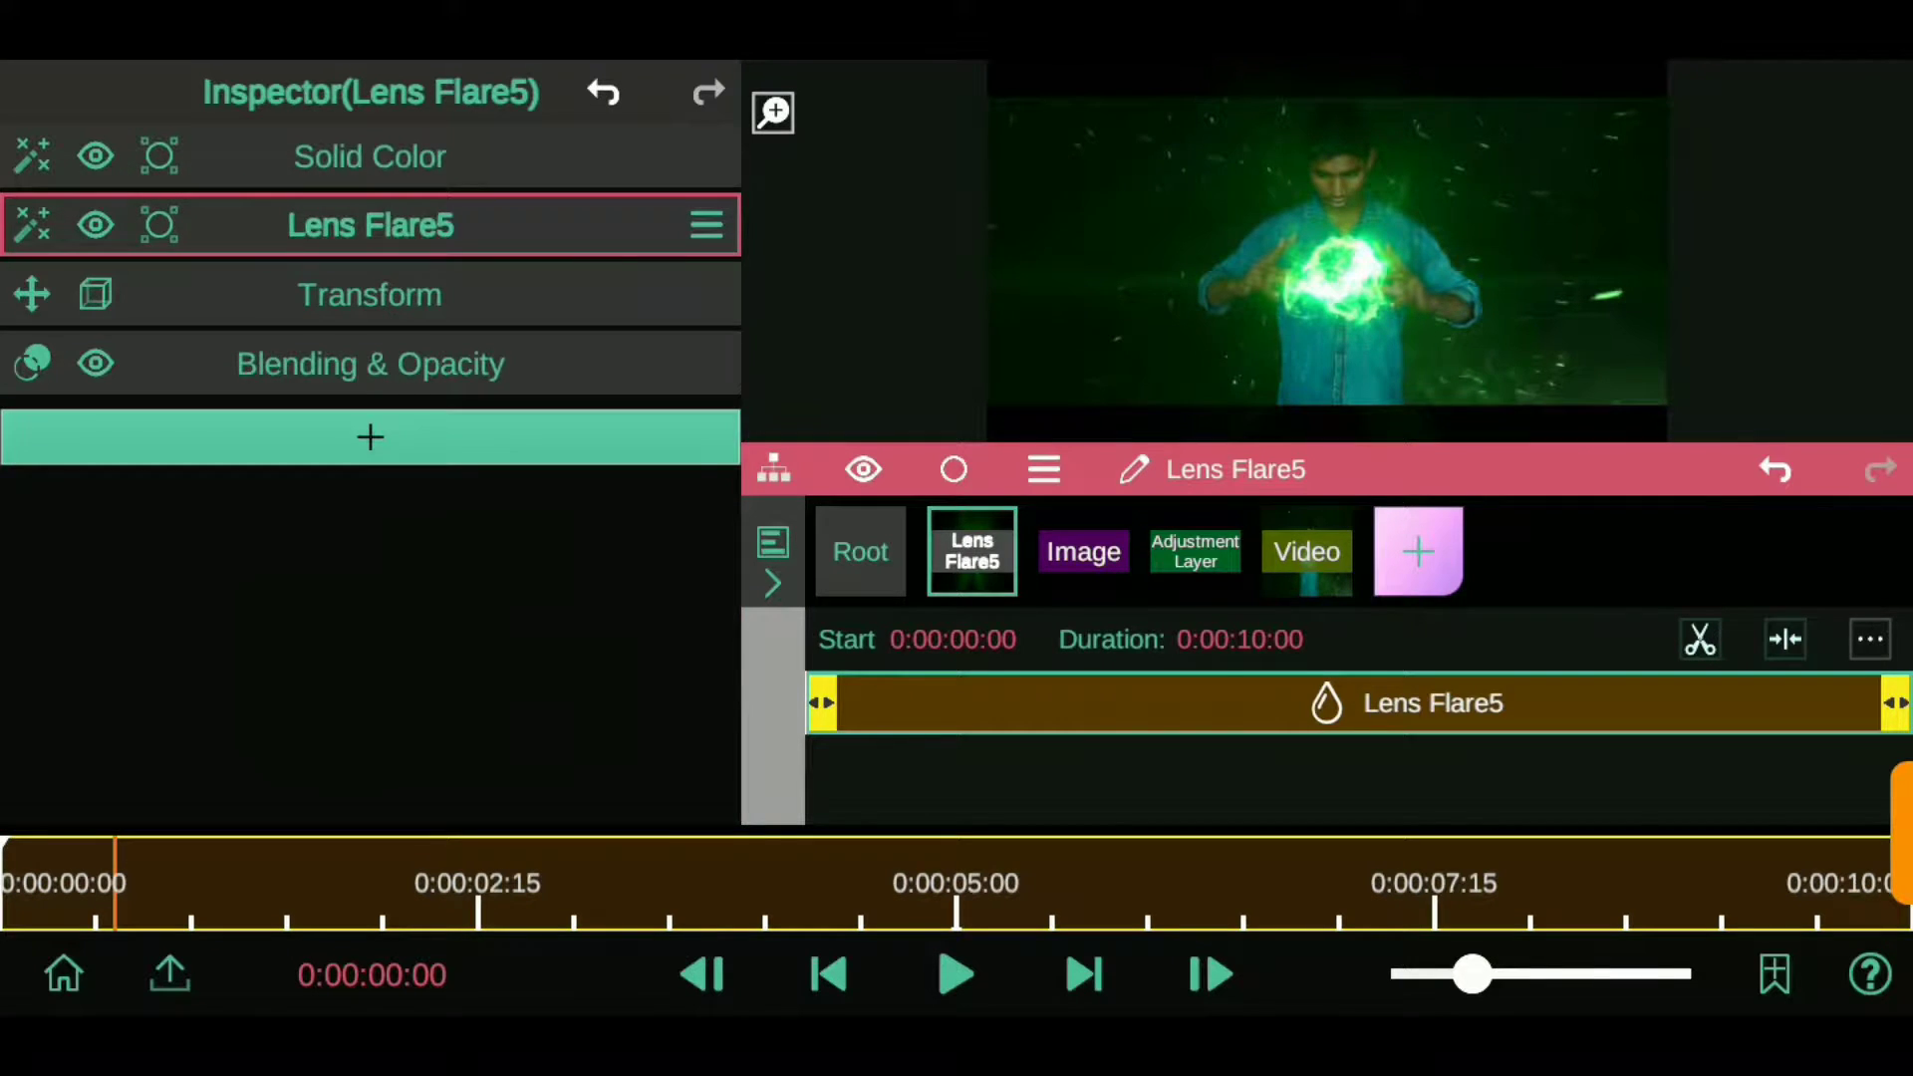
- Check the flare fullscreen and raise its Iris to 1.11
click(773, 113)
click(33, 99)
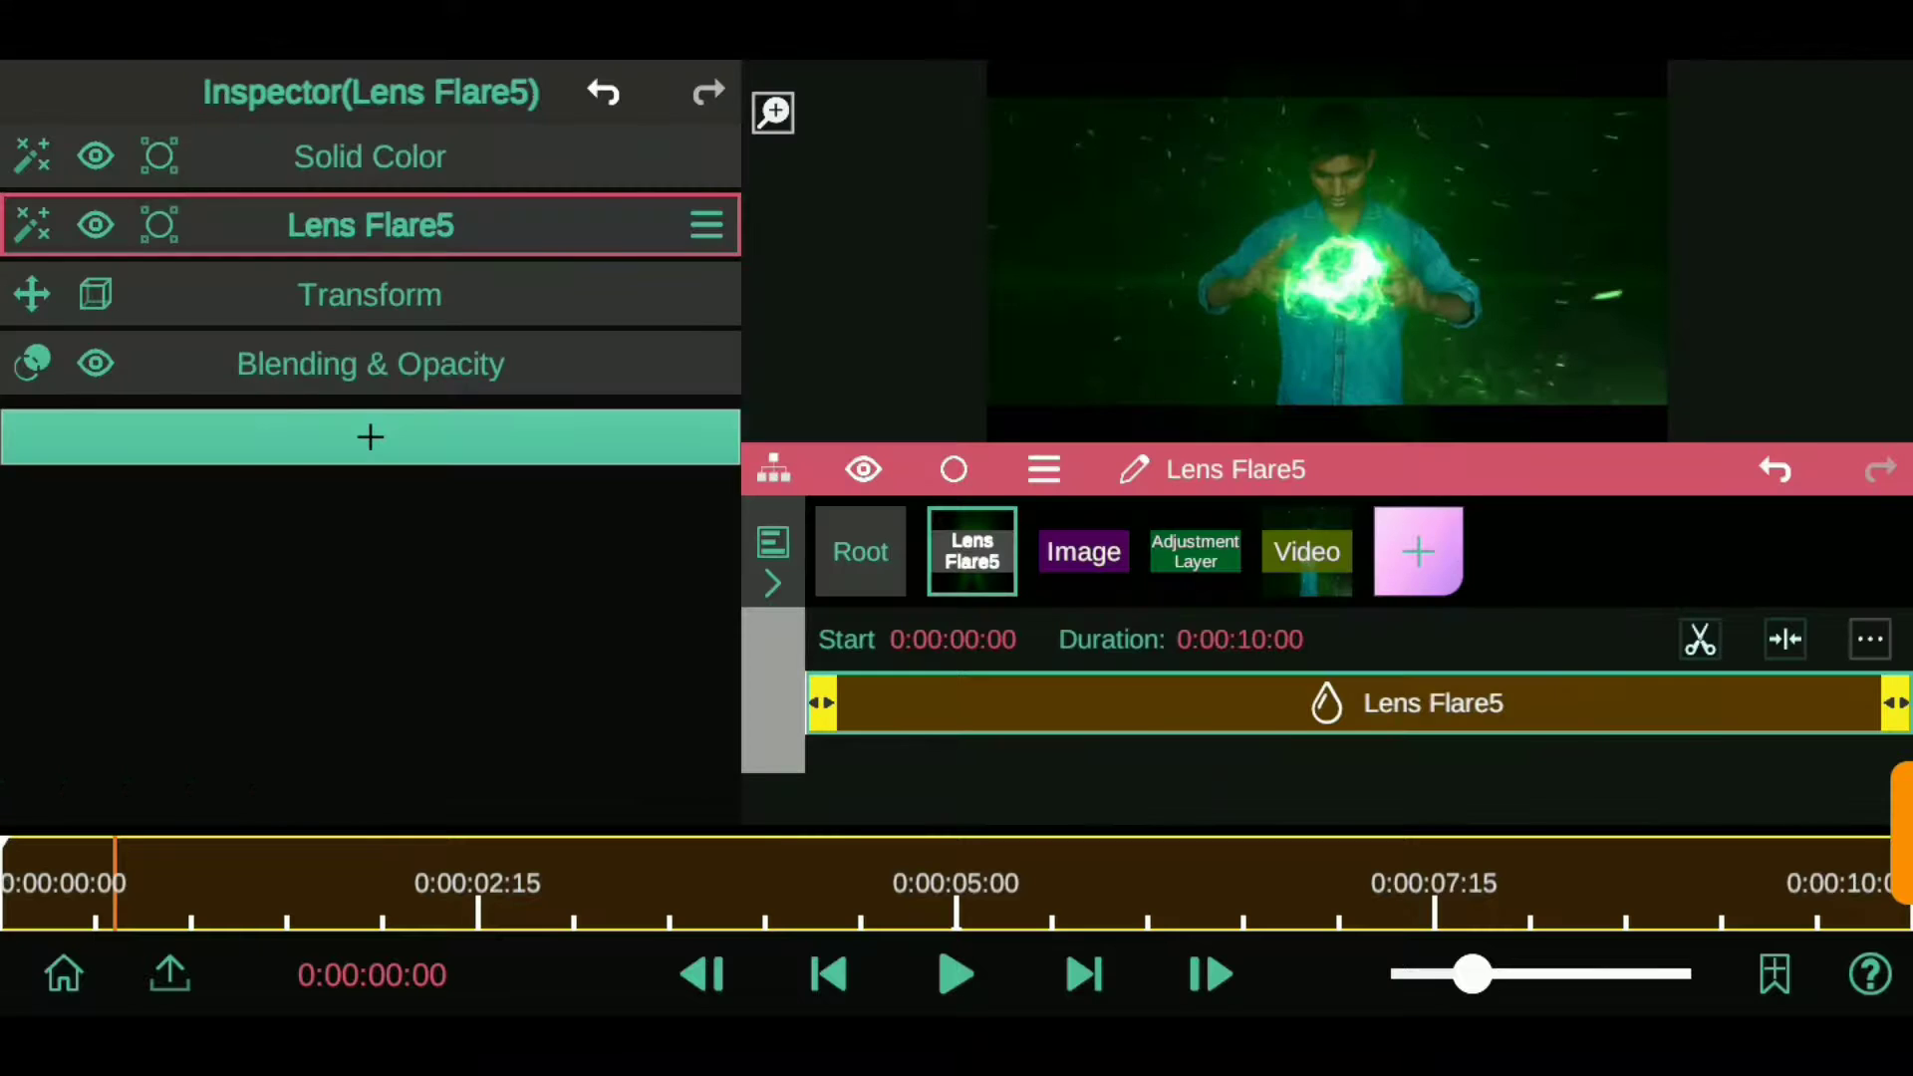
click(370, 225)
drag(94, 588, 94, 444)
drag(560, 658, 572, 611)
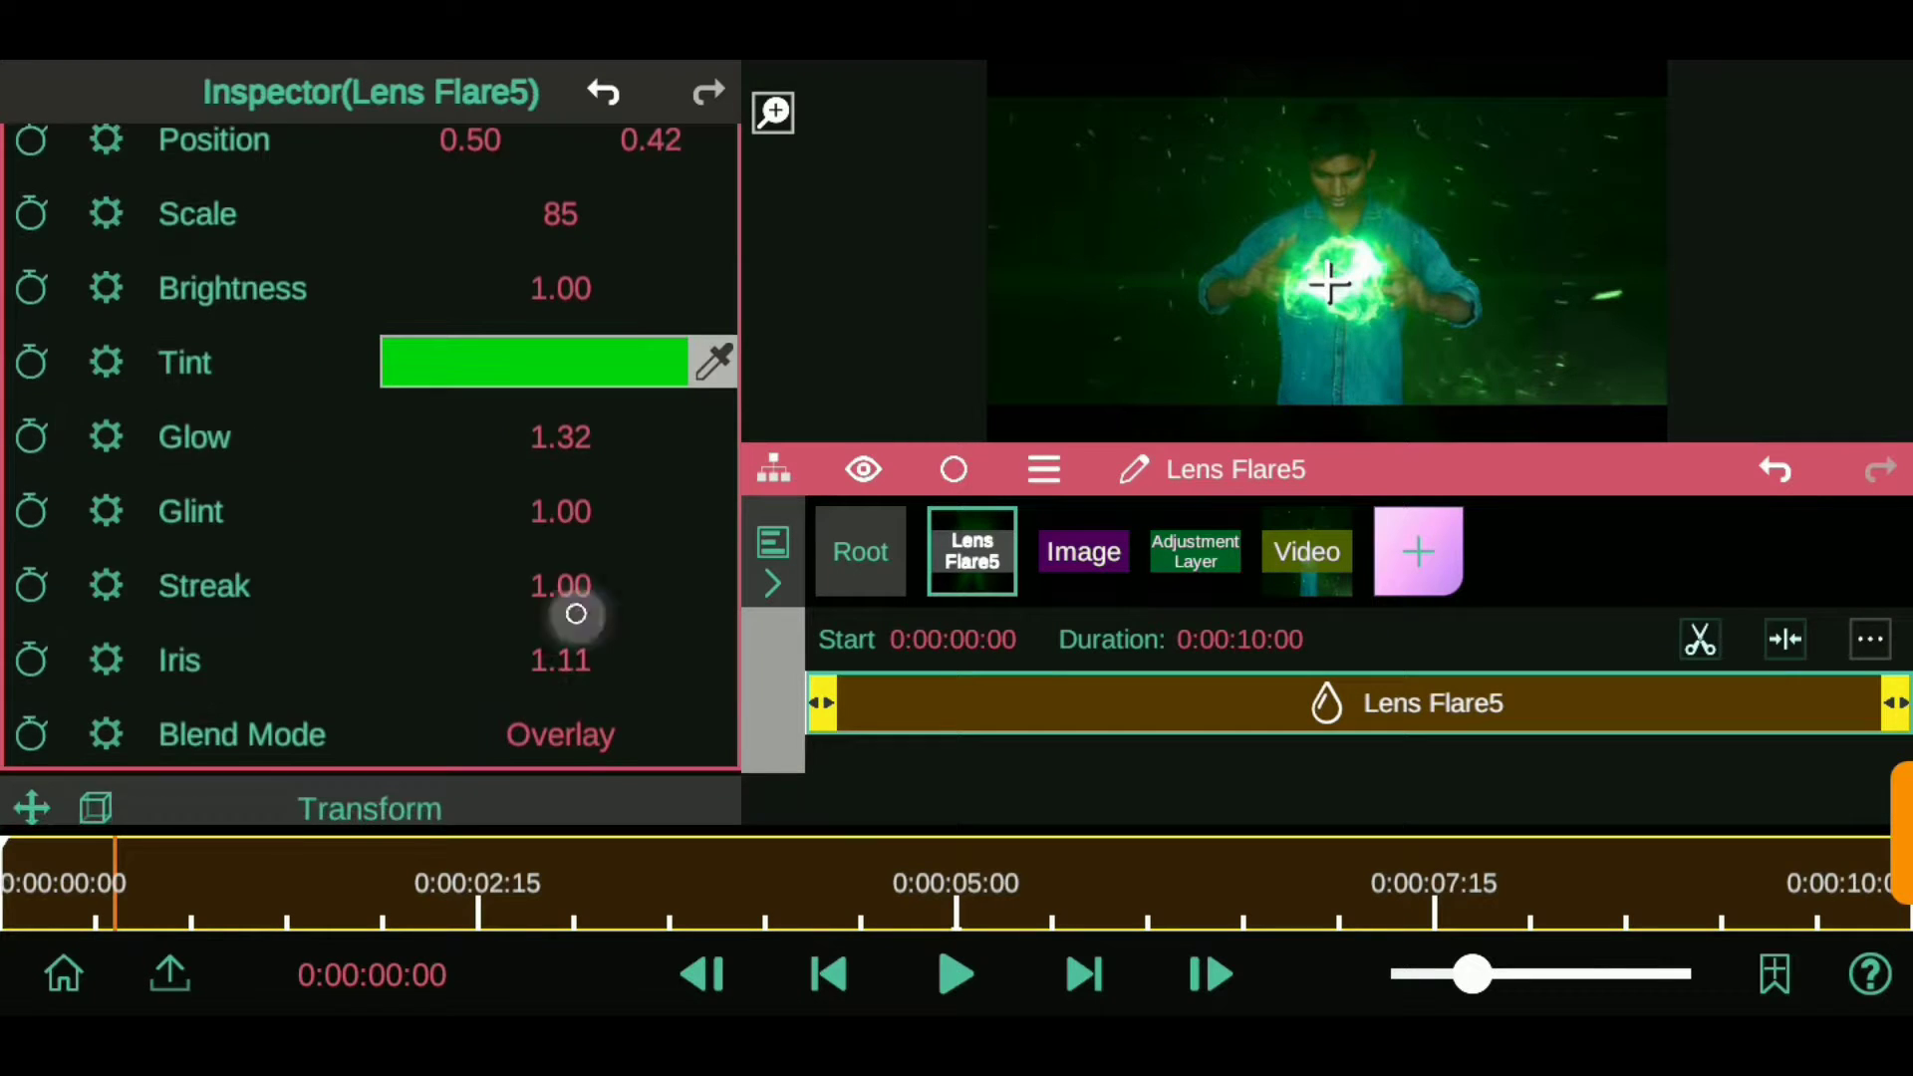
drag(299, 419, 299, 558)
click(371, 225)
click(371, 225)
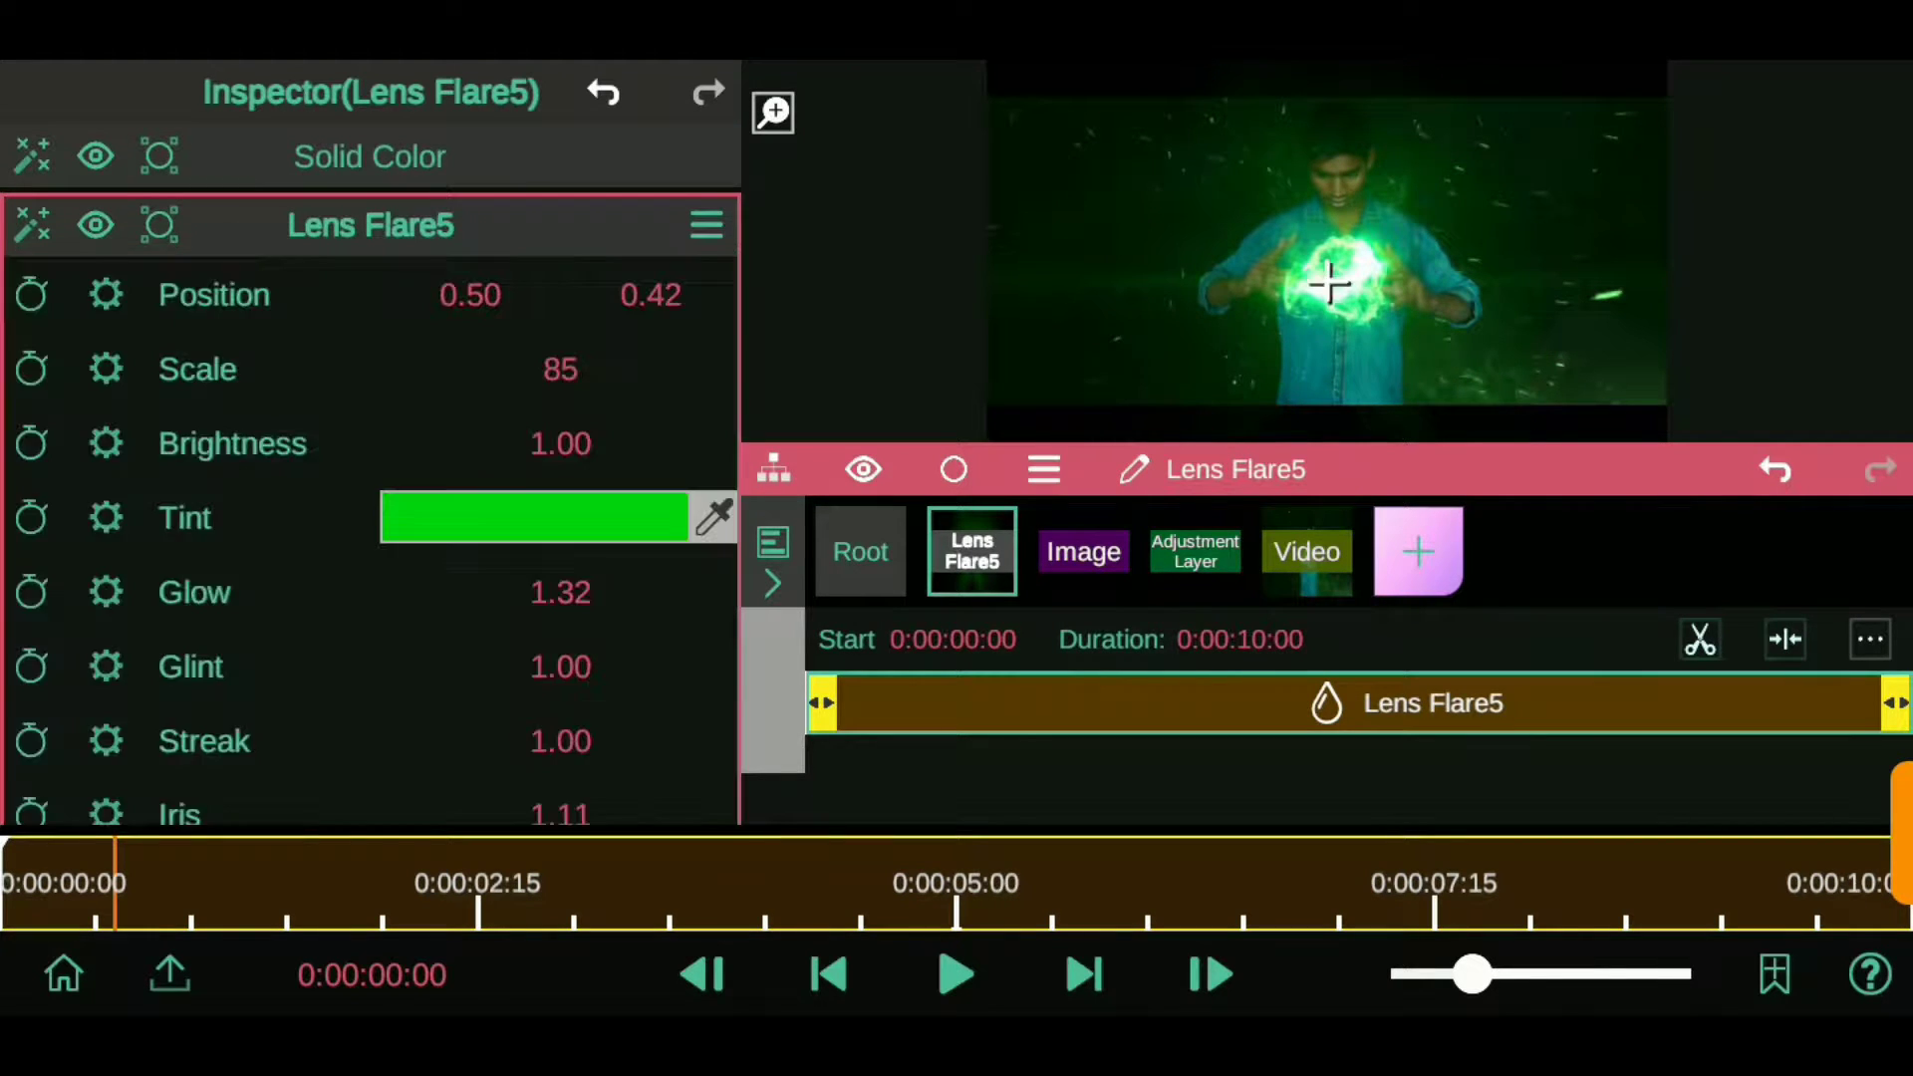
click(370, 225)
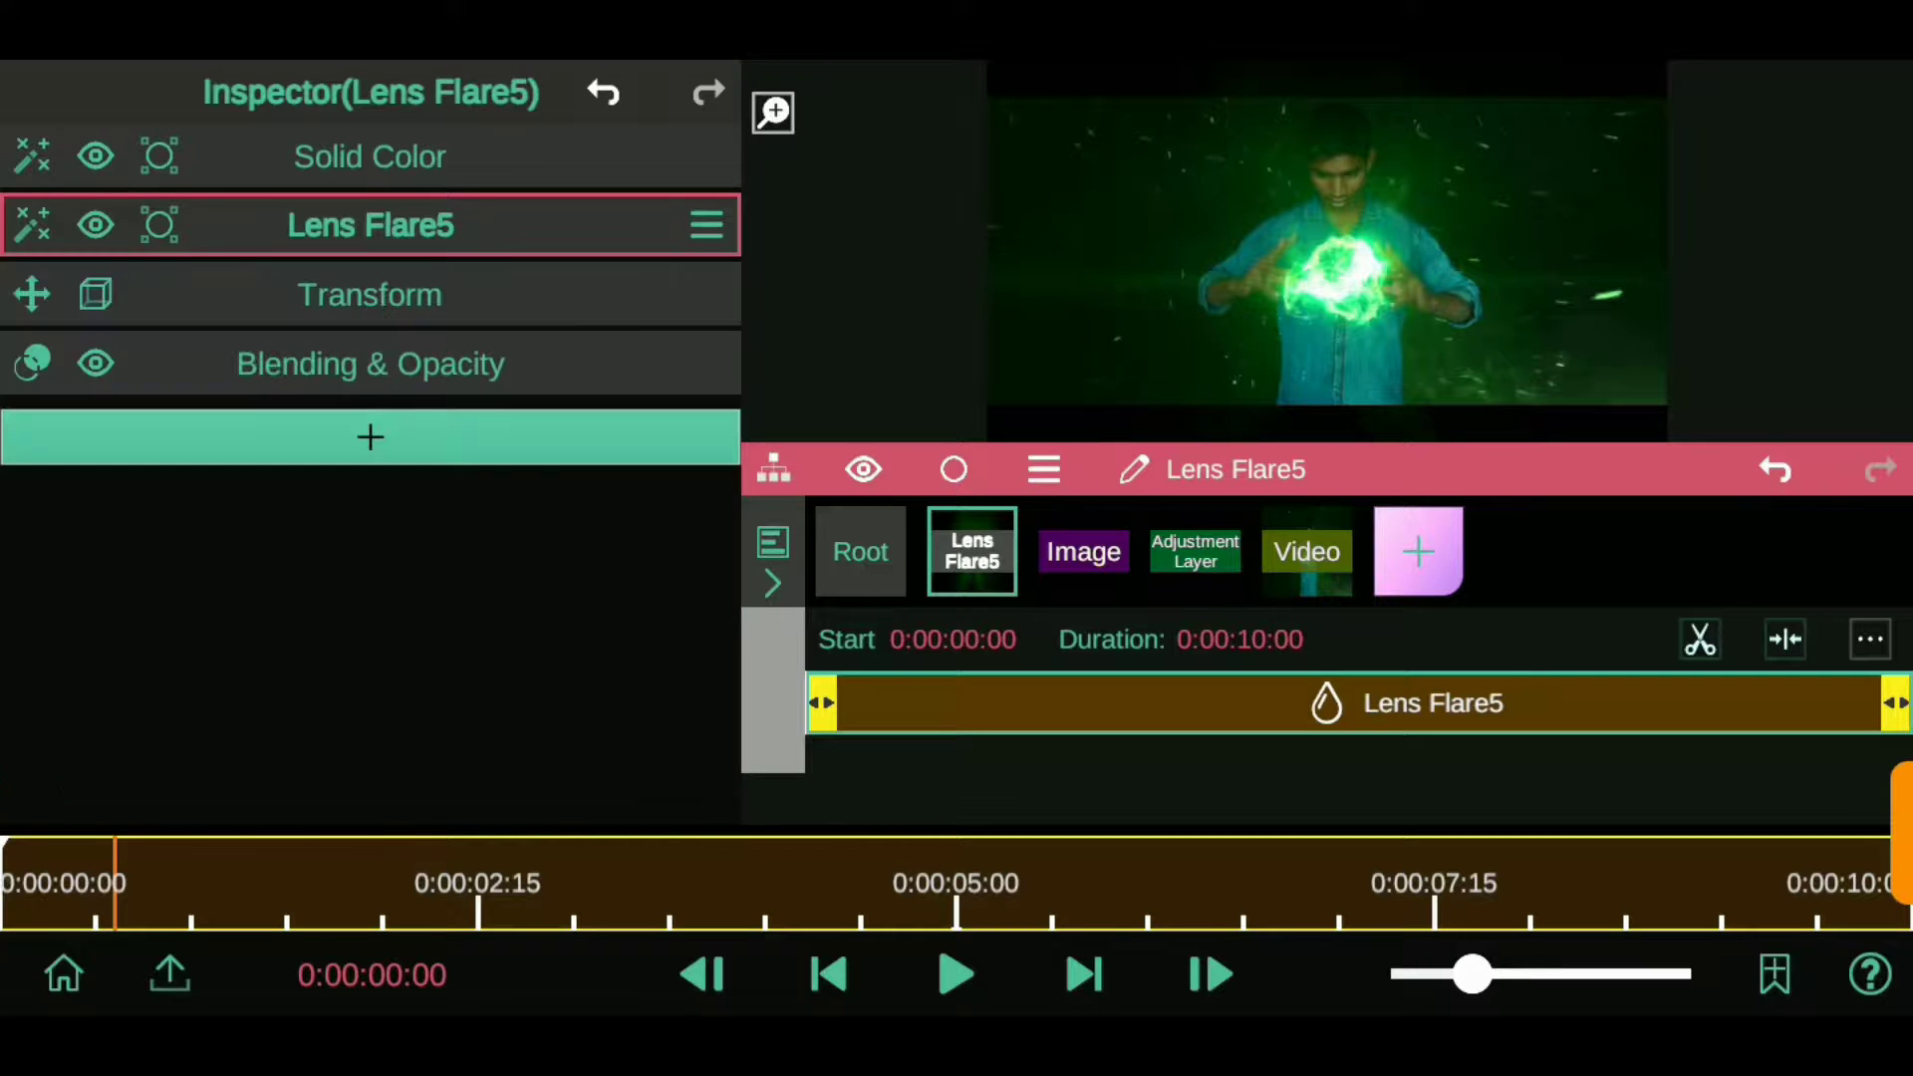
click(1196, 974)
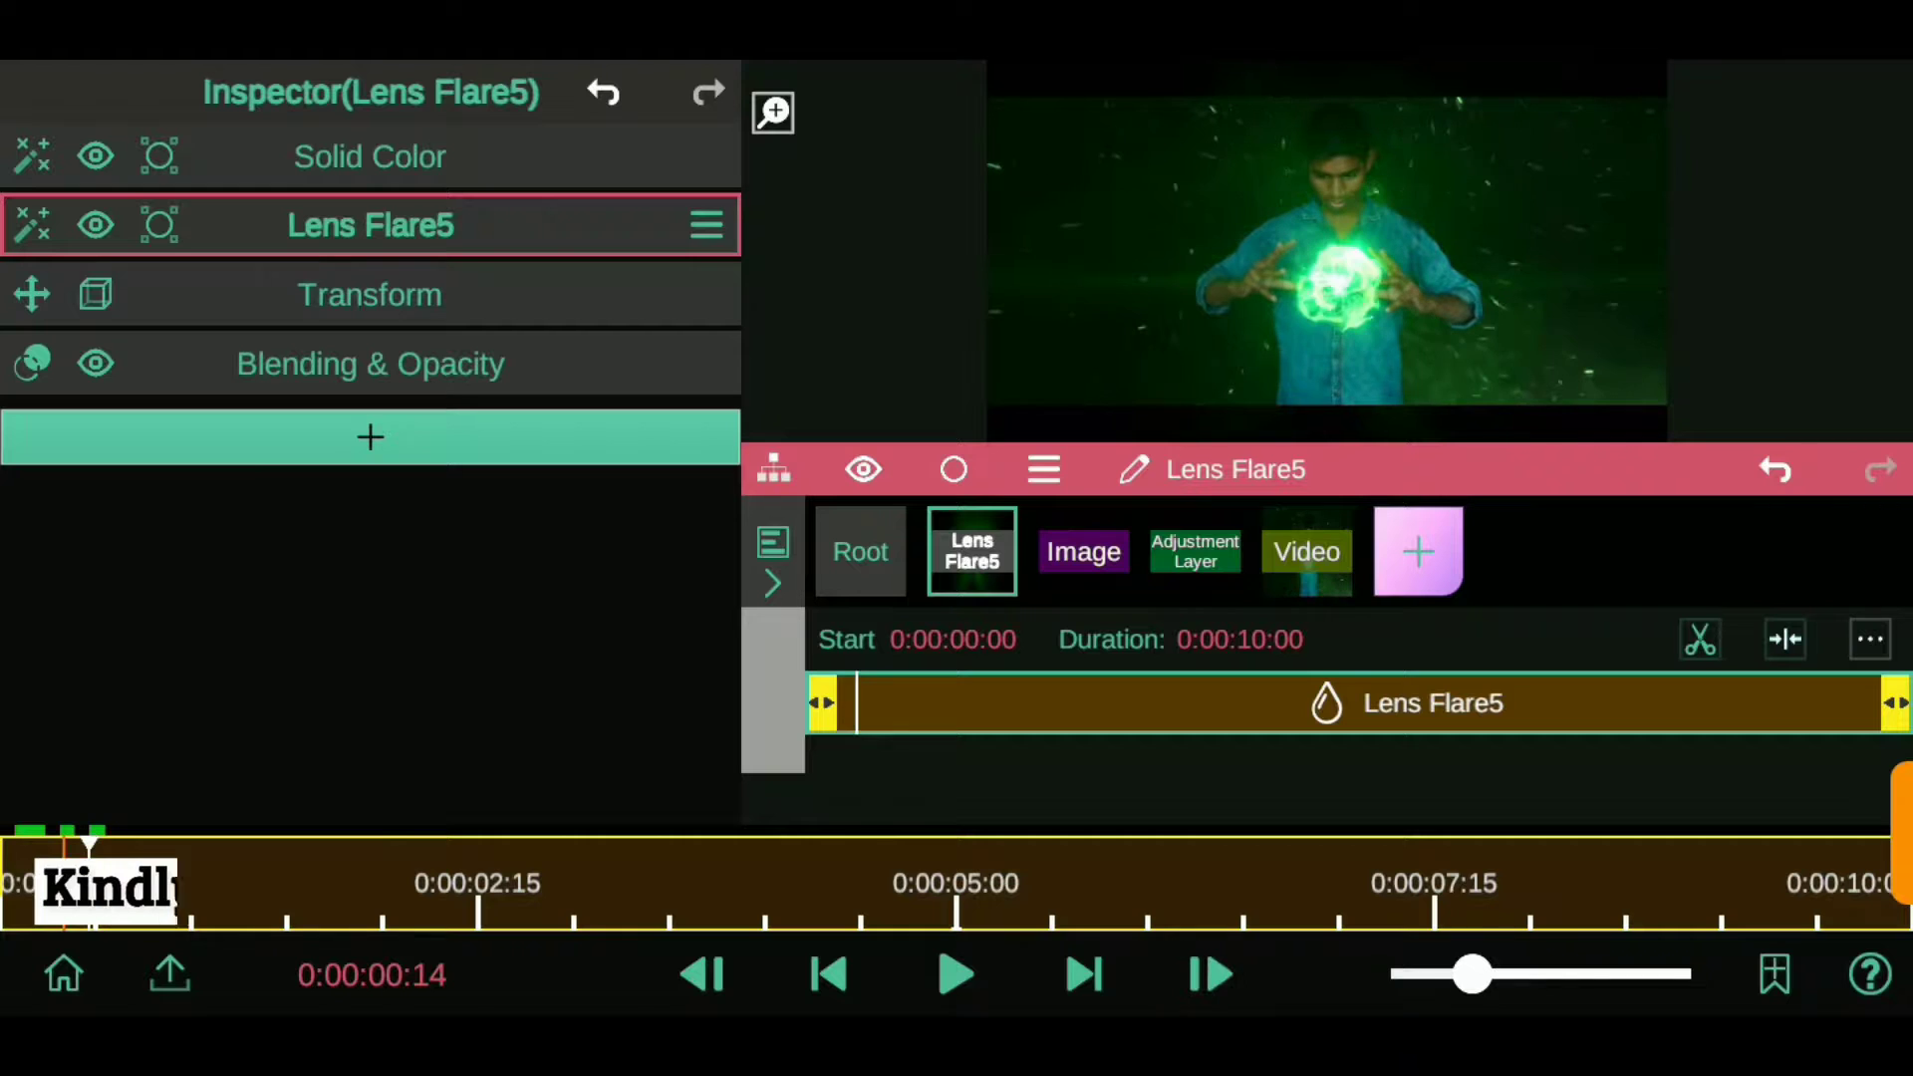
- Set flare opacity to 0 with keyframing on, then raise it to 0.25
click(230, 362)
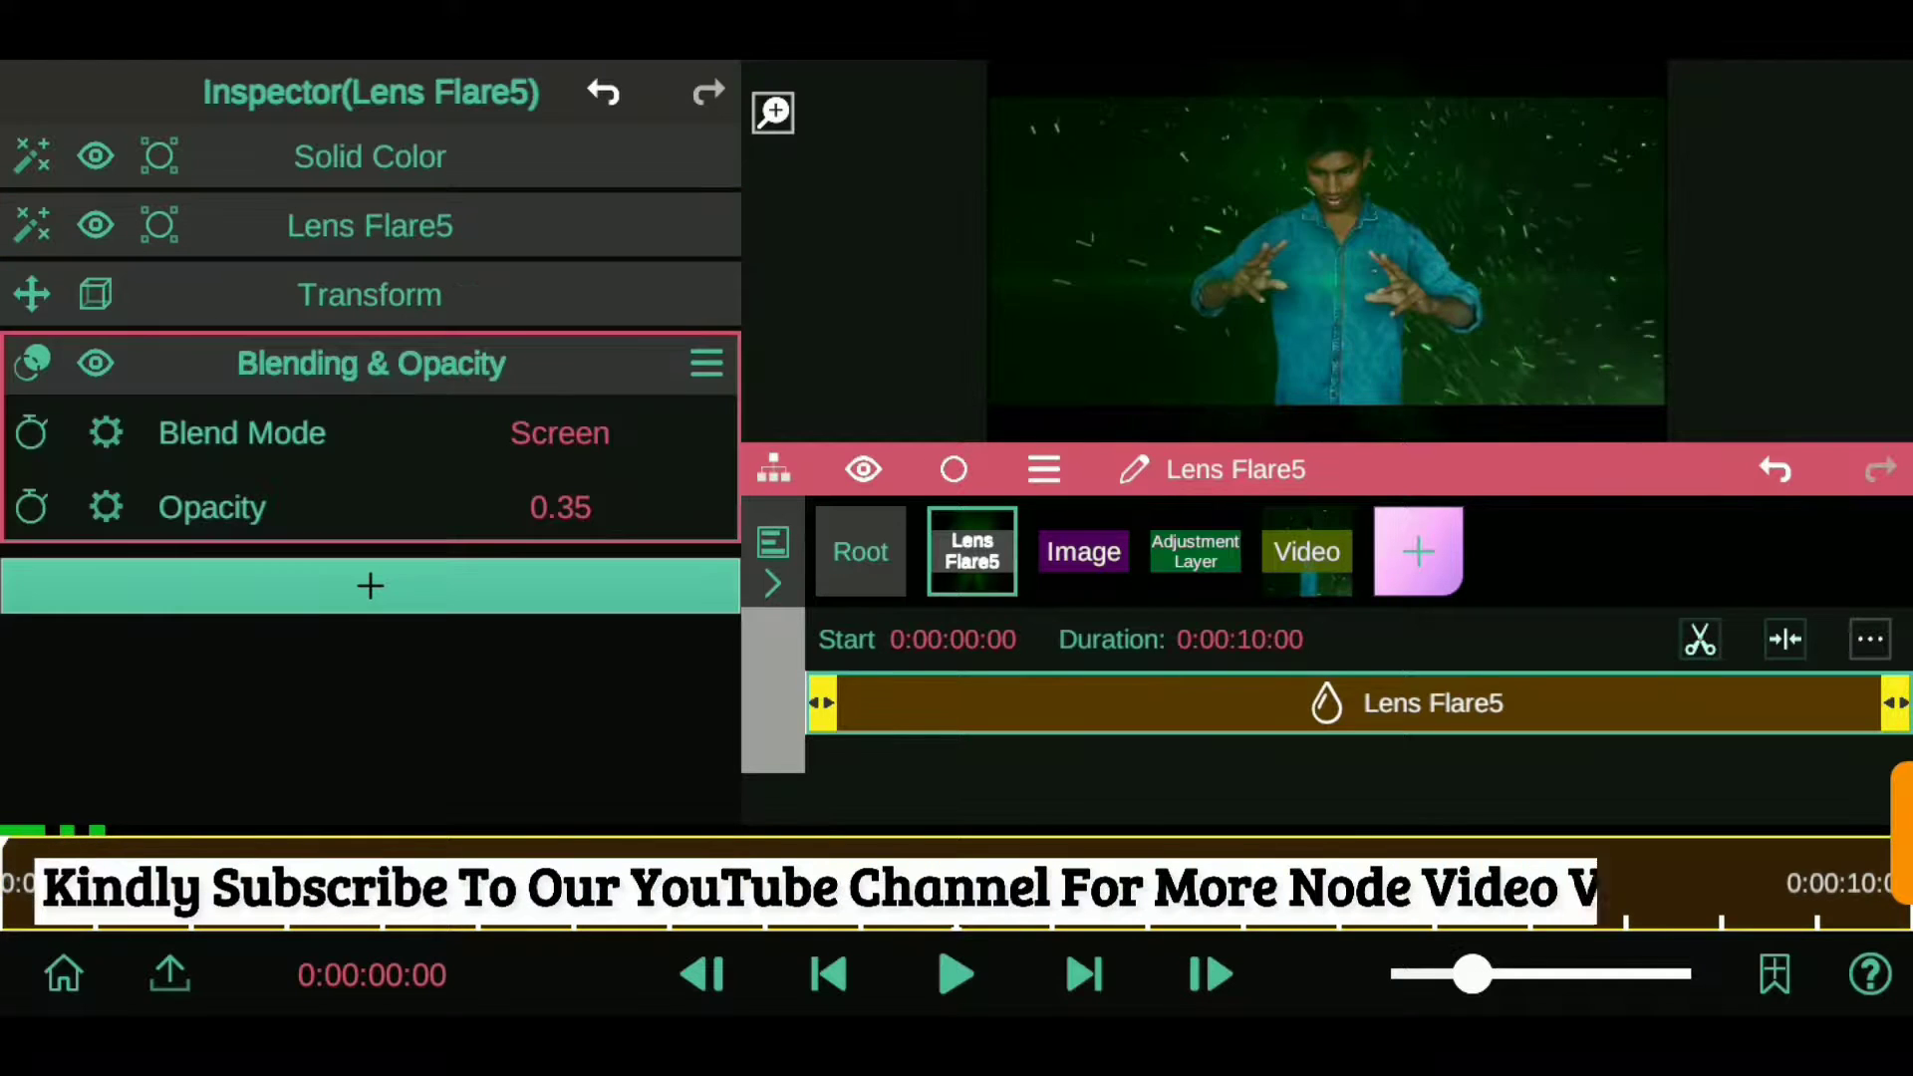
drag(564, 507, 564, 817)
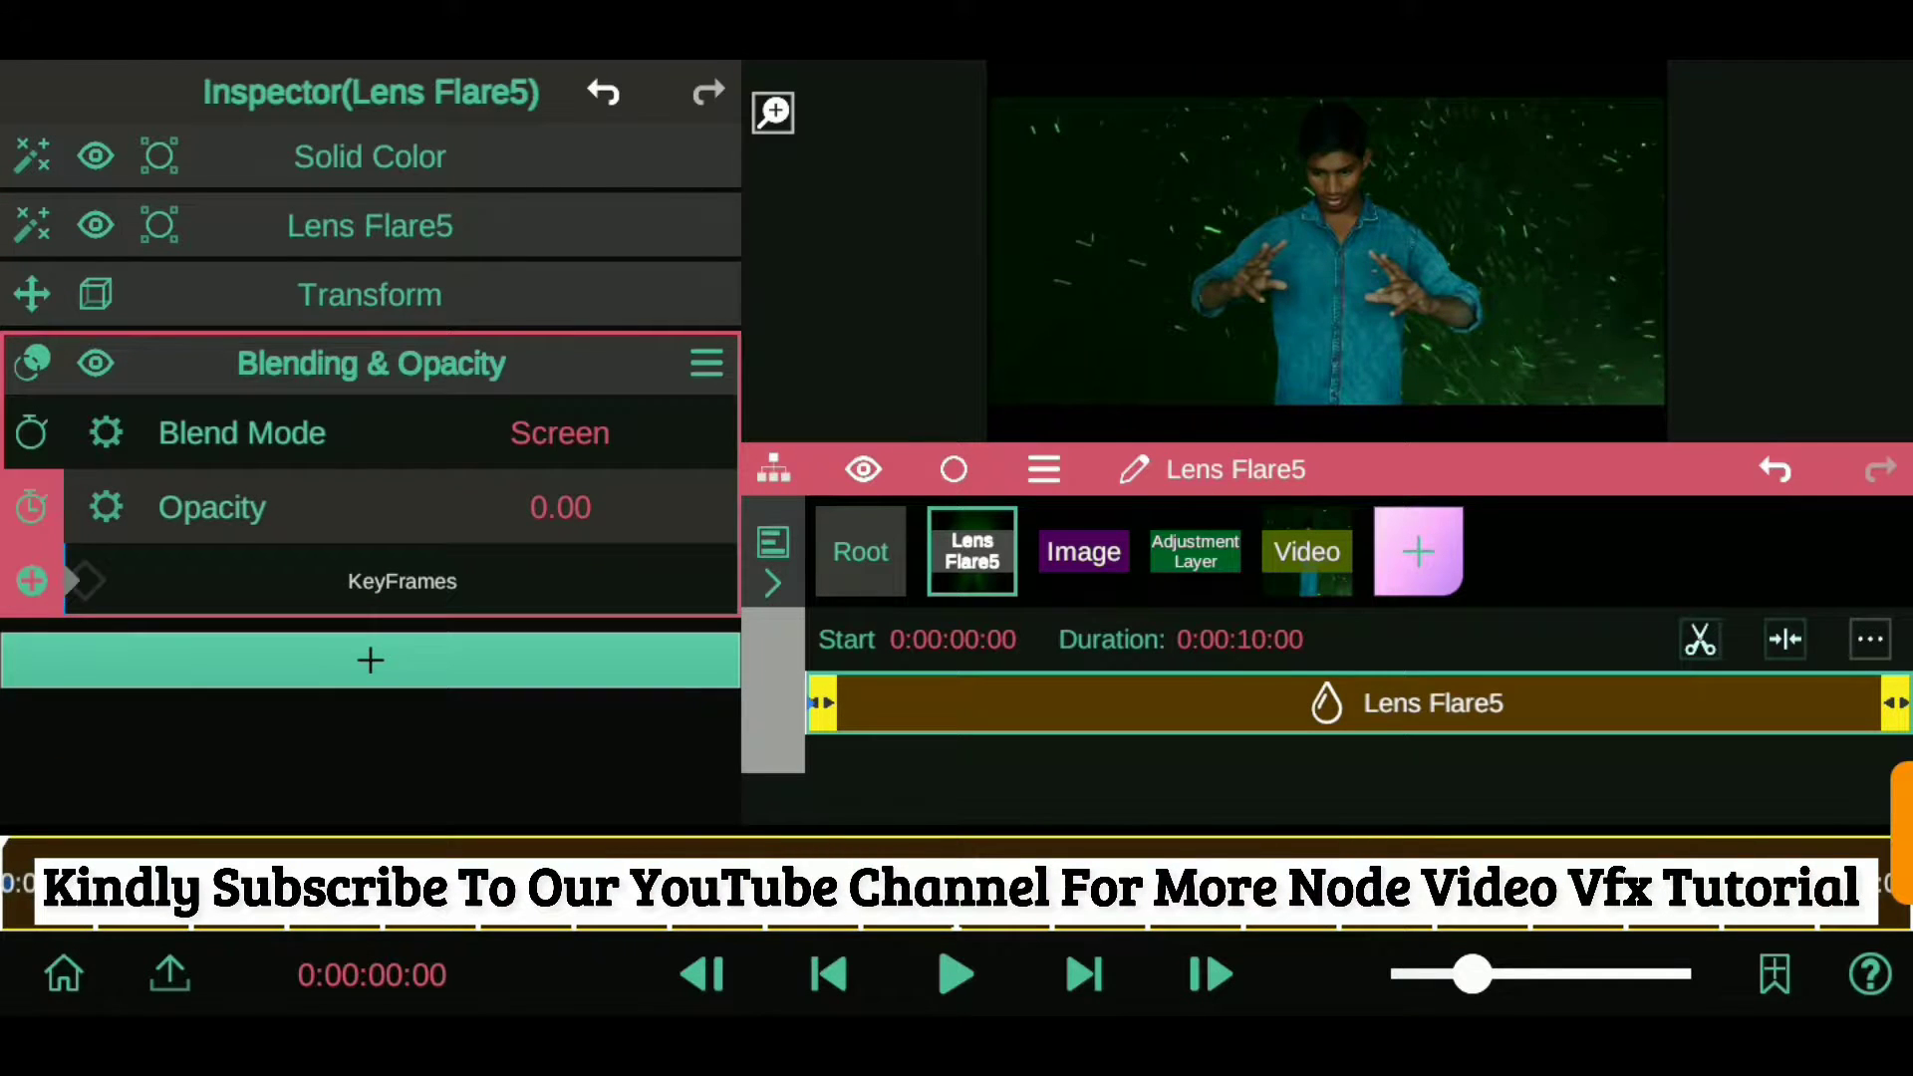
click(1191, 975)
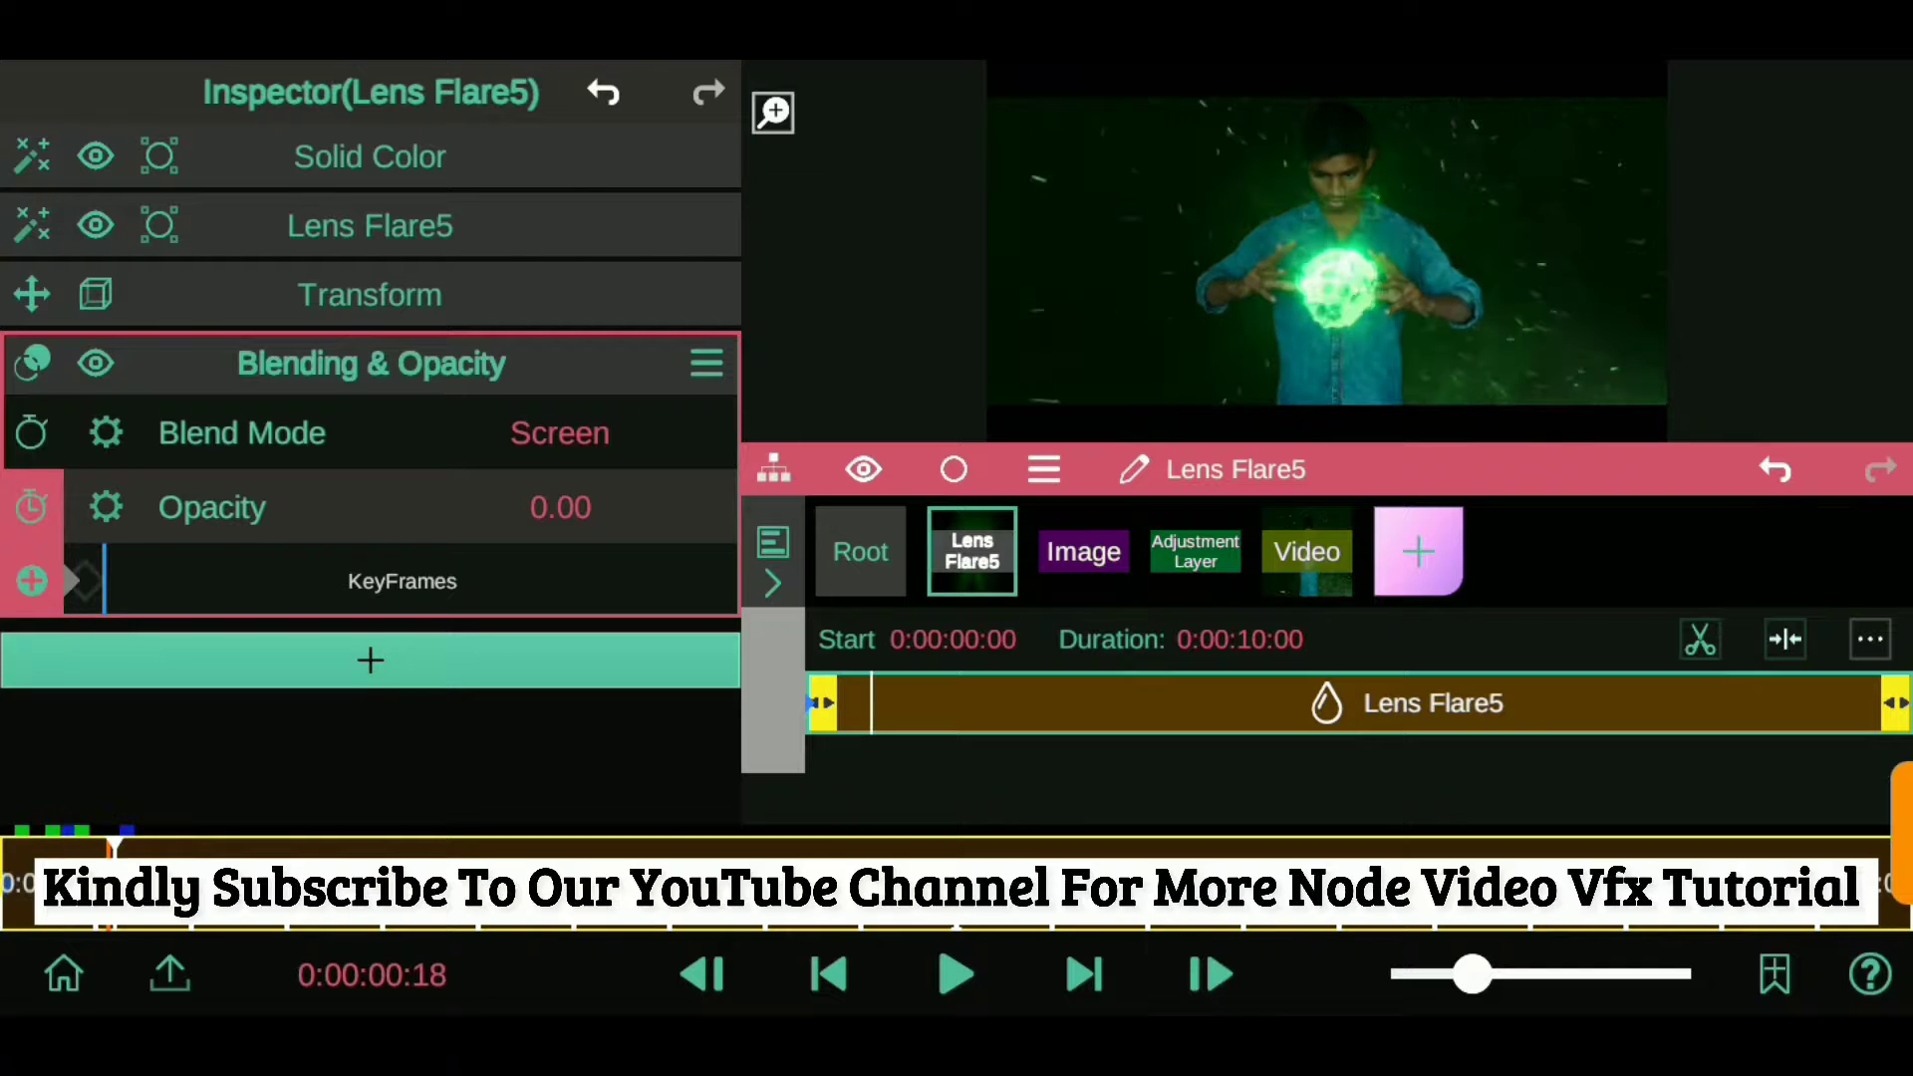
drag(564, 507, 572, 326)
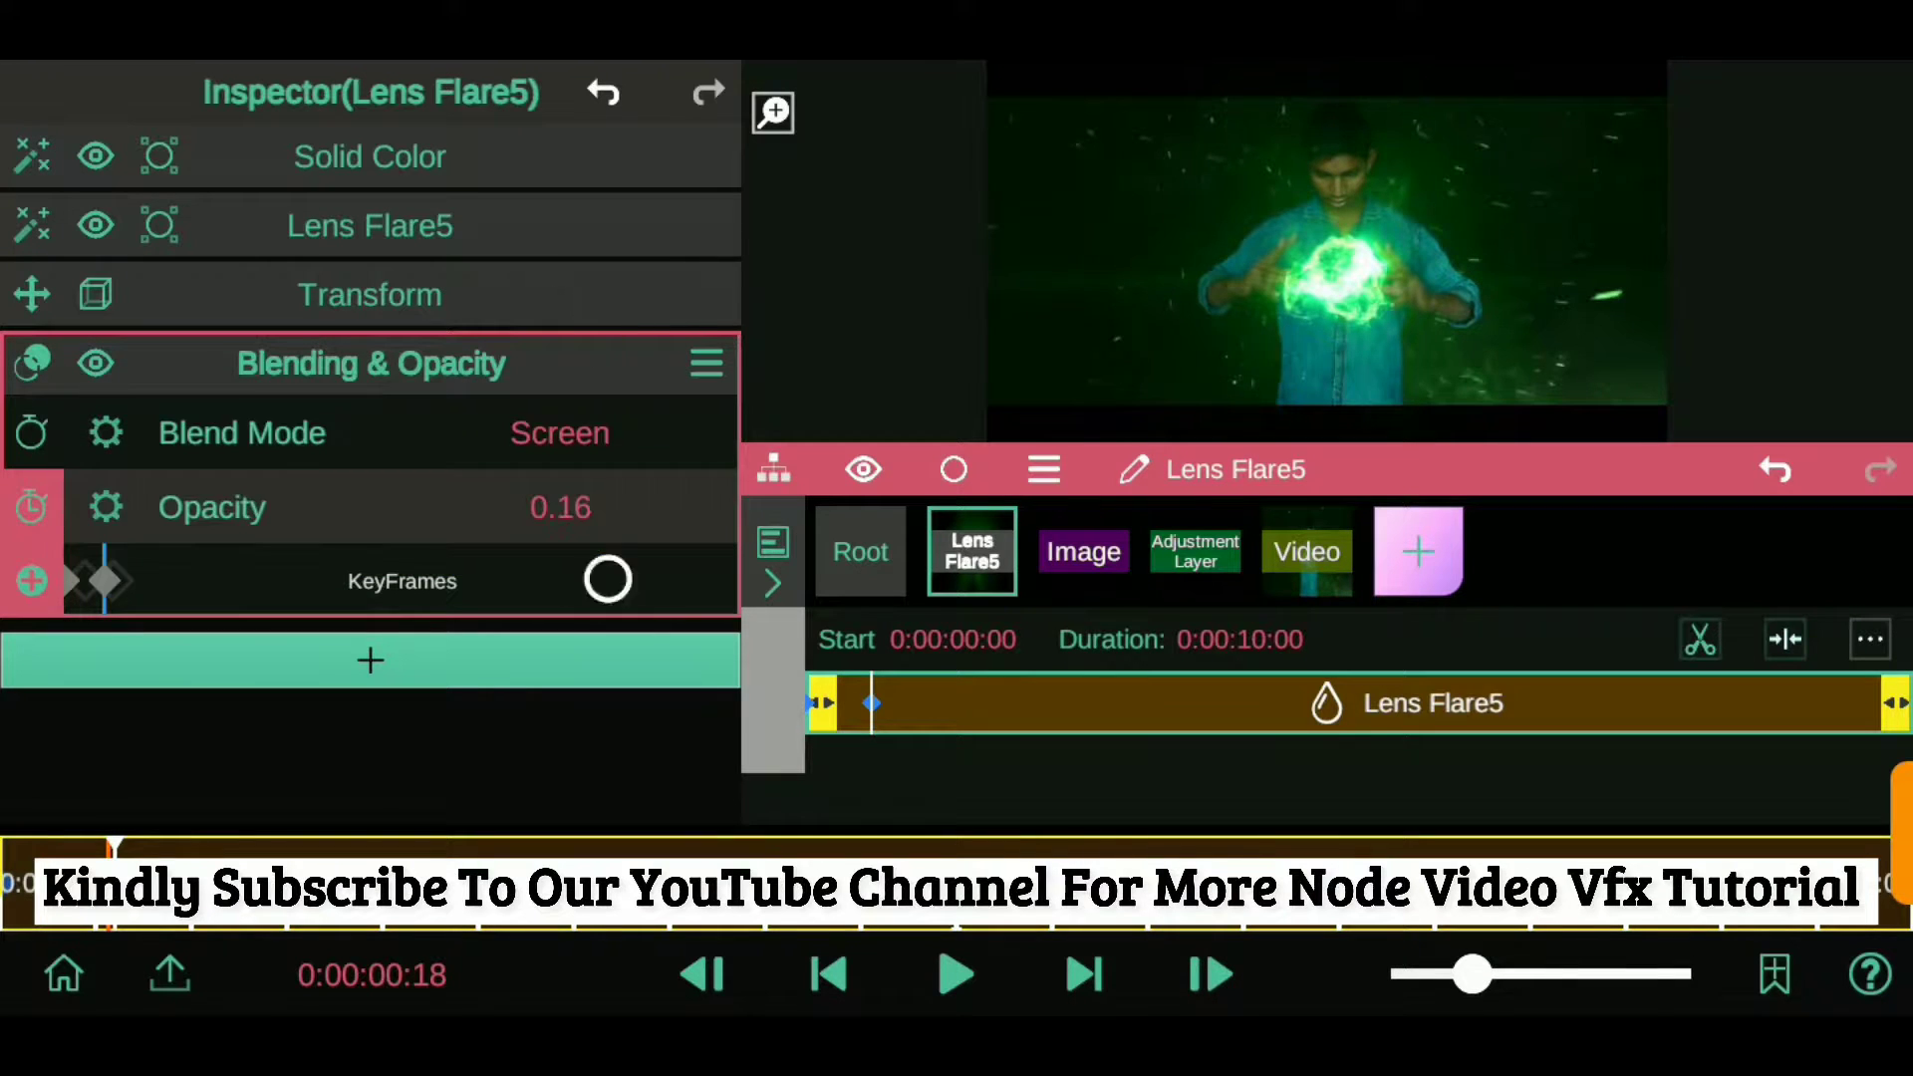
drag(561, 507, 566, 385)
- At 0:00:01:02, keyframe the flare opacity at 0.31
click(1211, 971)
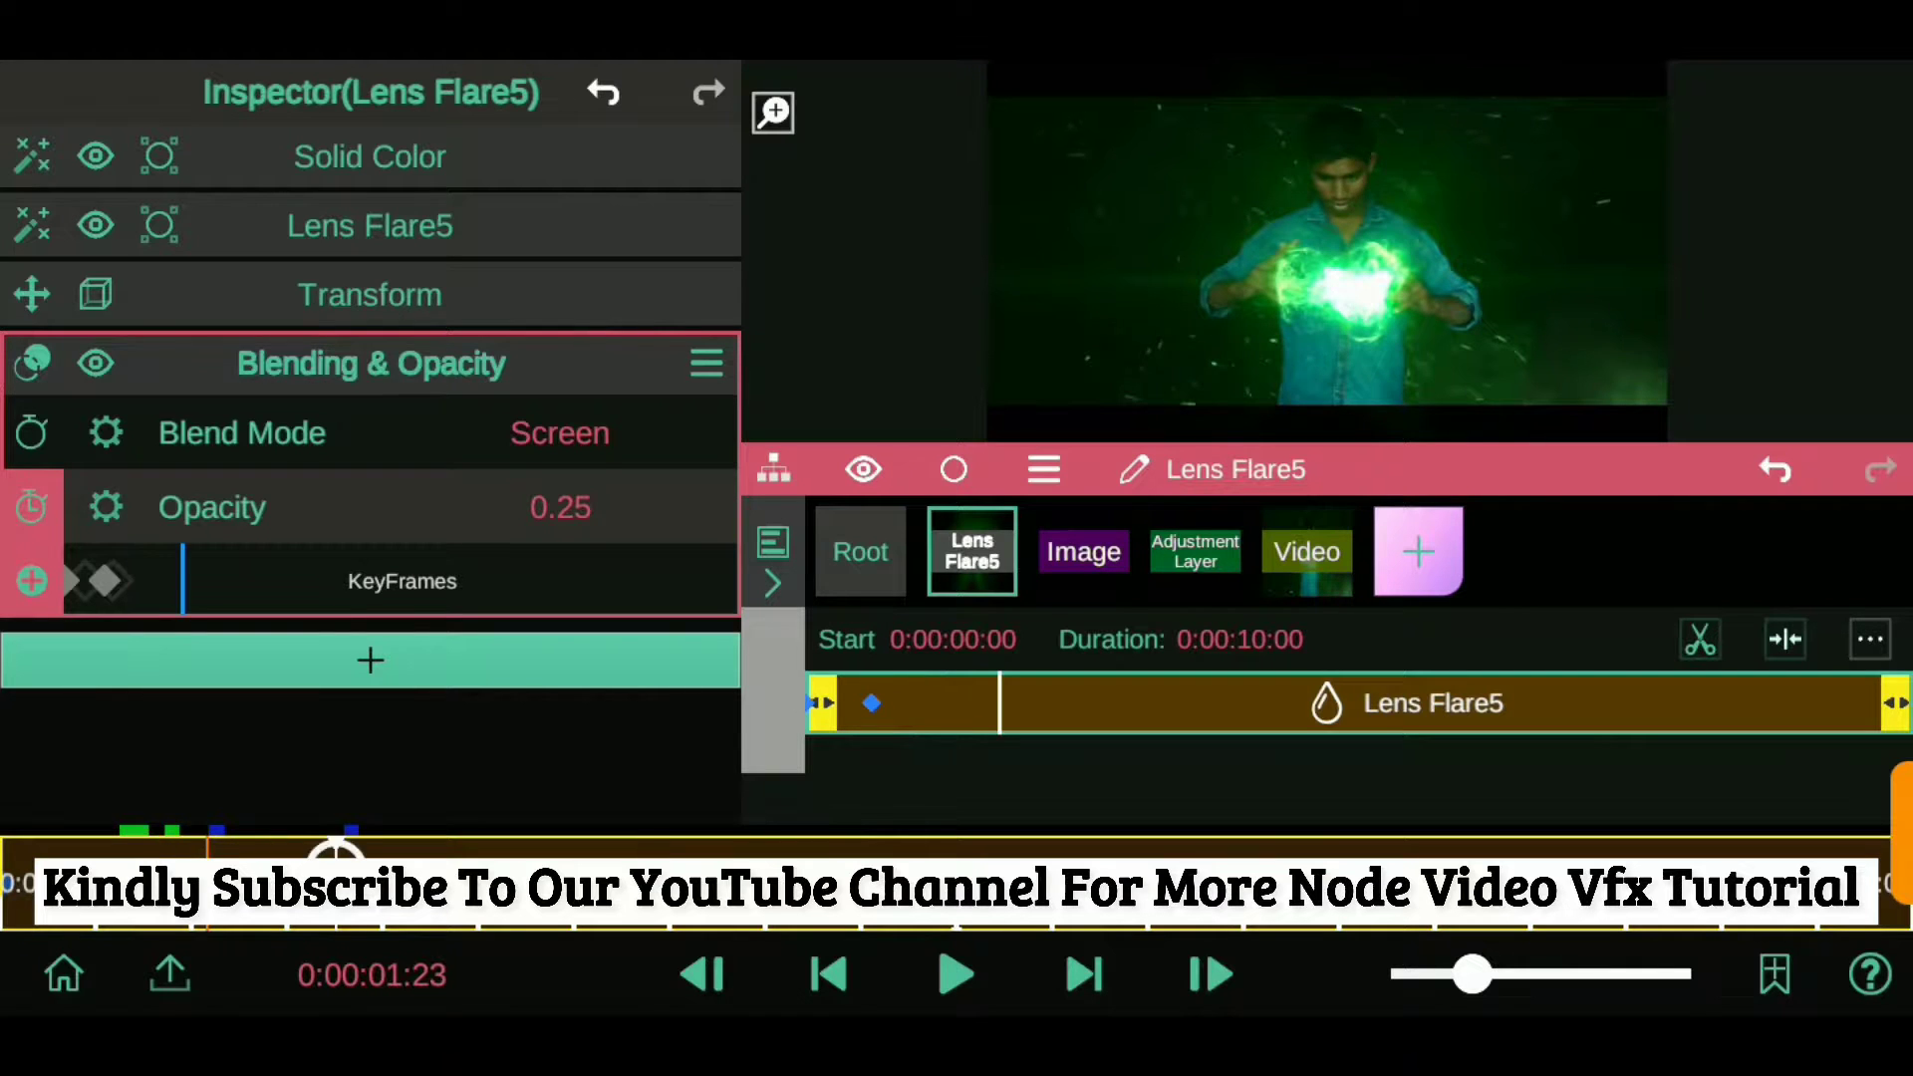
drag(561, 507, 568, 468)
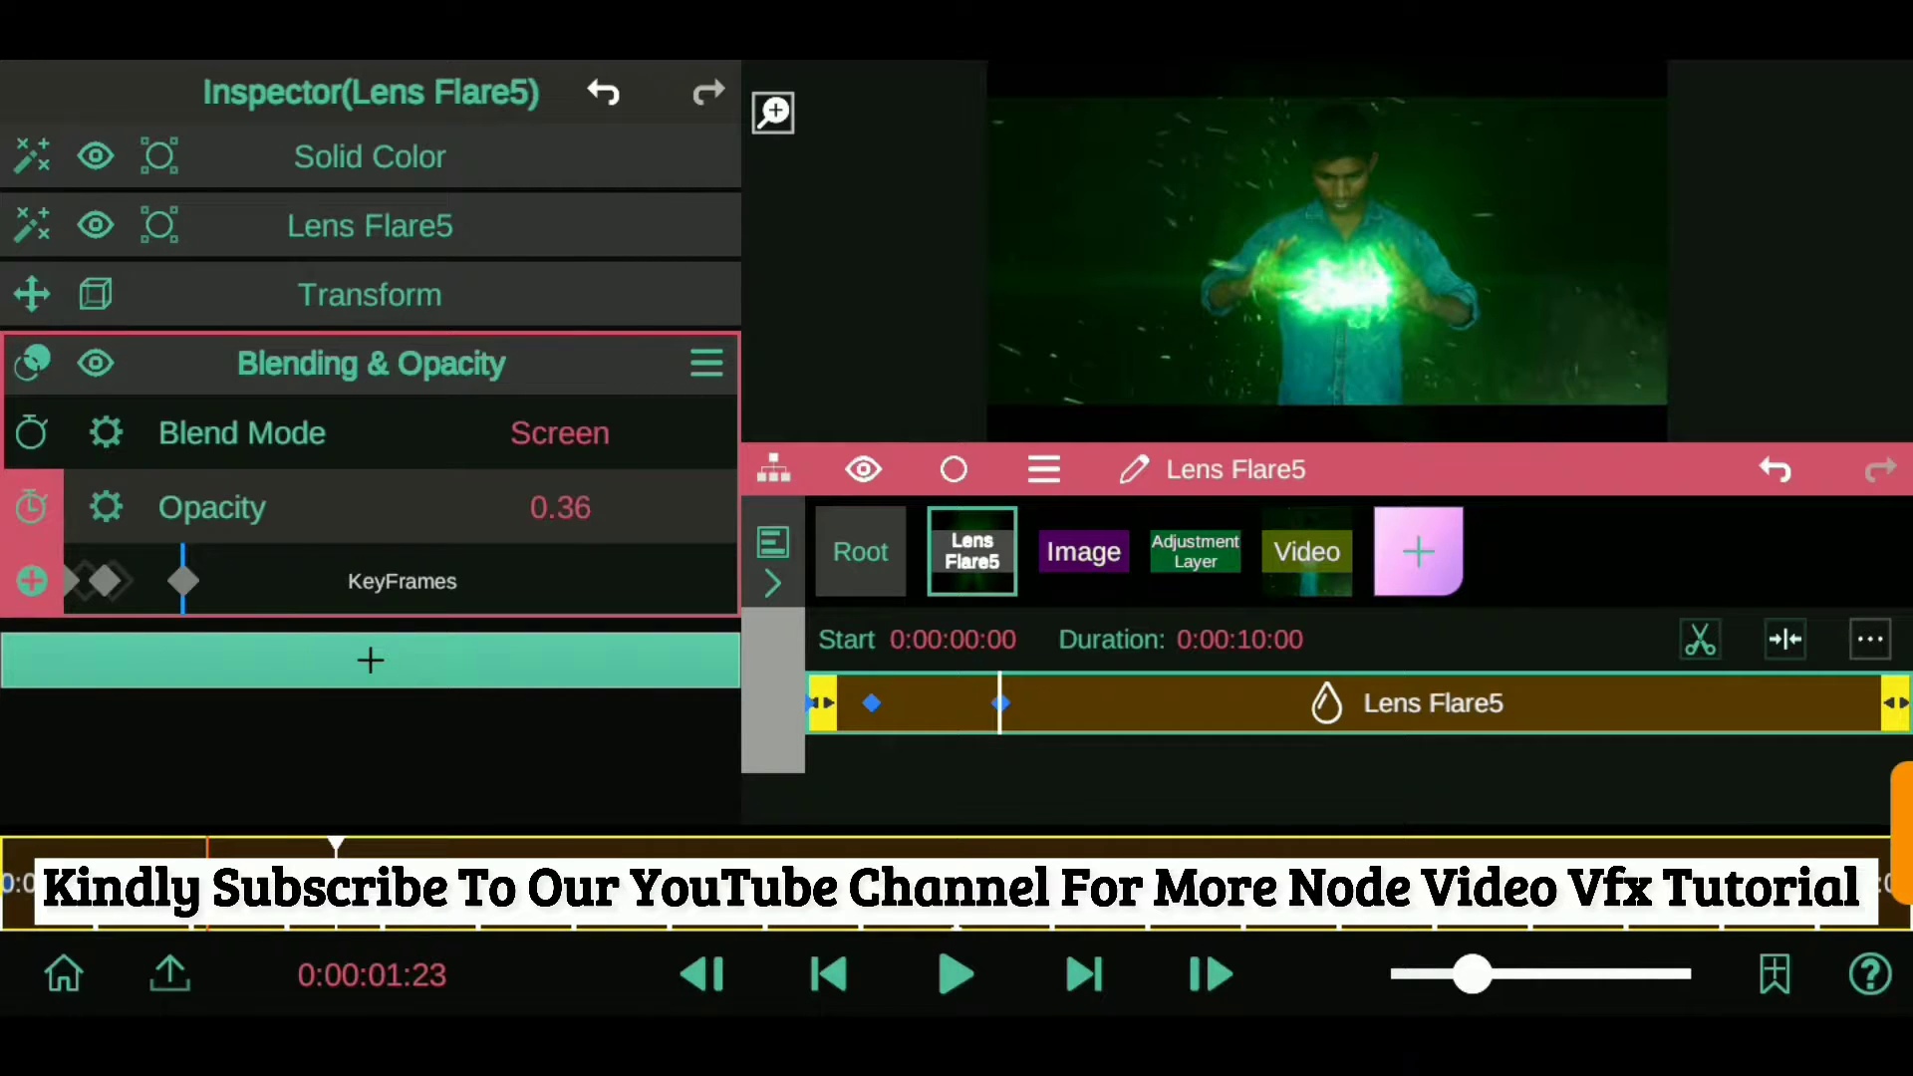
click(370, 363)
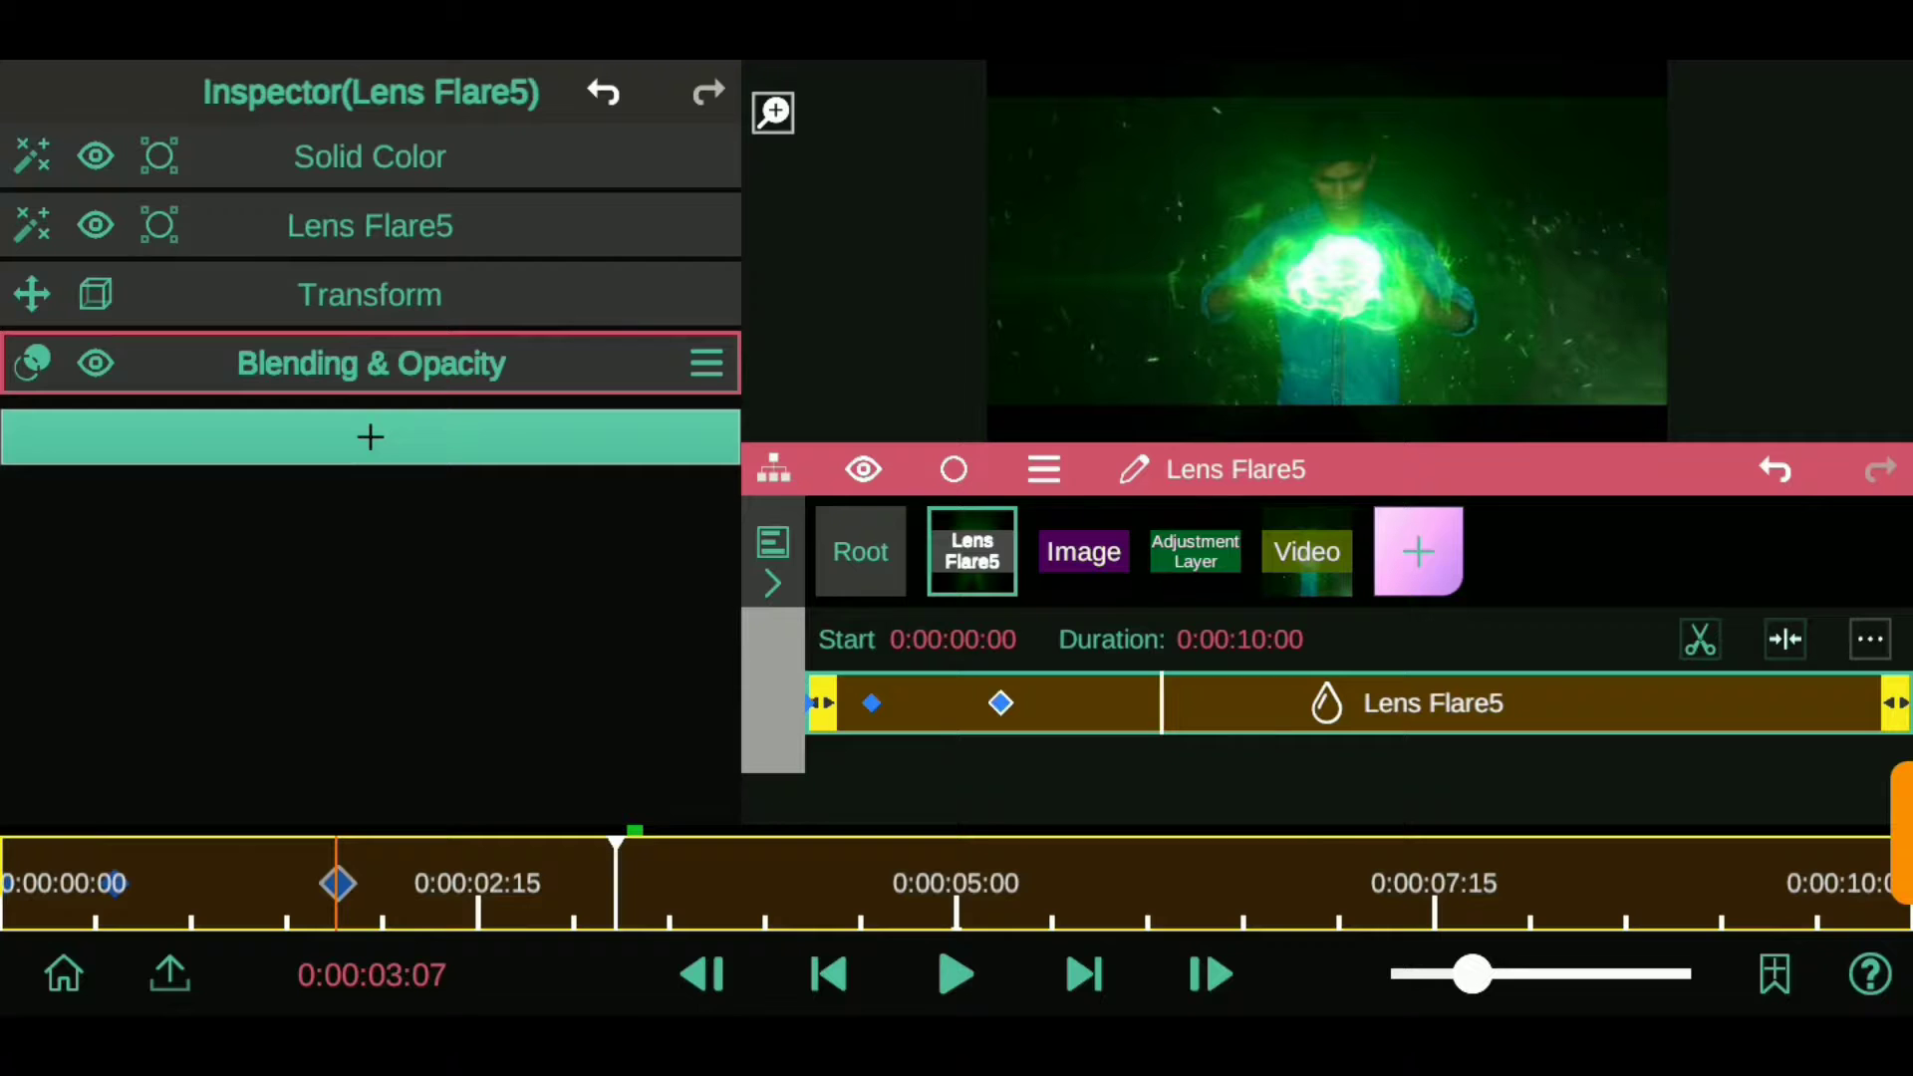
- Move the playhead to 0:00:08:12 and show the Root project settings
click(1731, 883)
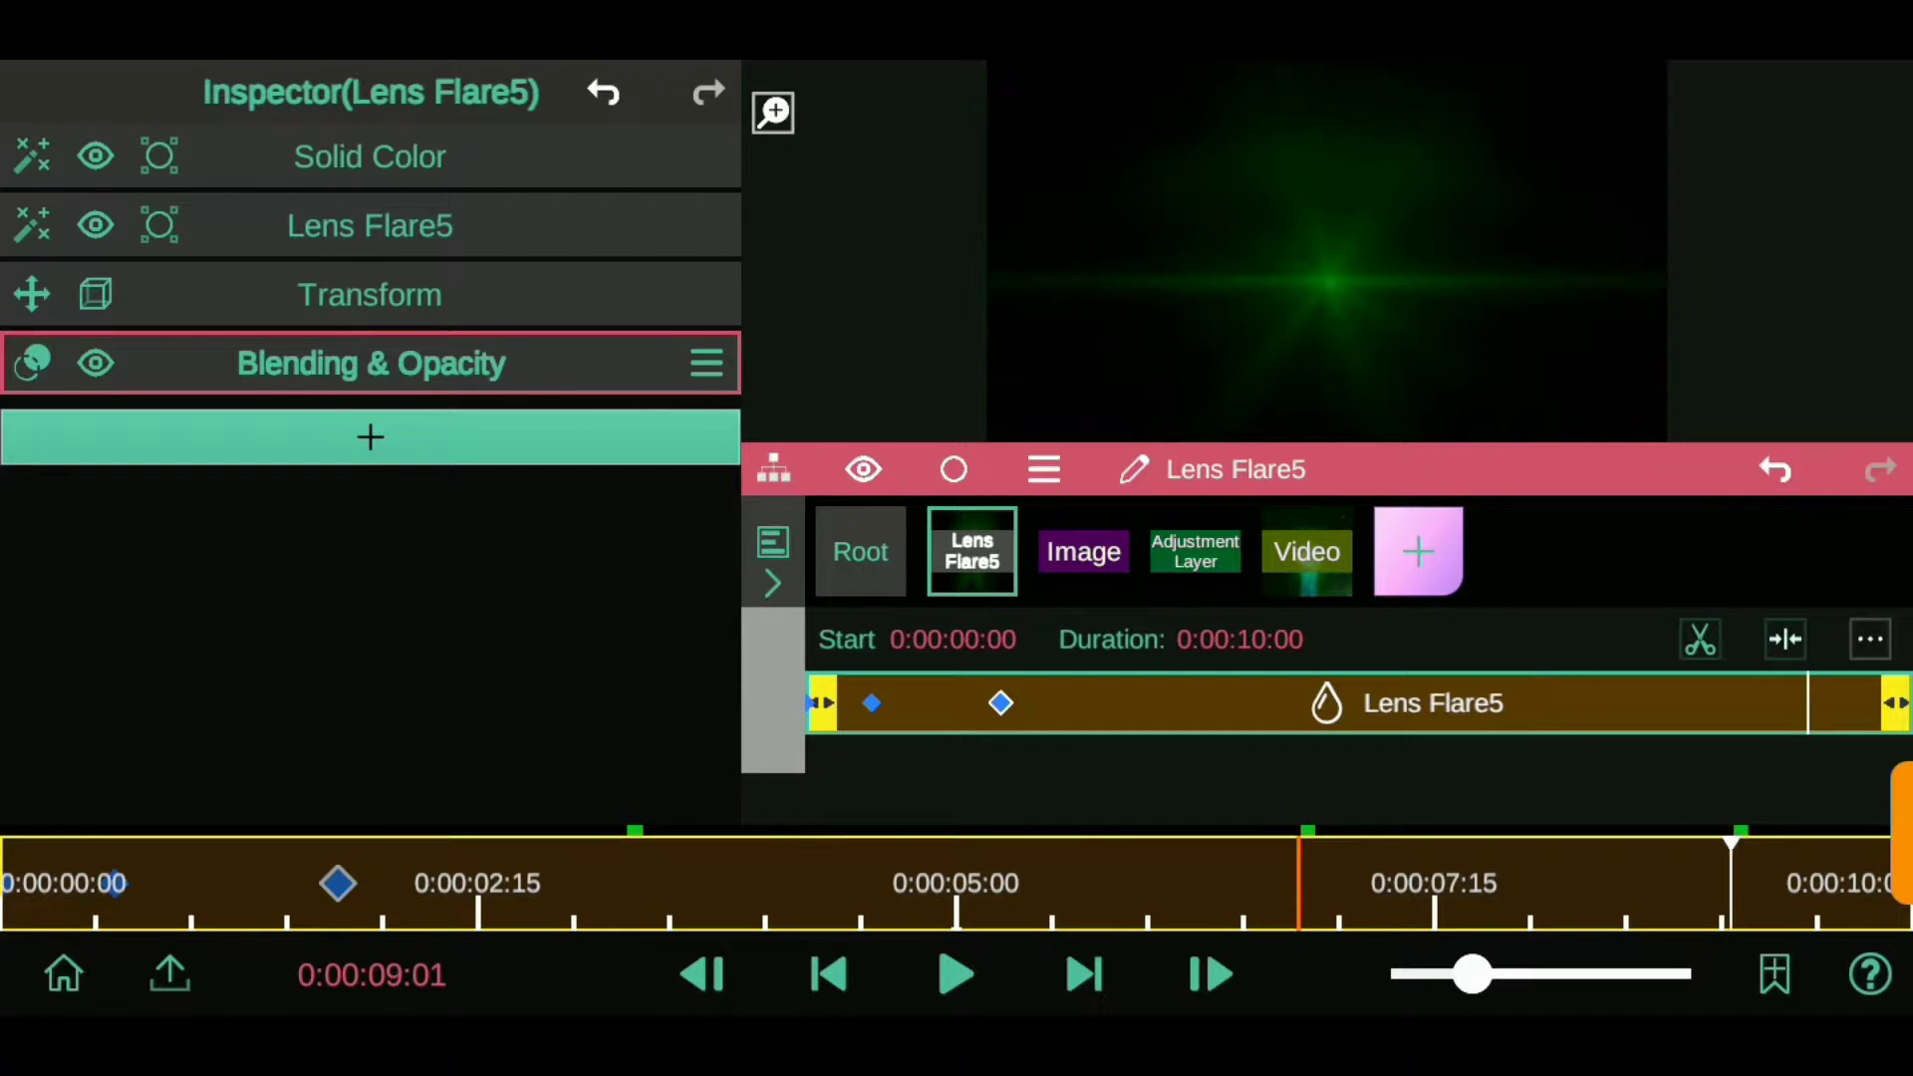
click(1604, 883)
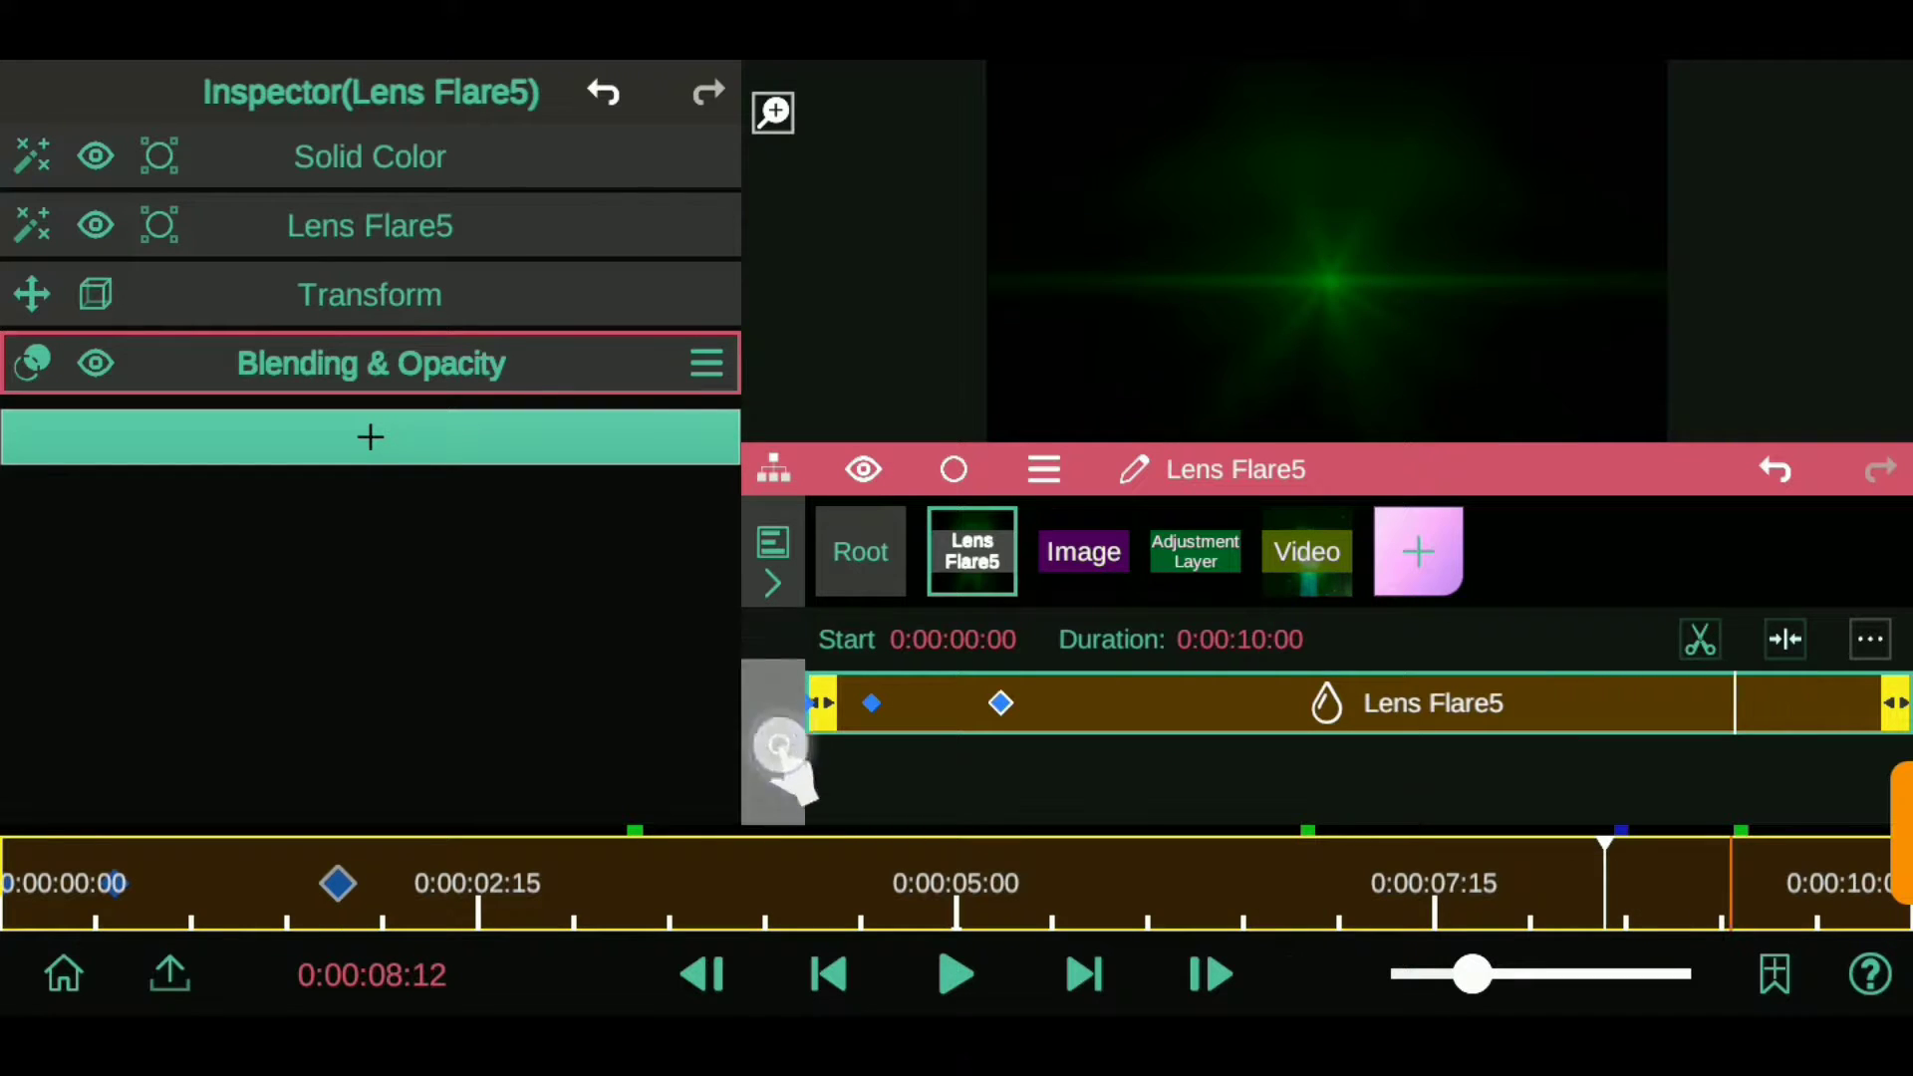
click(861, 551)
drag(781, 654, 781, 722)
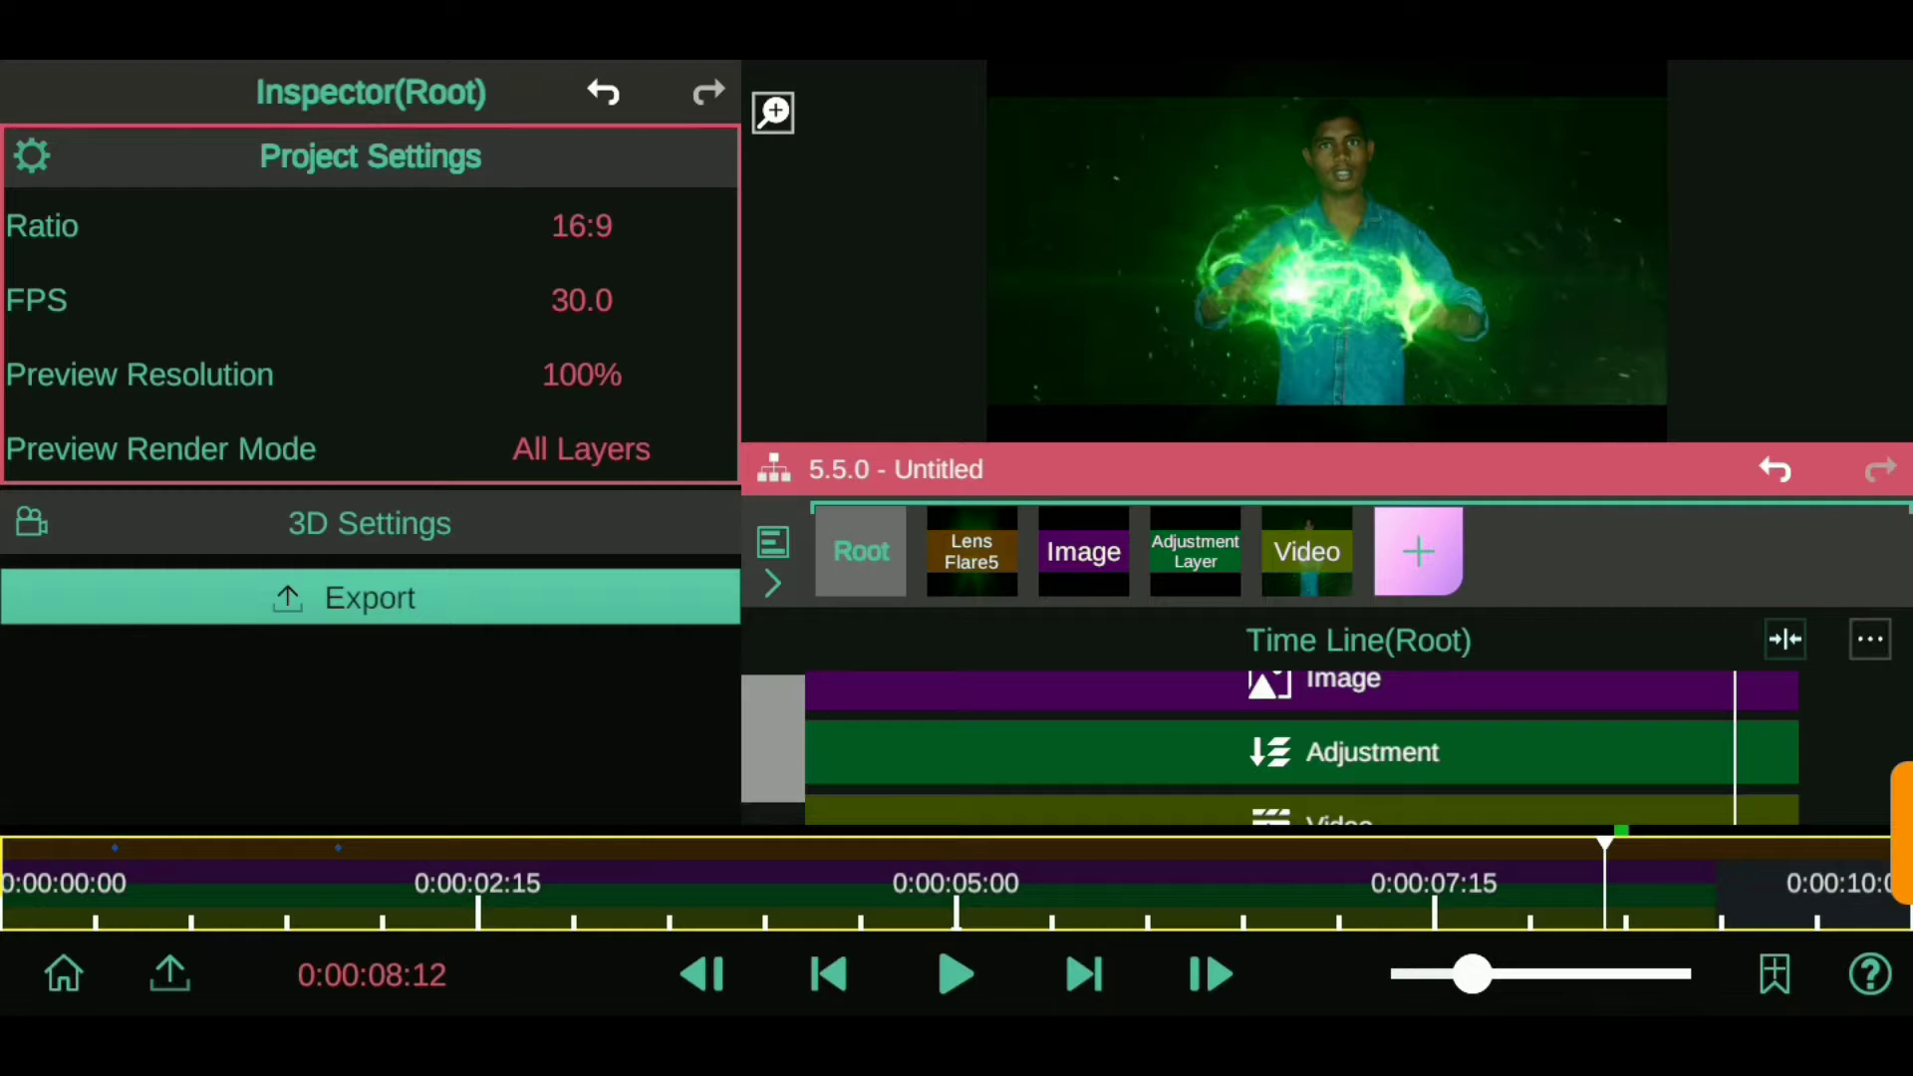
- Select Lens Flare5, step forward and add an opacity keyframe; trim the clip, then undo
drag(794, 618, 795, 684)
click(795, 702)
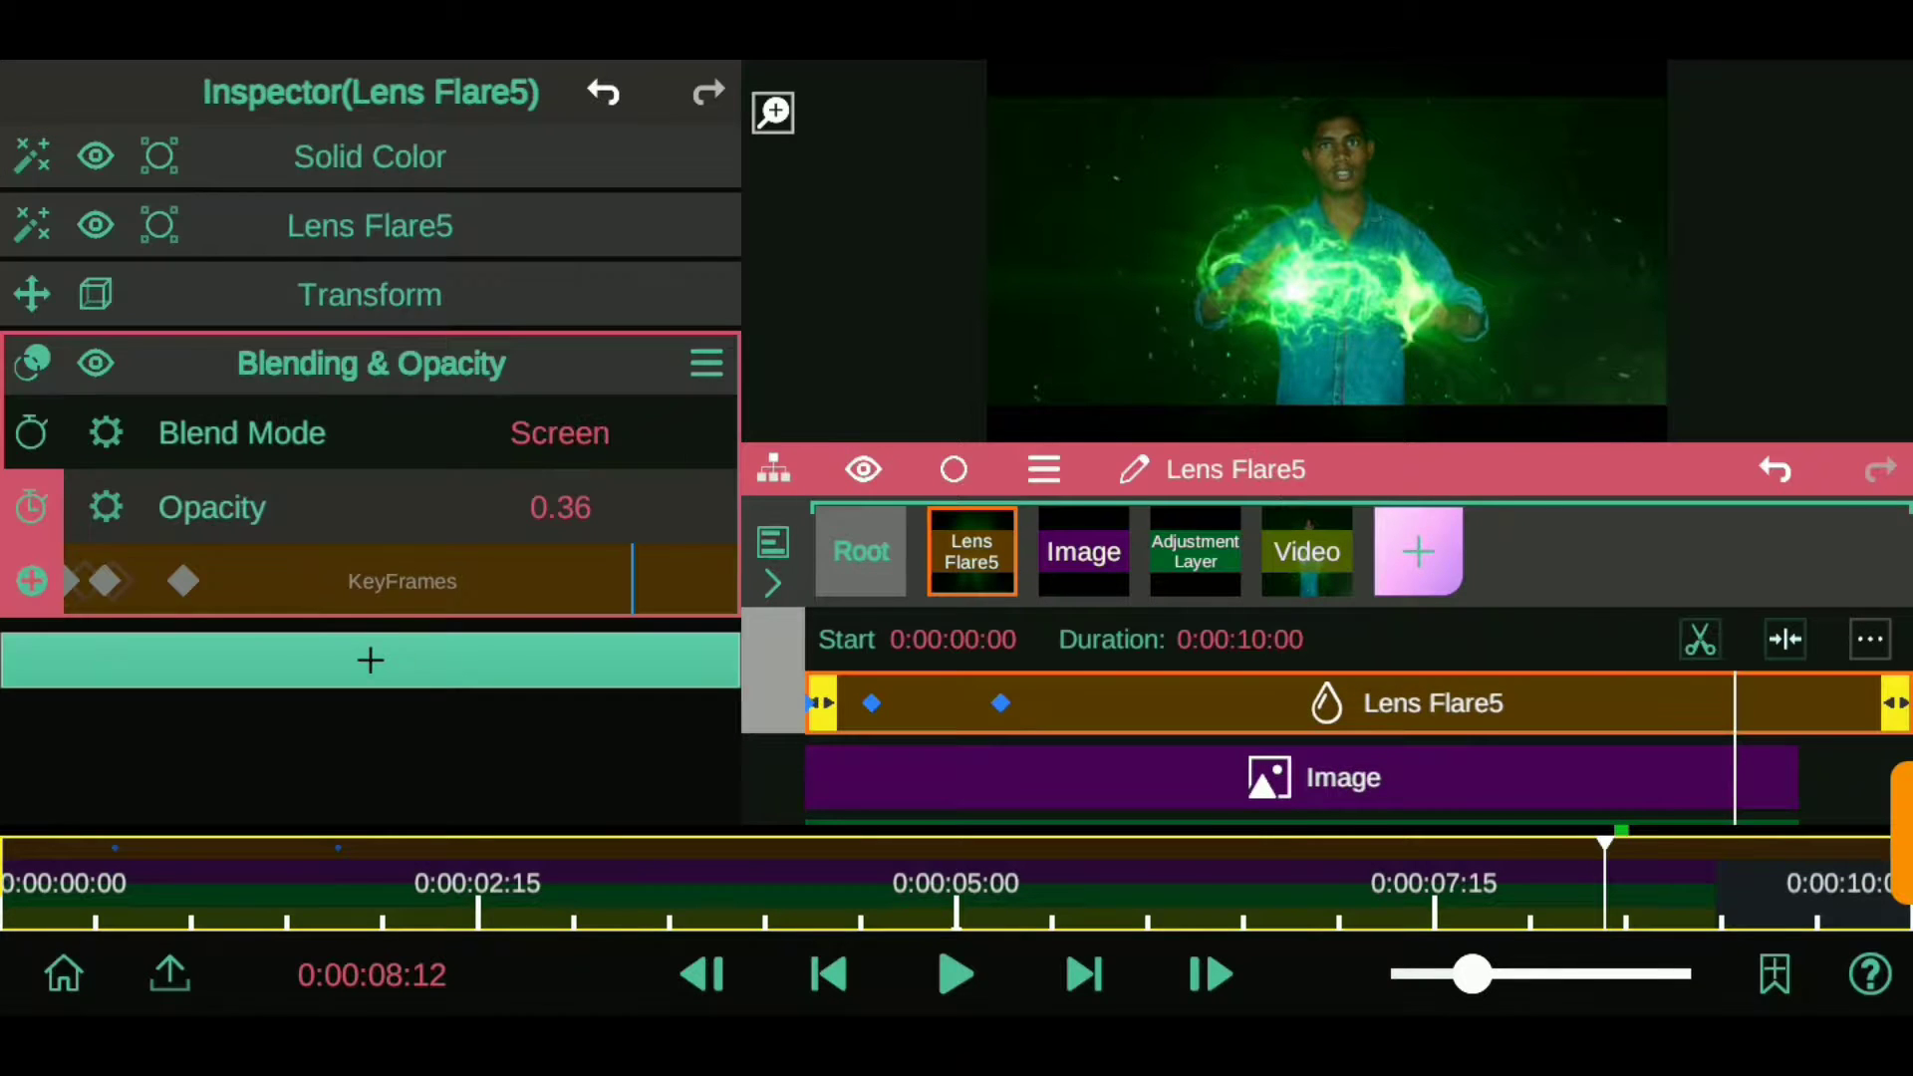
click(1194, 977)
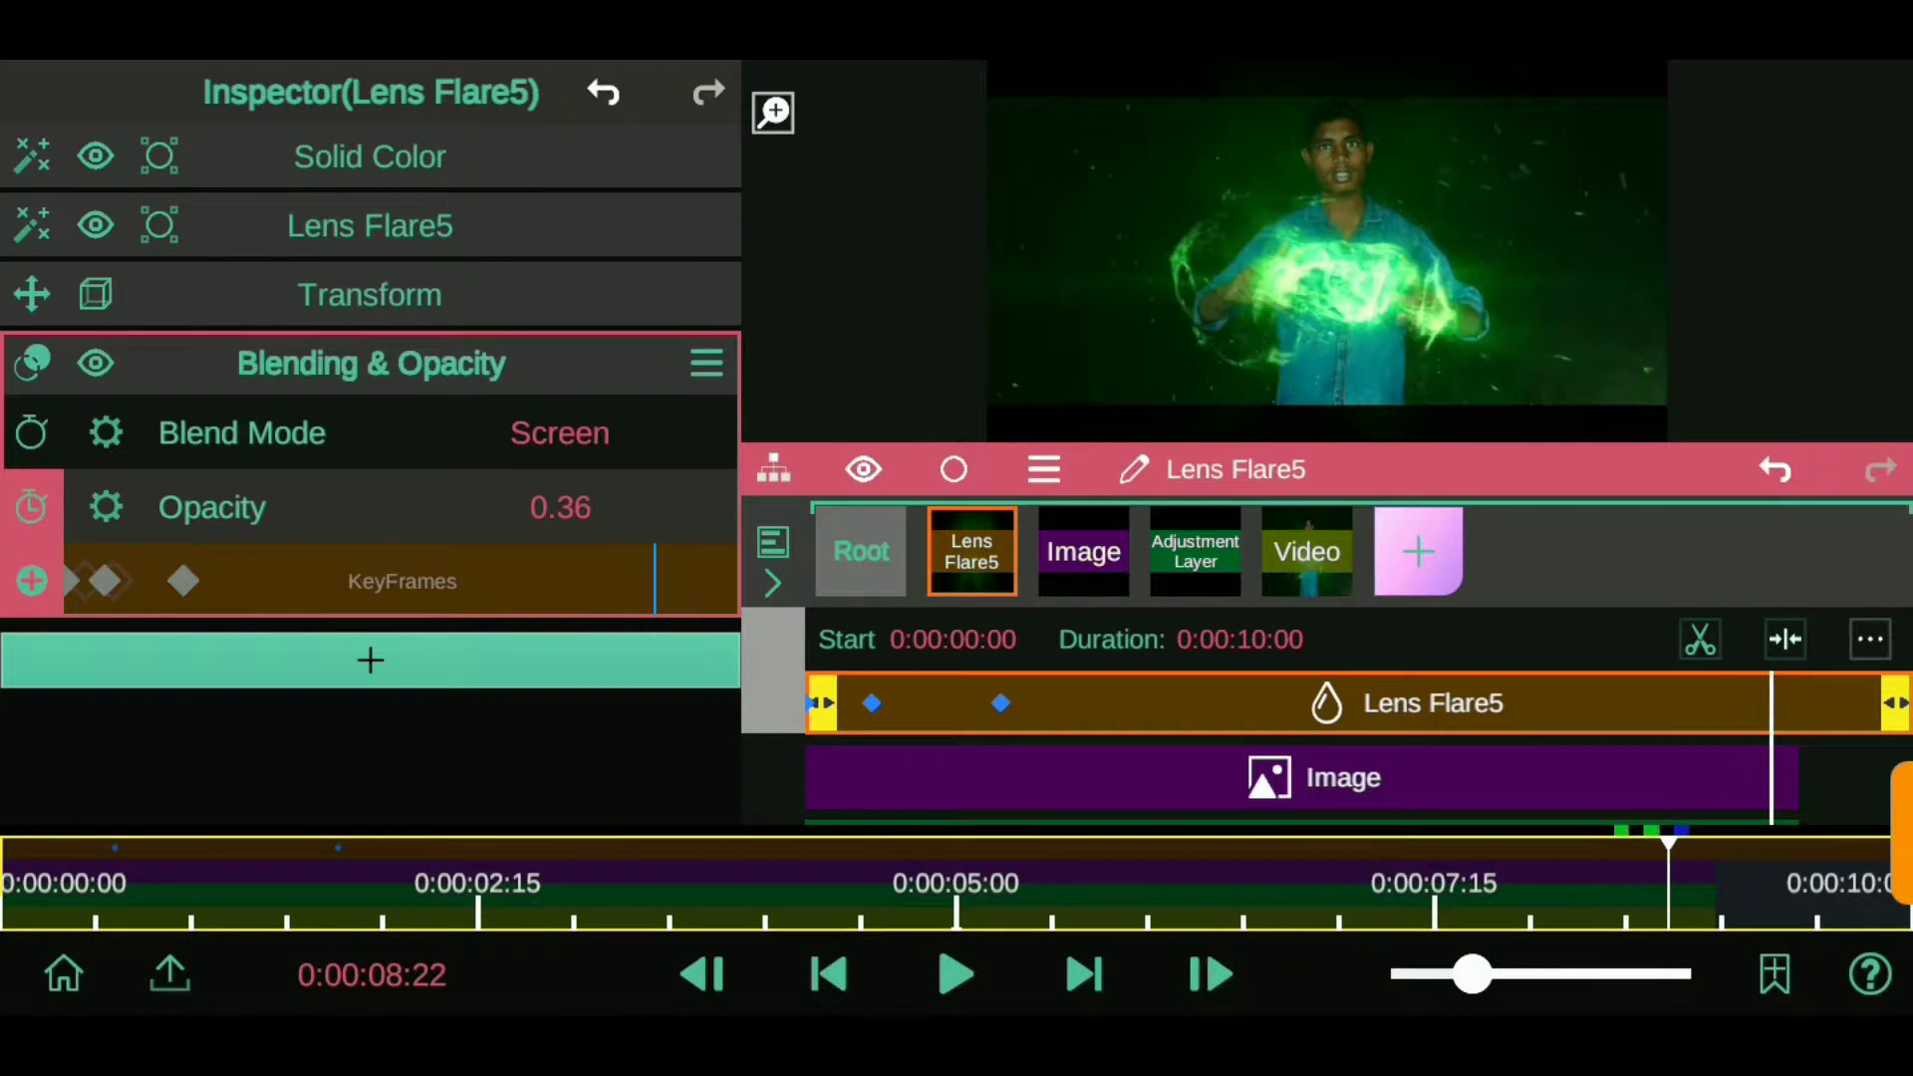
click(41, 554)
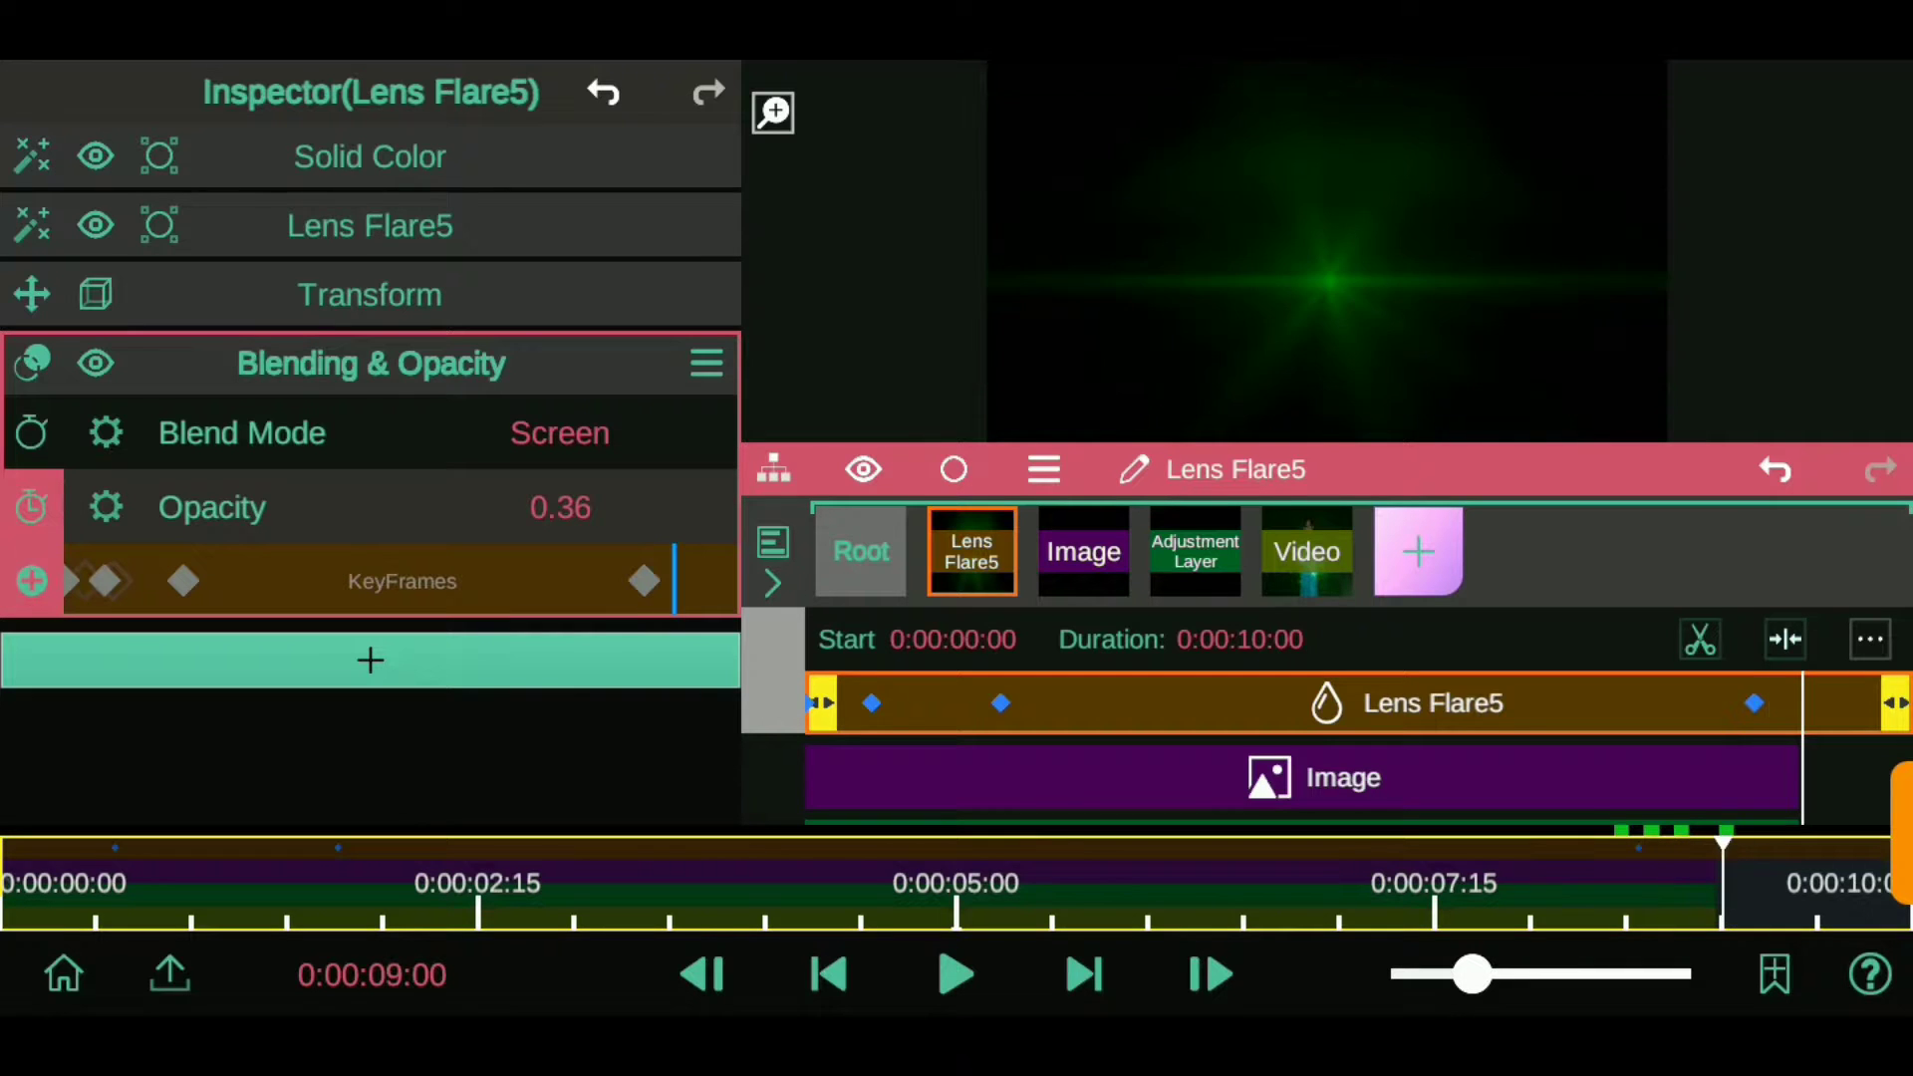
drag(1864, 702, 1794, 702)
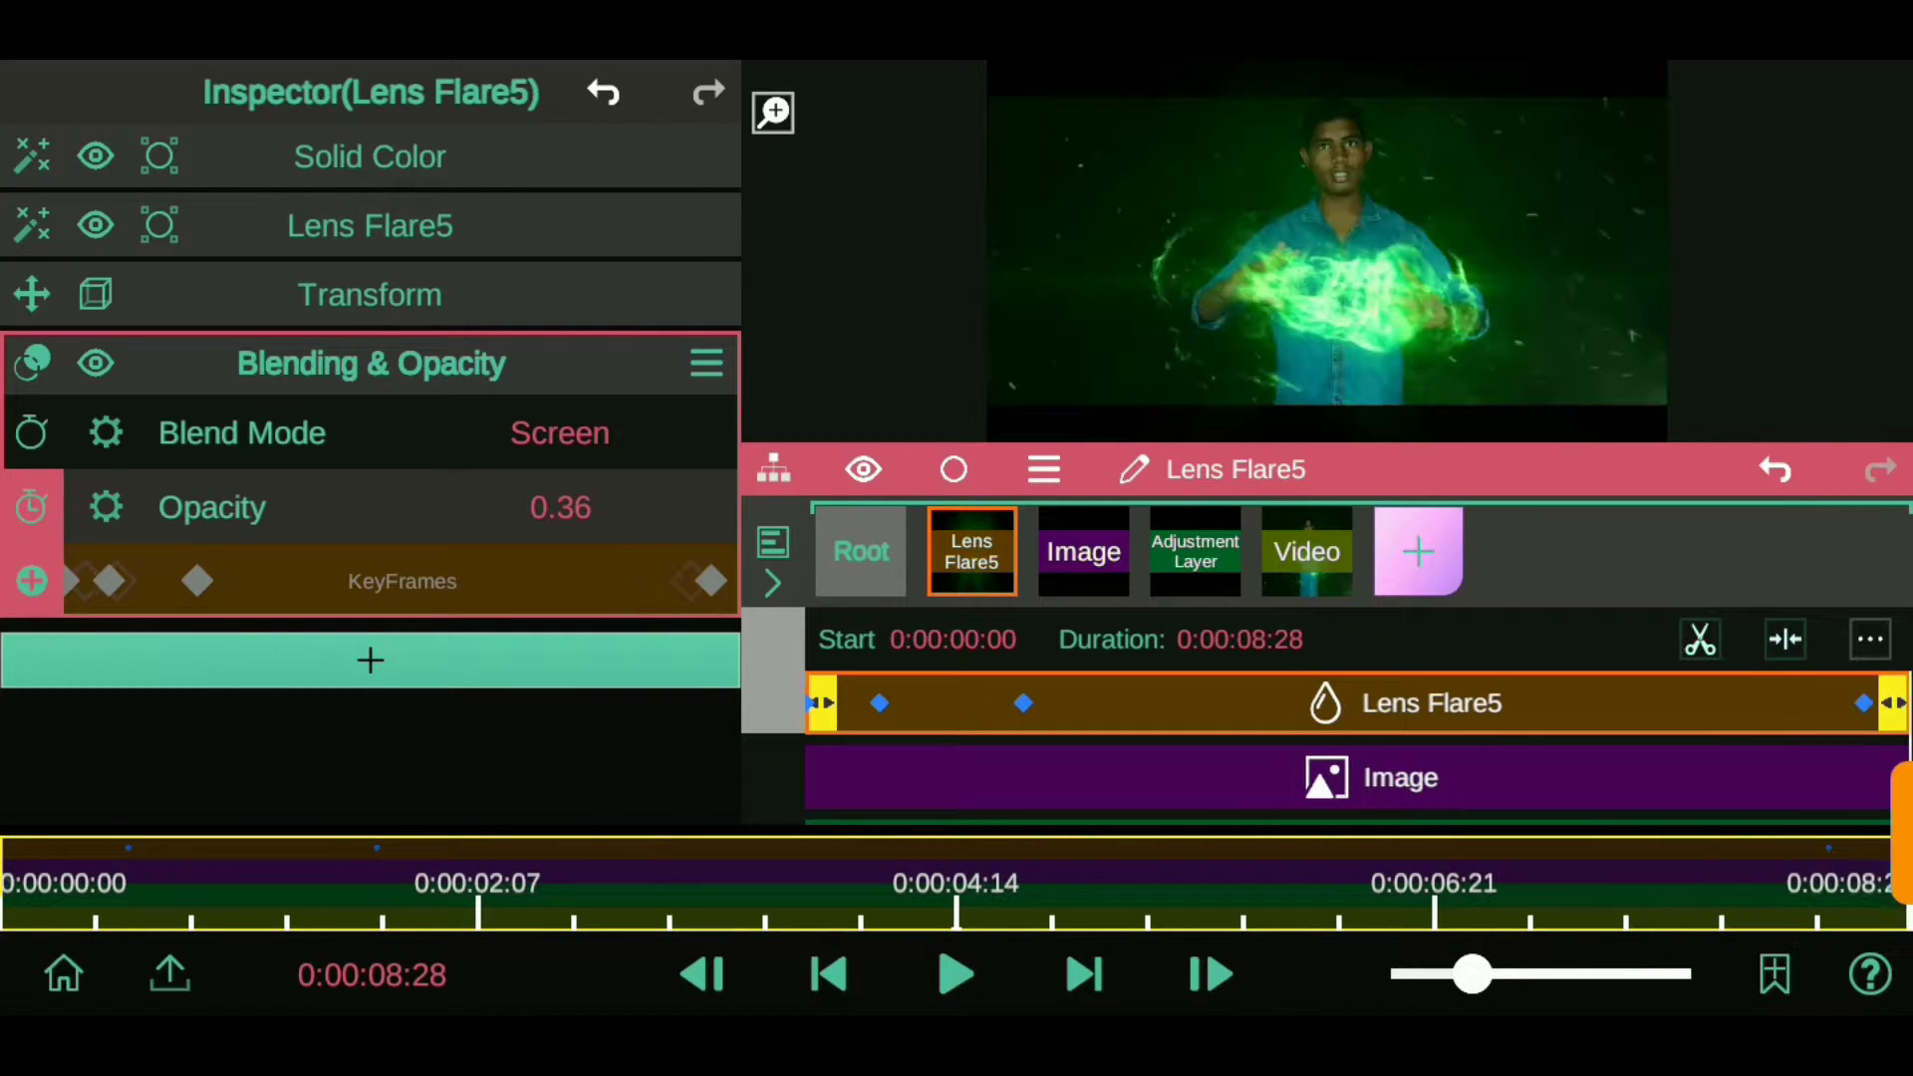
click(1775, 470)
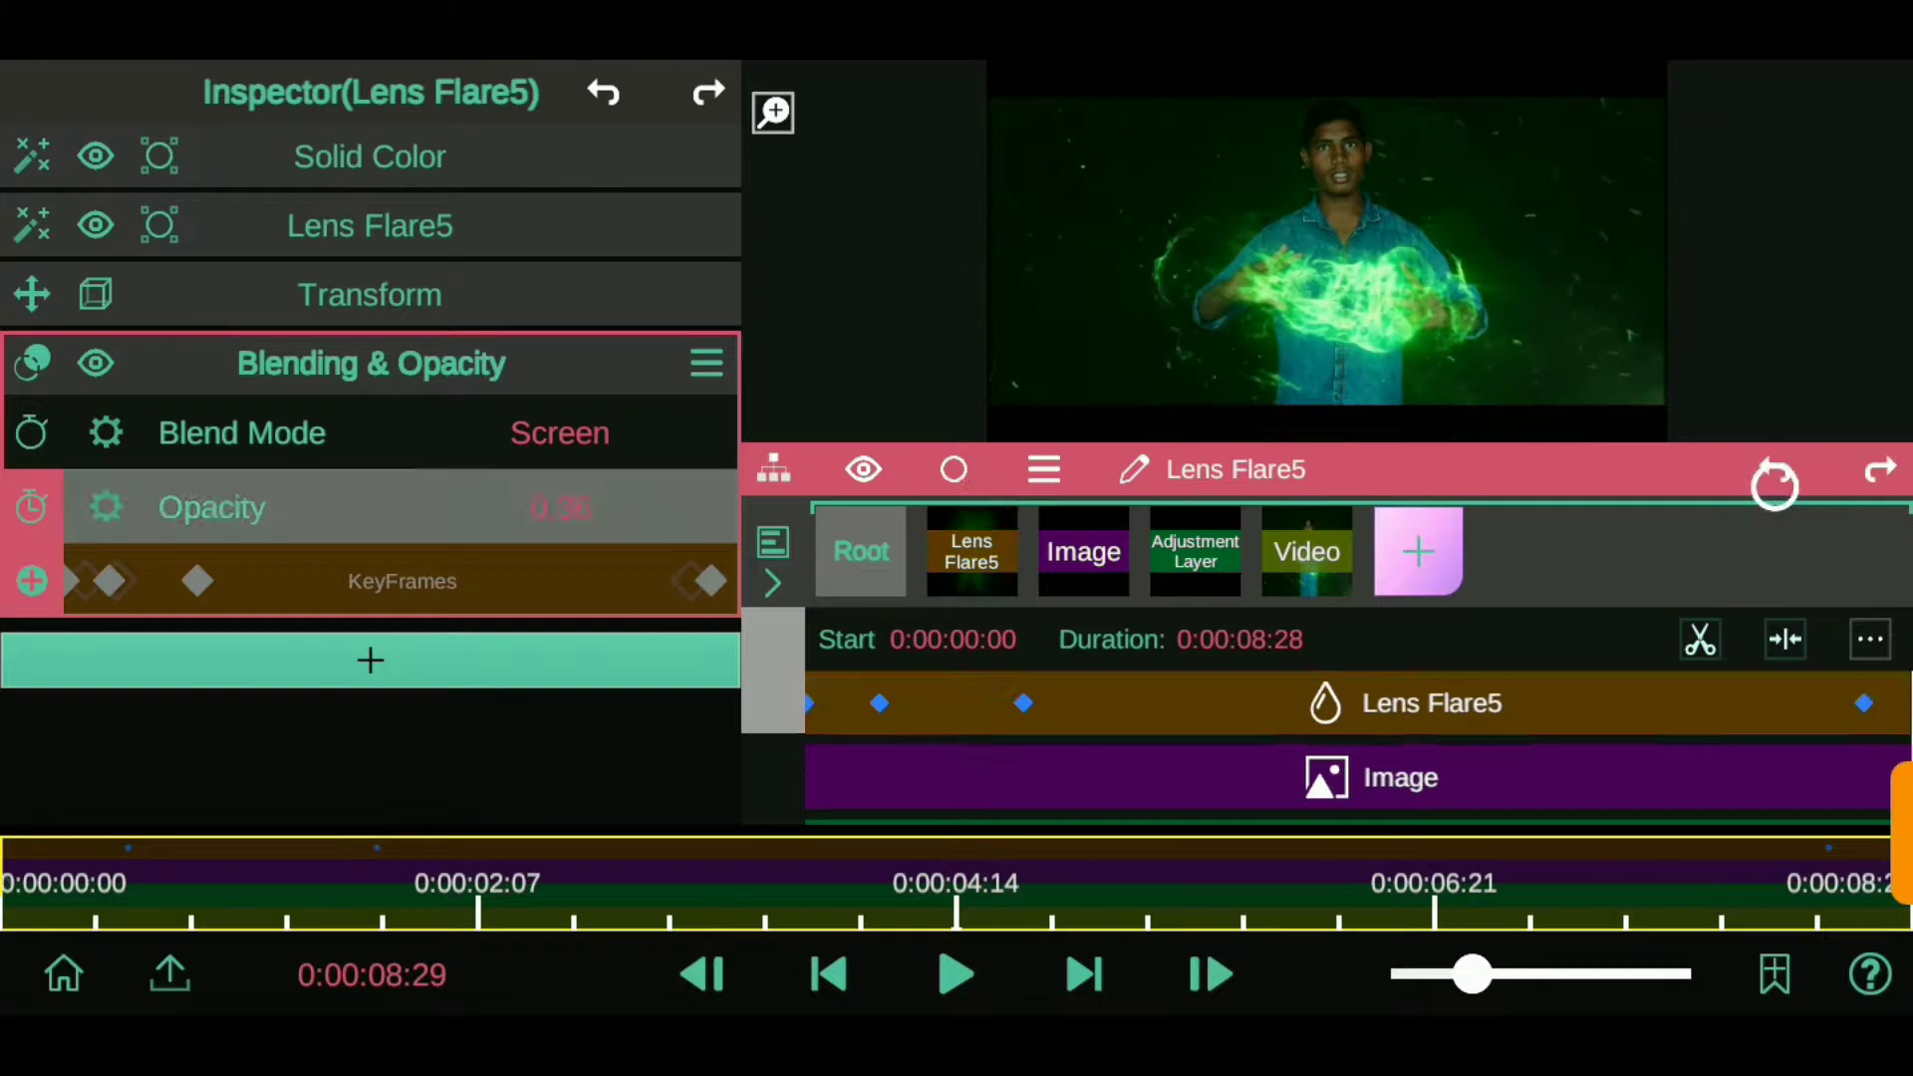
- Keyframe the flare opacity at 0.56 and return to the Root settings
click(1240, 955)
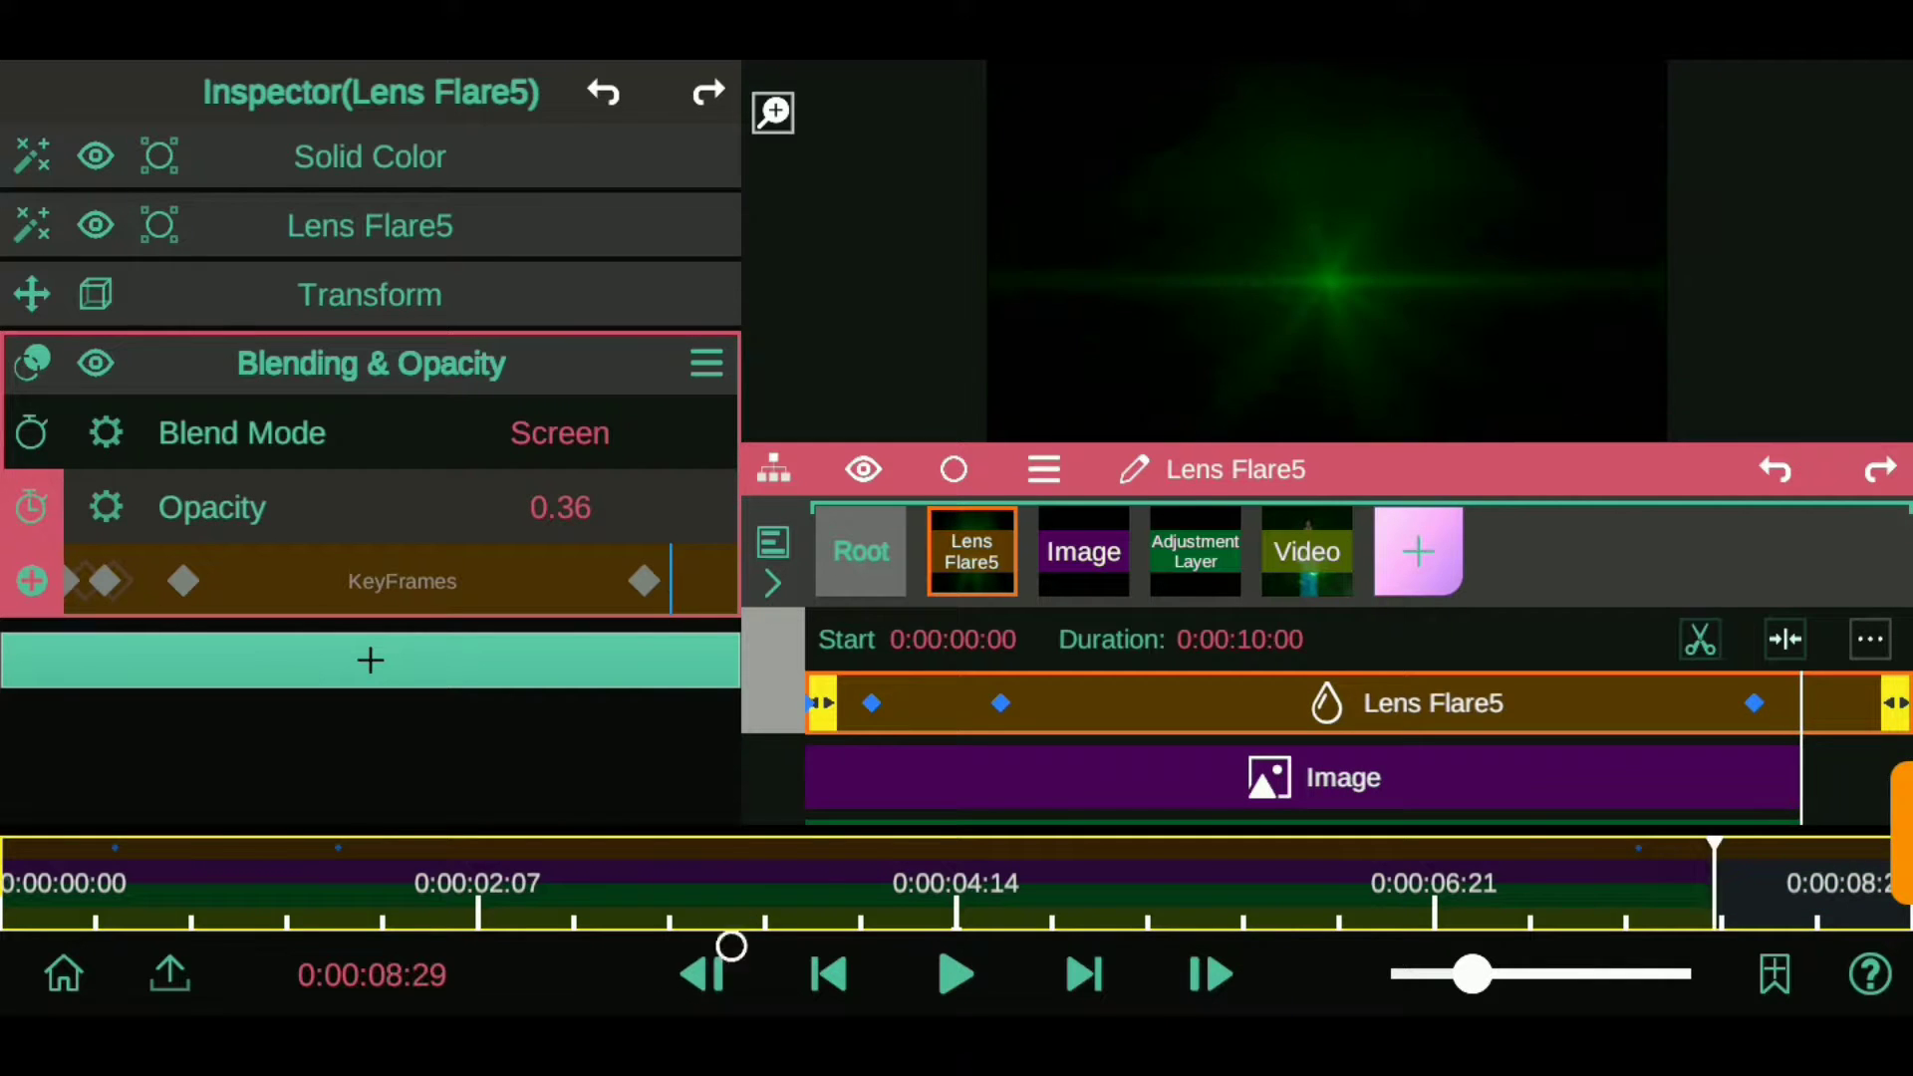
click(700, 948)
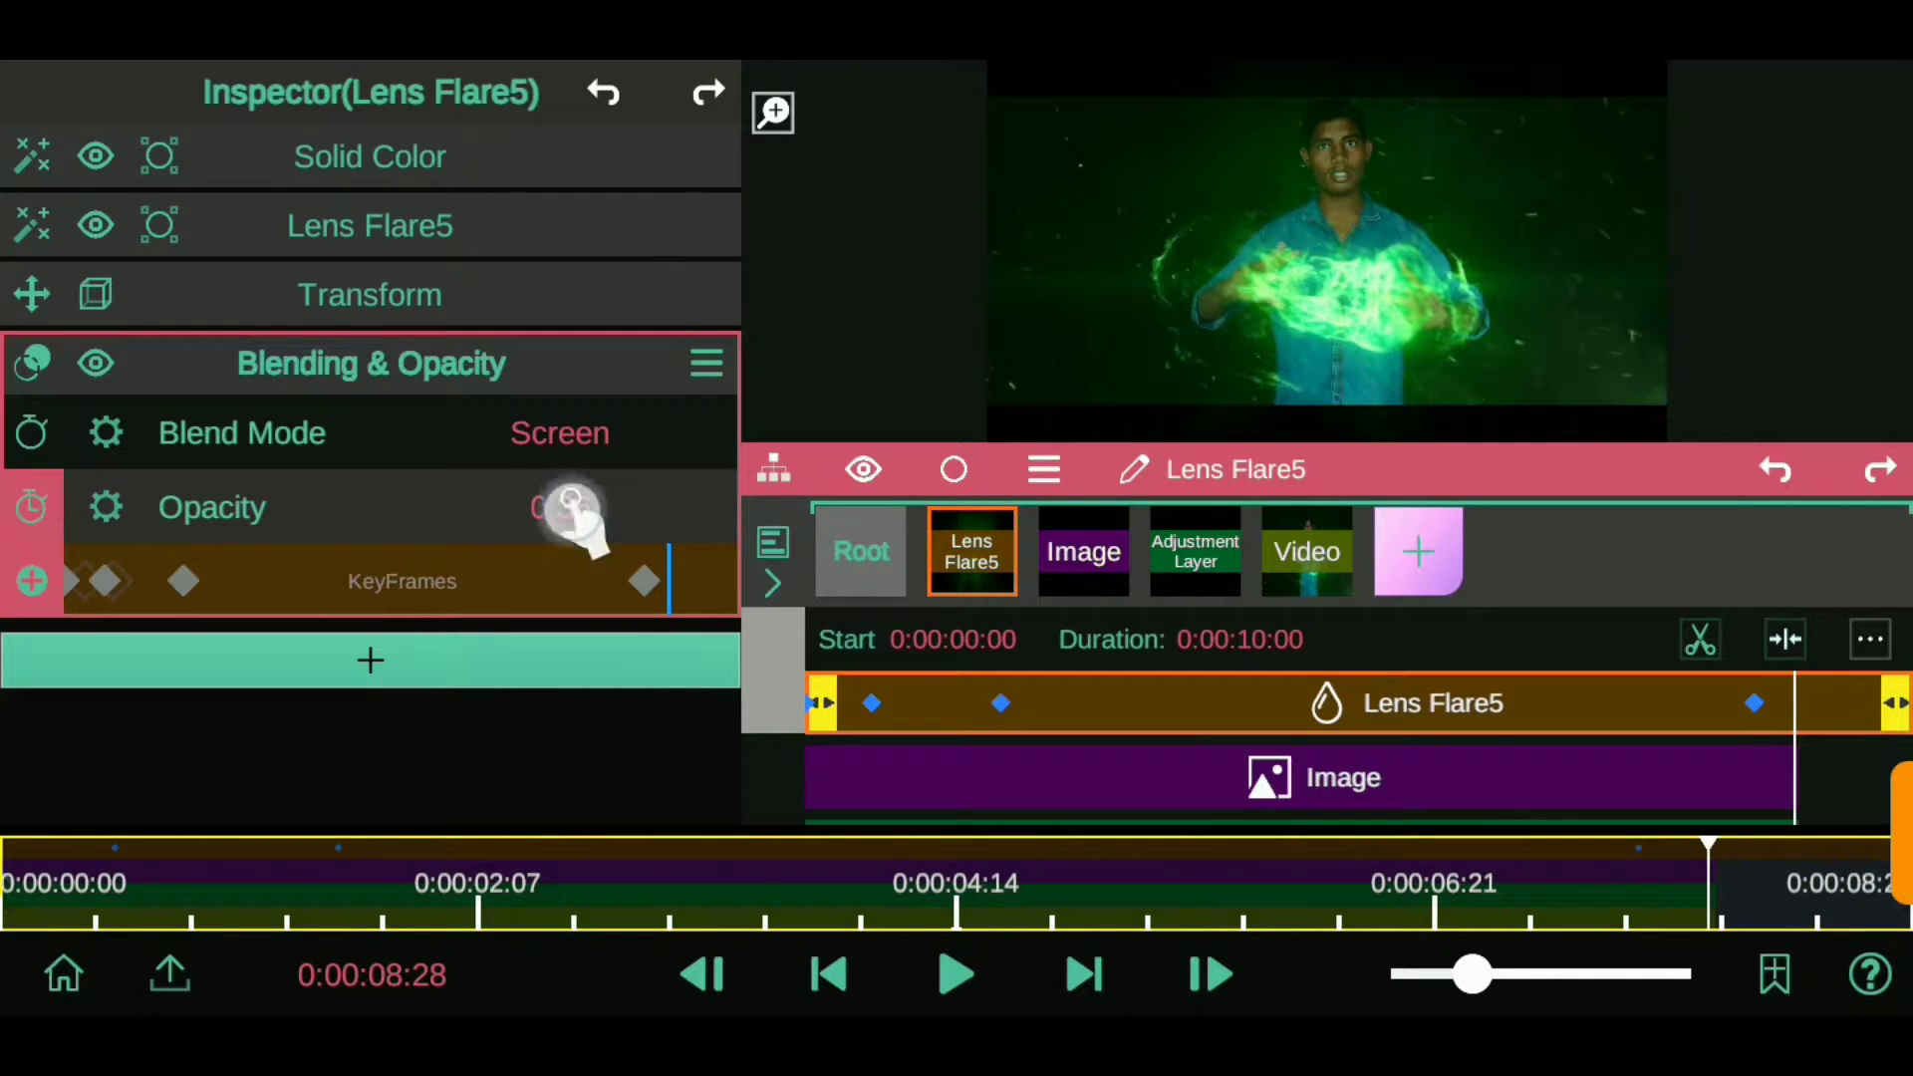
drag(573, 508, 558, 333)
click(1211, 975)
click(702, 974)
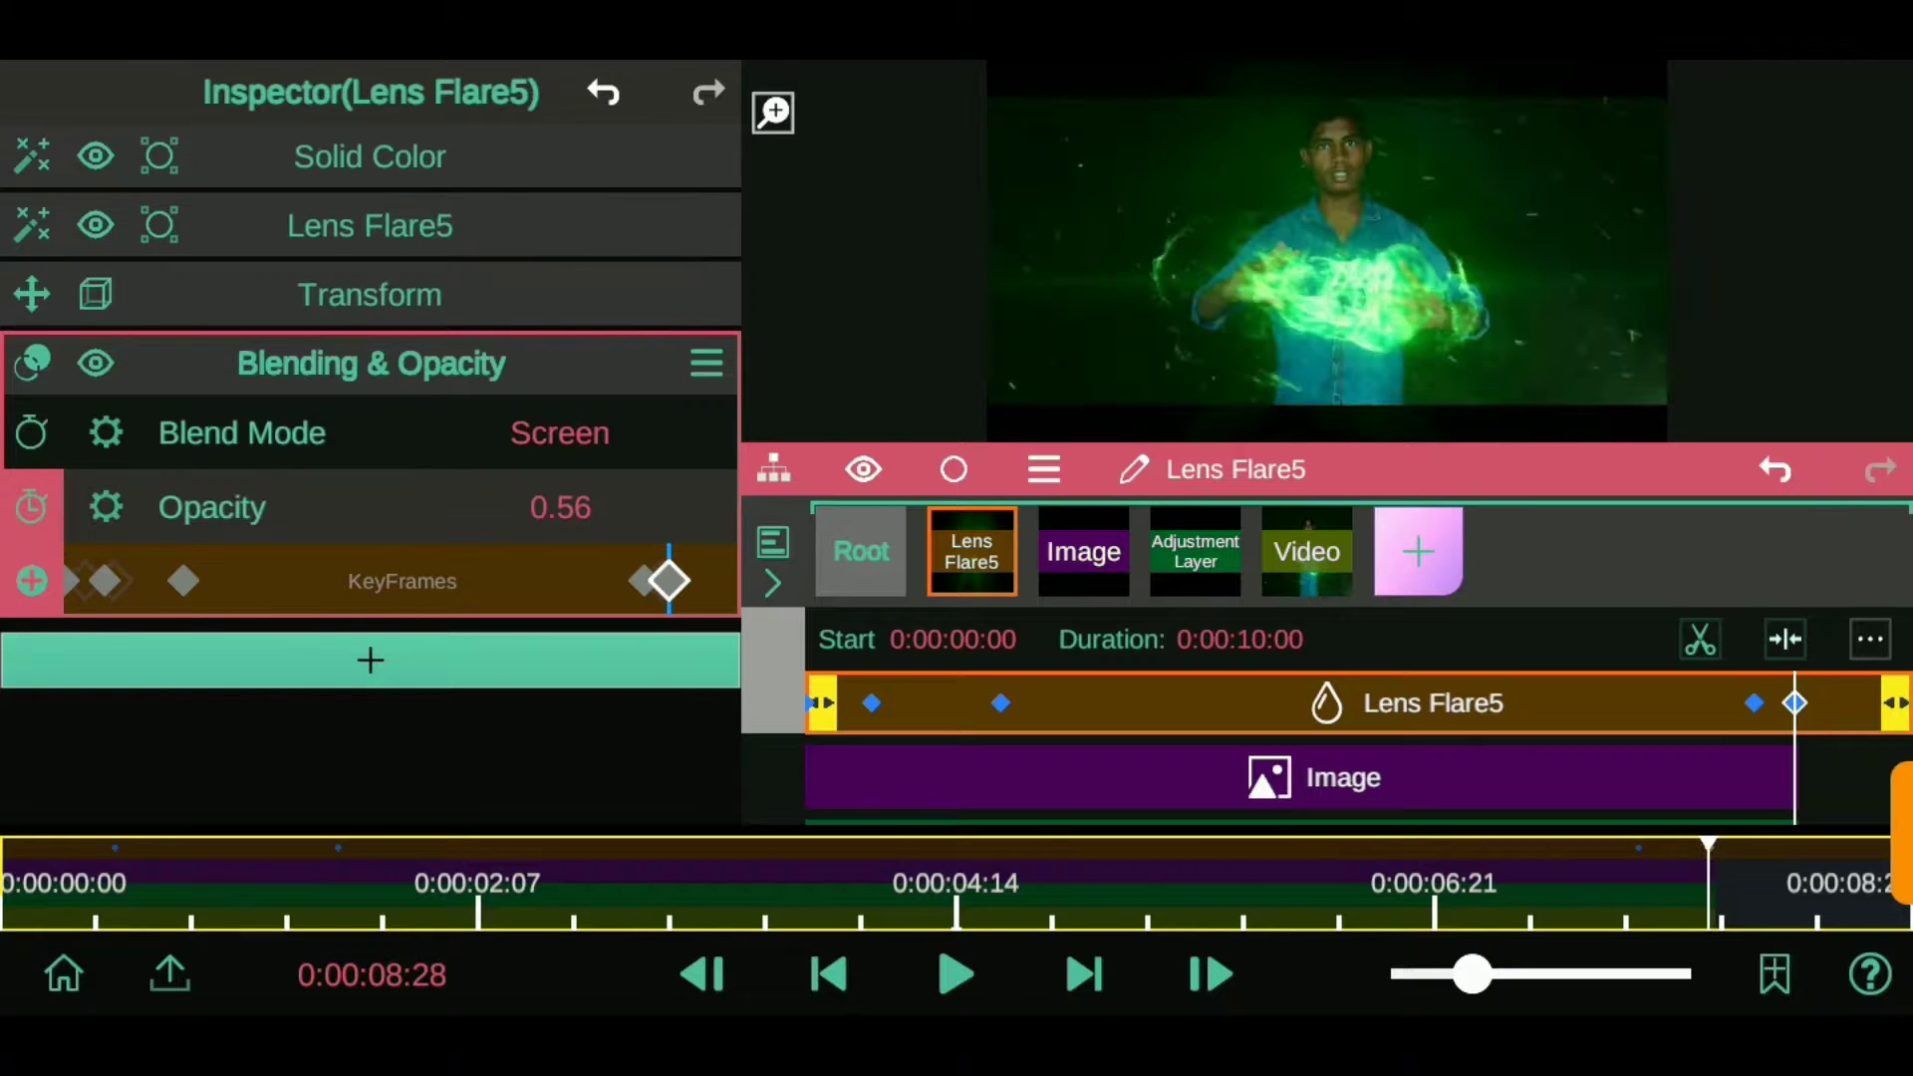
click(861, 548)
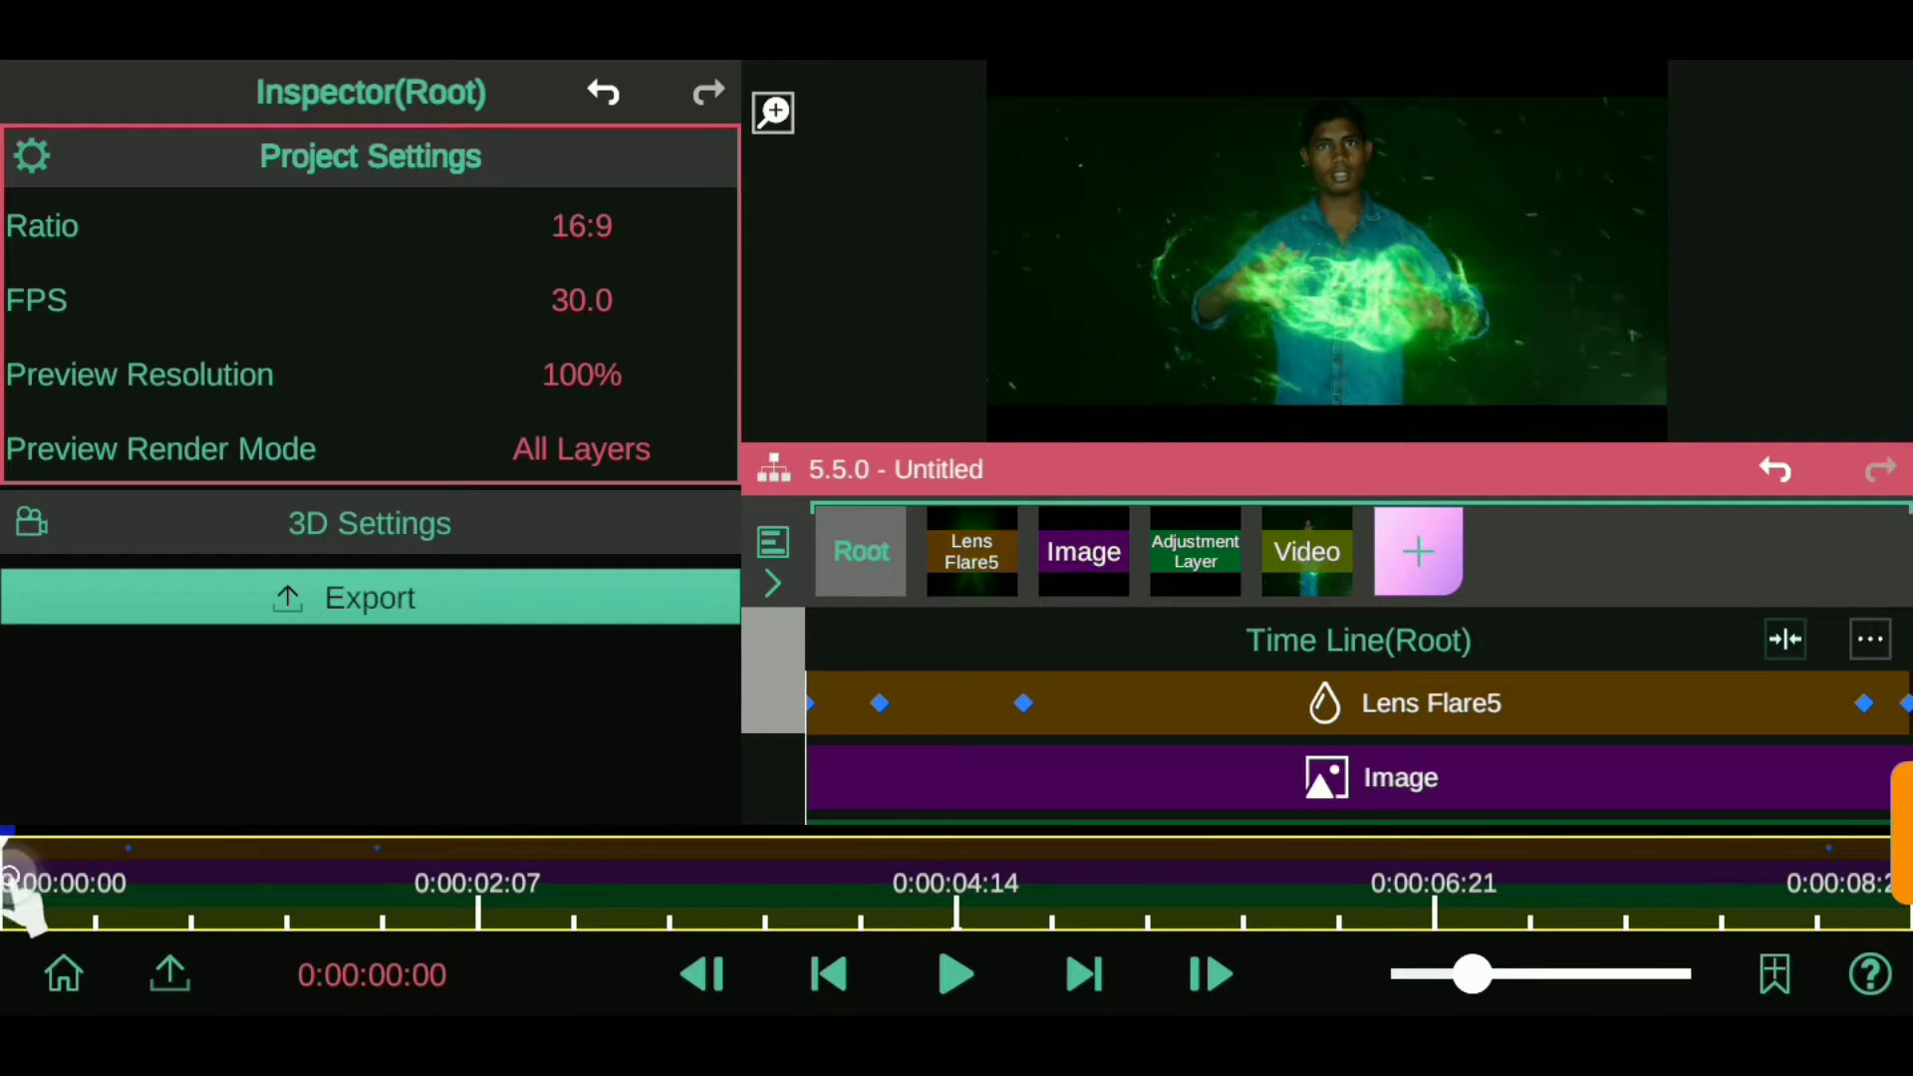
- Play the composition through, then select the Video layer in the timeline
click(986, 946)
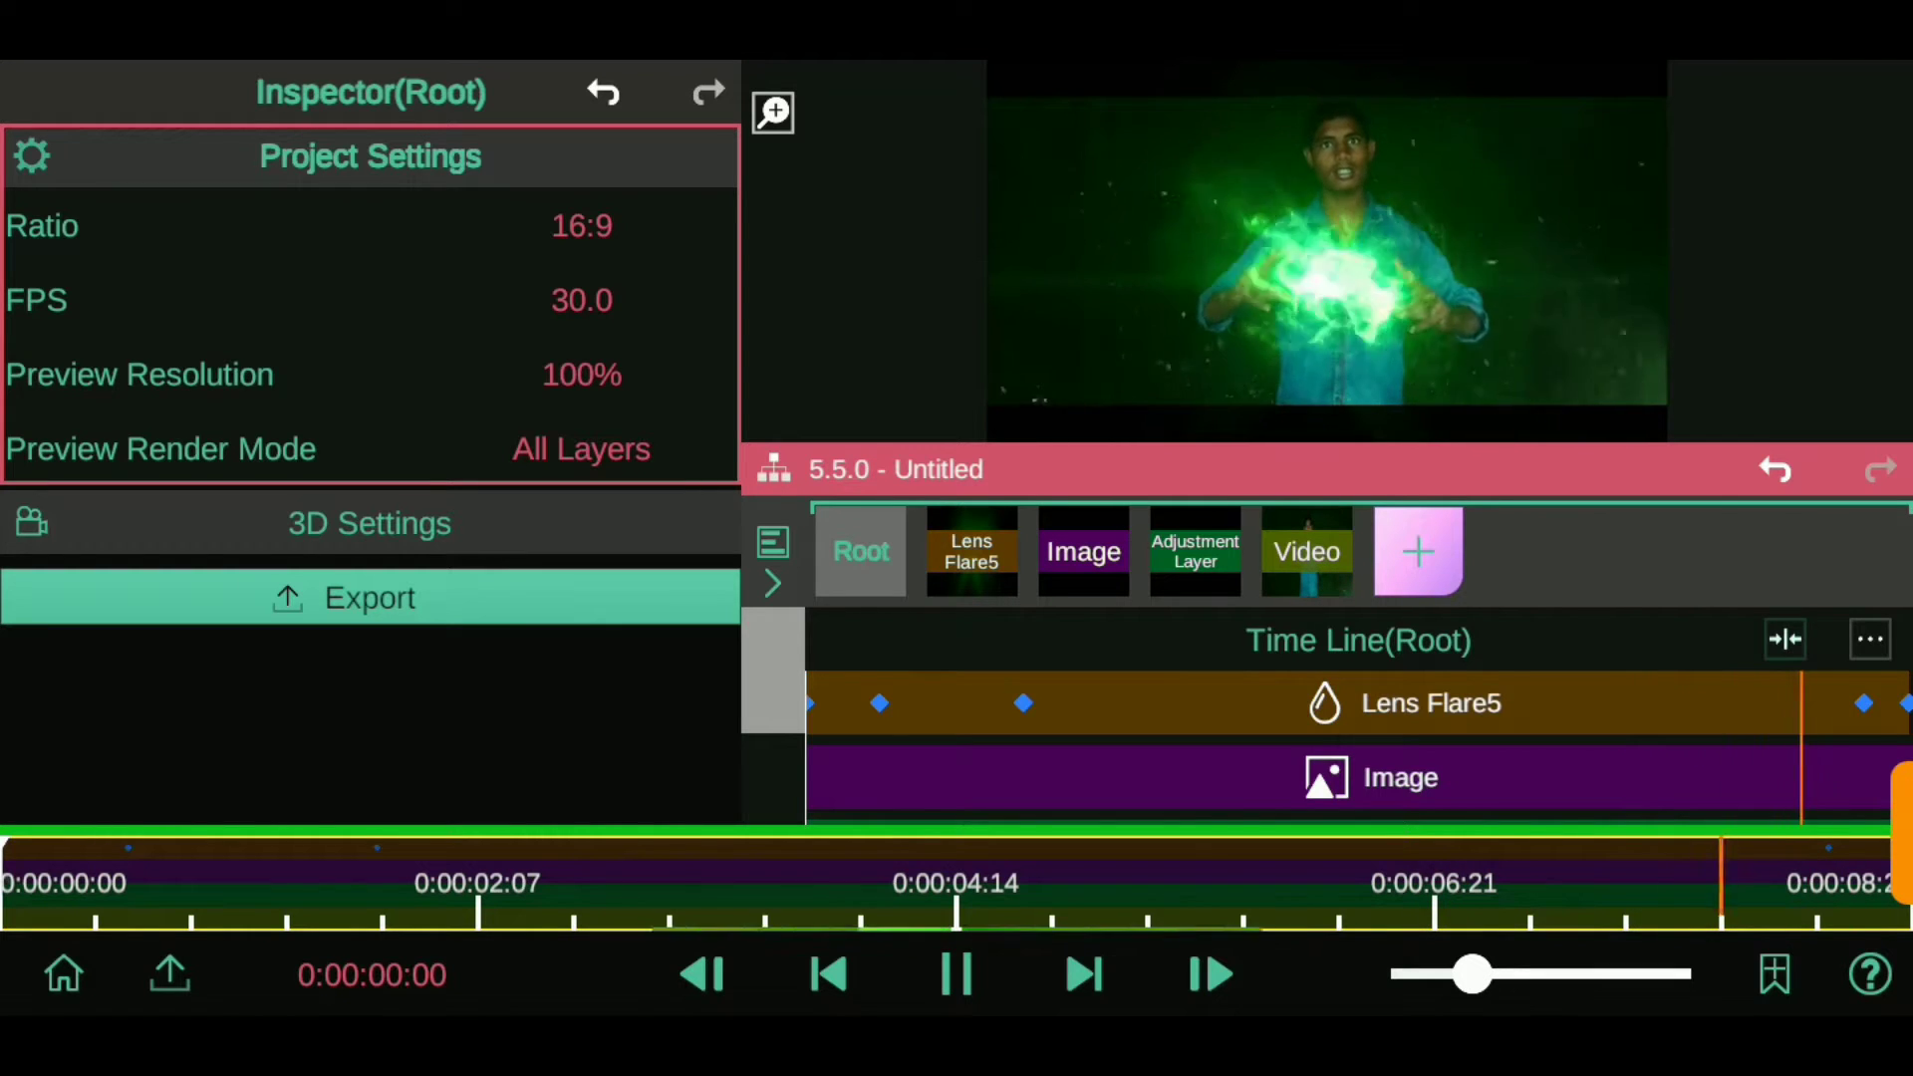
click(977, 946)
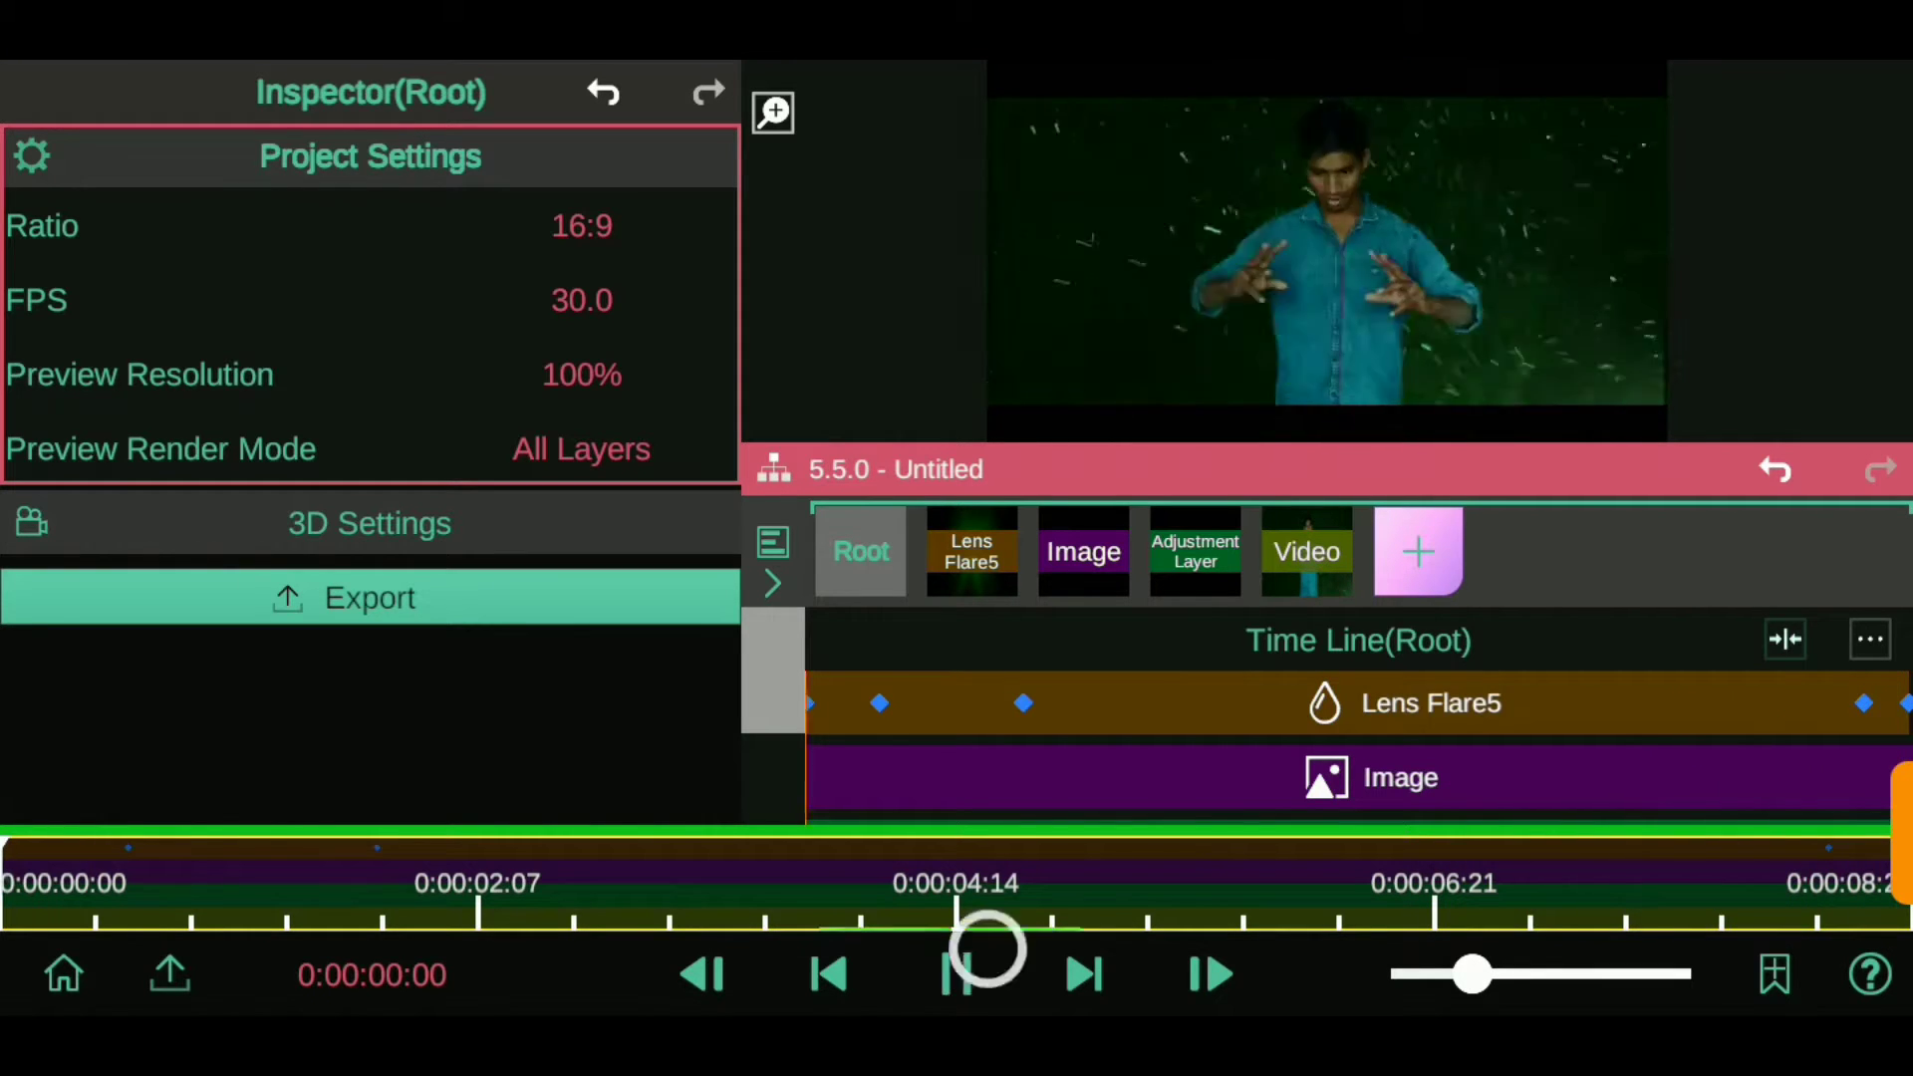
click(1316, 556)
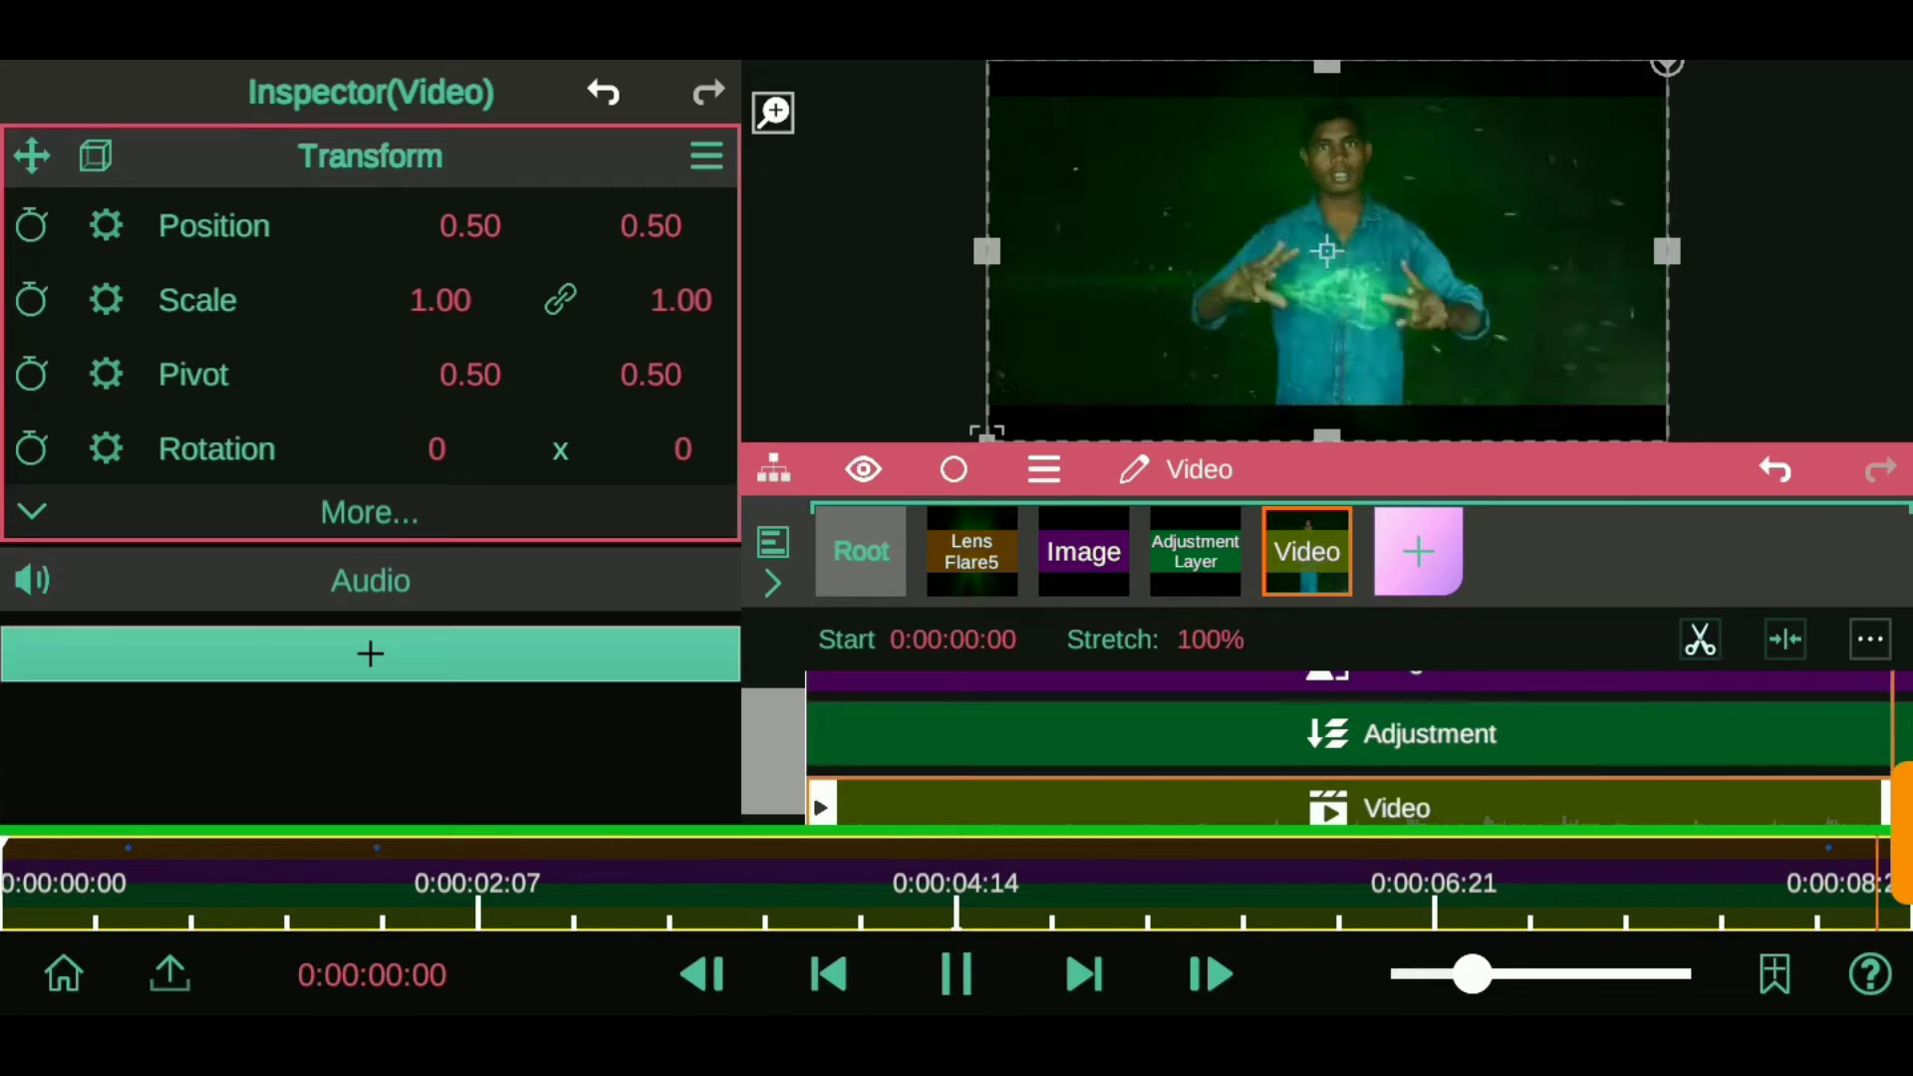
drag(774, 757, 781, 674)
- Set the Adjustment Layer Shake mask's blur to 0.30 at 0:00:03:19
click(1188, 543)
click(773, 875)
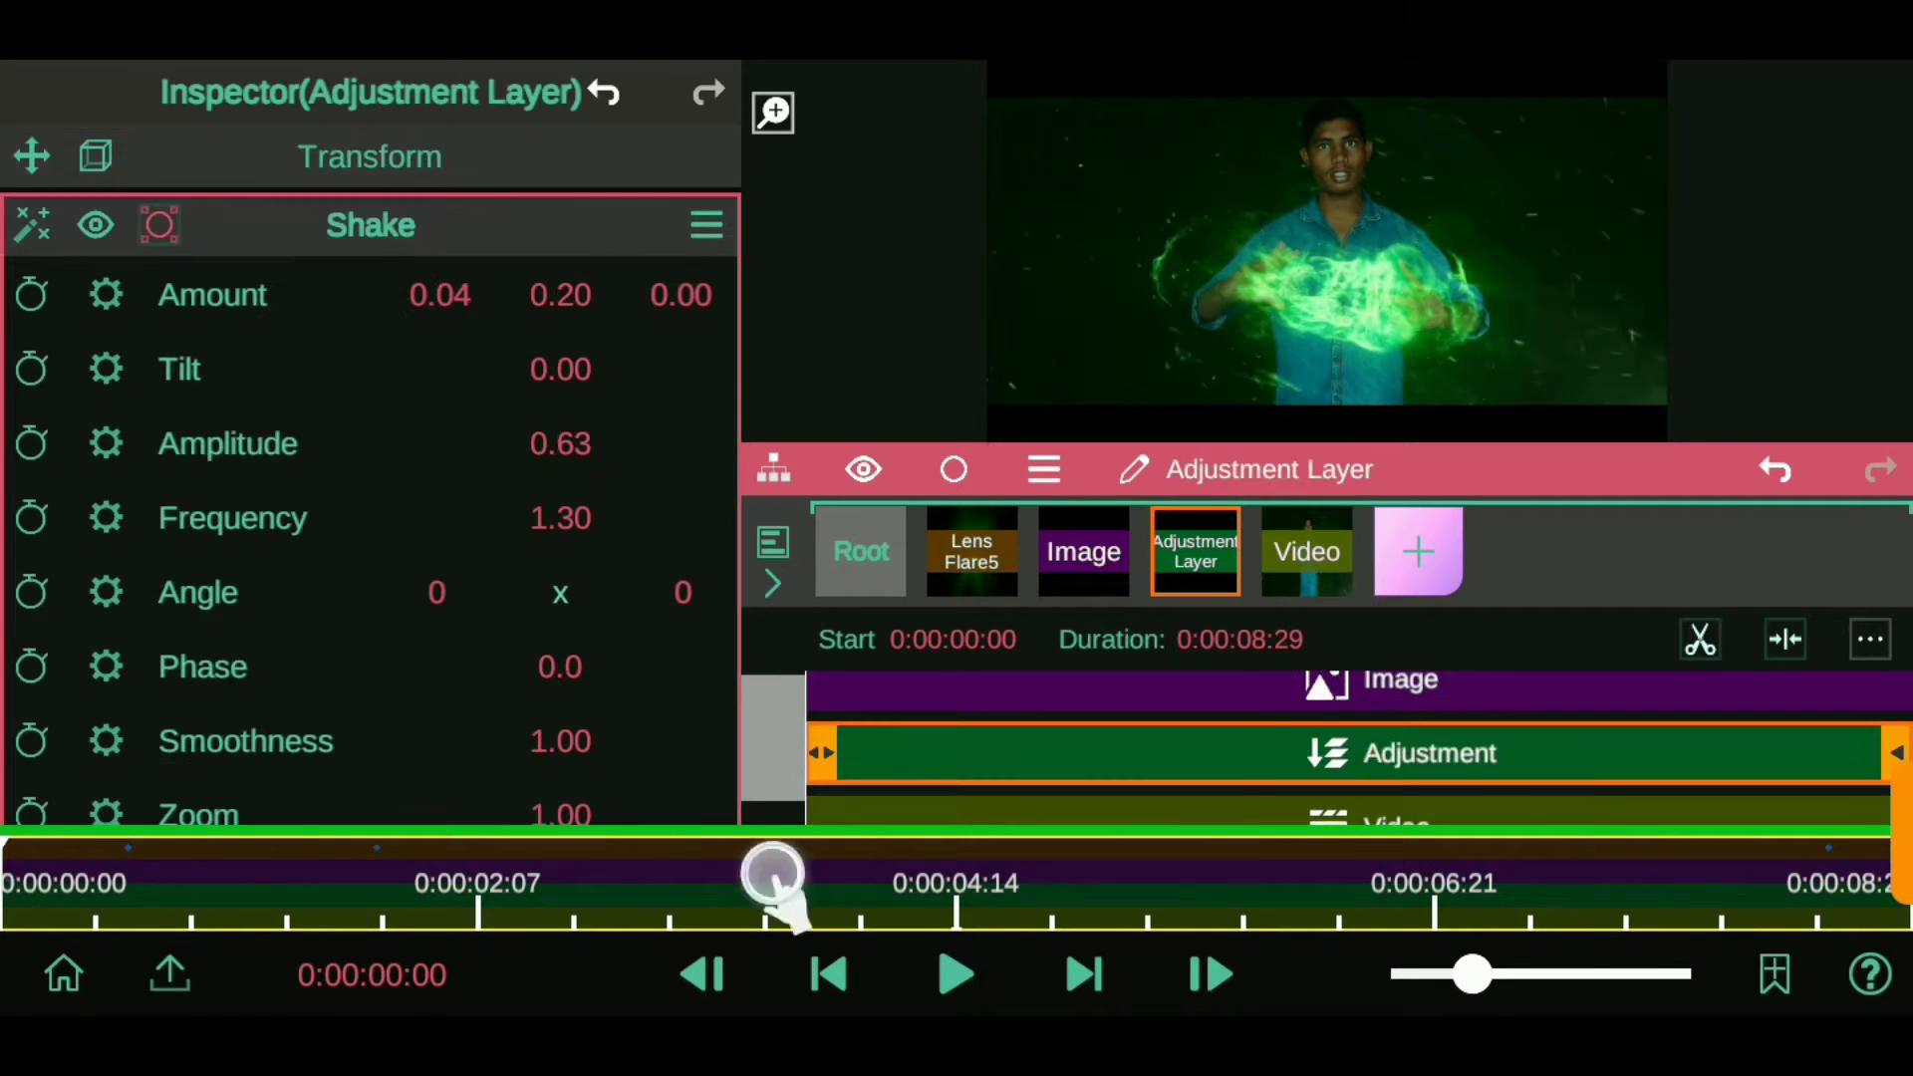
click(160, 225)
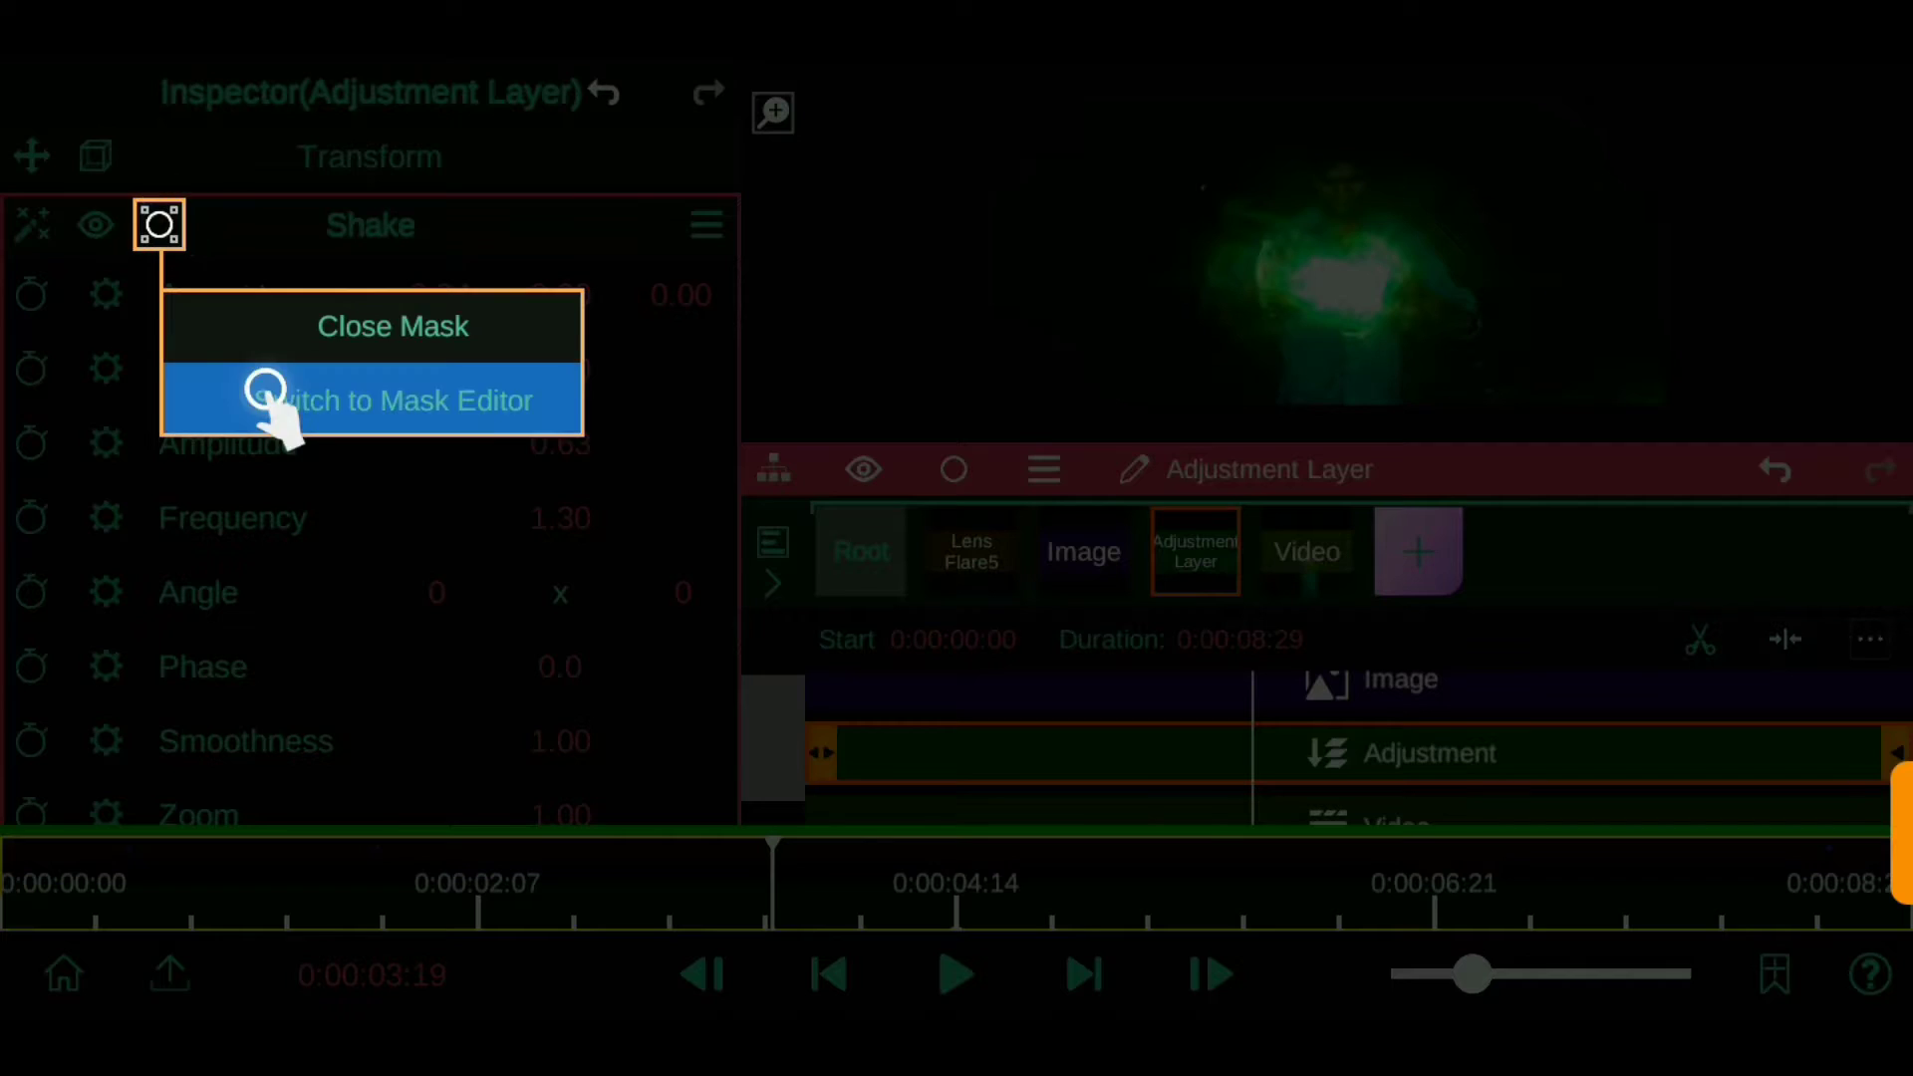
click(265, 393)
scroll(115, 439, down, 2)
drag(560, 649, 589, 648)
scroll(192, 613, up, 3)
scroll(192, 613, down, 1)
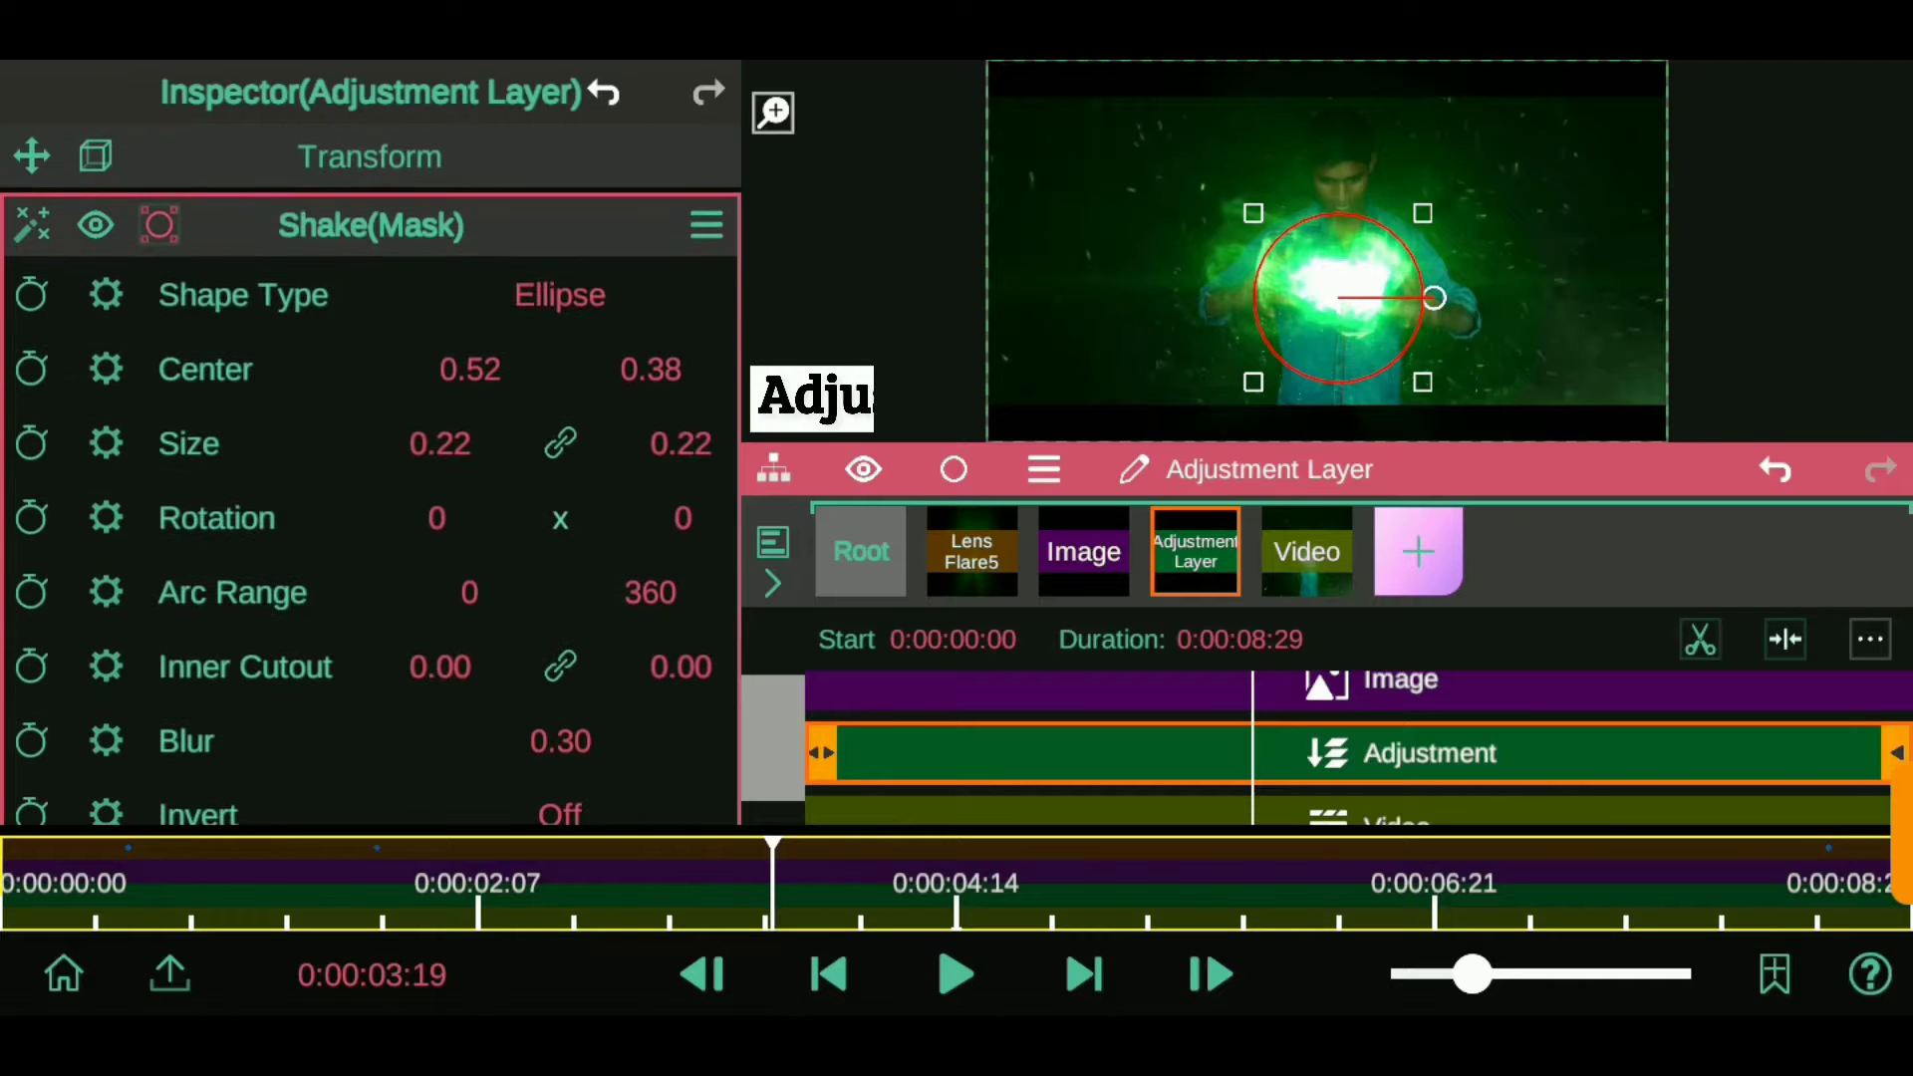
click(371, 225)
click(160, 225)
click(392, 398)
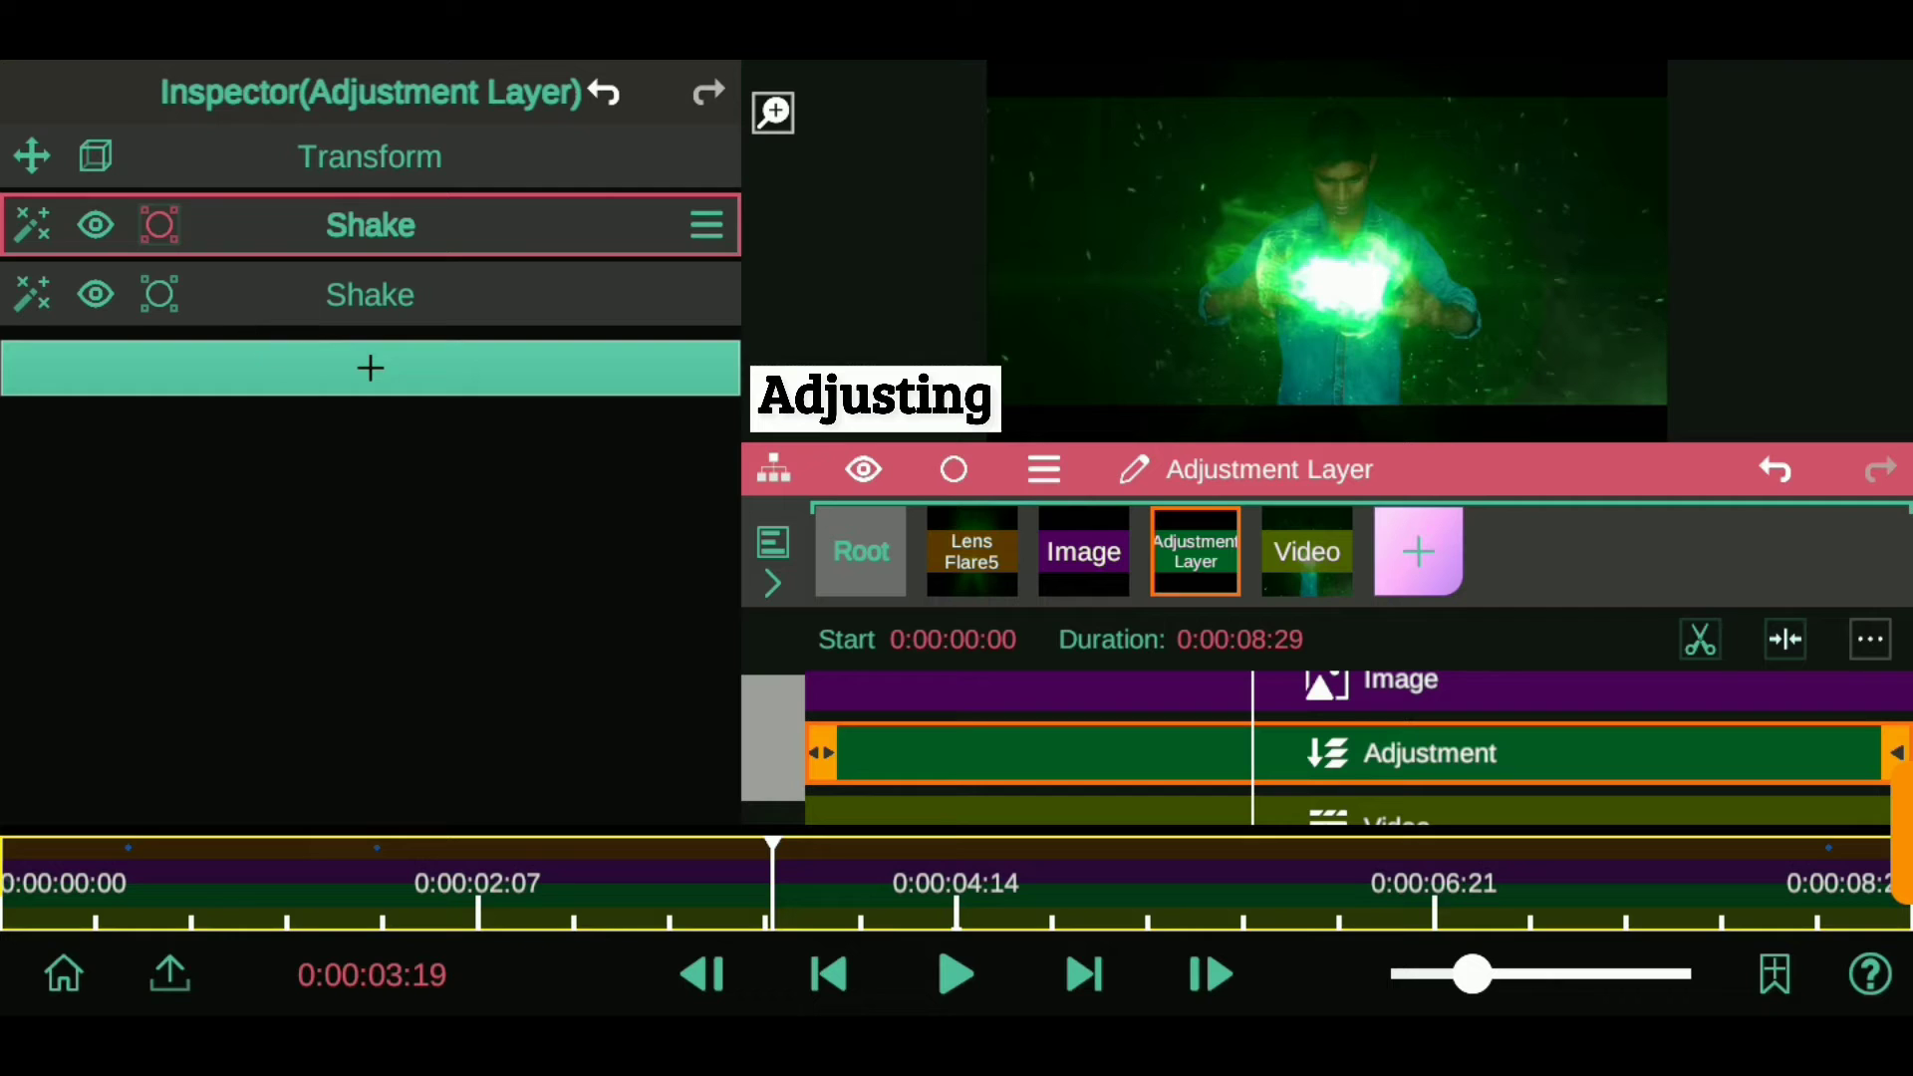
- Lower the Shake Amplitude from 0.63 to 0.37
click(371, 226)
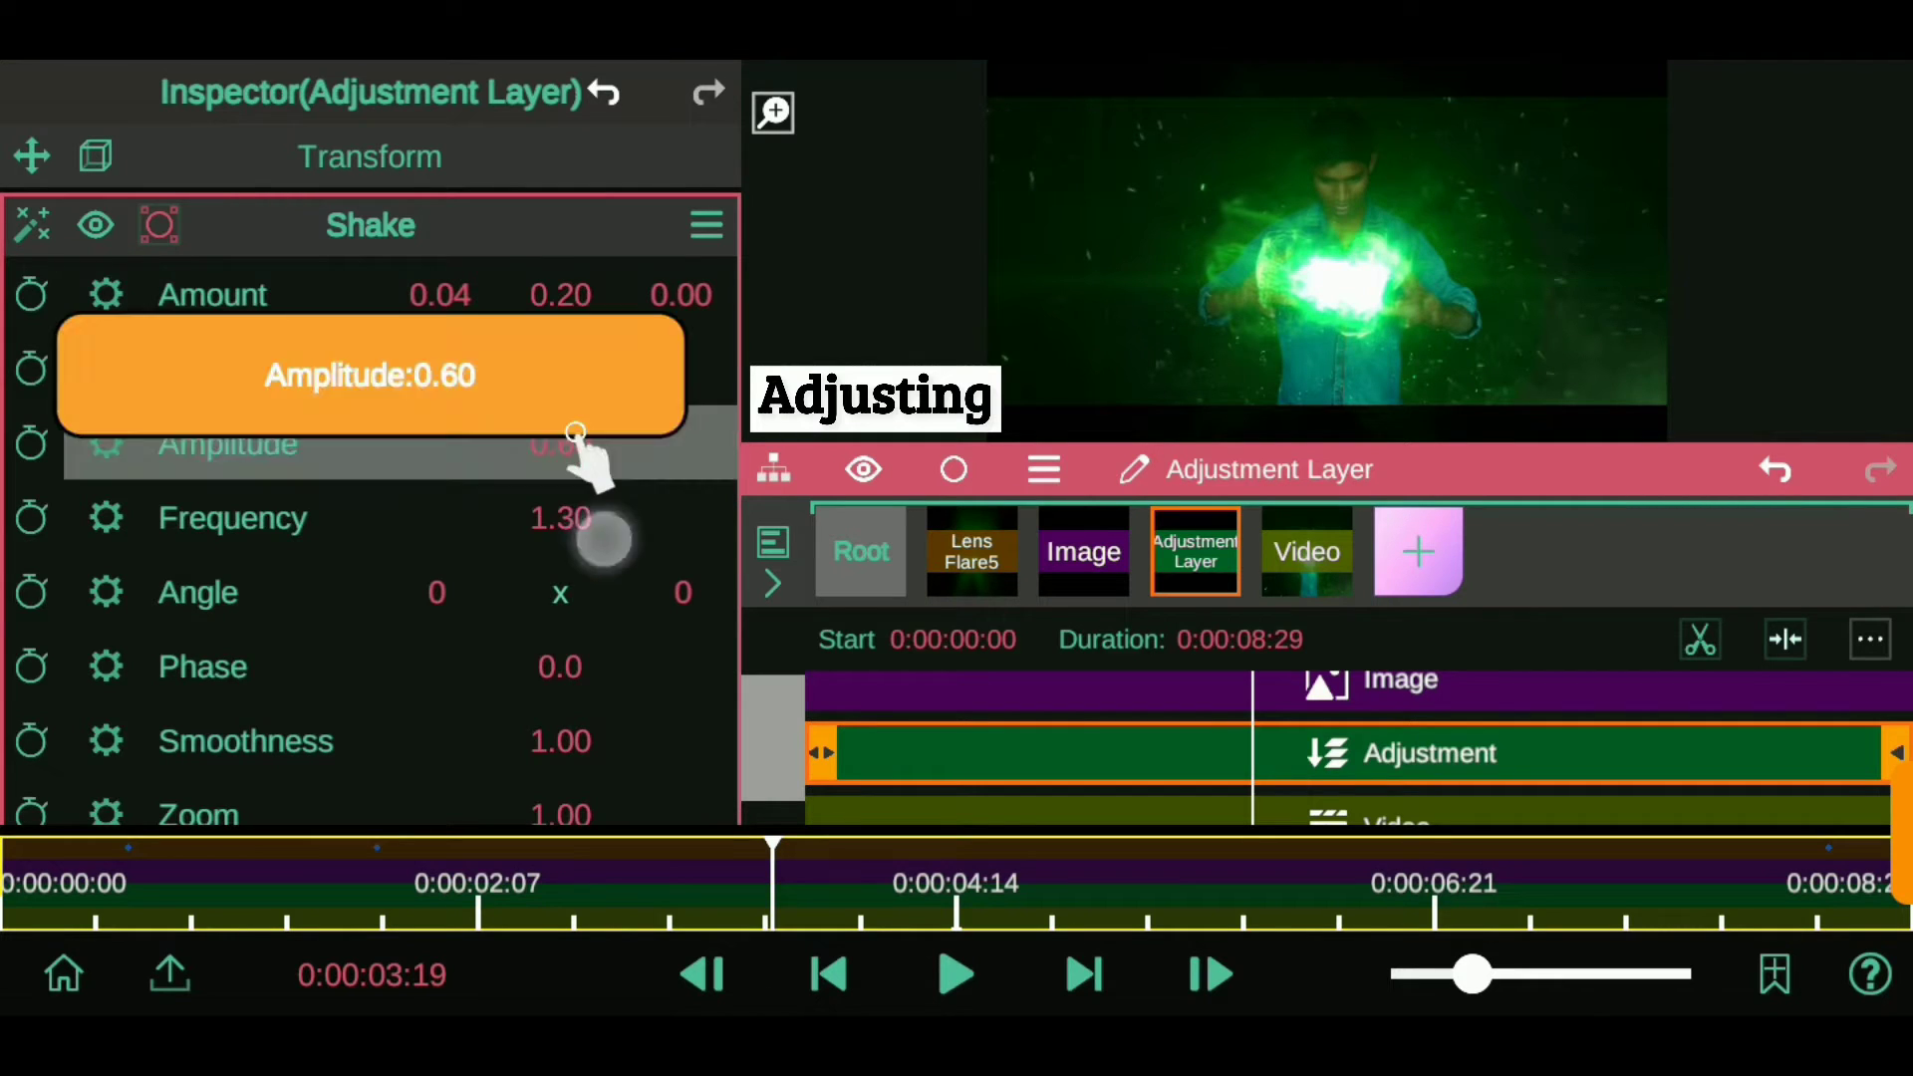
drag(598, 449, 498, 449)
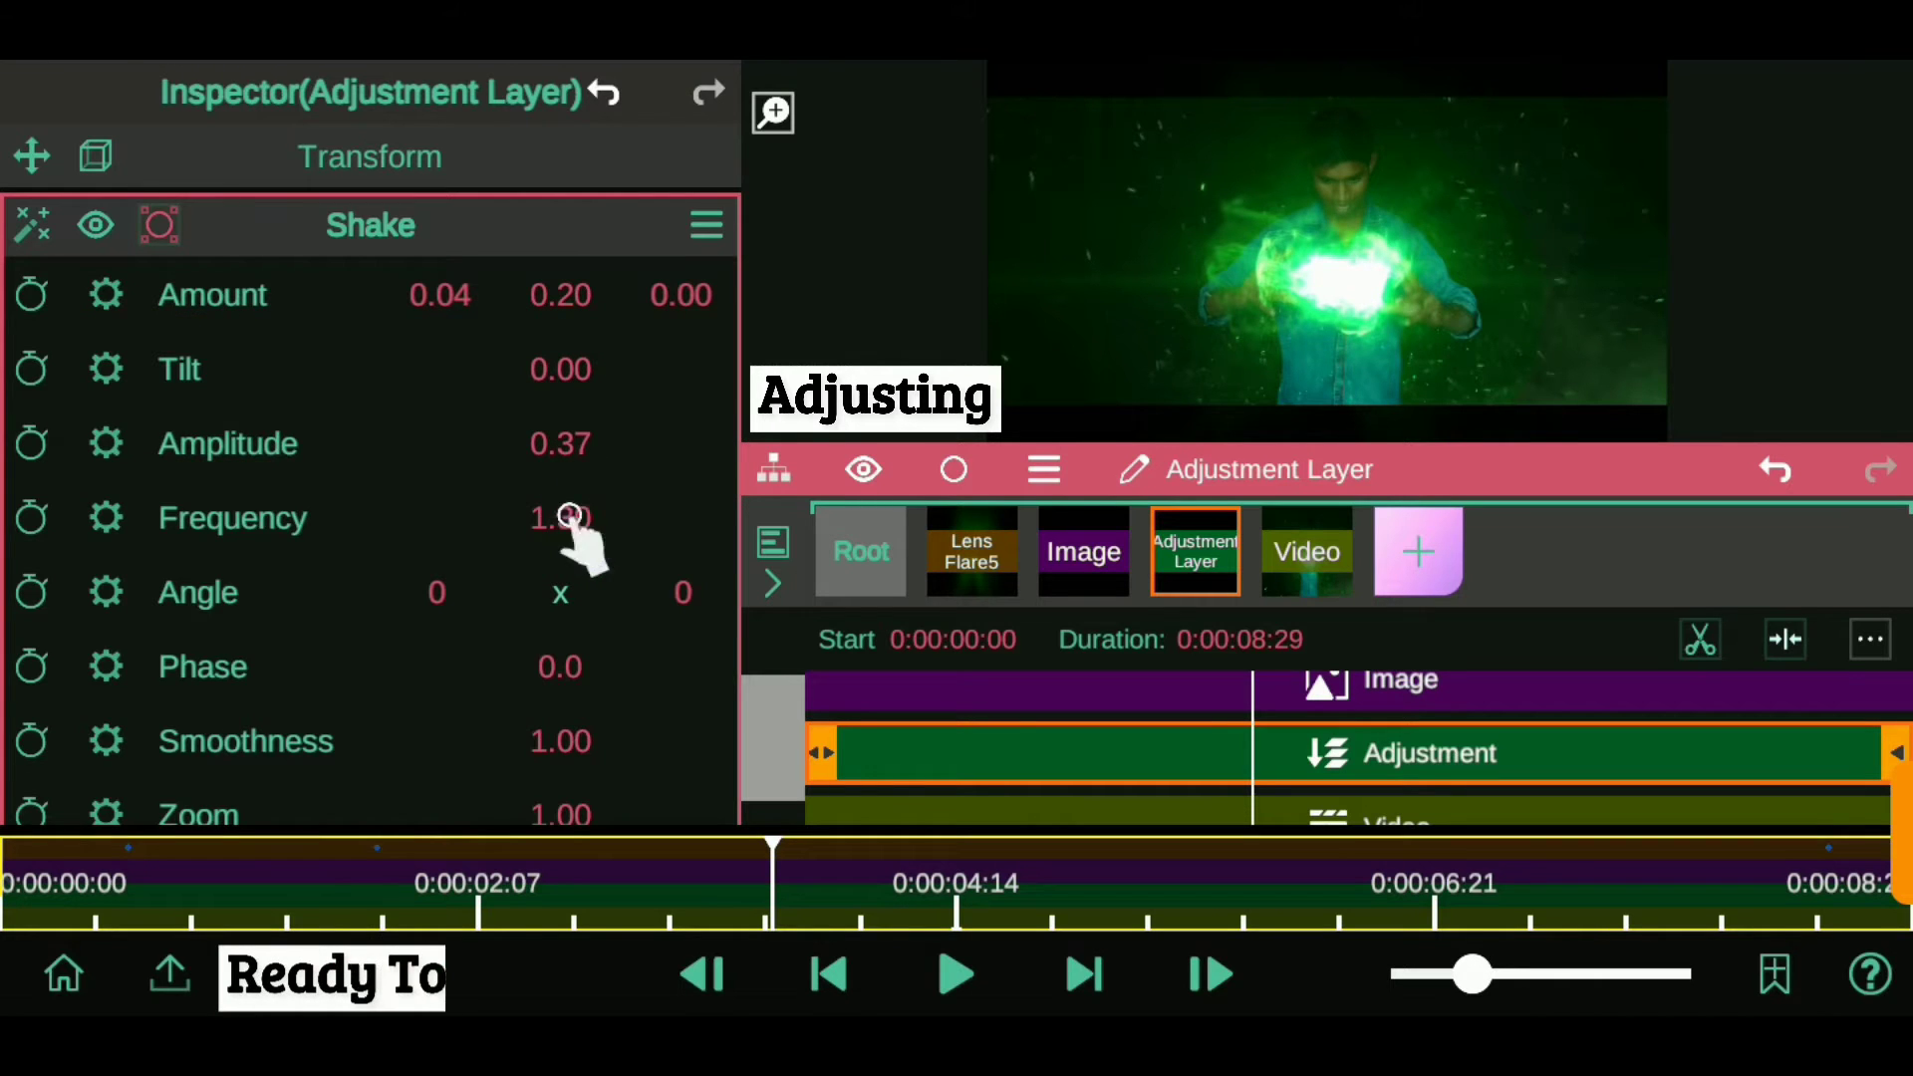
click(371, 225)
- Play the finished composition from the Root settings and choose 1080P export resolution
click(844, 570)
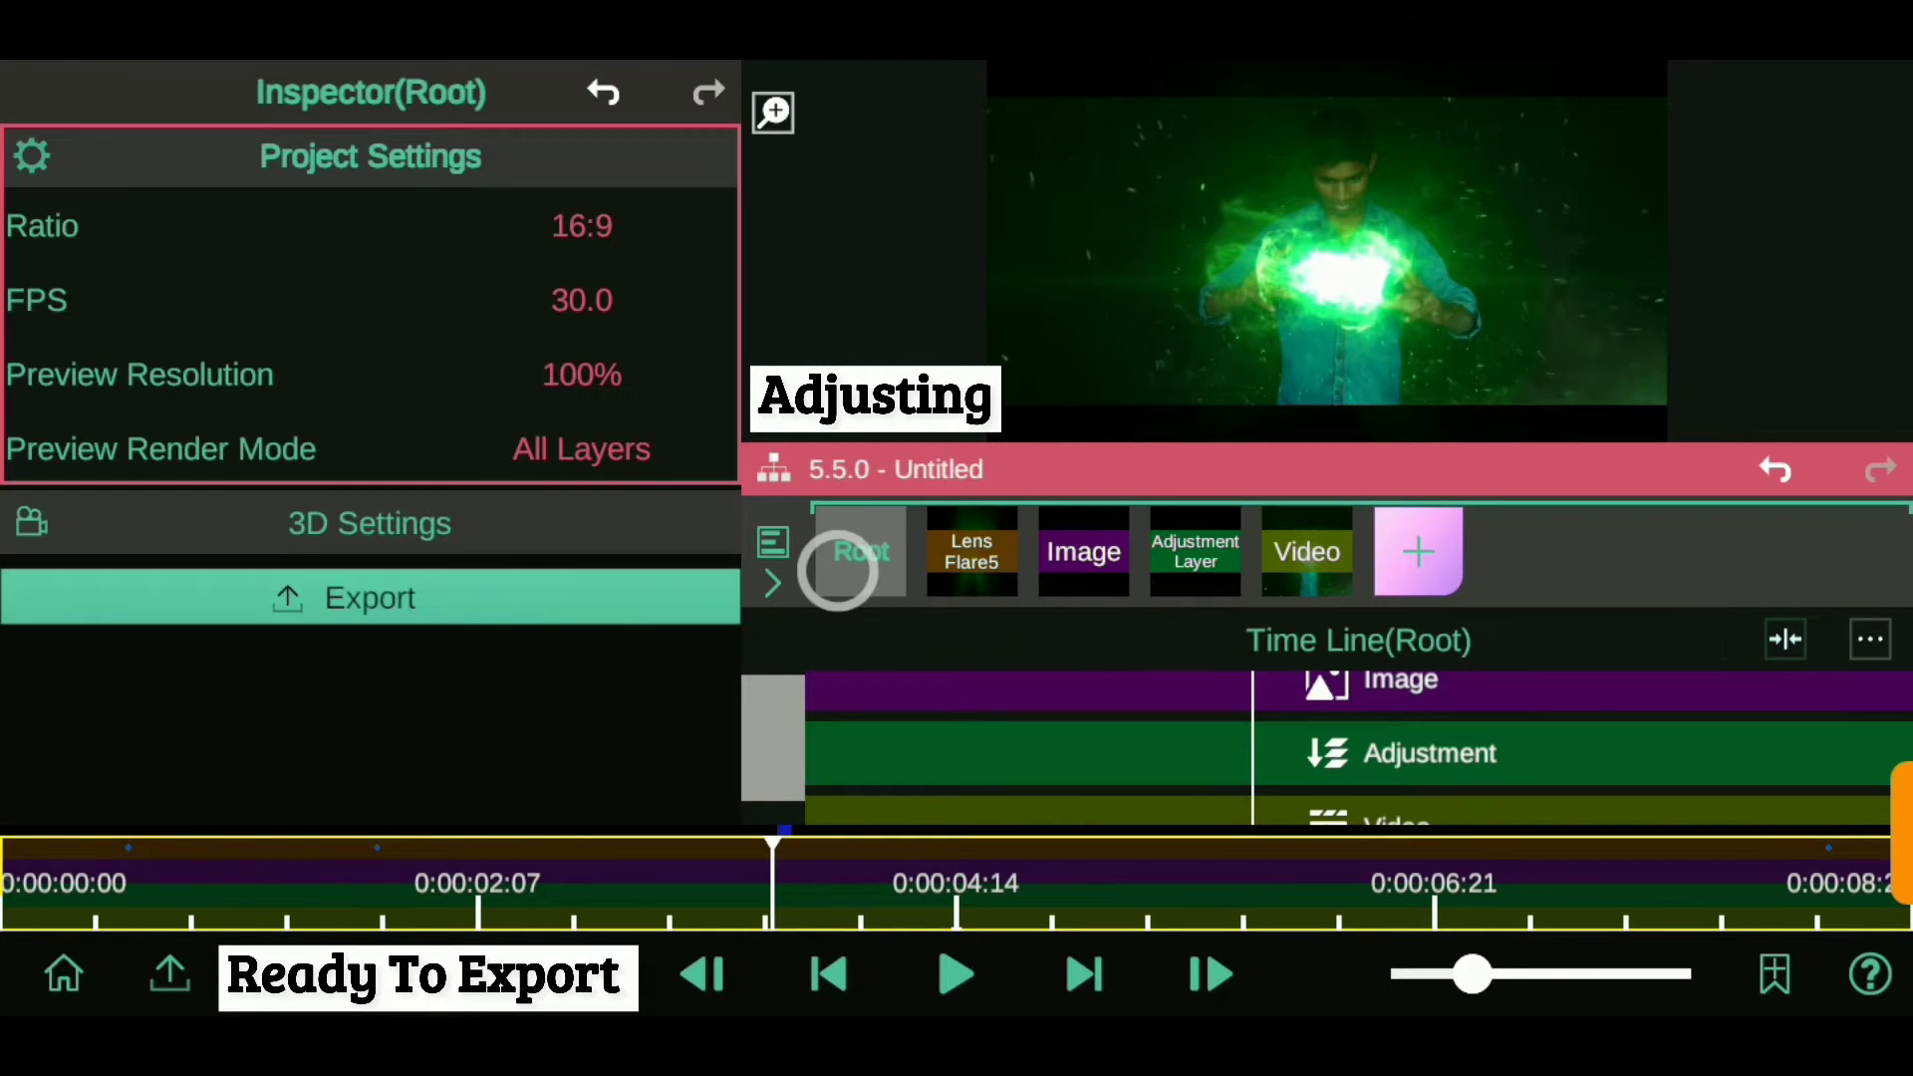
click(956, 974)
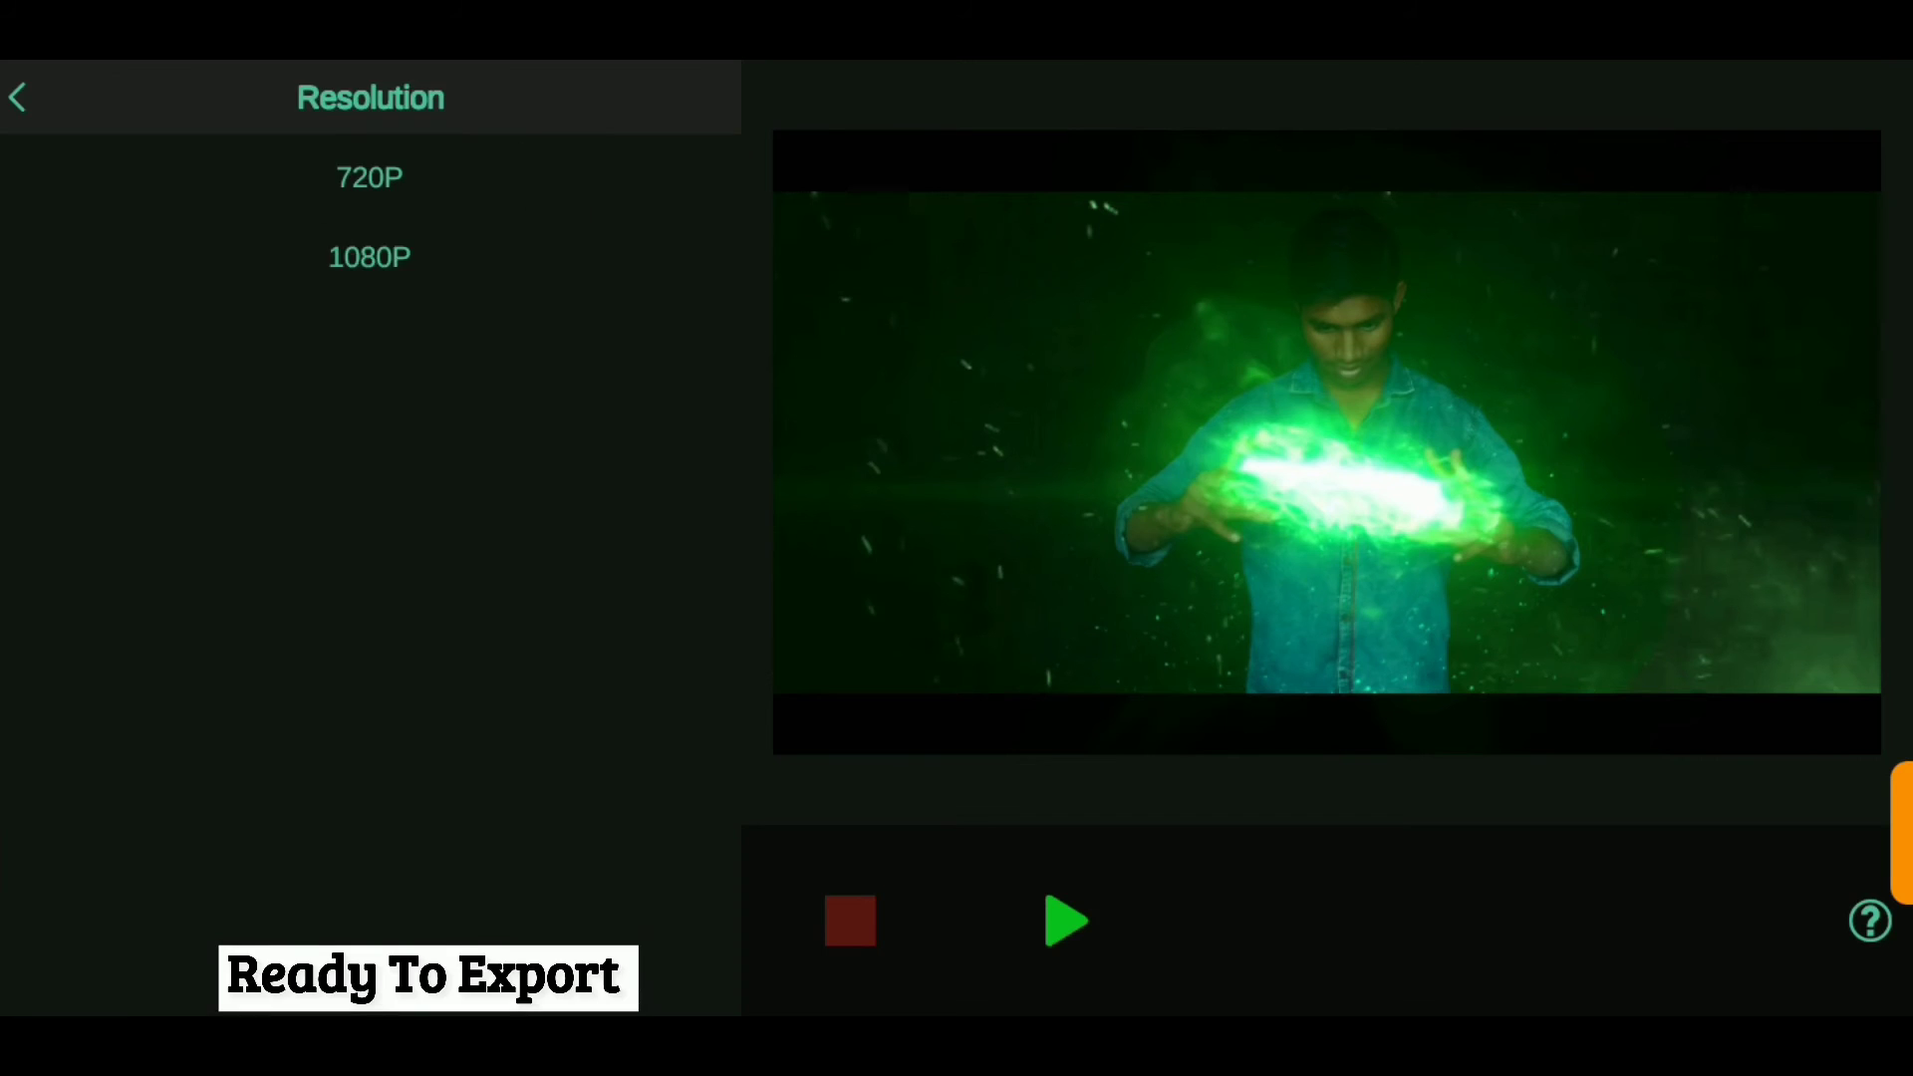
click(317, 261)
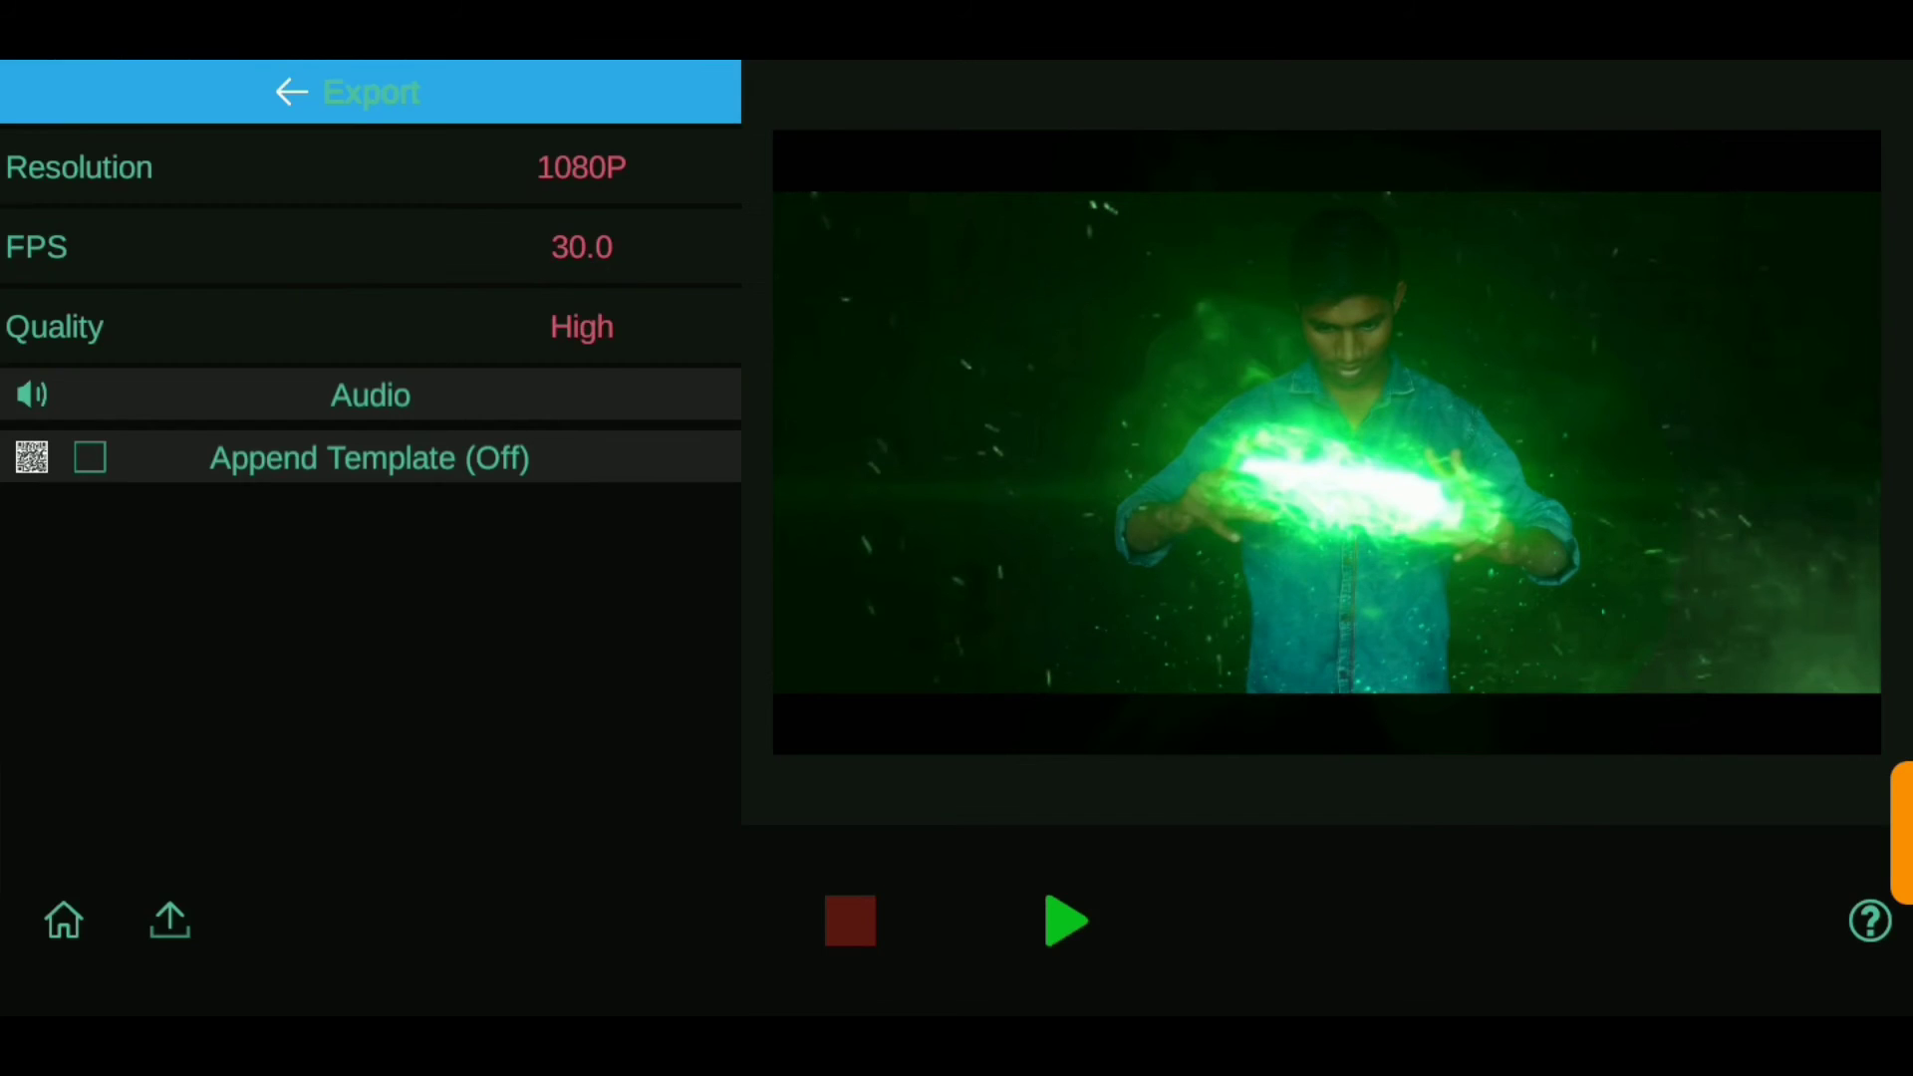